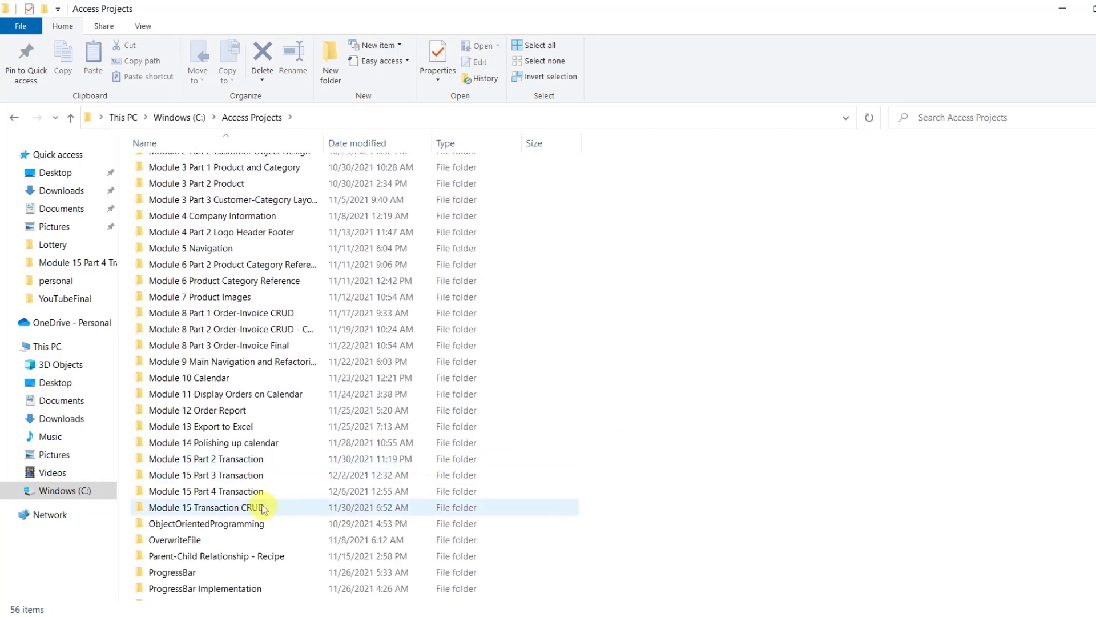
# - Duplicate the Module 15 Part 4 Transaction folder within Access Projects
pyautogui.click(230, 492)
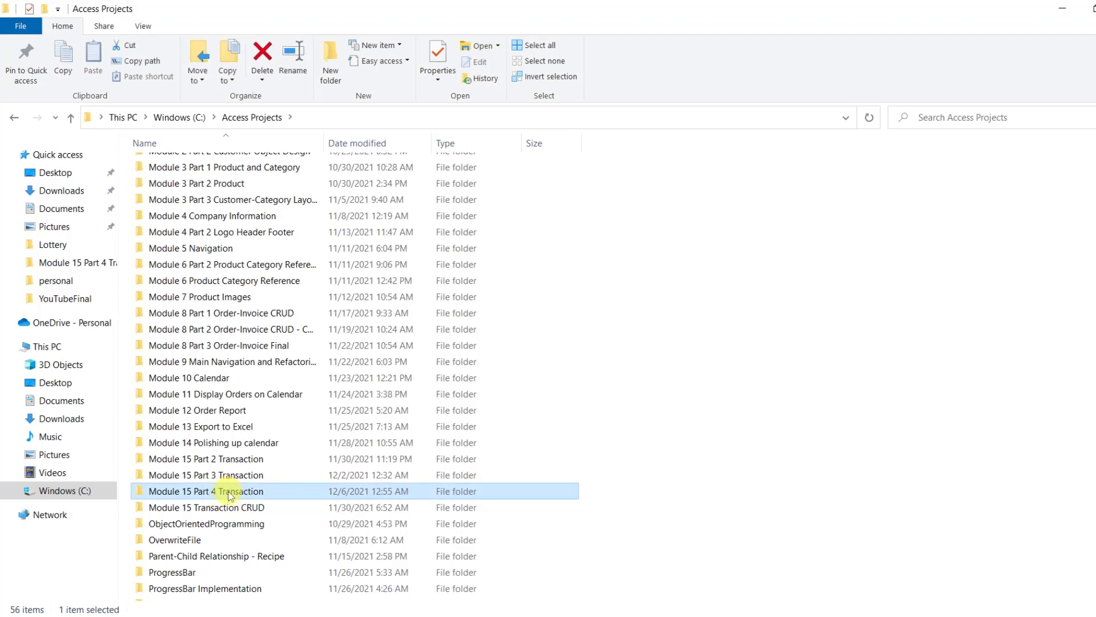
pyautogui.hotkey('ctrl', 'c')
pyautogui.hotkey('ctrl', 'v')
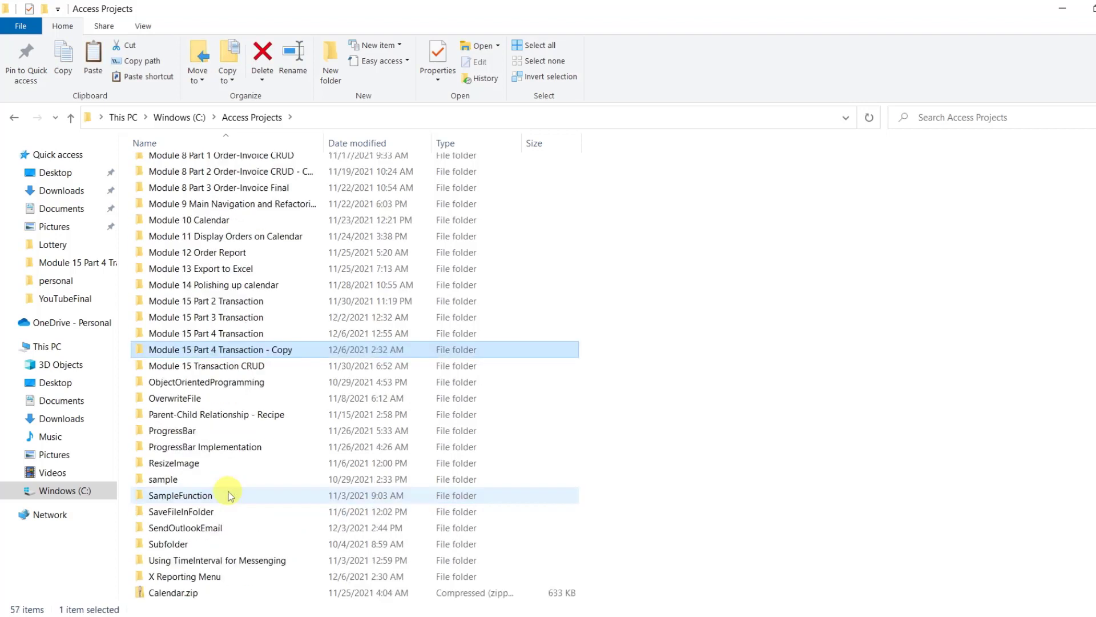
# - Rename the copied Module 15 Part 4 Transaction folder as "Module 16 Transaction Running Balance"
pyautogui.click(199, 347)
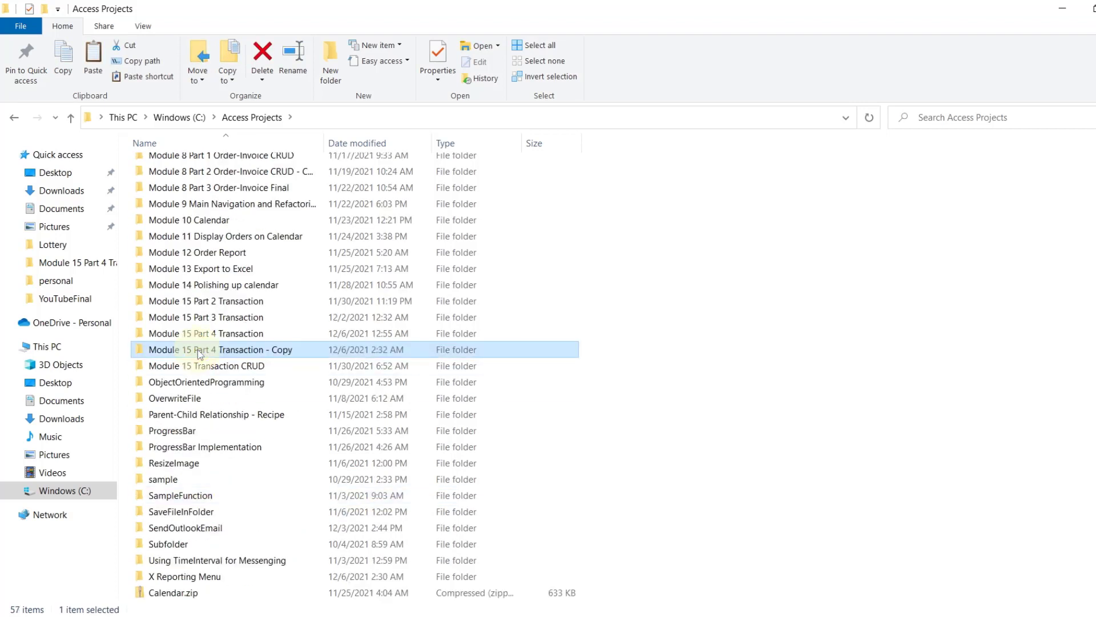
pyautogui.moveTo(187, 350); pyautogui.dragTo(330, 353)
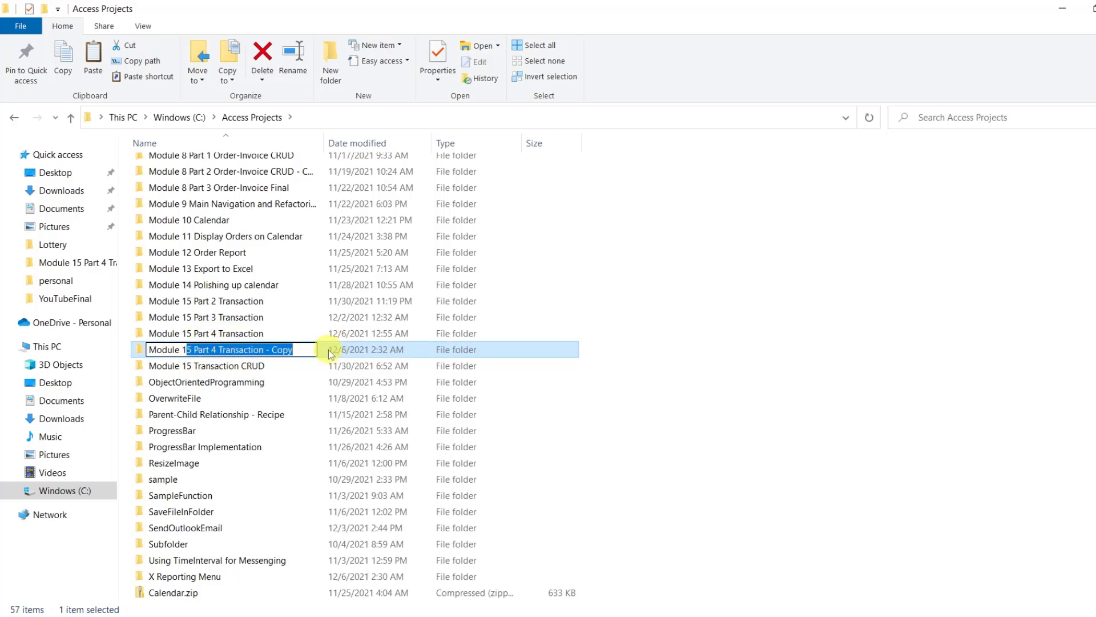
pyautogui.write('6')
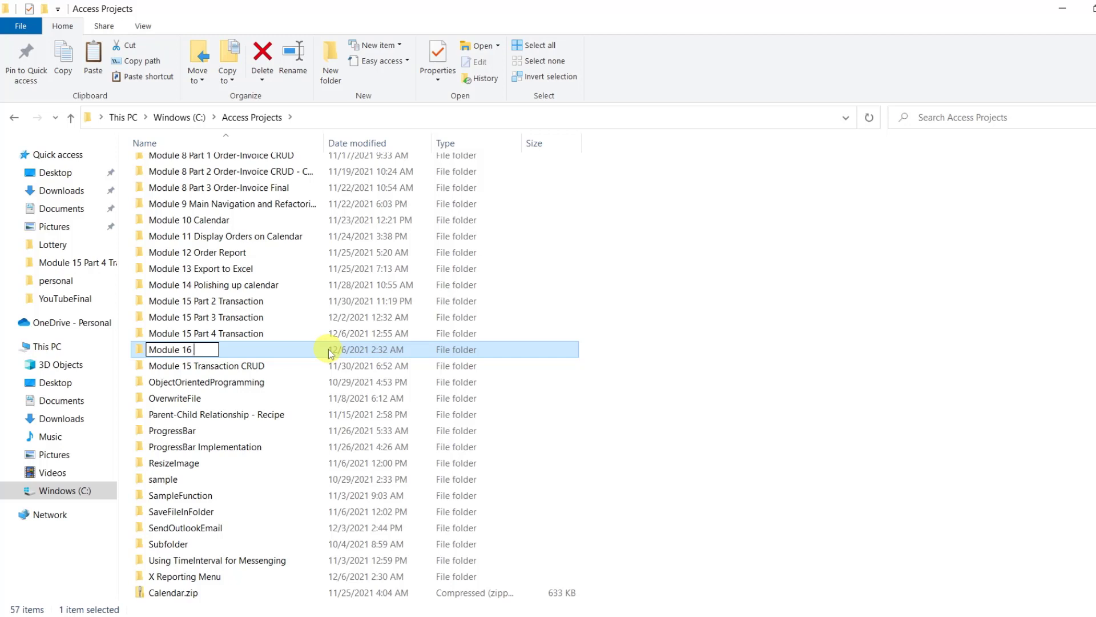
pyautogui.write('Transaction Re')
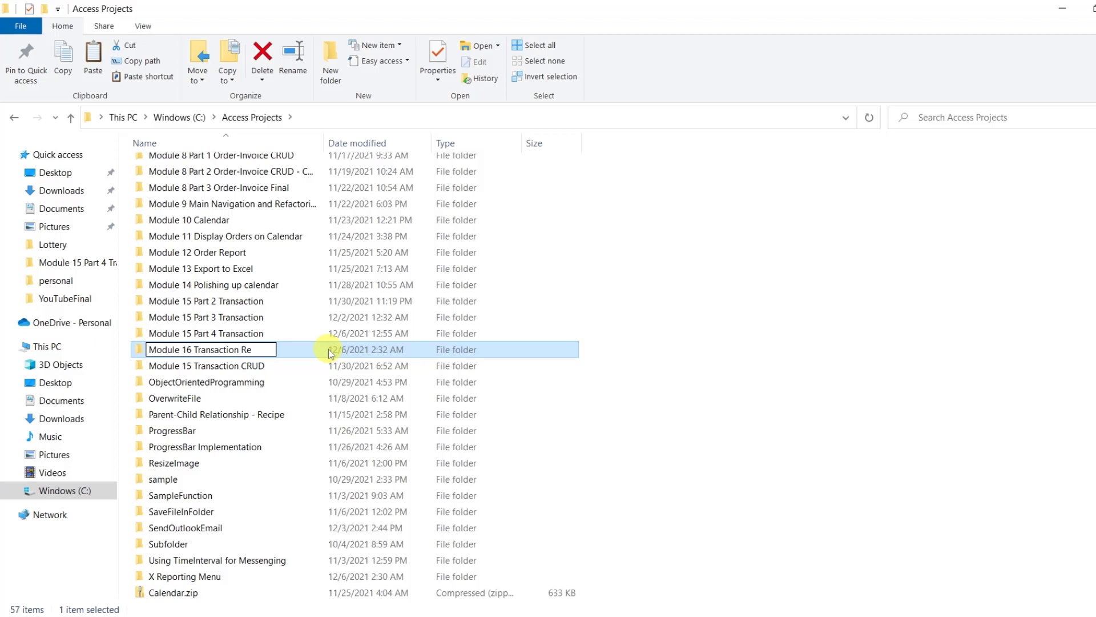
pyautogui.press('BackSpace')
pyautogui.press('BackSpace')
pyautogui.write('Running Bl')
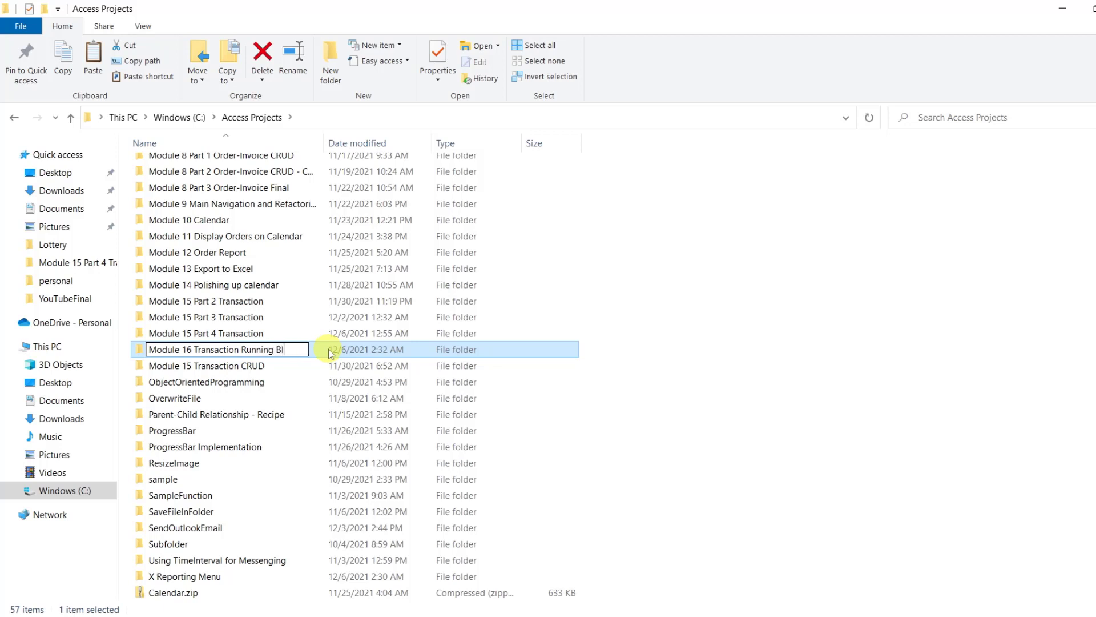
pyautogui.write('aance')
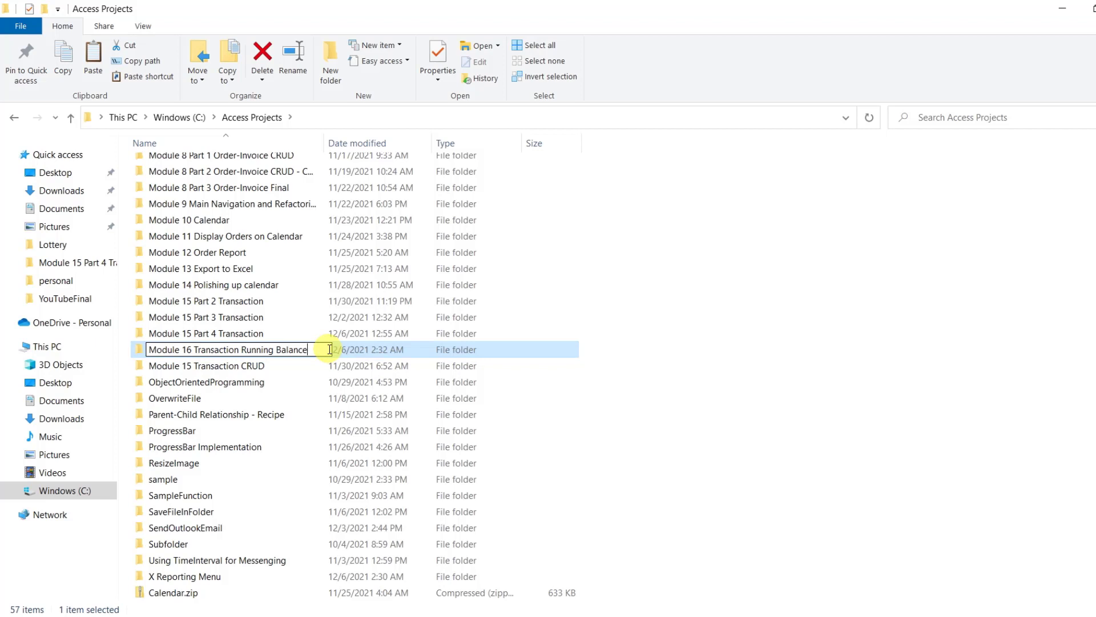
pyautogui.press('Return')
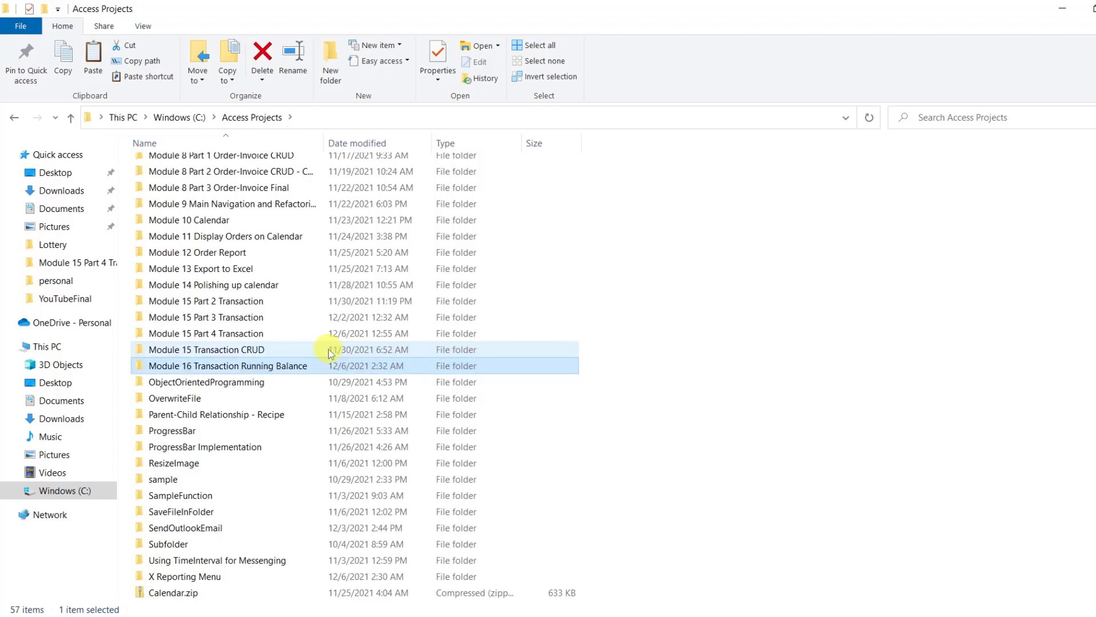
# - Open CMS.accdb from the Module 16 Transaction Running Balance folder with its content enabled, and open the frmMainNavigation form
pyautogui.doubleClick(301, 365)
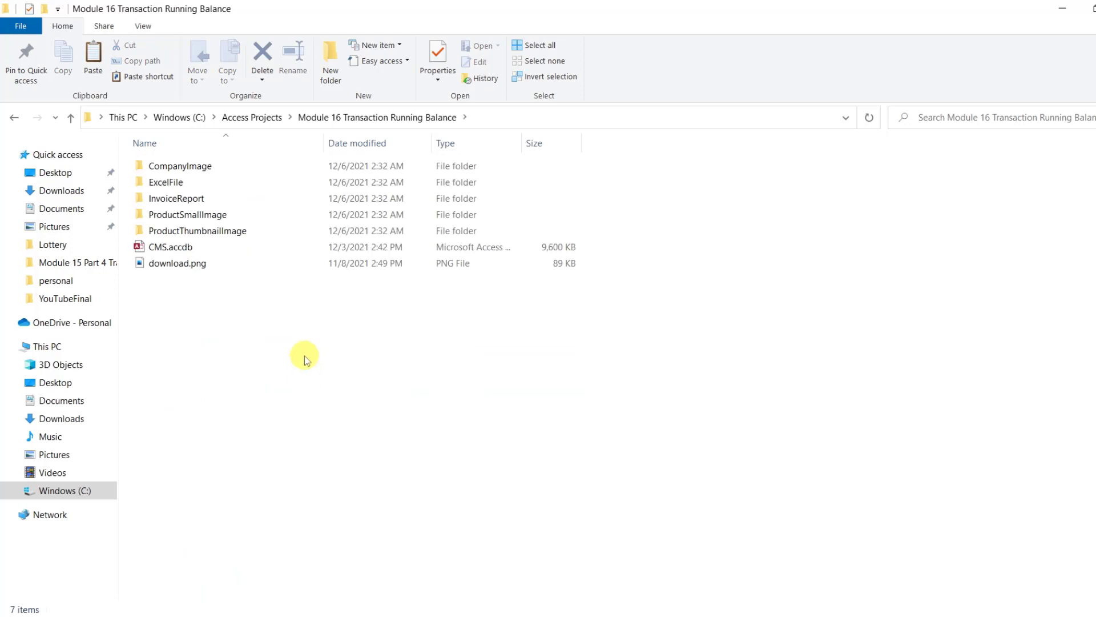
pyautogui.doubleClick(199, 248)
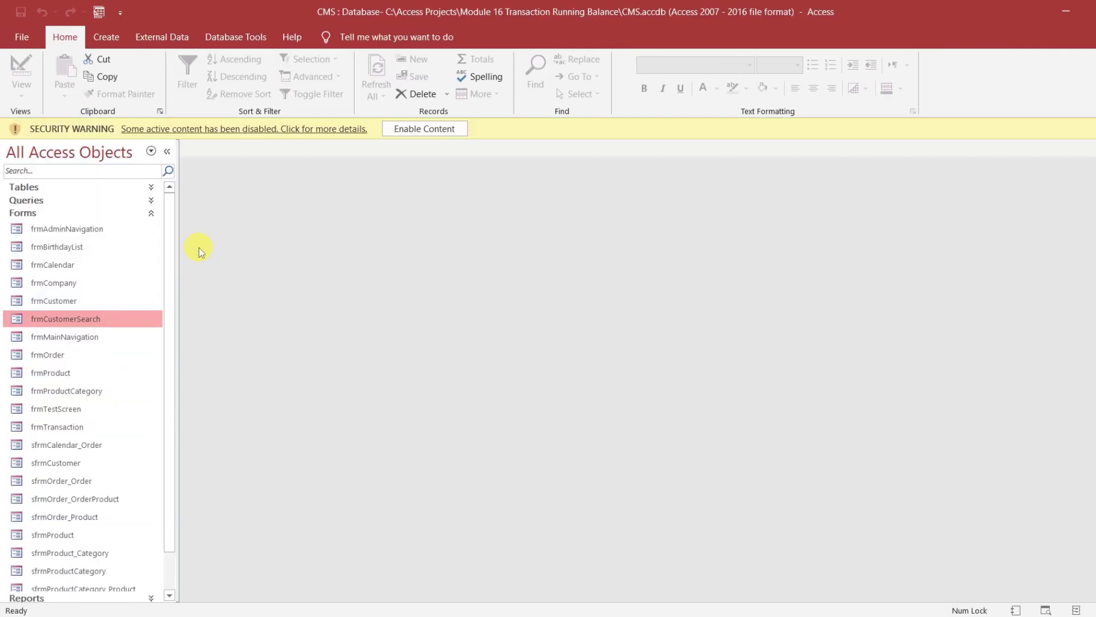
pyautogui.click(438, 132)
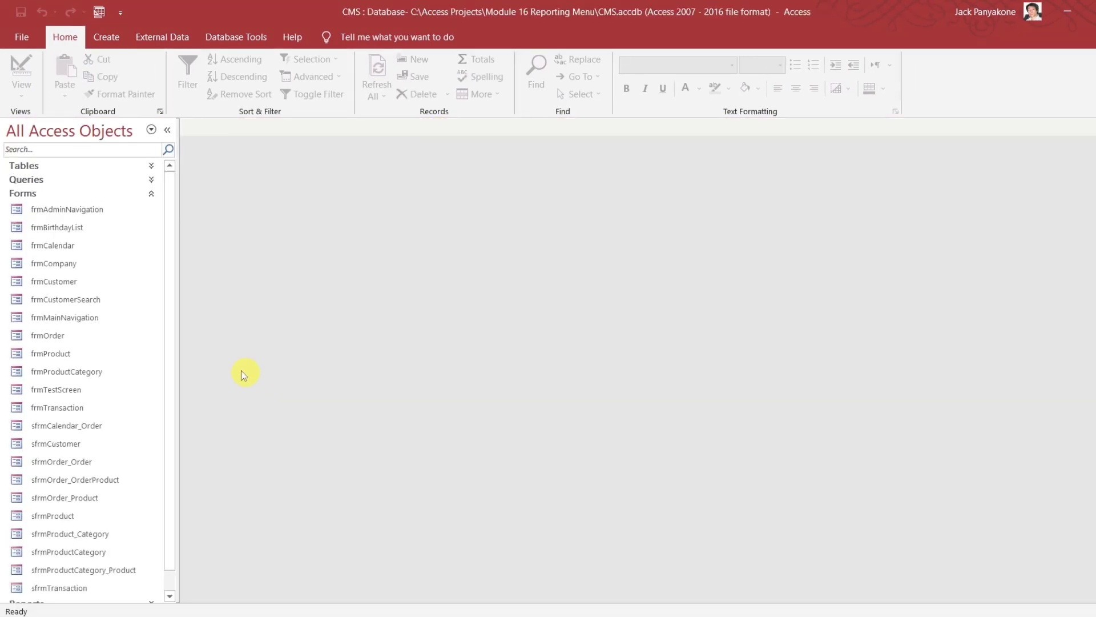
pyautogui.doubleClick(96, 318)
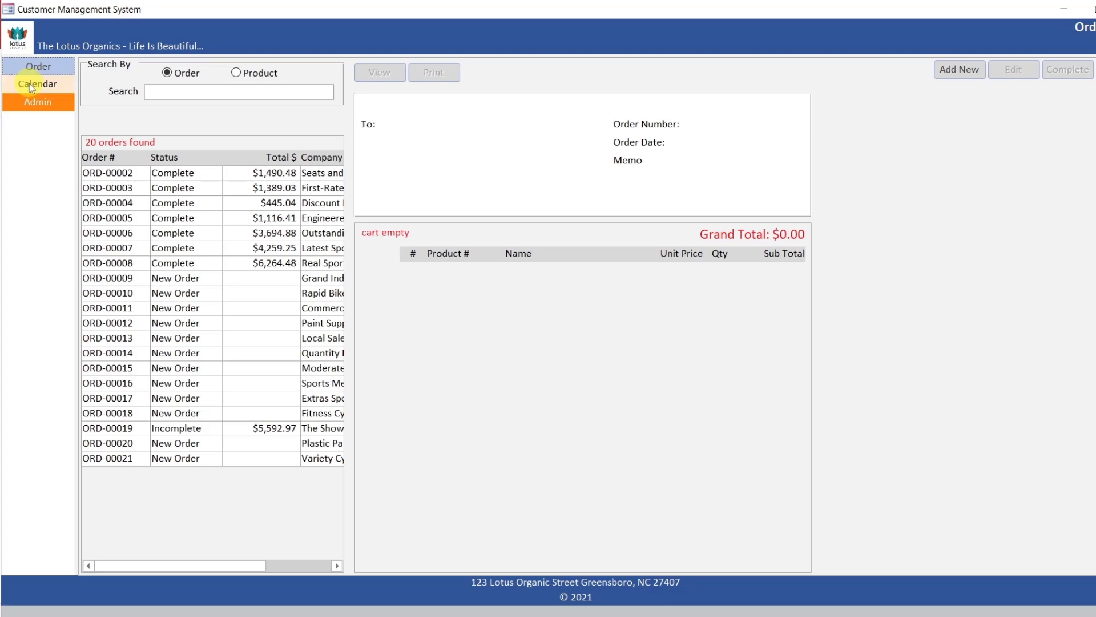
# - Show the order calendar for October 2021, filtered to new orders
pyautogui.click(29, 84)
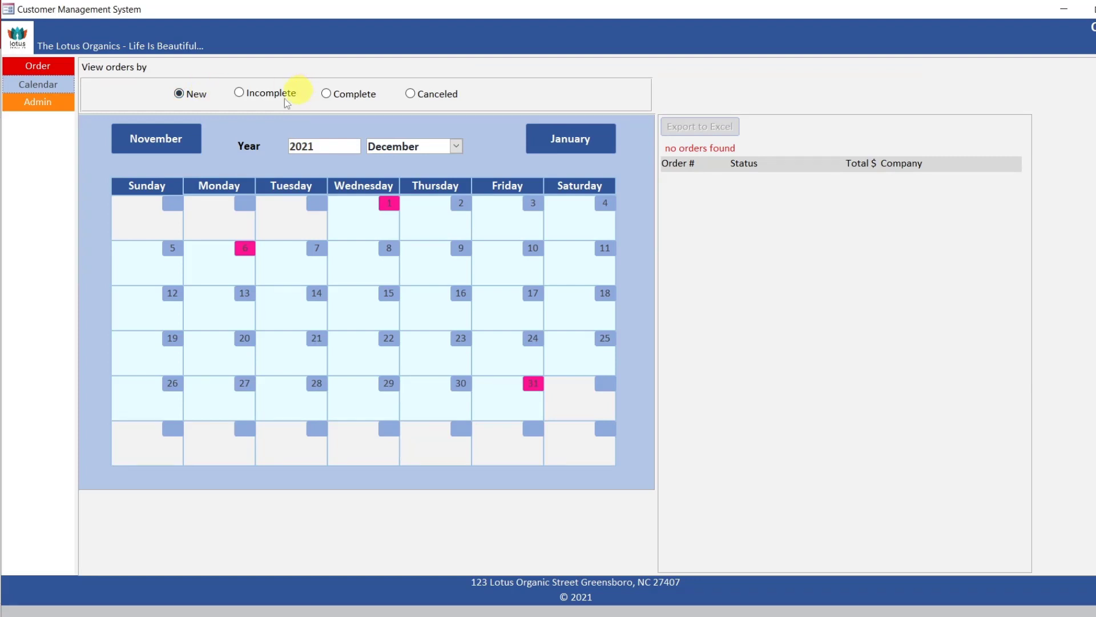
pyautogui.click(248, 95)
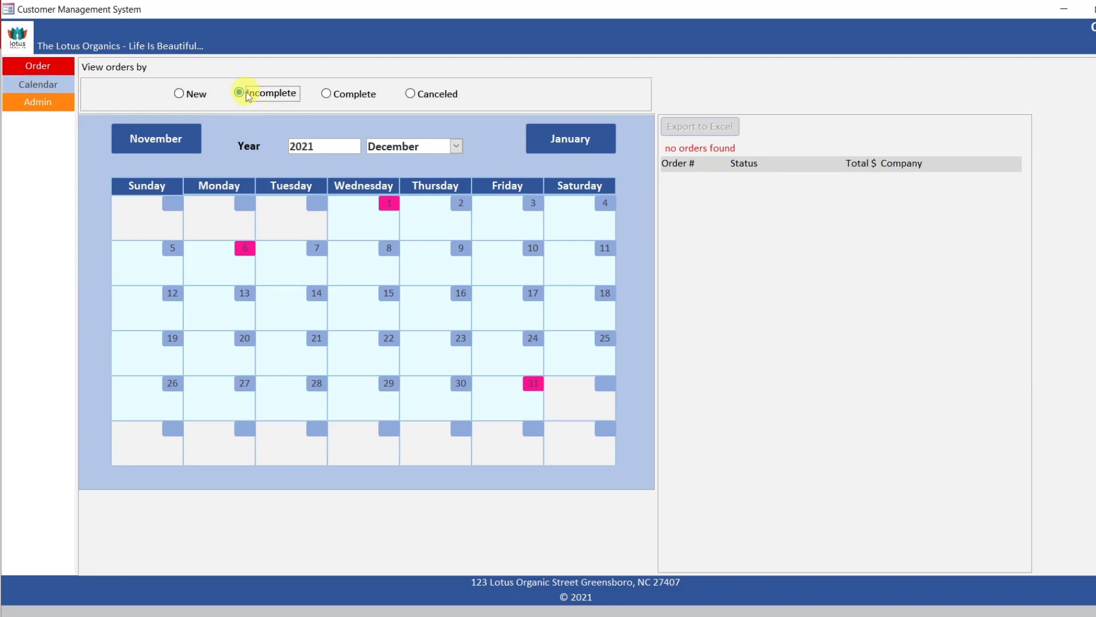
pyautogui.click(181, 95)
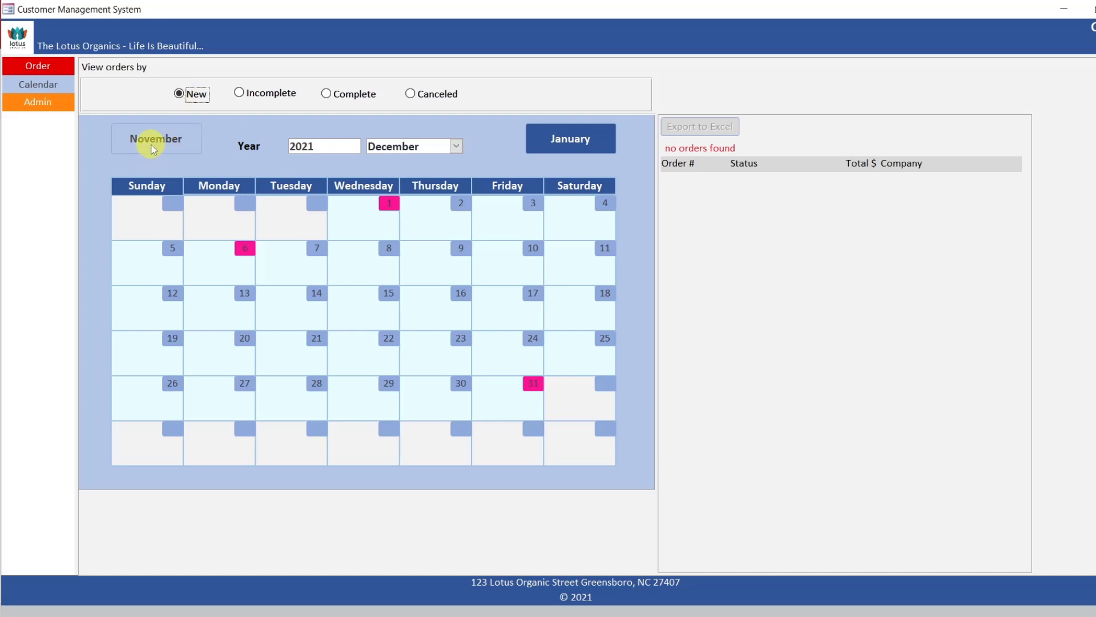
pyautogui.click(153, 147)
pyautogui.click(153, 148)
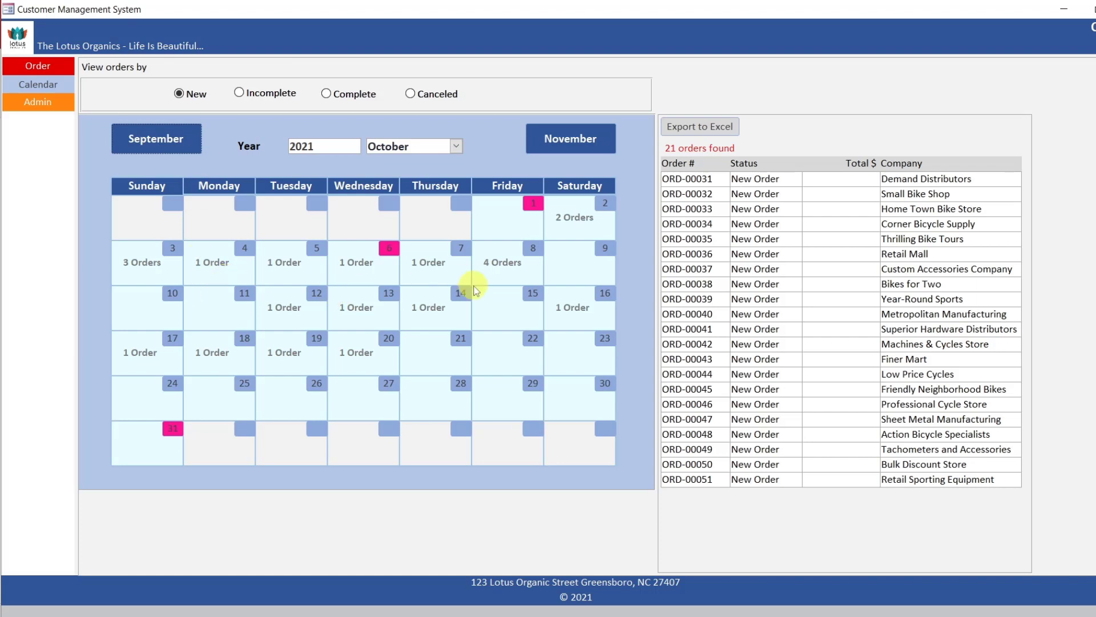
# - View the October calendar by incomplete, complete and canceled orders, and return the filter to new orders
pyautogui.click(294, 98)
pyautogui.click(369, 98)
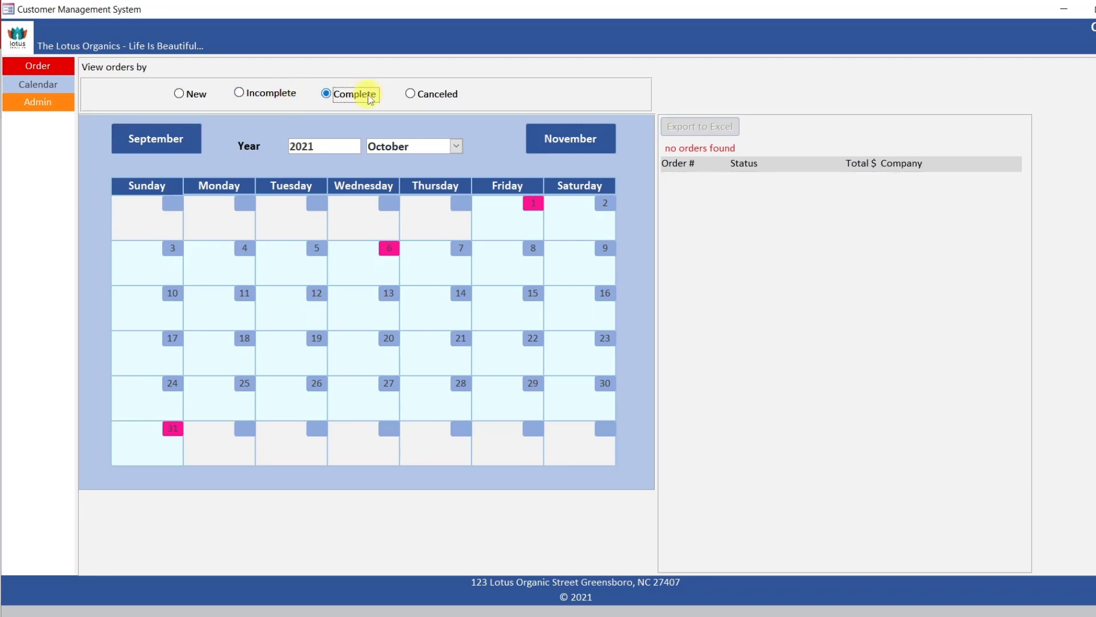
pyautogui.click(435, 100)
pyautogui.click(337, 98)
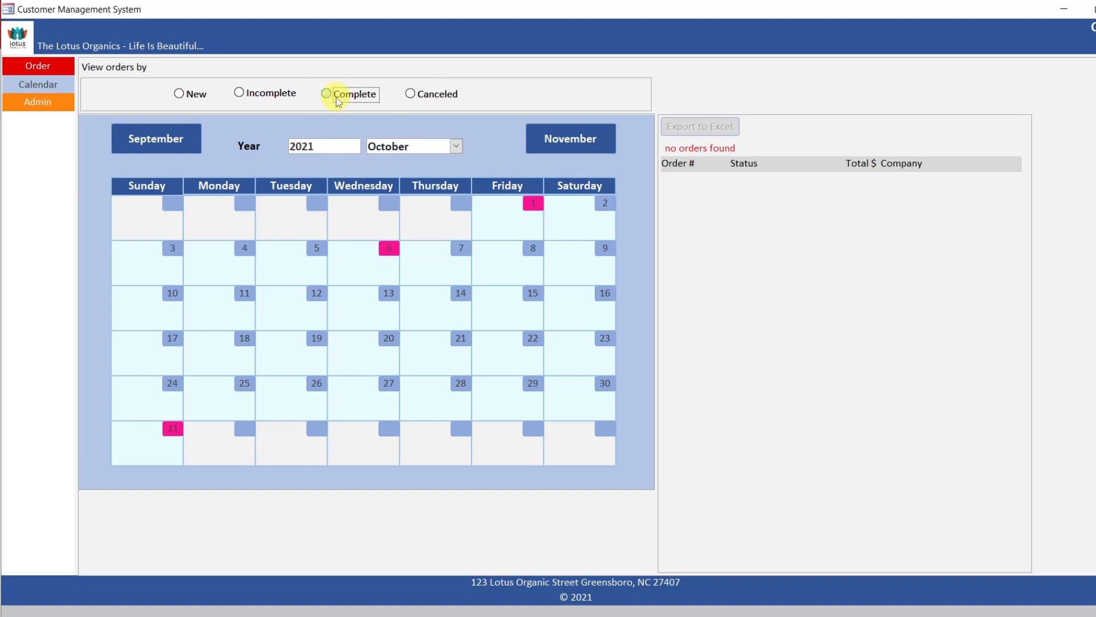
pyautogui.click(264, 95)
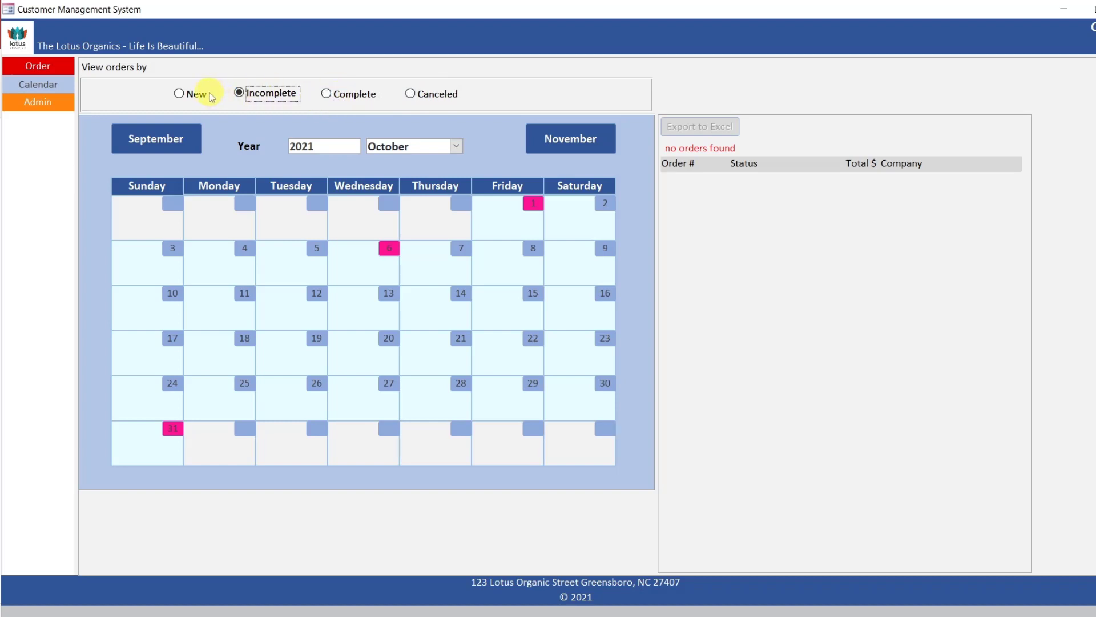
pyautogui.click(195, 95)
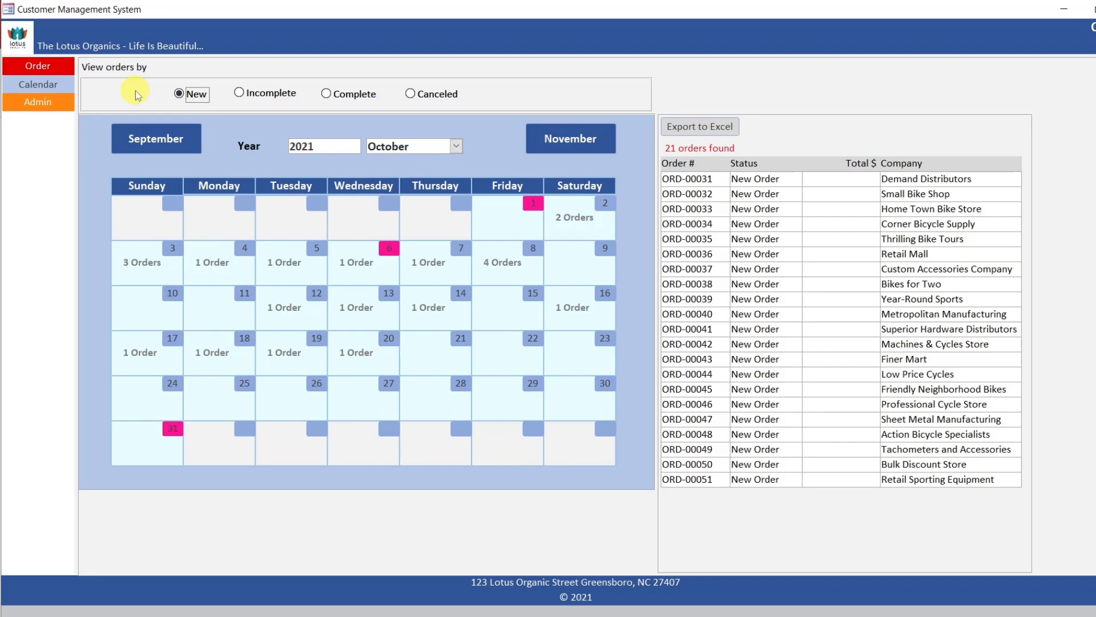
# - Open transaction management in the Admin area and view the 4500 Latest Sports Equipment transaction, including its transaction type options
pyautogui.click(45, 106)
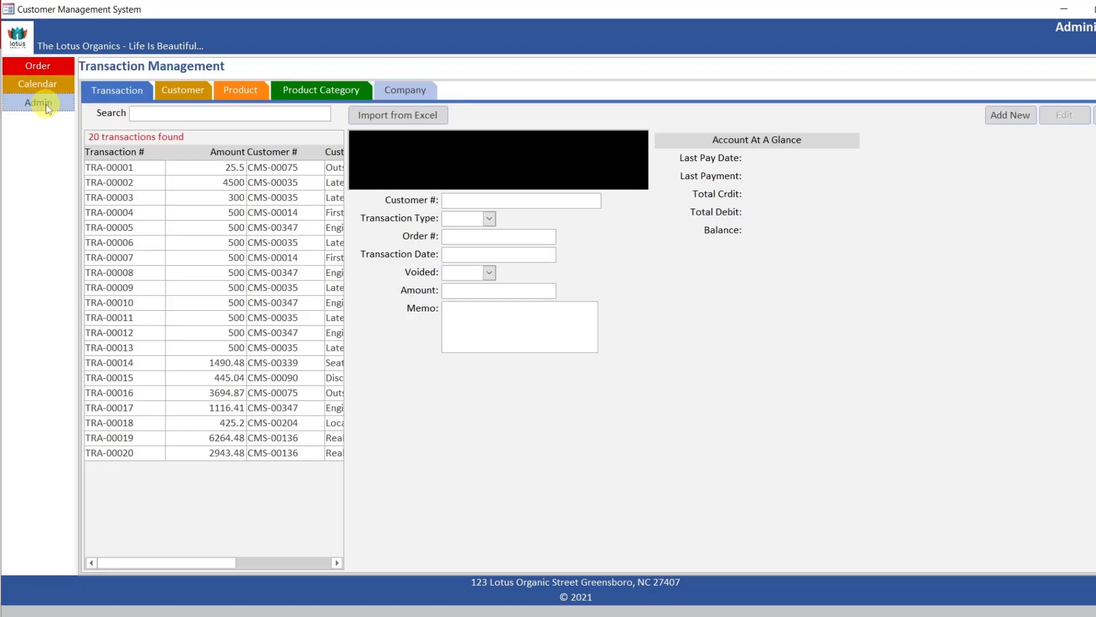
pyautogui.click(221, 182)
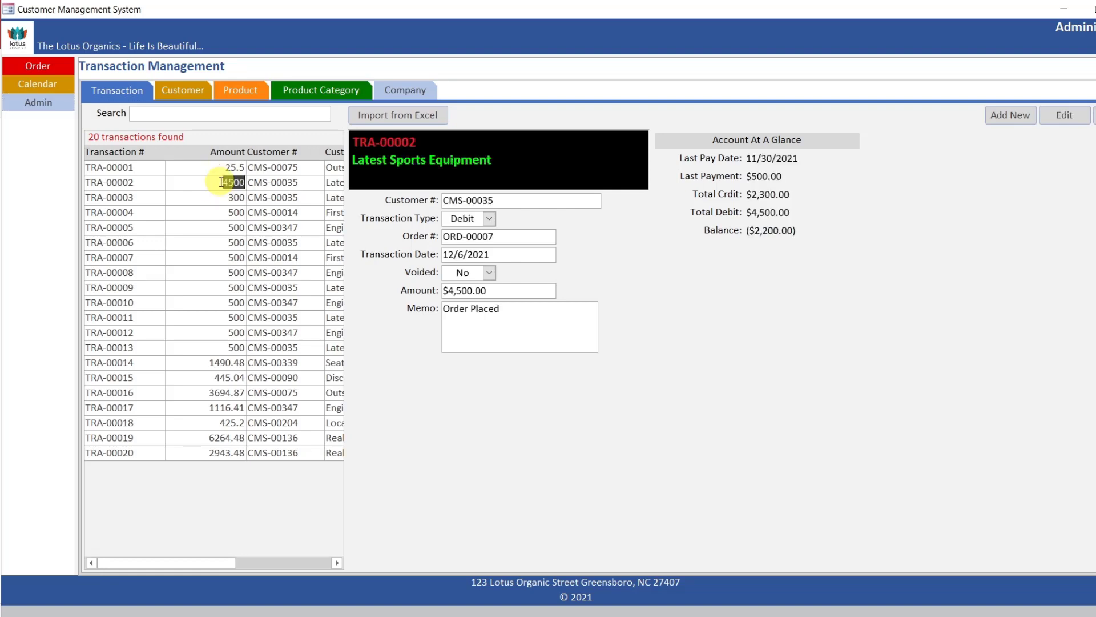
pyautogui.click(488, 221)
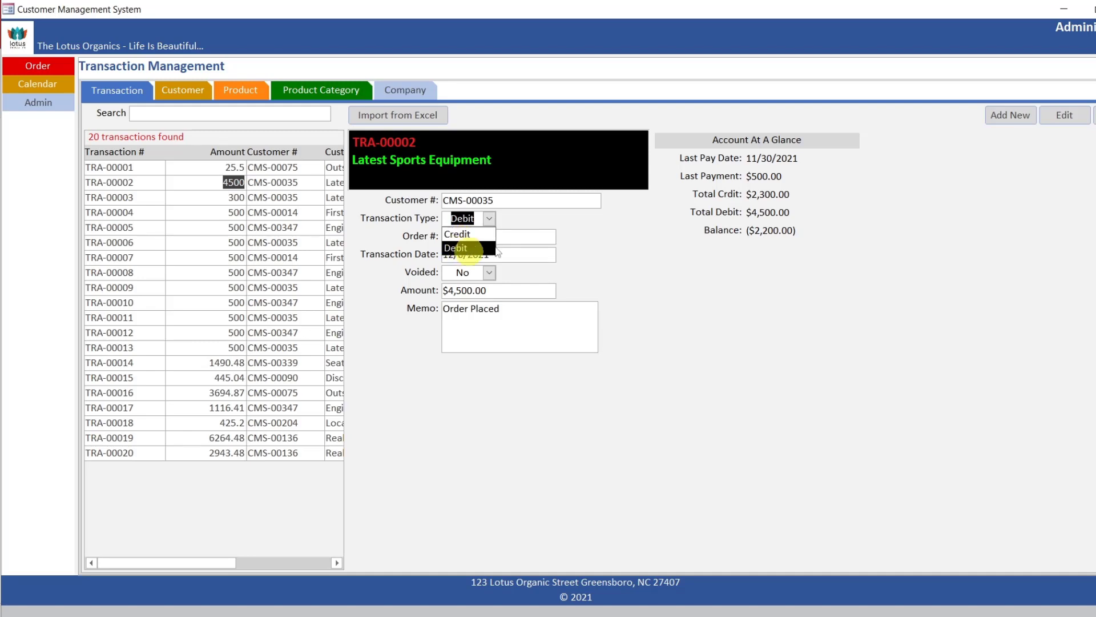
pyautogui.click(628, 226)
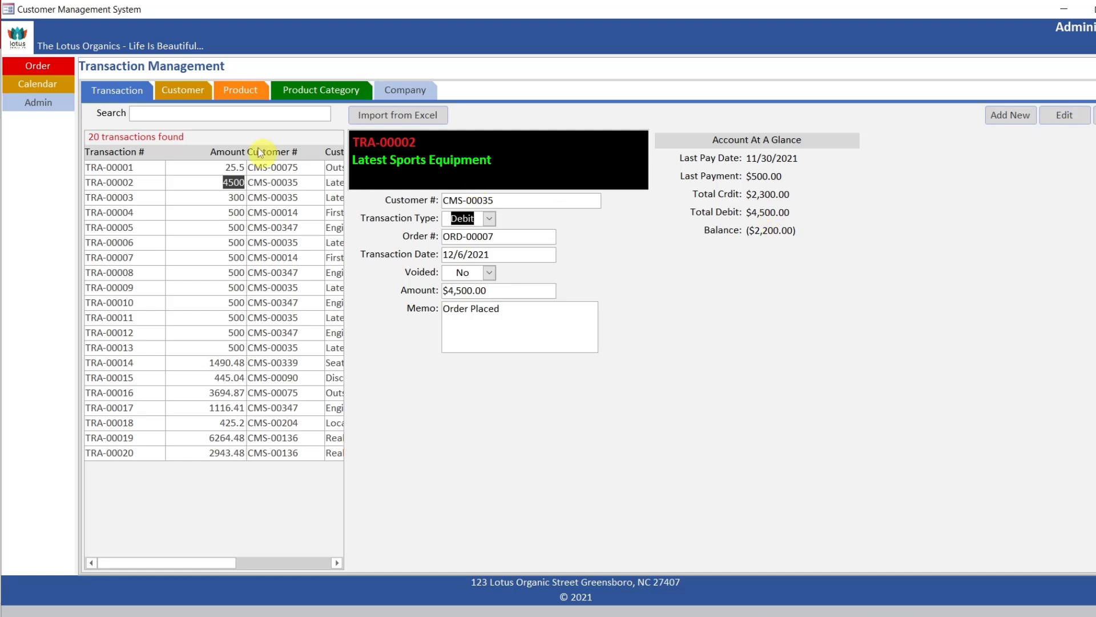
# - Review the customer management page with the Seats and Saddles Company record, and the product and product category management pages
pyautogui.click(178, 88)
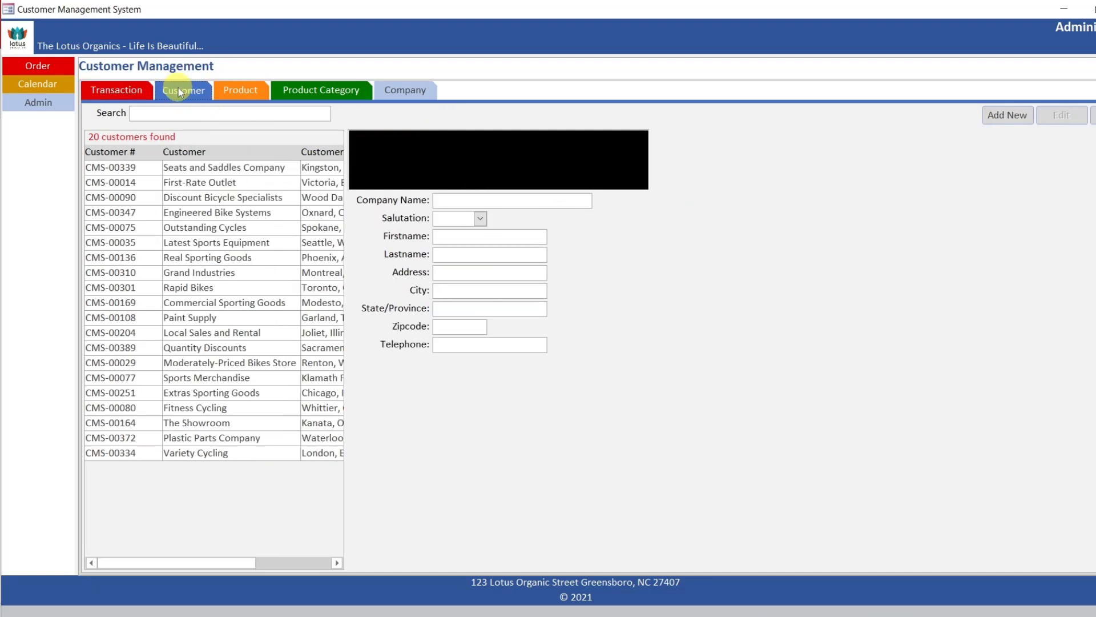
pyautogui.click(227, 89)
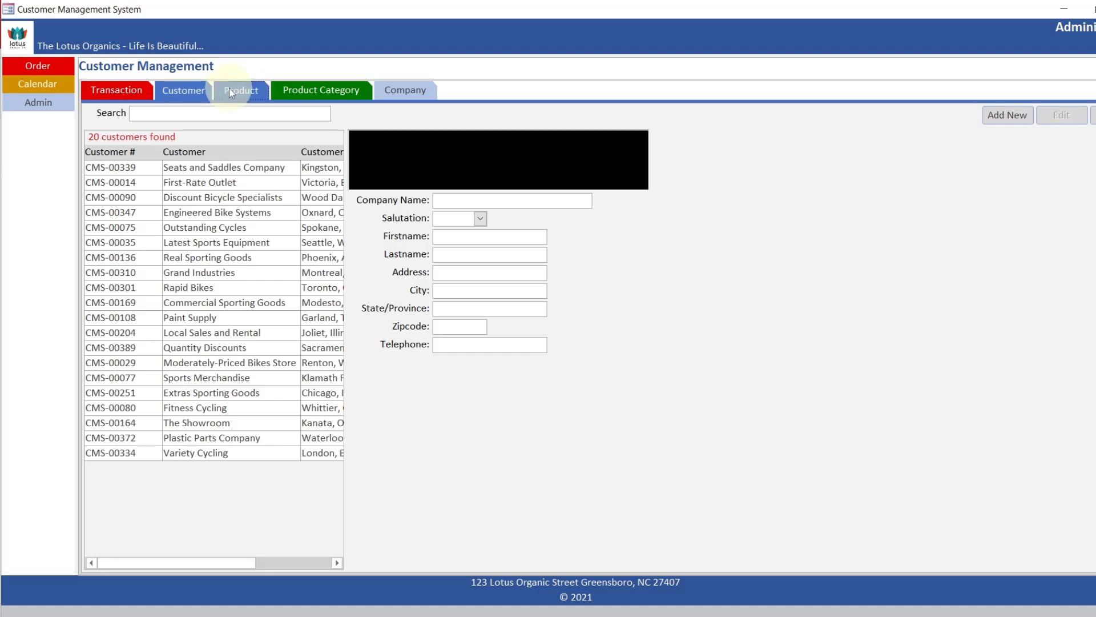
pyautogui.click(192, 93)
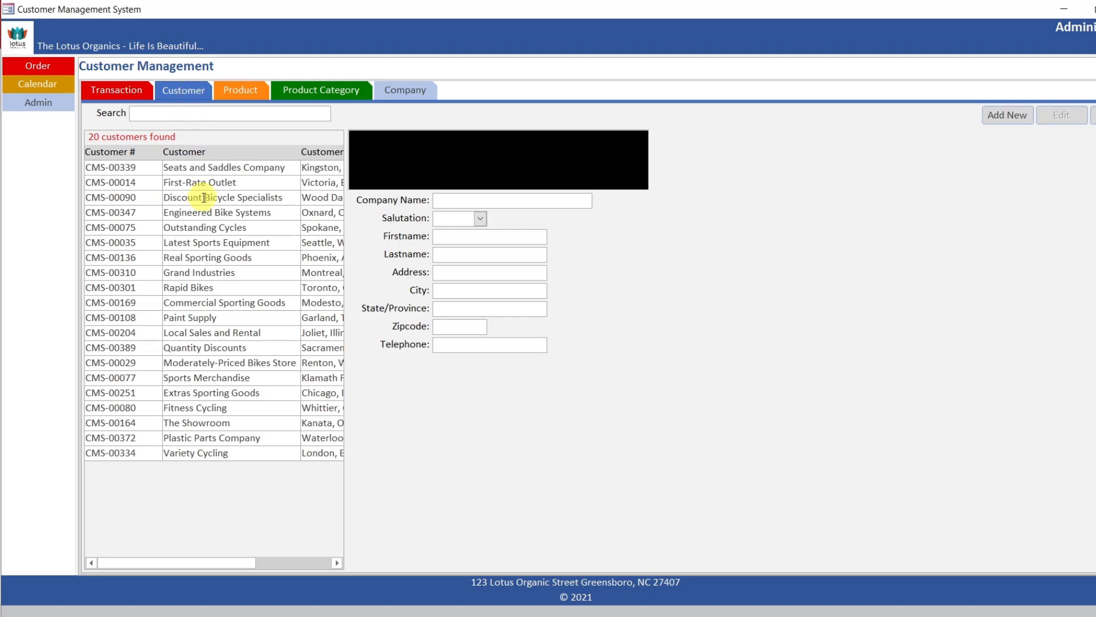
pyautogui.doubleClick(202, 168)
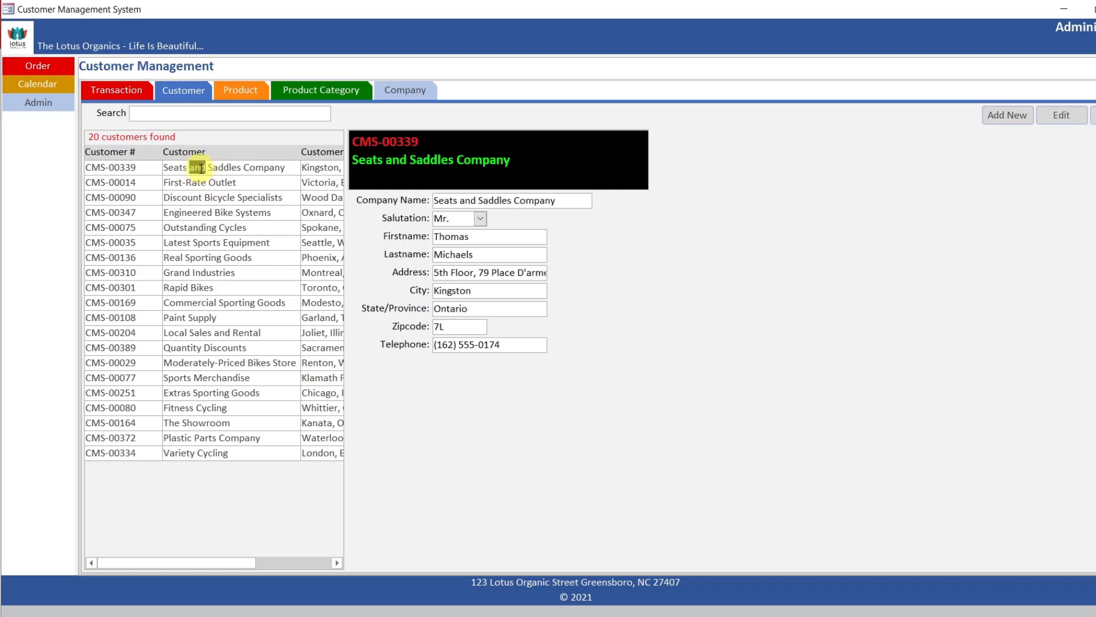
pyautogui.click(249, 88)
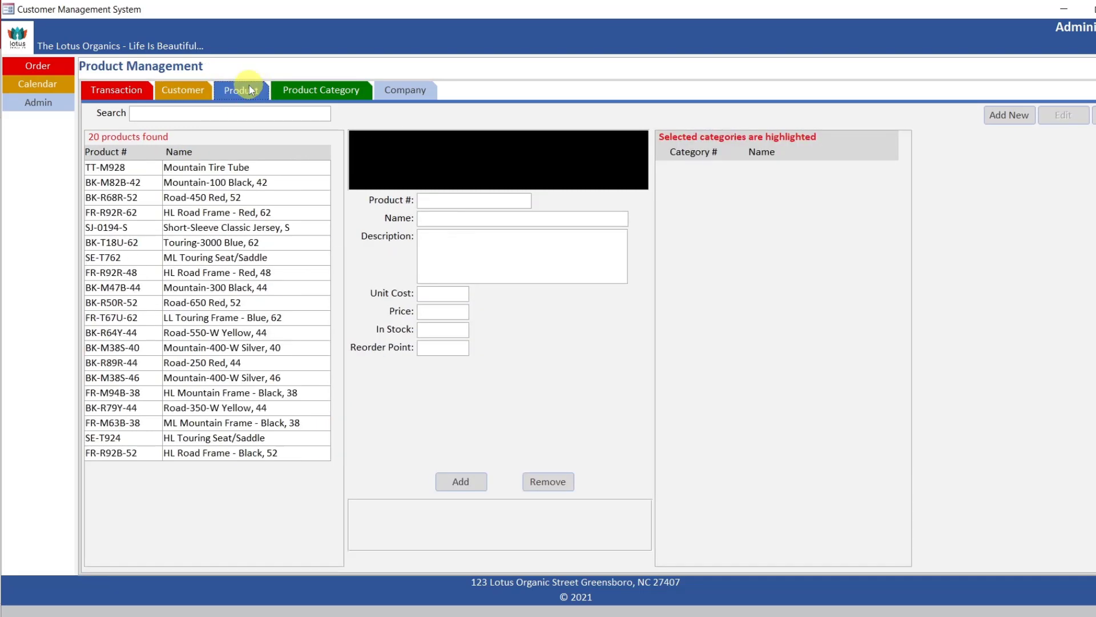
pyautogui.click(294, 90)
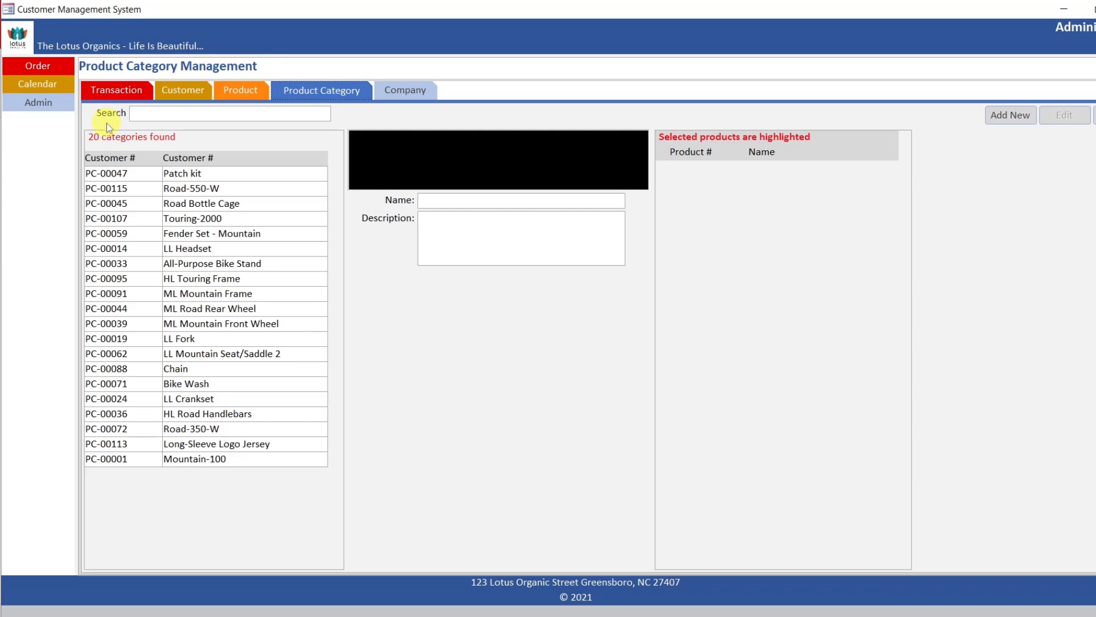
pyautogui.click(241, 90)
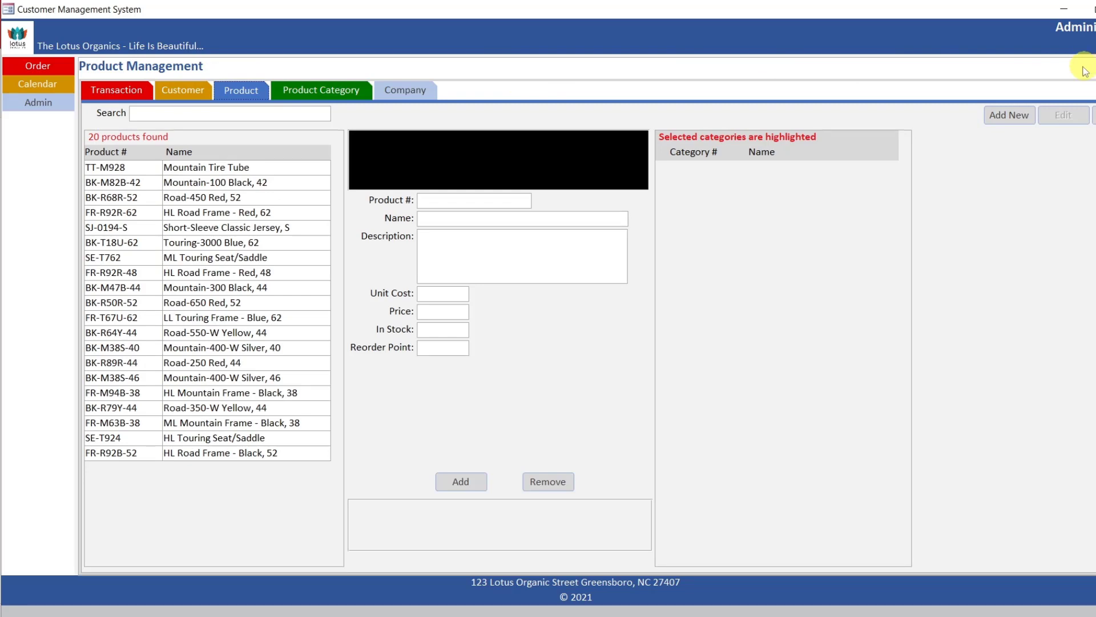
# - Return to transaction management and examine the 300 and 4500 transactions of Latest Sports Equipment with their account summary
pyautogui.click(137, 91)
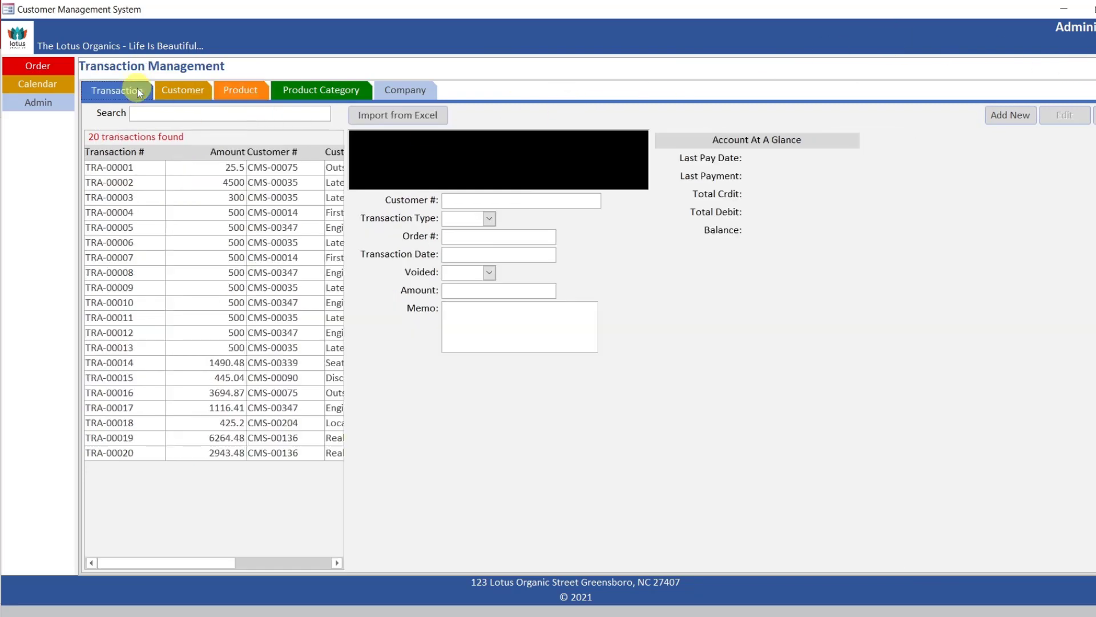
pyautogui.click(220, 181)
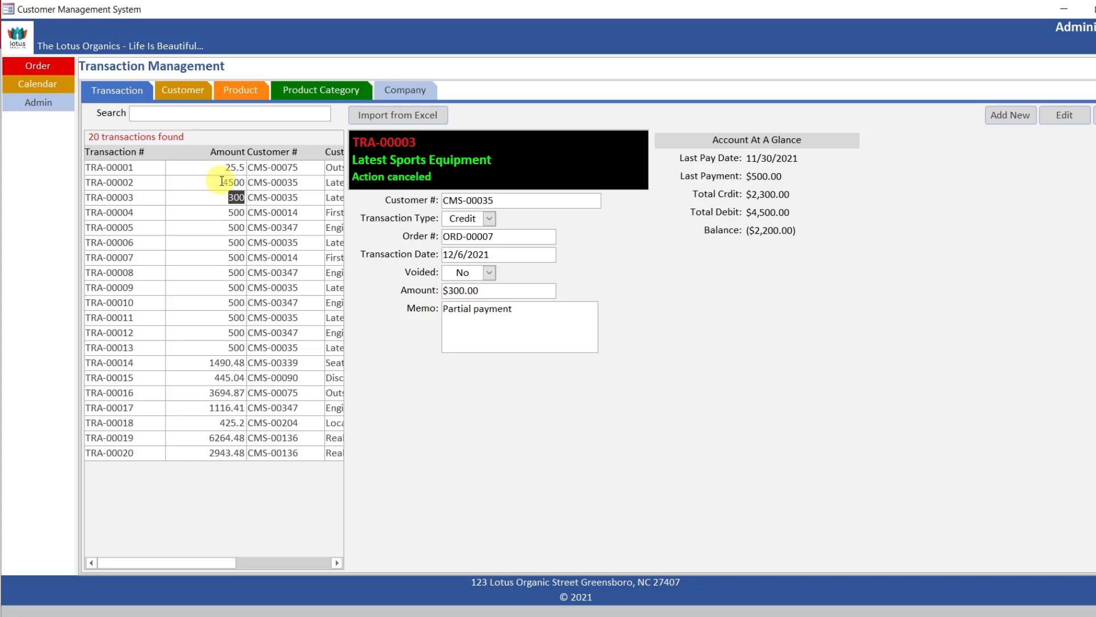
pyautogui.click(221, 180)
pyautogui.doubleClick(223, 182)
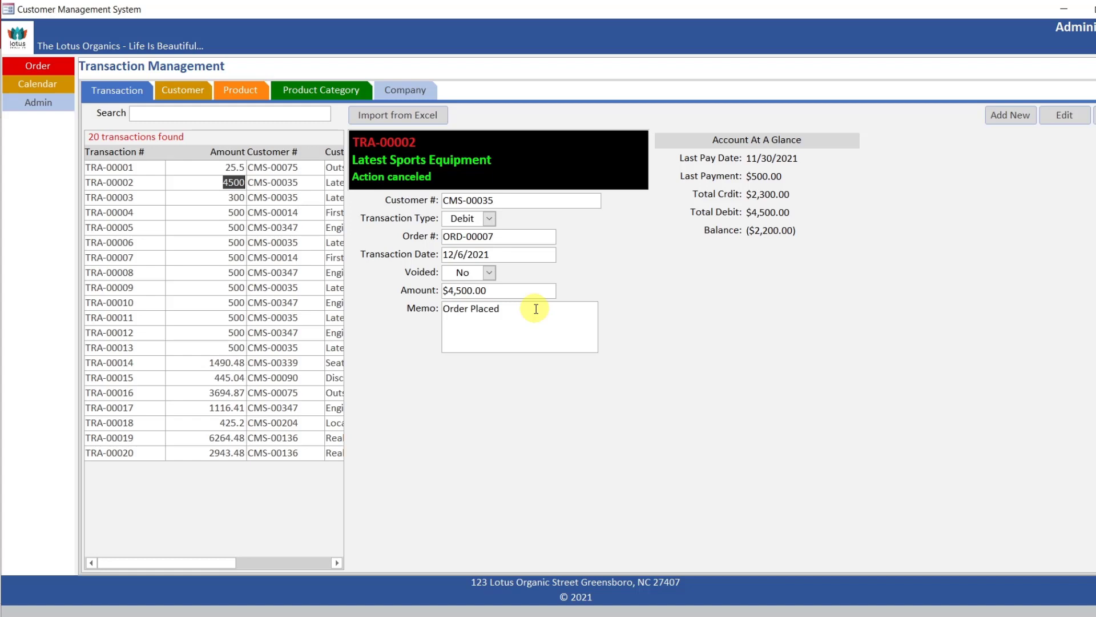
# - Close the running customer management screen and open the frmTransaction form in Design View with the object list collapsed
pyautogui.click(228, 197)
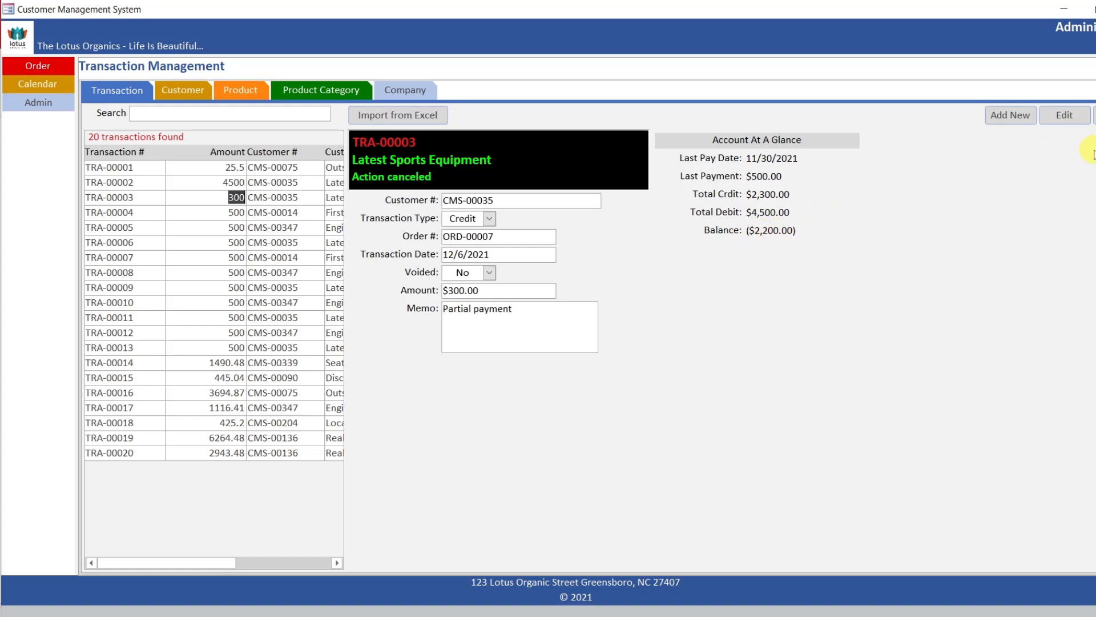
pyautogui.hotkey('alt', 'F4')
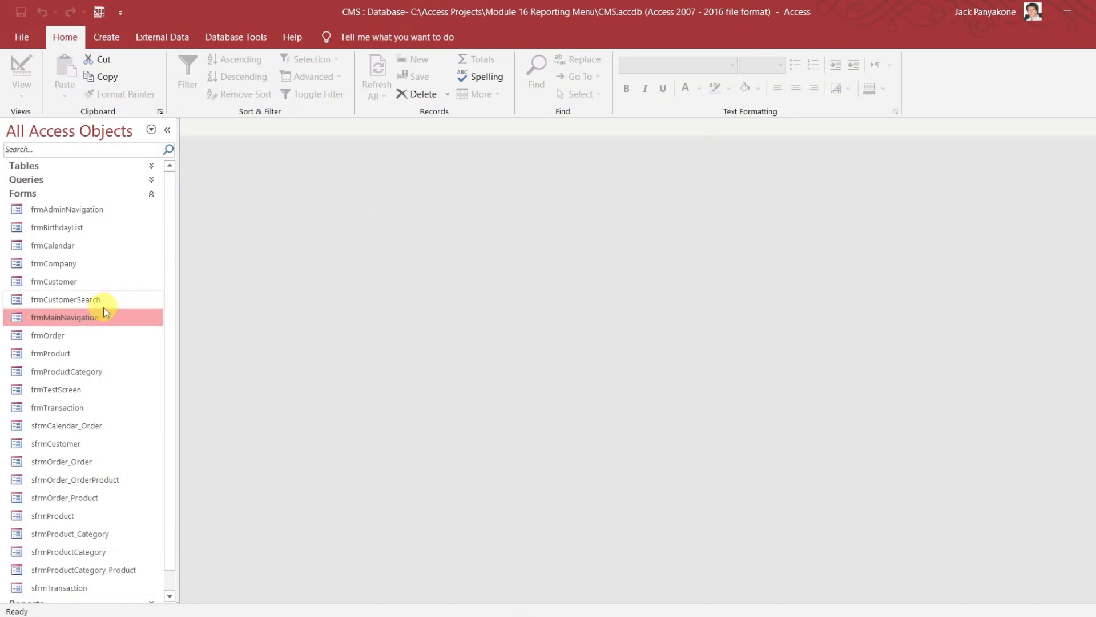
pyautogui.click(78, 409)
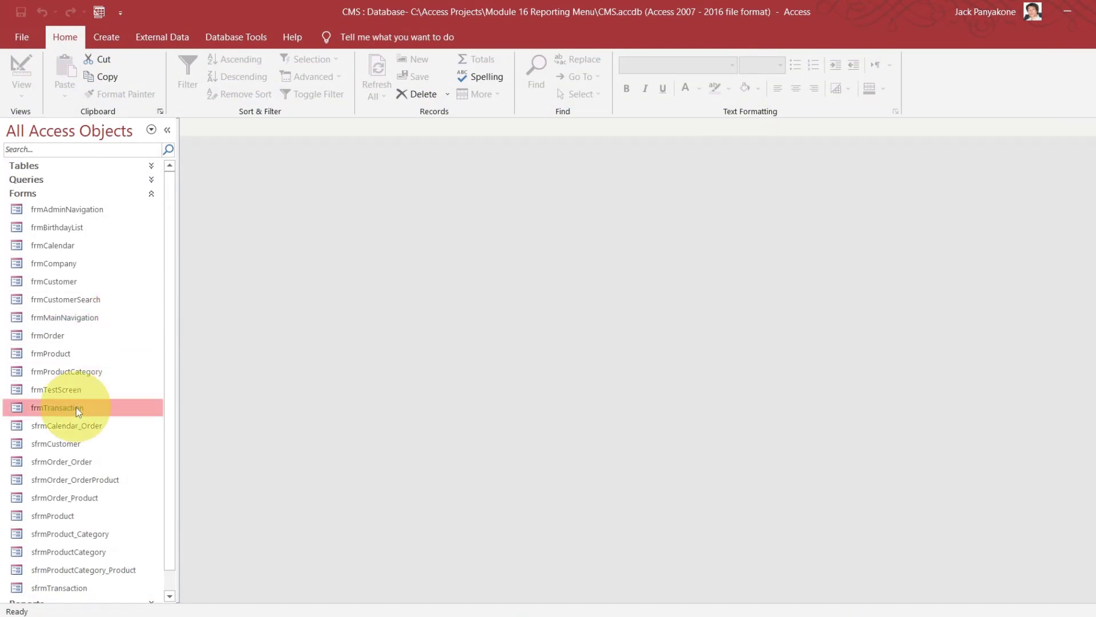
pyautogui.rightClick(76, 407)
pyautogui.click(142, 454)
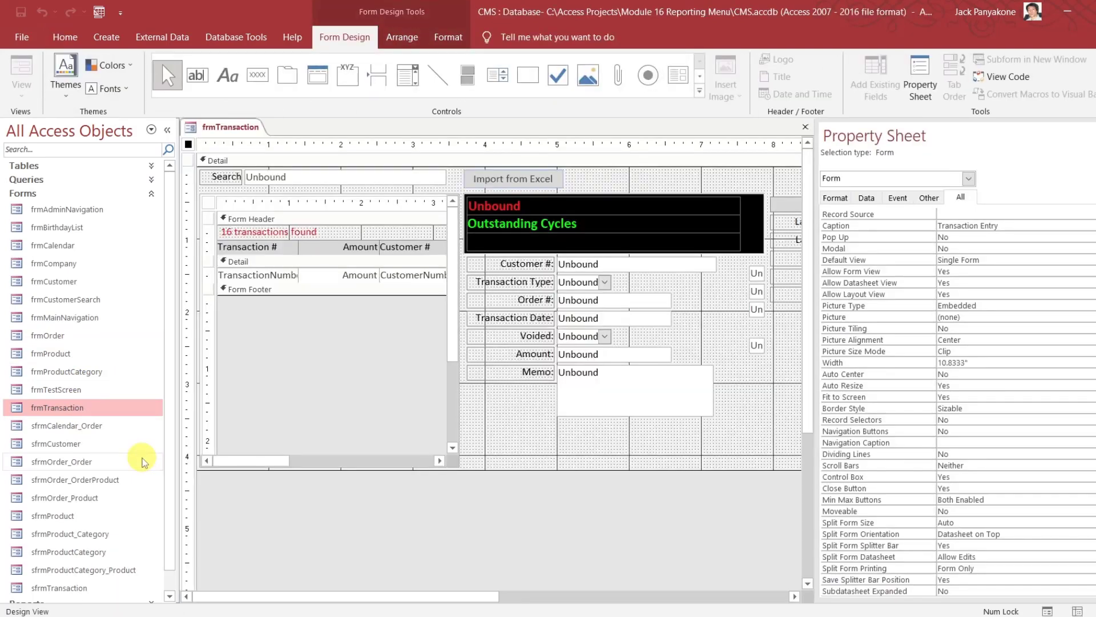
pyautogui.click(167, 130)
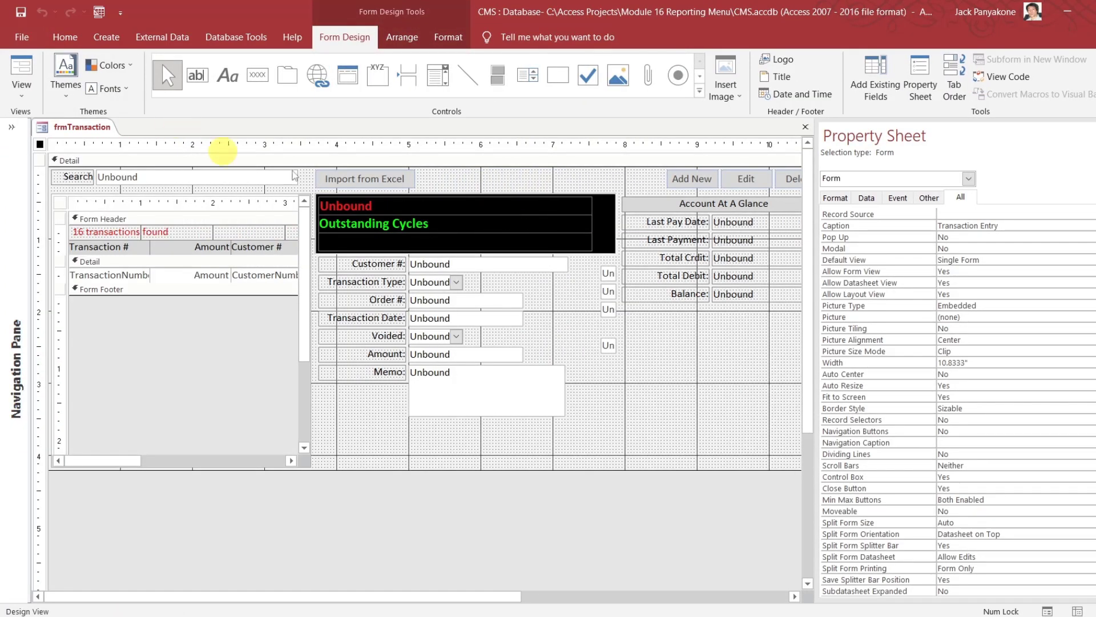
# - Set the number format of the form's Balance text box to [Green]$#,##0.00;[Red]$#,##0.00
pyautogui.click(765, 296)
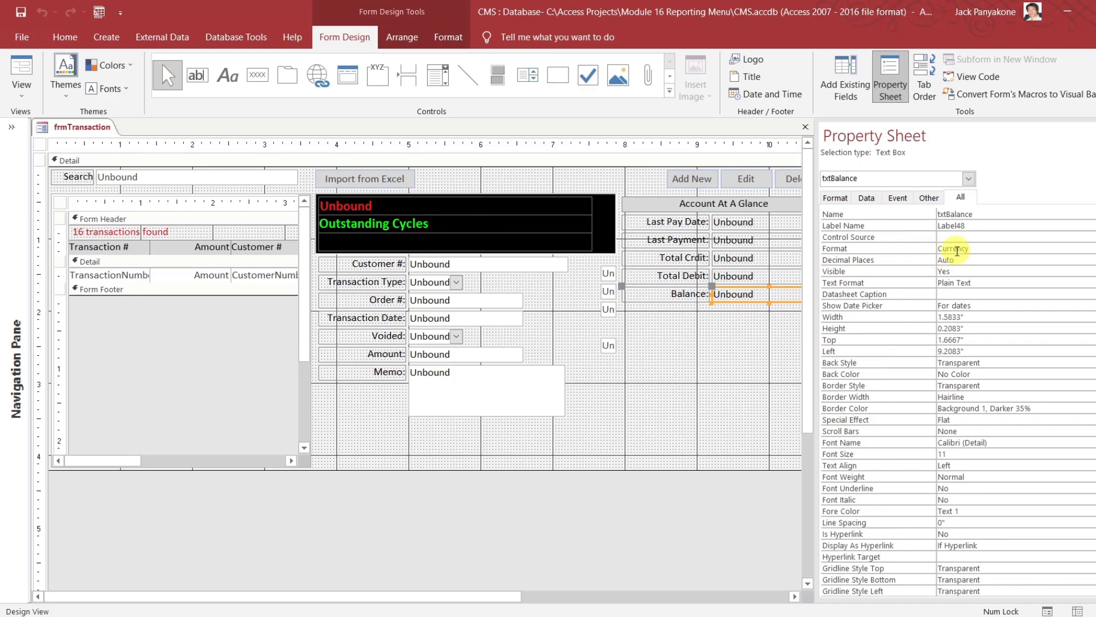
pyautogui.click(910, 249)
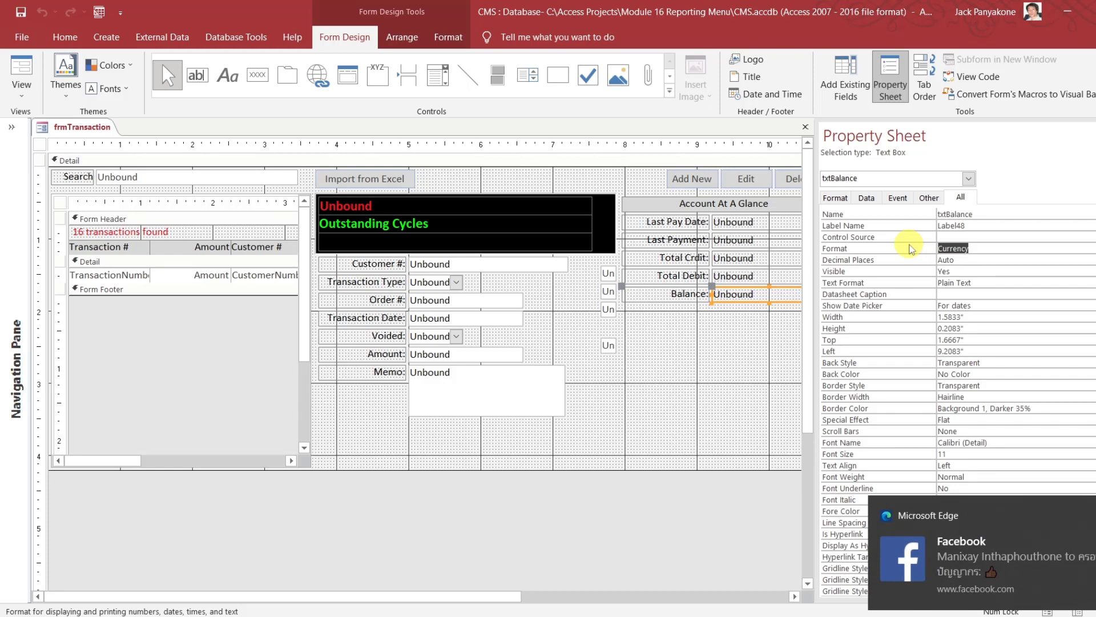
pyautogui.press('BackSpace')
pyautogui.write('[')
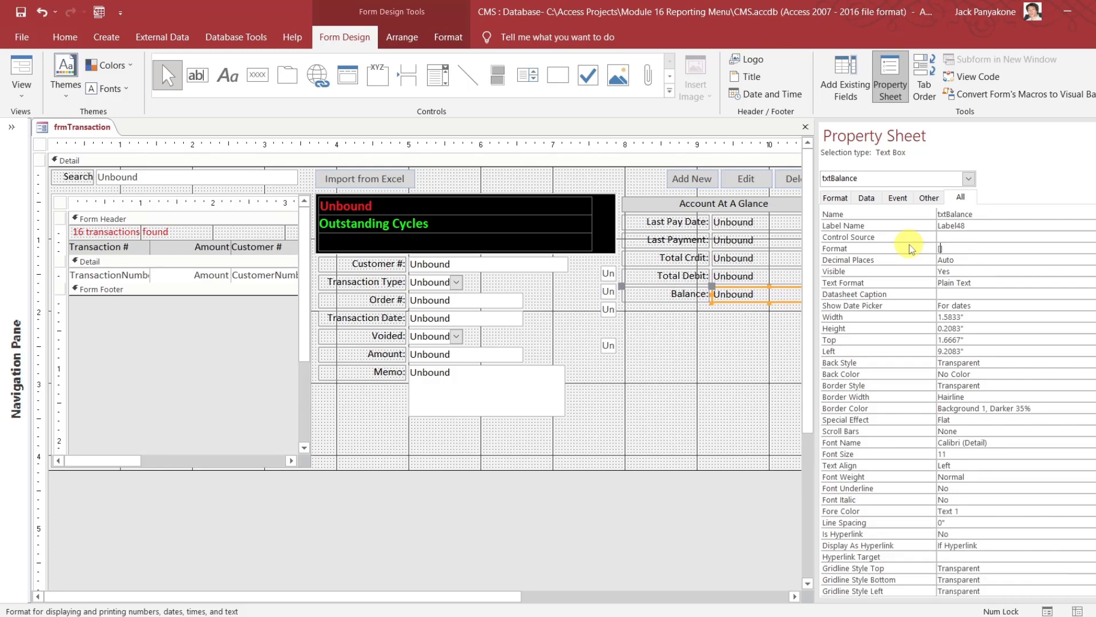
pyautogui.write('Green]$#,##0.00;[]Red$#,##0.00')
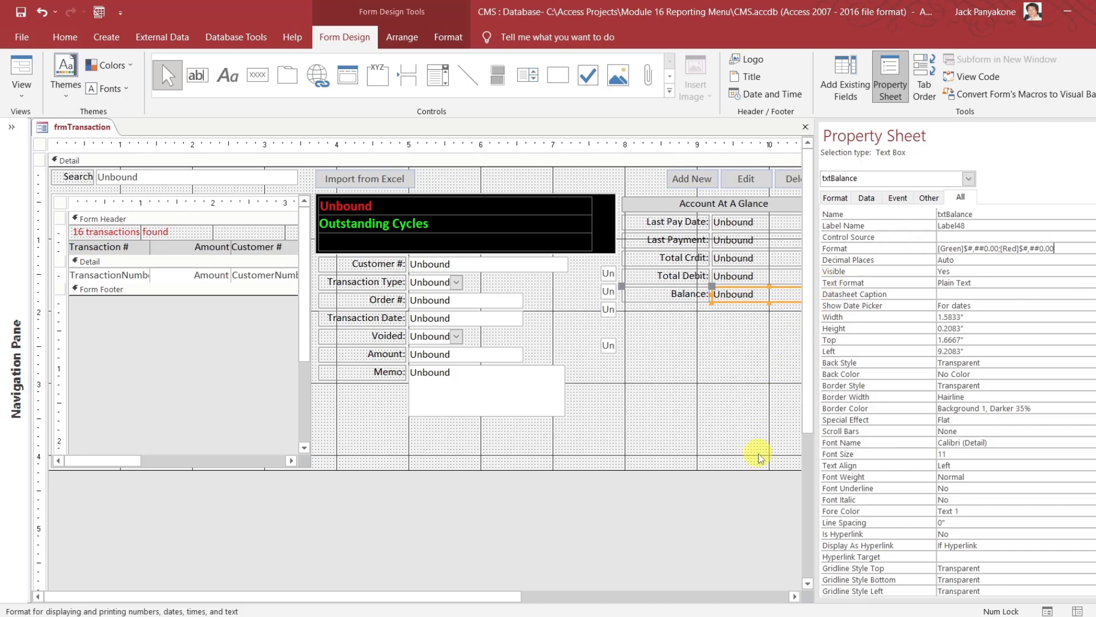
pyautogui.click(719, 541)
# - Open the transaction form's VBA code and go to the Me.txtIsNew = False line in the DisplayTransaction procedure
pyautogui.moveTo(435, 596); pyautogui.dragTo(531, 596)
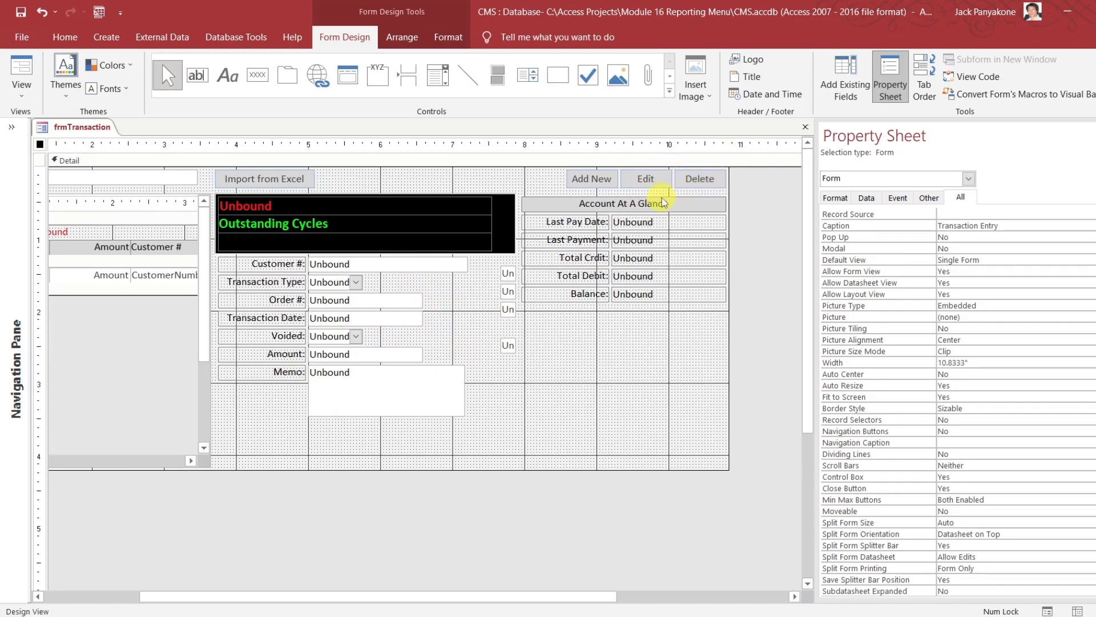
pyautogui.click(998, 79)
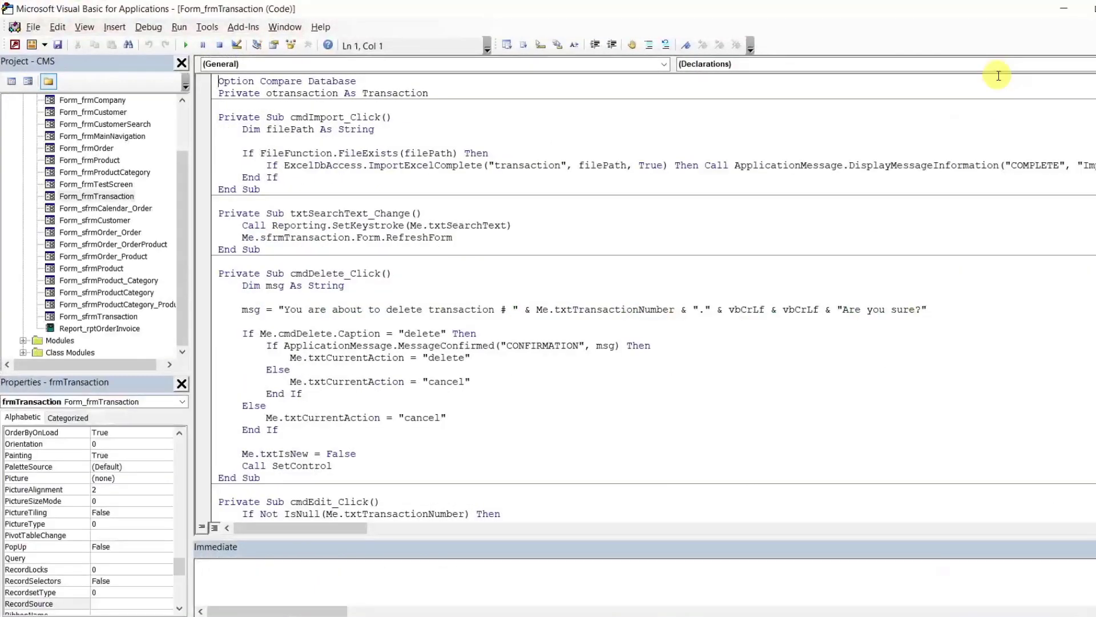
pyautogui.click(509, 368)
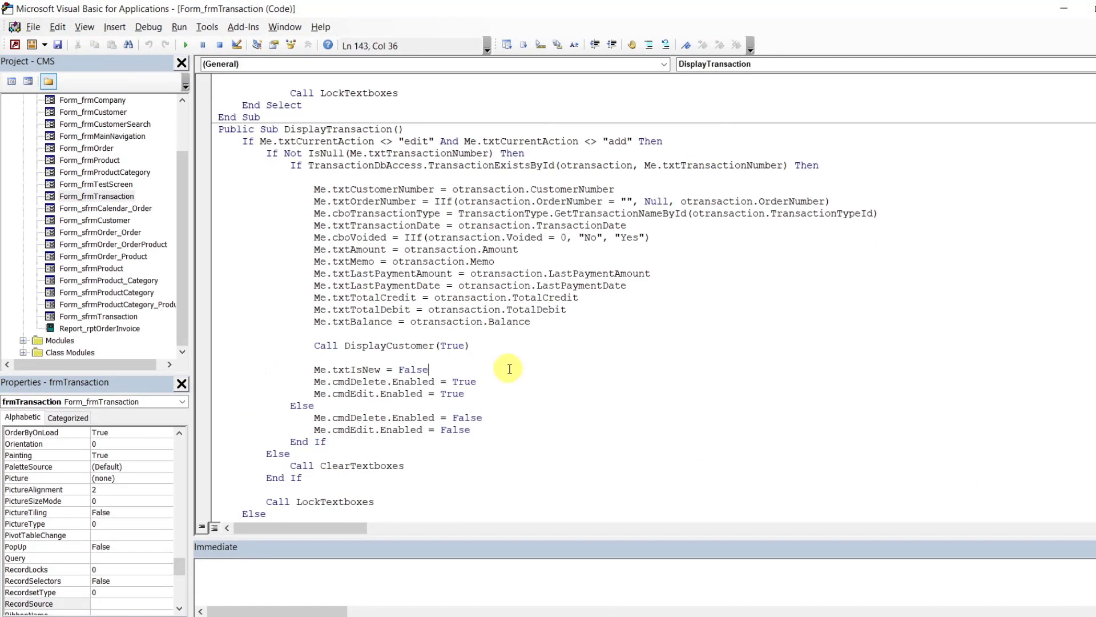
pyautogui.press('Return')
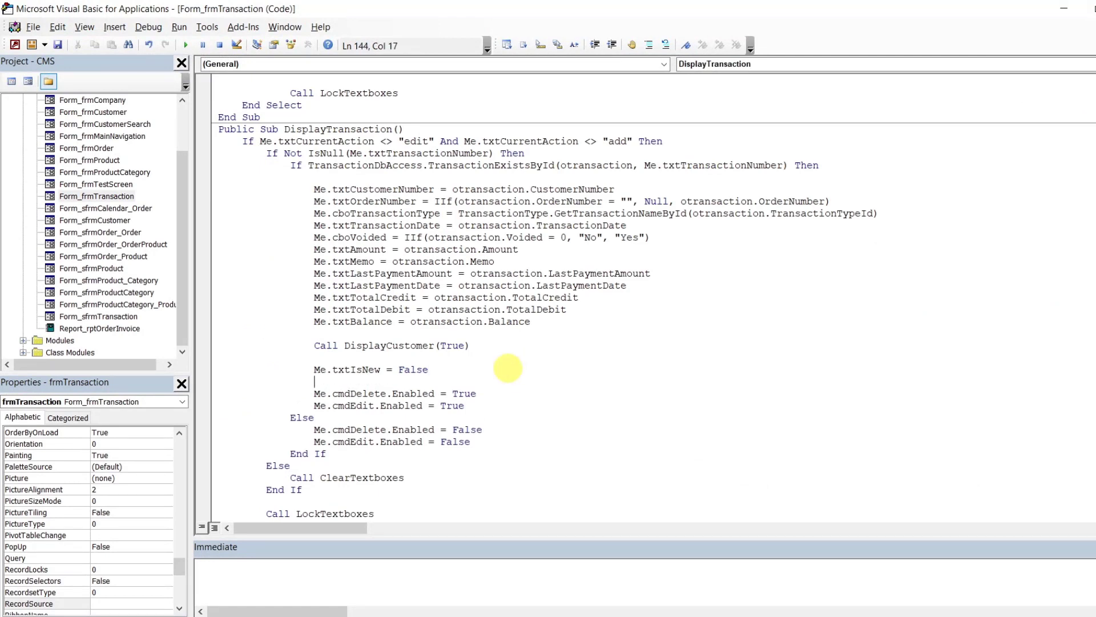
pyautogui.click(496, 368)
pyautogui.press('Delete')
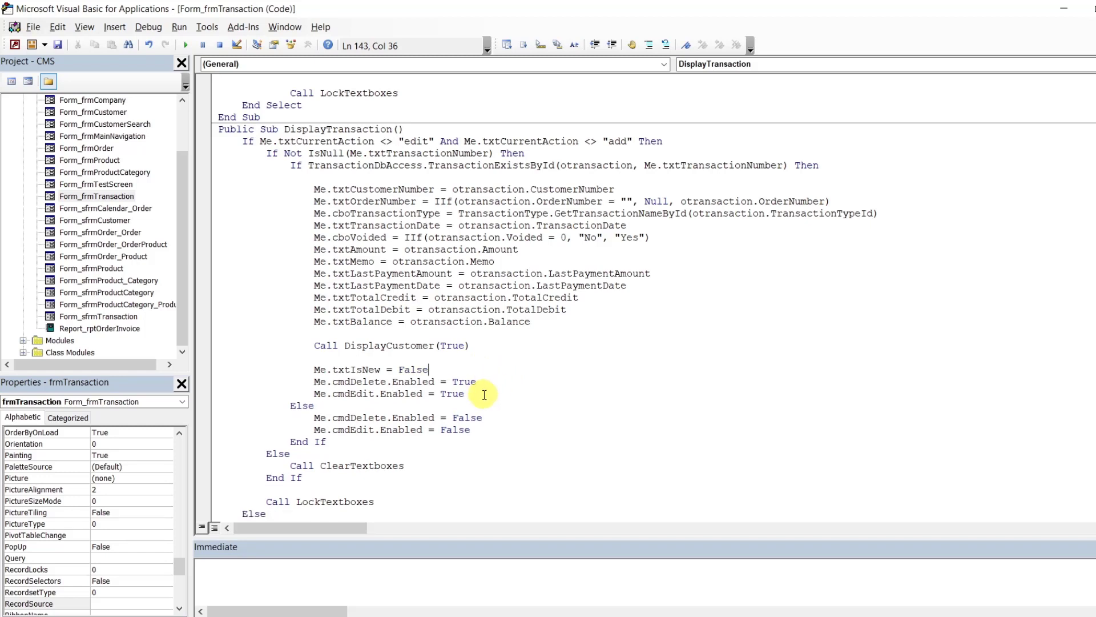
# - Below the cmdEdit.Enabled = True line, add an If block testing otransaction.Memo = "order placed", closed with End If
pyautogui.click(484, 394)
pyautogui.press('Return')
pyautogui.press('Return')
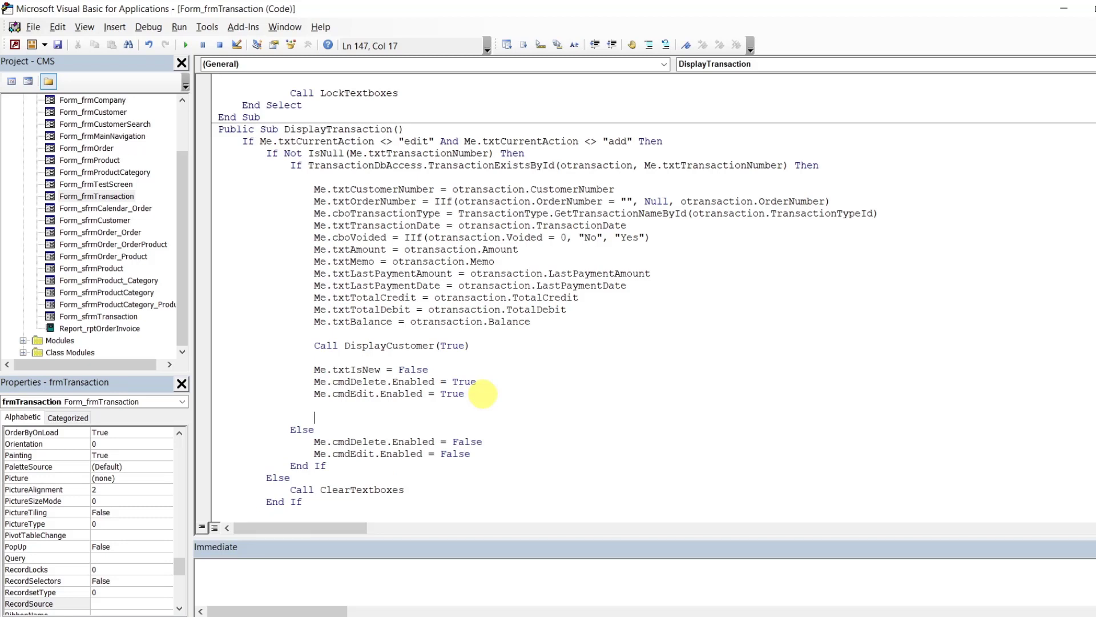
pyautogui.write('if')
pyautogui.write('otransaction.')
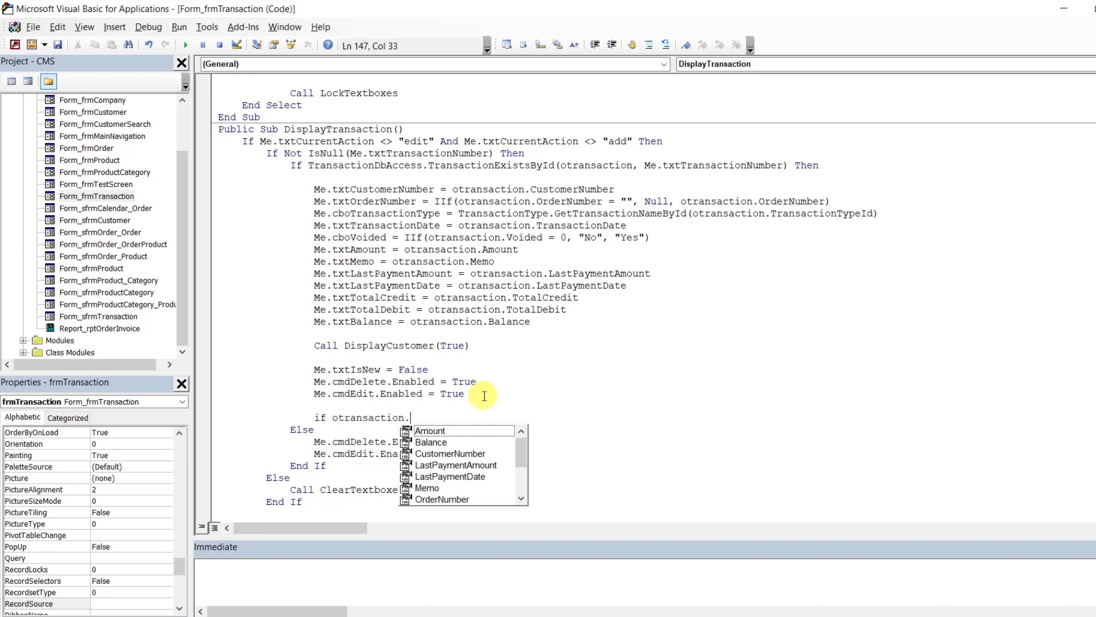
pyautogui.write('Me')
pyautogui.press('Tab')
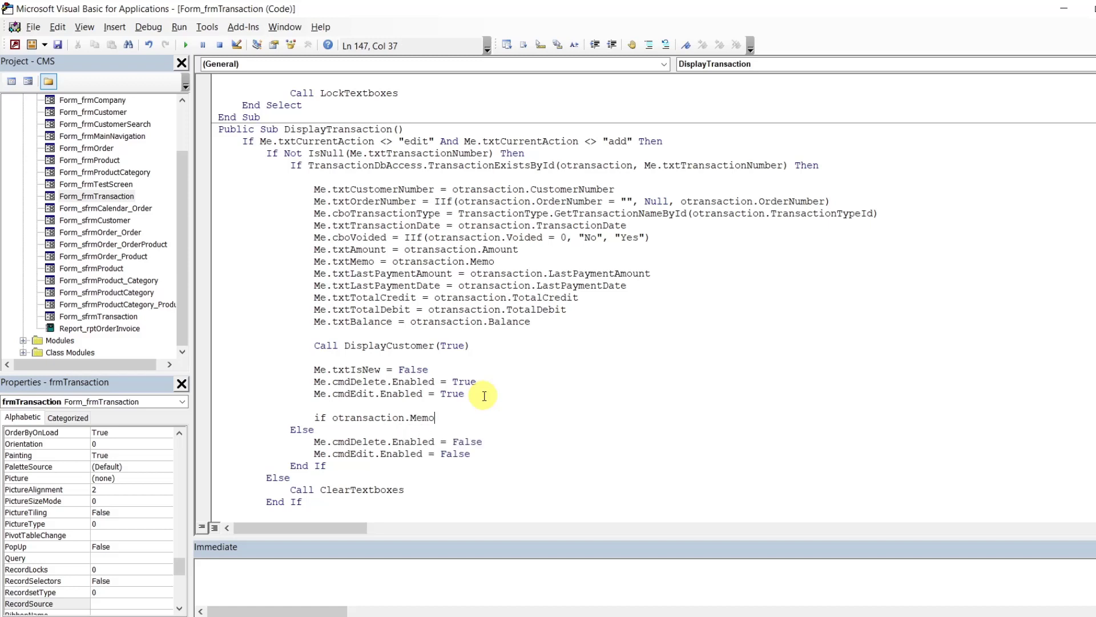
pyautogui.write('="Order')
pyautogui.press('BackSpace')
pyautogui.press('BackSpace')
pyautogui.press('BackSpace')
pyautogui.press('BackSpace')
pyautogui.press('BackSpace')
pyautogui.write('order placed" then')
pyautogui.press('Return')
pyautogui.press('Return')
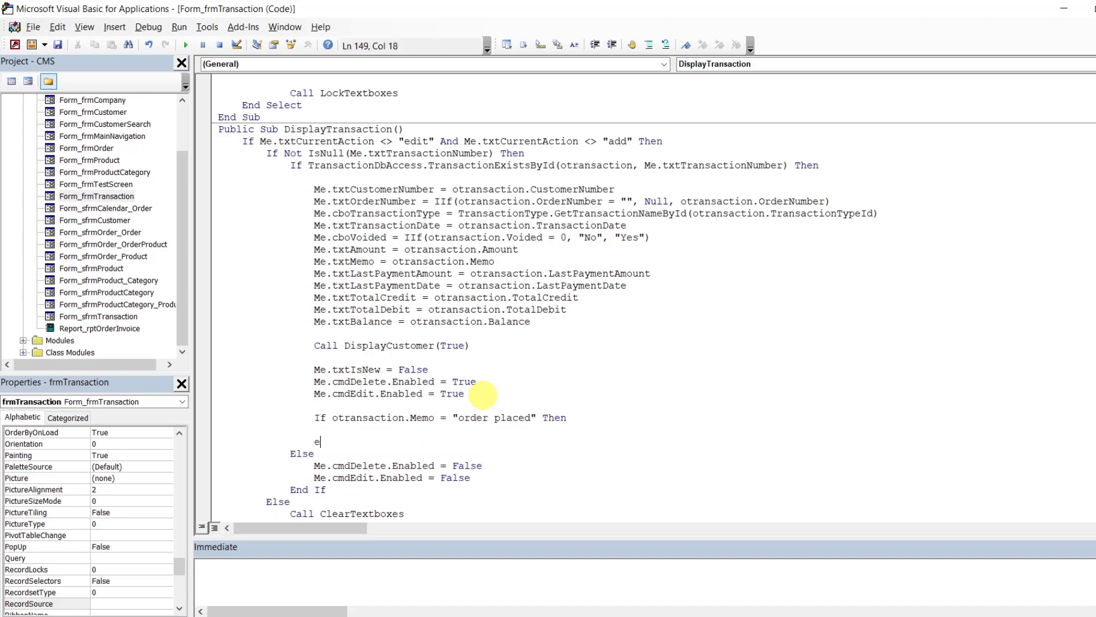
pyautogui.write('end if')
# - Copy the two lines enabling cmdDelete and cmdEdit into the "order placed" If block and indent them one level
pyautogui.moveTo(464, 394); pyautogui.dragTo(201, 385)
pyautogui.hotkey('ctrl', 'c')
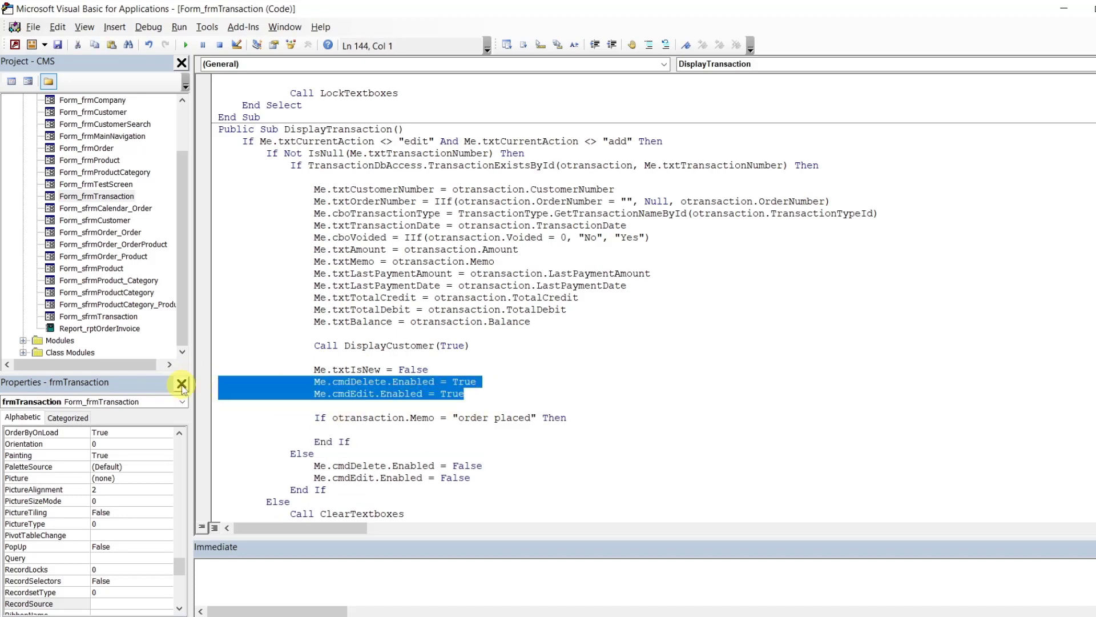
pyautogui.click(391, 430)
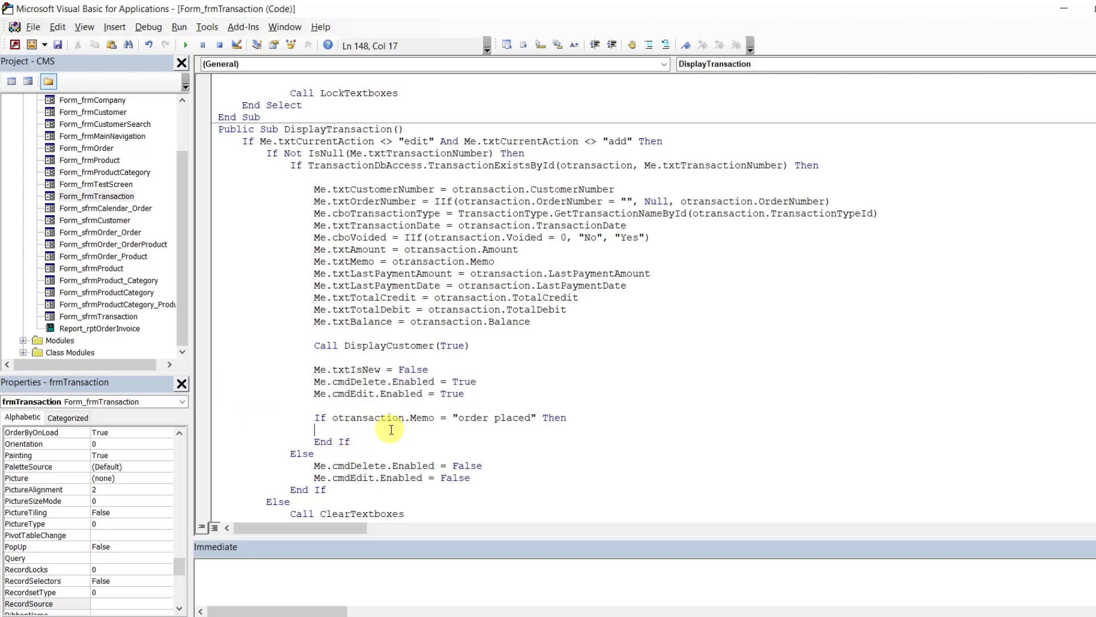
pyautogui.hotkey('ctrl', 'v')
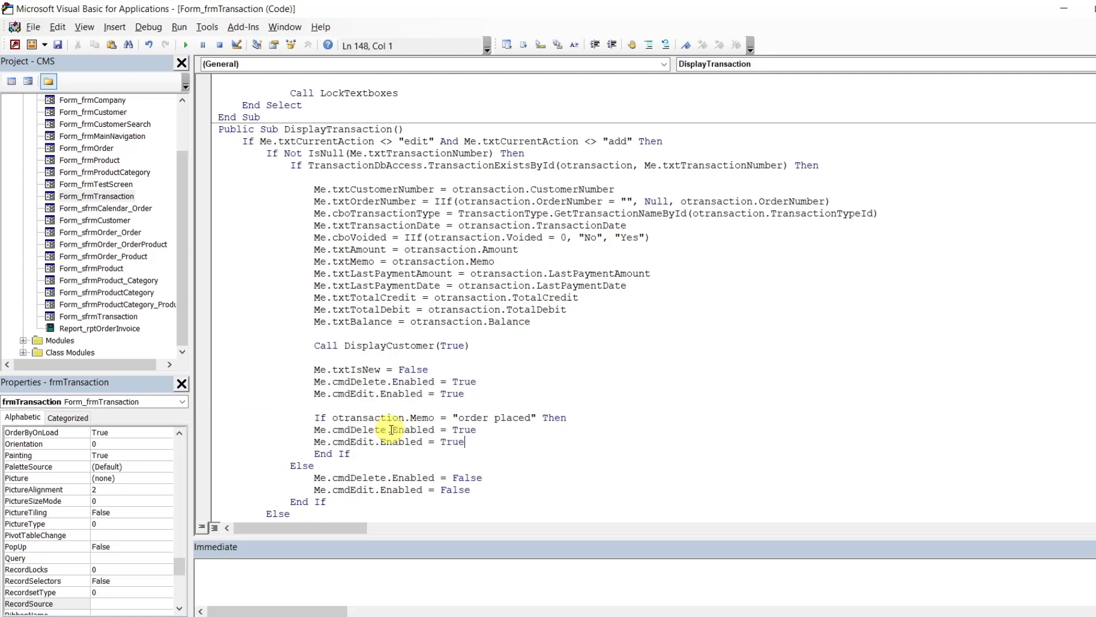
pyautogui.moveTo(465, 441); pyautogui.dragTo(308, 434)
pyautogui.press('Tab')
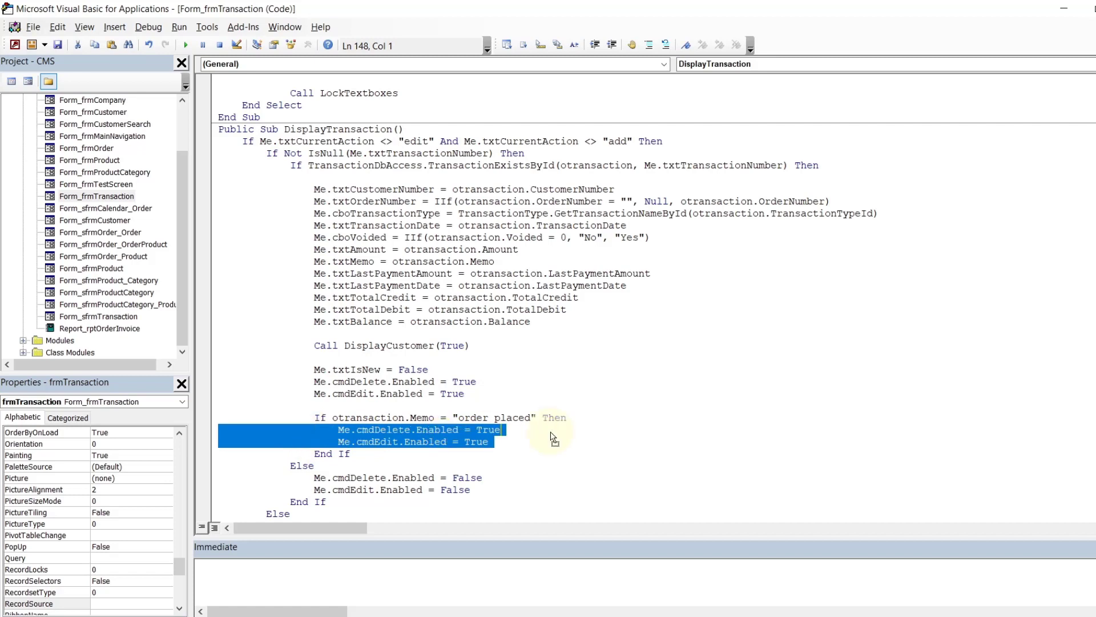
# - Set both cmdDelete.Enabled and cmdEdit.Enabled to False inside the "order placed" If block
pyautogui.click(544, 390)
pyautogui.doubleClick(488, 430)
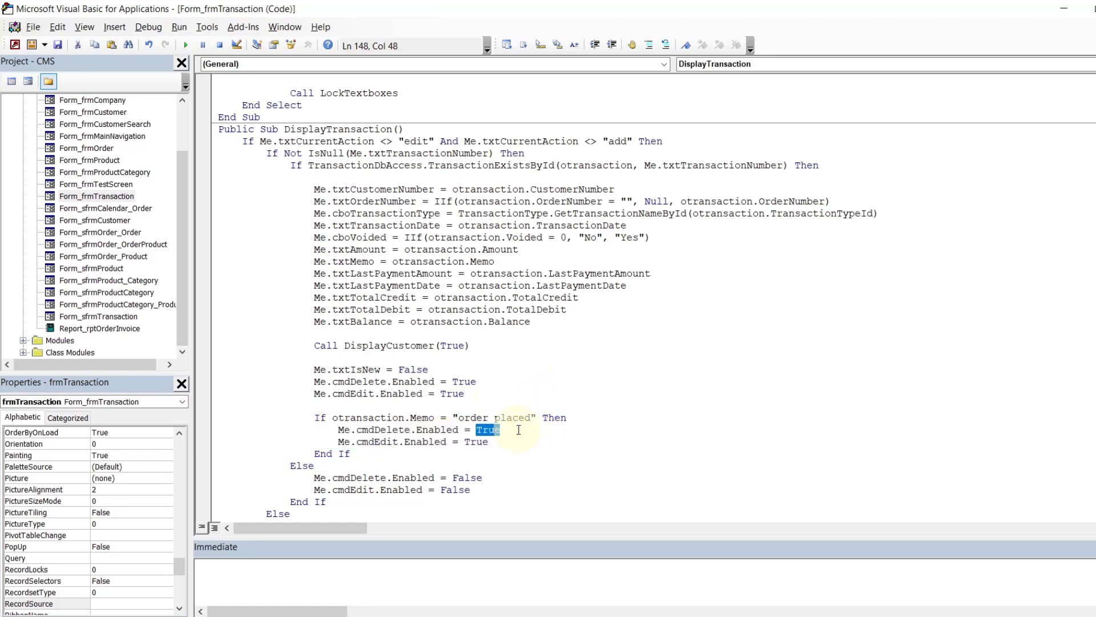
pyautogui.write('false')
pyautogui.click(508, 438)
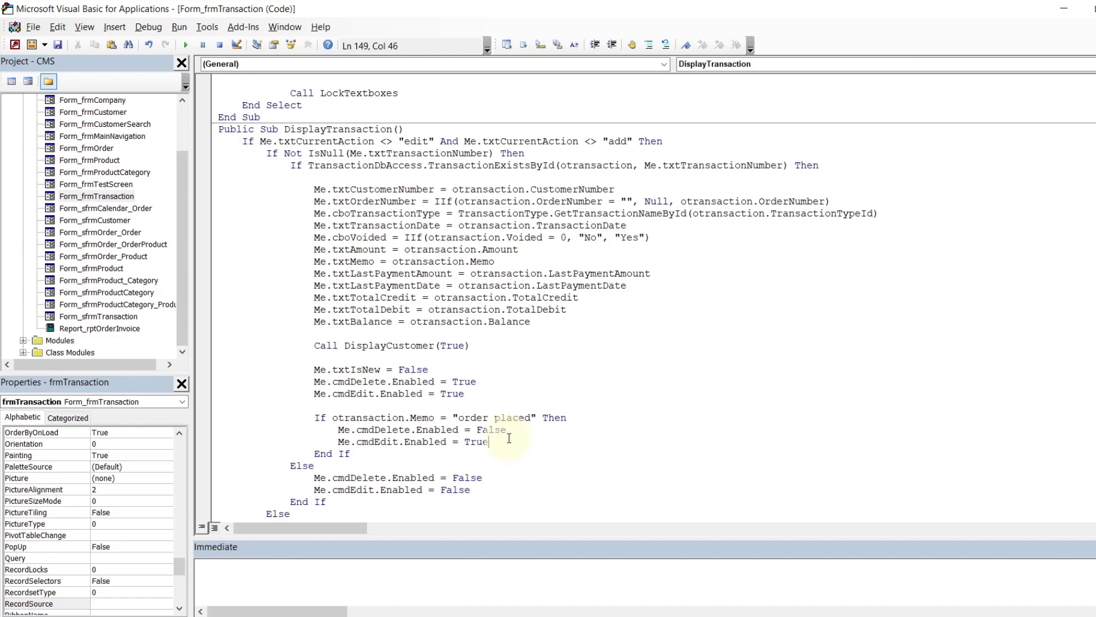
pyautogui.press('BackSpace')
pyautogui.press('BackSpace')
pyautogui.press('BackSpace')
pyautogui.press('BackSpace')
pyautogui.write('false')
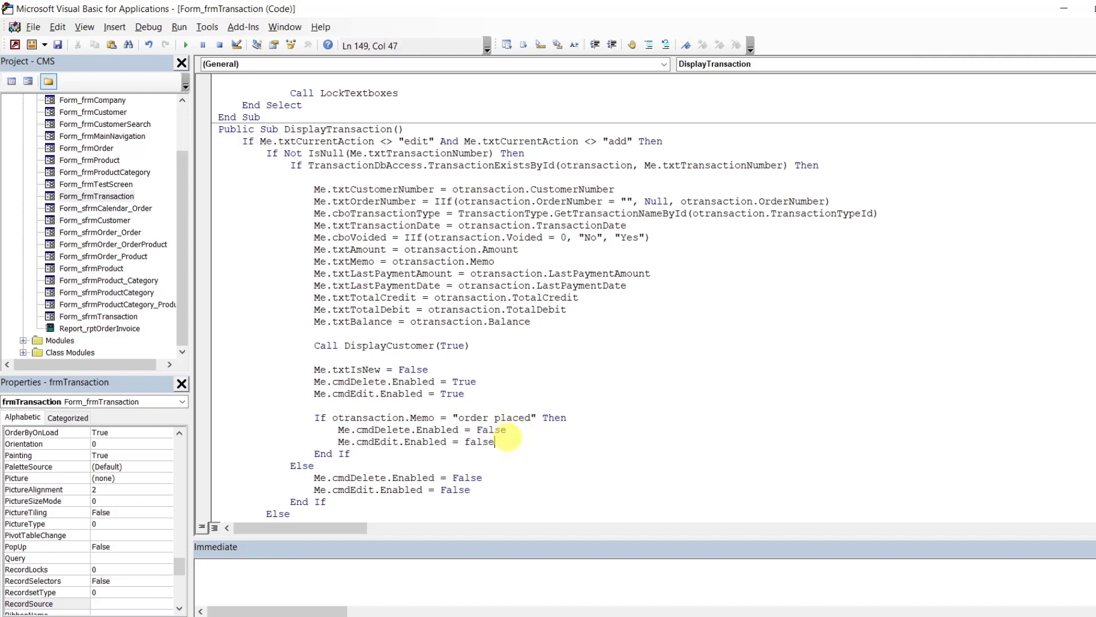
pyautogui.click(526, 384)
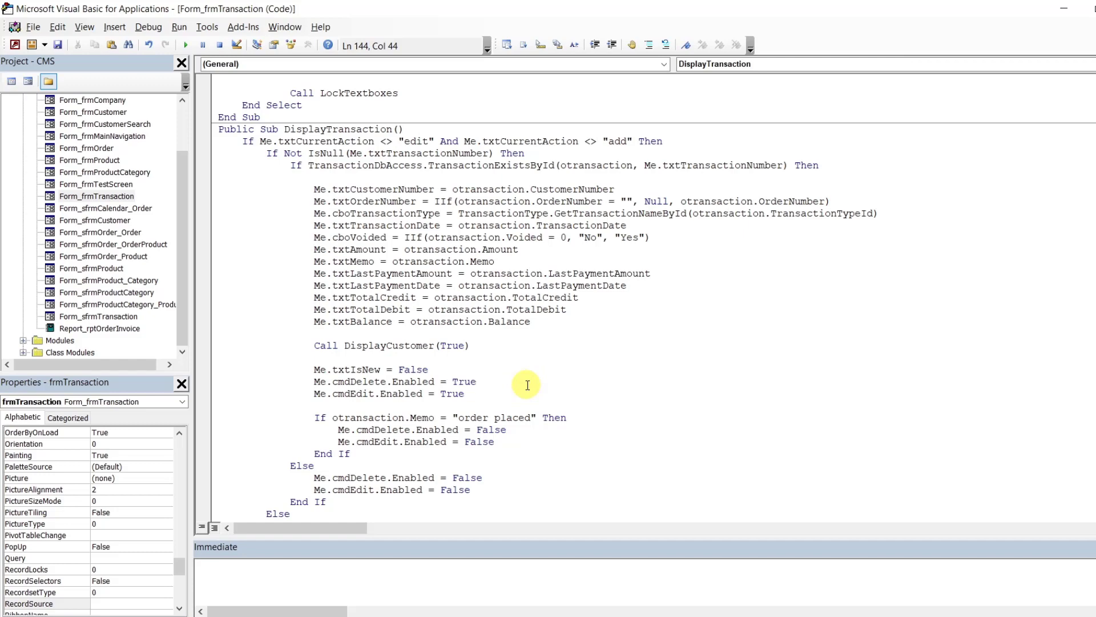
# - Return to the database, close frmTransaction, and run frmMainNavigation to open transaction management in the Admin area
pyautogui.click(656, 576)
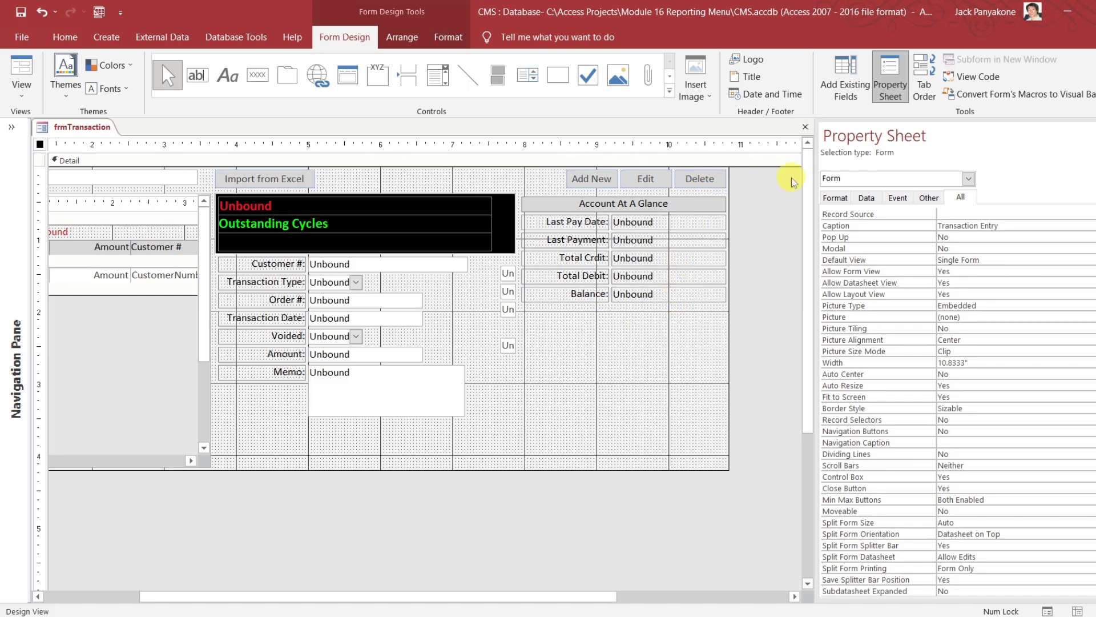
pyautogui.click(806, 126)
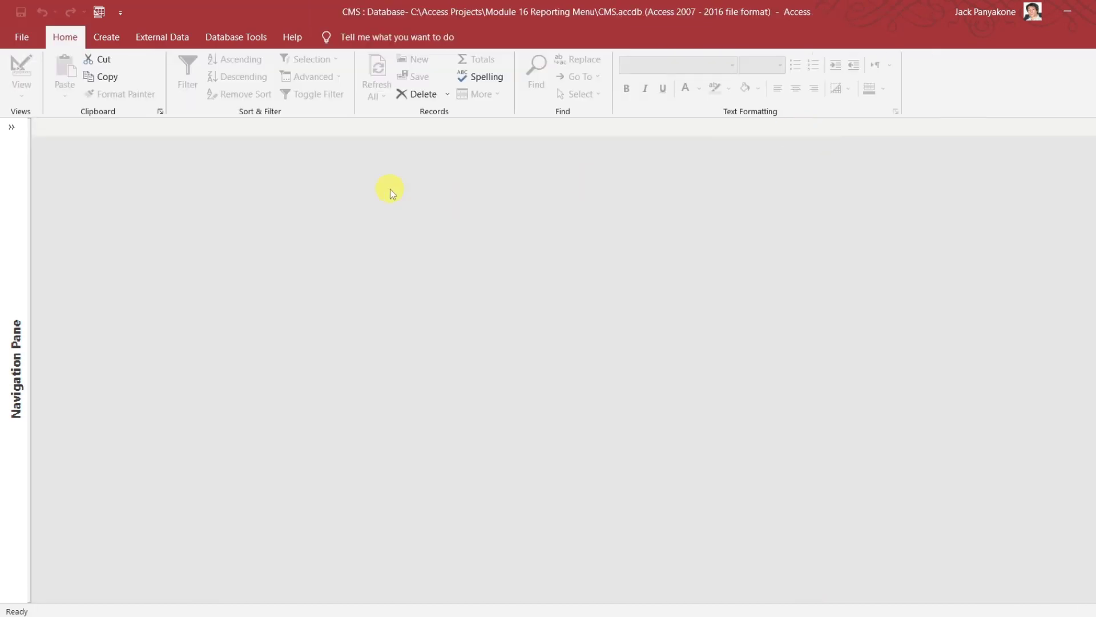
pyautogui.click(19, 125)
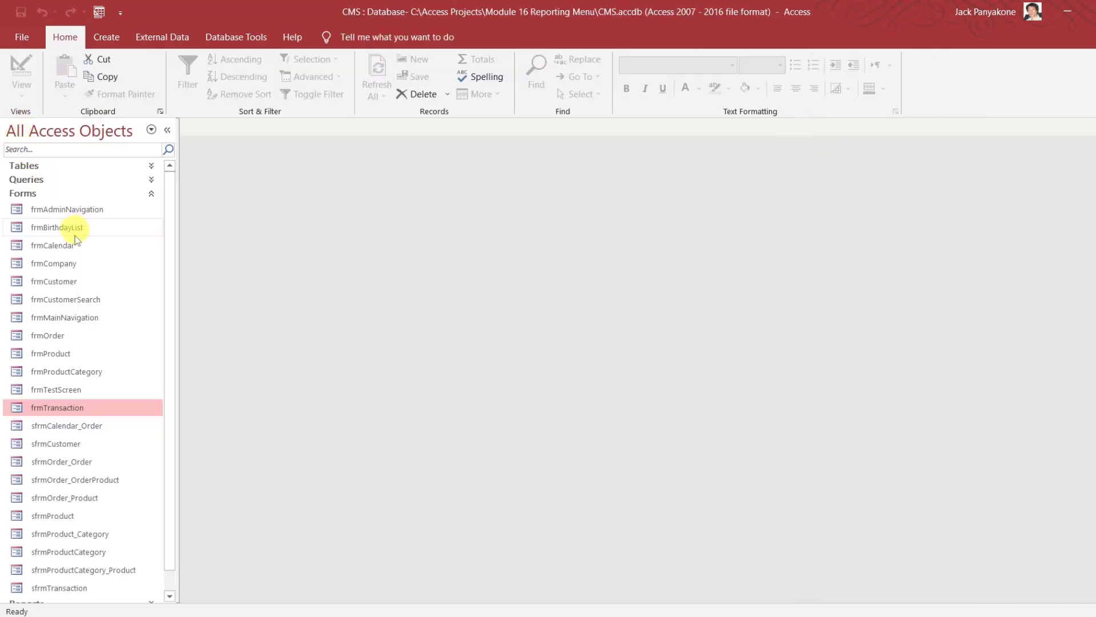
pyautogui.doubleClick(74, 317)
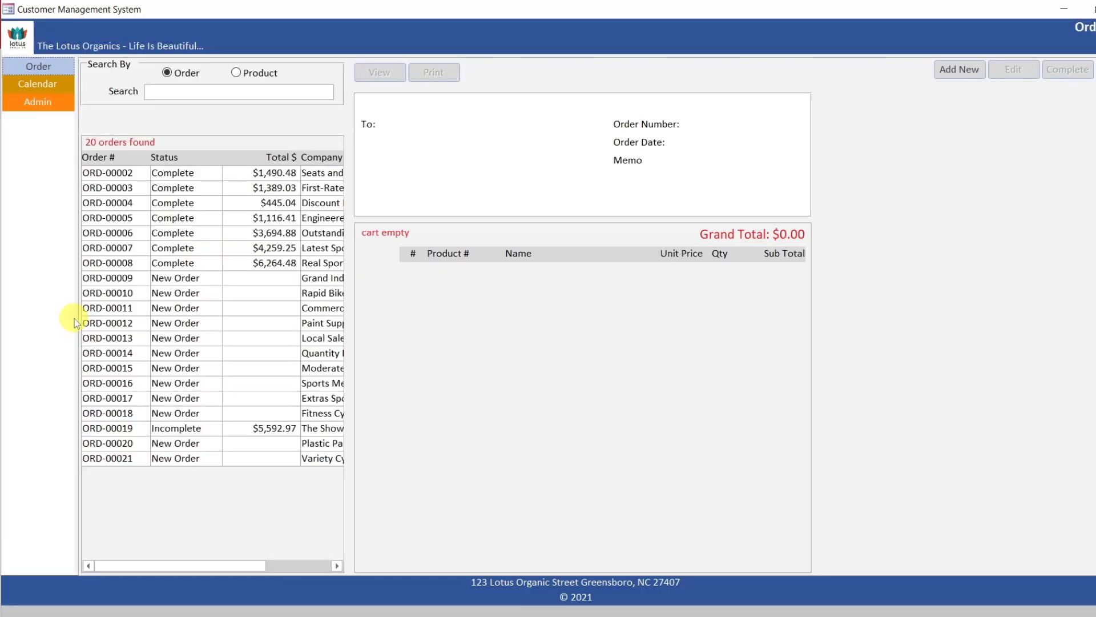
pyautogui.click(59, 108)
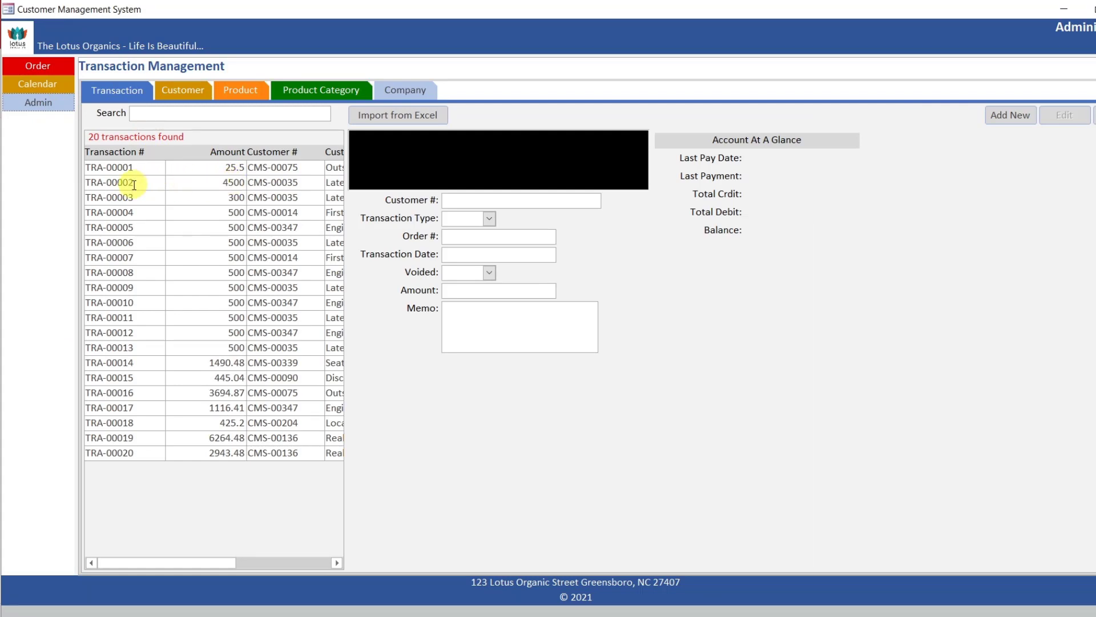
# - Check the balance colour and edit availability for the 4500, 300 and first 500 transactions, and close the form
pyautogui.click(233, 183)
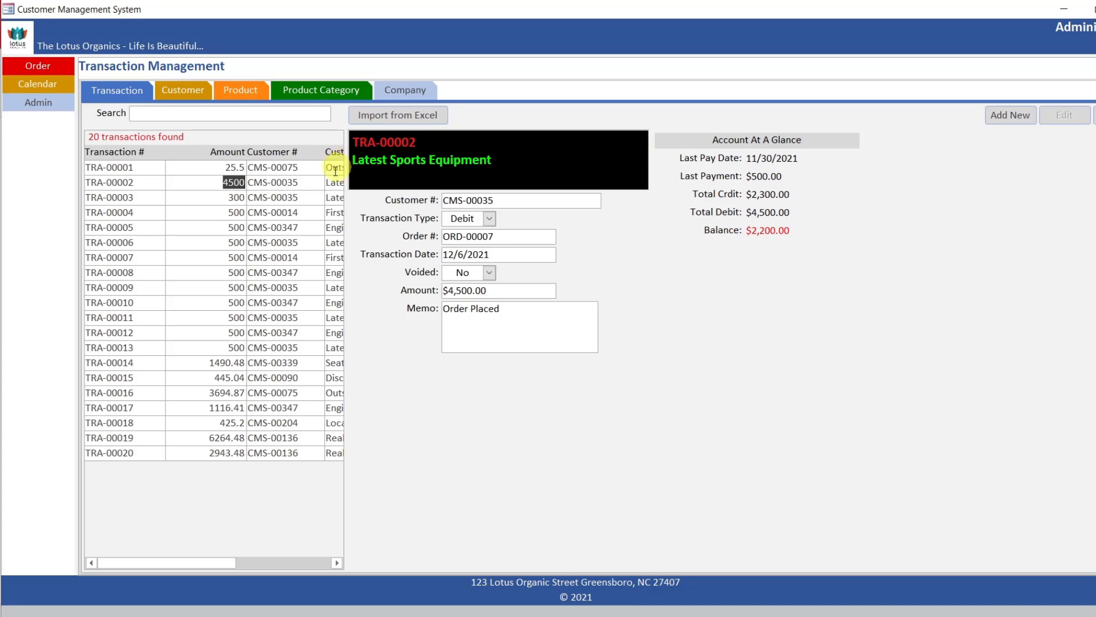
pyautogui.click(240, 199)
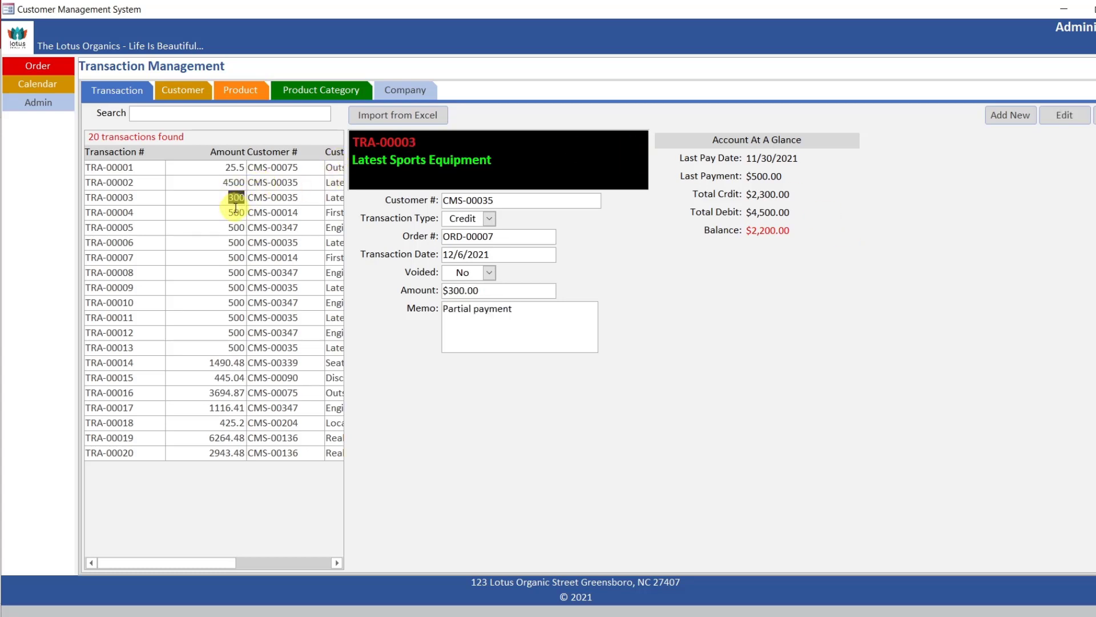
pyautogui.click(233, 213)
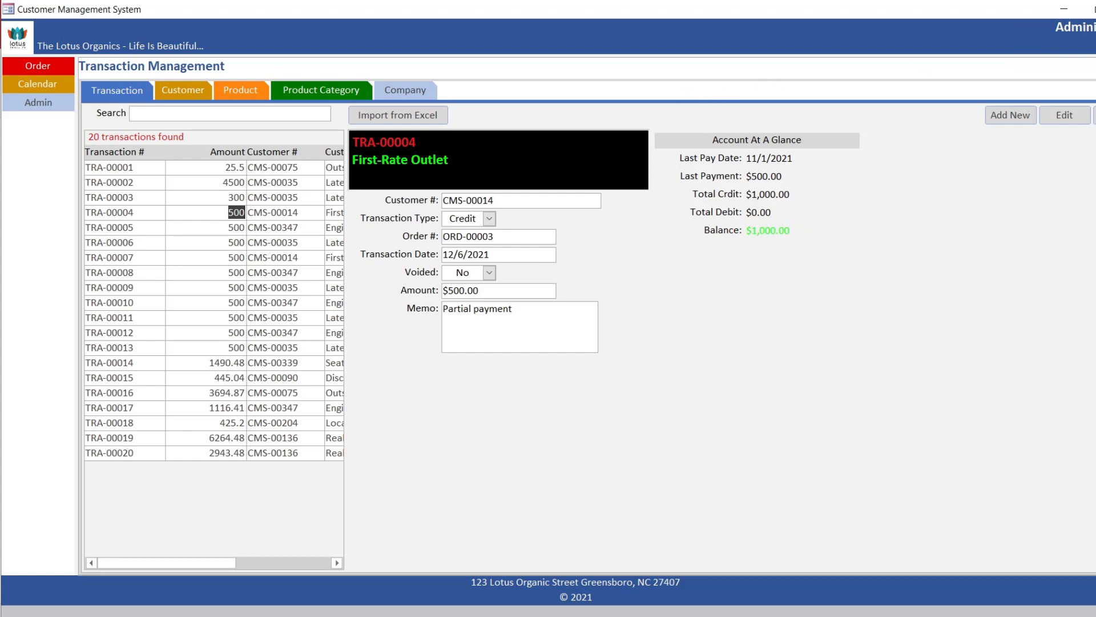
pyautogui.hotkey('alt', 'F4')
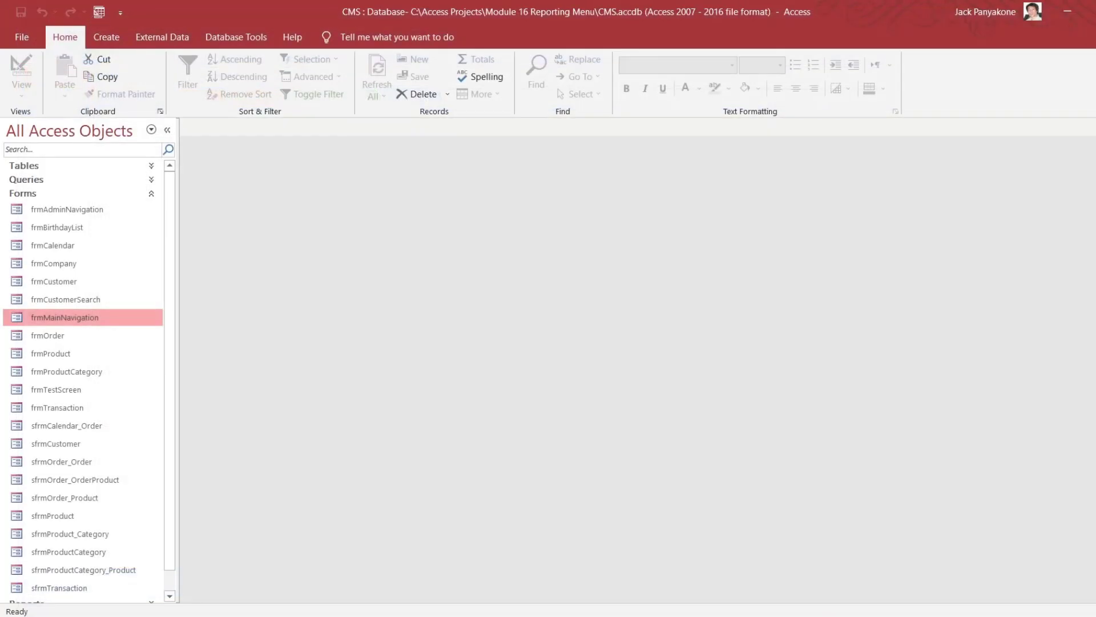
# - Open frmTransaction in Design View and collapse the Navigation Pane to show the Account At A Glance controls
pyautogui.rightClick(83, 404)
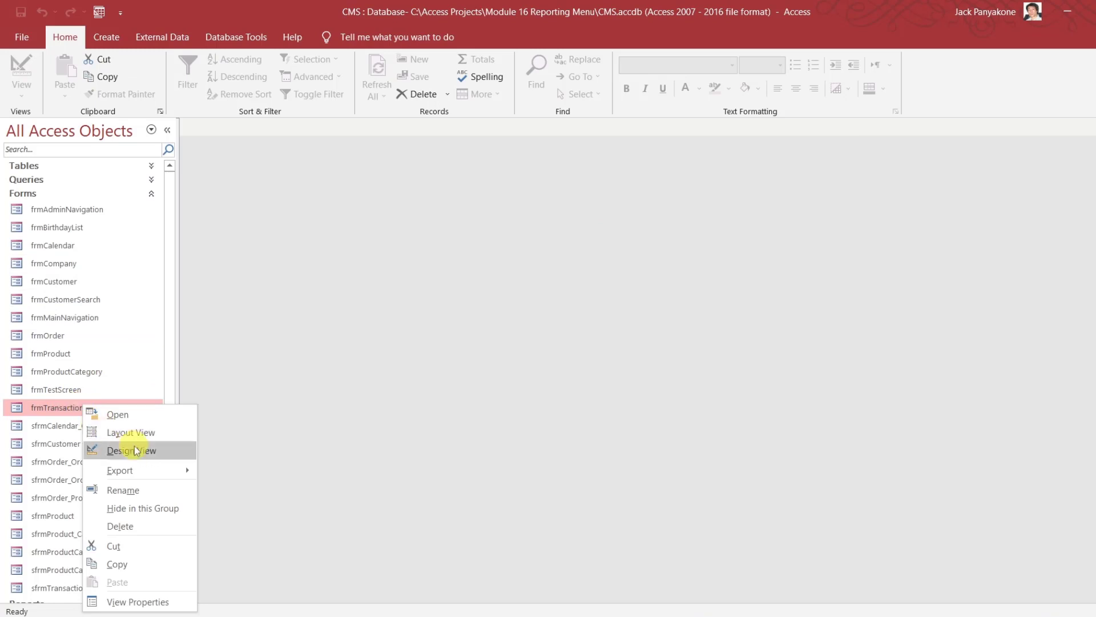
pyautogui.click(137, 451)
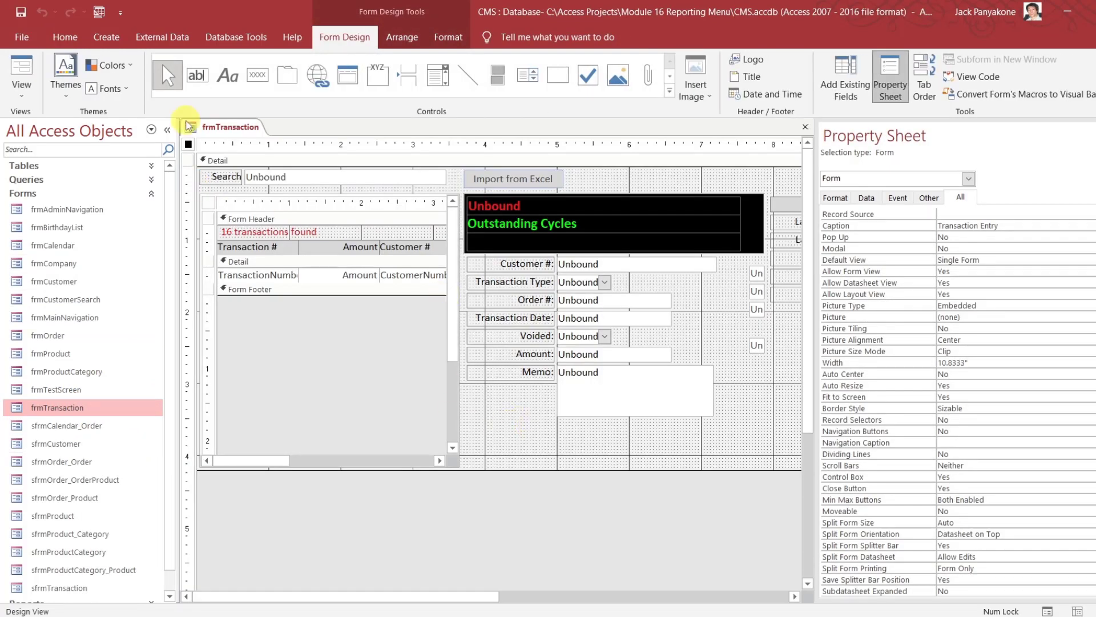
pyautogui.click(167, 129)
pyautogui.click(499, 264)
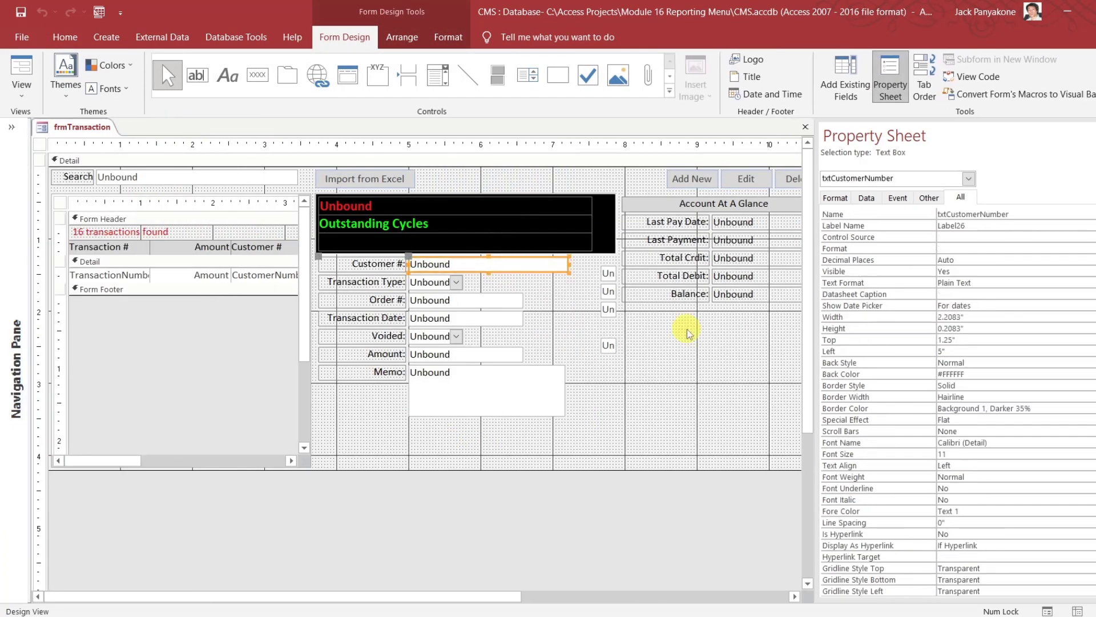
# - Set the back color of the Balance text box (txtBalance) to black, #000000
pyautogui.click(753, 298)
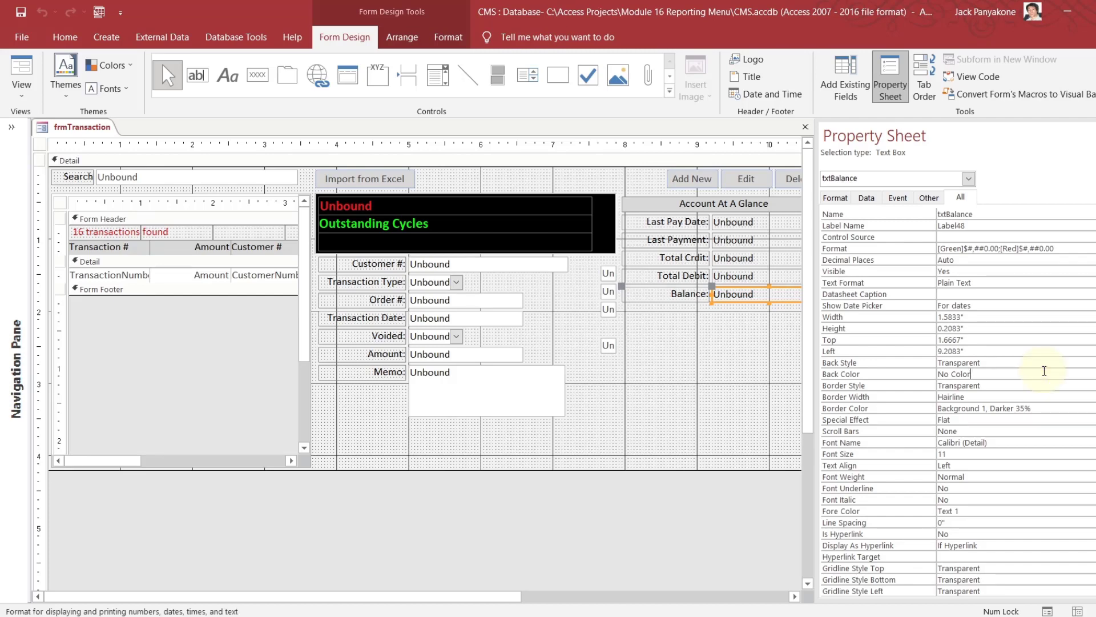
pyautogui.click(1044, 371)
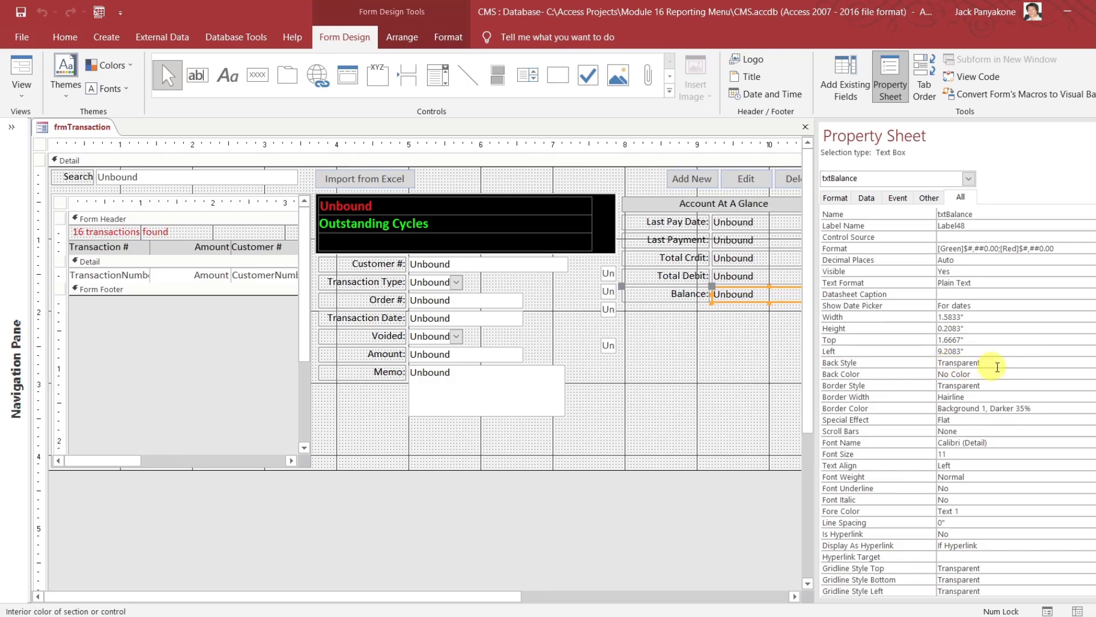
pyautogui.click(1093, 373)
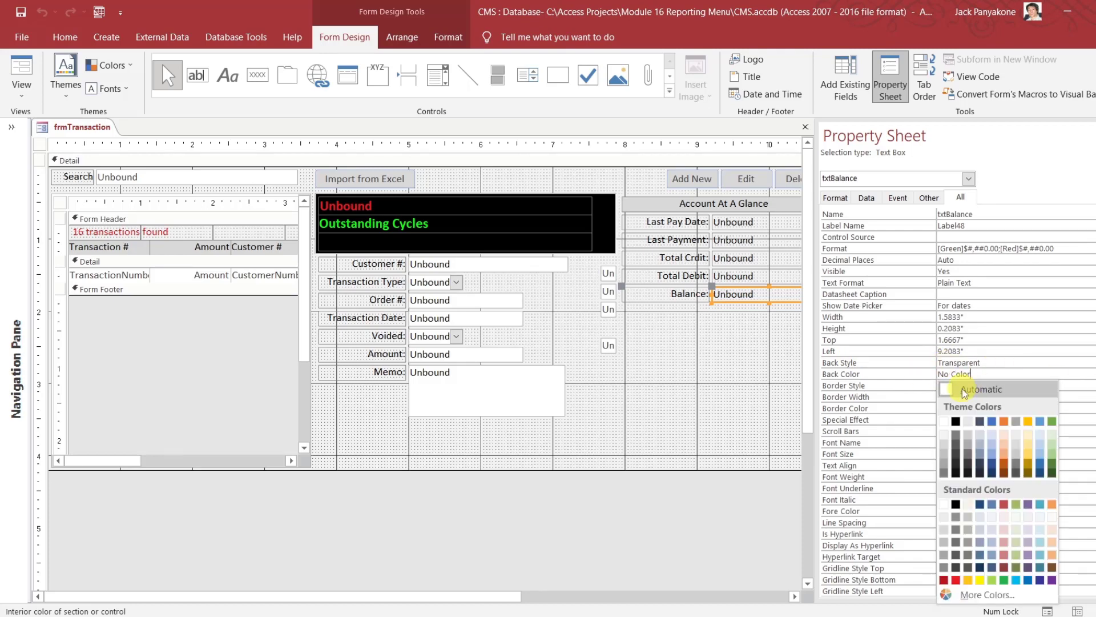
pyautogui.click(955, 421)
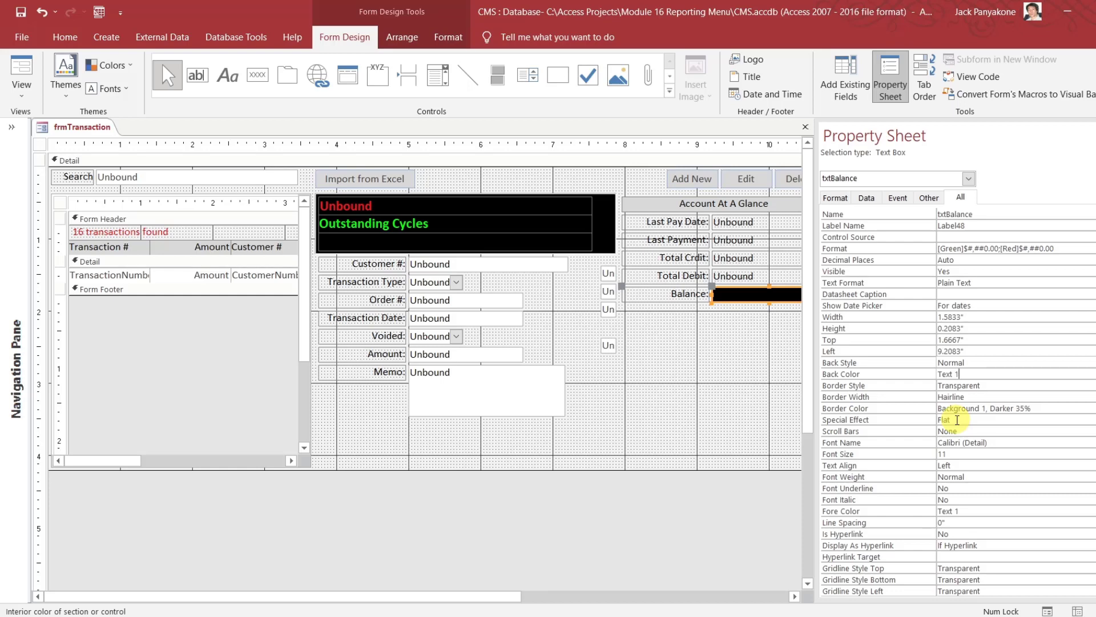
pyautogui.press('BackSpace')
pyautogui.press('BackSpace')
pyautogui.press('BackSpace')
pyautogui.press('BackSpace')
pyautogui.press('BackSpace')
pyautogui.press('BackSpace')
pyautogui.write('#')
pyautogui.write('00')
pyautogui.press('BackSpace')
pyautogui.press('BackSpace')
pyautogui.press('BackSpace')
pyautogui.write('000000')
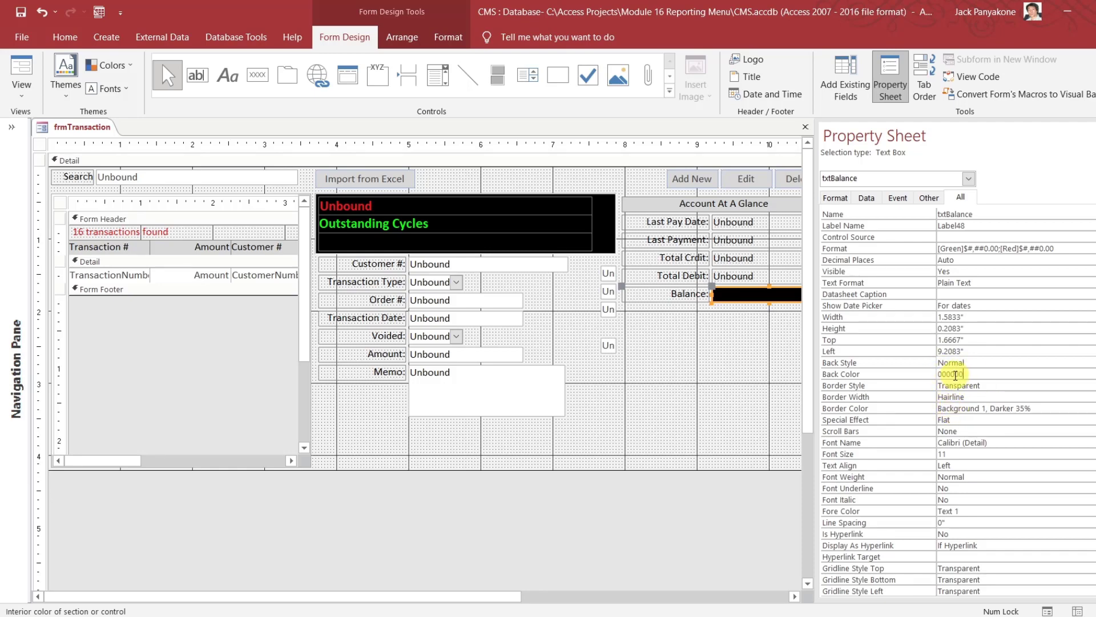
pyautogui.press('Return')
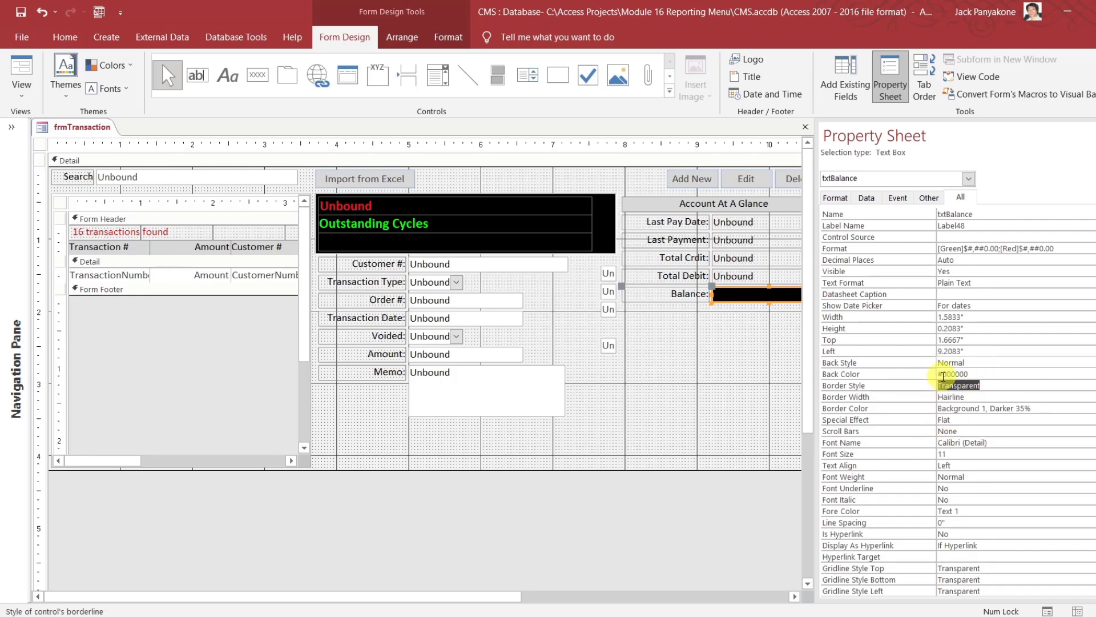
# - Close frmTransaction and run frmMainNavigation to open transaction management in the Admin area
pyautogui.click(754, 506)
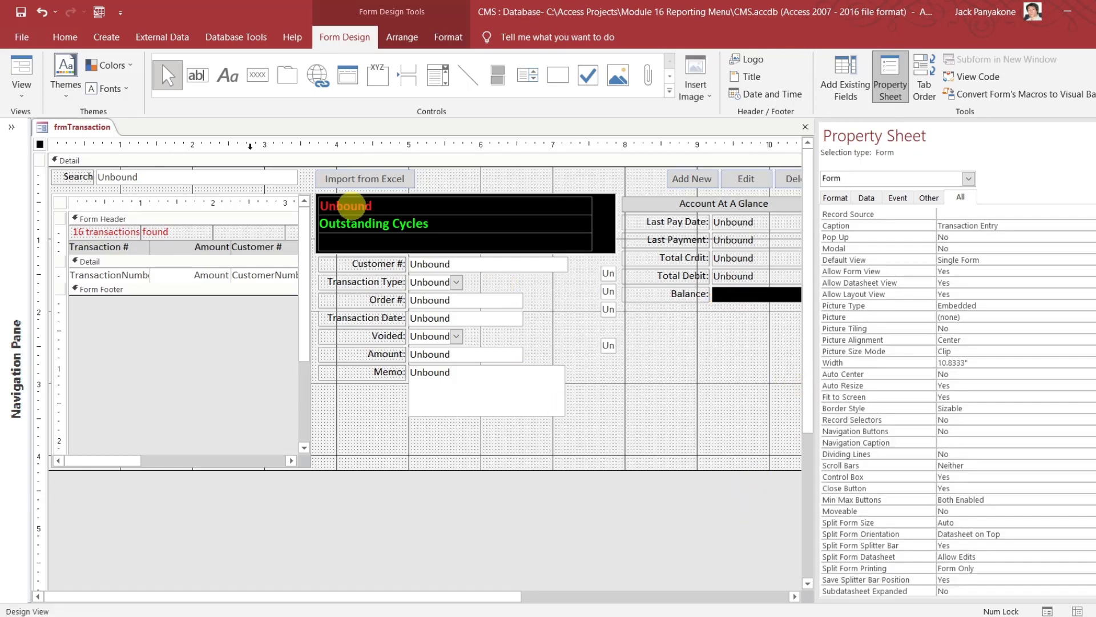
pyautogui.click(811, 126)
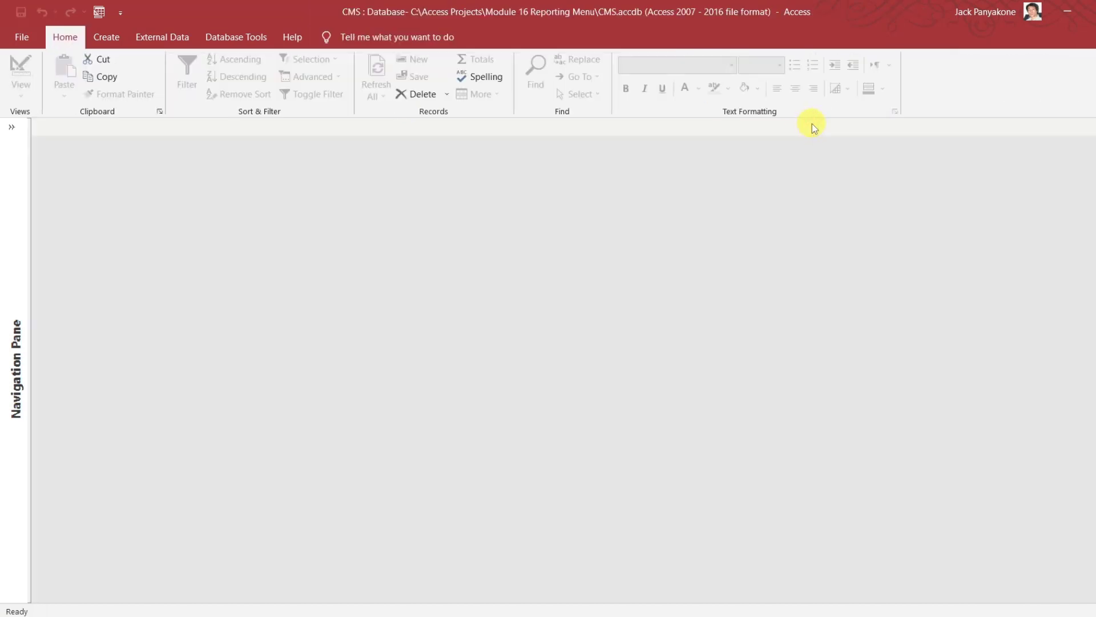
pyautogui.click(12, 128)
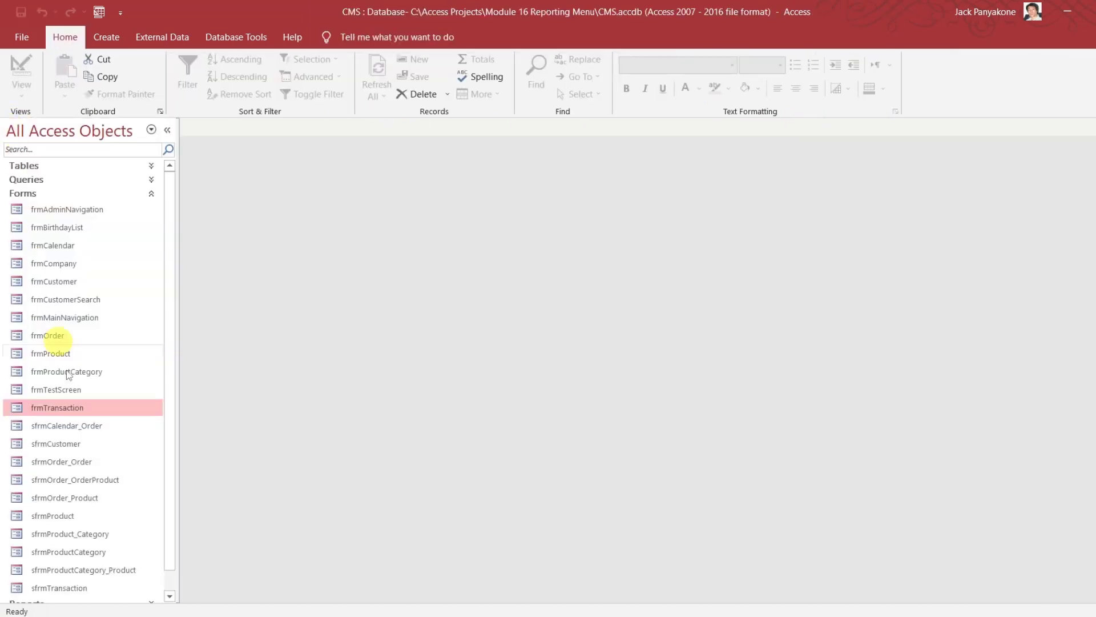
pyautogui.doubleClick(80, 316)
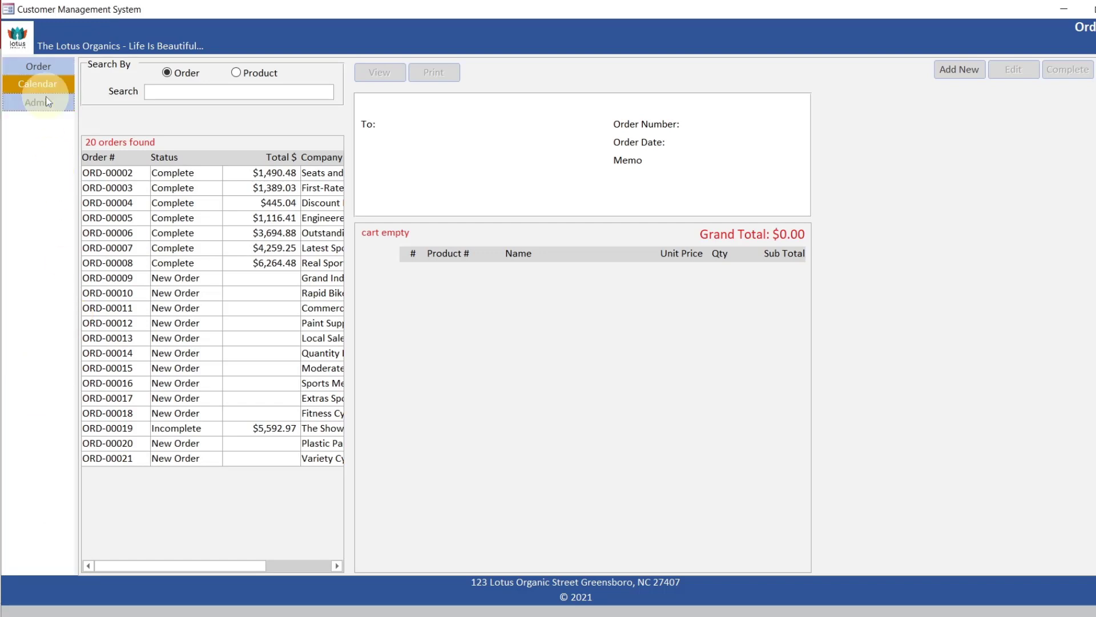
pyautogui.click(38, 102)
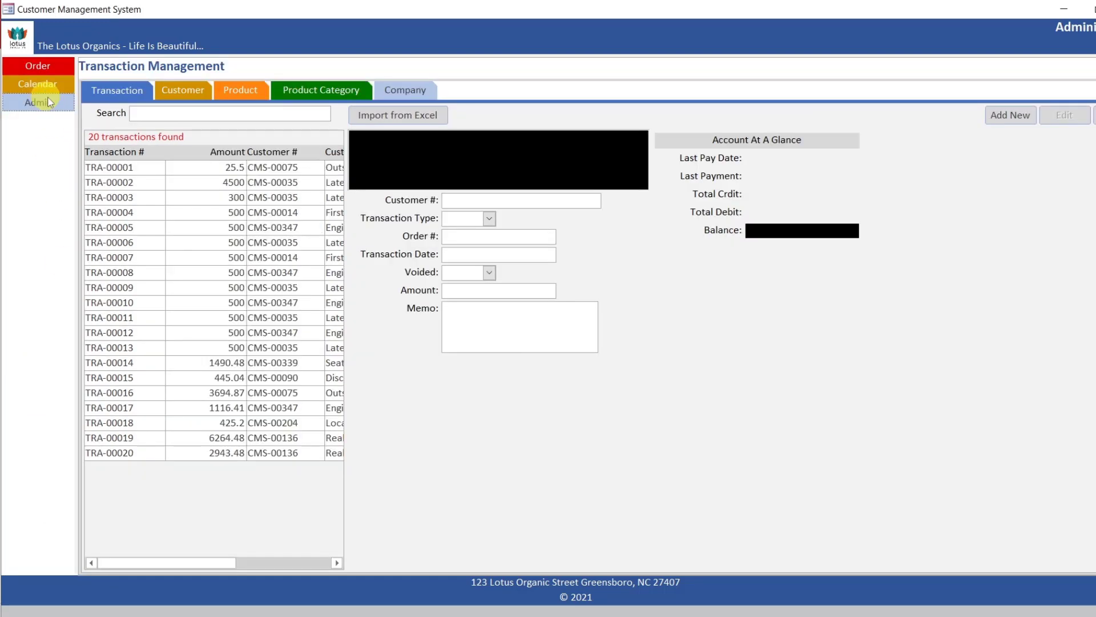
# - Check the balance's legibility on its black background for the 4500, 300 and first 500 transactions, and close the form
pyautogui.doubleClick(135, 181)
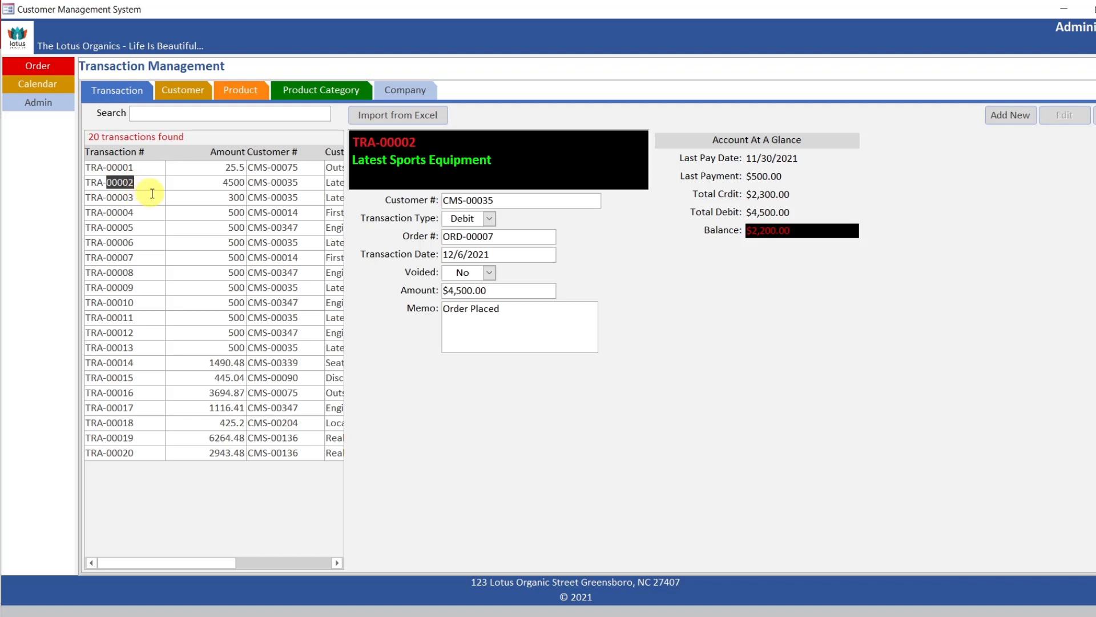
pyautogui.doubleClick(150, 198)
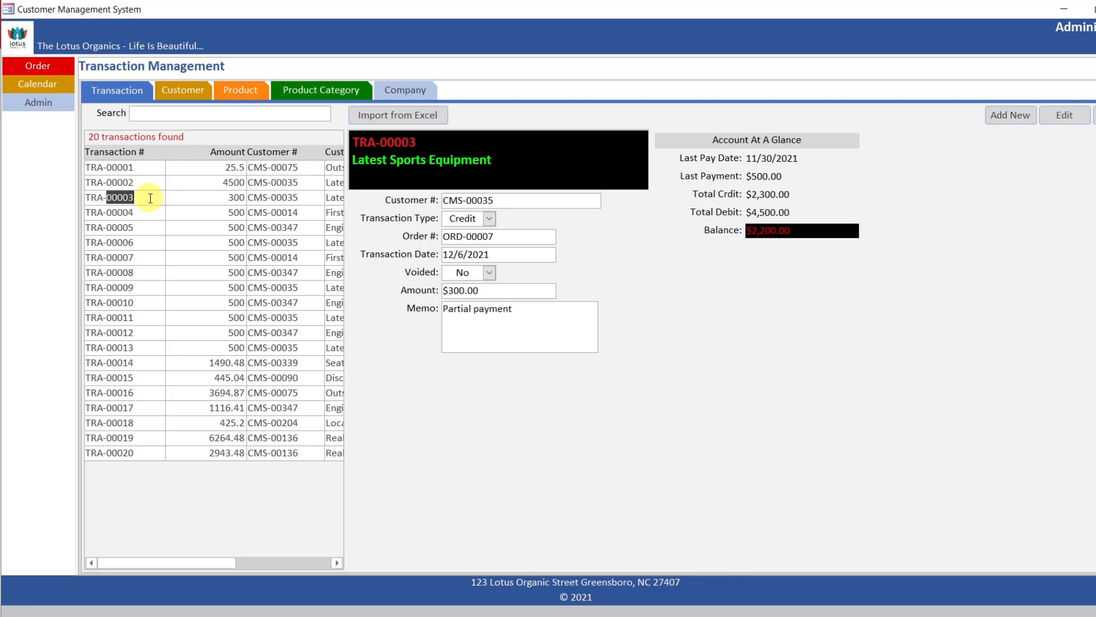
pyautogui.doubleClick(150, 207)
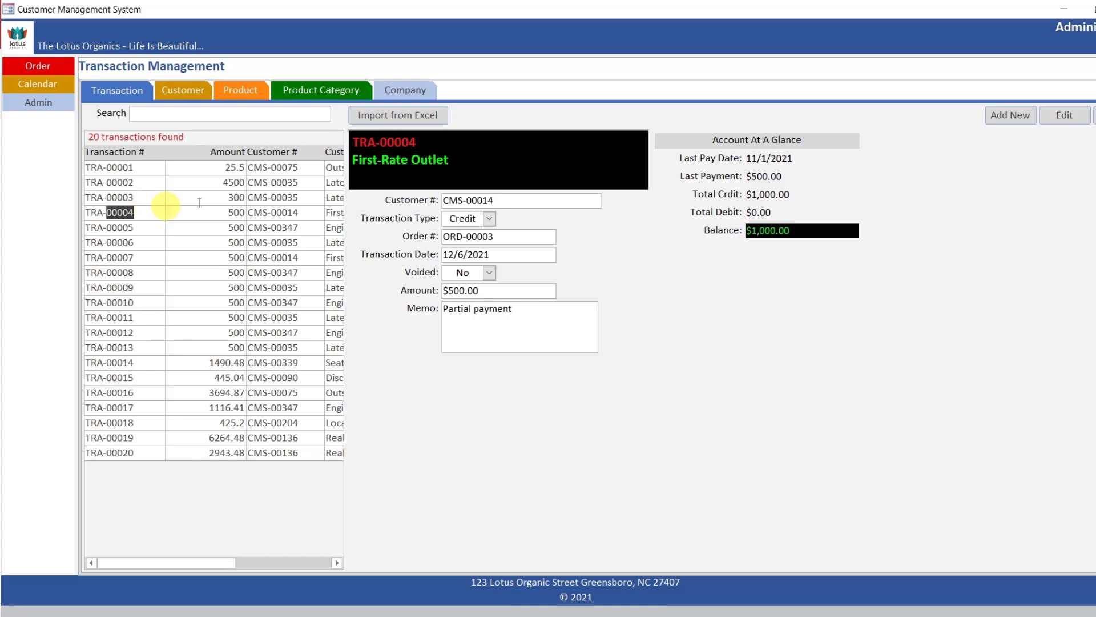
pyautogui.hotkey('alt', 'F4')
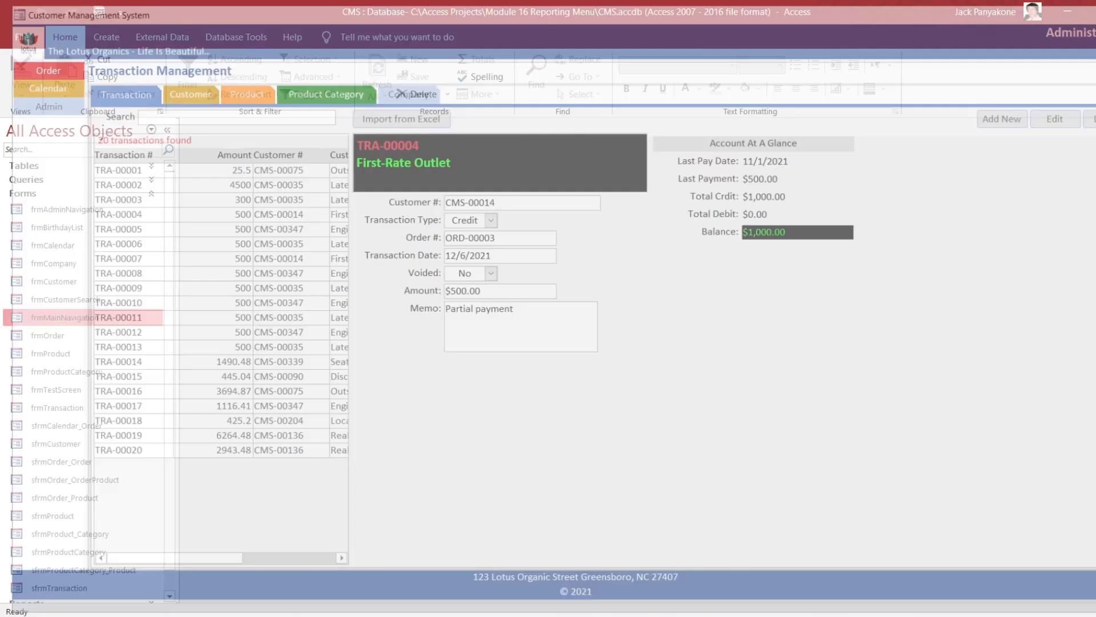
# - Reopen frmTransaction in Design View and set the Balance text box's font weight to Bold
pyautogui.click(68, 407)
pyautogui.rightClick(72, 406)
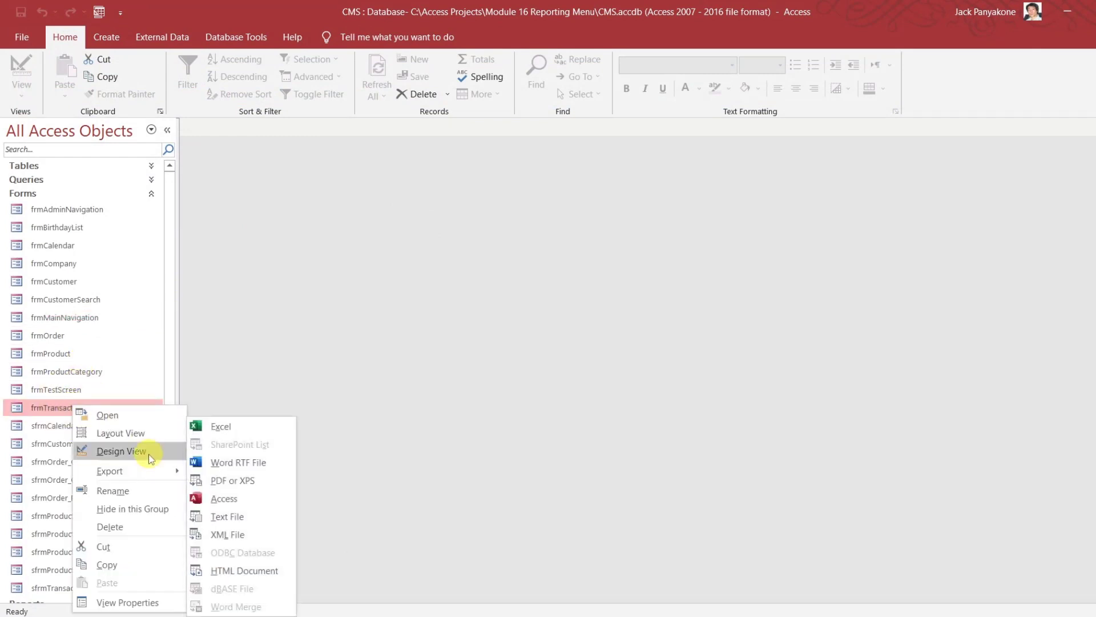
pyautogui.click(147, 451)
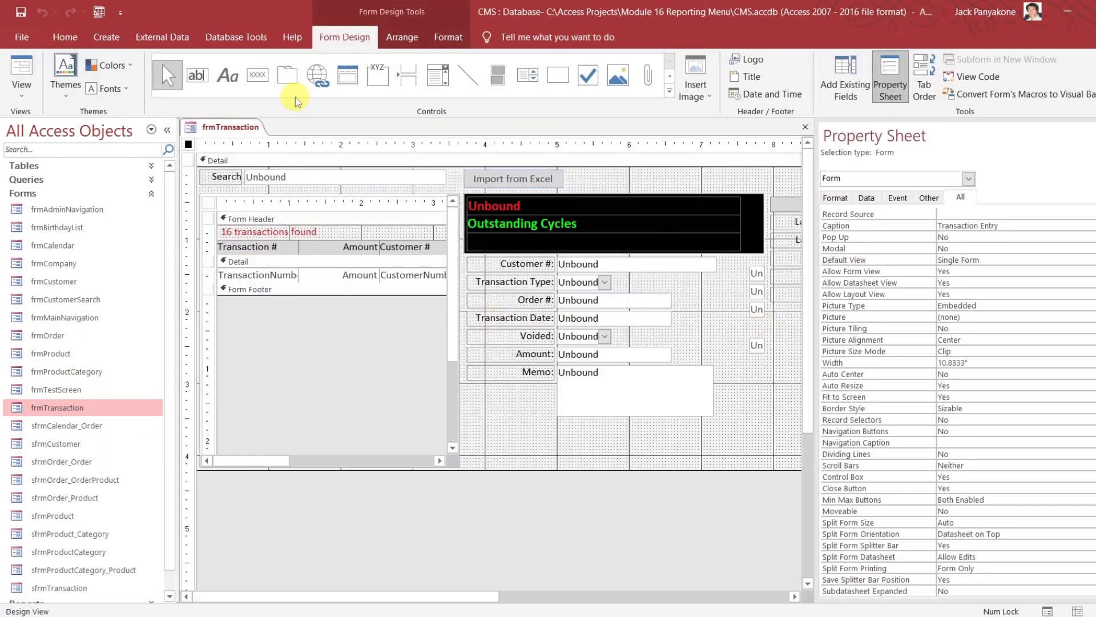
pyautogui.click(168, 129)
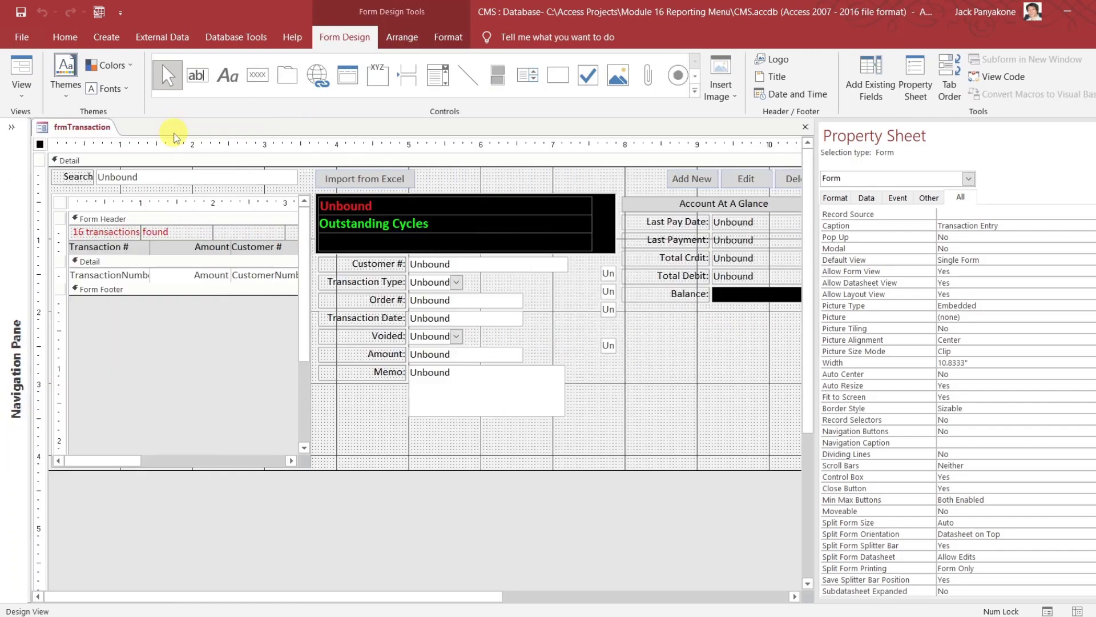
pyautogui.click(768, 291)
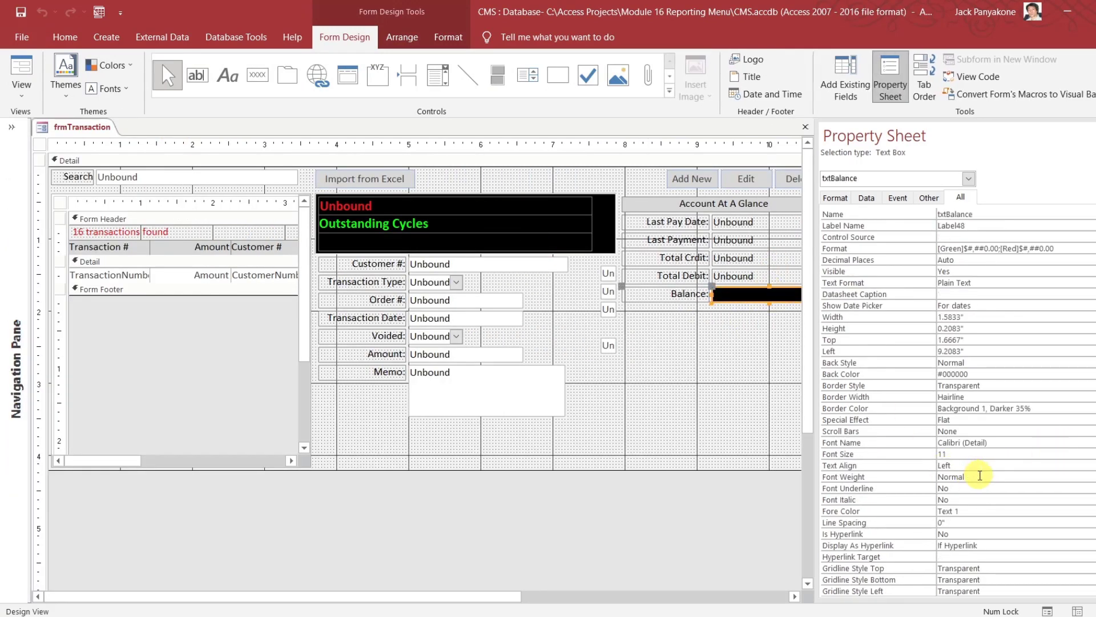
pyautogui.click(900, 477)
pyautogui.write('Bold')
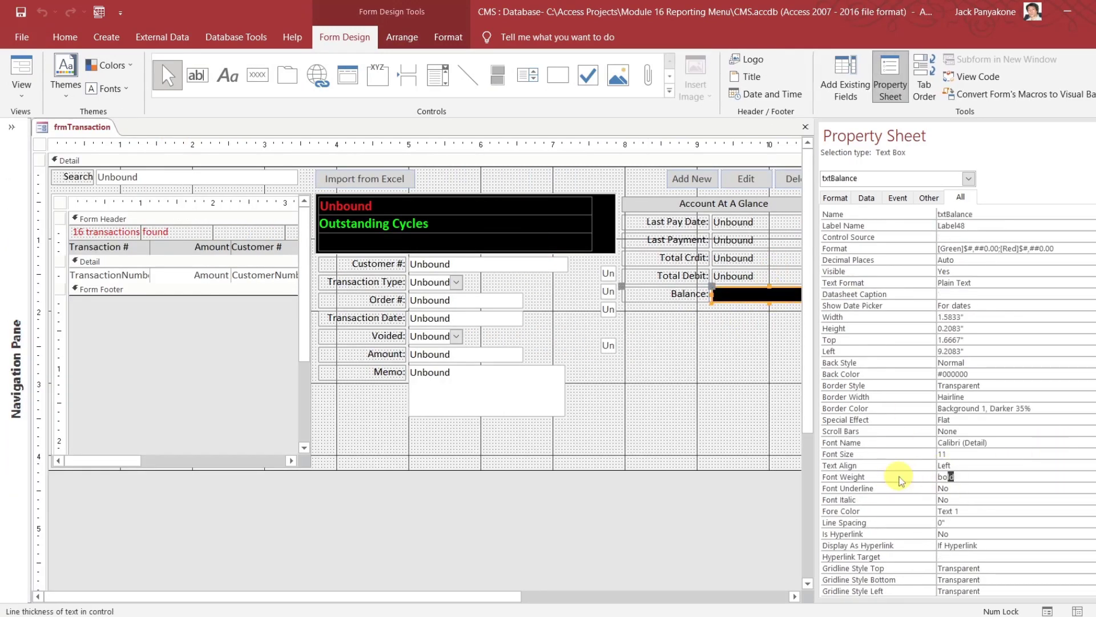
pyautogui.press('Return')
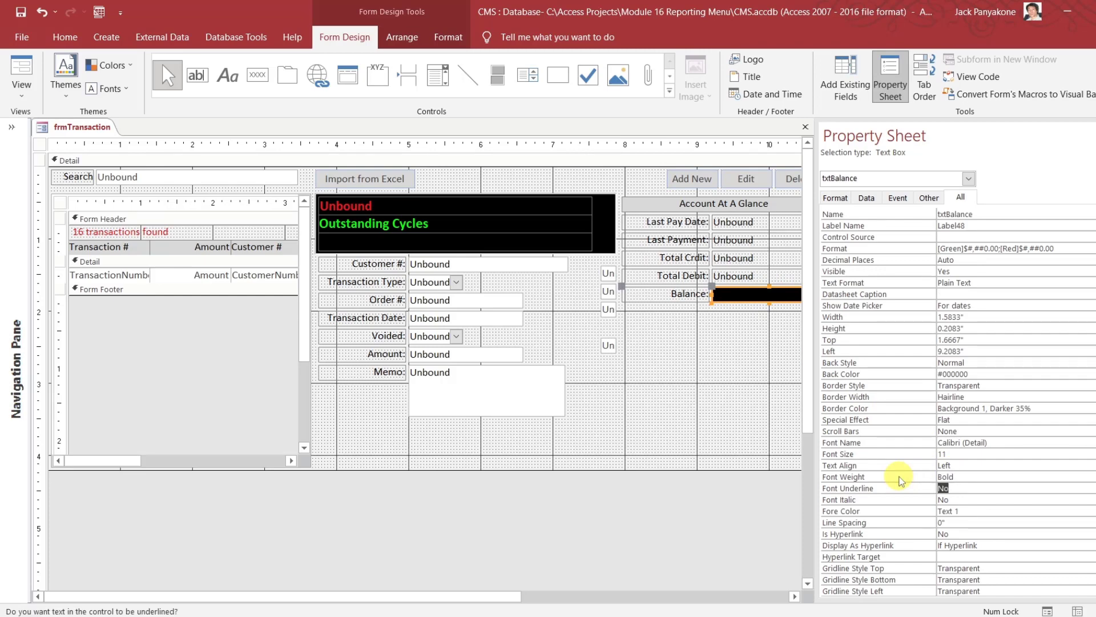
# - Close the form design and run frmMainNavigation again, showing the Admin area's transaction list
pyautogui.click(805, 127)
pyautogui.click(12, 127)
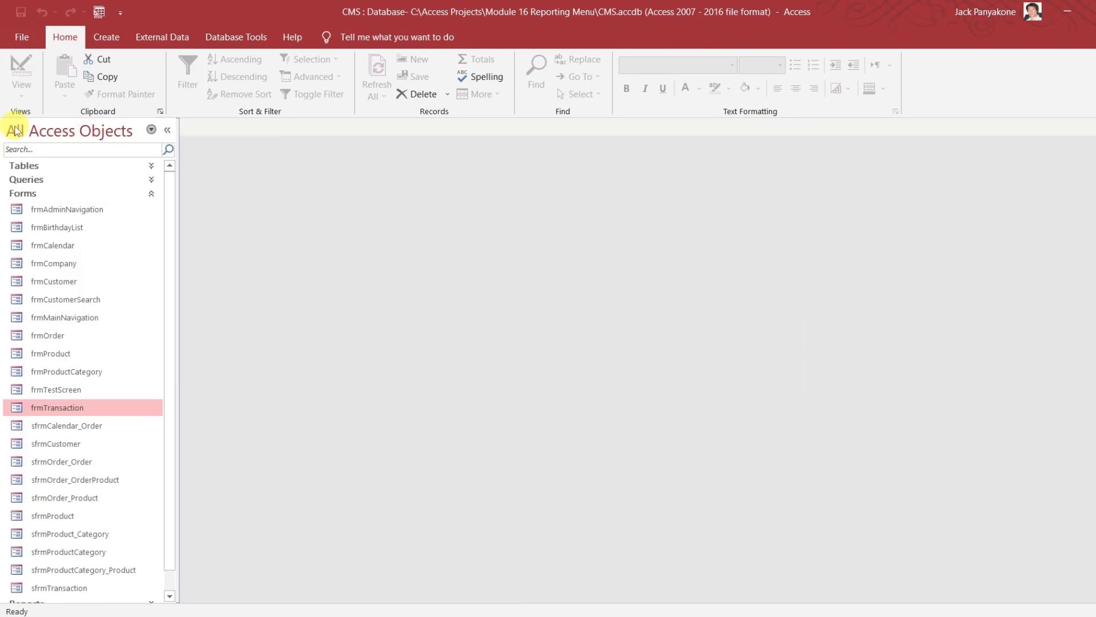
pyautogui.doubleClick(98, 317)
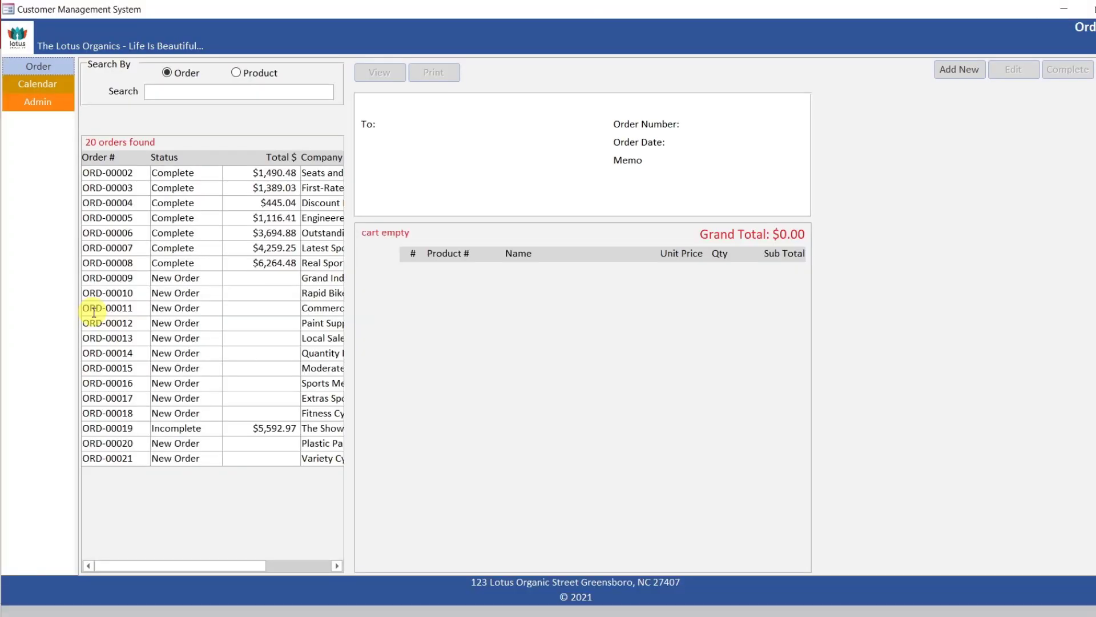
pyautogui.click(35, 101)
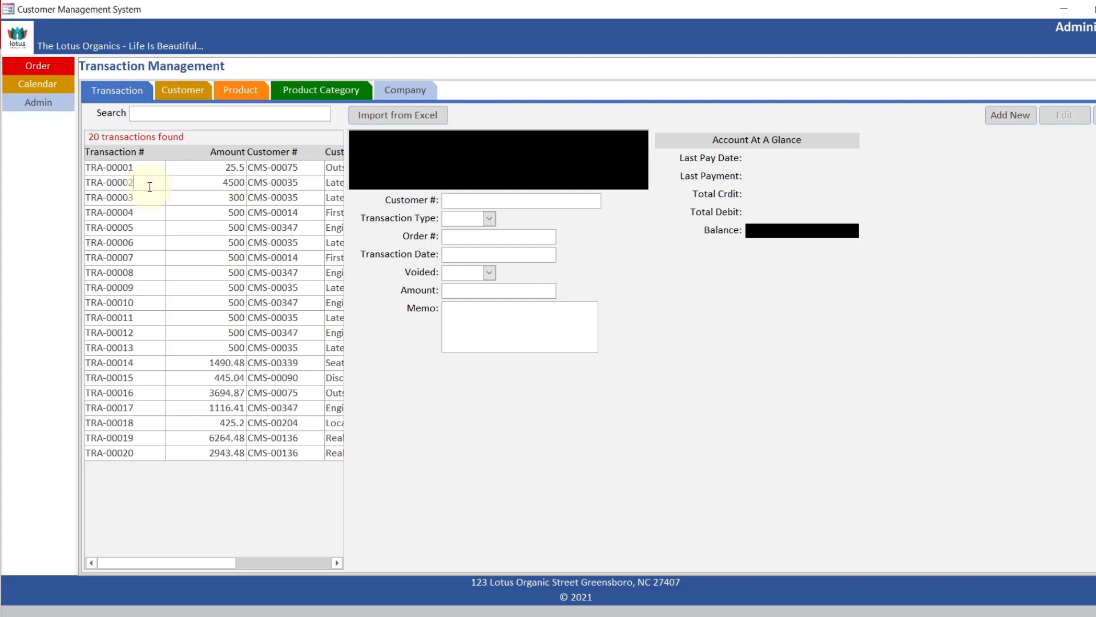
# - Check the bold balance display for the 4500 and 300 transactions and the first three 500 transactions
pyautogui.doubleClick(149, 187)
pyautogui.doubleClick(147, 197)
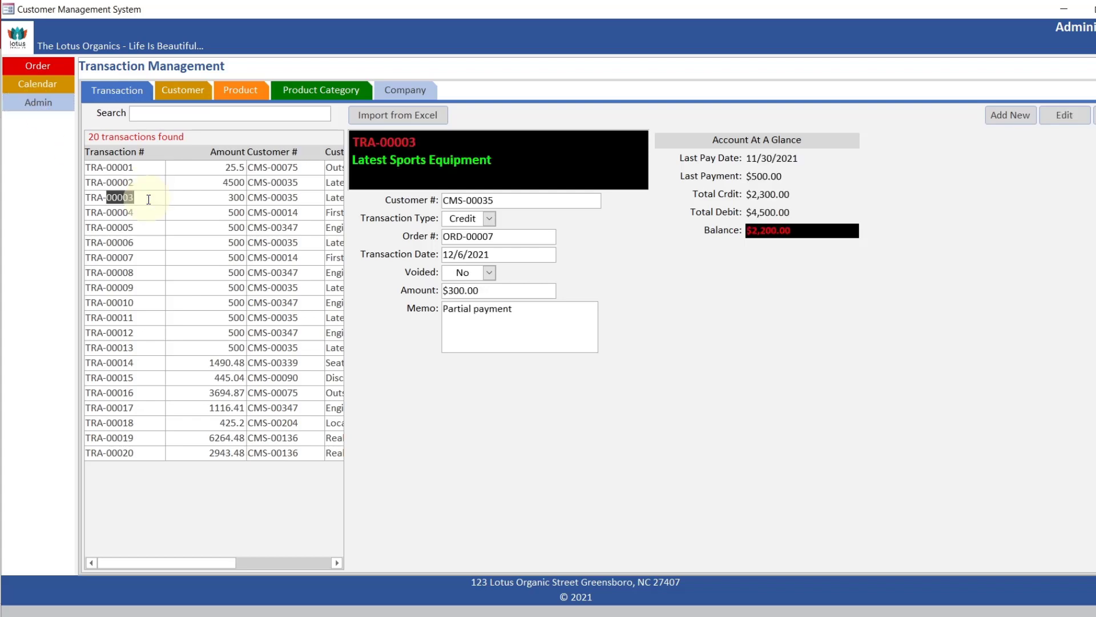
pyautogui.doubleClick(147, 212)
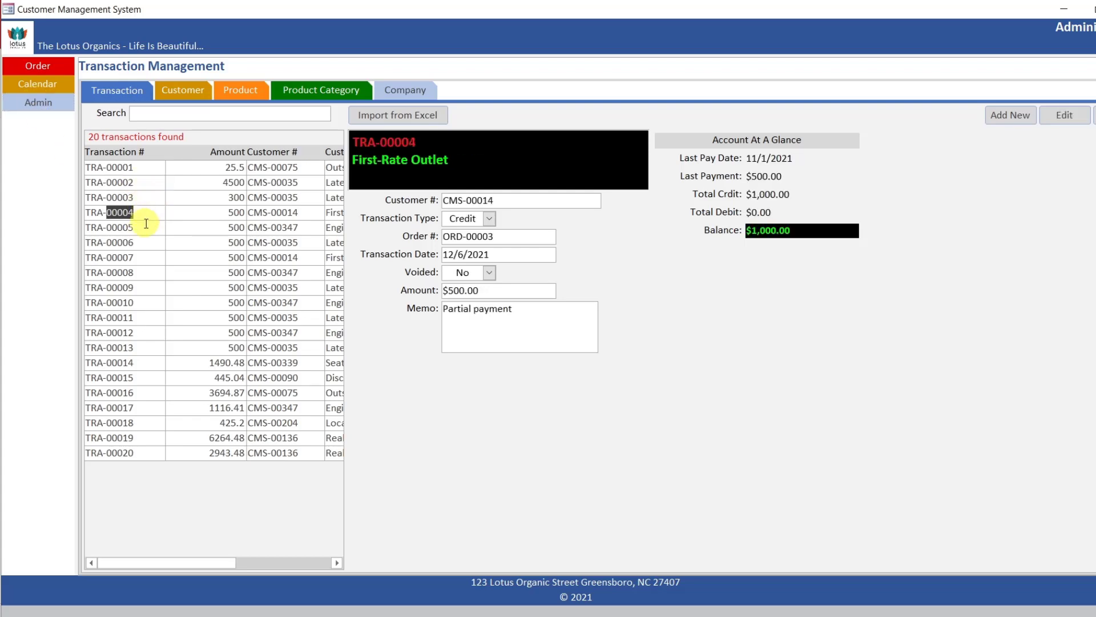
pyautogui.click(147, 223)
pyautogui.doubleClick(147, 241)
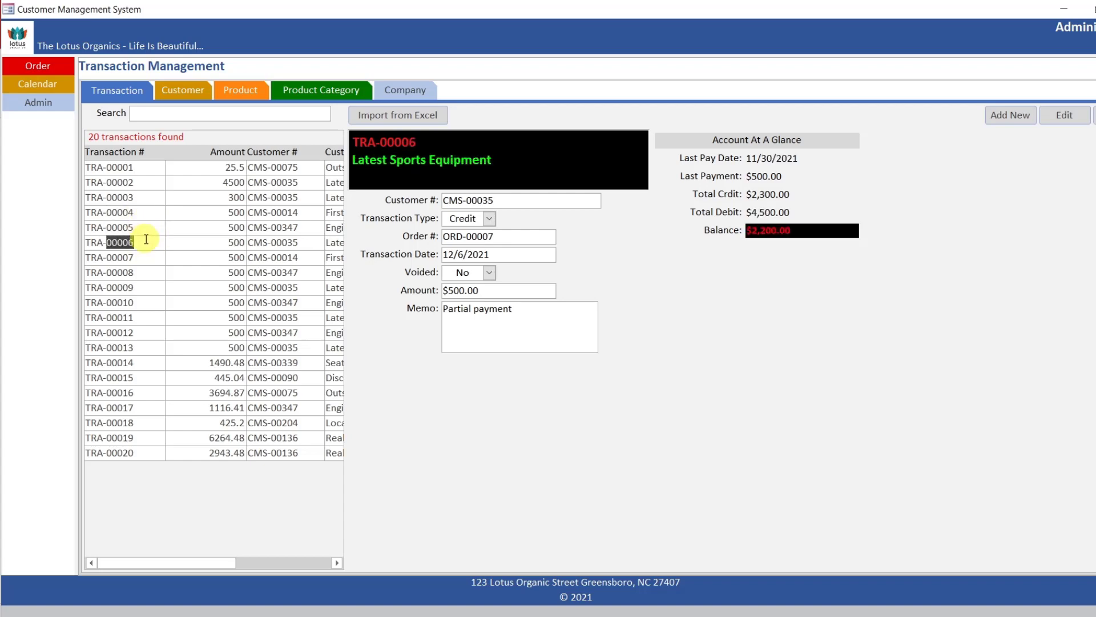
pyautogui.doubleClick(146, 228)
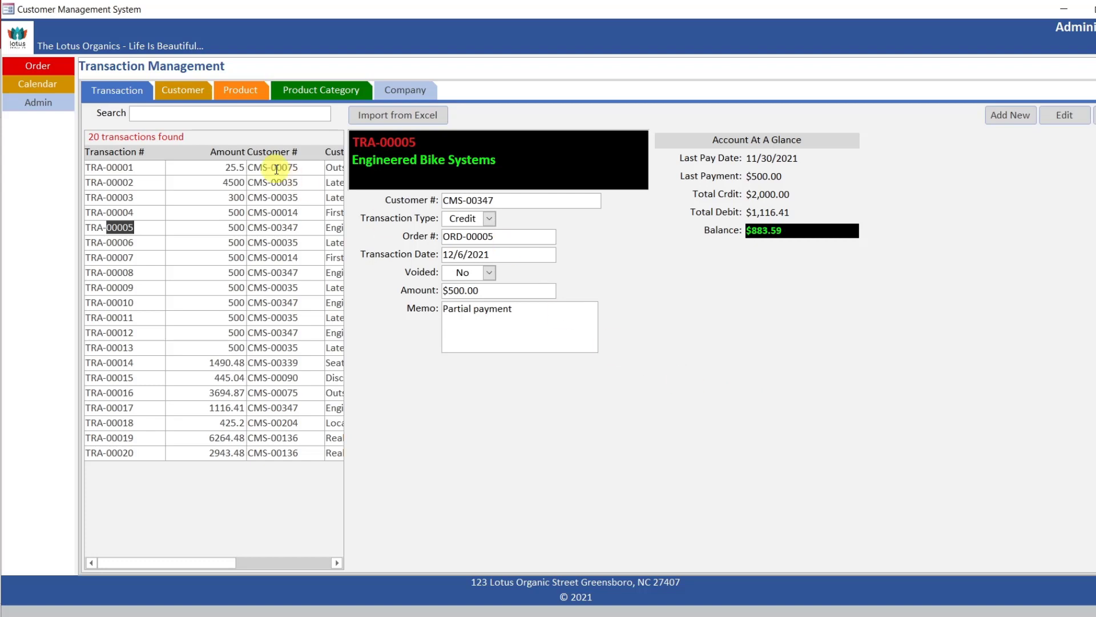
# - Compare balance colour and edit availability across the 4500, first 500, 1490.48 and 445.04 transactions
pyautogui.doubleClick(238, 182)
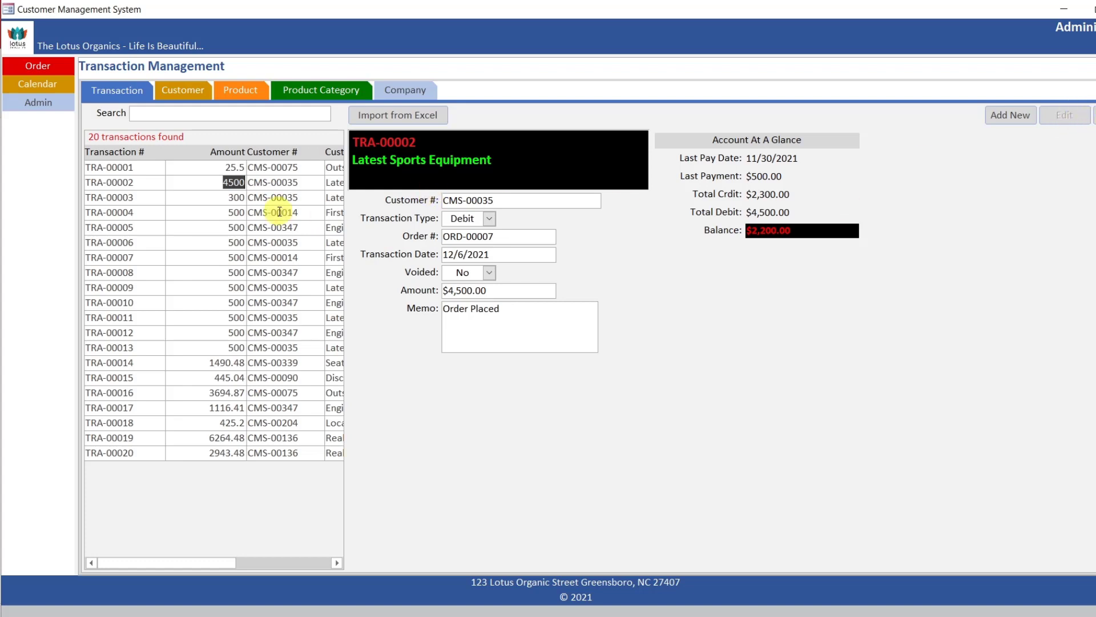
pyautogui.click(228, 211)
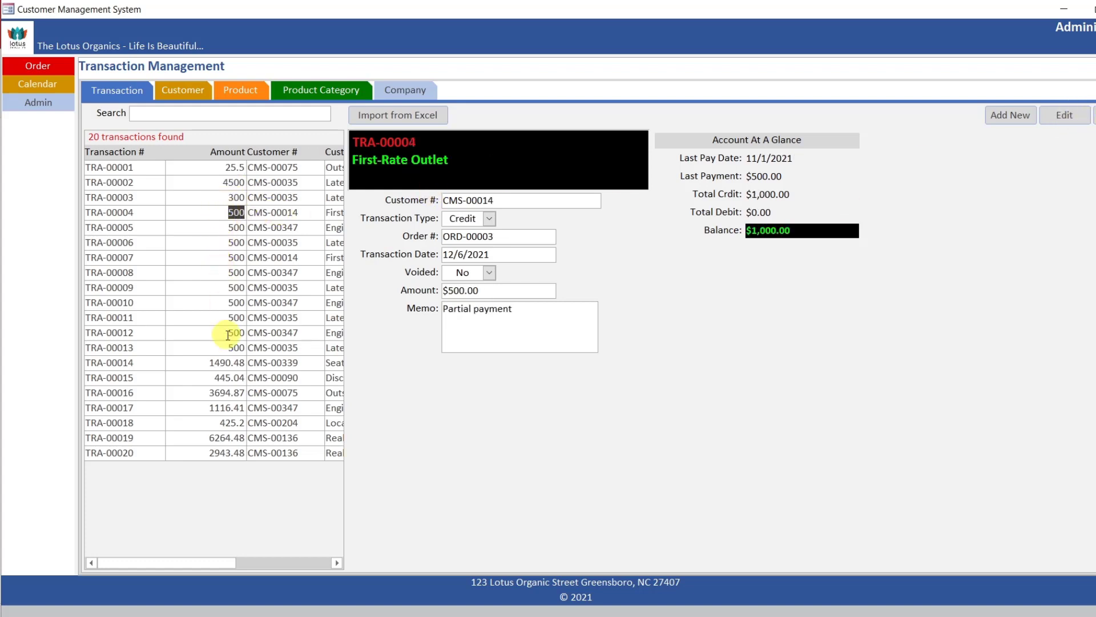
pyautogui.doubleClick(240, 365)
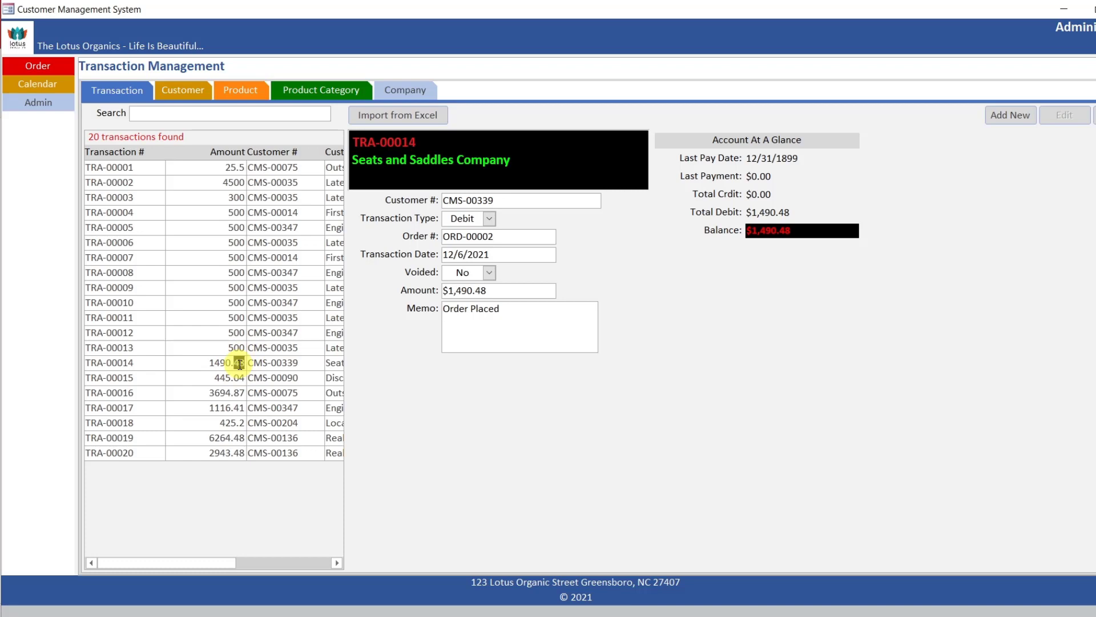
pyautogui.doubleClick(234, 378)
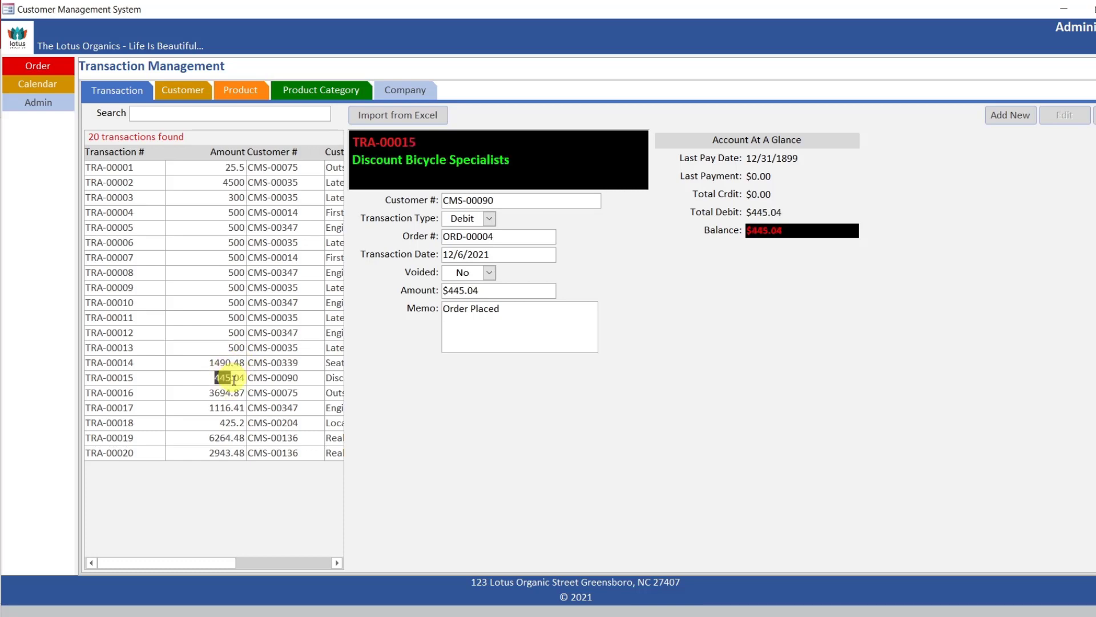
# - Compare the balance colours of the 3694.87, 1116.41 and 425.2 transactions and check the order number of the 425.2 record
pyautogui.doubleClick(232, 392)
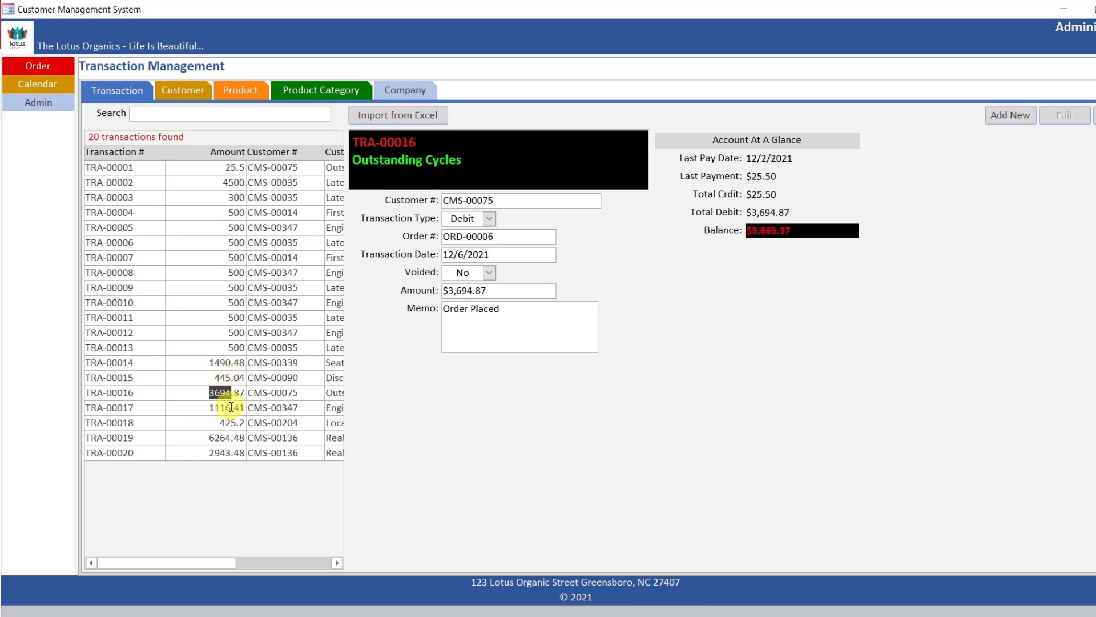
pyautogui.doubleClick(233, 407)
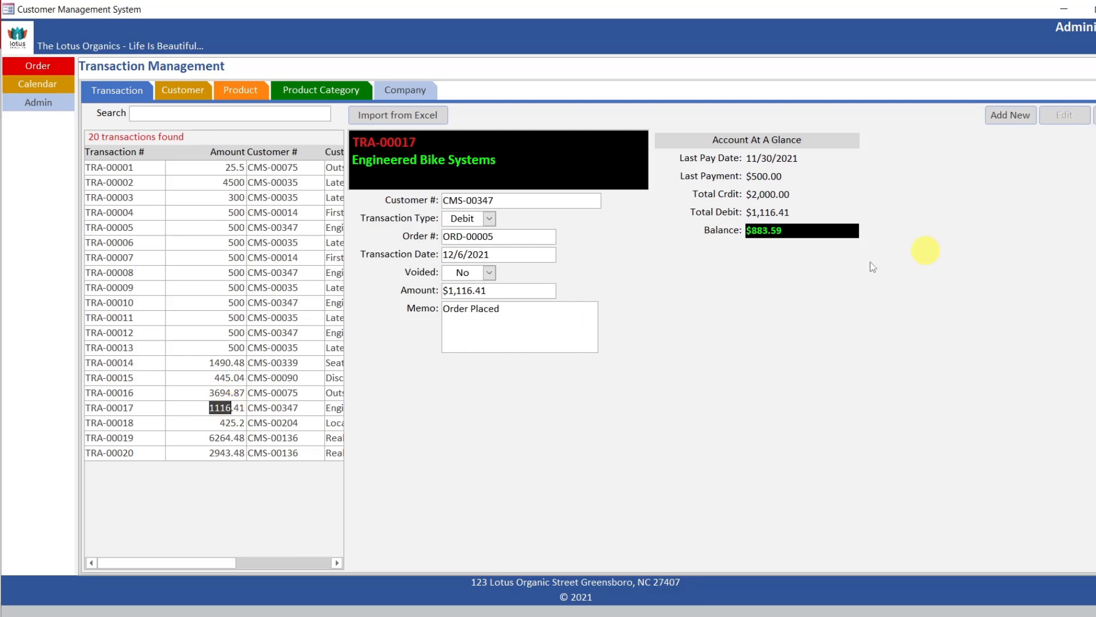
pyautogui.doubleClick(231, 422)
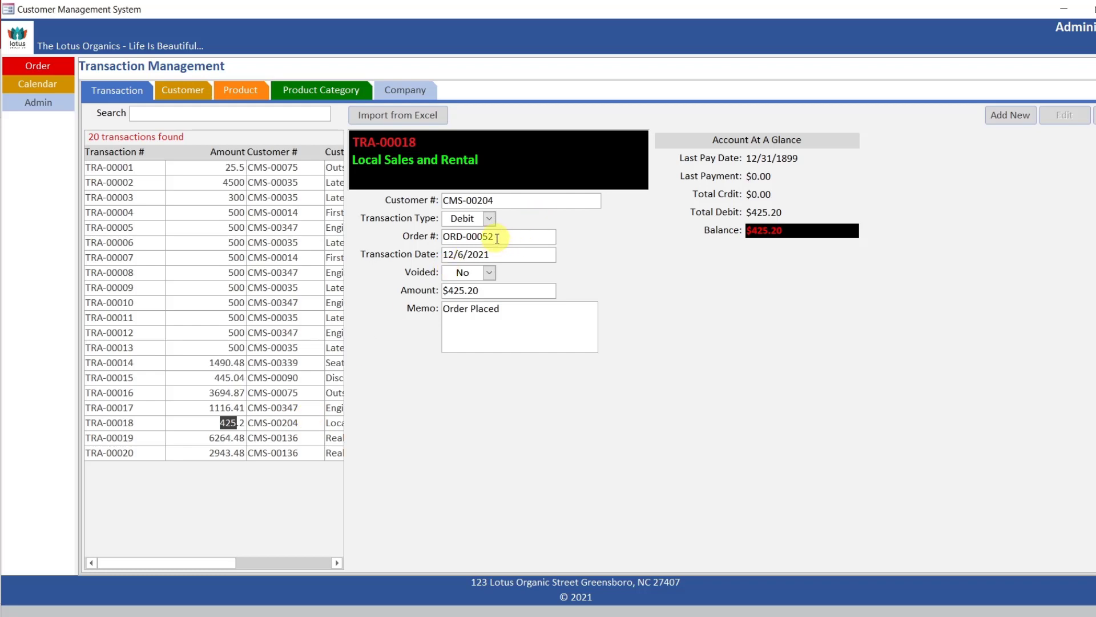
pyautogui.click(428, 242)
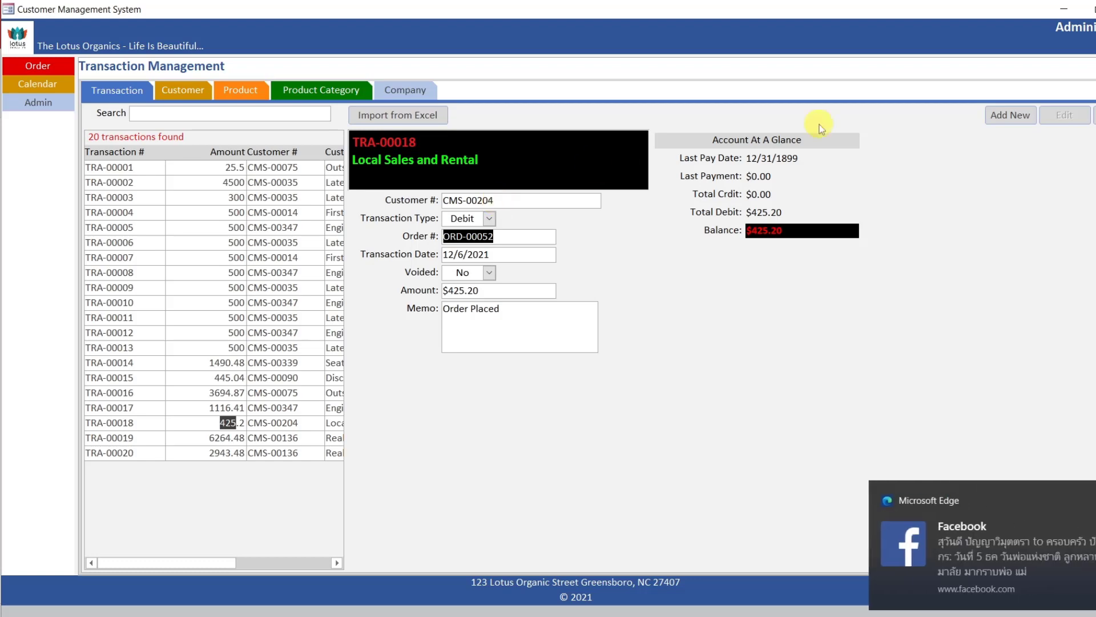
# - Start a new transaction and move the Customer Search Form aside so the current transaction's customer number is readable
pyautogui.click(1008, 115)
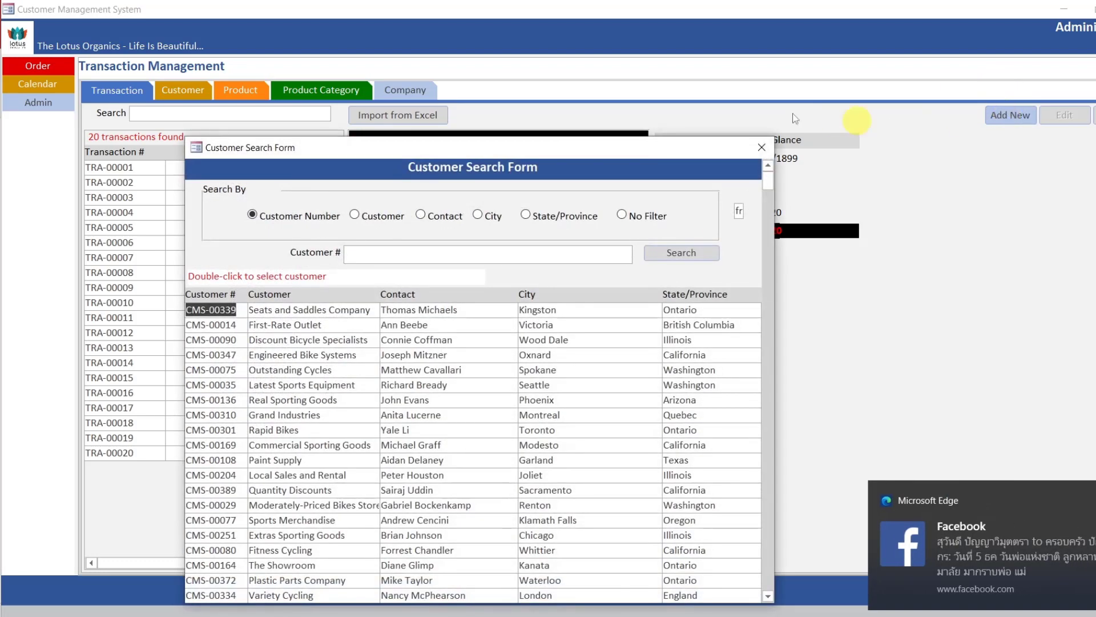
pyautogui.moveTo(680, 154); pyautogui.dragTo(834, 77)
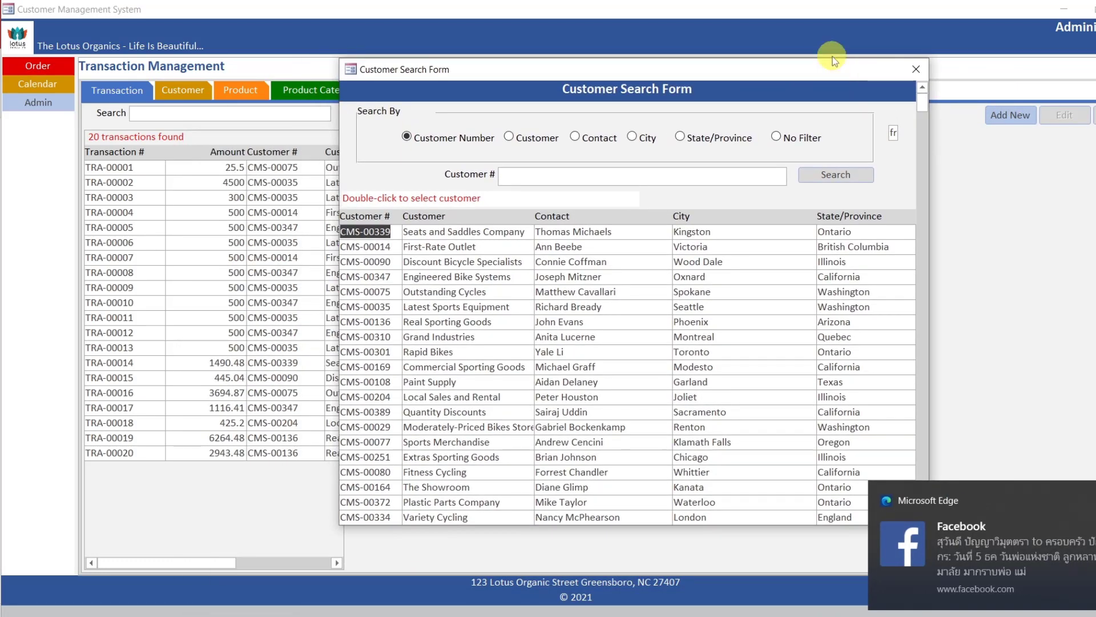
pyautogui.click(608, 173)
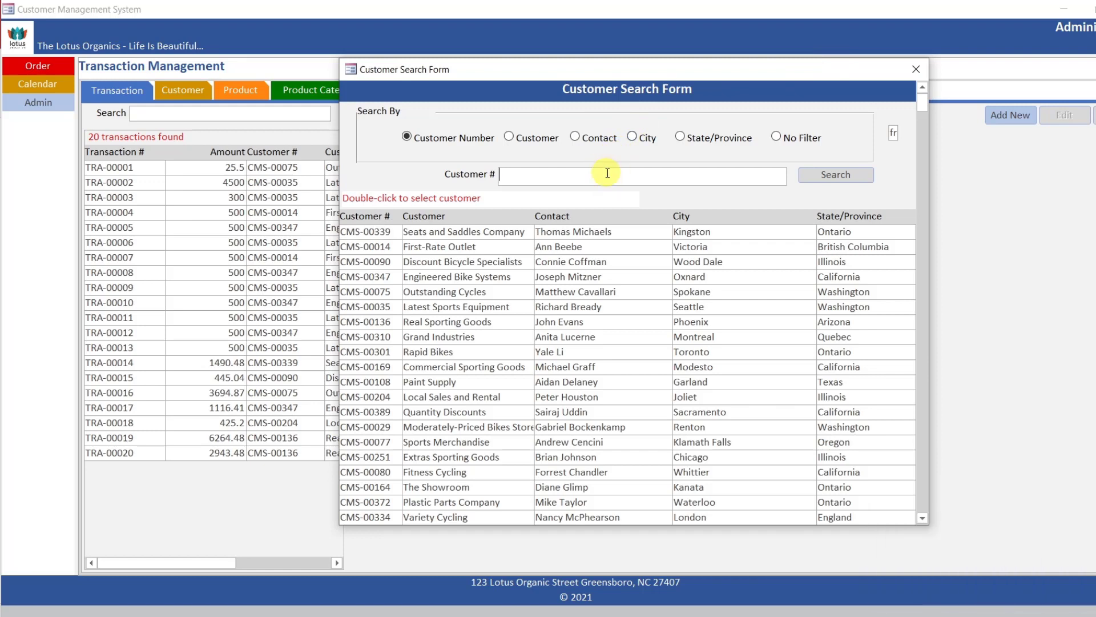
pyautogui.write('fs')
pyautogui.press('BackSpace')
pyautogui.press('BackSpace')
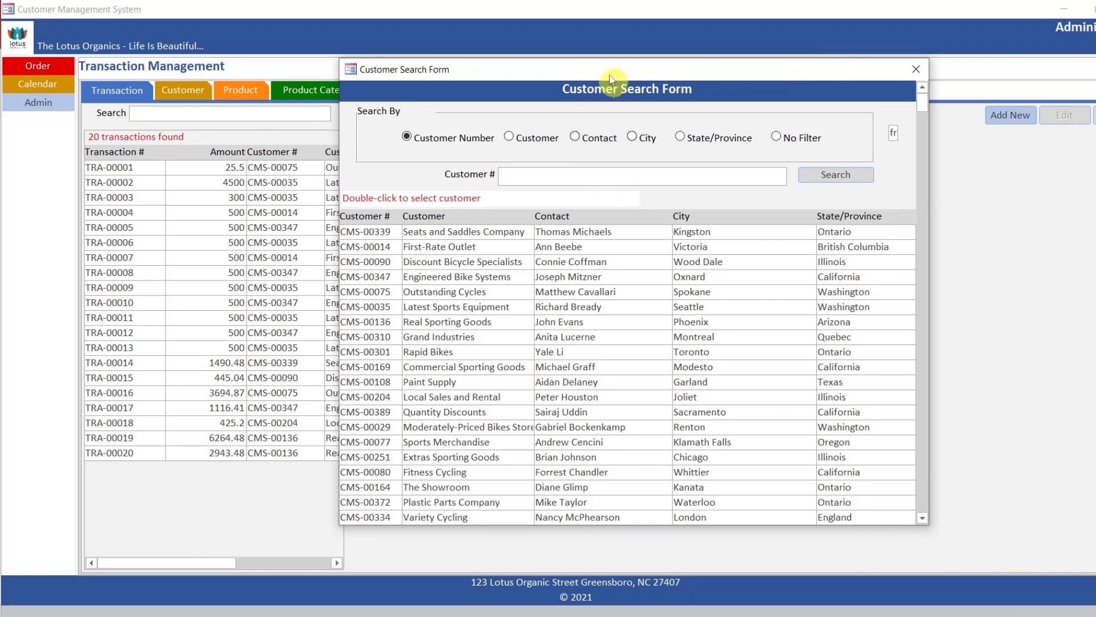
pyautogui.moveTo(590, 78); pyautogui.dragTo(771, 68)
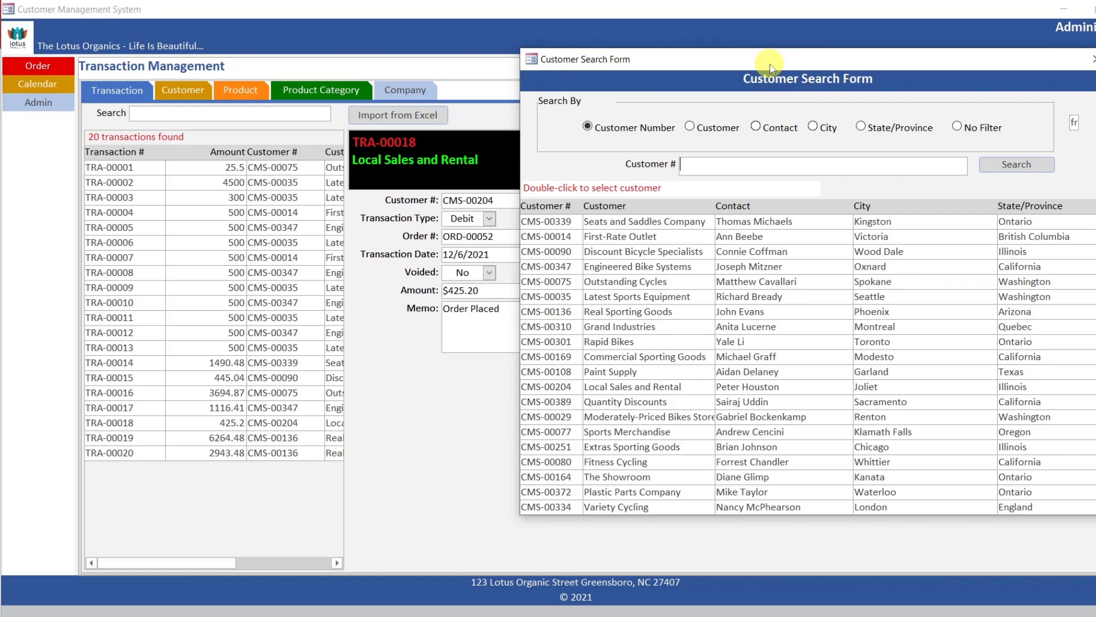
# - Search for Local Sales and Rental using only the digits of its customer number
pyautogui.write('0020')
pyautogui.press('Return')
pyautogui.click(818, 162)
pyautogui.write('4')
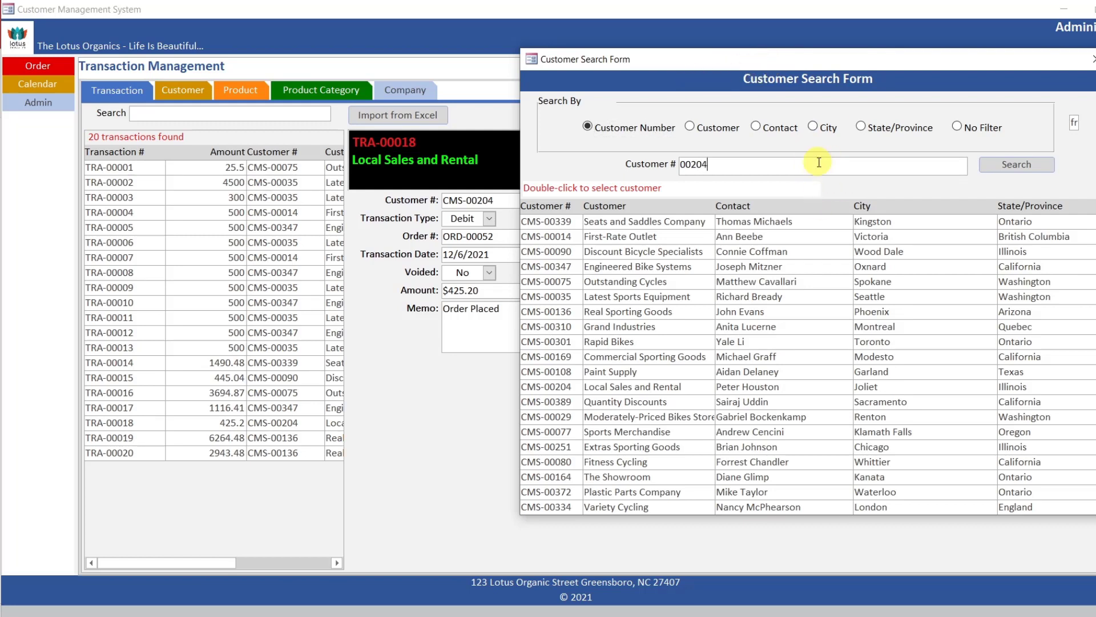
pyautogui.click(1038, 169)
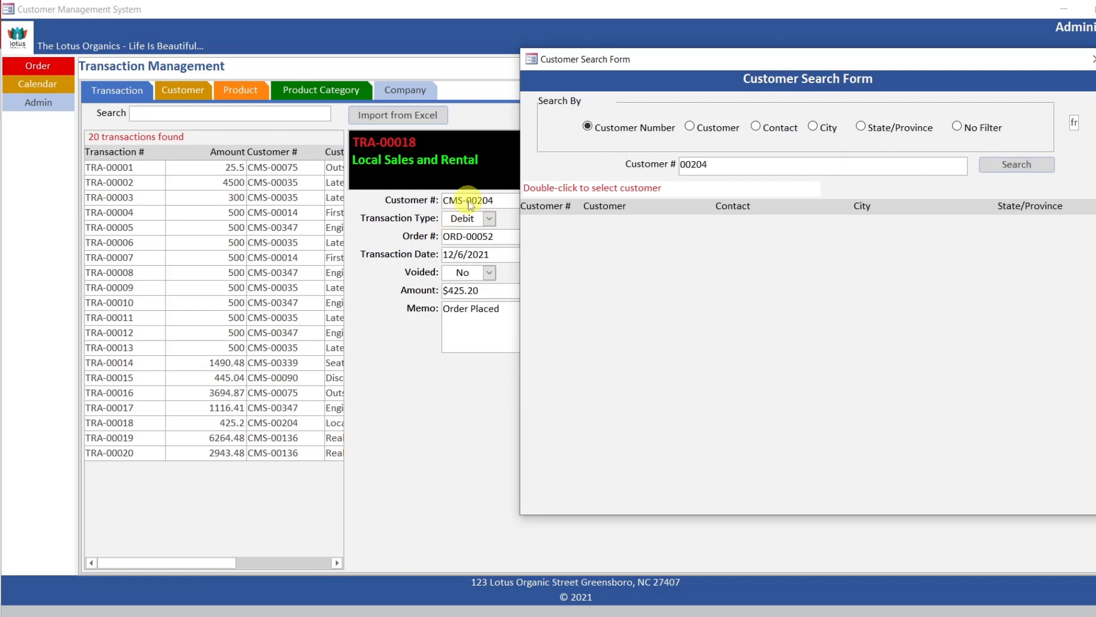
# - Add the cms- prefix to the customer number, search again and choose Local Sales and Rental for the new transaction
pyautogui.click(681, 164)
pyautogui.write('cms')
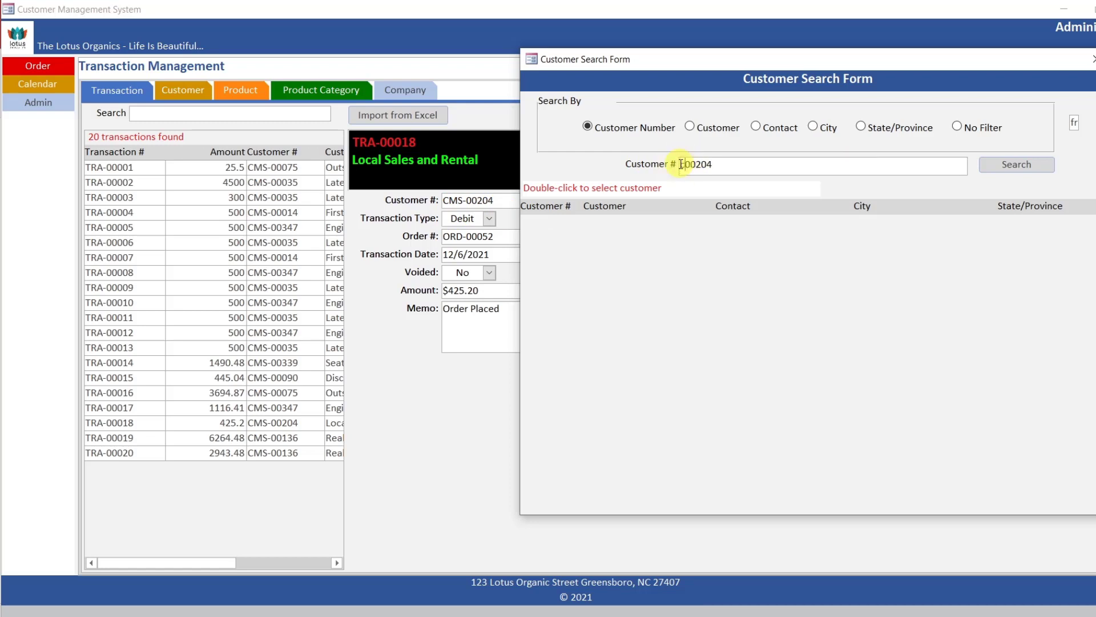
pyautogui.write('-')
pyautogui.click(1019, 164)
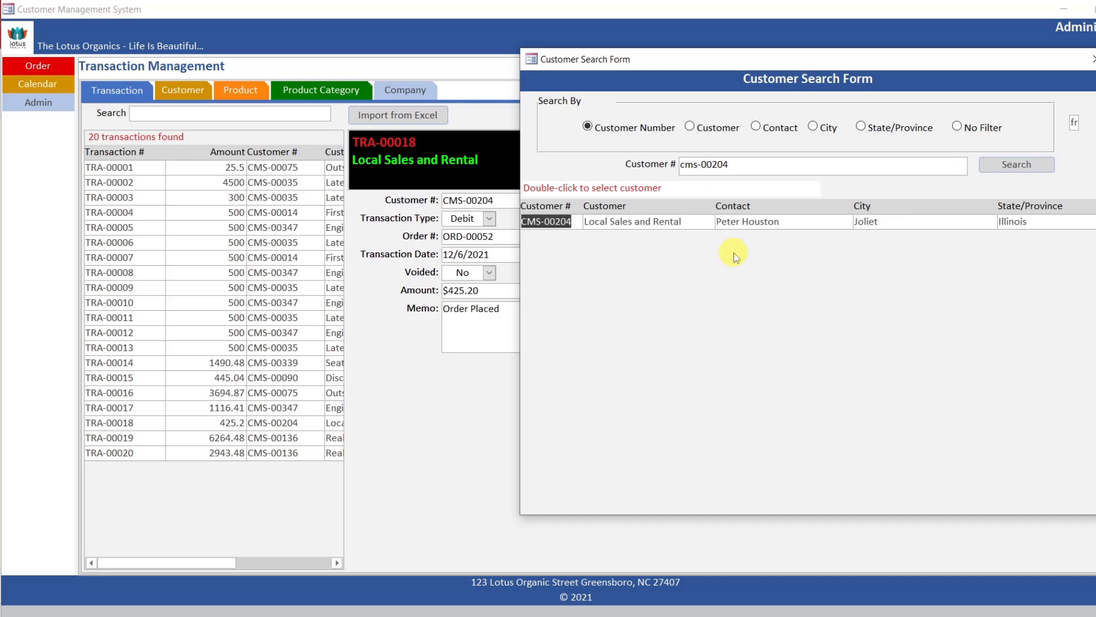
pyautogui.doubleClick(693, 218)
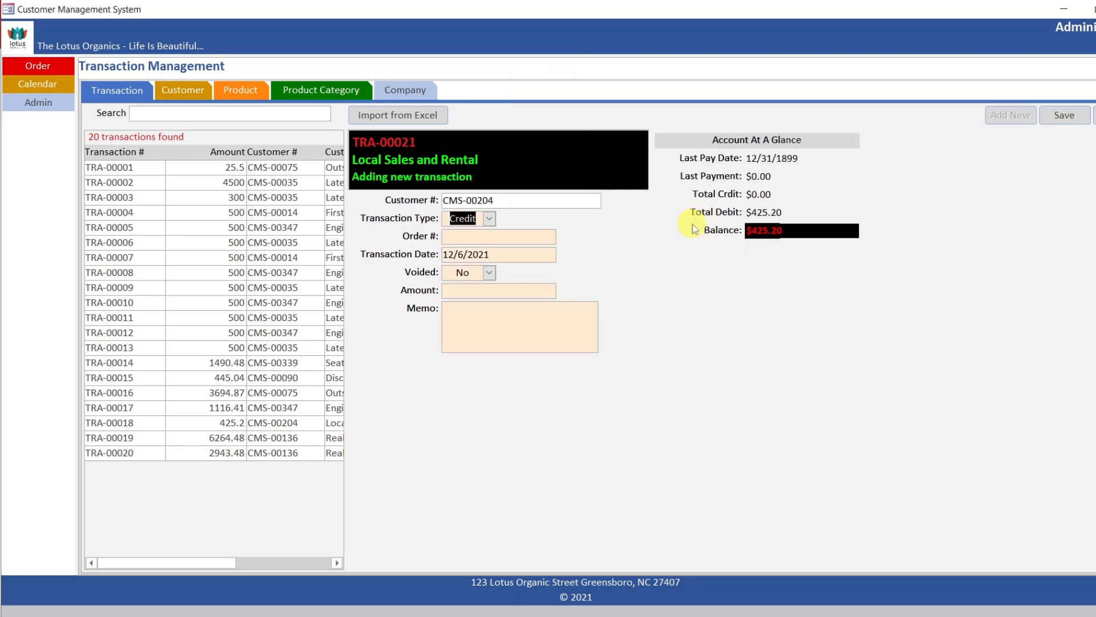
# - Enter the order number for the new credit transaction with its last digit changed to 1
pyautogui.click(514, 239)
pyautogui.write('ORD-00052')
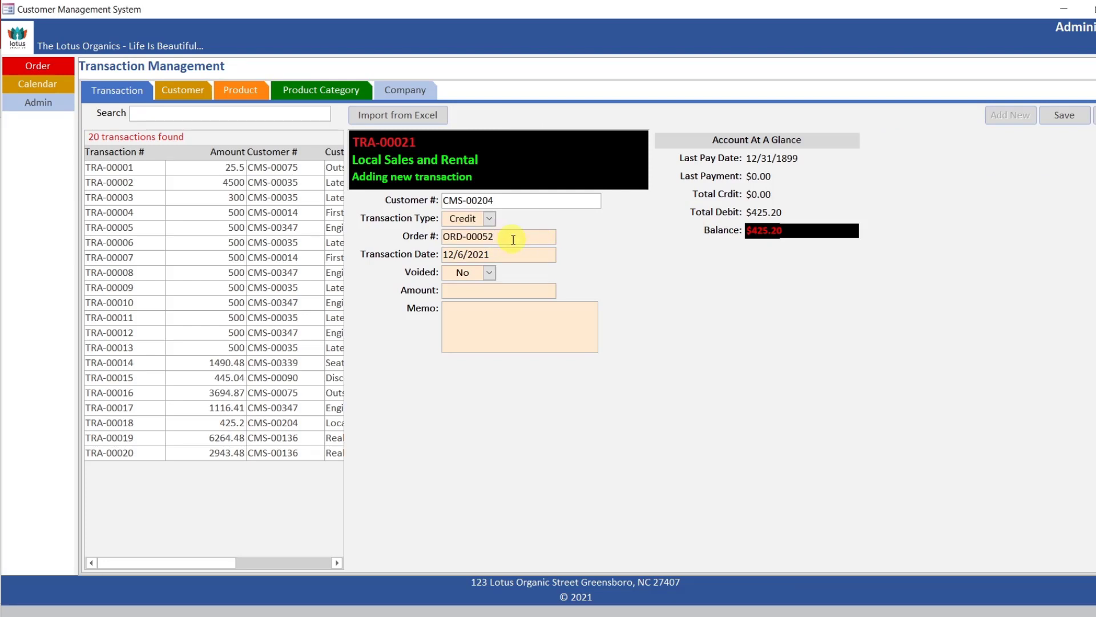
pyautogui.press('BackSpace')
pyautogui.write('1')
# - Set the new transaction's amount to 425.2 and its memo to "check #1234"
pyautogui.write('4')
pyautogui.write('25')
pyautogui.write('.2')
pyautogui.click(525, 327)
pyautogui.write('check #1234')
# - Set the transaction date to 12/4/2021 and try to save the new transaction
pyautogui.click(461, 255)
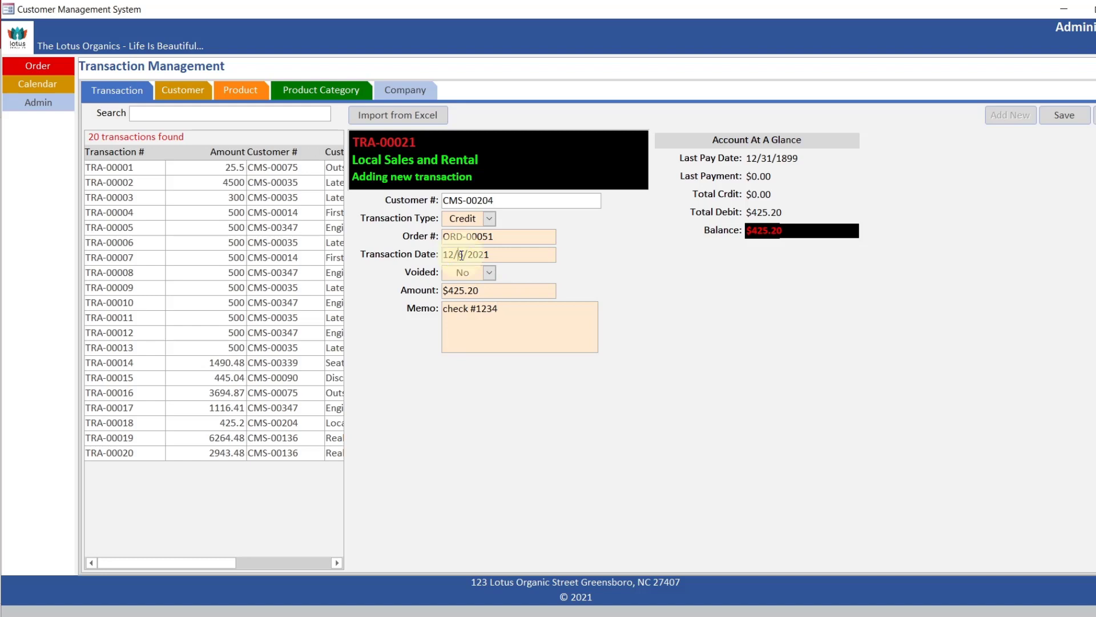
pyautogui.press('BackSpace')
pyautogui.write('4')
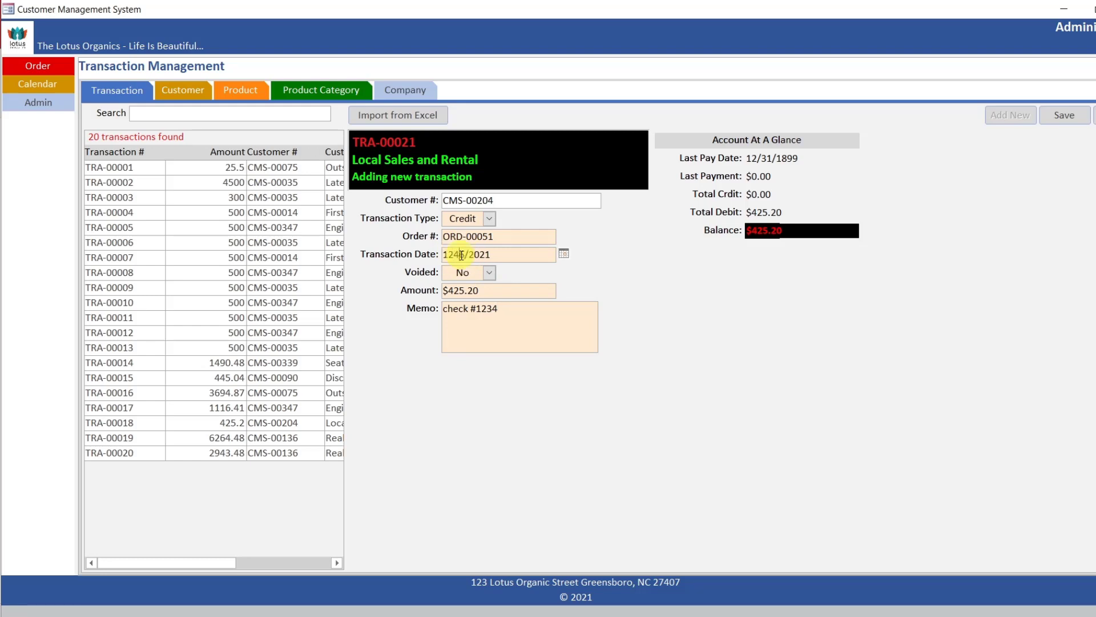
pyautogui.press('BackSpace')
pyautogui.write('/')
pyautogui.doubleClick(461, 254)
pyautogui.write('4')
pyautogui.click(1065, 115)
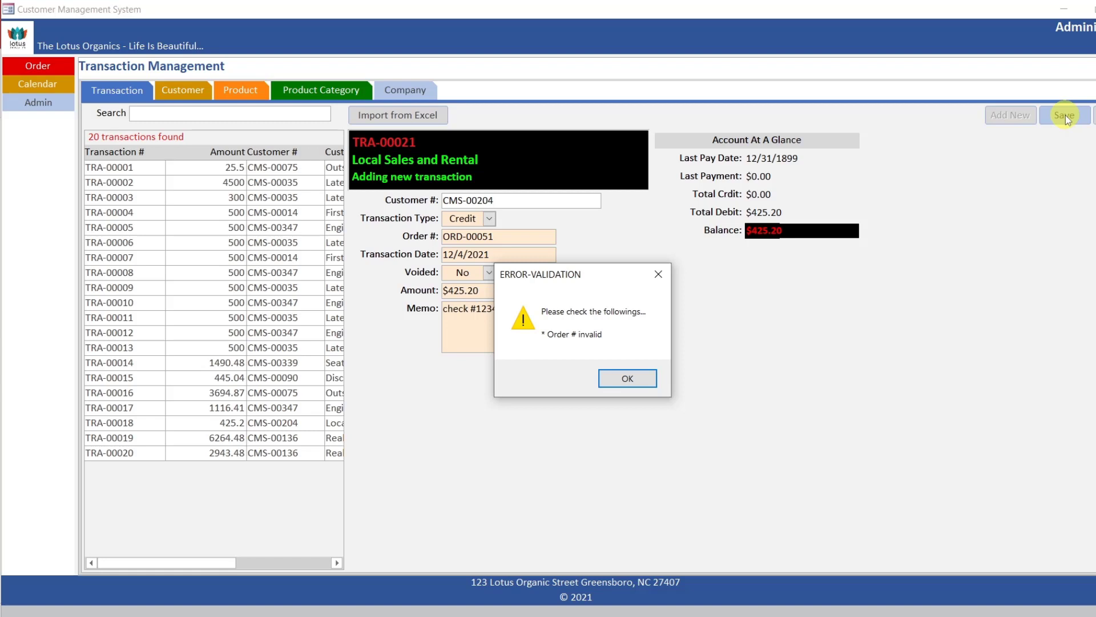
pyautogui.click(628, 378)
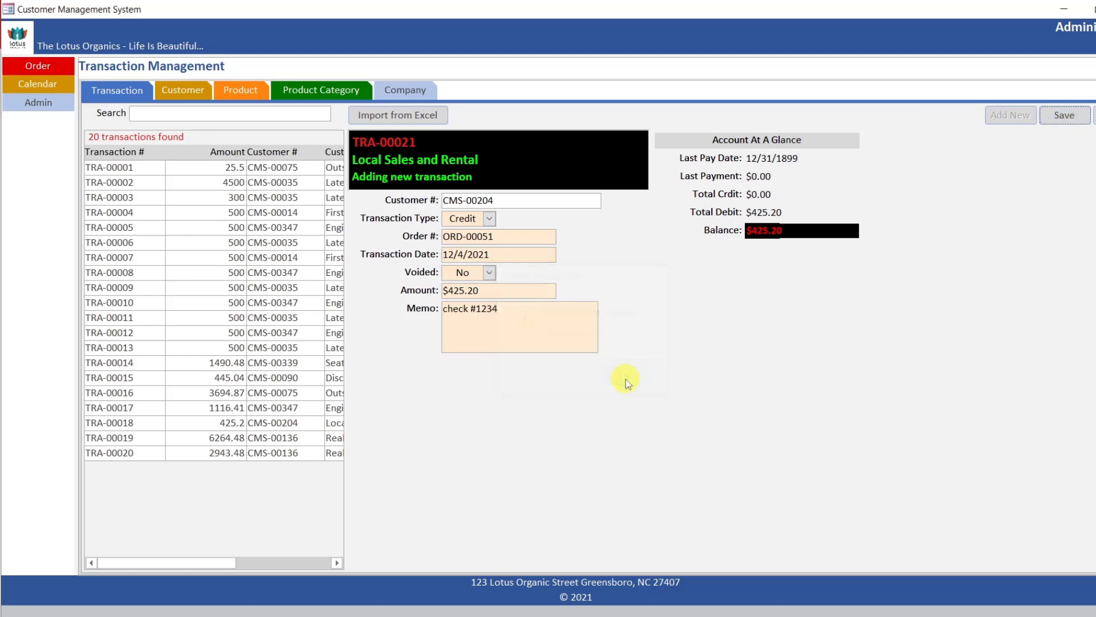
# - Replace the invalid order number with the customer's existing order number and save the transaction
pyautogui.doubleClick(503, 234)
pyautogui.press('BackSpace')
pyautogui.press('BackSpace')
pyautogui.press('BackSpace')
pyautogui.press('BackSpace')
pyautogui.press('BackSpace')
pyautogui.write('ORD-00052')
pyautogui.click(1057, 114)
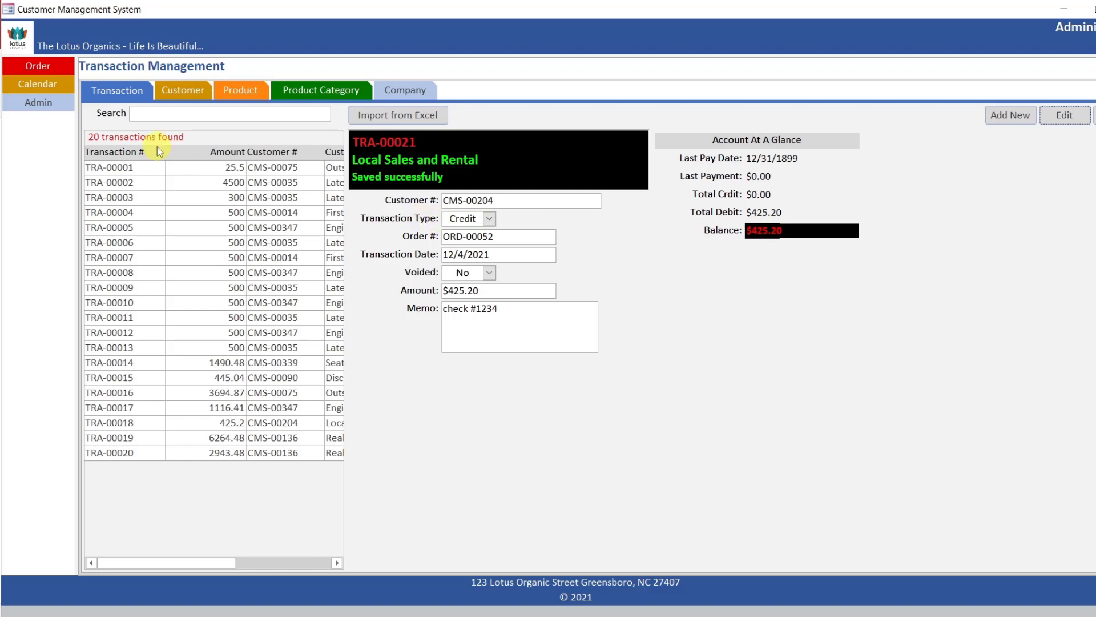
# - Search the transaction list for 21 and open the matching record to check its account summary and balance
pyautogui.click(173, 110)
pyautogui.write('21')
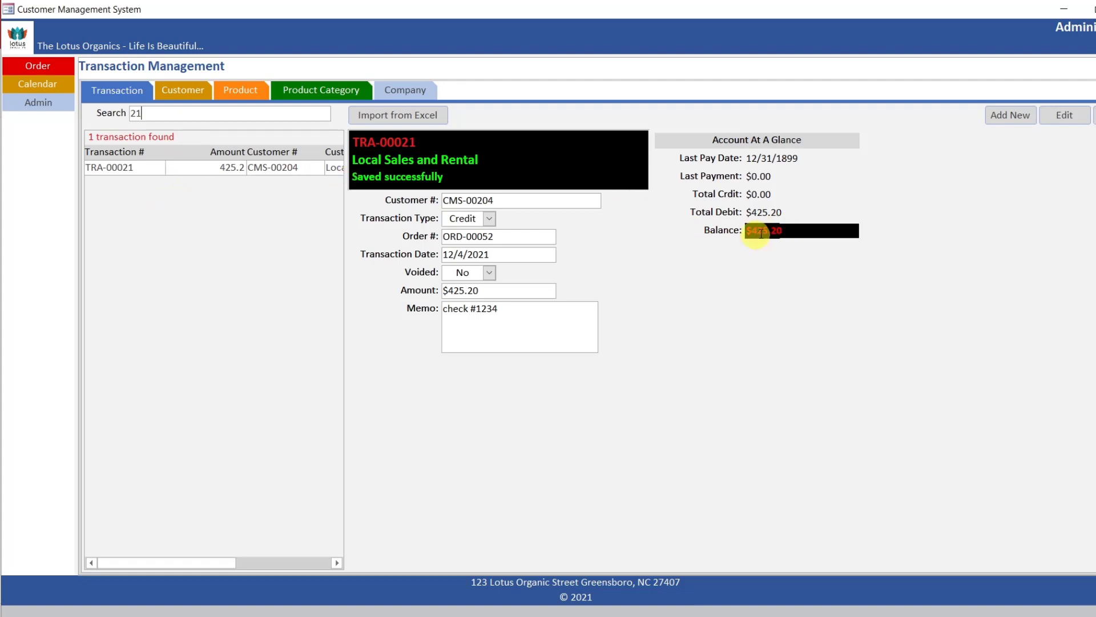
pyautogui.doubleClick(215, 167)
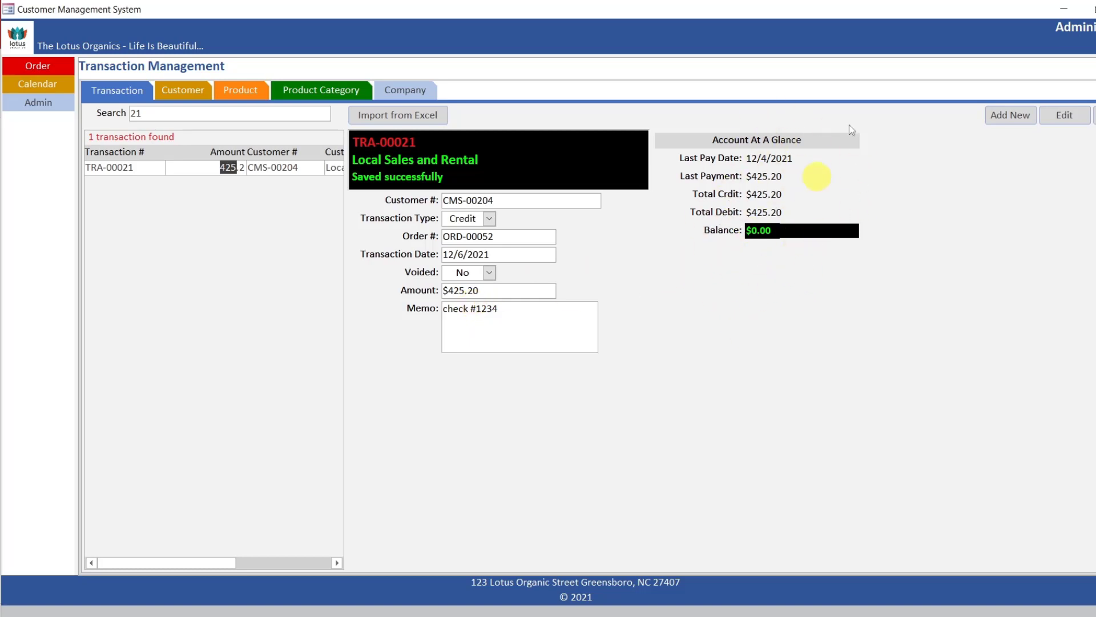
# - Close the running main form and open frmTransaction in Design View with the Navigation Pane collapsed
pyautogui.rightClick(966, 17)
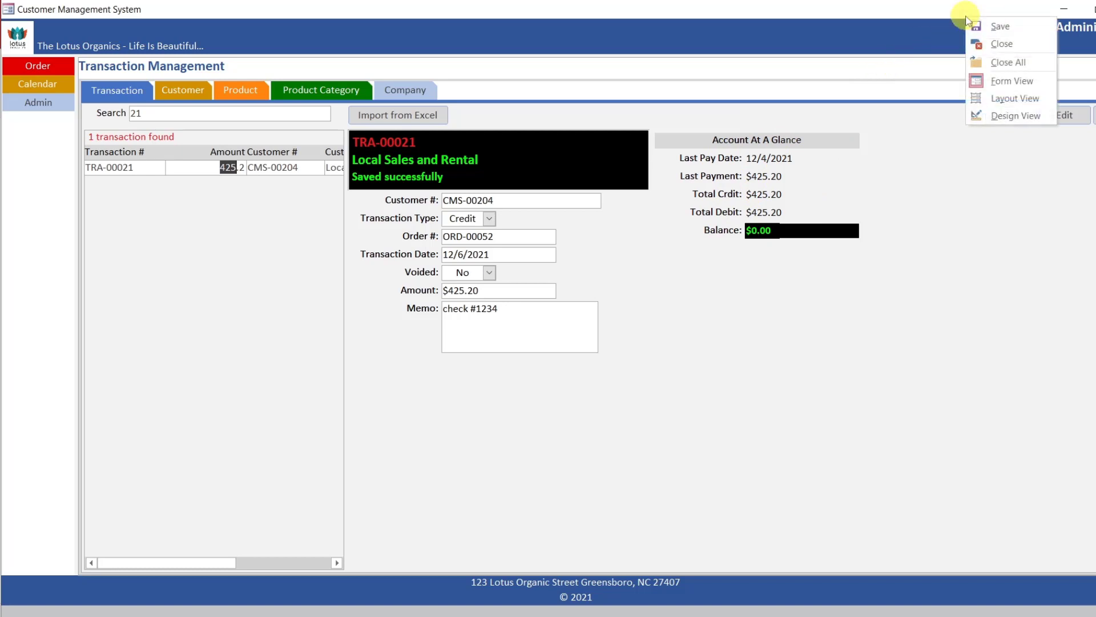
pyautogui.click(995, 117)
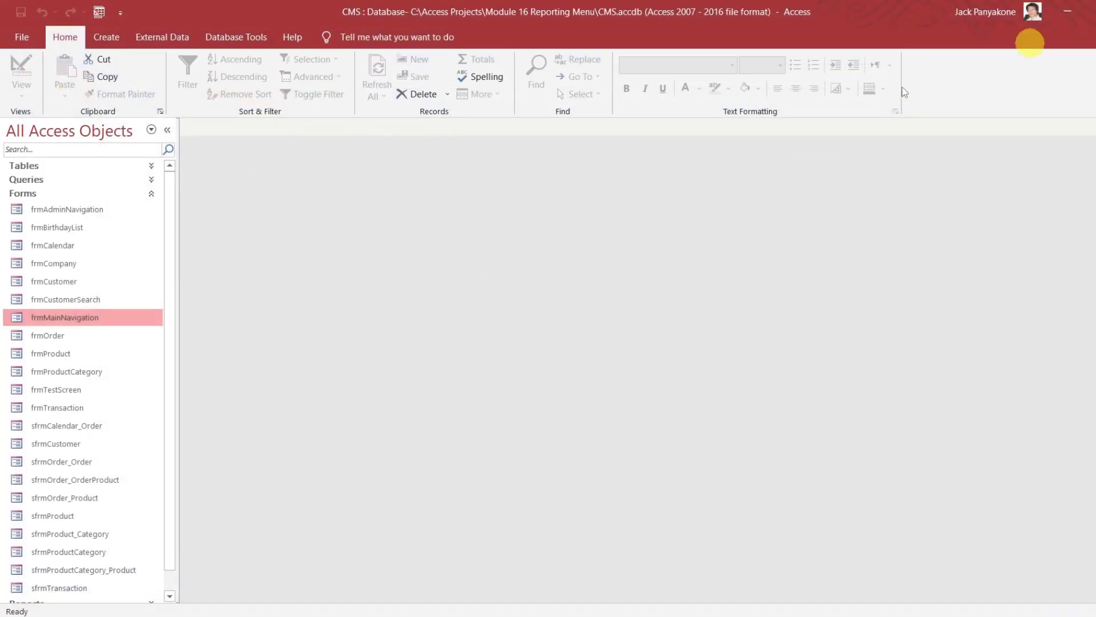
pyautogui.rightClick(74, 408)
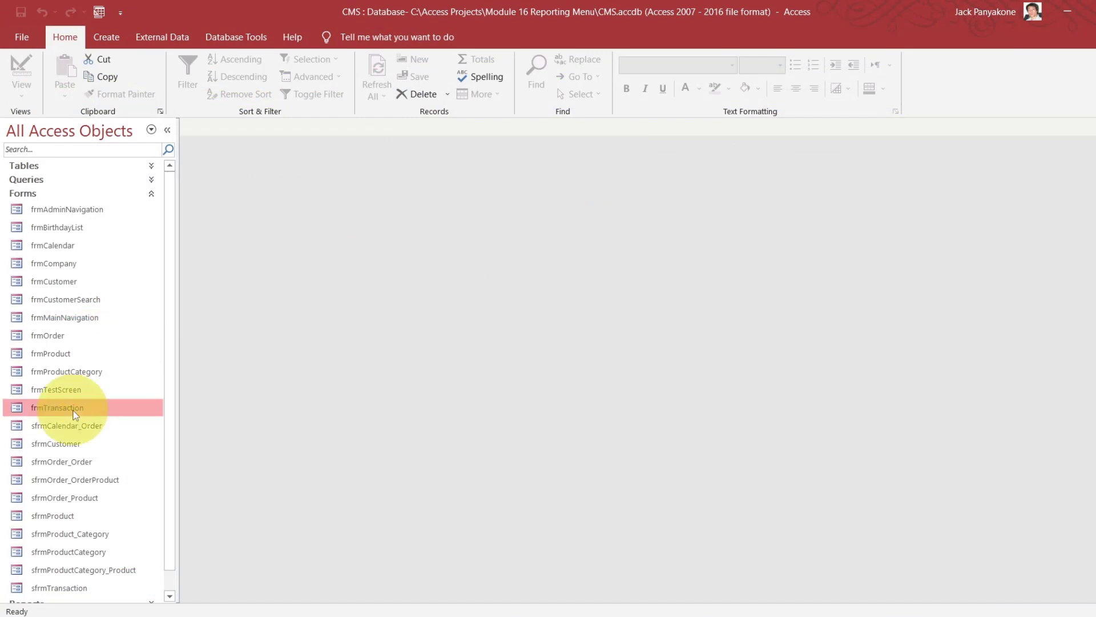
pyautogui.click(167, 249)
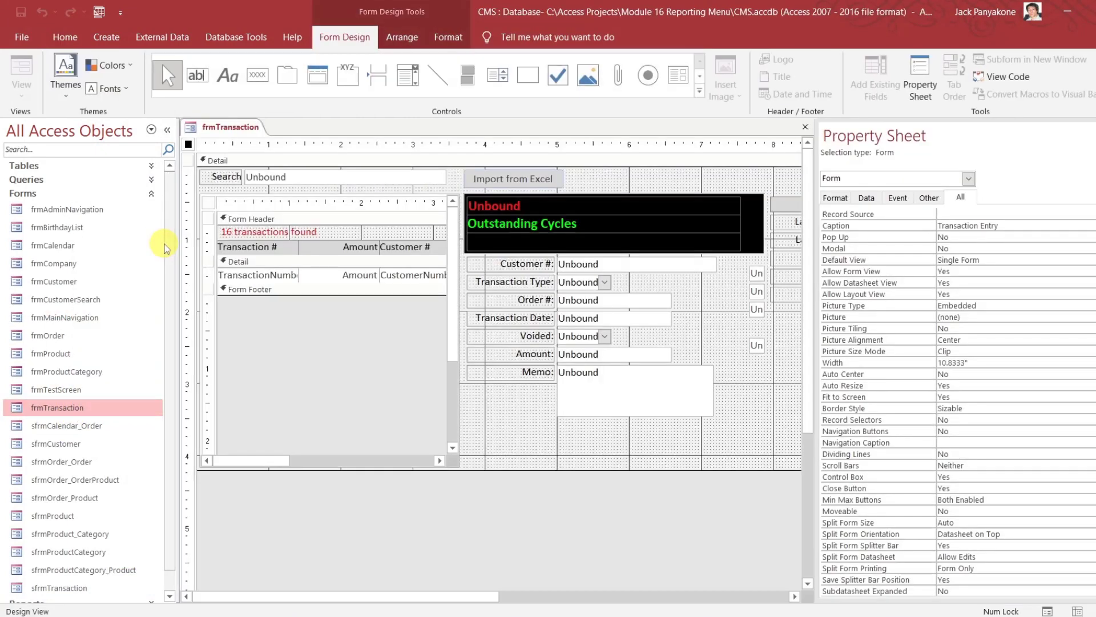
pyautogui.click(167, 130)
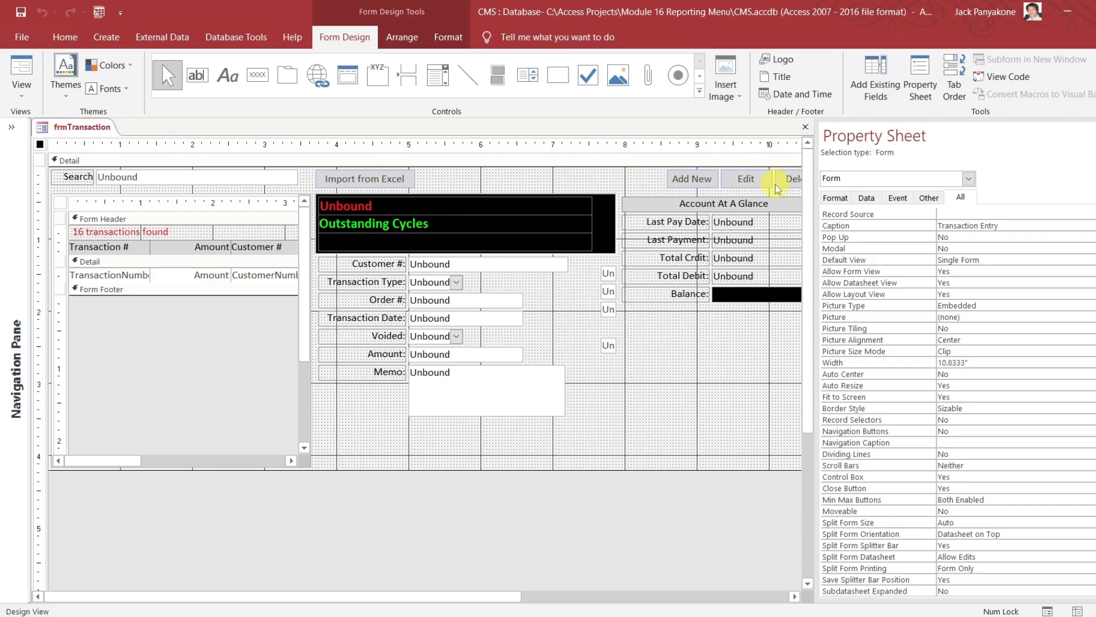
# - Select the Edit button on frmTransaction, show its events and open the form's VBA code
pyautogui.click(746, 188)
pyautogui.click(901, 198)
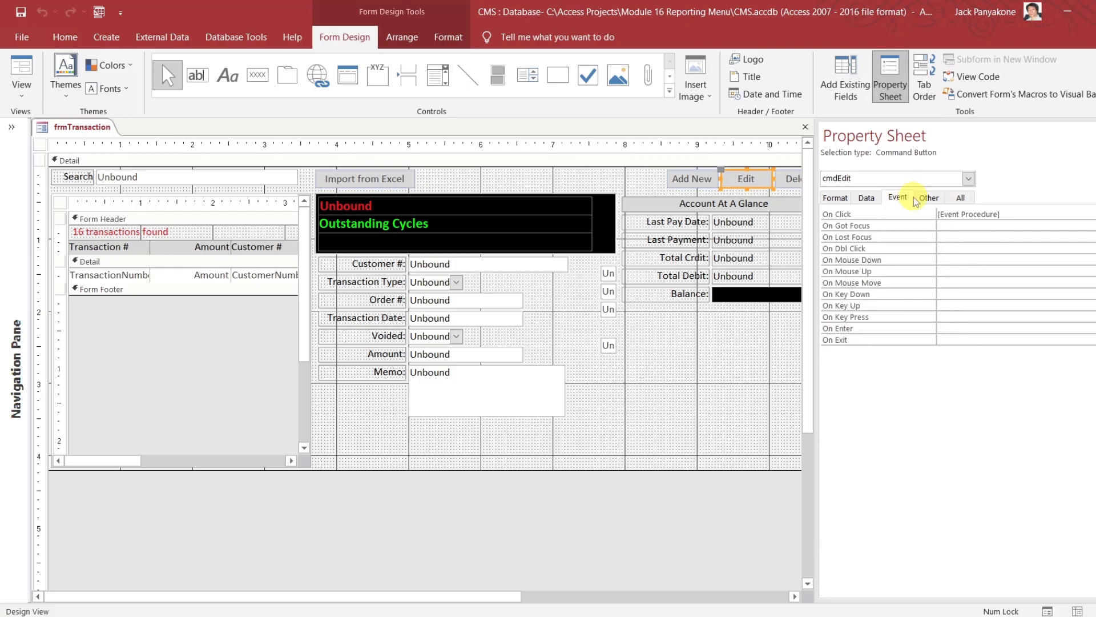
pyautogui.hotkey('alt', 'F11')
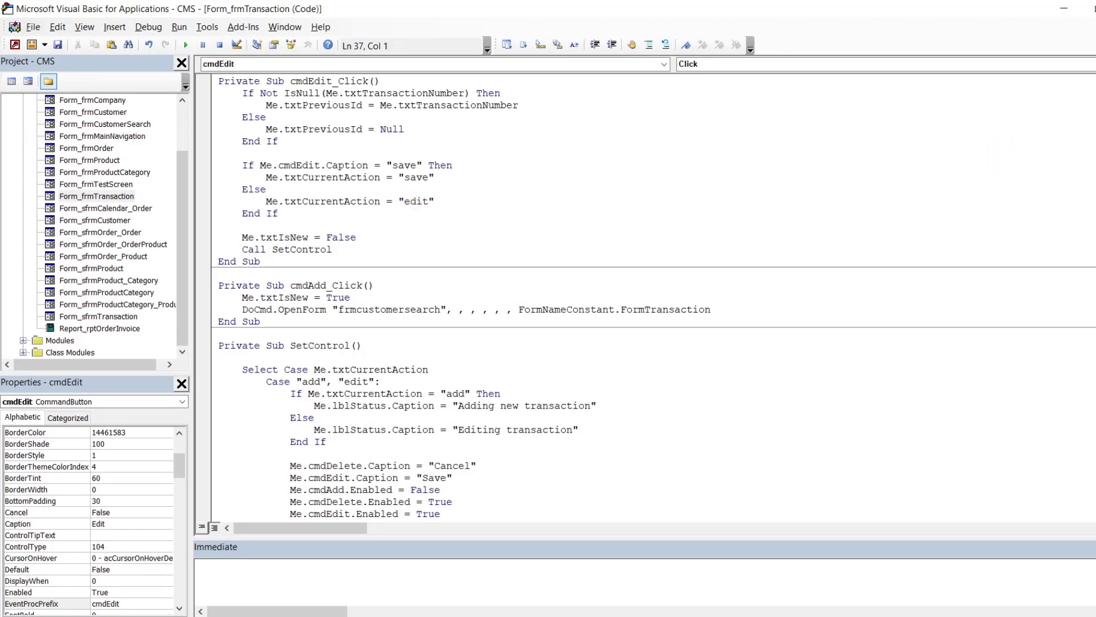
# - Examine the form's code from SetControl through DisplayTransaction to RecordSaved, and check it against the form's Design View
pyautogui.scroll(-20, 653, 297)
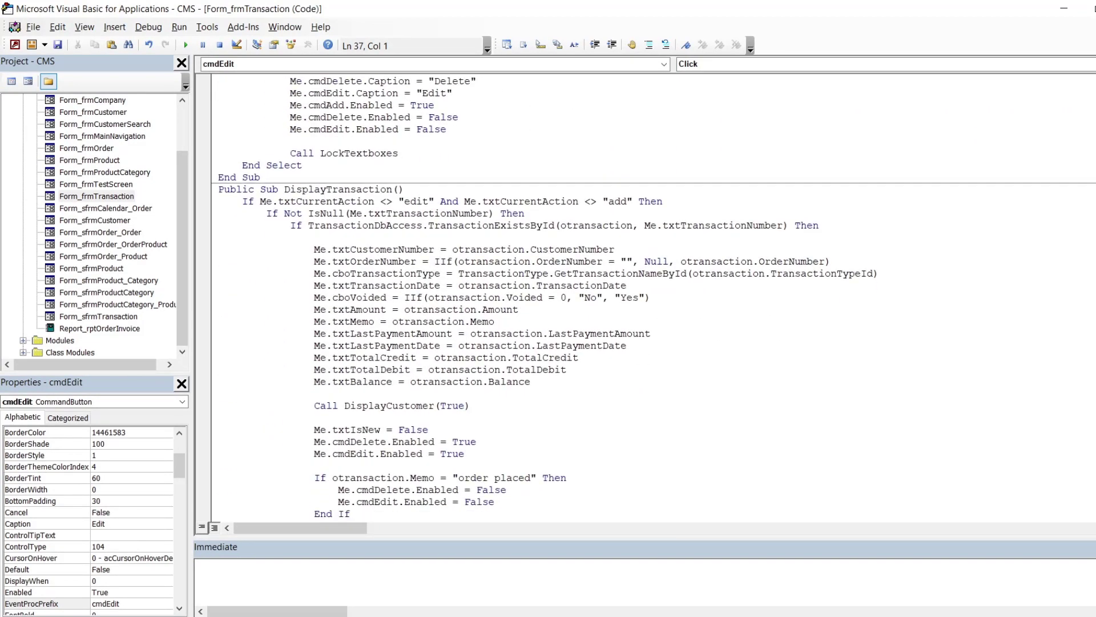
pyautogui.scroll(4, 653, 297)
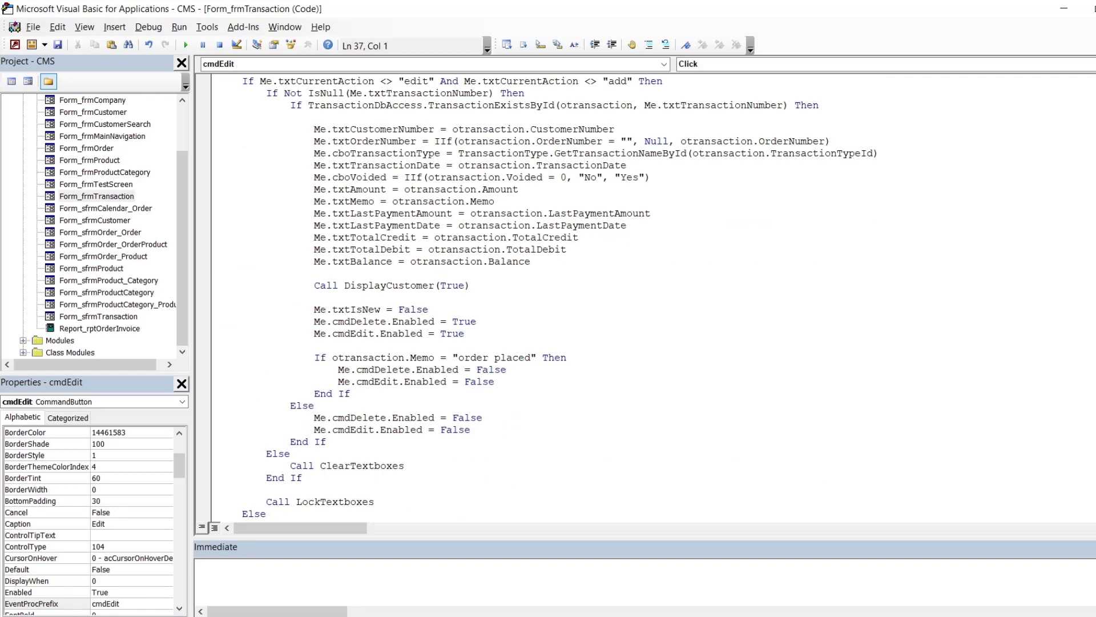
pyautogui.scroll(15, 653, 296)
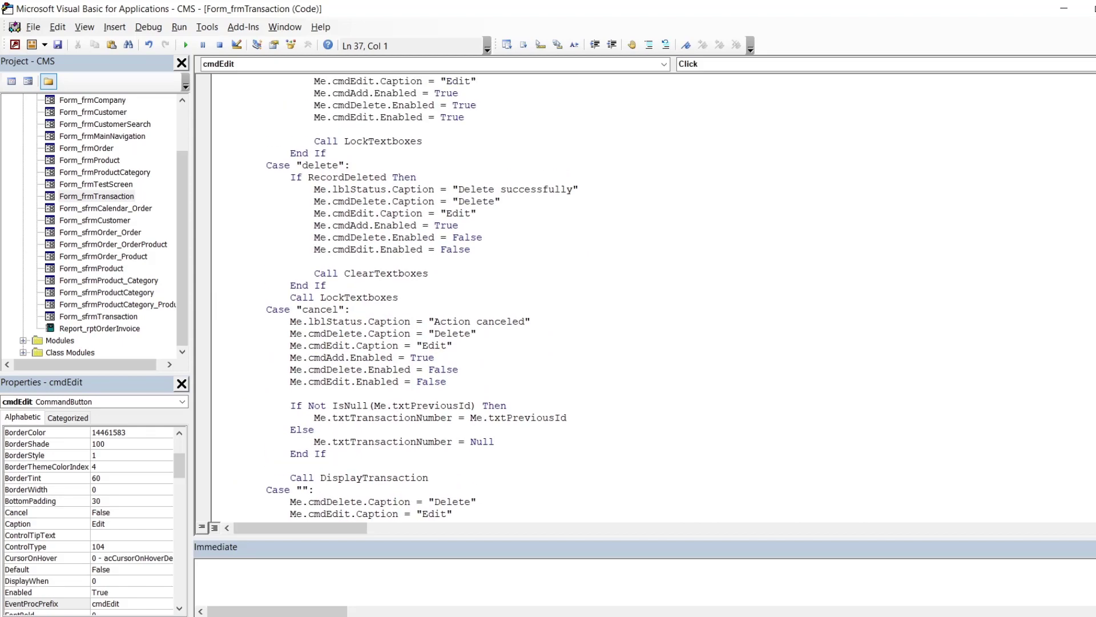
pyautogui.scroll(3, 653, 297)
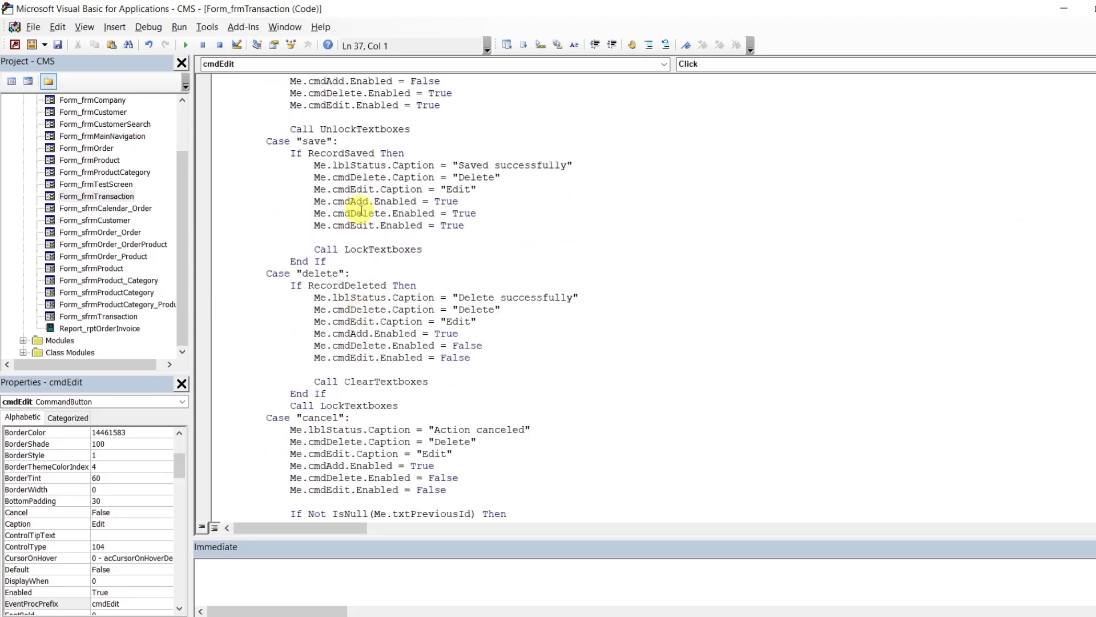
pyautogui.click(358, 236)
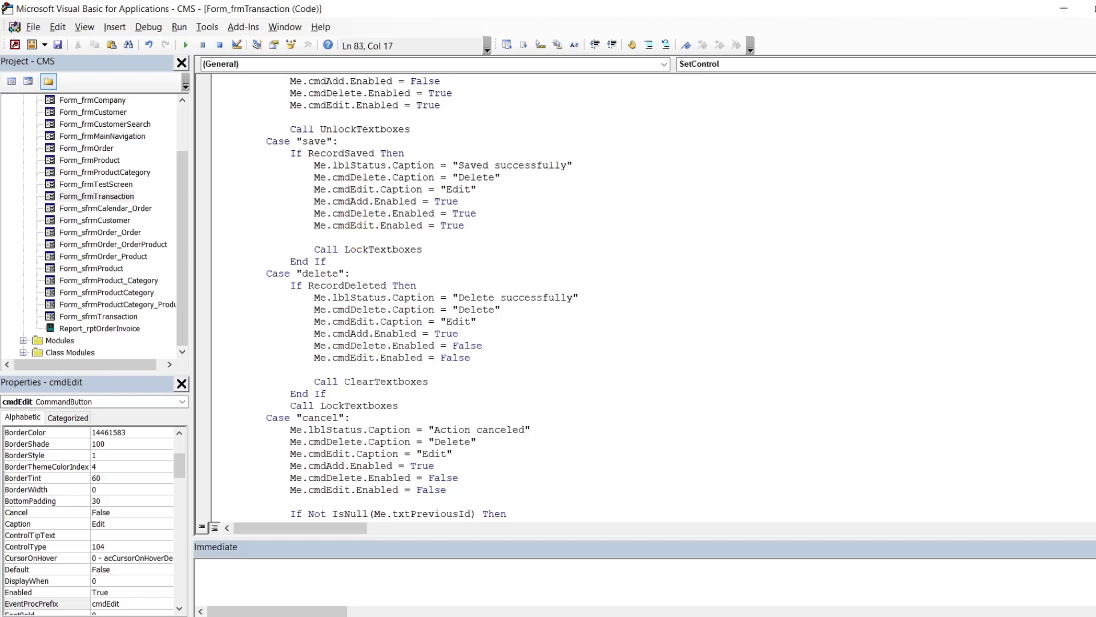
pyautogui.scroll(-18, 653, 297)
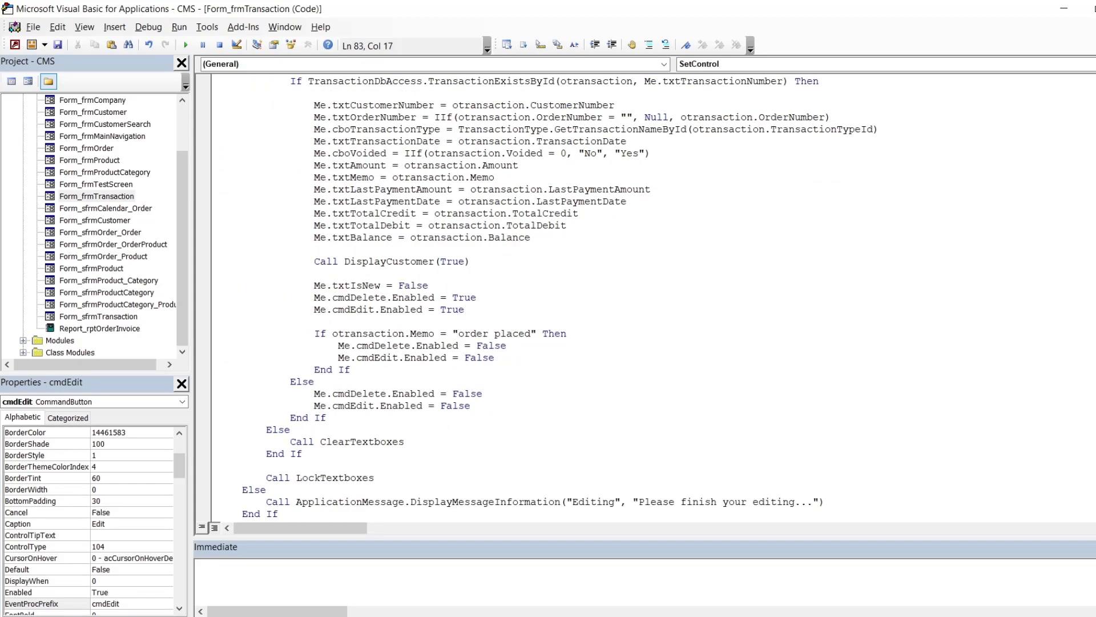
pyautogui.scroll(-20, 653, 296)
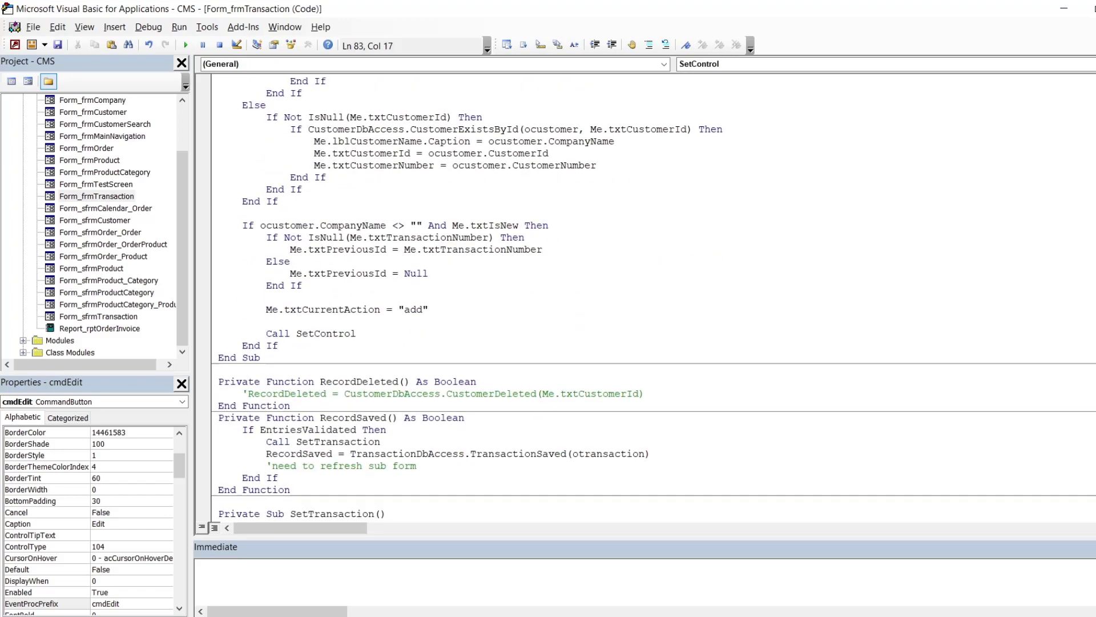
pyautogui.scroll(-3, 653, 297)
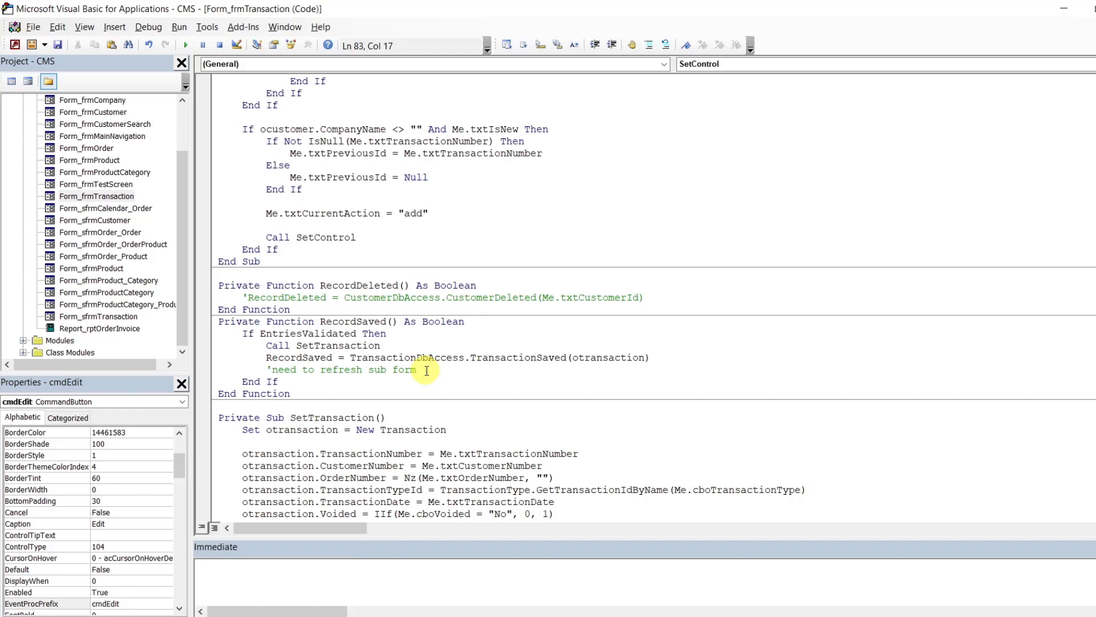
pyautogui.click(685, 615)
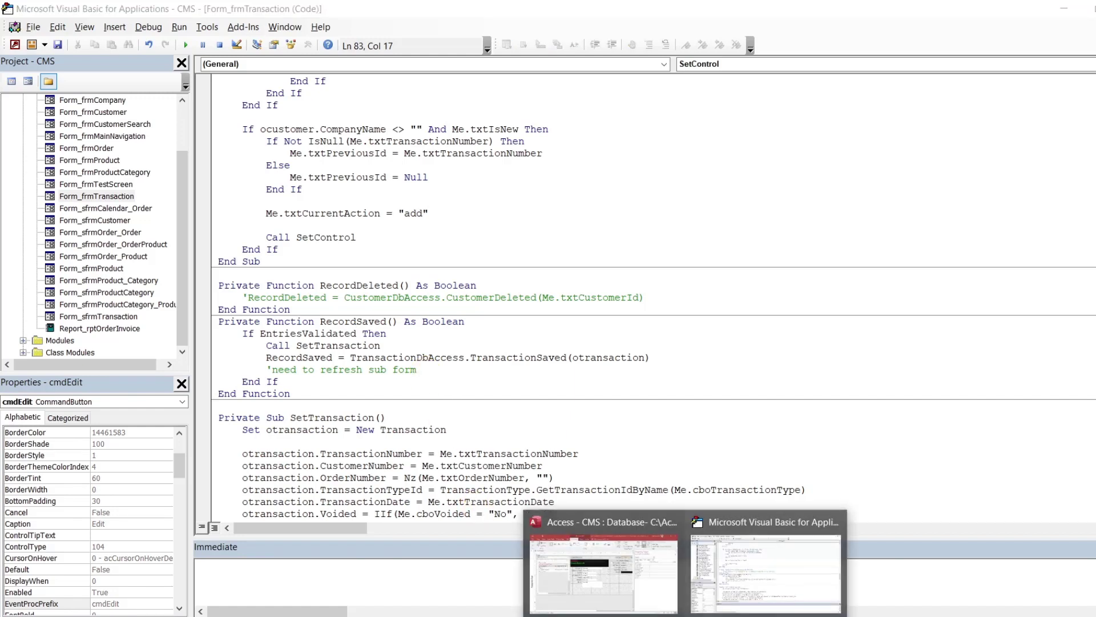
pyautogui.click(652, 588)
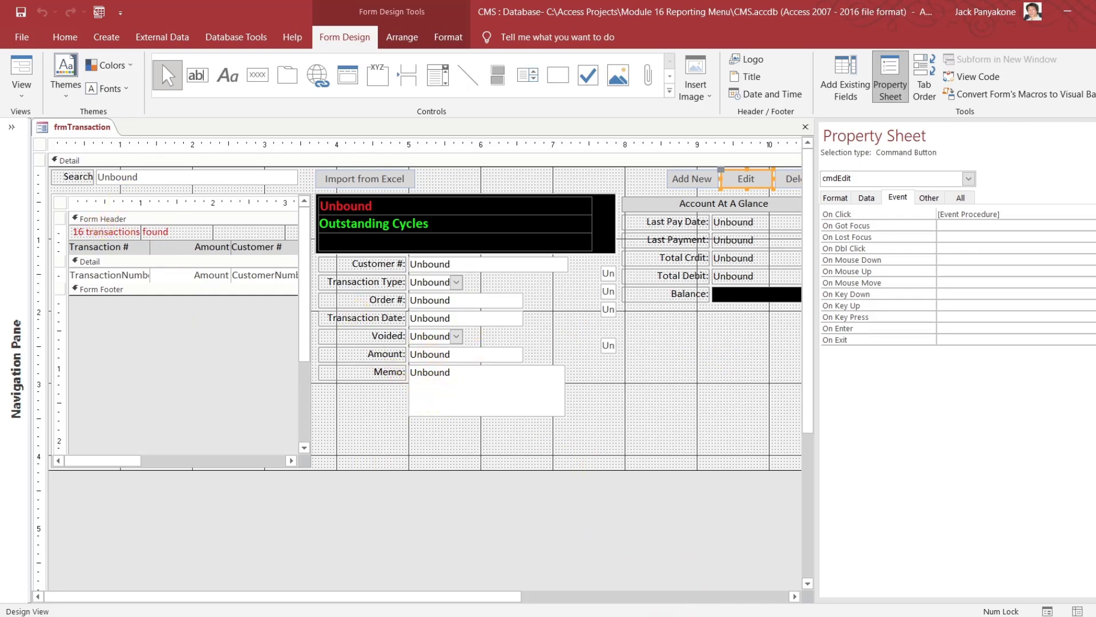
pyautogui.click(766, 572)
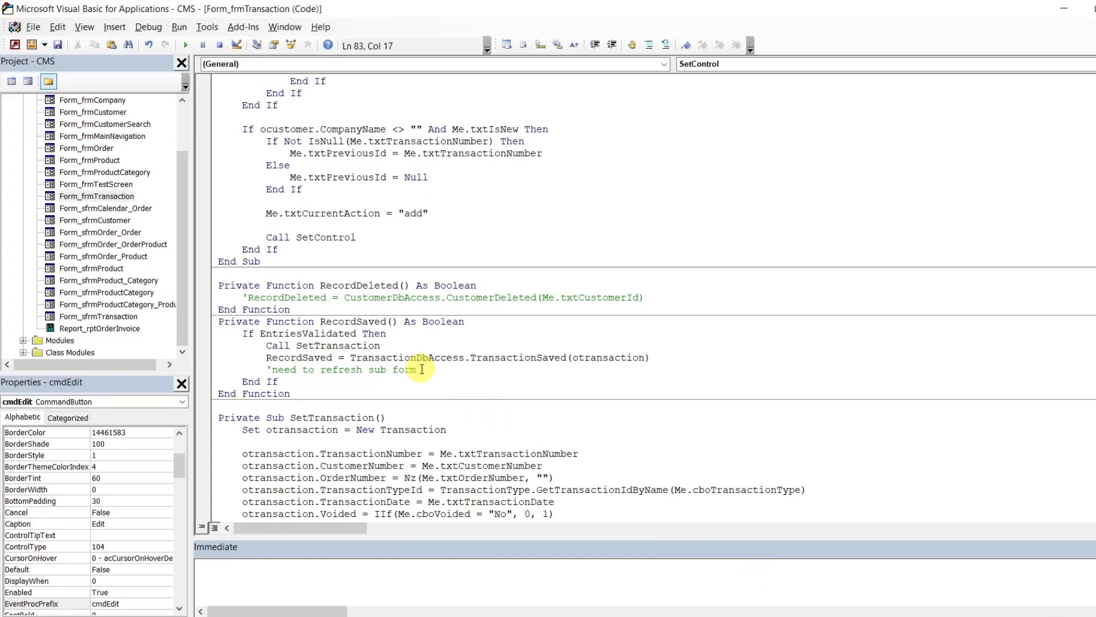
# - Delete the comment line 'need to refresh sub form from the RecordSaved function
pyautogui.moveTo(422, 372); pyautogui.dragTo(202, 367)
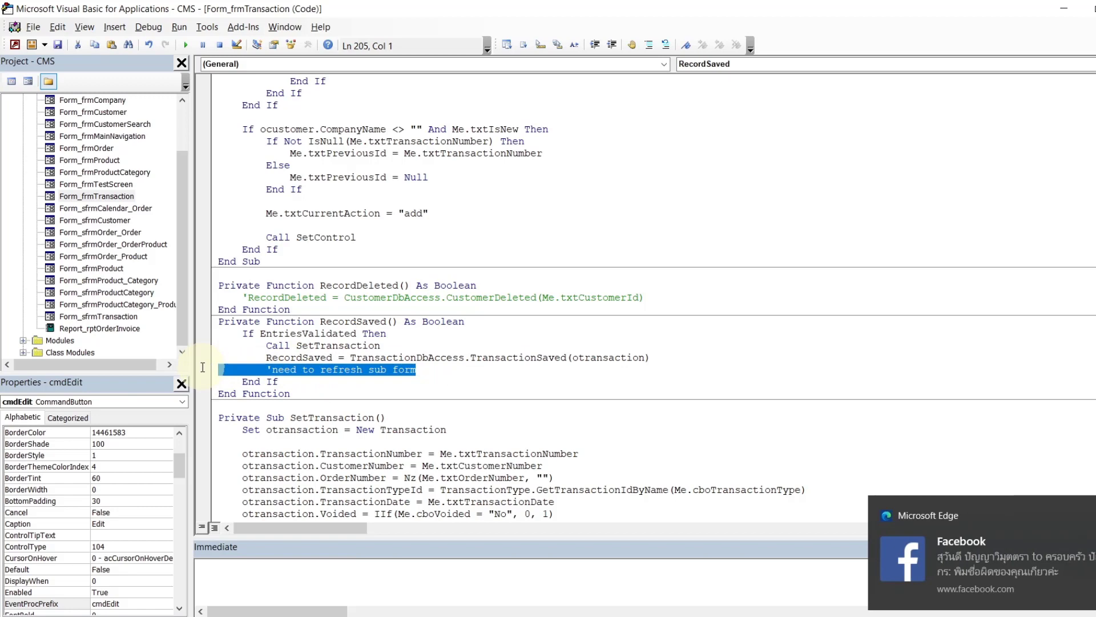
pyautogui.press('BackSpace')
pyautogui.press('BackSpace')
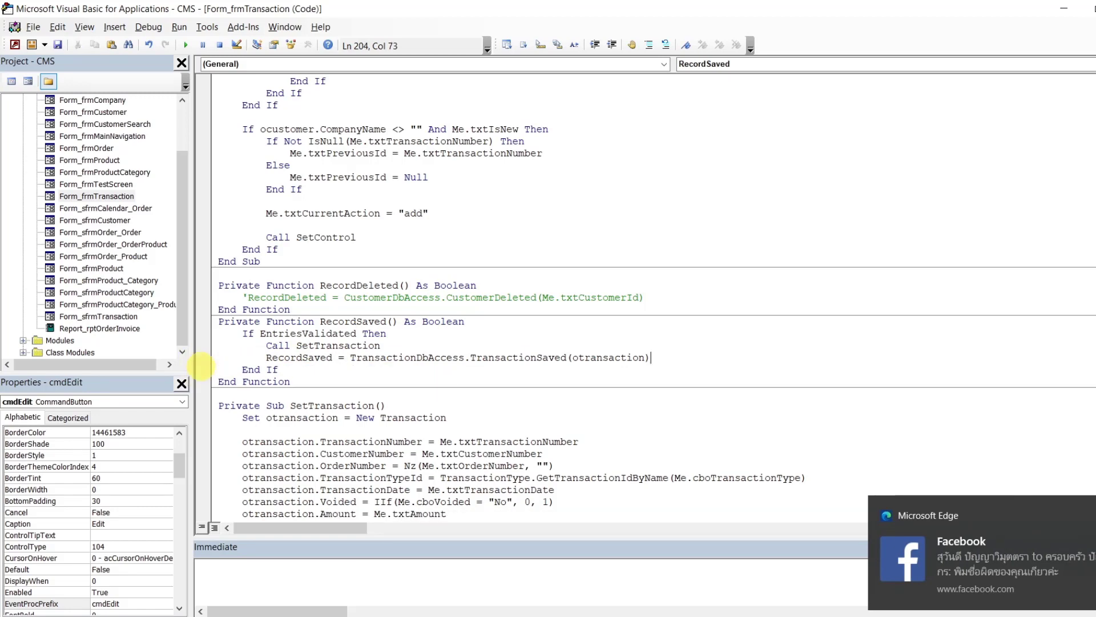
# - In SetControl's "save" case, add Call DisplayTransaction directly above Call LockTextboxes
pyautogui.scroll(-20, 654, 296)
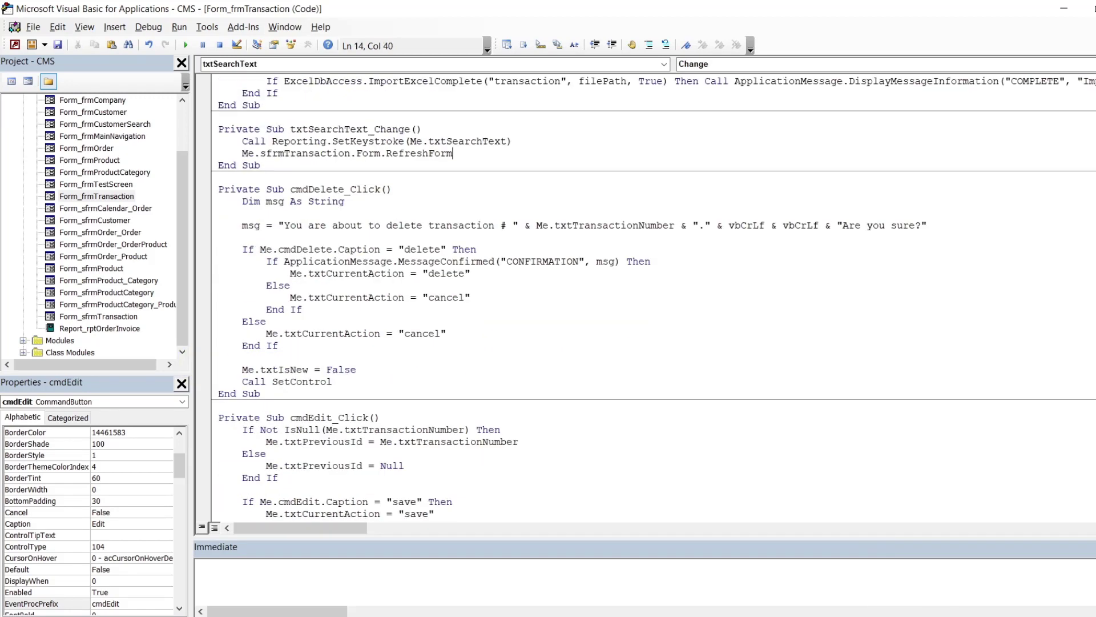
pyautogui.scroll(-20, 654, 296)
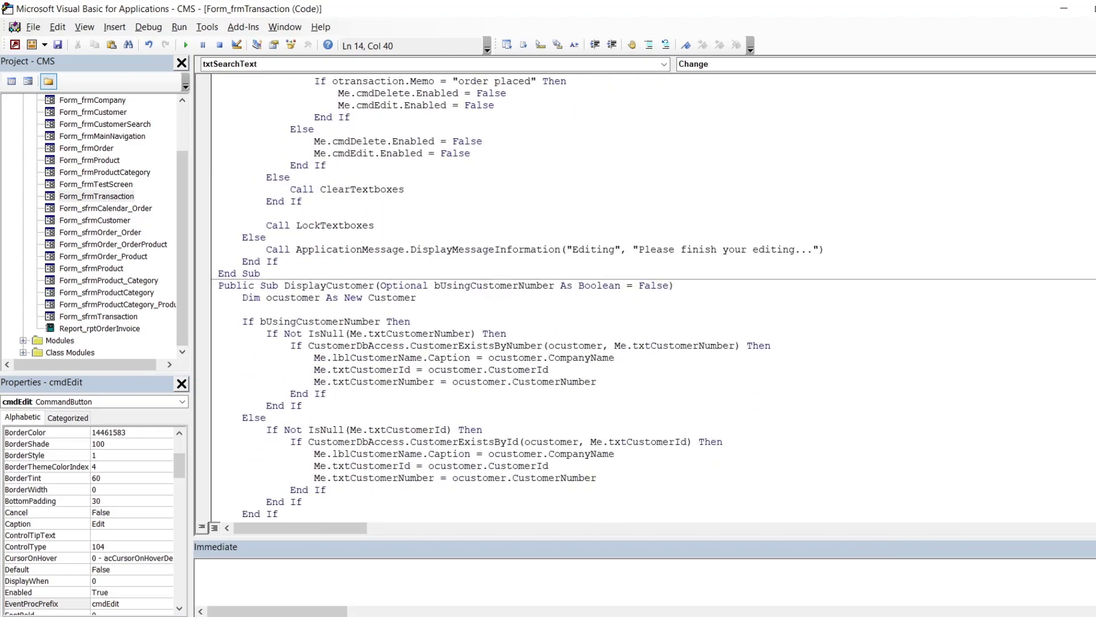
pyautogui.scroll(-14, 653, 296)
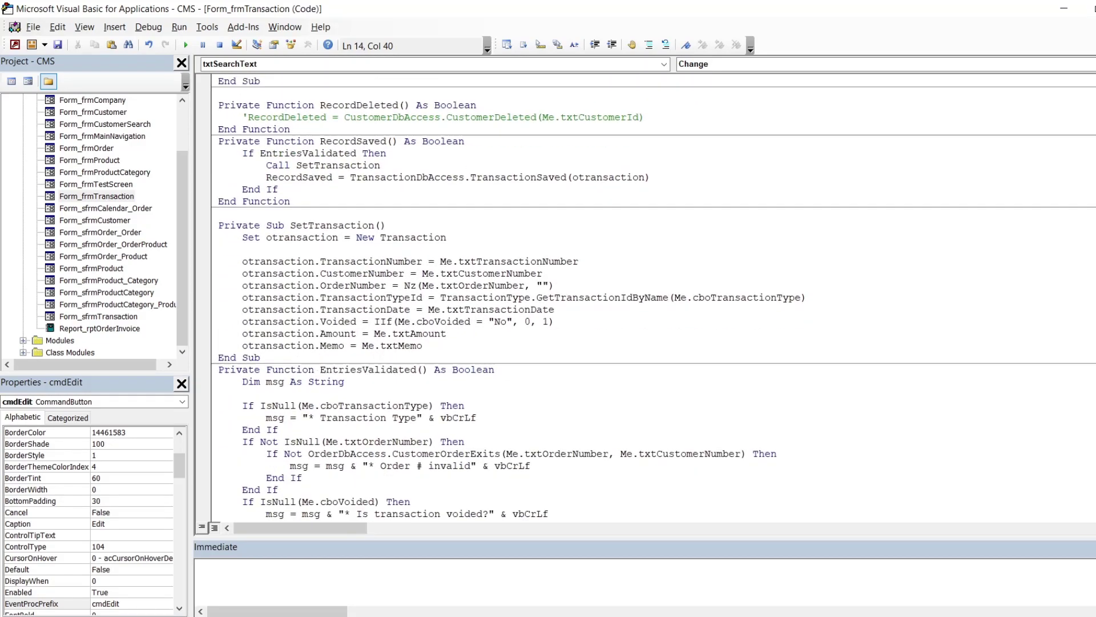
pyautogui.scroll(-13, 653, 296)
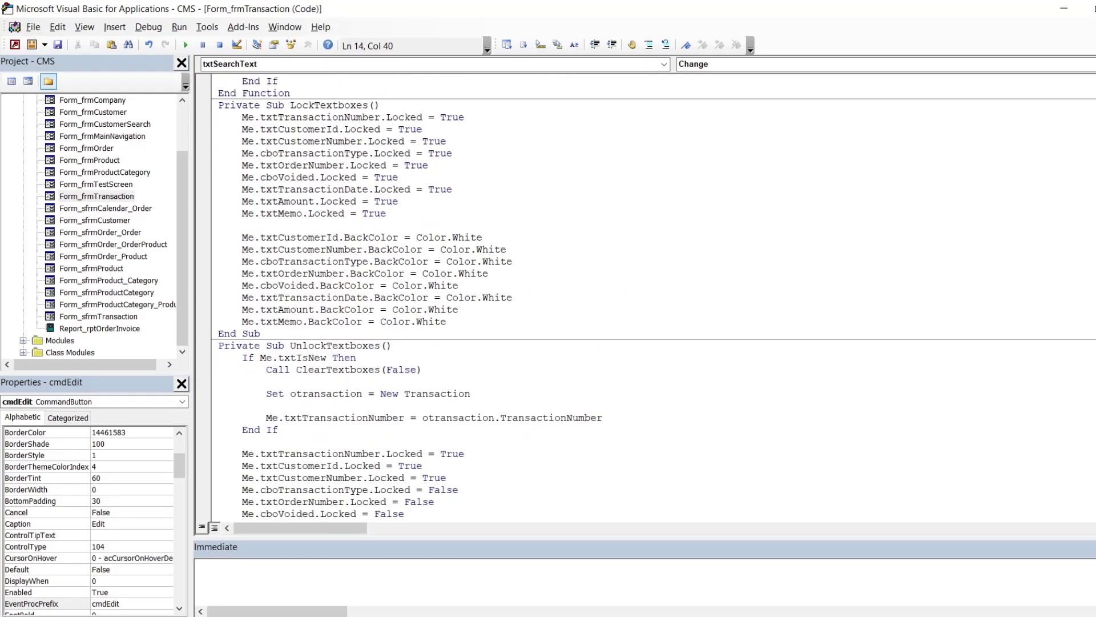
pyautogui.scroll(20, 653, 296)
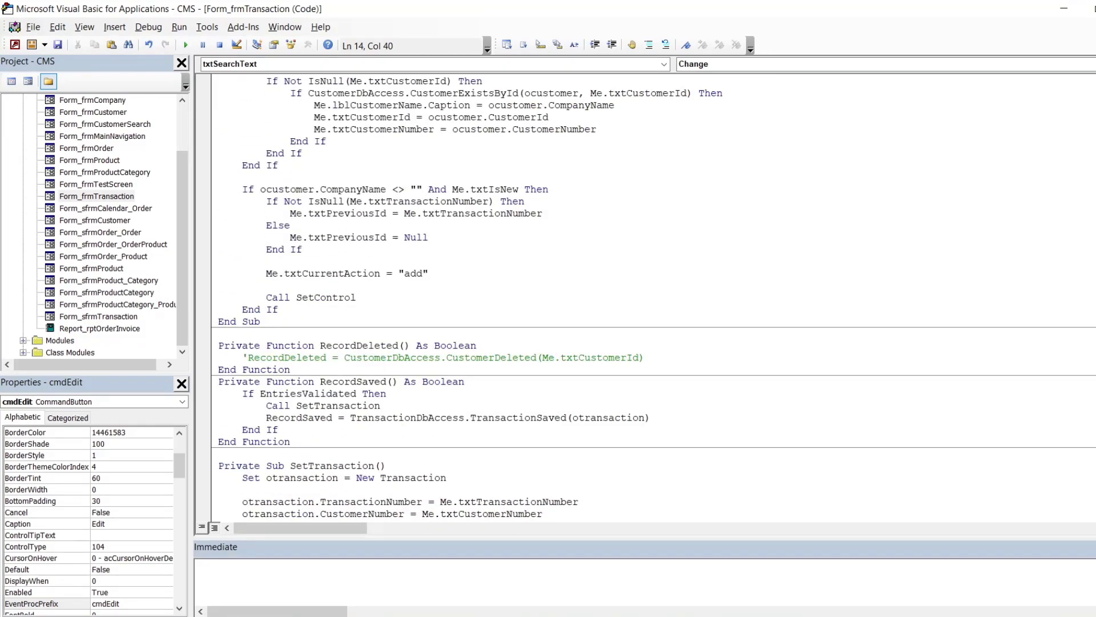
pyautogui.scroll(7, 653, 296)
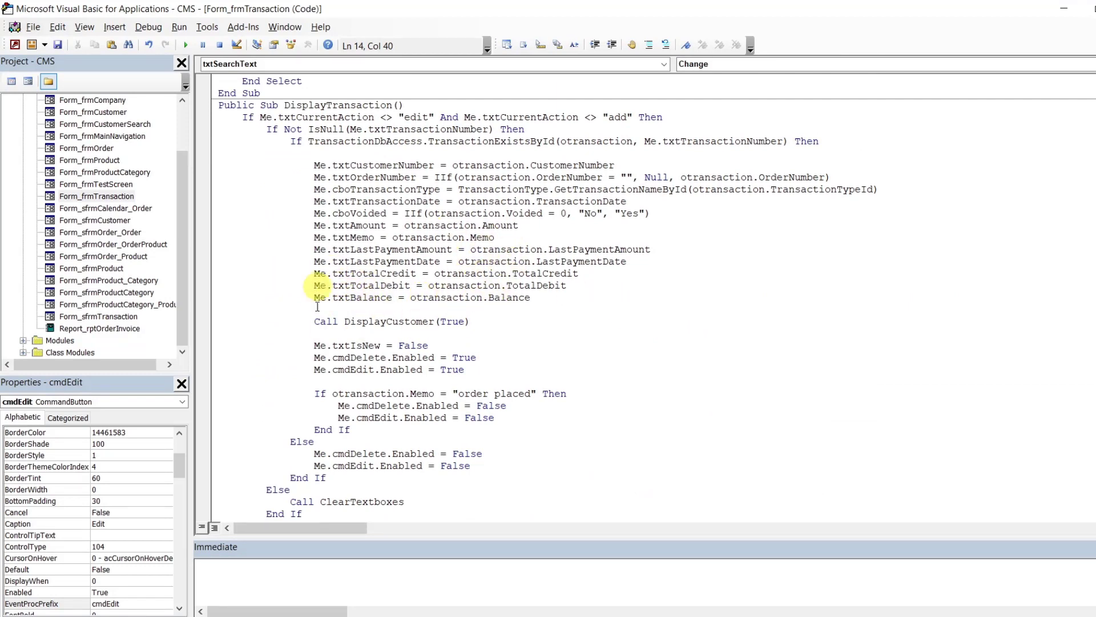
pyautogui.scroll(15, 653, 297)
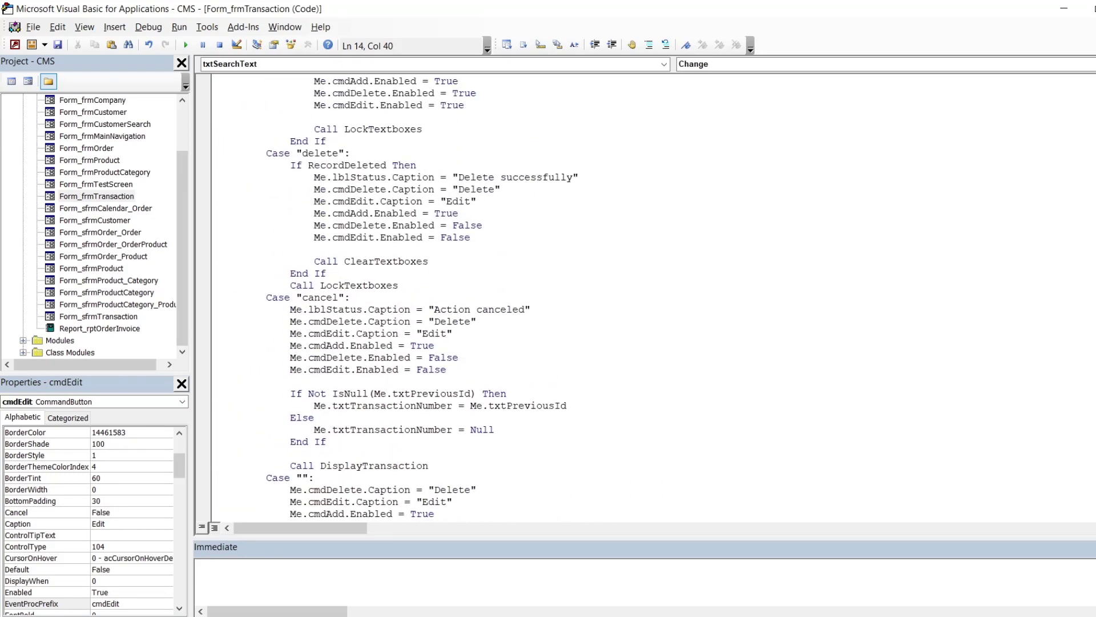
pyautogui.scroll(4, 704, 262)
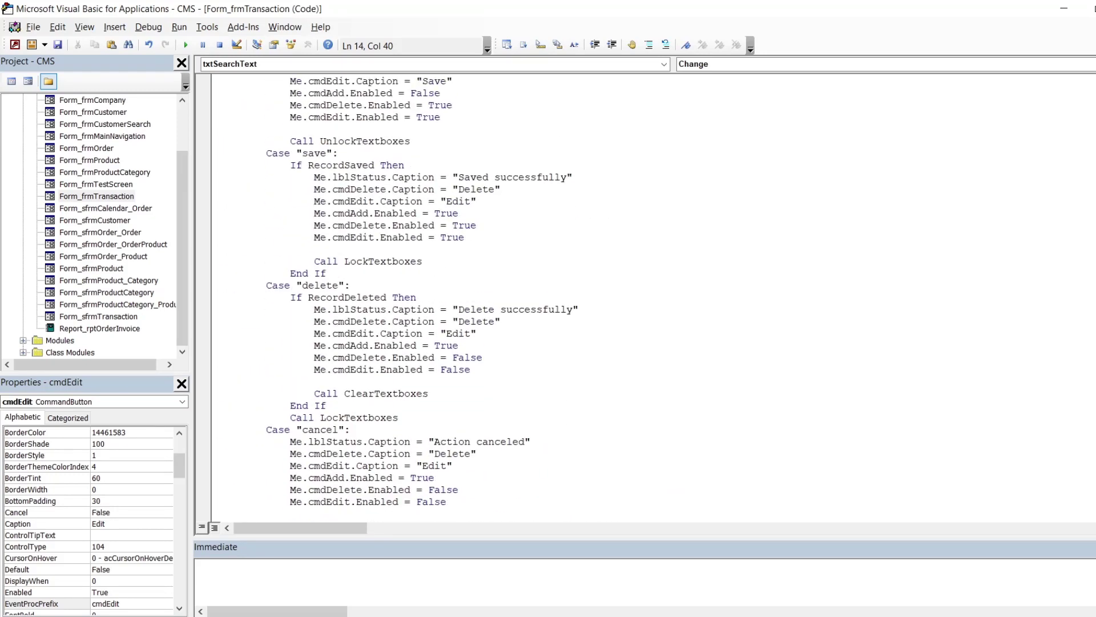
pyautogui.click(563, 249)
pyautogui.press('Return')
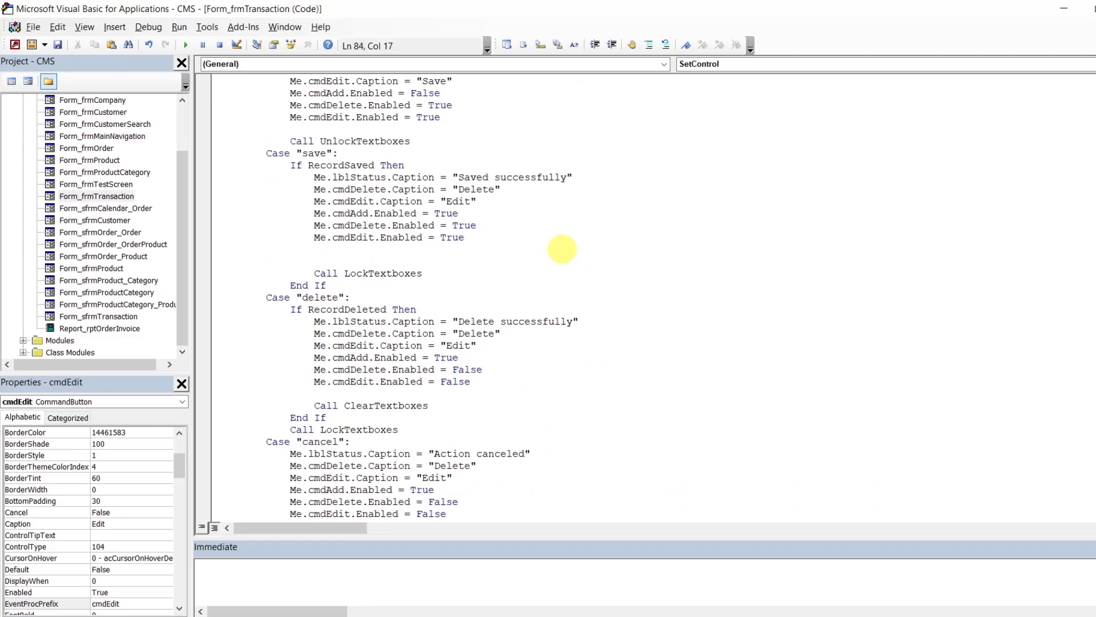
pyautogui.write('call displaytransaction')
pyautogui.click(557, 245)
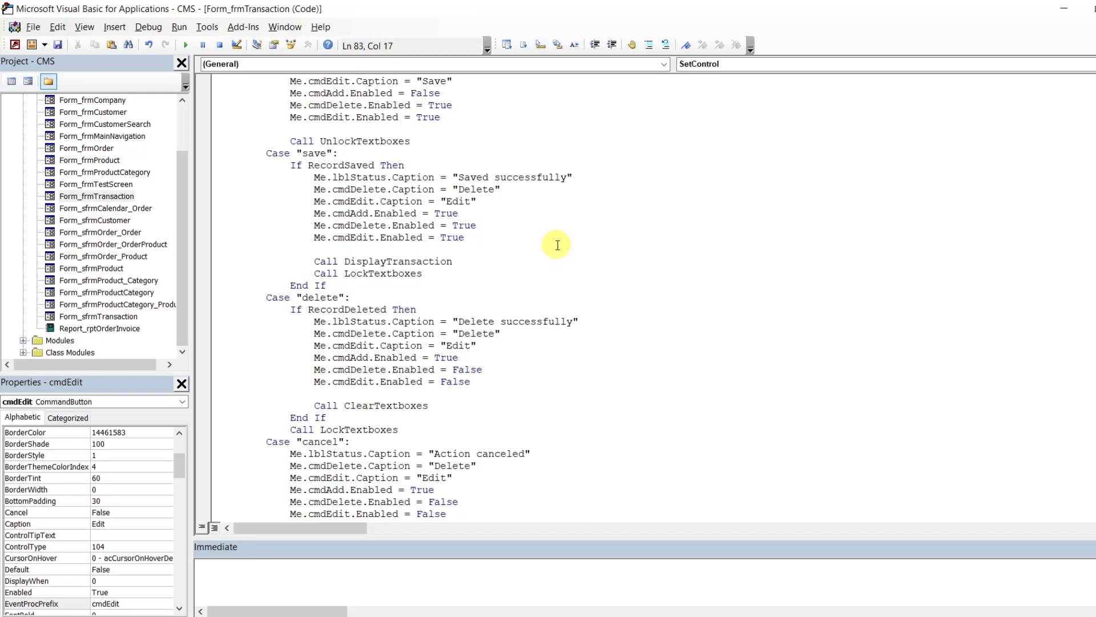
# - Switch to the Access database window and close frmTransaction
pyautogui.click(747, 577)
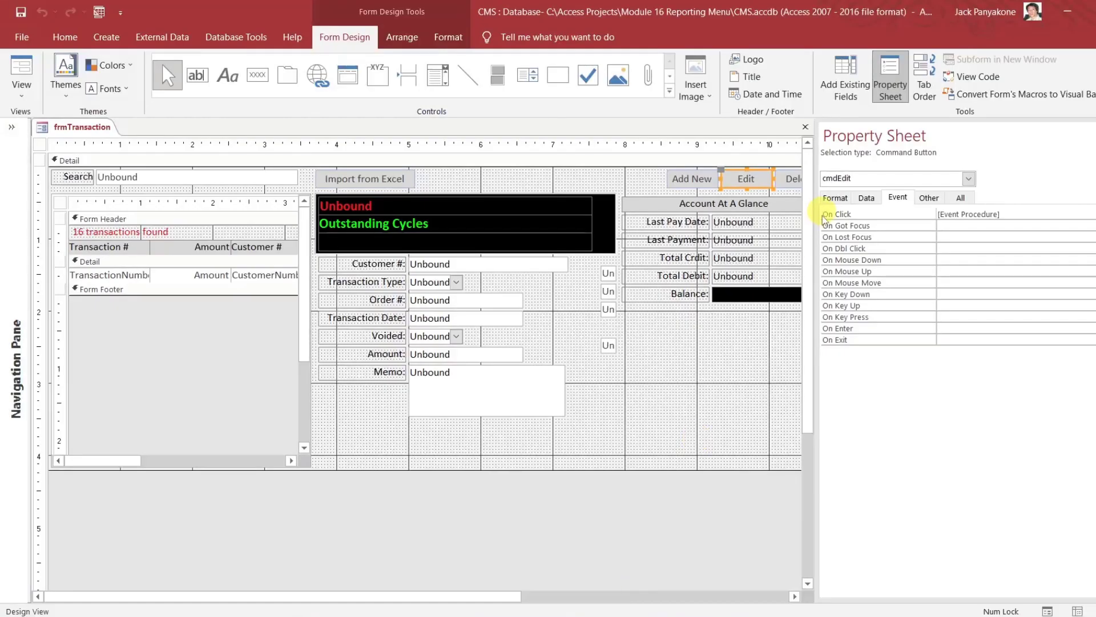
pyautogui.click(805, 126)
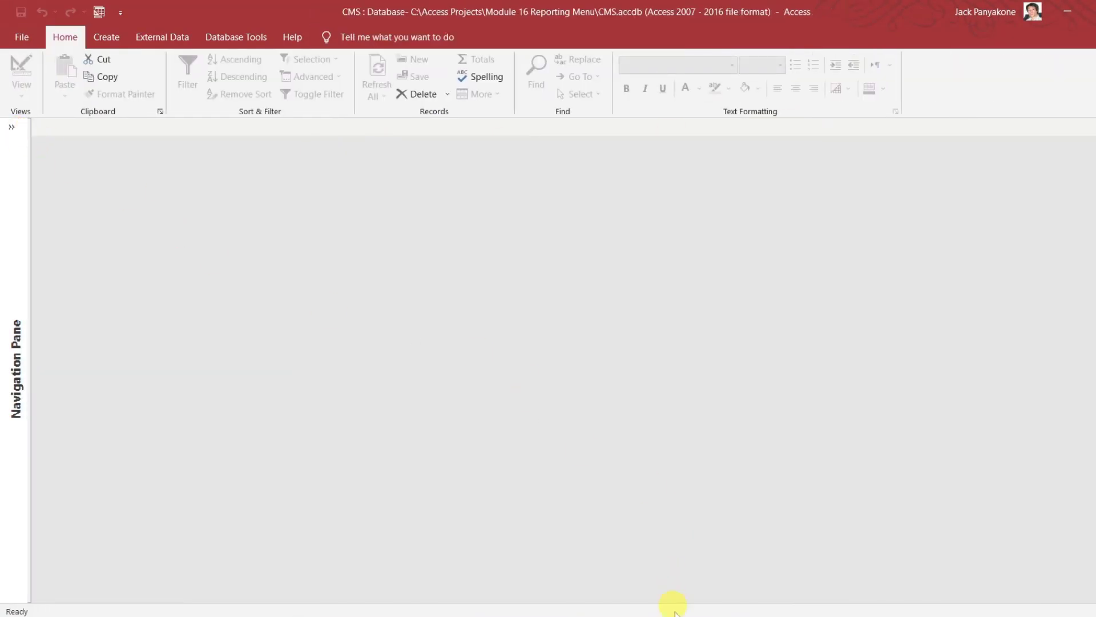
# - Switch to the VBA editor and review the "save" case's DisplayTransaction call and the procedure's total credit, total debit and balance lines
pyautogui.moveTo(714, 597)
pyautogui.click(761, 573)
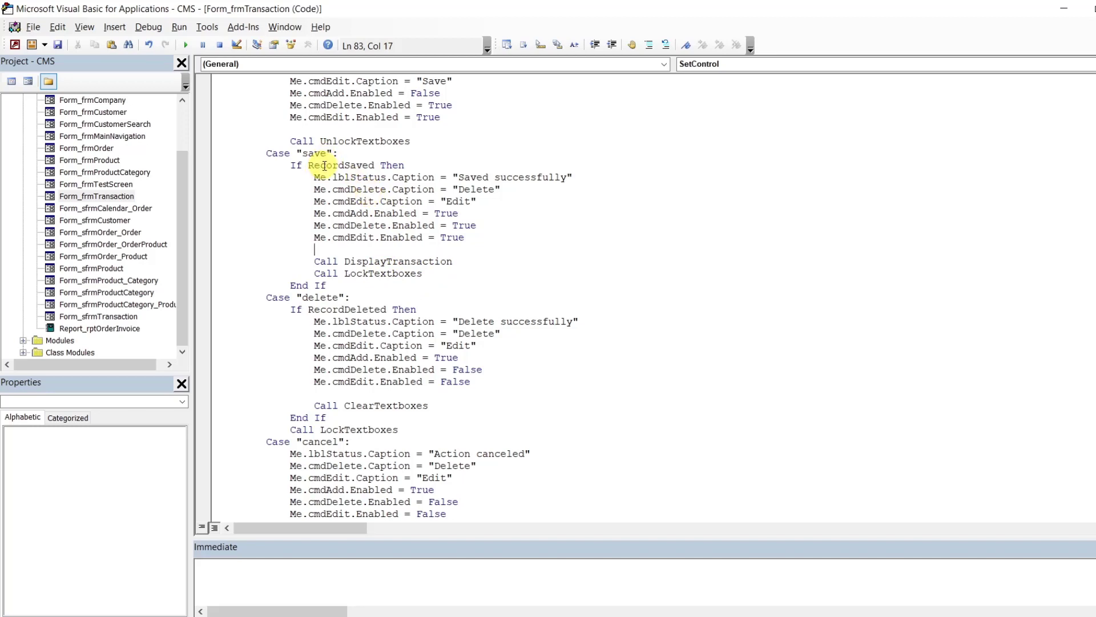
pyautogui.click(365, 260)
pyautogui.scroll(-15, 651, 297)
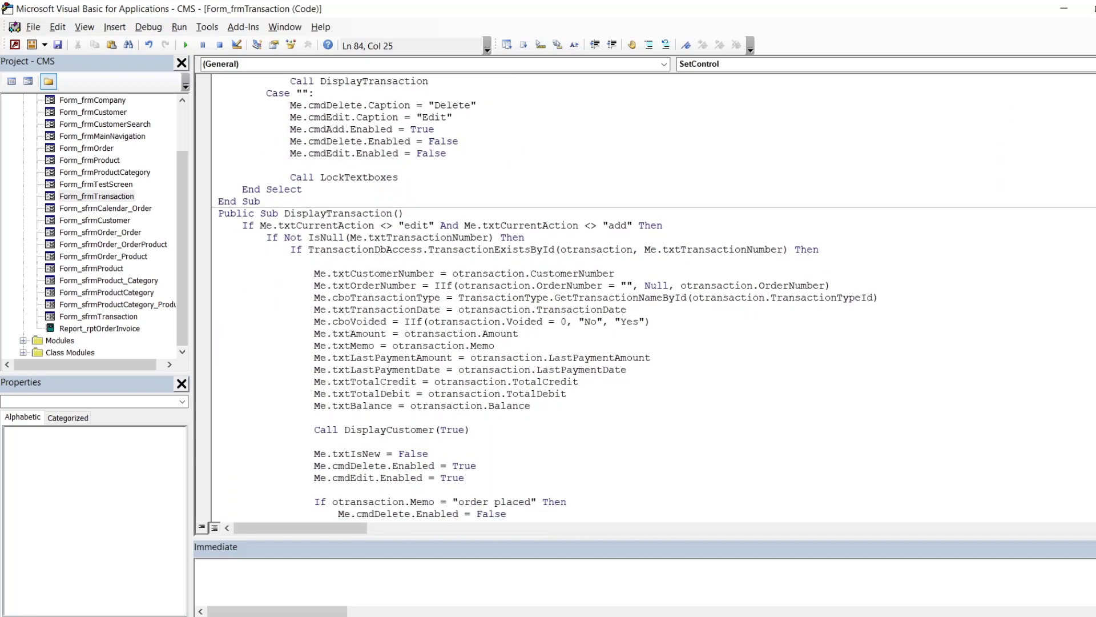
pyautogui.moveTo(534, 407); pyautogui.dragTo(317, 384)
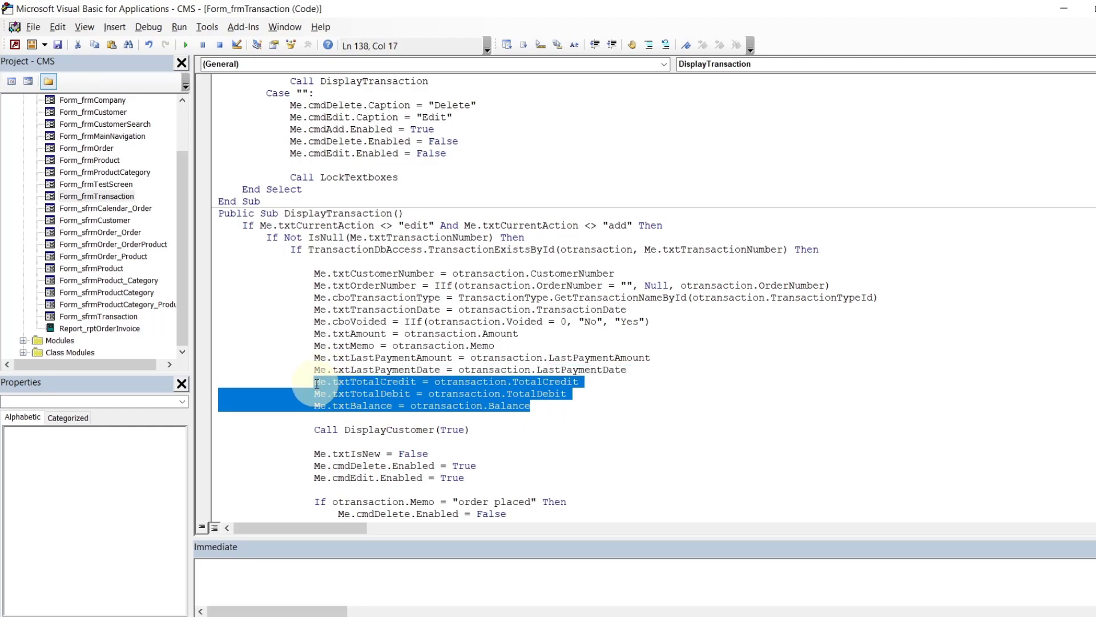
pyautogui.click(541, 345)
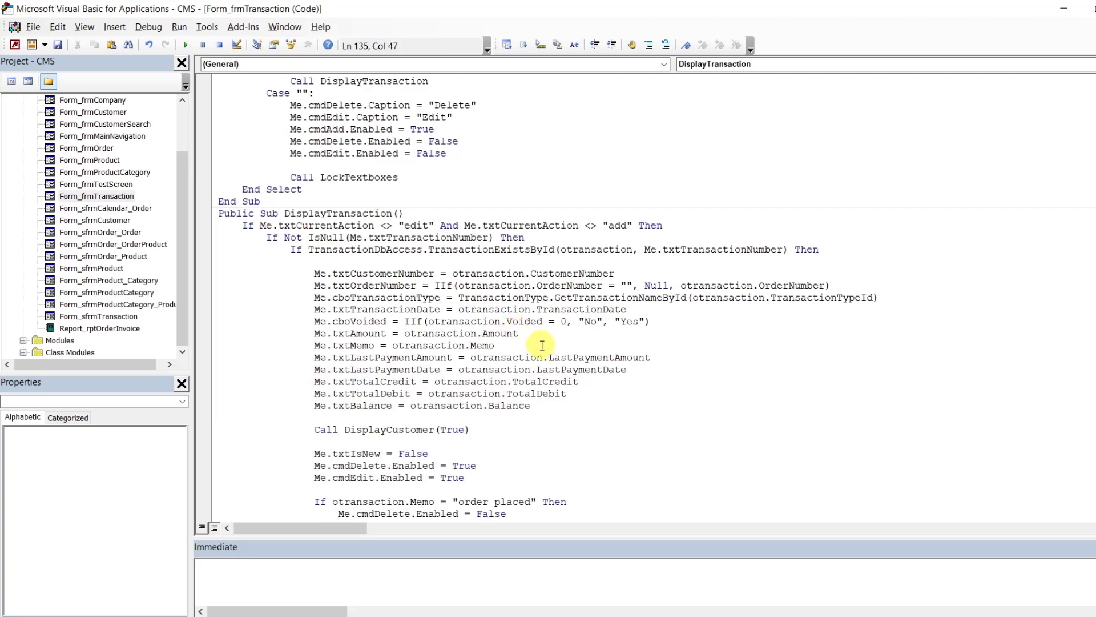
# - Switch to the Access database window, run frmMainNavigation and open its Admin section to show Transaction Management
pyautogui.moveTo(685, 616)
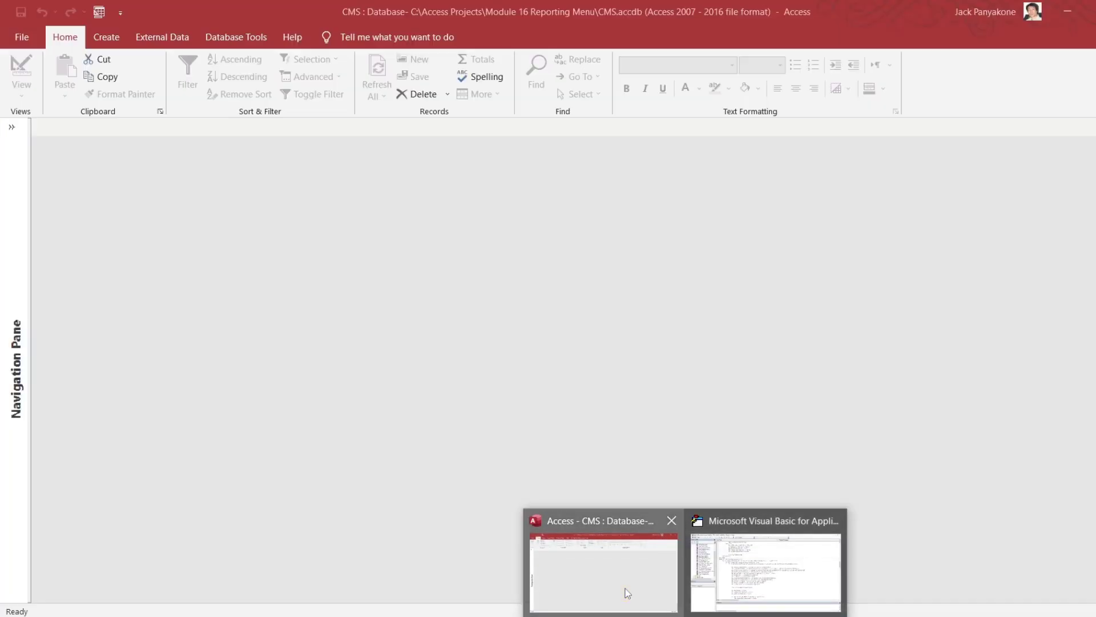
pyautogui.click(625, 591)
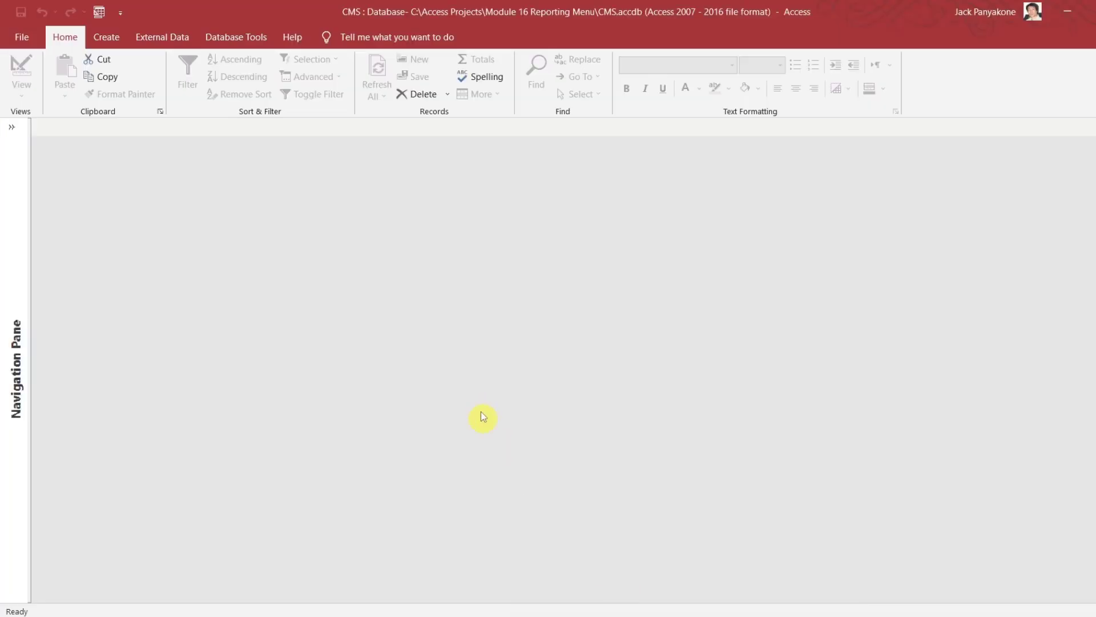
pyautogui.click(12, 128)
pyautogui.doubleClick(69, 316)
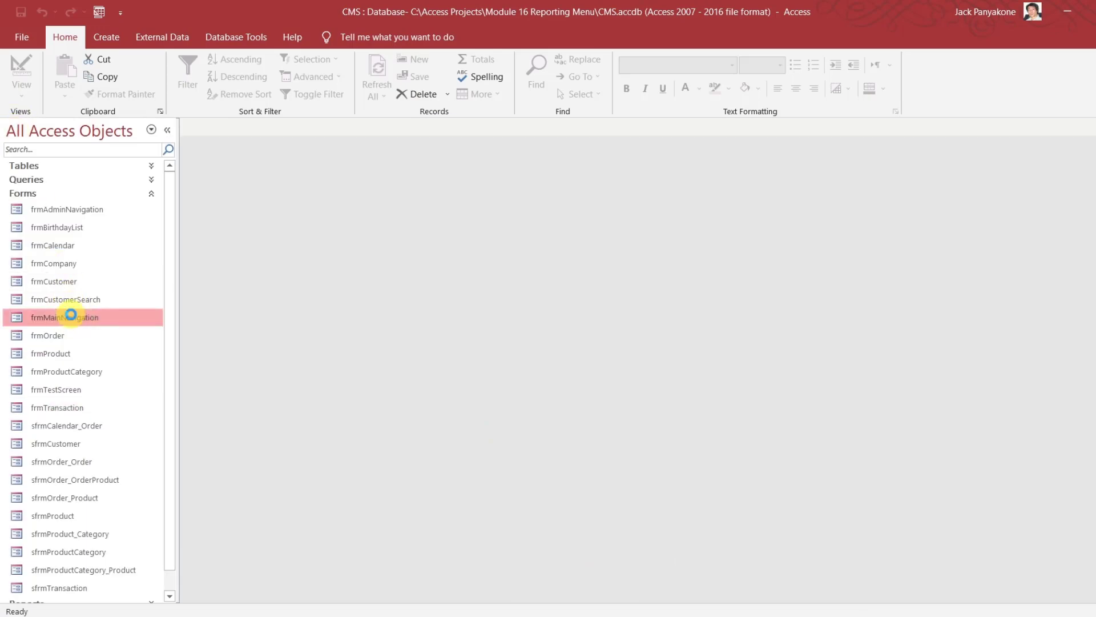
pyautogui.click(40, 102)
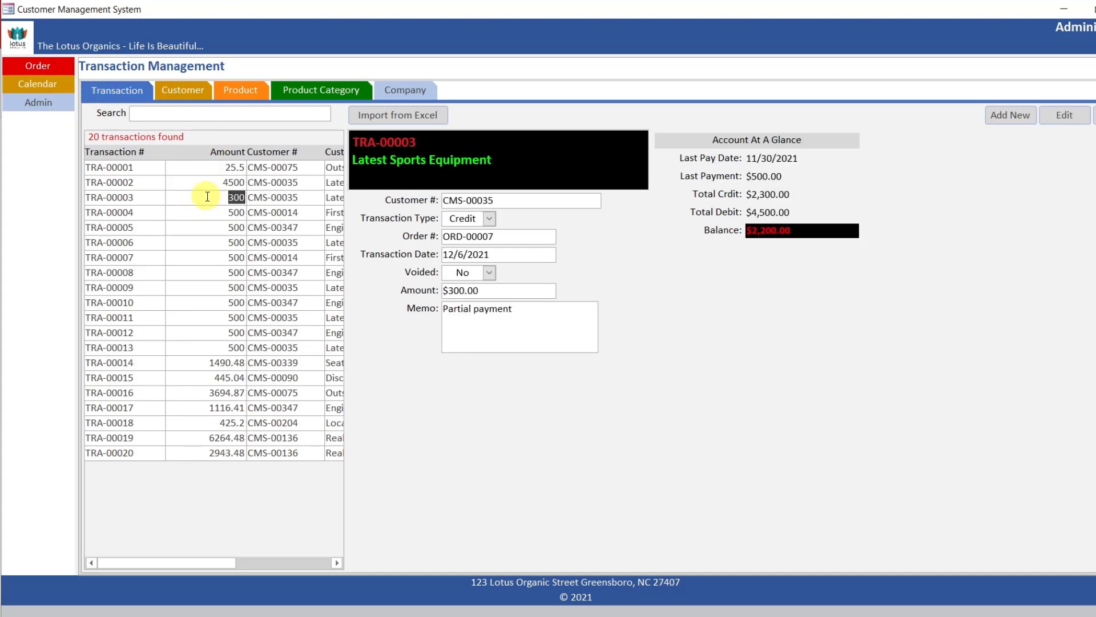
# - Open the fourth and fifth transactions in the list to check their account summaries and balances
pyautogui.click(220, 210)
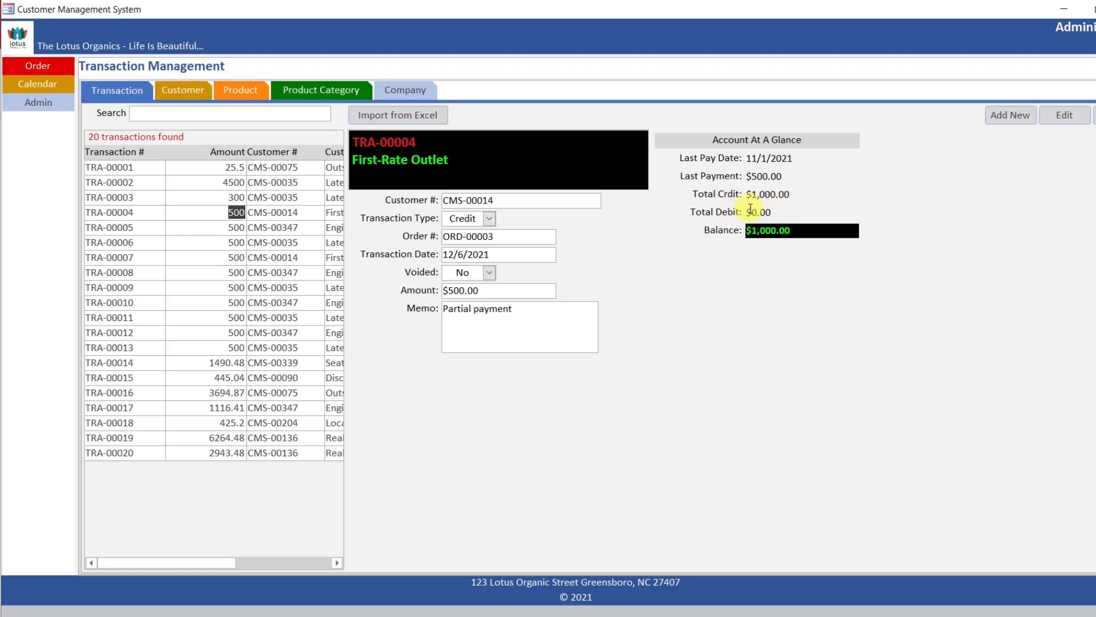
pyautogui.click(233, 226)
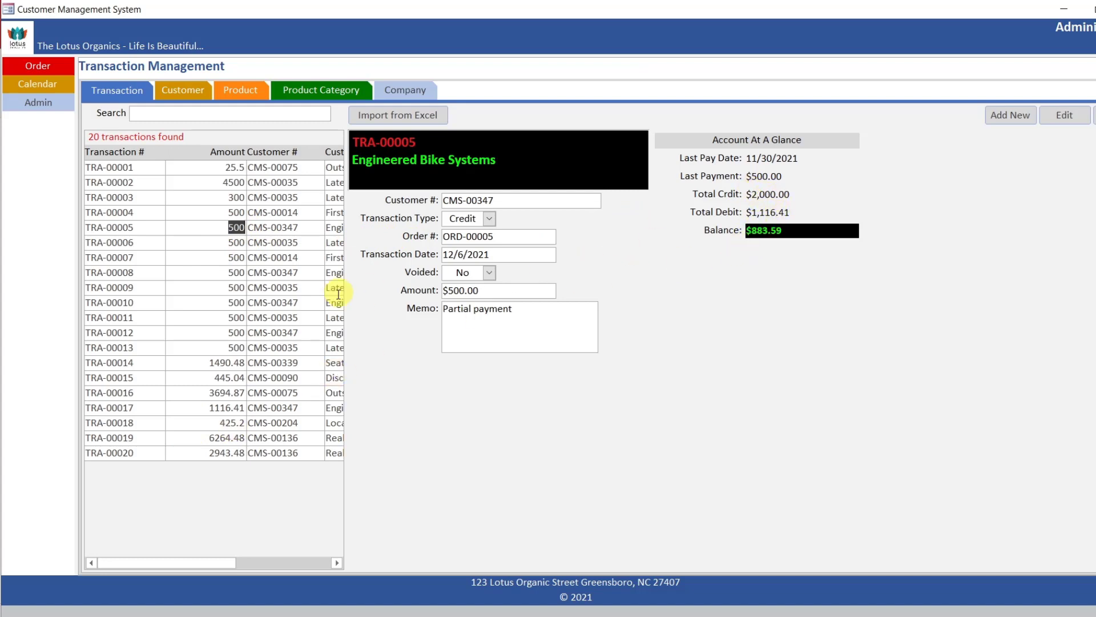
# - Open the sixteenth, seventeenth and eighteenth transactions in turn to check their account summaries
pyautogui.click(226, 393)
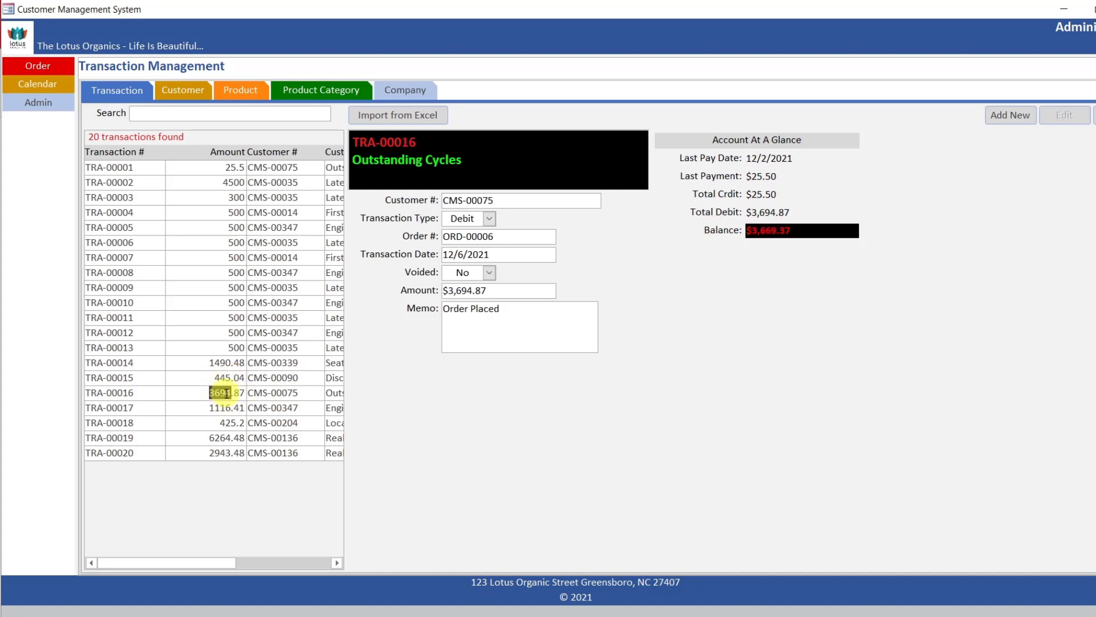
pyautogui.click(225, 406)
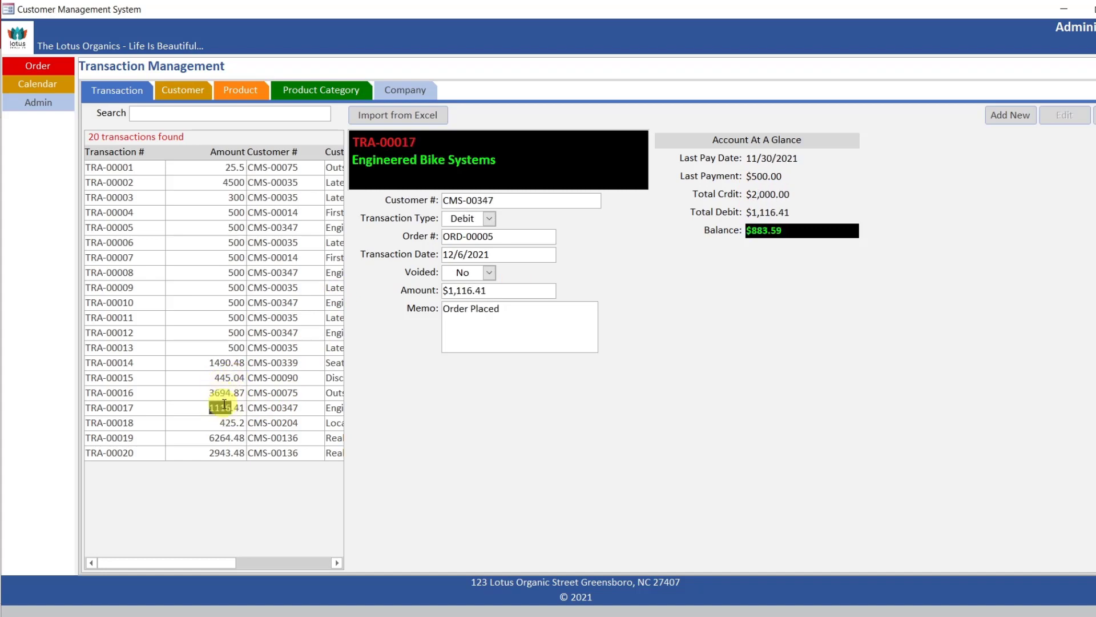
pyautogui.click(223, 421)
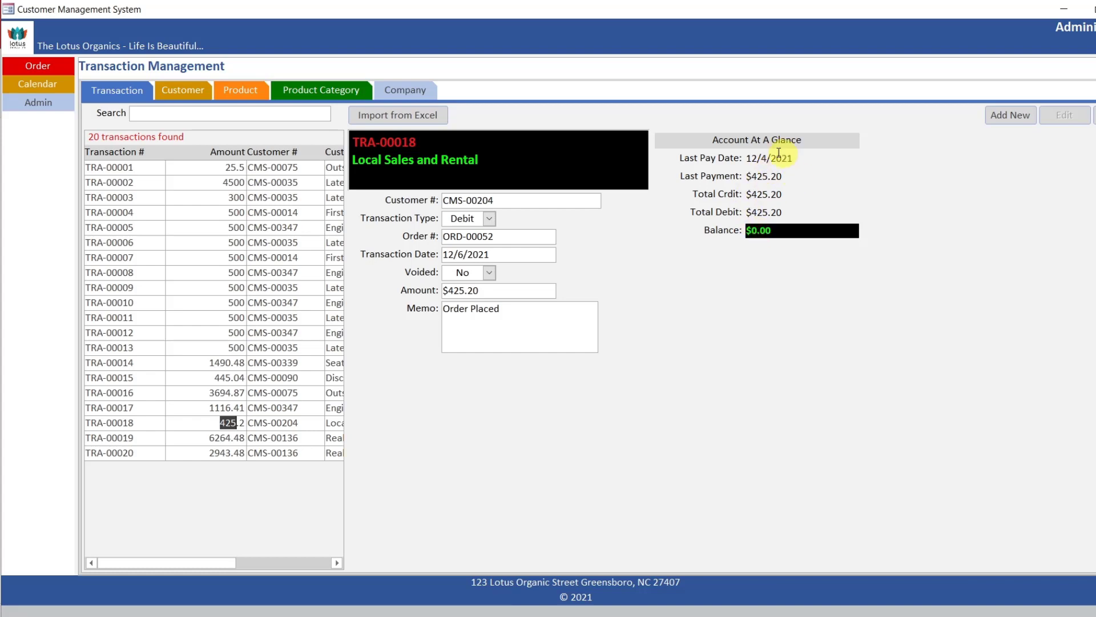
# - Search by the Local Sales and Rental customer number and open its credit and debit transactions to compare their dates with the last pay date
pyautogui.click(269, 115)
pyautogui.write('20')
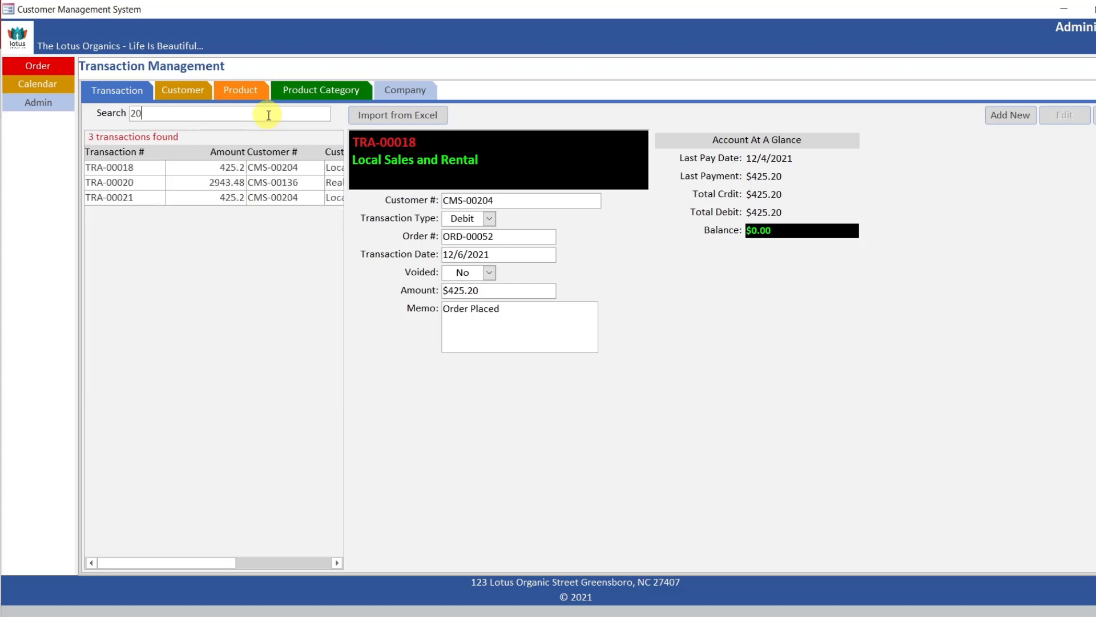
pyautogui.write('4')
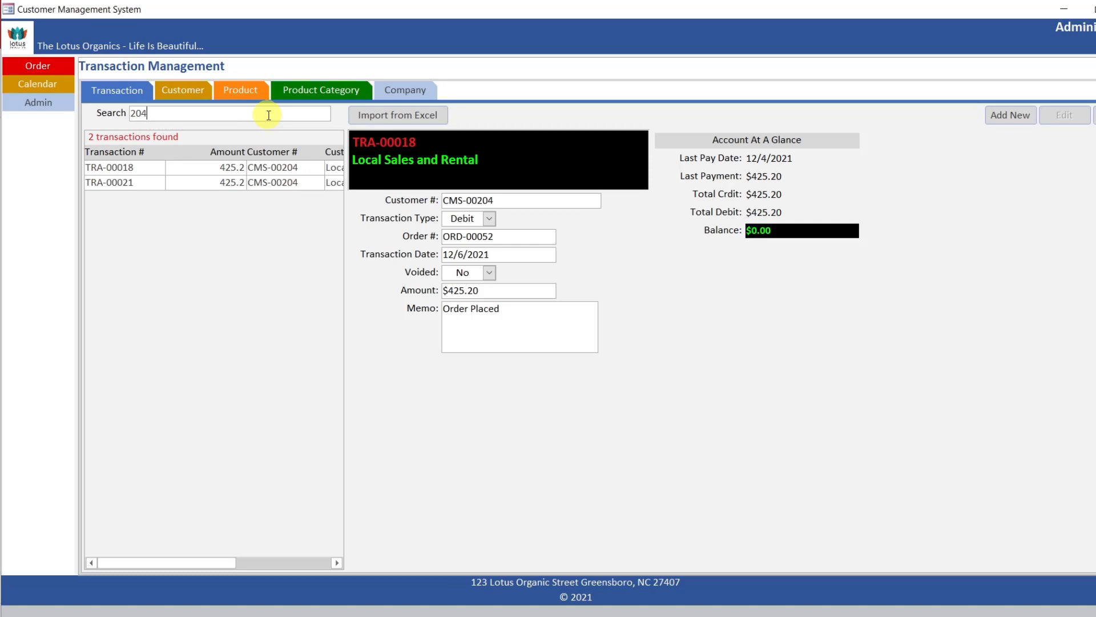
pyautogui.doubleClick(208, 182)
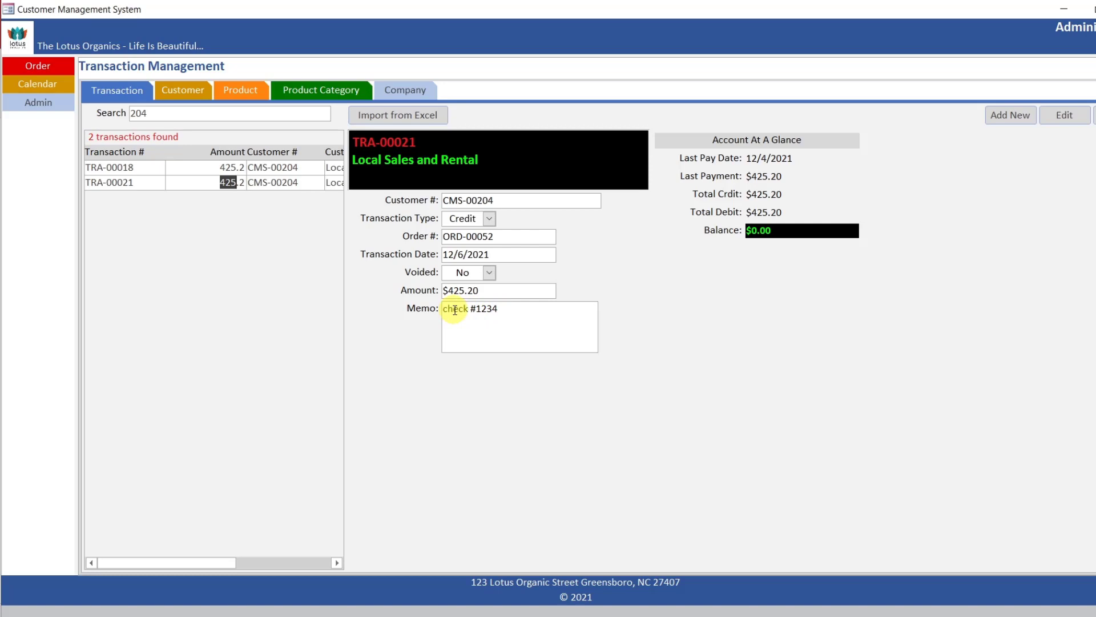
pyautogui.click(201, 170)
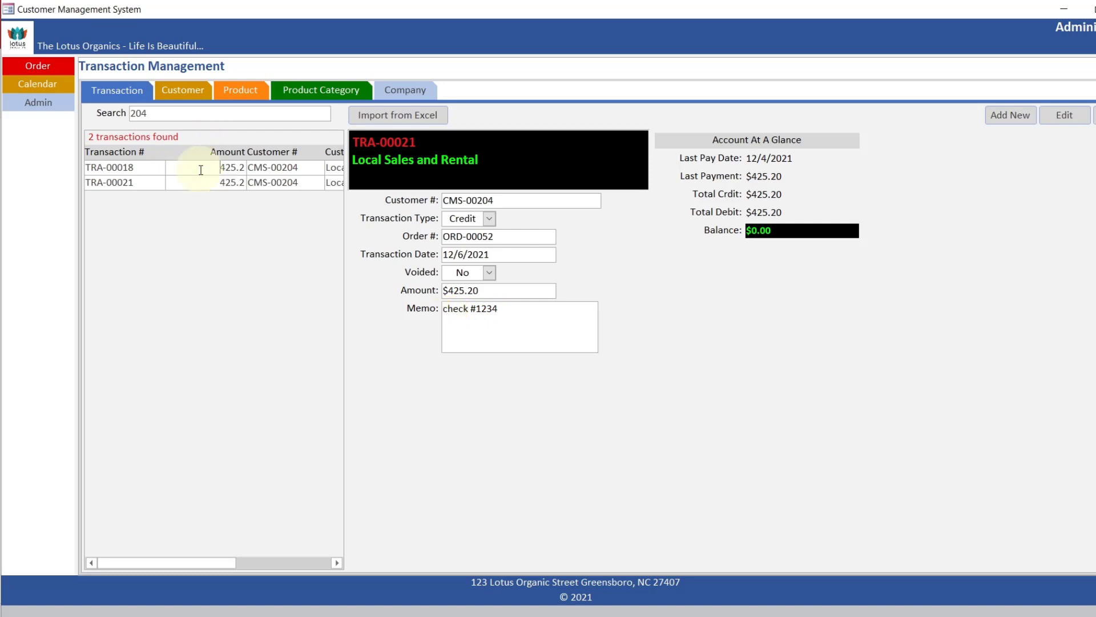
pyautogui.doubleClick(199, 168)
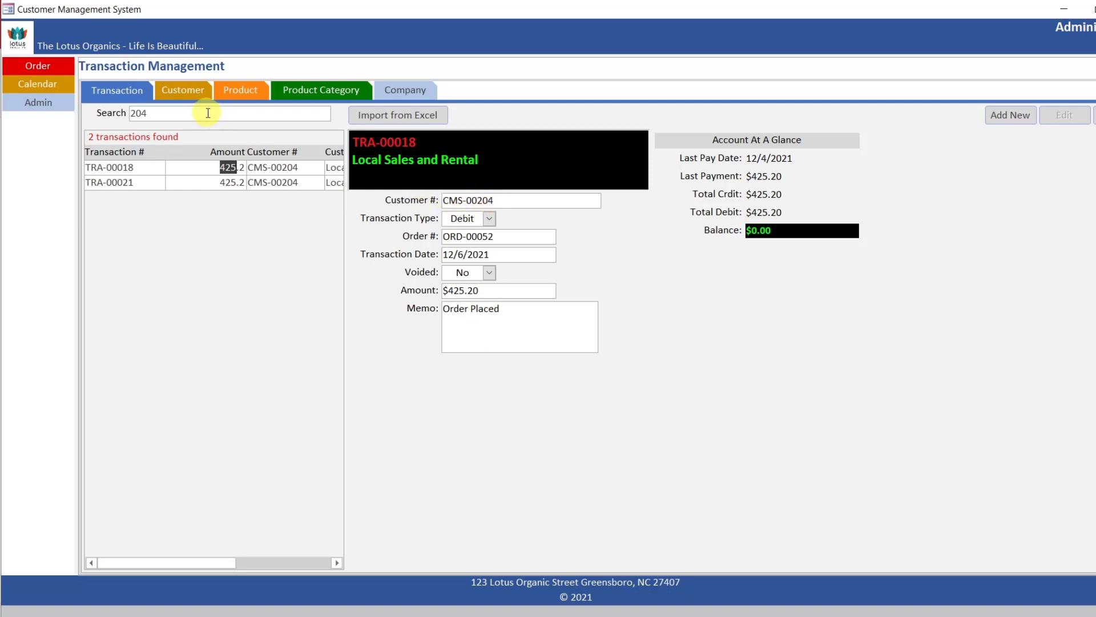
# - Clear the search and open the nineteenth back through the fourteenth transactions to compare their transaction dates
pyautogui.press('BackSpace')
pyautogui.press('BackSpace')
pyautogui.press('BackSpace')
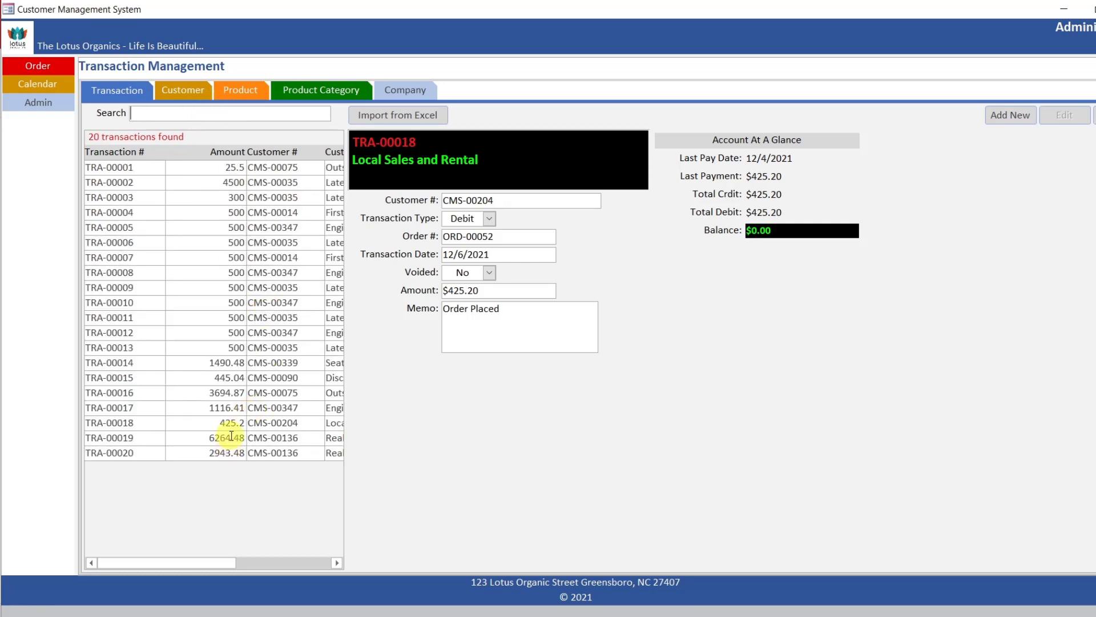
pyautogui.moveTo(210, 438); pyautogui.dragTo(231, 437)
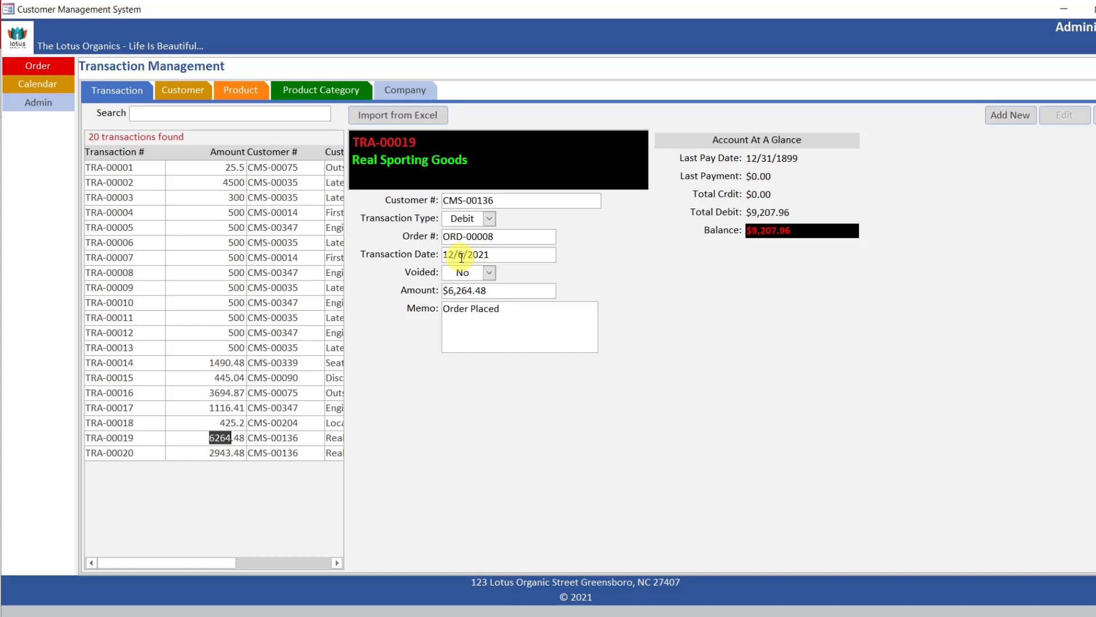
pyautogui.doubleClick(217, 424)
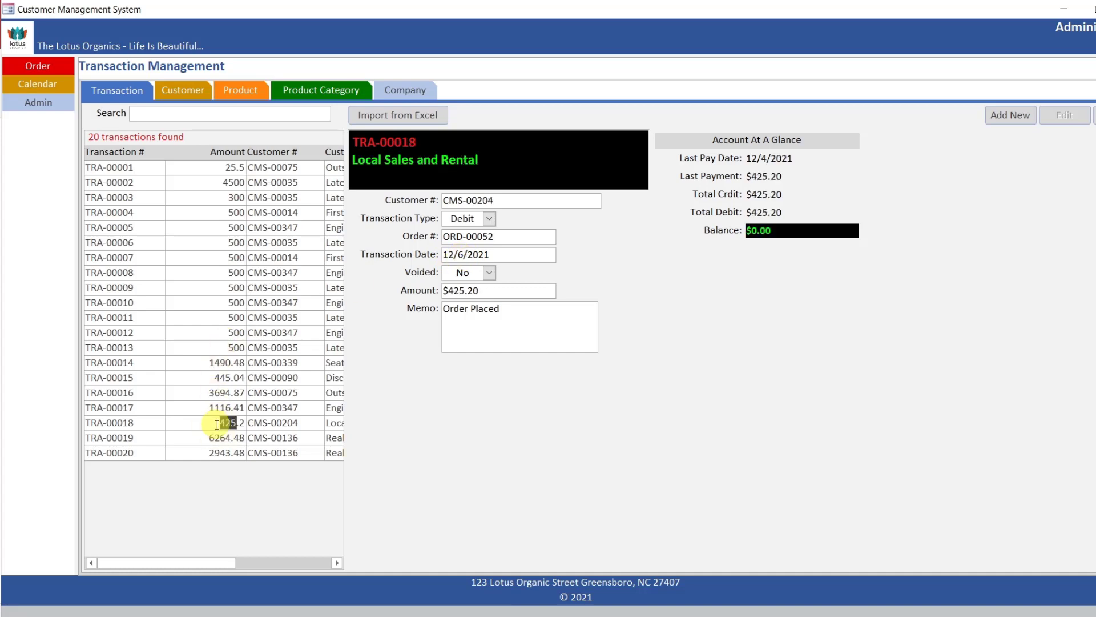
pyautogui.click(222, 408)
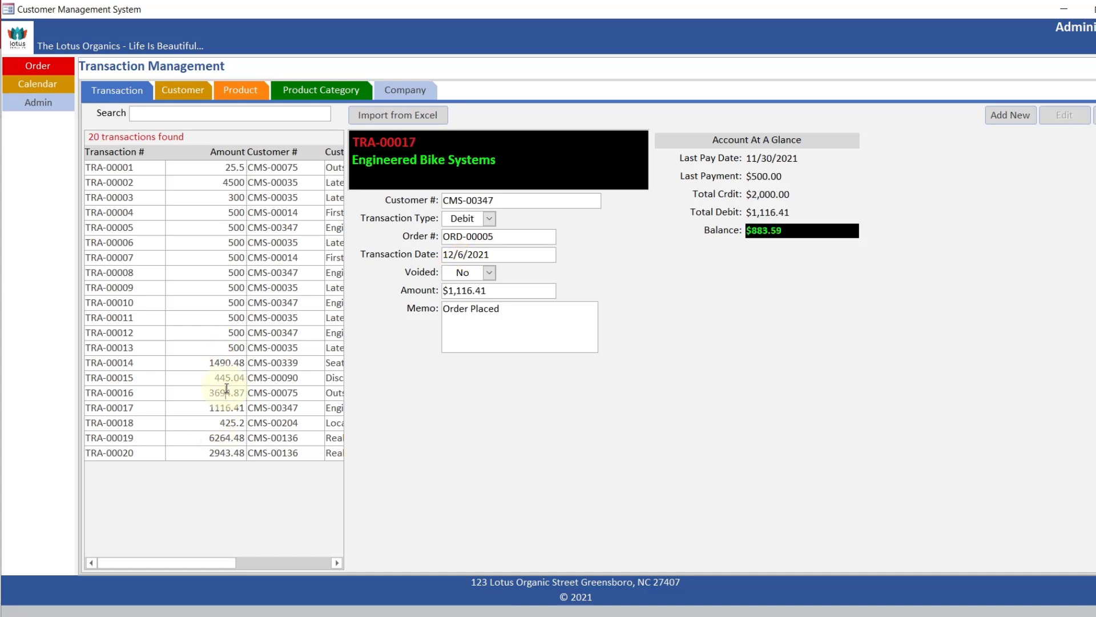
pyautogui.doubleClick(226, 391)
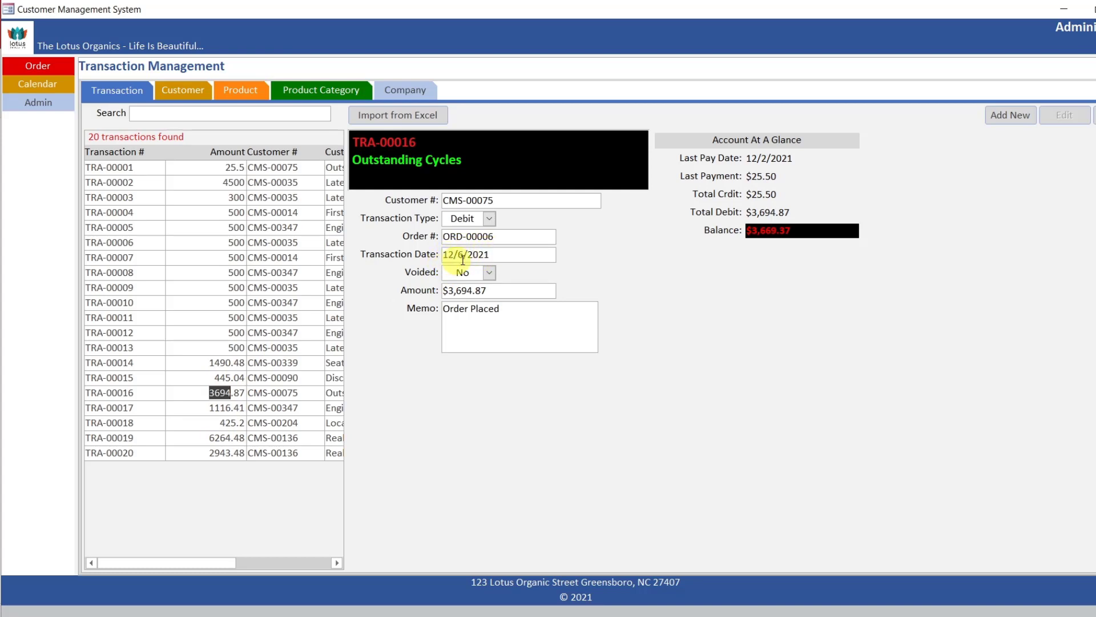
pyautogui.doubleClick(220, 377)
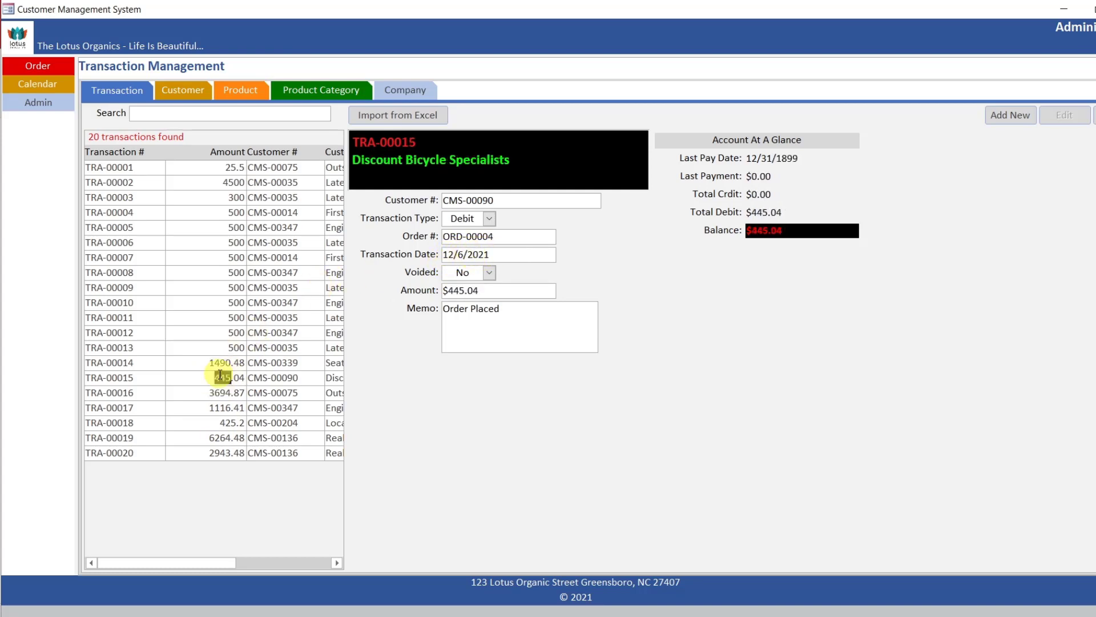
pyautogui.doubleClick(220, 361)
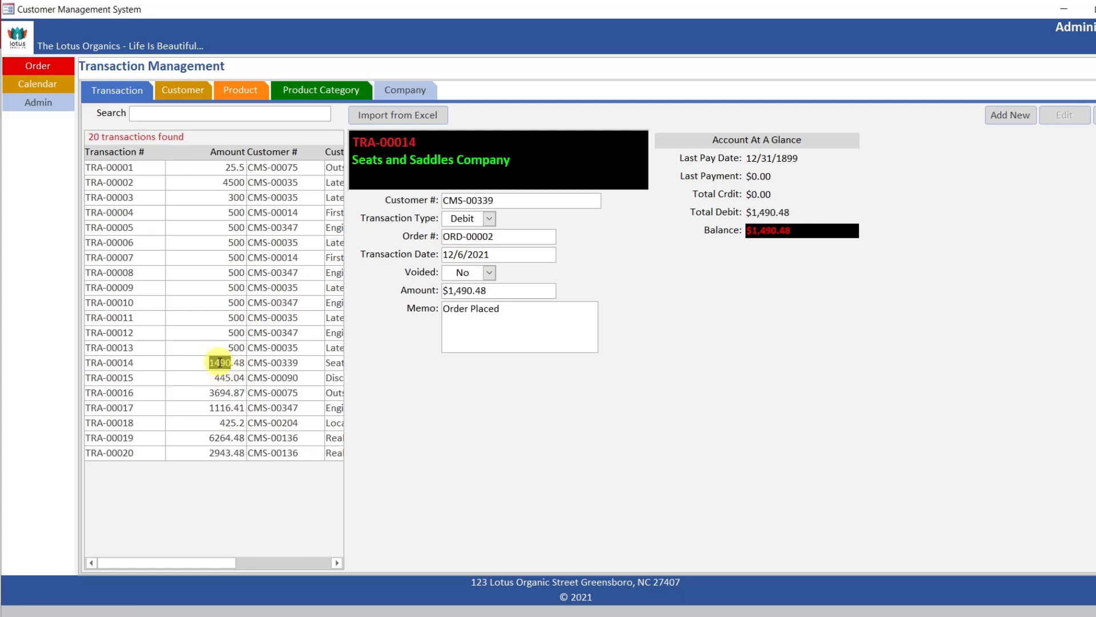
# - Search by the Local Sales and Rental customer number again and open its credit transaction to recheck the transaction date
pyautogui.click(196, 113)
pyautogui.write('204')
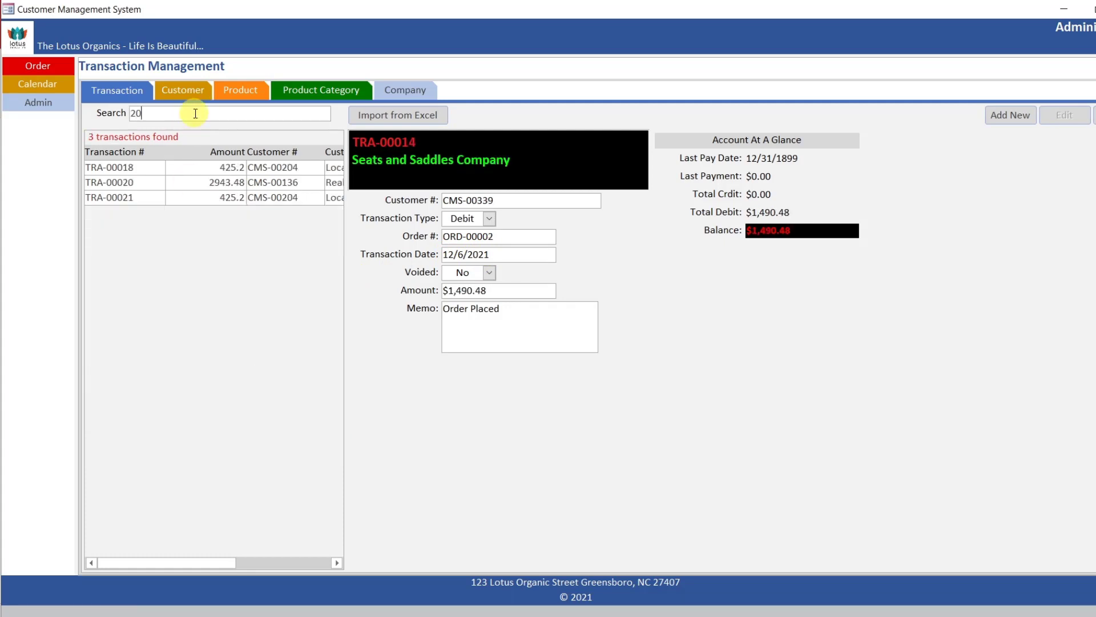
pyautogui.click(203, 169)
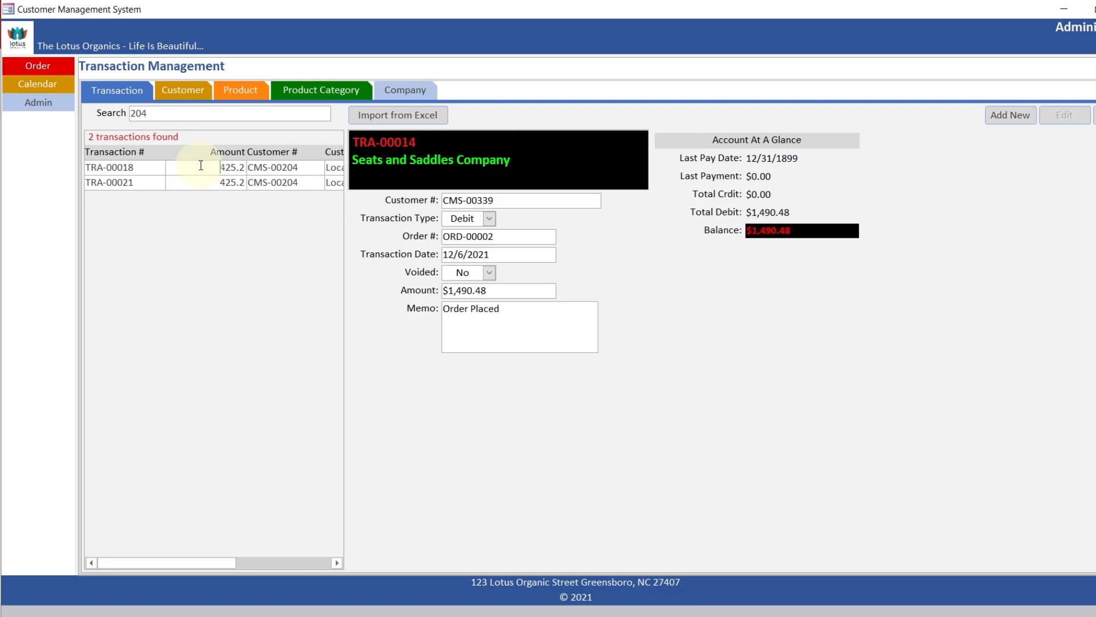
pyautogui.click(195, 181)
pyautogui.doubleClick(195, 181)
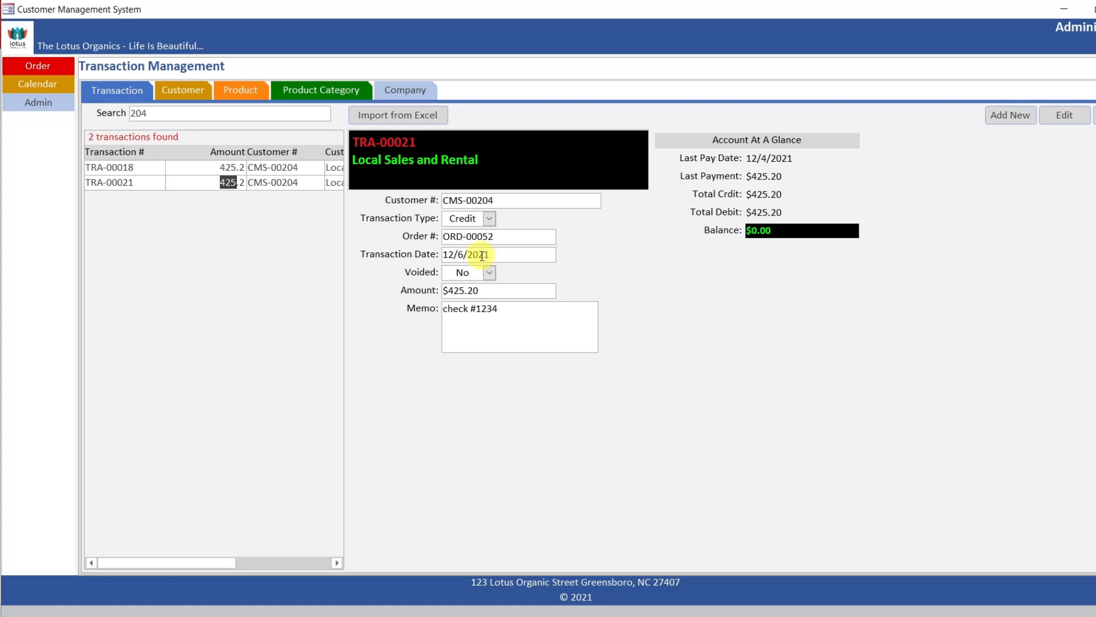
# - Switch to the VBA editor, open the TransactionDbAccess module and locate the TransactionExistsById function
pyautogui.moveTo(693, 616)
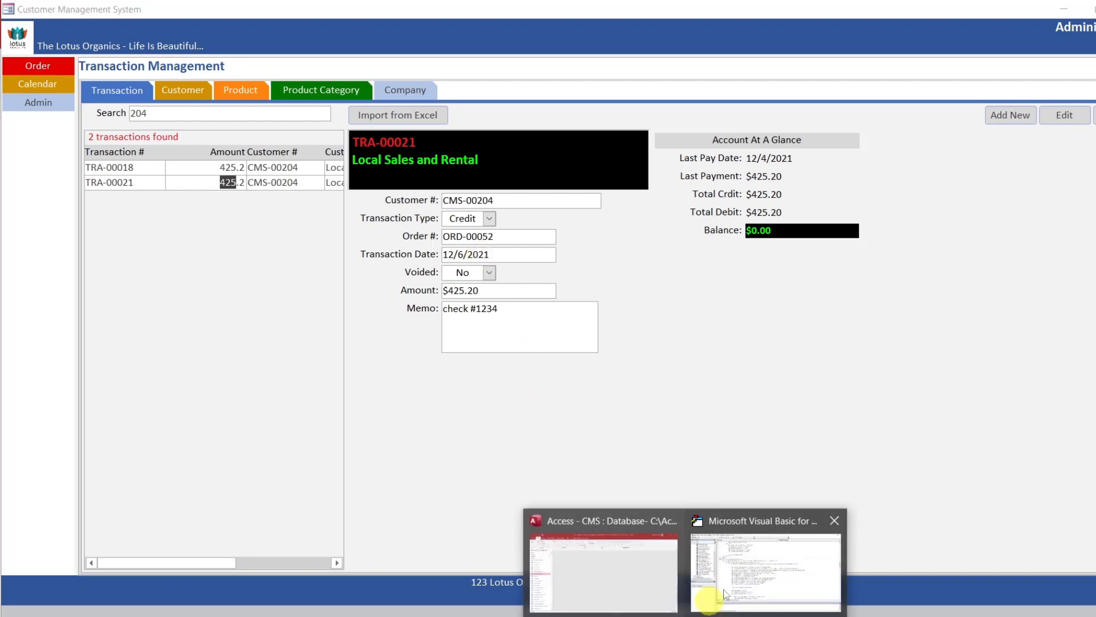
pyautogui.click(758, 571)
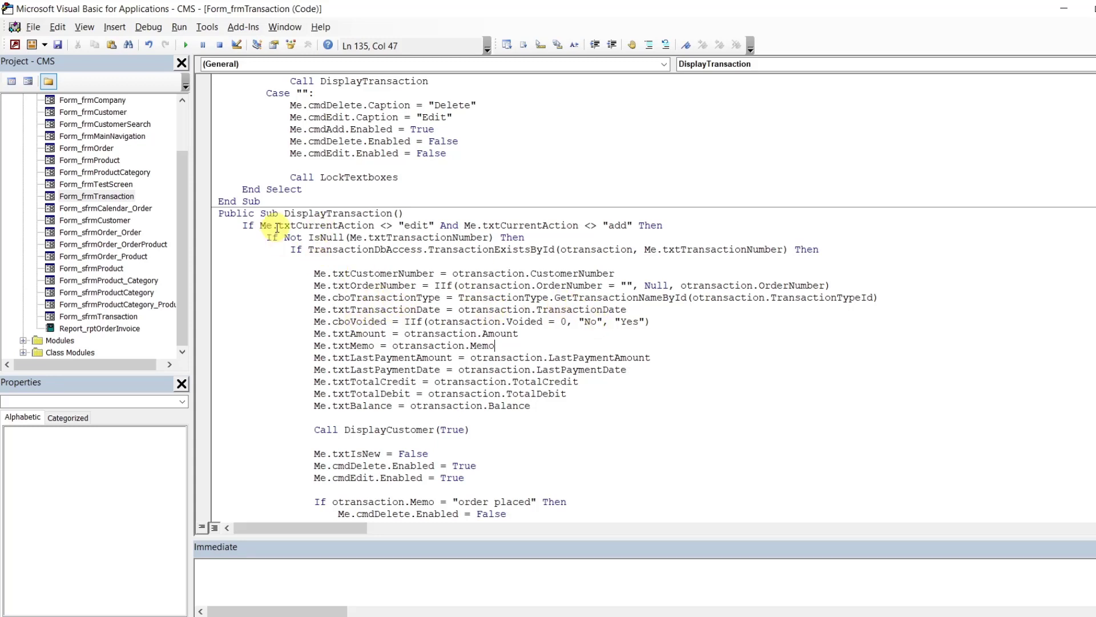
pyautogui.click(24, 340)
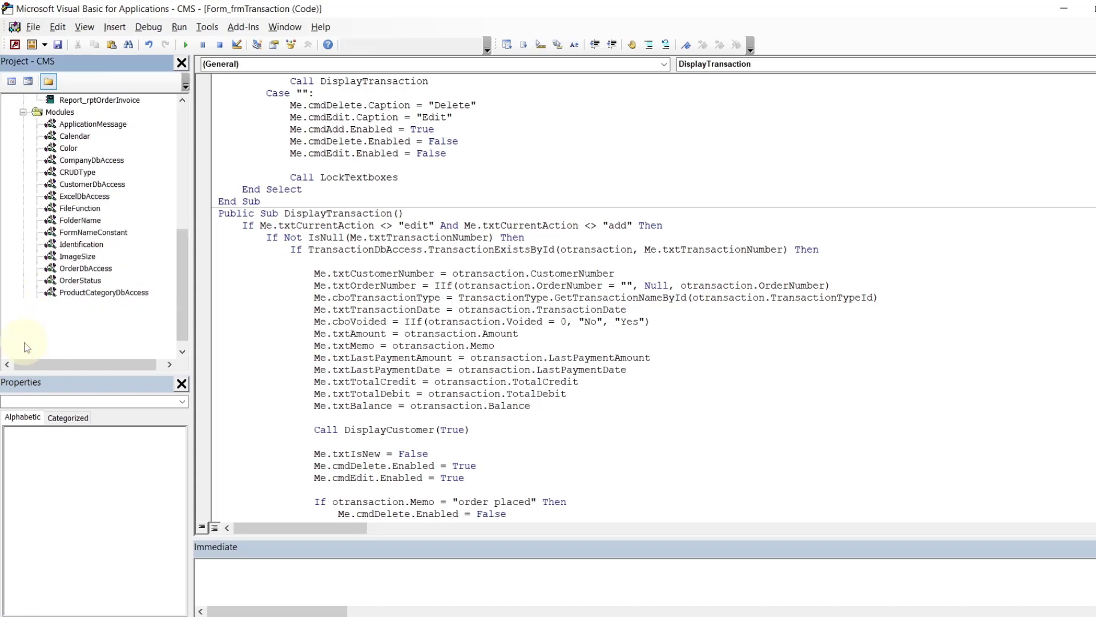
pyautogui.moveTo(179, 293); pyautogui.dragTo(179, 309)
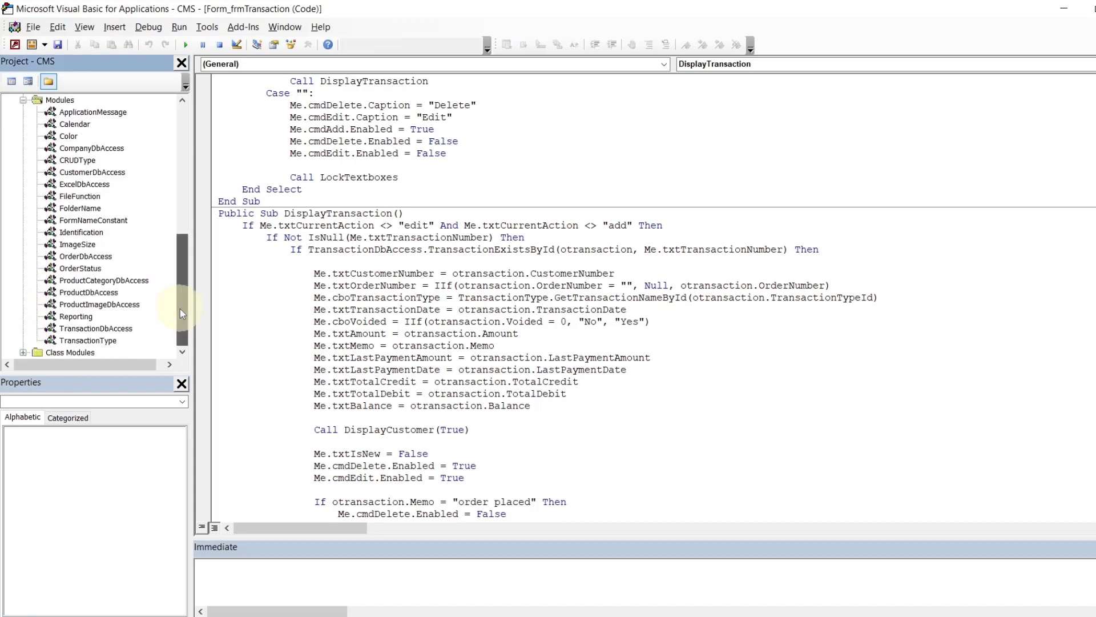
pyautogui.doubleClick(91, 329)
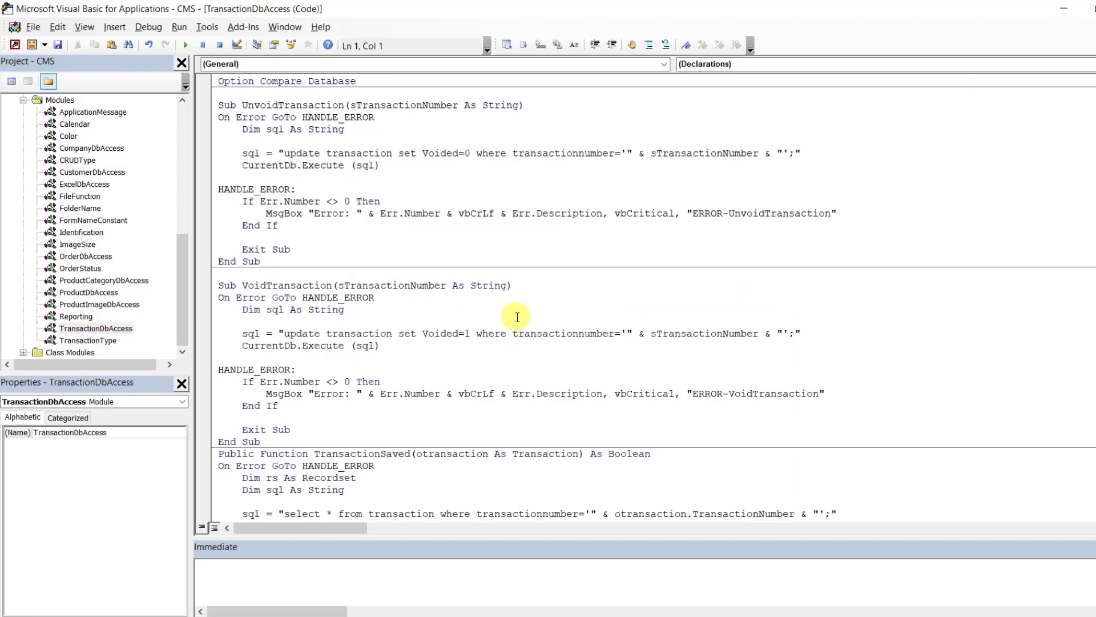
pyautogui.scroll(-20, 1013, 181)
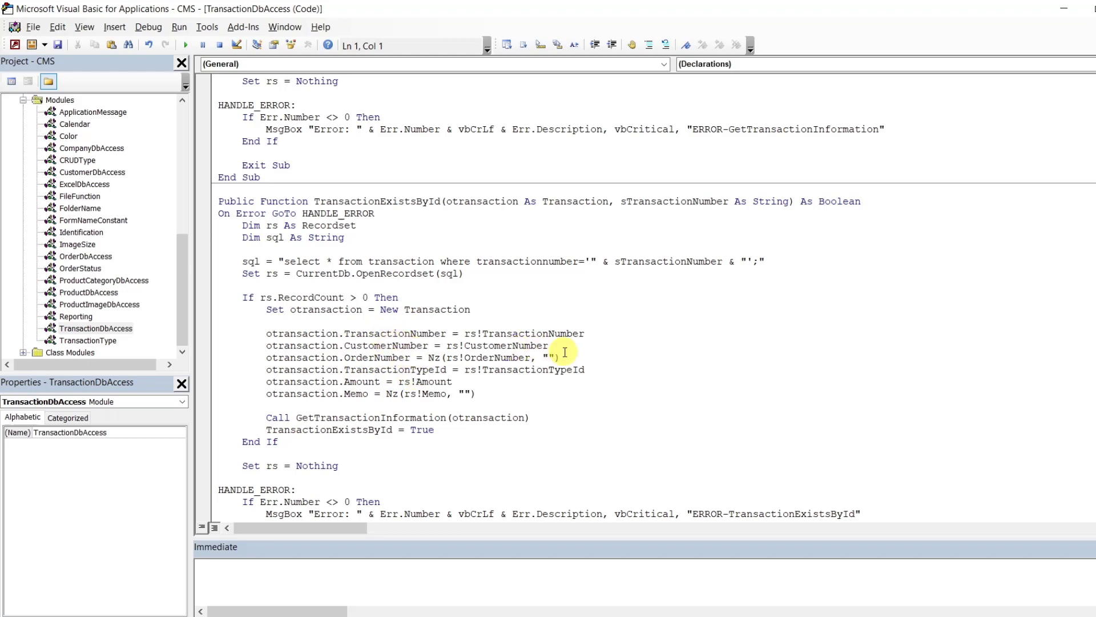
# - In TransactionExistsById, add the line otransaction.TransactionDate=rs!transactiondate below the TransactionTypeId assignment
pyautogui.click(620, 370)
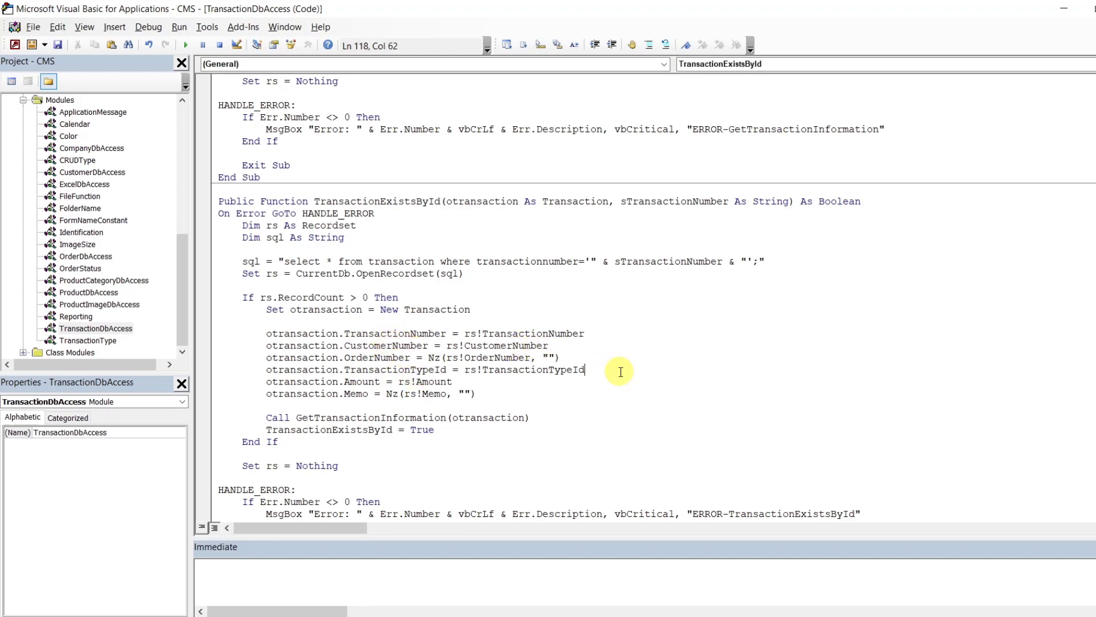
pyautogui.press('Return')
pyautogui.write('otra')
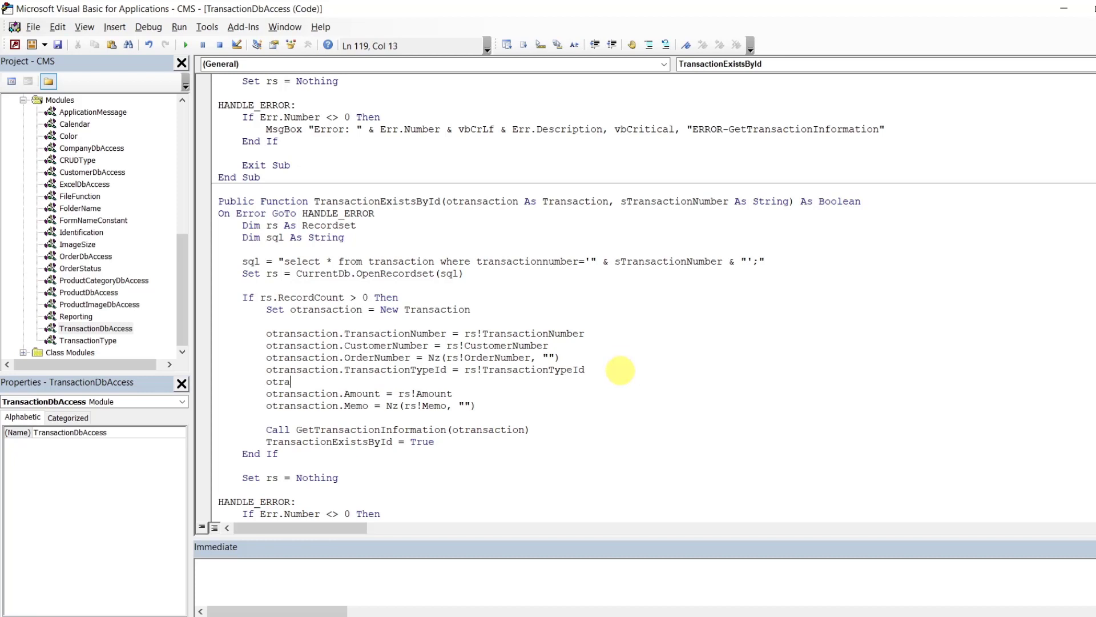
pyautogui.write('nsaction.d')
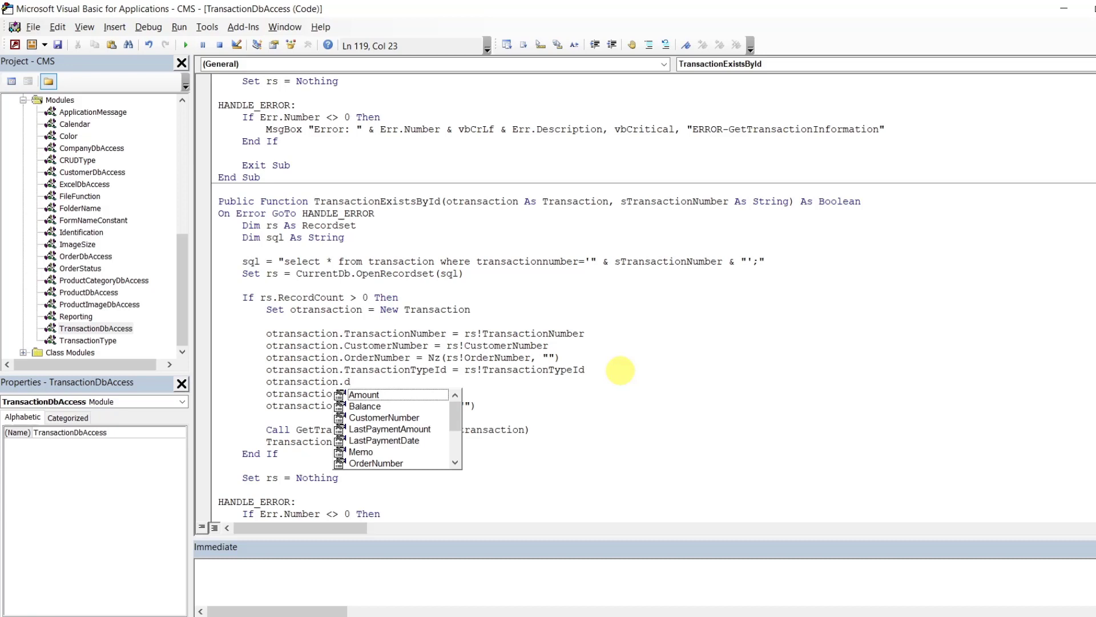
pyautogui.press('BackSpace')
pyautogui.write('t')
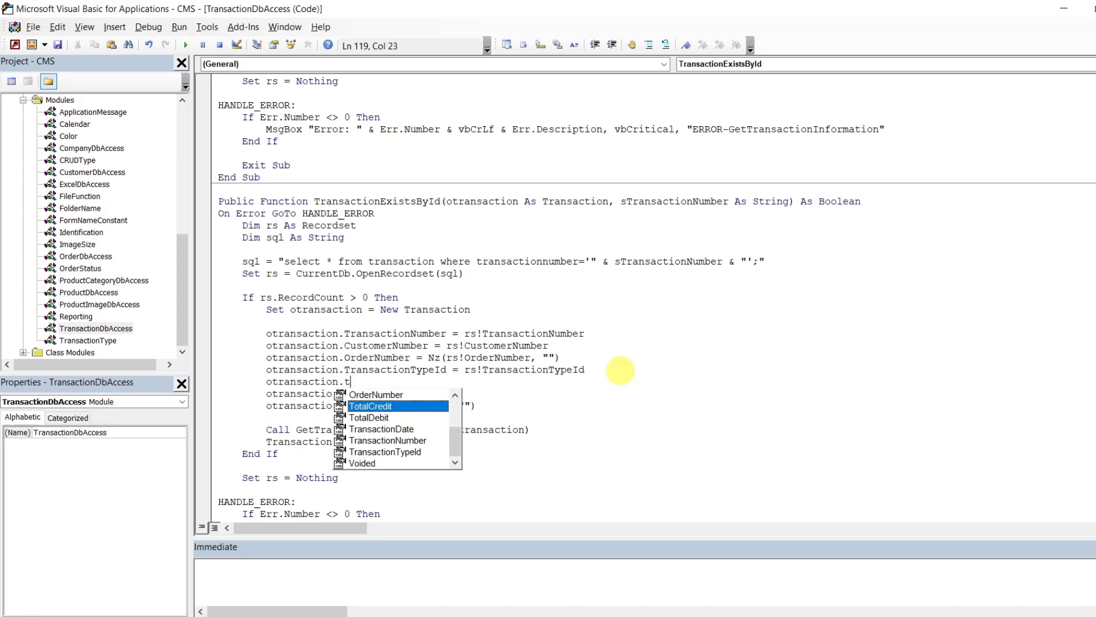
pyautogui.press('Down')
pyautogui.press('Down')
pyautogui.press('Tab')
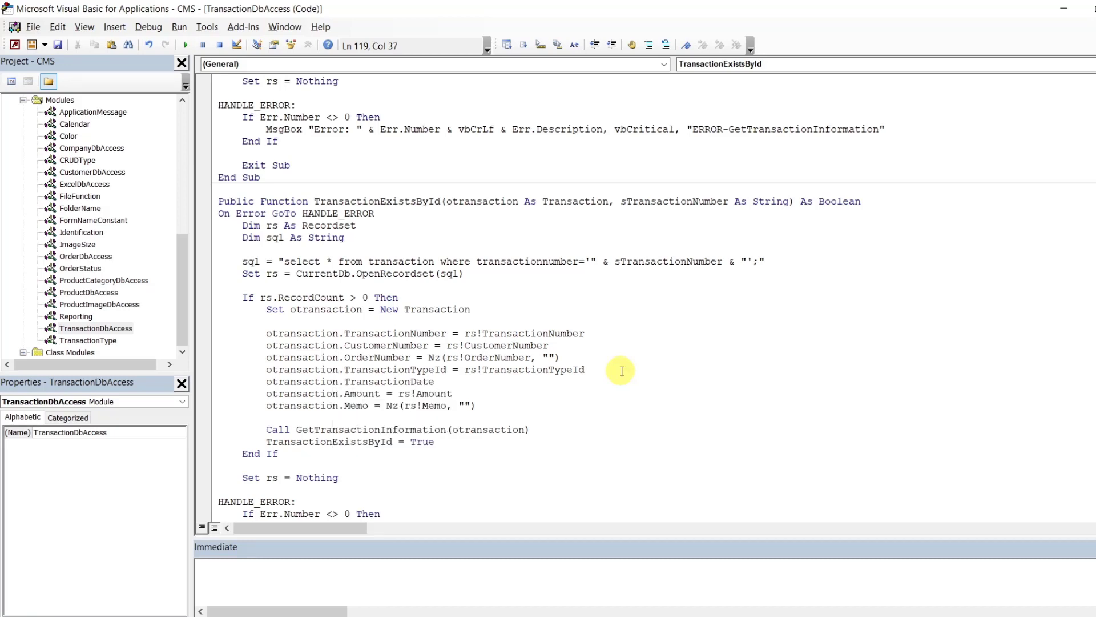
pyautogui.write('=rs!transactiondate')
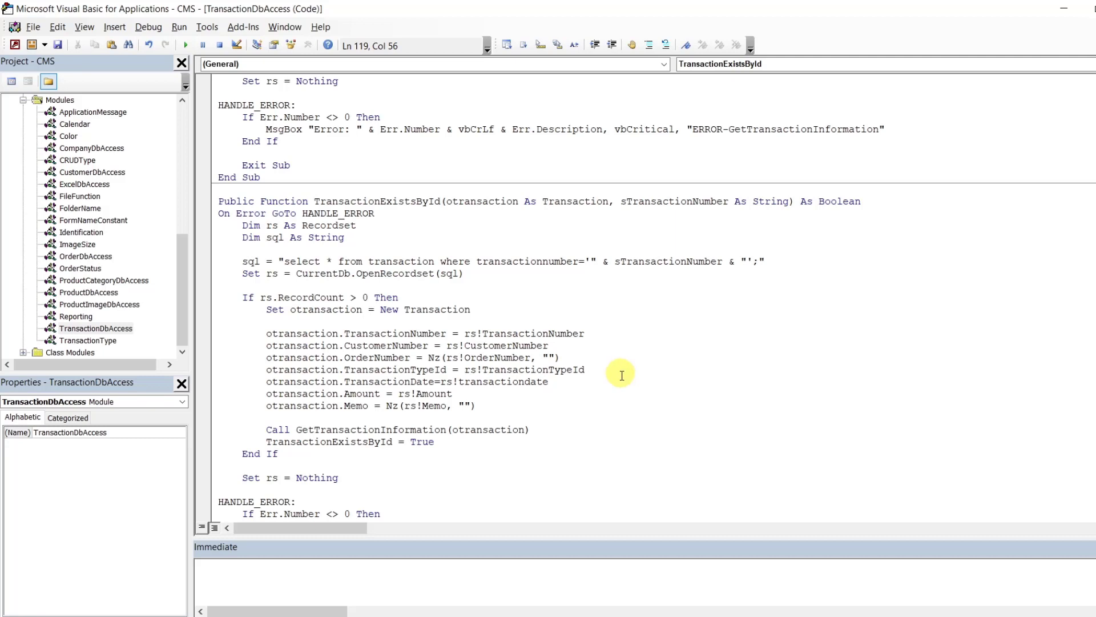
# - Expand the class modules, and examine how the TransactionSaved function in TransactionDbAccess assigns the TransactionDate field
pyautogui.click(23, 353)
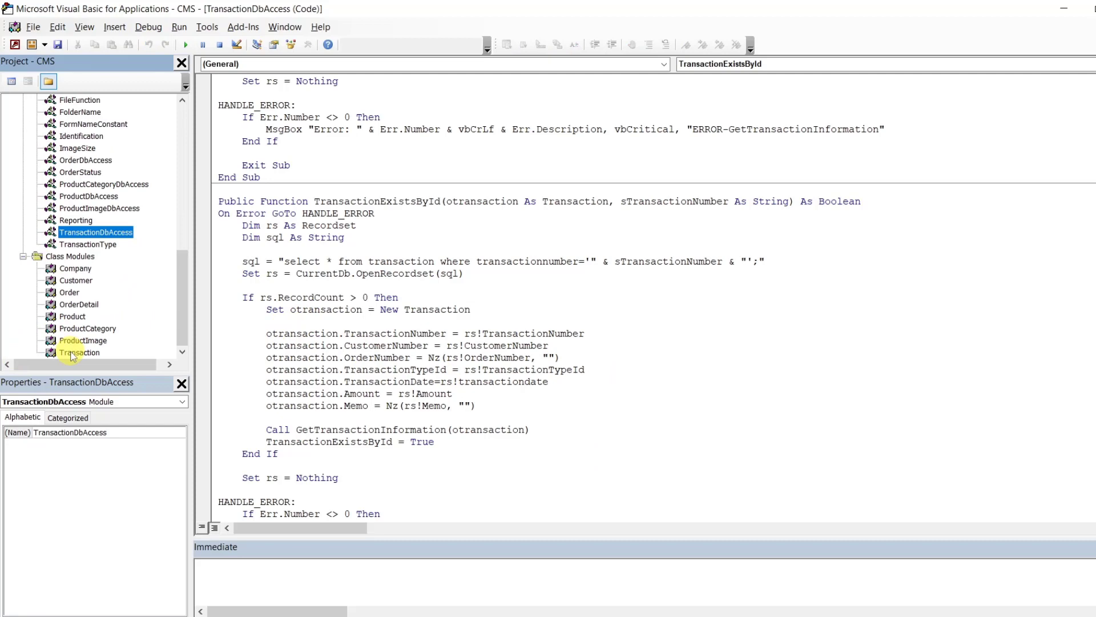
pyautogui.scroll(-6, 654, 297)
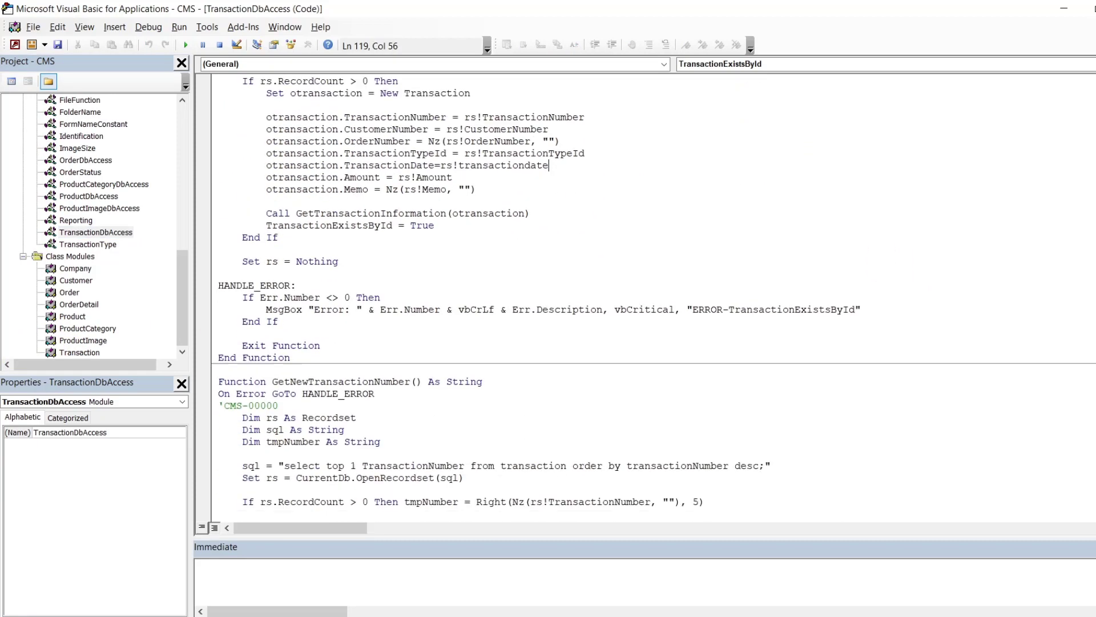
pyautogui.scroll(-6, 653, 297)
pyautogui.scroll(19, 654, 297)
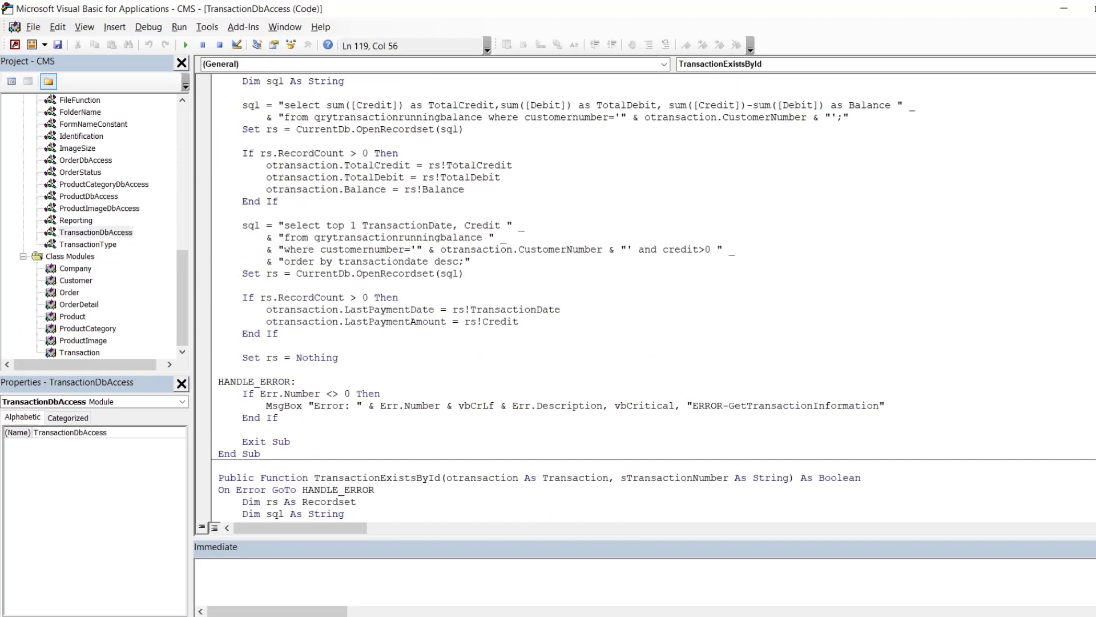
pyautogui.scroll(12, 654, 296)
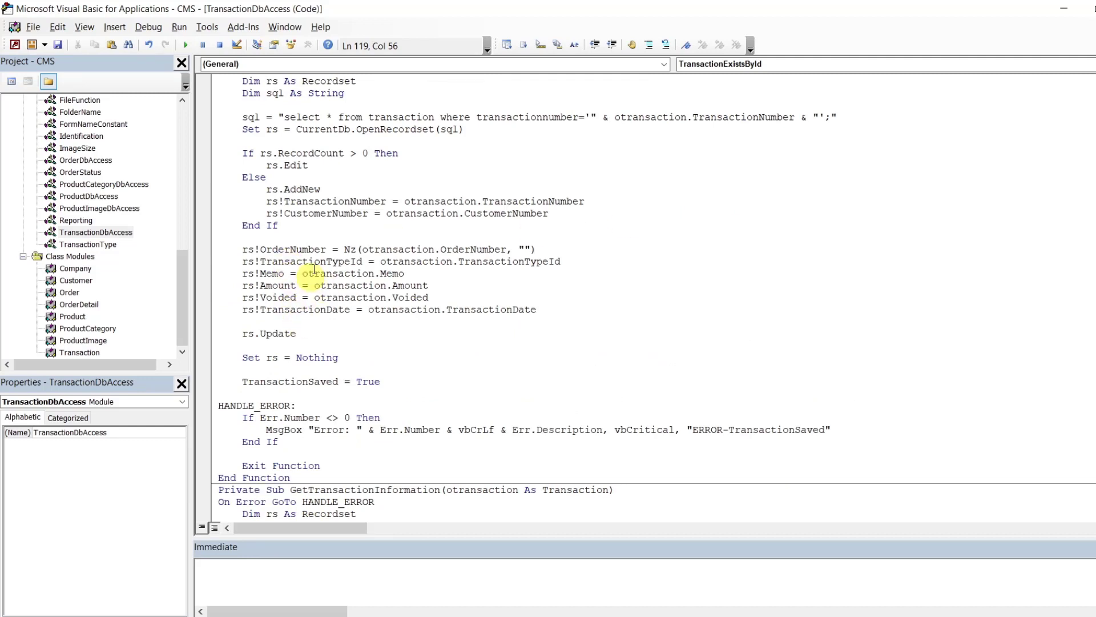
pyautogui.doubleClick(305, 310)
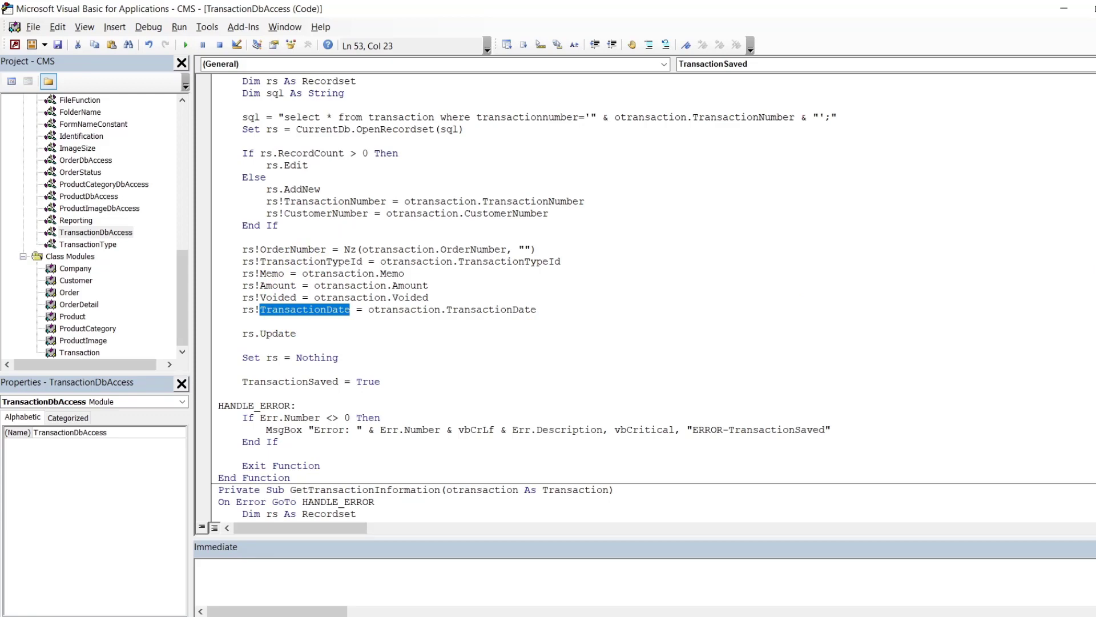
# - In the TransactionExistsById function, add the line otransaction.Voided = rs!Voided below the Memo assignment
pyautogui.scroll(-20, 654, 291)
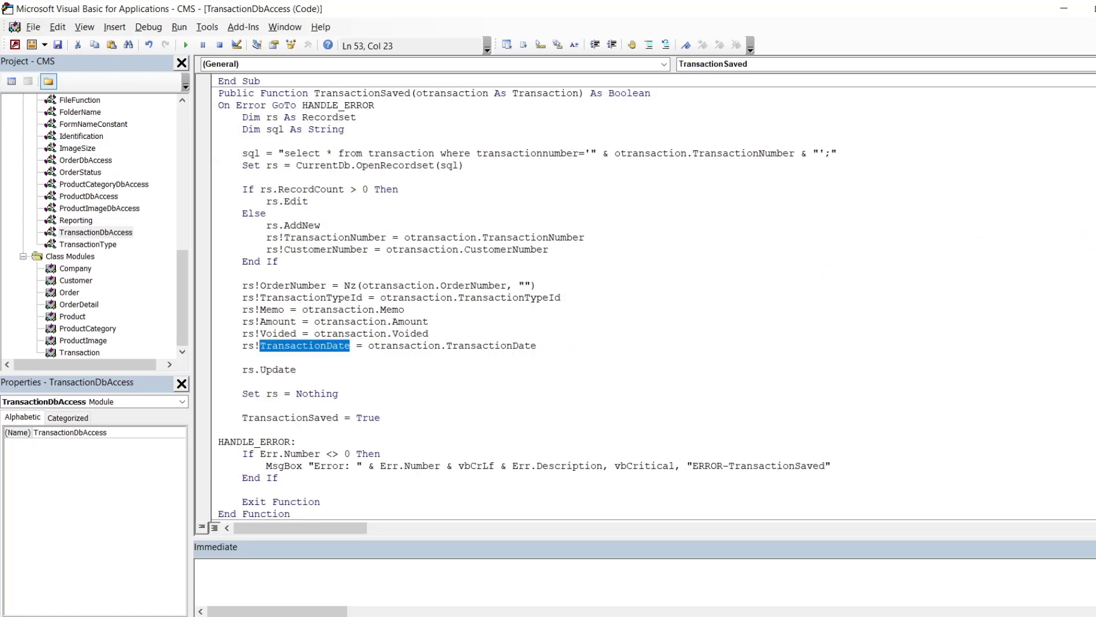
pyautogui.scroll(-18, 654, 298)
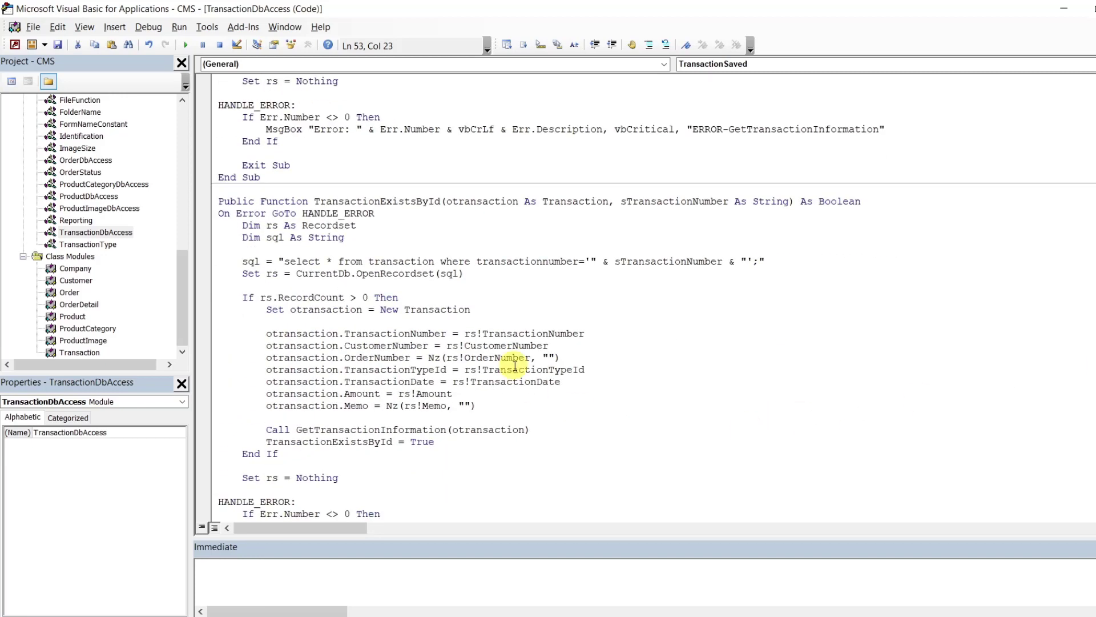
pyautogui.click(504, 410)
pyautogui.press('Return')
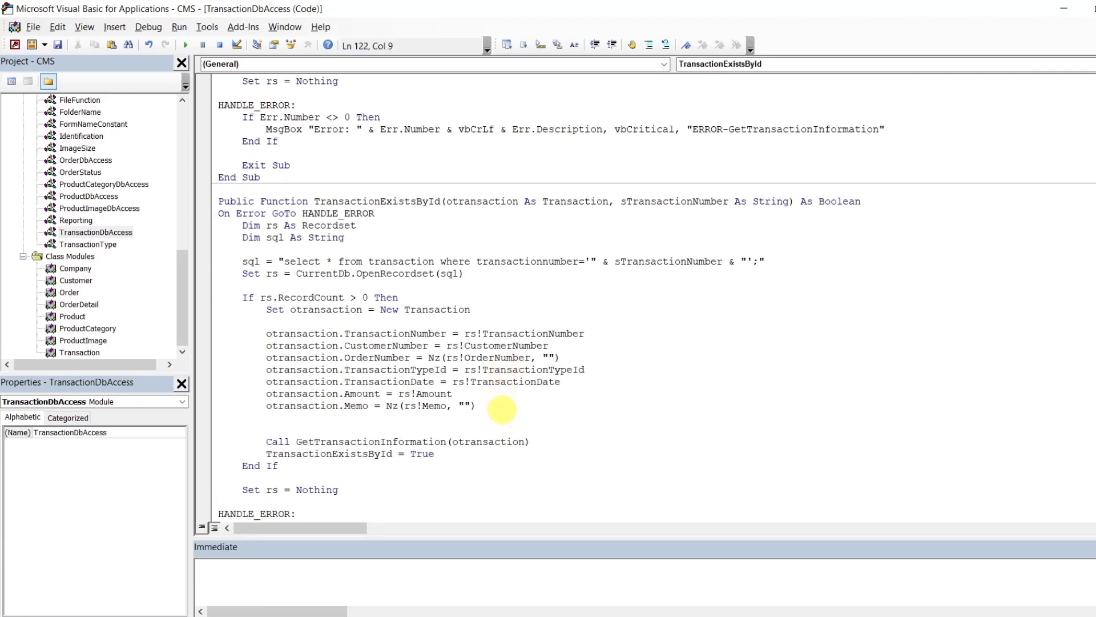
pyautogui.write('otransaction.Voided=')
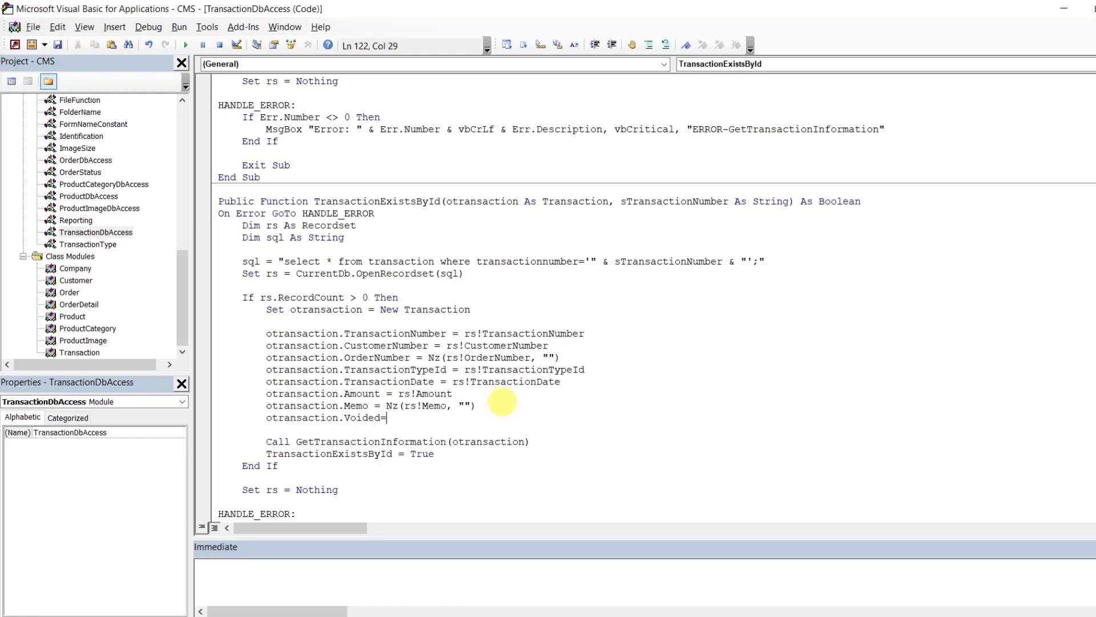
pyautogui.write('rs!voided')
pyautogui.press('Down')
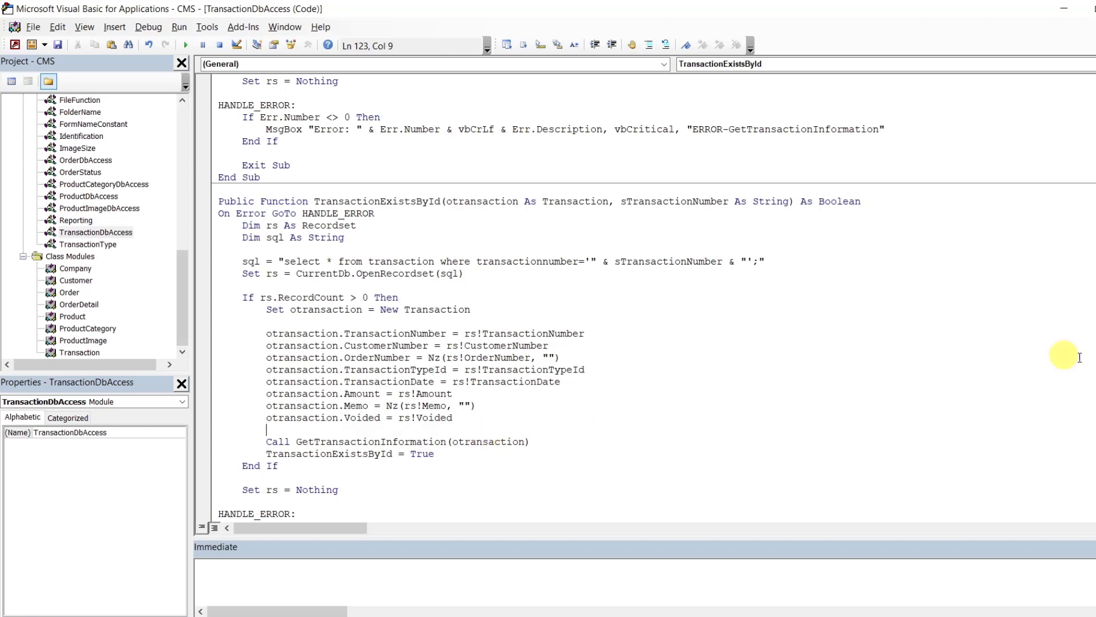
pyautogui.scroll(-4, 654, 297)
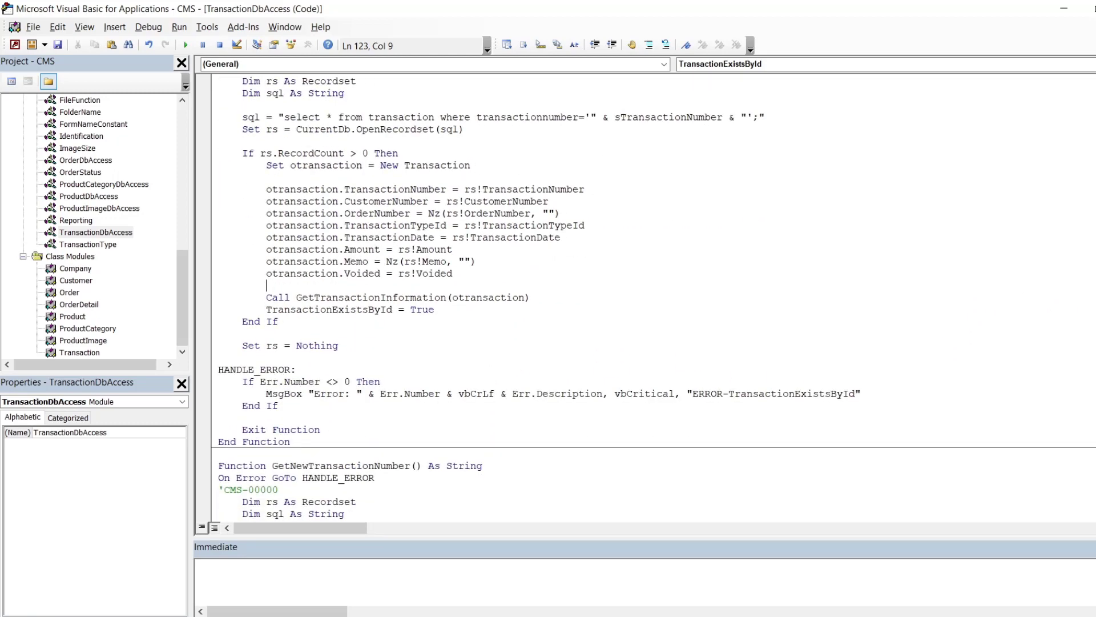
pyautogui.scroll(3, 653, 297)
pyautogui.scroll(-3, 654, 297)
pyautogui.scroll(2, 653, 297)
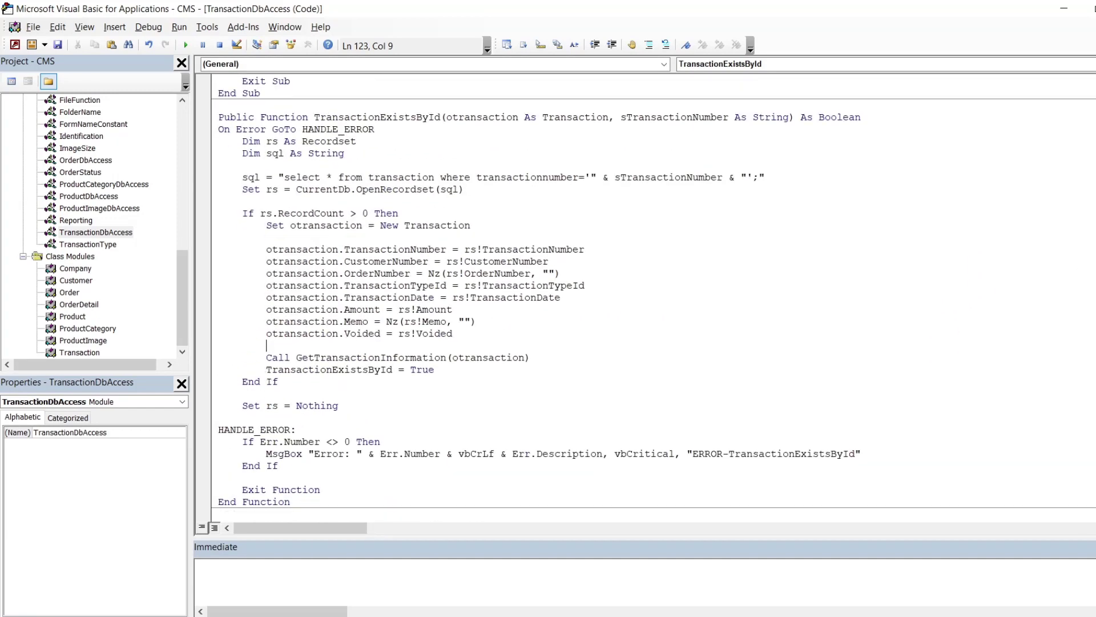
pyautogui.scroll(-3, 653, 297)
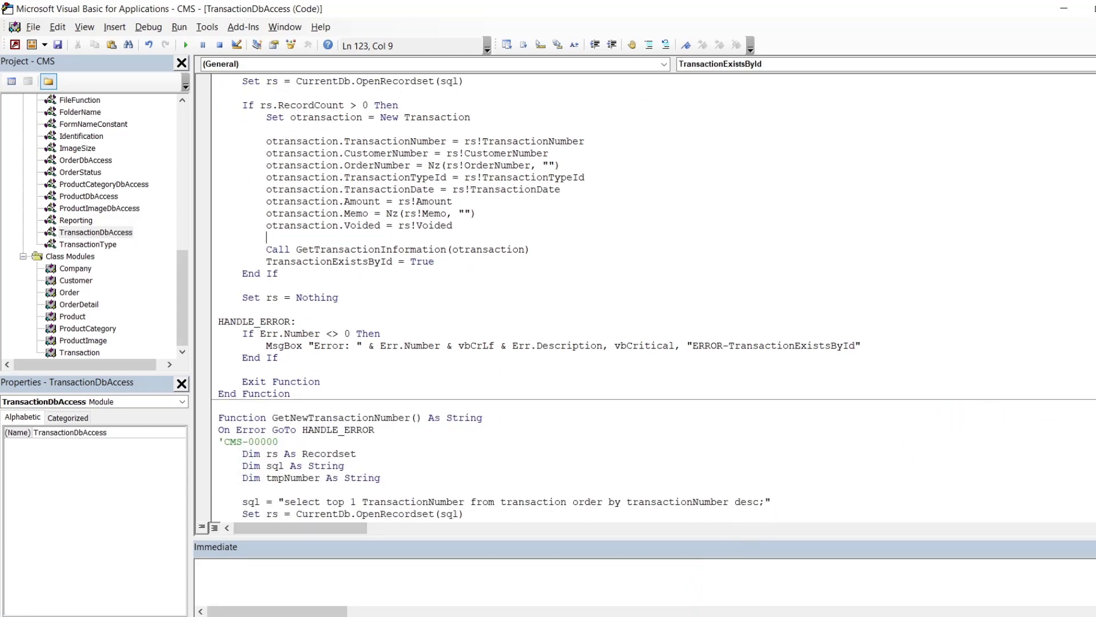
# - Switch back to the Access transaction form and open the Local Sales and Rental order-placed debit to check its transaction date
pyautogui.click(659, 611)
pyautogui.click(649, 560)
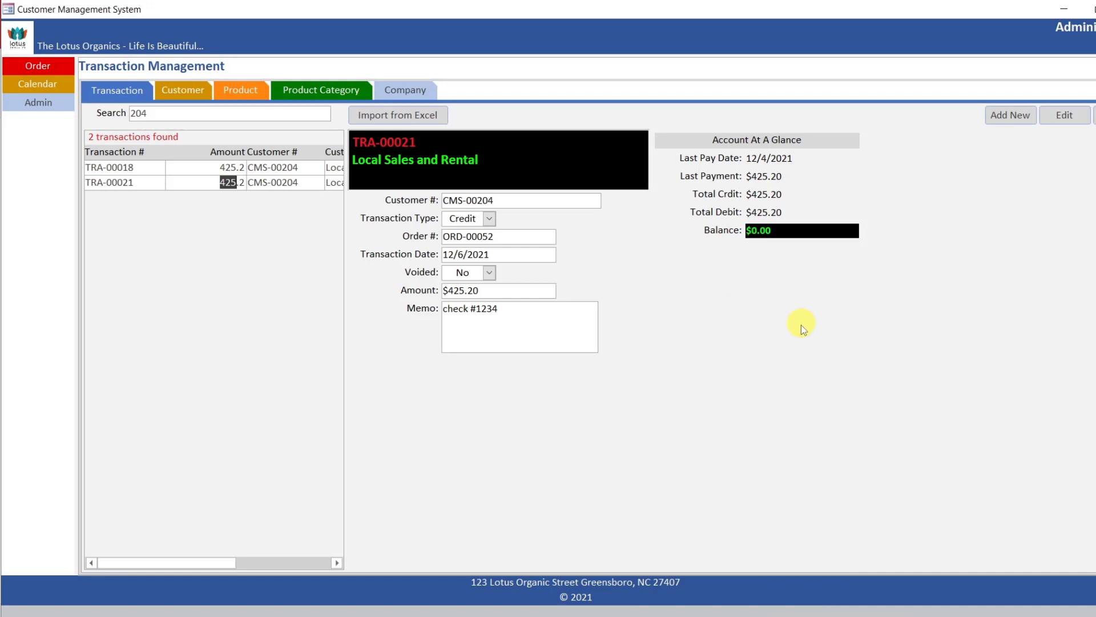
pyautogui.click(227, 167)
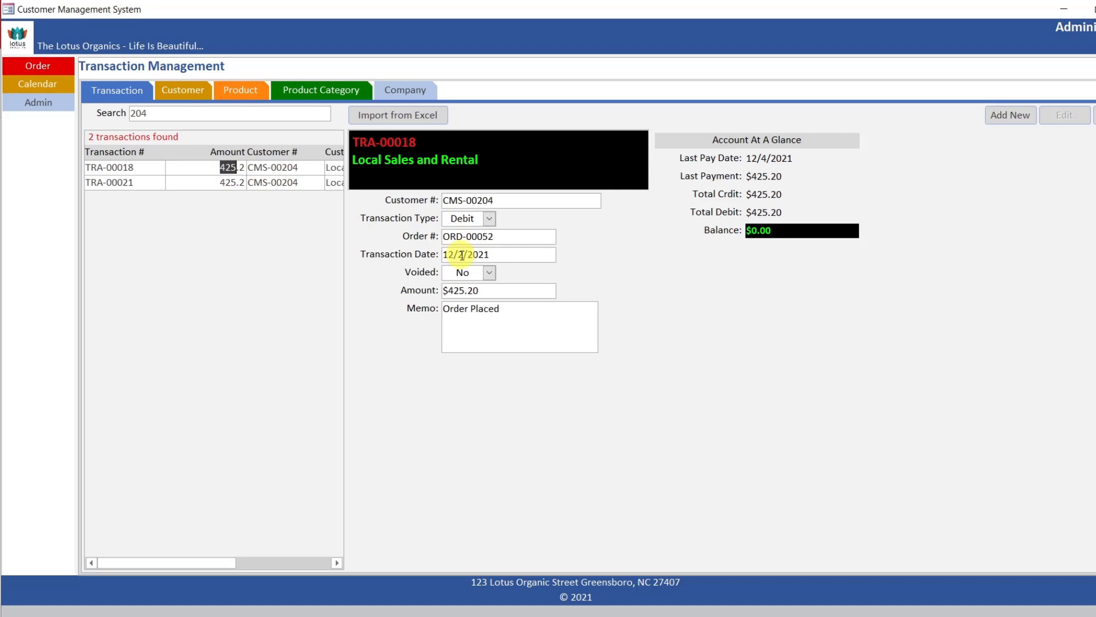
pyautogui.click(247, 186)
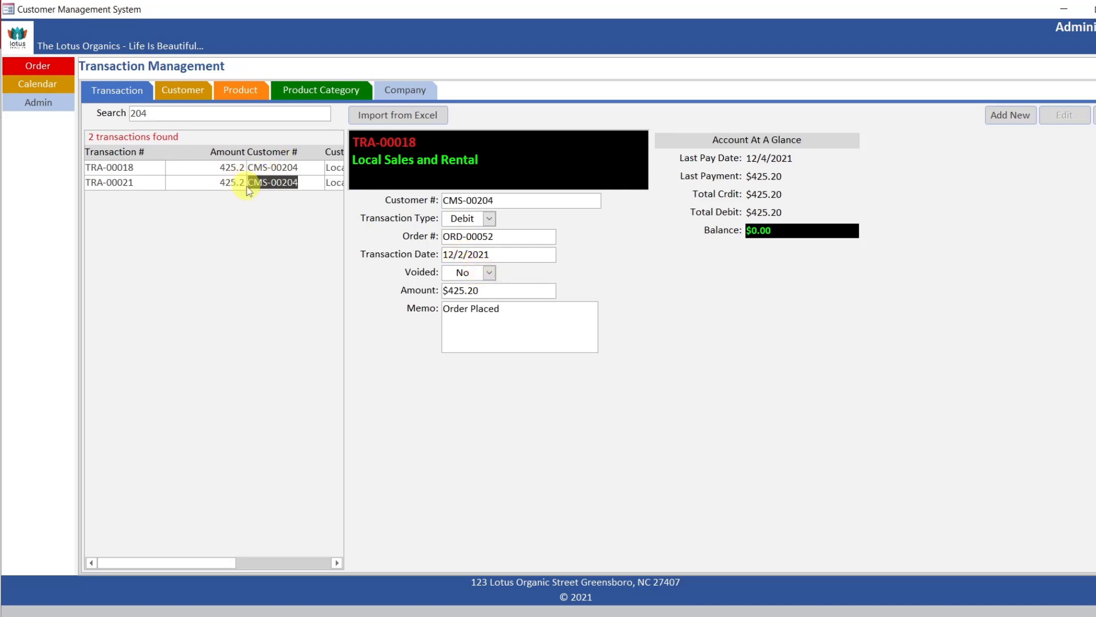
pyautogui.click(238, 168)
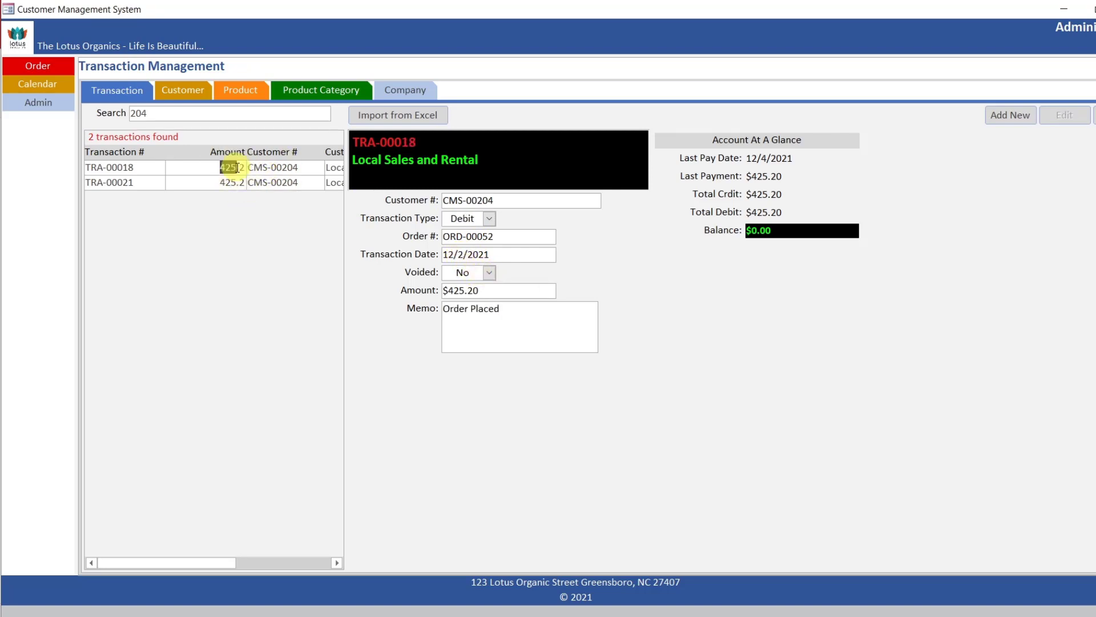
pyautogui.click(233, 180)
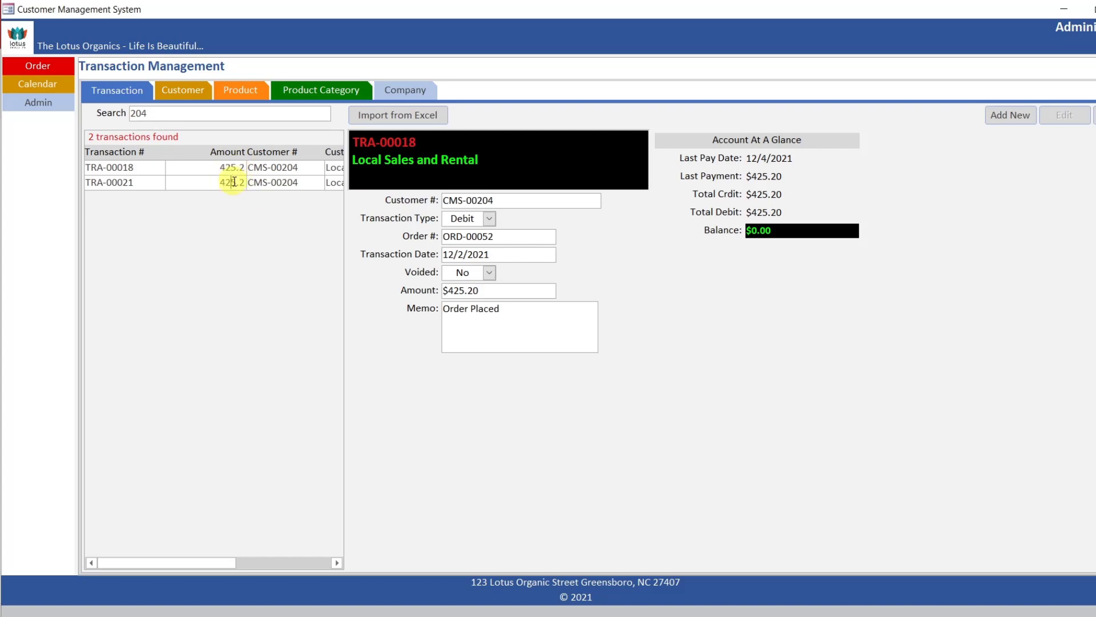
# - Clear the transaction search and open the Real Sporting Goods $6,264.48 debit to check its customer number and account summary
pyautogui.click(187, 112)
pyautogui.press('BackSpace')
pyautogui.press('BackSpace')
pyautogui.press('BackSpace')
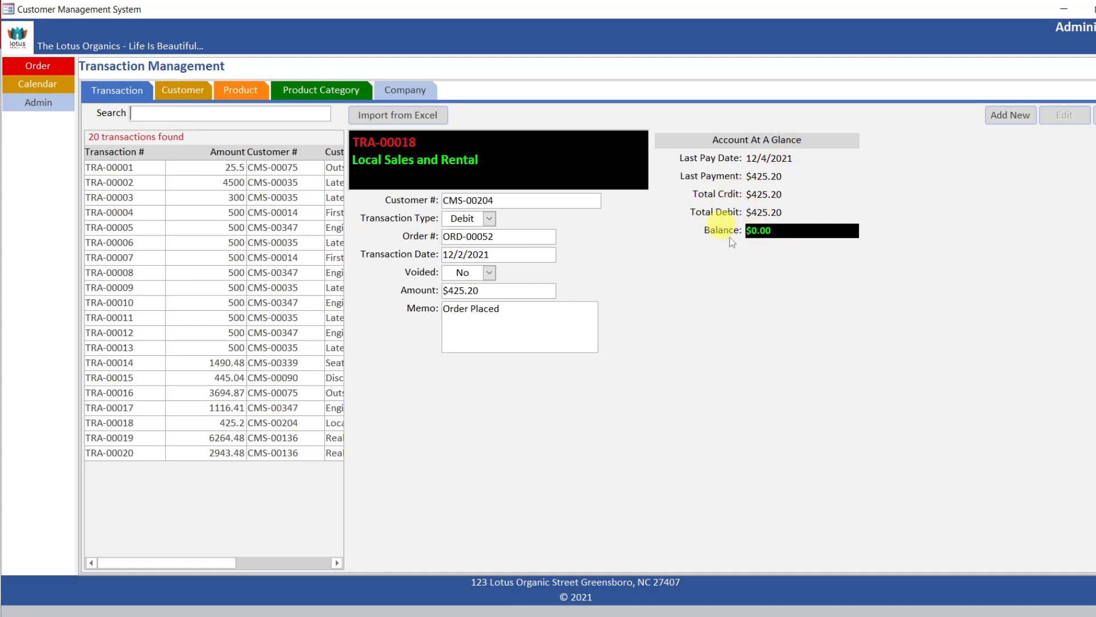
pyautogui.doubleClick(212, 437)
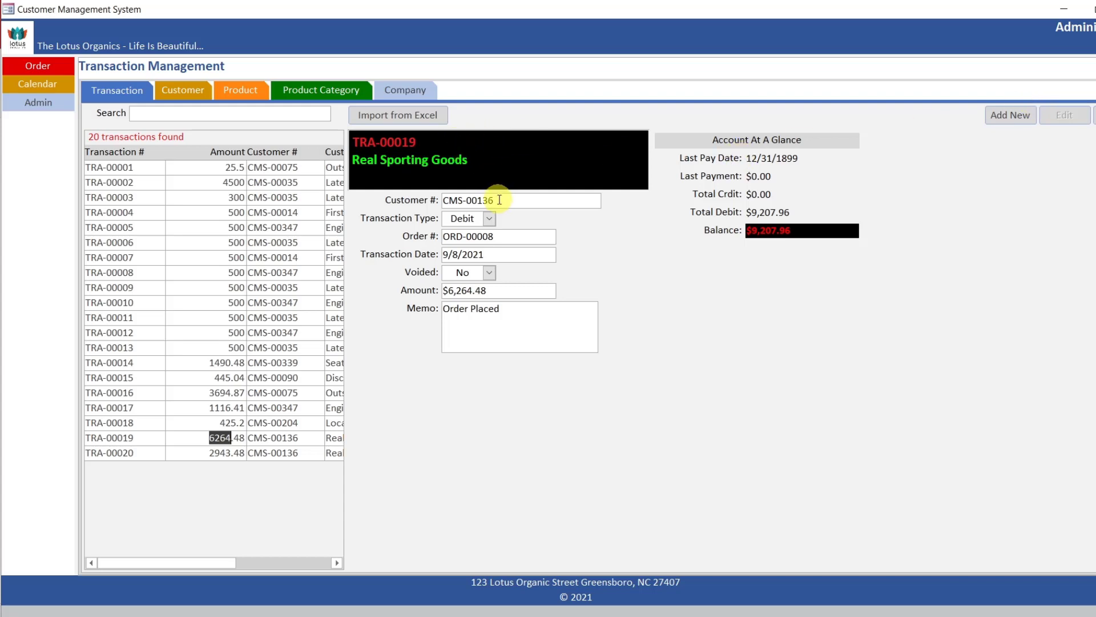
pyautogui.moveTo(494, 201); pyautogui.dragTo(468, 200)
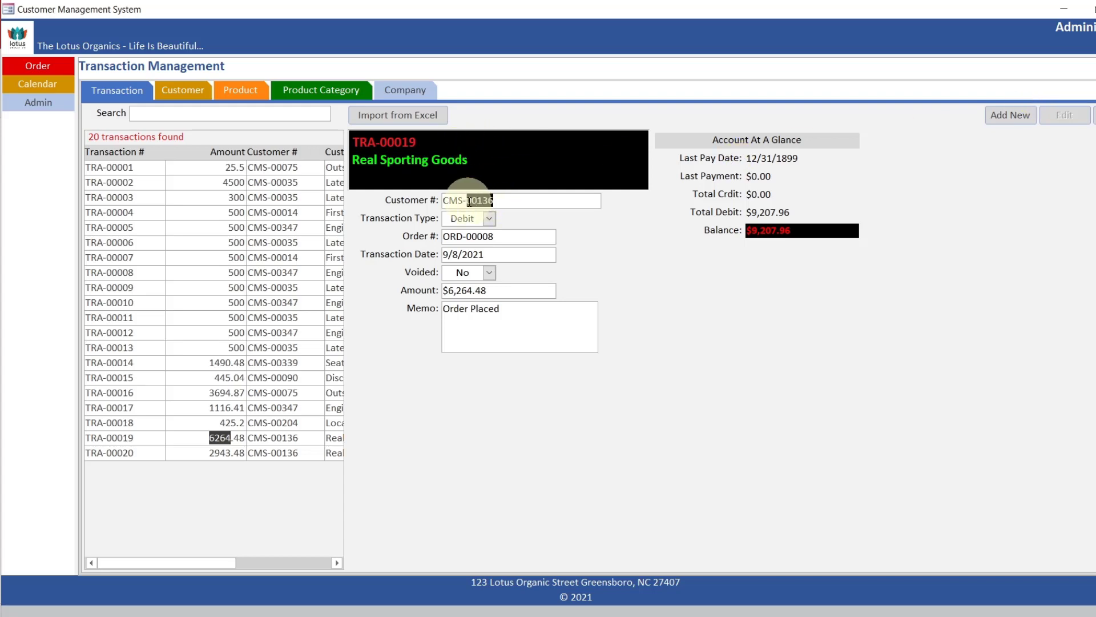
pyautogui.click(543, 206)
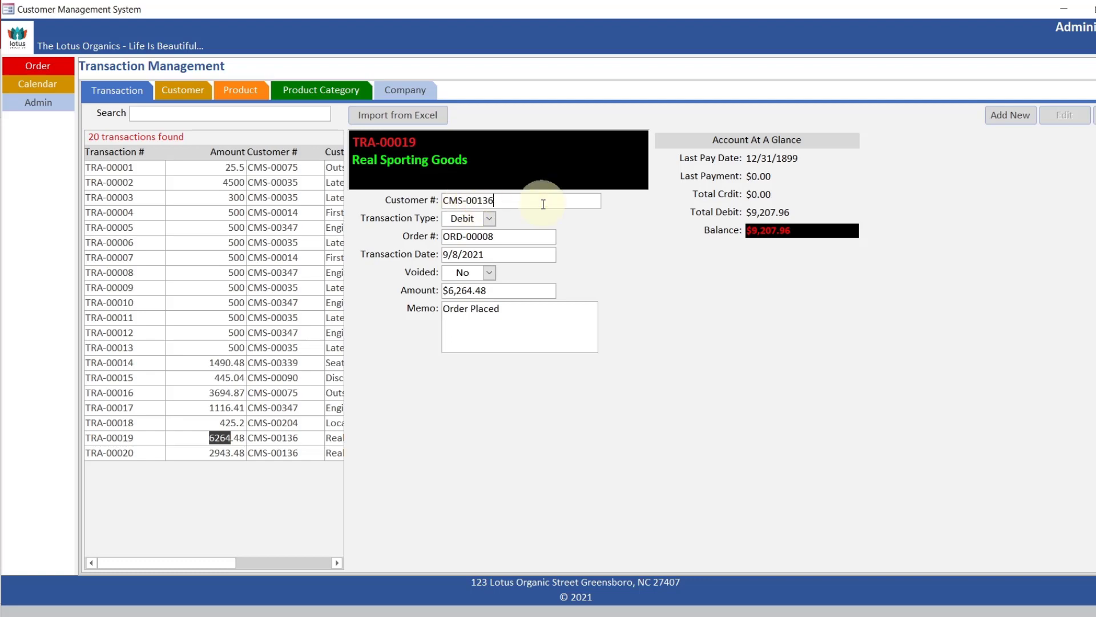
# - Start a new transaction for Real Sporting Goods by finding the company through its customer number in the Customer Search Form
pyautogui.click(1016, 117)
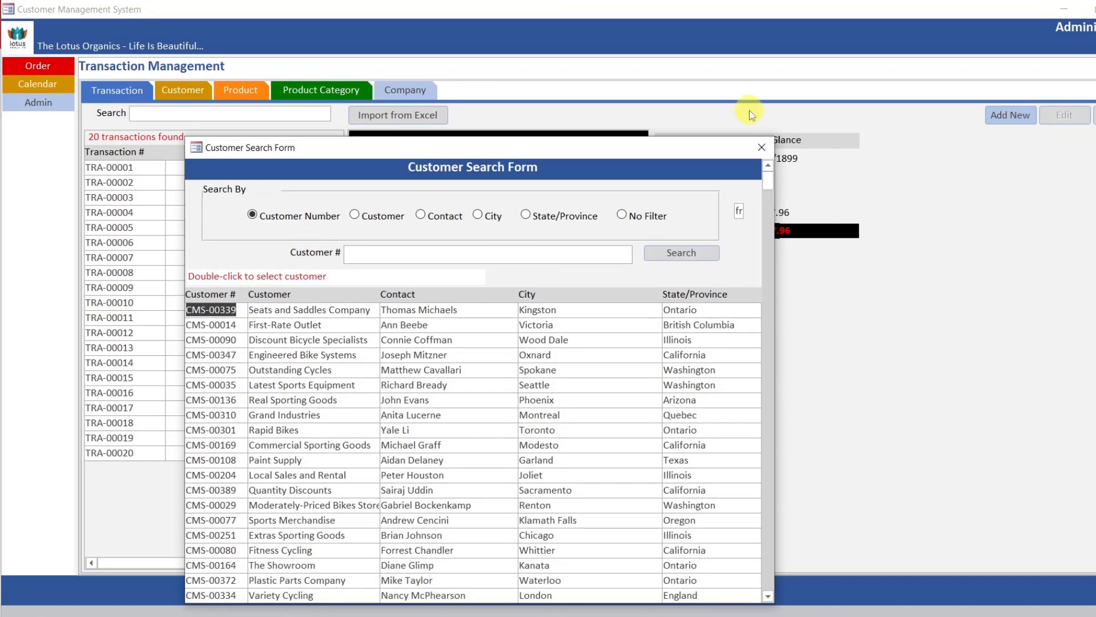
pyautogui.moveTo(491, 153); pyautogui.dragTo(535, 226)
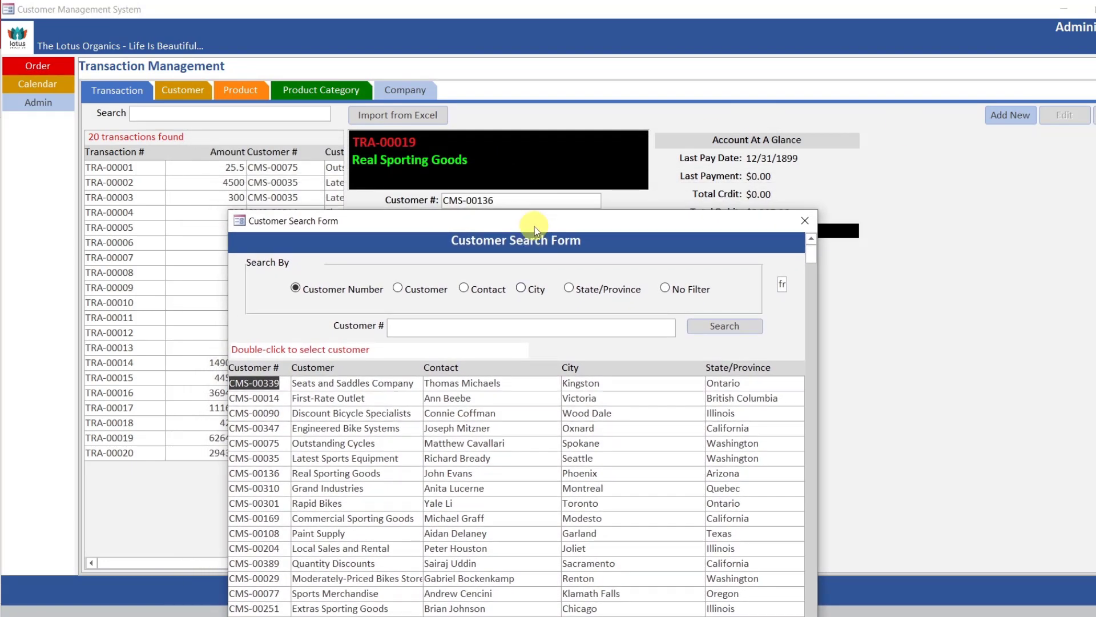
pyautogui.click(505, 330)
pyautogui.write('cms')
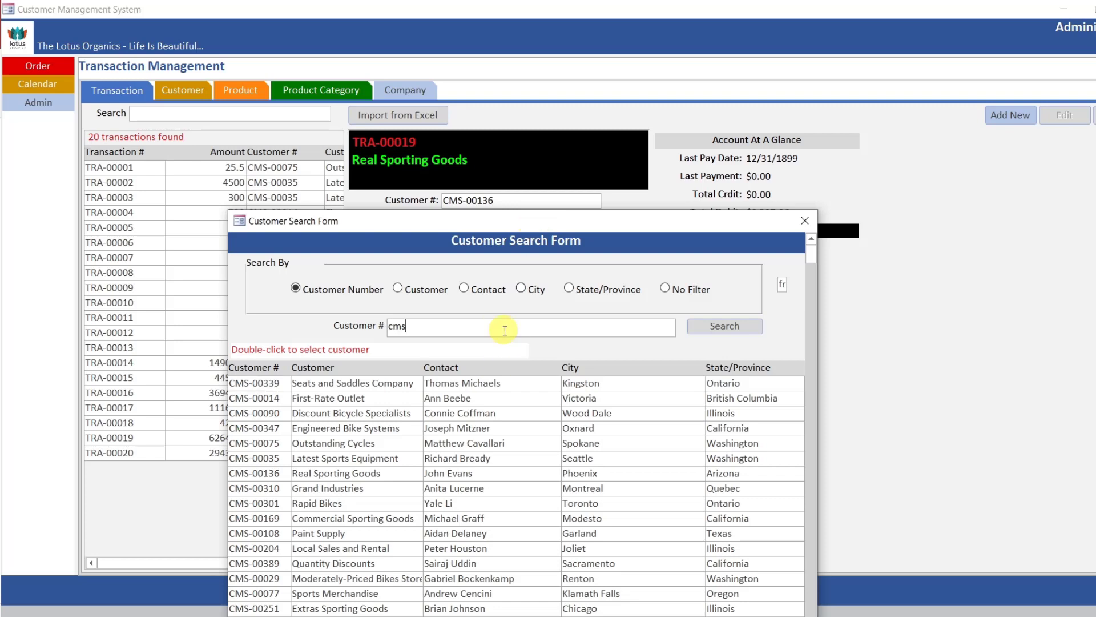
pyautogui.write('-00136')
pyautogui.click(719, 326)
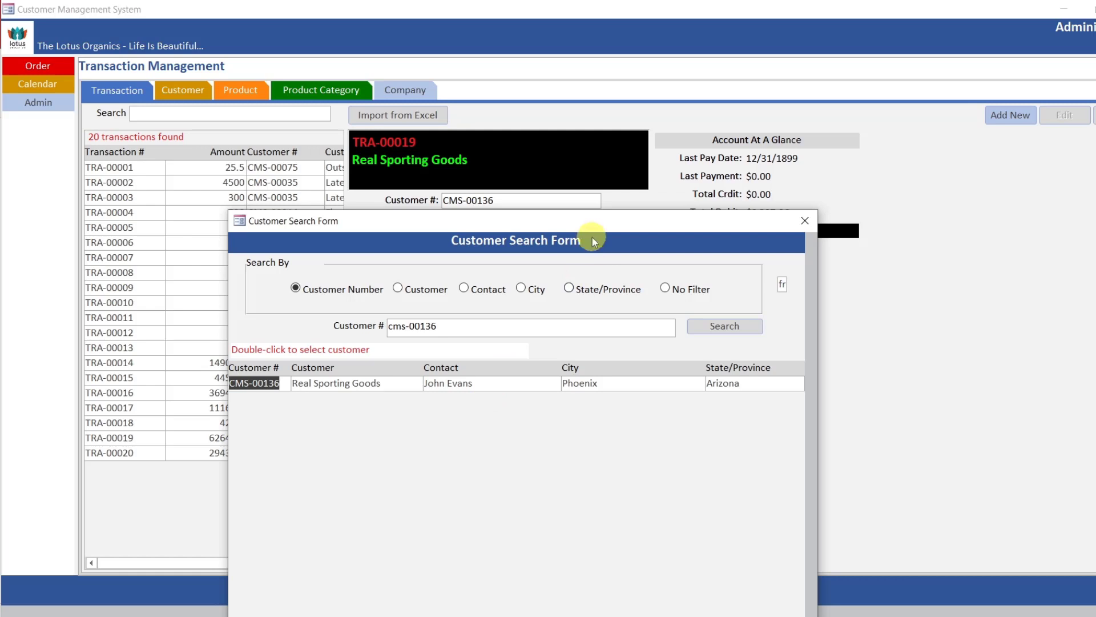
pyautogui.moveTo(592, 229); pyautogui.dragTo(621, 226)
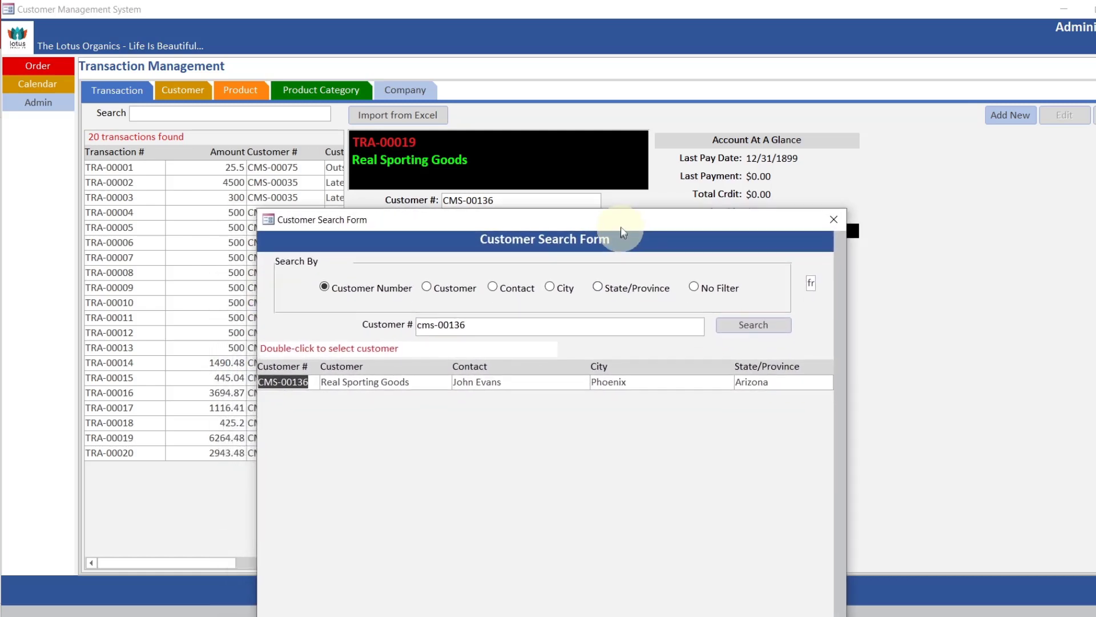
pyautogui.doubleClick(444, 381)
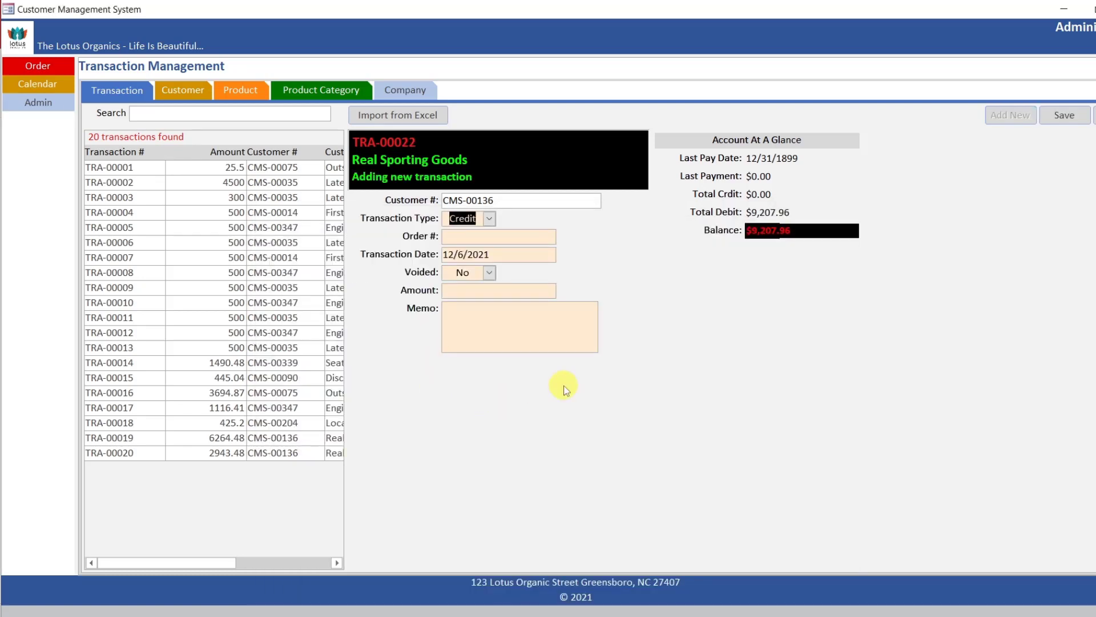
# - Set the new credit transaction's date to 9/25/2021 and its amount to $5,500.00
pyautogui.press('Tab')
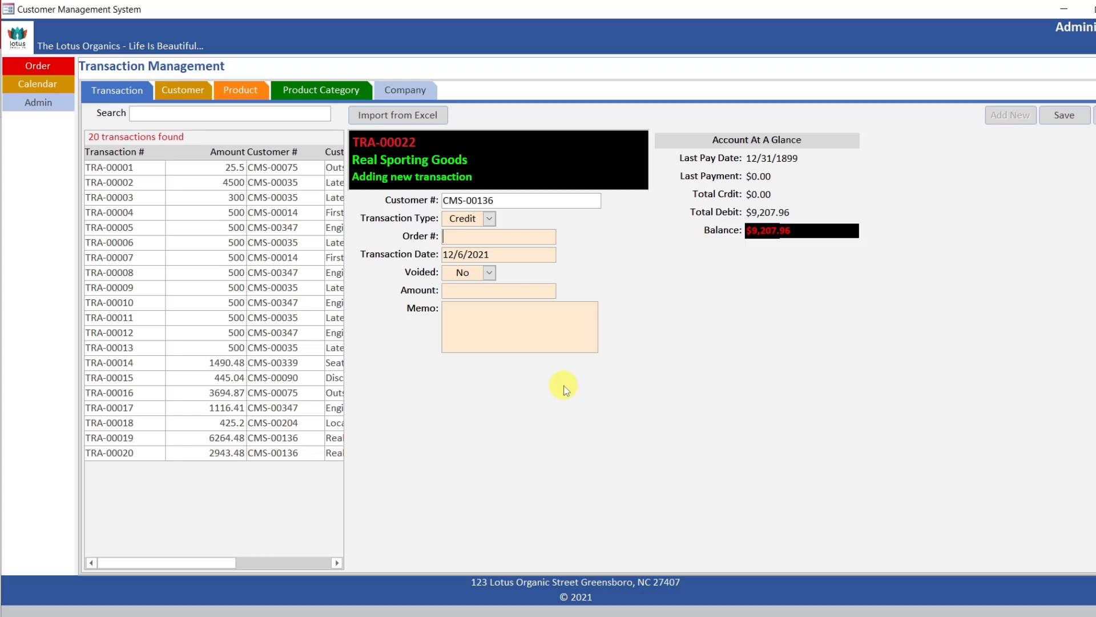
pyautogui.click(451, 253)
pyautogui.doubleClick(450, 253)
pyautogui.write('9')
pyautogui.press('BackSpace')
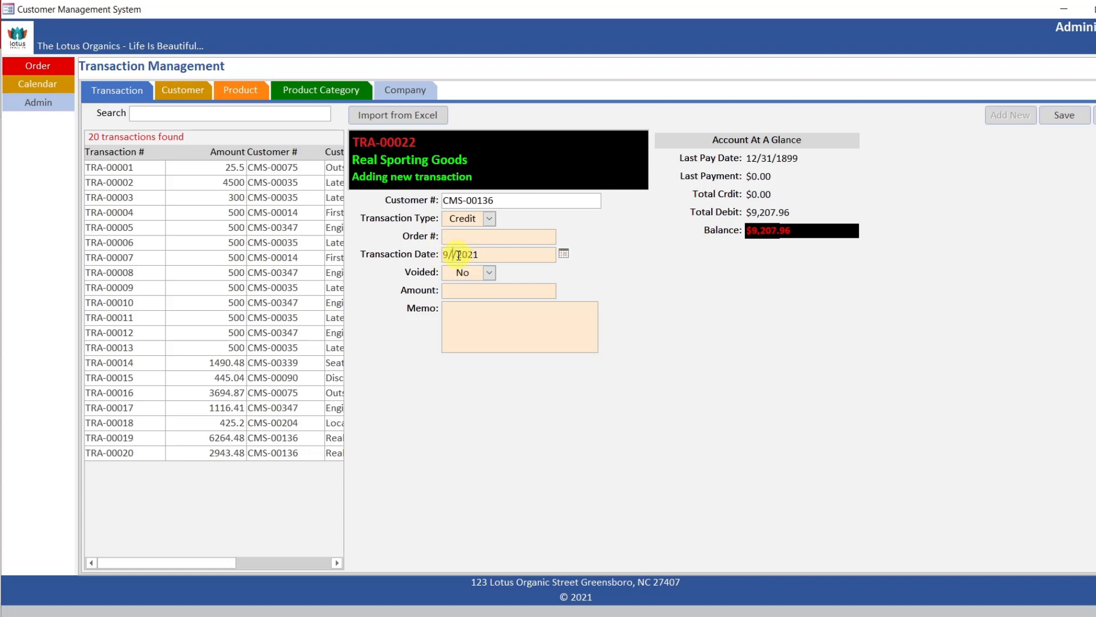
pyautogui.write('25')
pyautogui.click(458, 292)
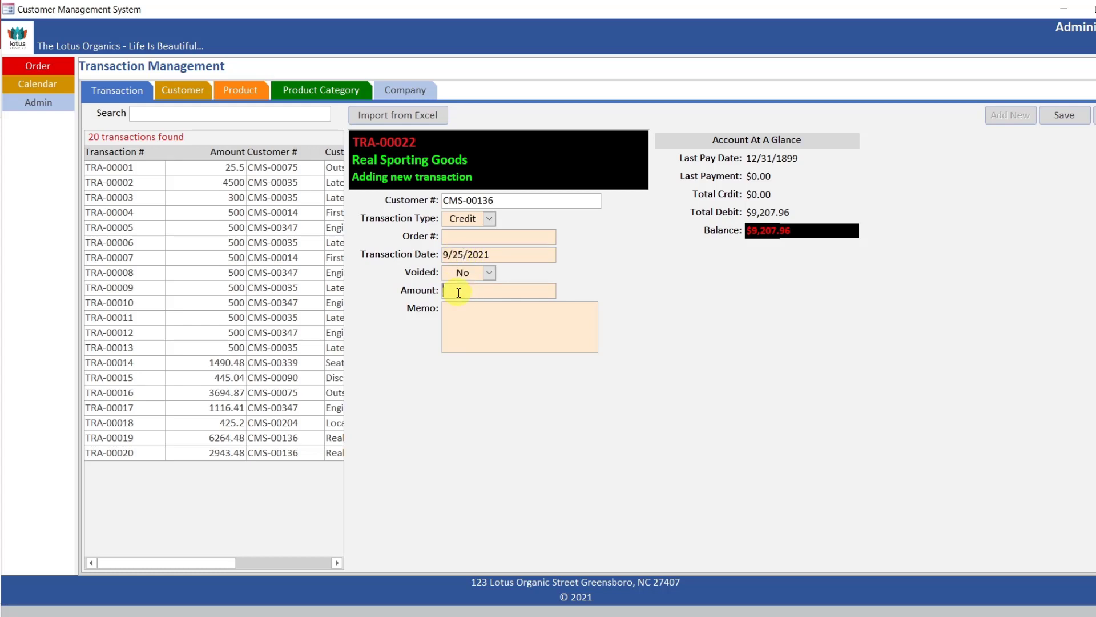
pyautogui.write('5500')
# - Enter the memo "partial payment check #5045" and save the transaction
pyautogui.click(455, 309)
pyautogui.write('check')
pyautogui.press('BackSpace')
pyautogui.press('BackSpace')
pyautogui.press('BackSpace')
pyautogui.write('partiall')
pyautogui.press('BackSpace')
pyautogui.write('payment check #5045')
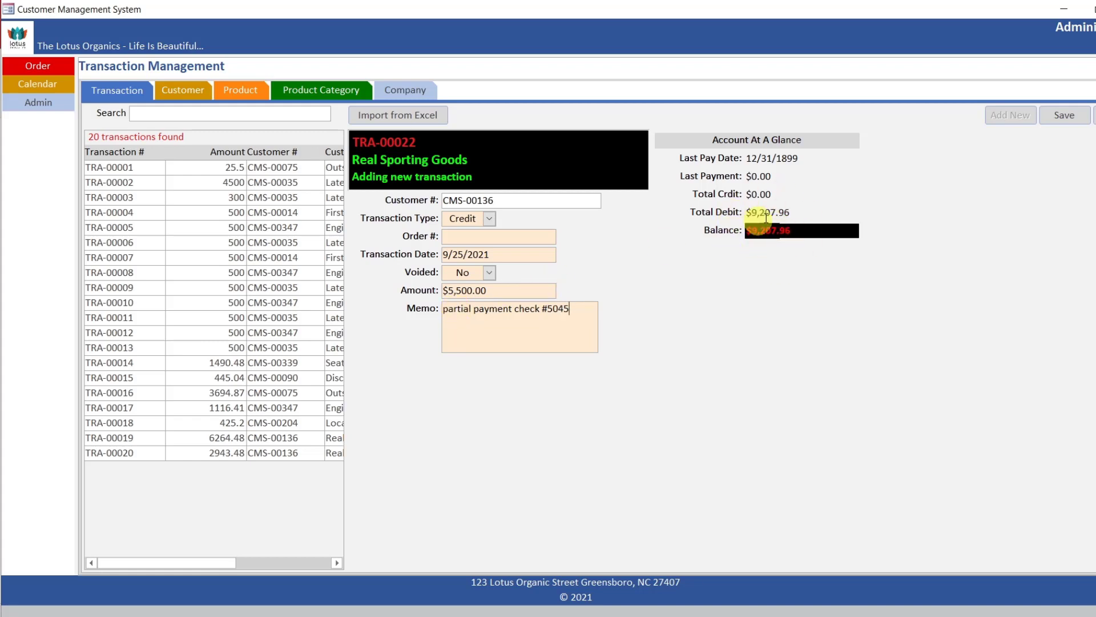
pyautogui.click(1066, 116)
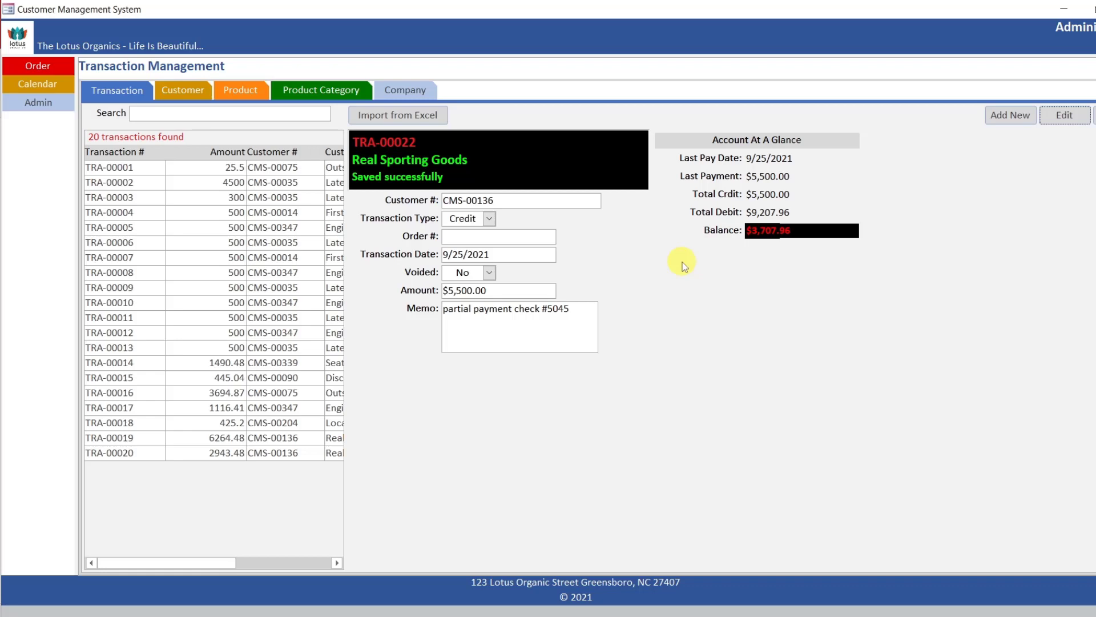
# - Start another new transaction for Real Sporting Goods from the customer search list
pyautogui.click(1011, 116)
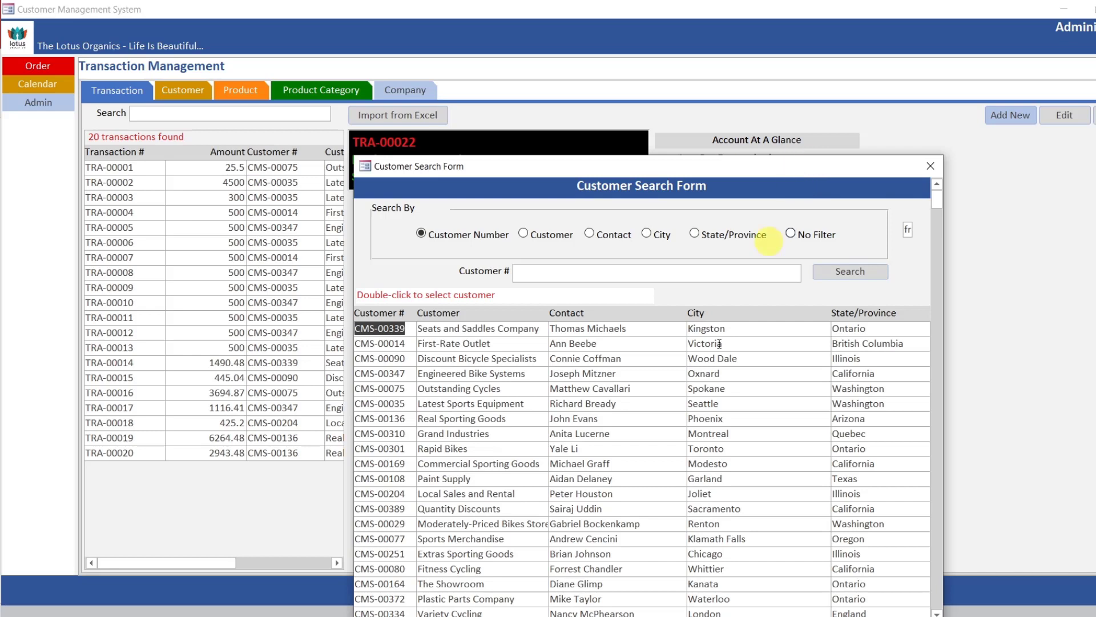
pyautogui.click(629, 420)
pyautogui.doubleClick(629, 420)
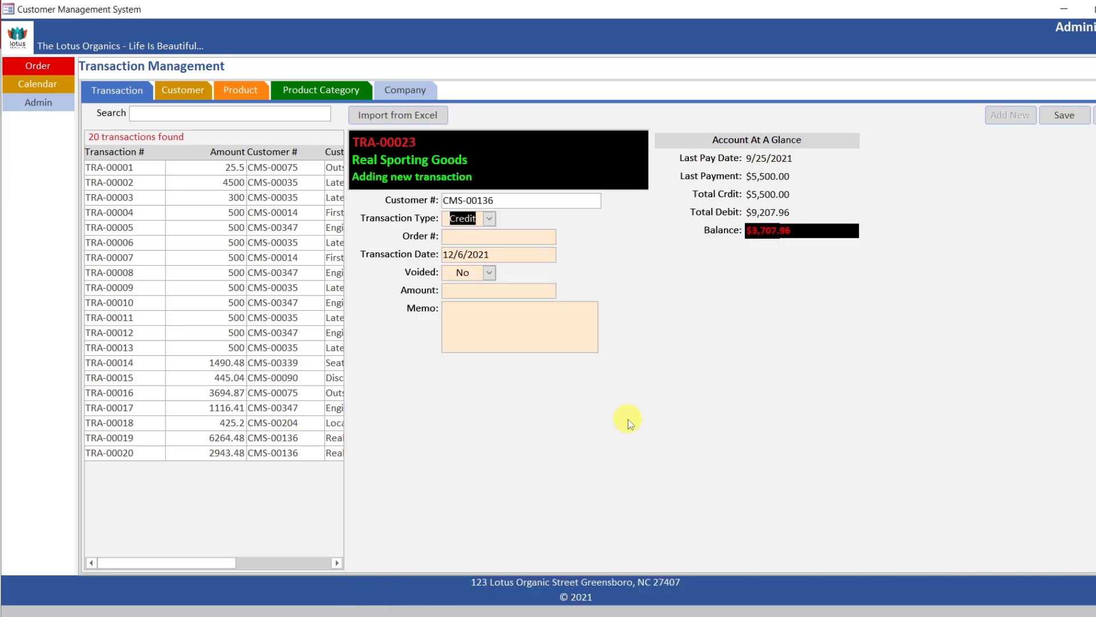
# - Set the transaction date of the new credit to 10/2/2021
pyautogui.press('Tab')
pyautogui.press('Tab')
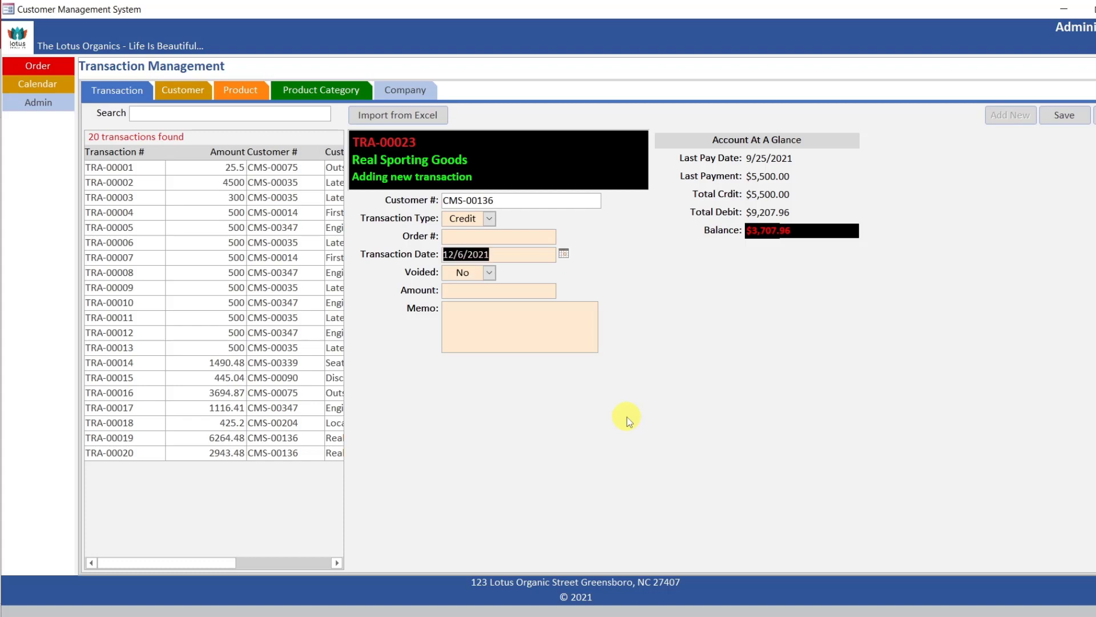
pyautogui.press('Tab')
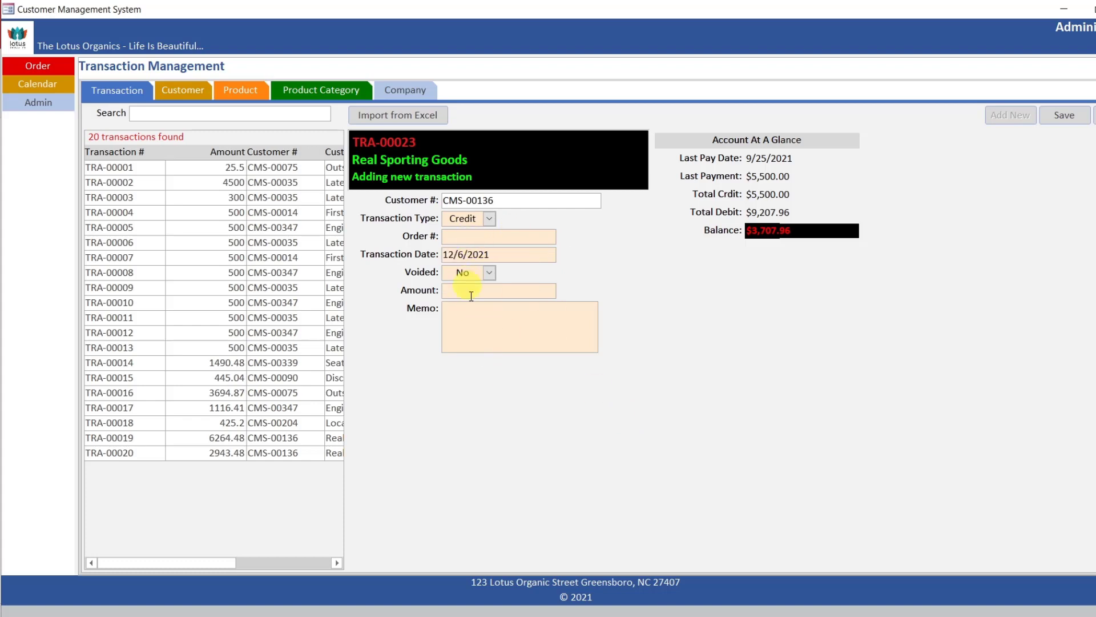
pyautogui.click(454, 254)
pyautogui.press('BackSpace')
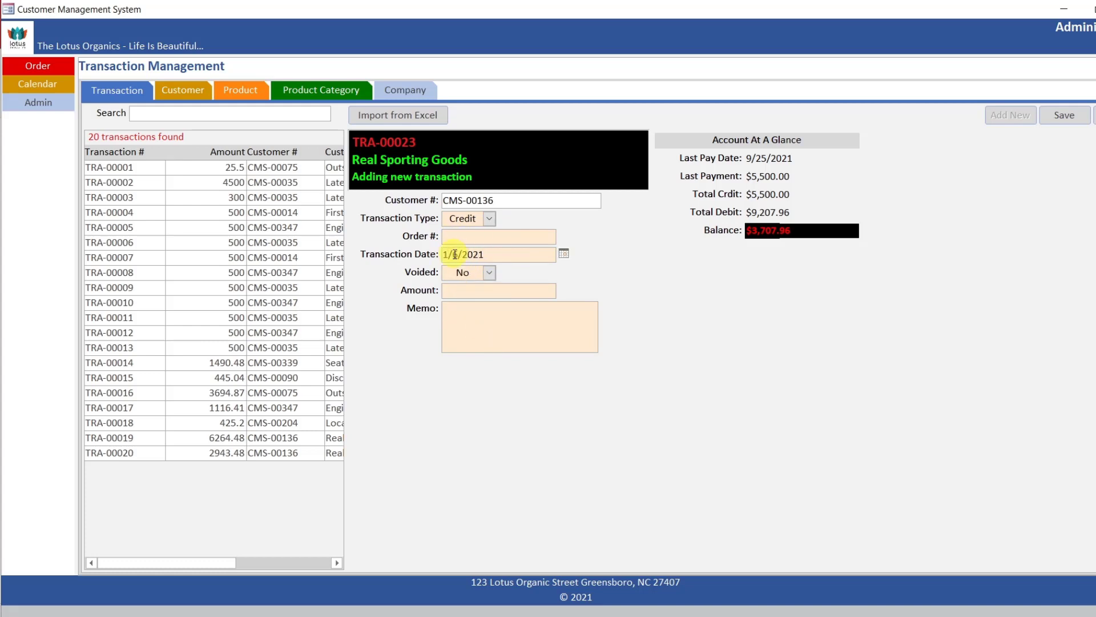
pyautogui.write('0')
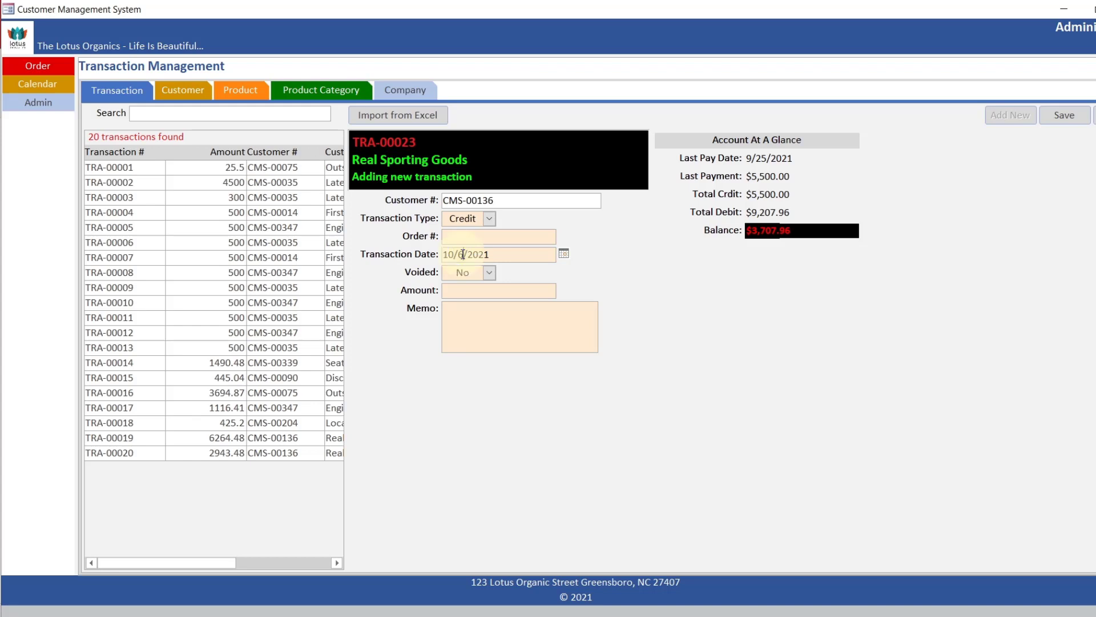
pyautogui.doubleClick(463, 254)
pyautogui.write('2')
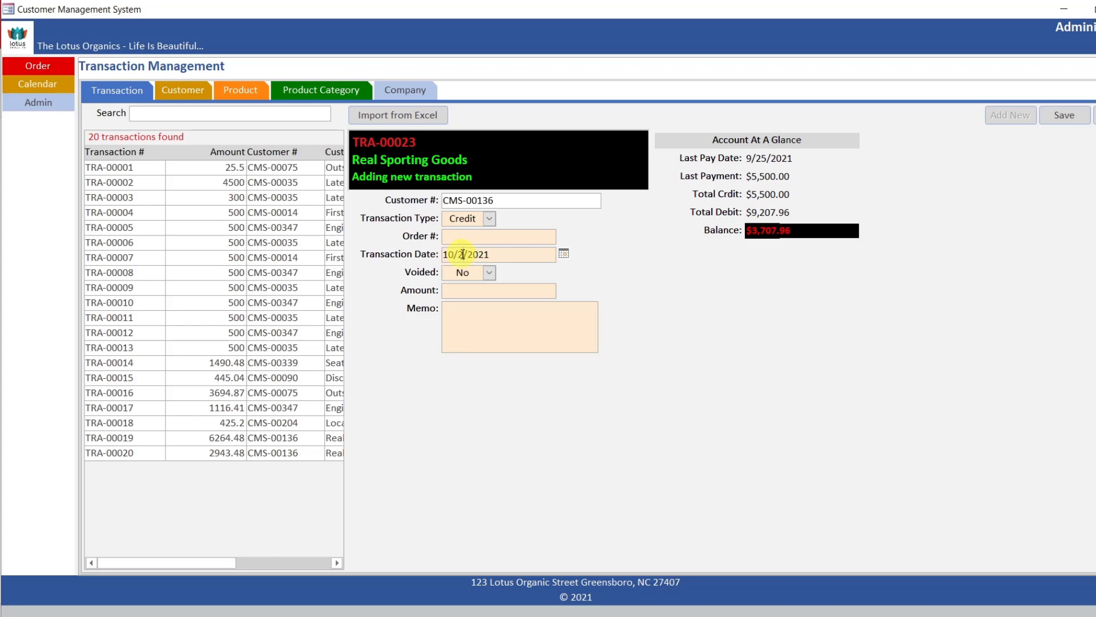
# - Set the new credit transaction's date to 10/23/2021 and its amount to $2,000.00
pyautogui.write('3')
pyautogui.press('Tab')
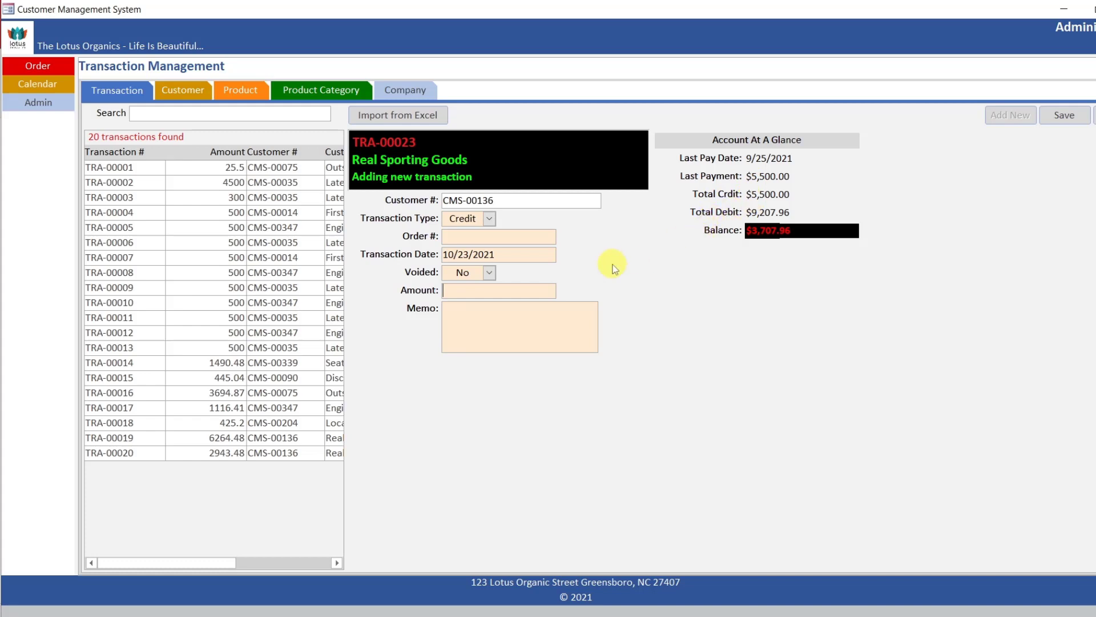
pyautogui.write('2000')
pyautogui.press('Tab')
# - Enter the memo "partial payment check#5134" and save the transaction
pyautogui.write('partial payment ')
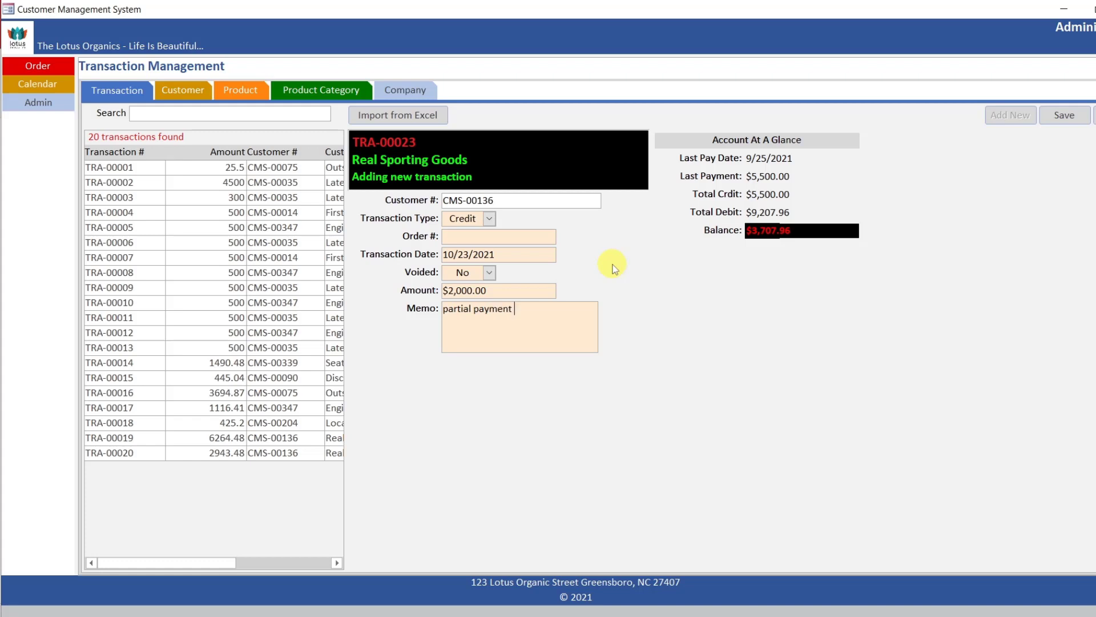
pyautogui.write('check#')
pyautogui.write('5134')
pyautogui.click(1066, 116)
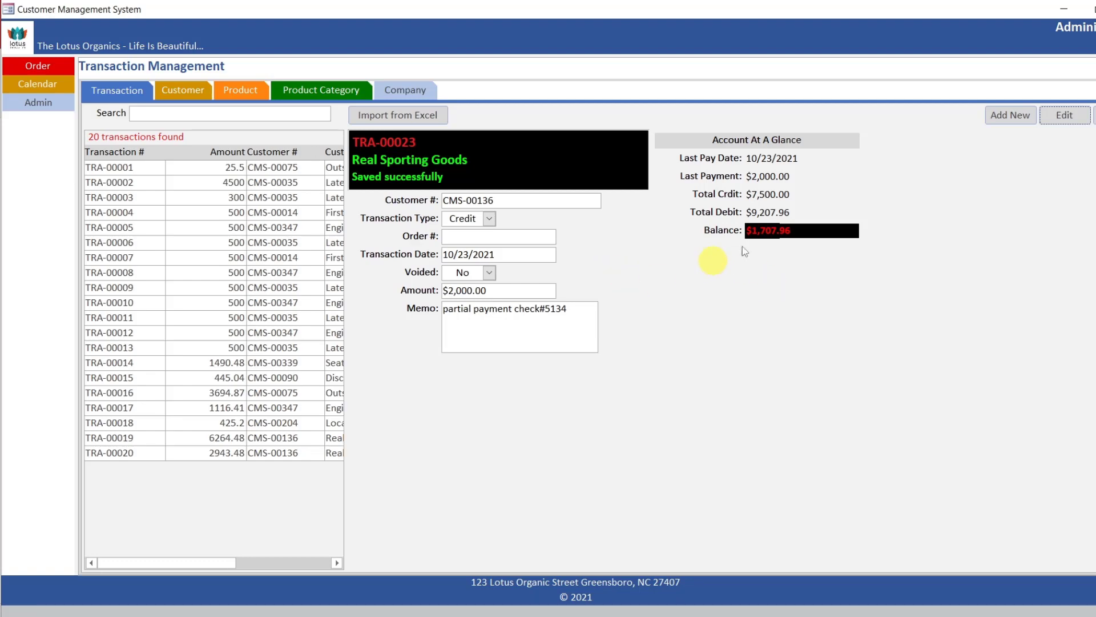
# - Start a new transaction and select Real Sporting Goods in the customer search list
pyautogui.click(1007, 108)
pyautogui.moveTo(619, 161); pyautogui.dragTo(732, 227)
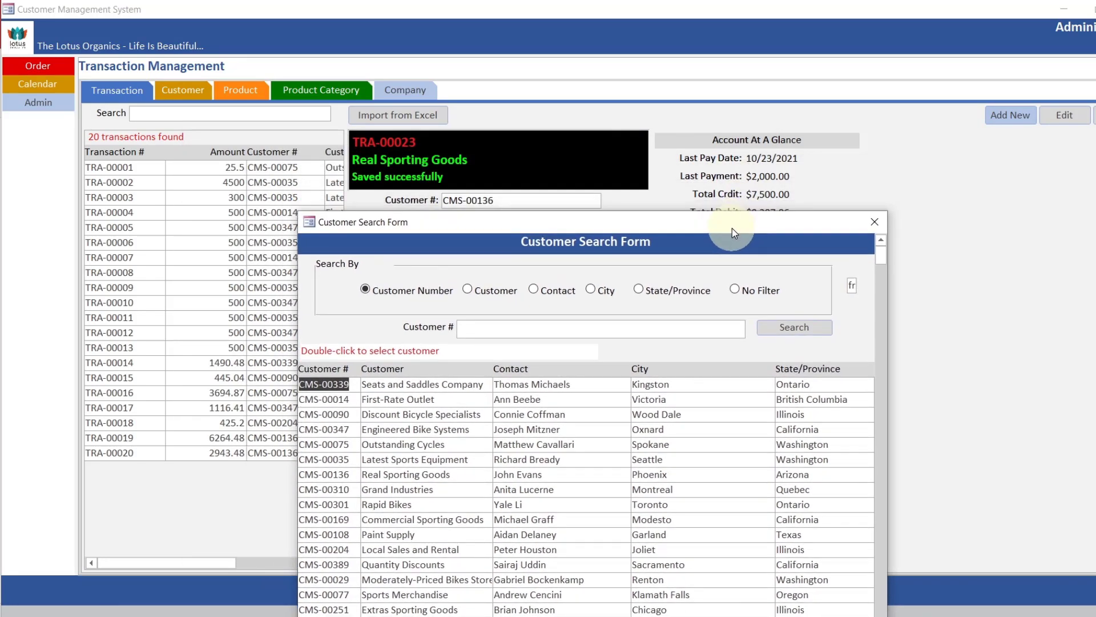
pyautogui.doubleClick(422, 474)
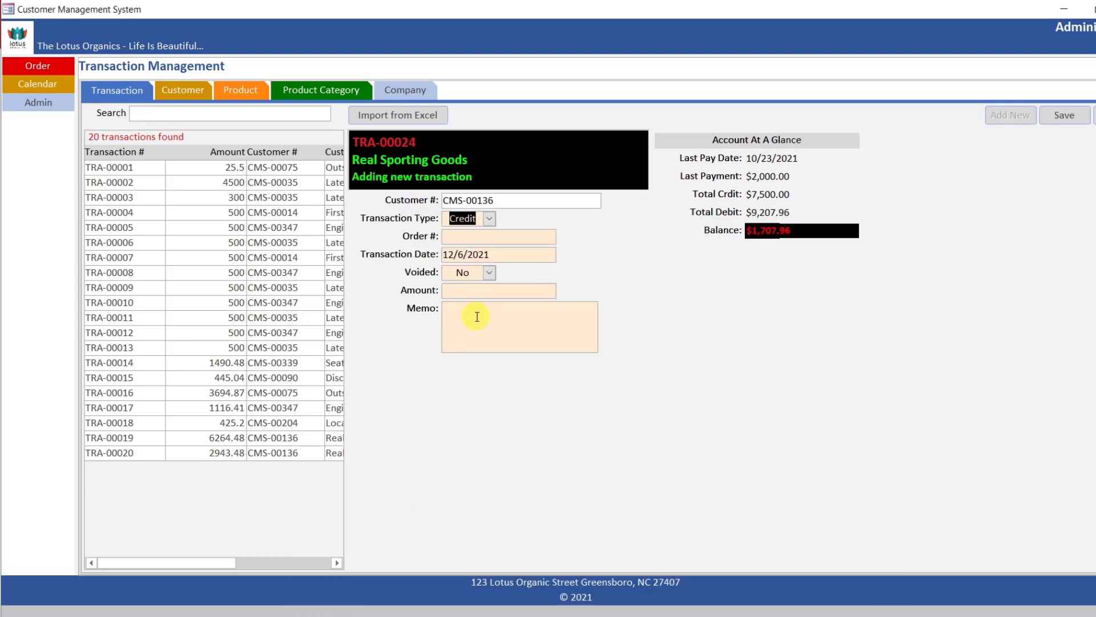
# - Set the new credit transaction's amount to 1,707.96 for Real Sporting Goods
pyautogui.press('Tab')
pyautogui.press('Tab')
pyautogui.press('Tab')
pyautogui.hotkey('shift', 'Tab')
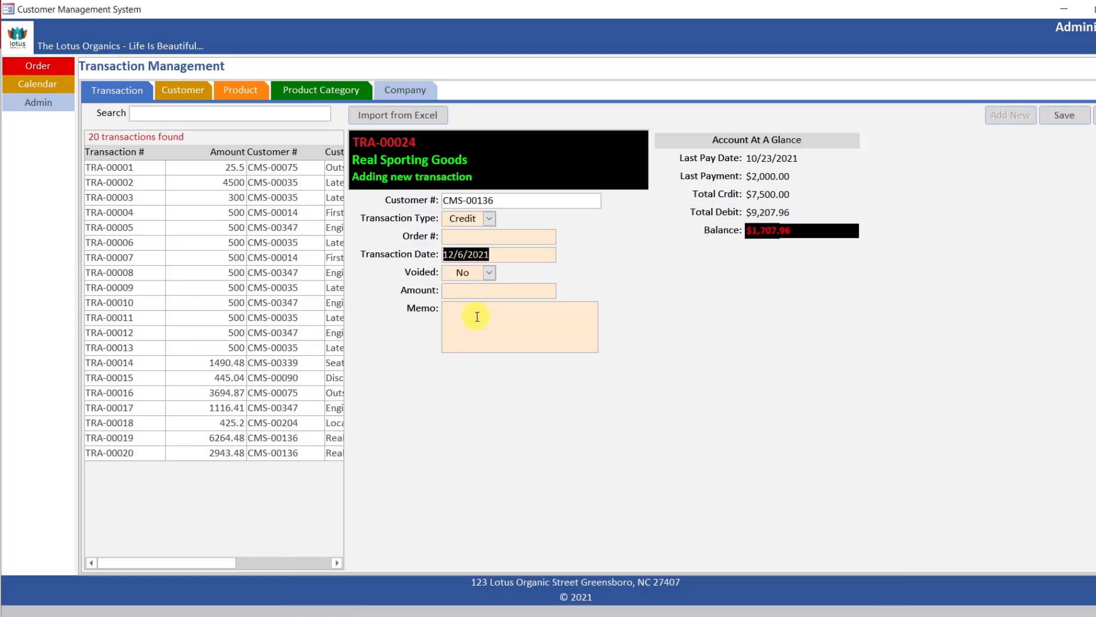
pyautogui.click(468, 292)
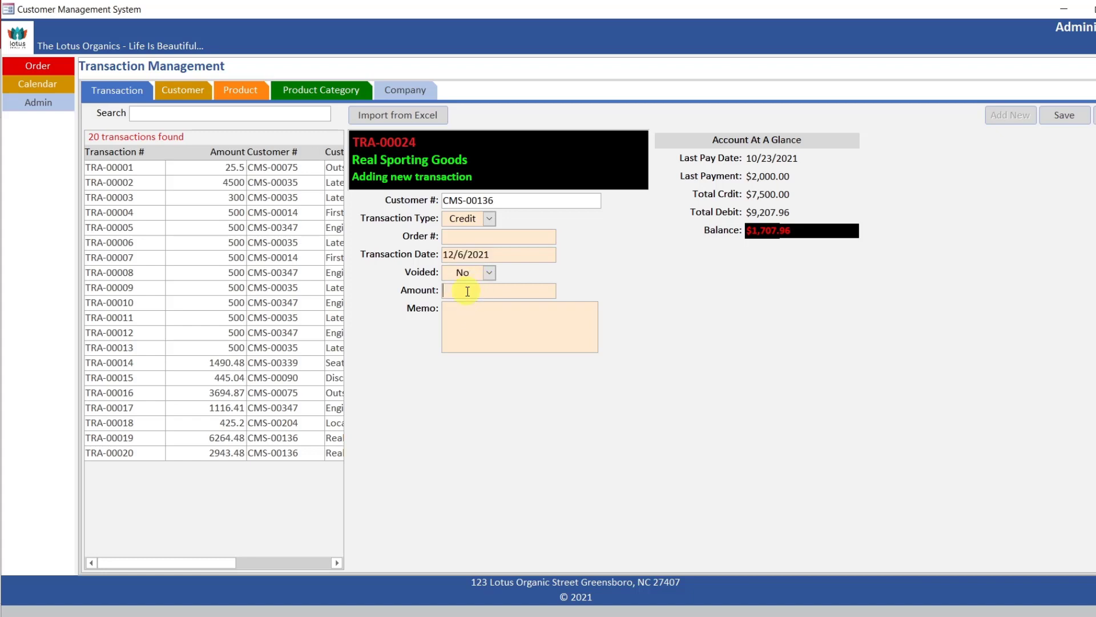
pyautogui.write('1,')
pyautogui.write('707')
pyautogui.write('.96')
# - Enter the memo "payment check#5230" and save the credit transaction
pyautogui.press('Tab')
pyautogui.write('payment check#5')
pyautogui.write('230')
pyautogui.click(1076, 111)
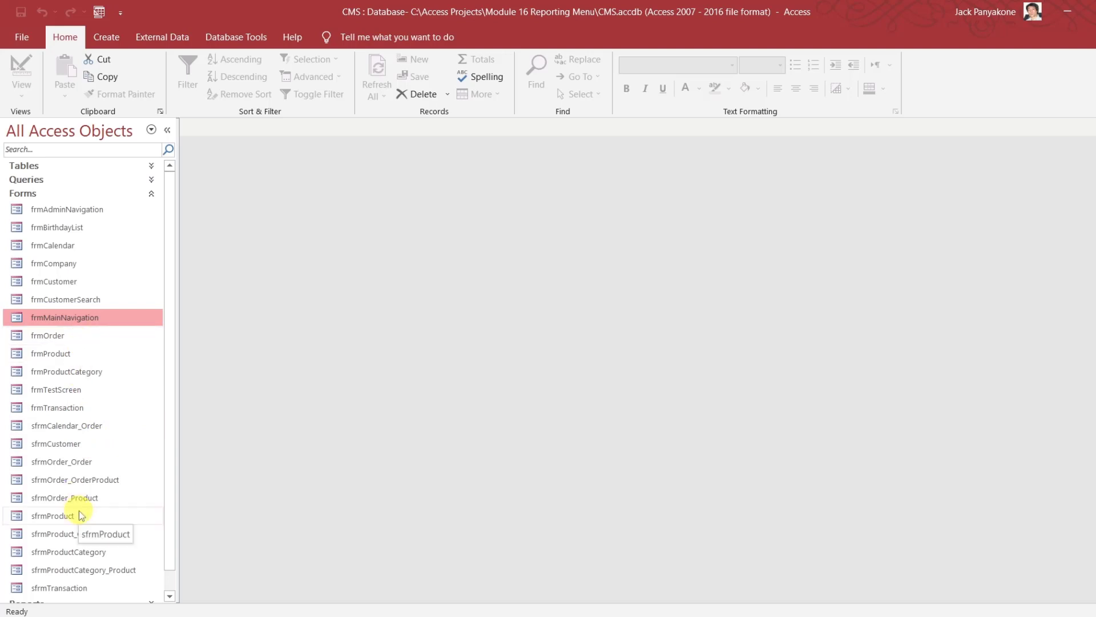
# - Duplicate the sfrmTransaction form in the database and name the copy sfrmTransaction_RecentEntries
pyautogui.scroll(-1, 172, 469)
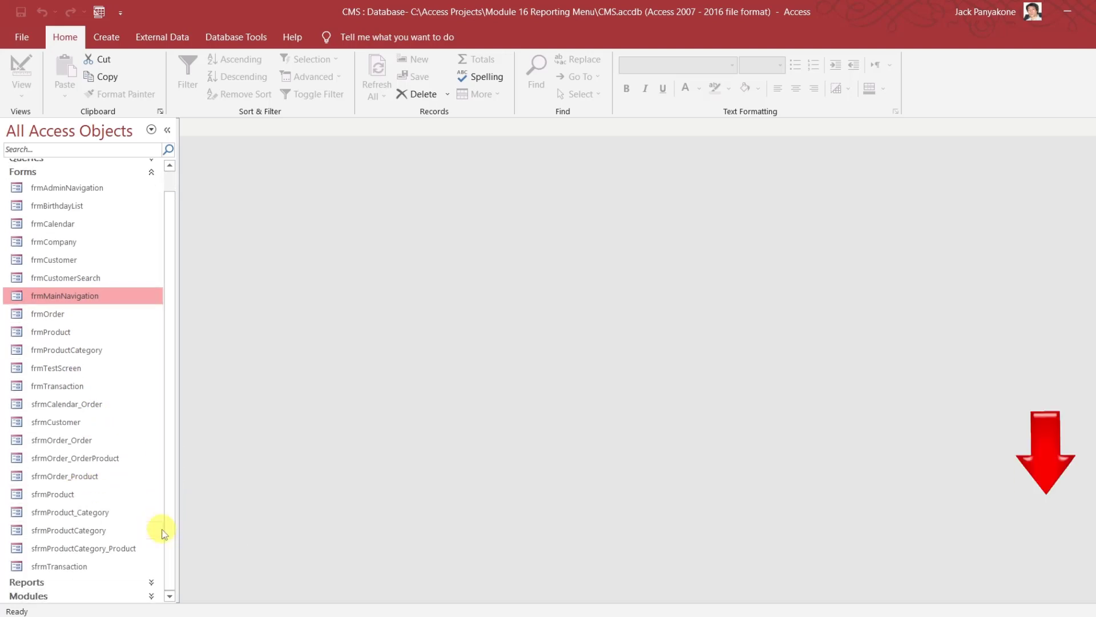
pyautogui.click(74, 569)
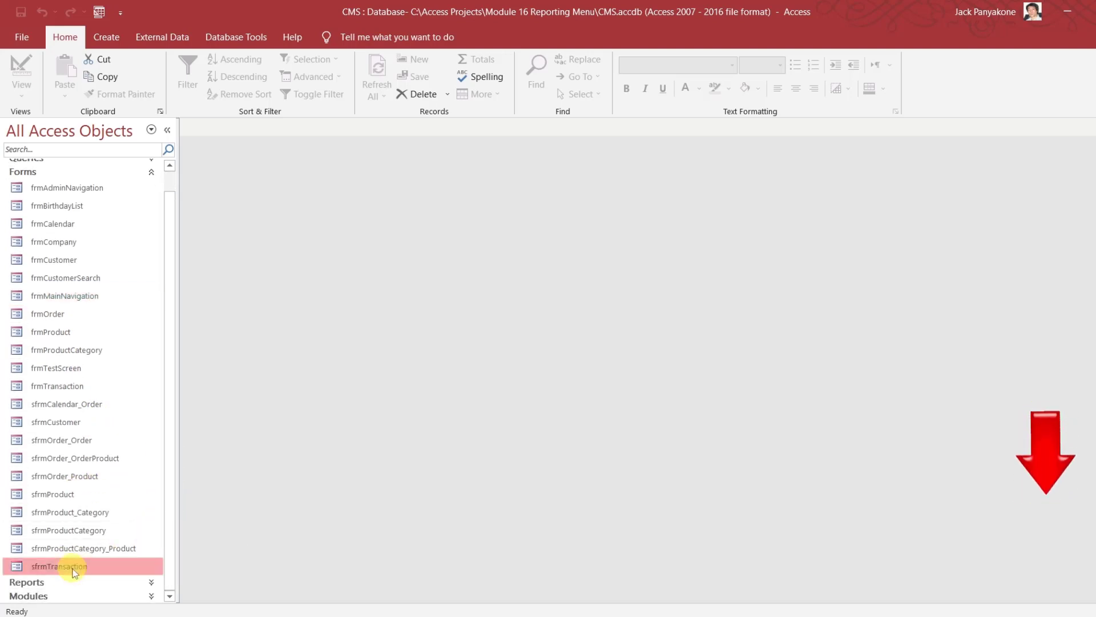
pyautogui.hotkey('ctrl', 'c')
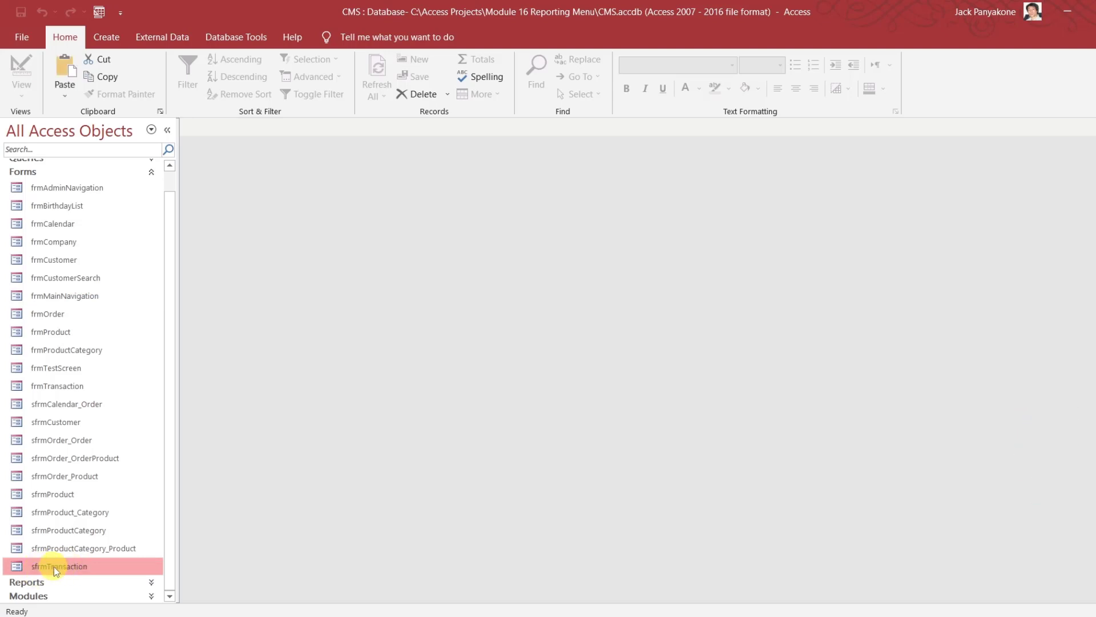
pyautogui.hotkey('ctrl', 'v')
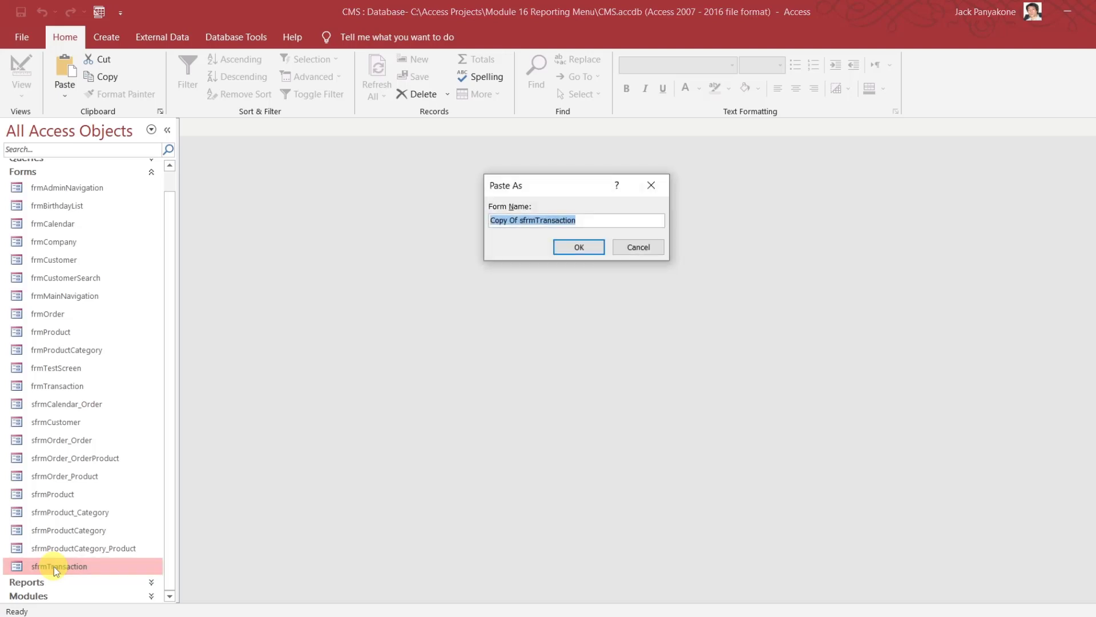
pyautogui.click(528, 221)
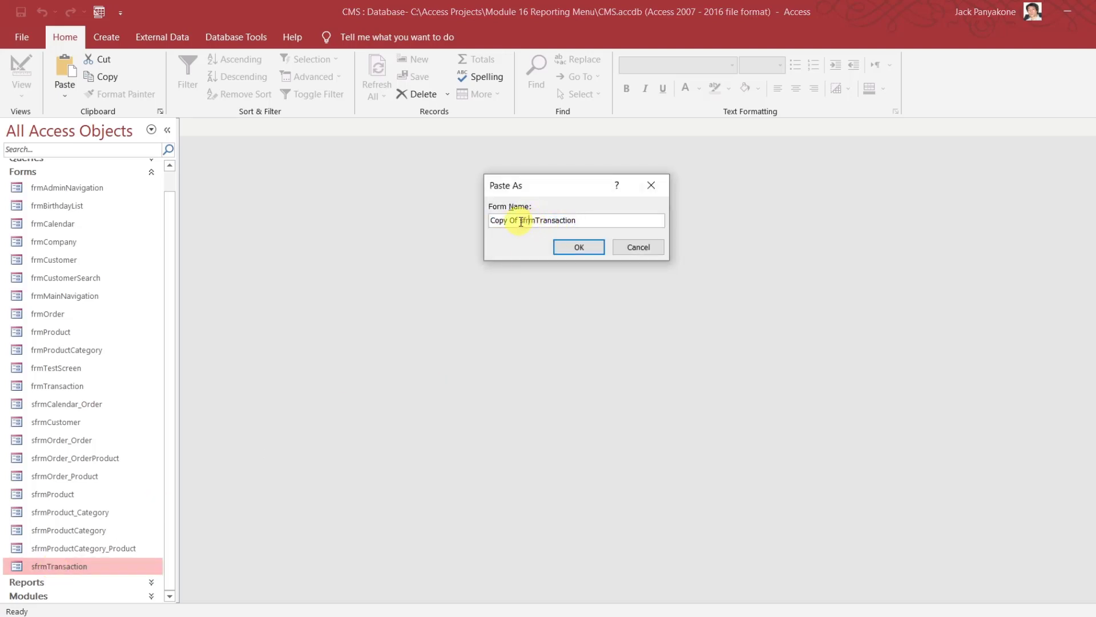
pyautogui.moveTo(521, 222); pyautogui.dragTo(475, 222)
pyautogui.press('BackSpace')
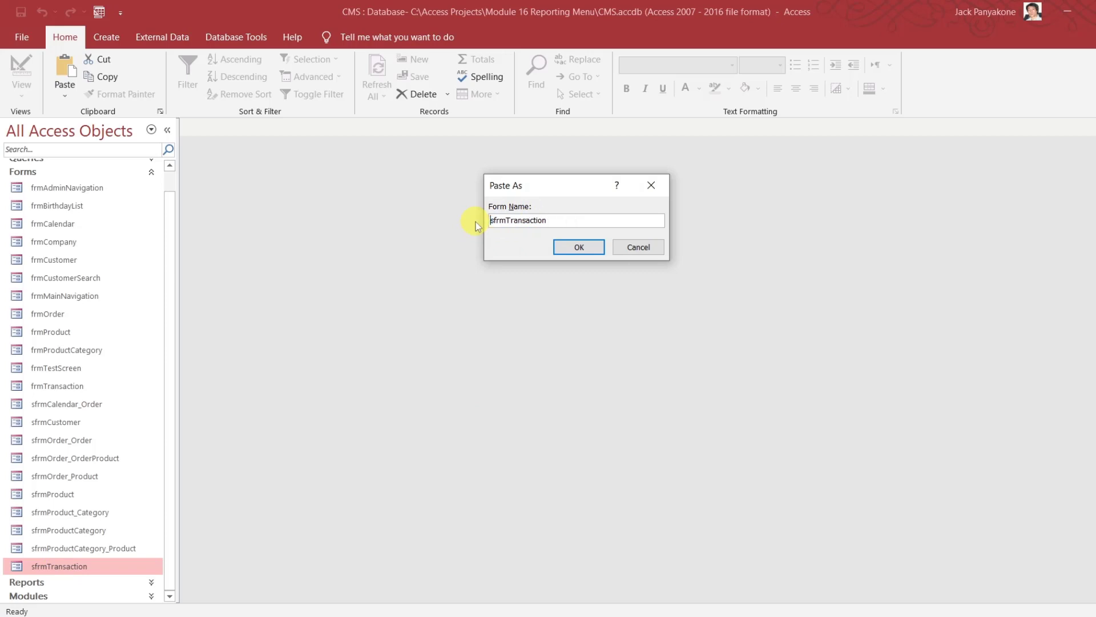
pyautogui.click(555, 218)
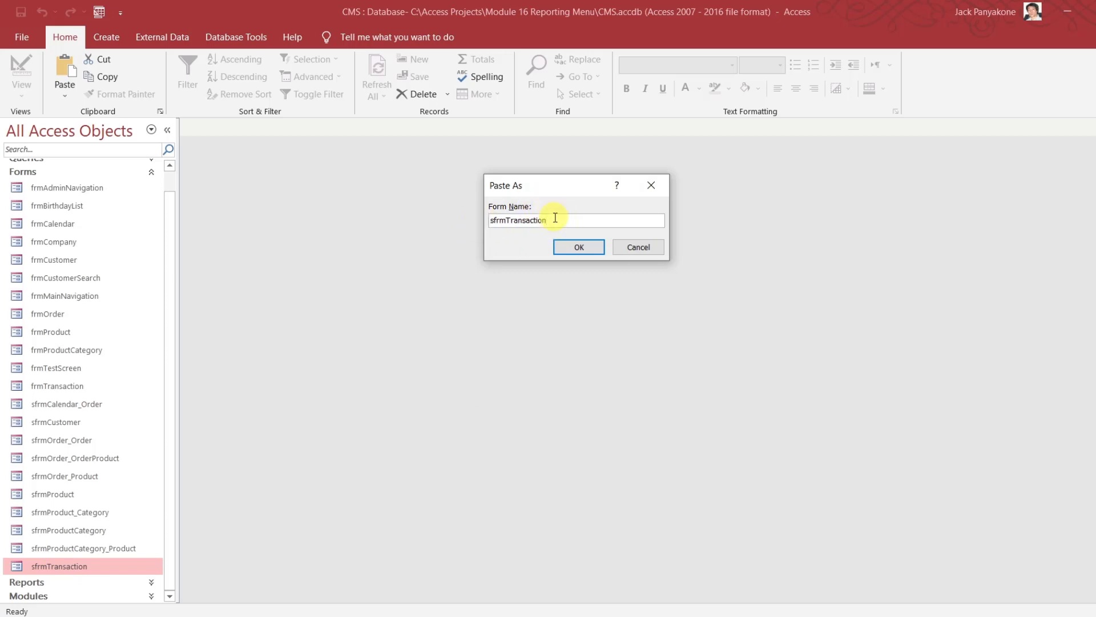
pyautogui.write('_RecentEntries')
pyautogui.press('Return')
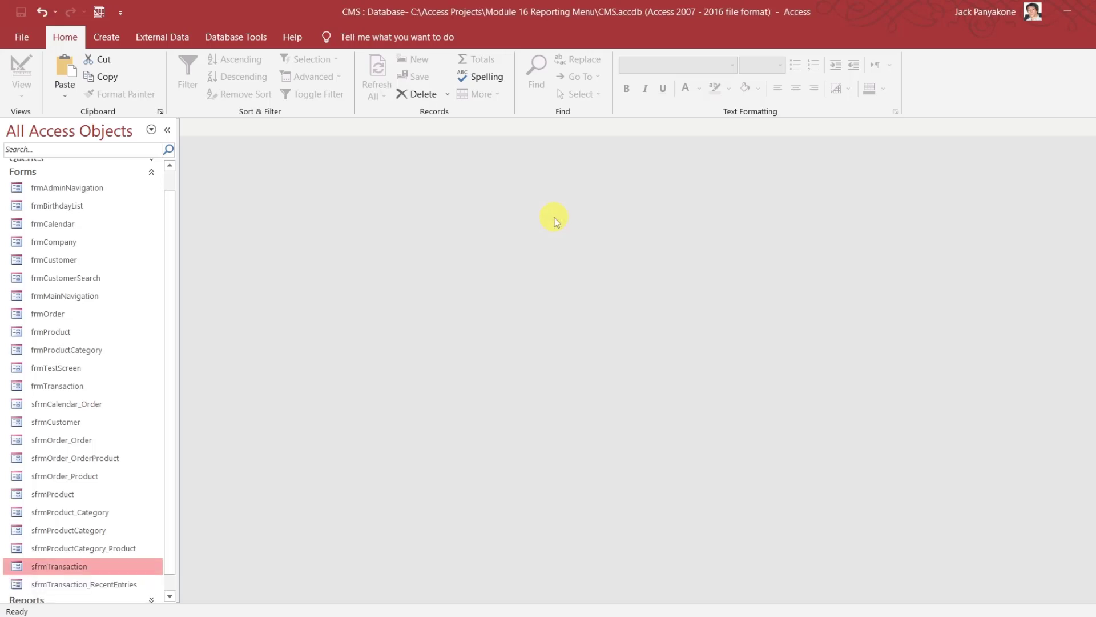
# - Open sfrmTransaction_RecentEntries in Design View and display all of its form properties
pyautogui.rightClick(107, 581)
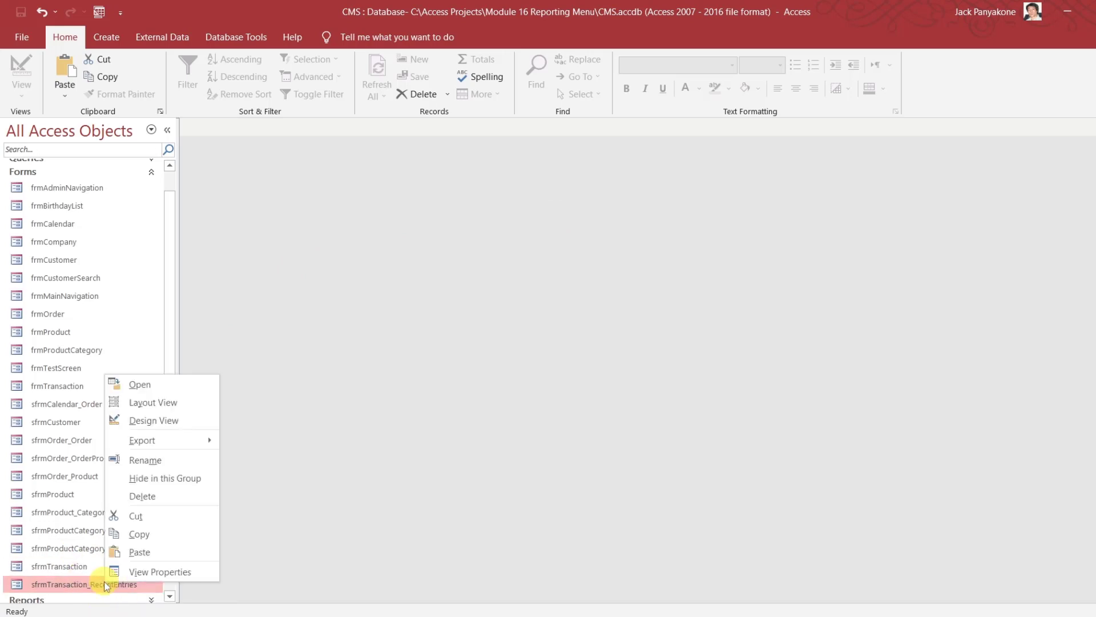
pyautogui.click(171, 422)
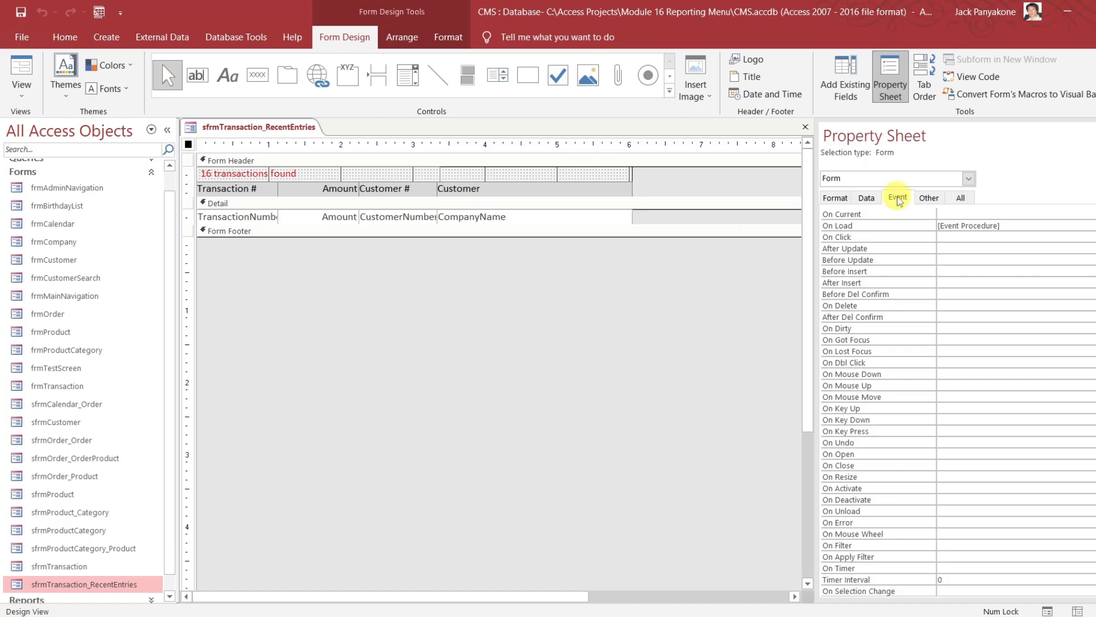
pyautogui.click(961, 200)
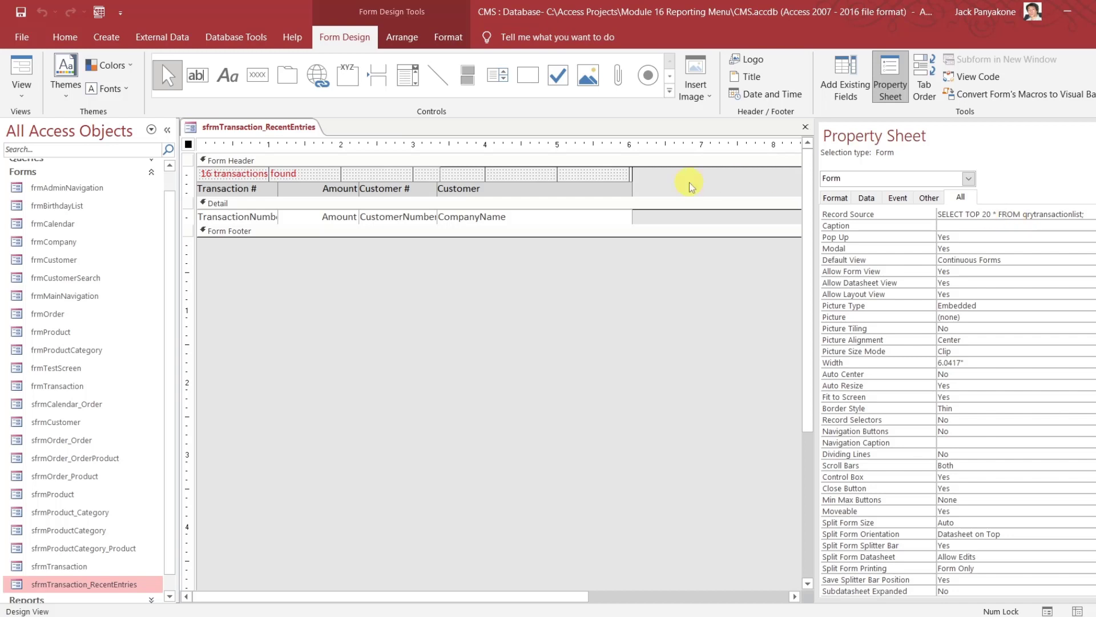
# - Set the record source of sfrmTransaction_RecentEntries to qryTransactionRunningBalance
pyautogui.scroll(1, 172, 198)
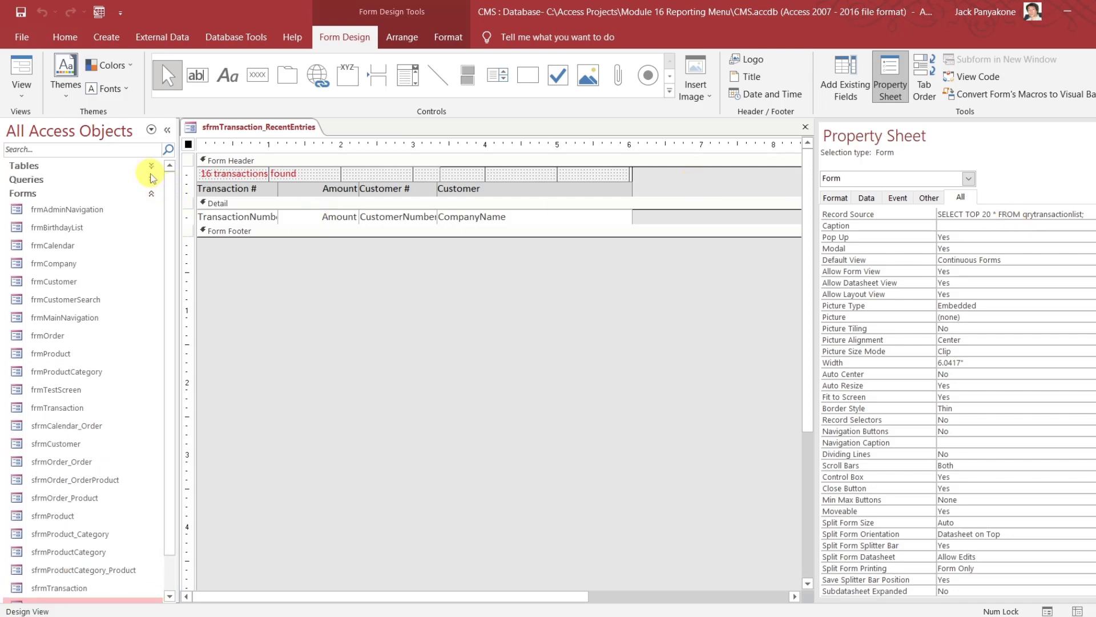
pyautogui.click(152, 180)
pyautogui.scroll(-1, 173, 262)
pyautogui.scroll(-2, 171, 263)
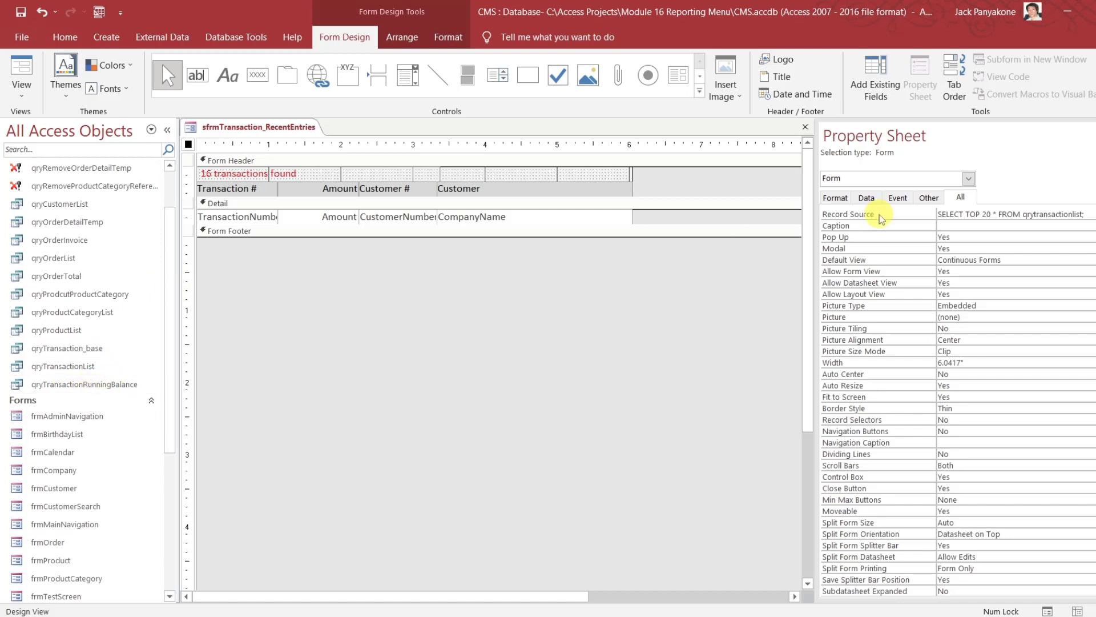
pyautogui.moveTo(1084, 214); pyautogui.dragTo(902, 211)
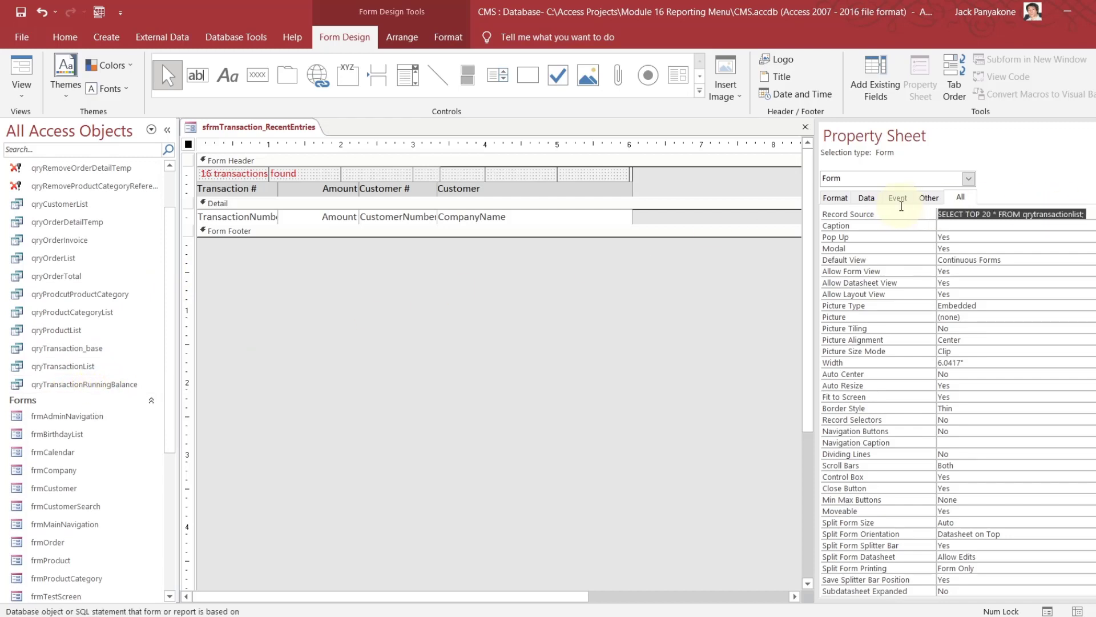
pyautogui.write('qry')
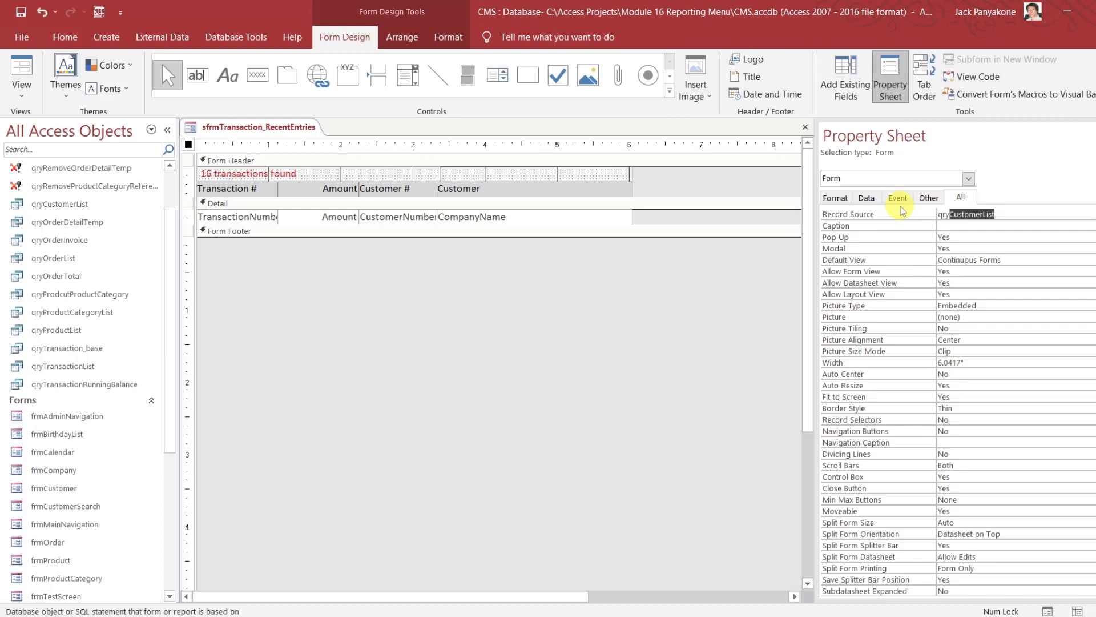
pyautogui.write('transactionrunningBalance')
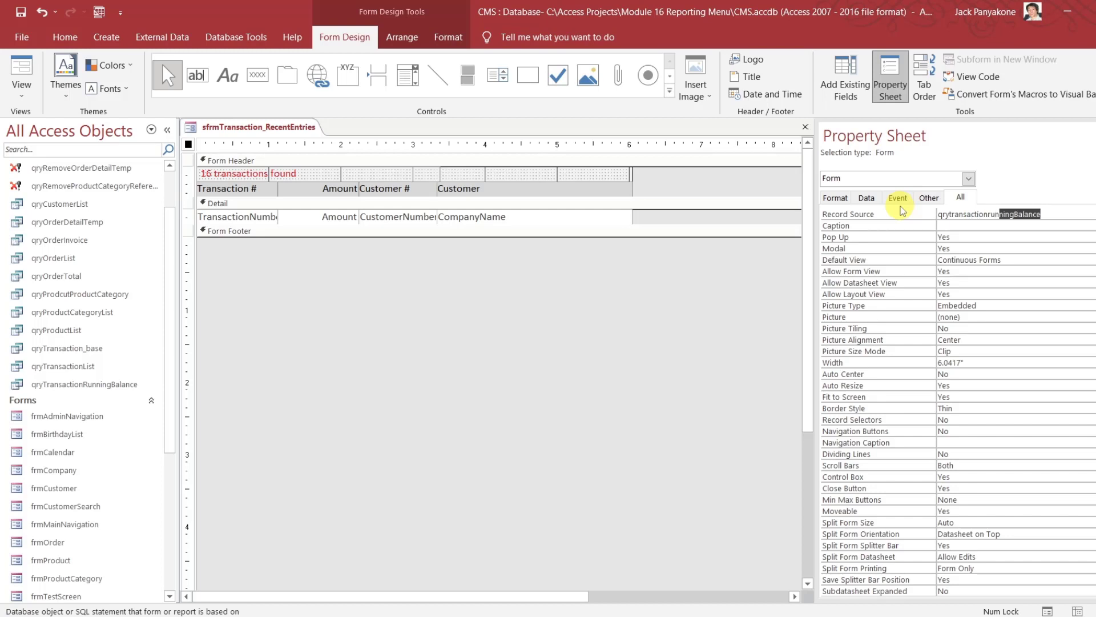
pyautogui.press('Return')
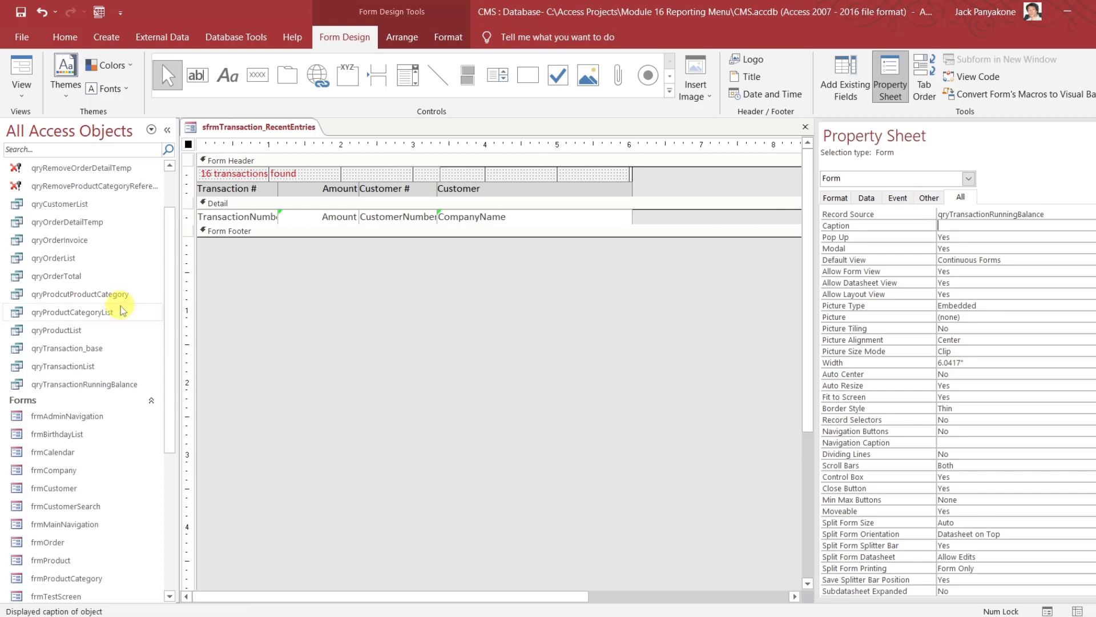
# - Try a Format expression as the TransactionNumber criterion in the design of qryTransactionList, and close the query without saving
pyautogui.click(88, 388)
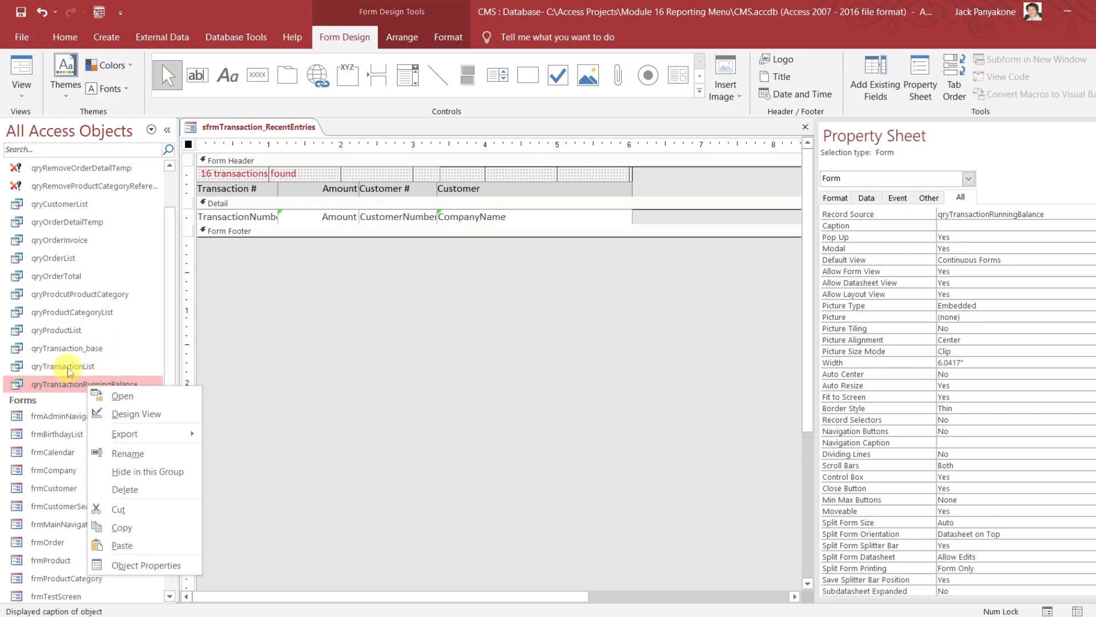
pyautogui.click(67, 366)
pyautogui.rightClick(67, 366)
pyautogui.click(113, 399)
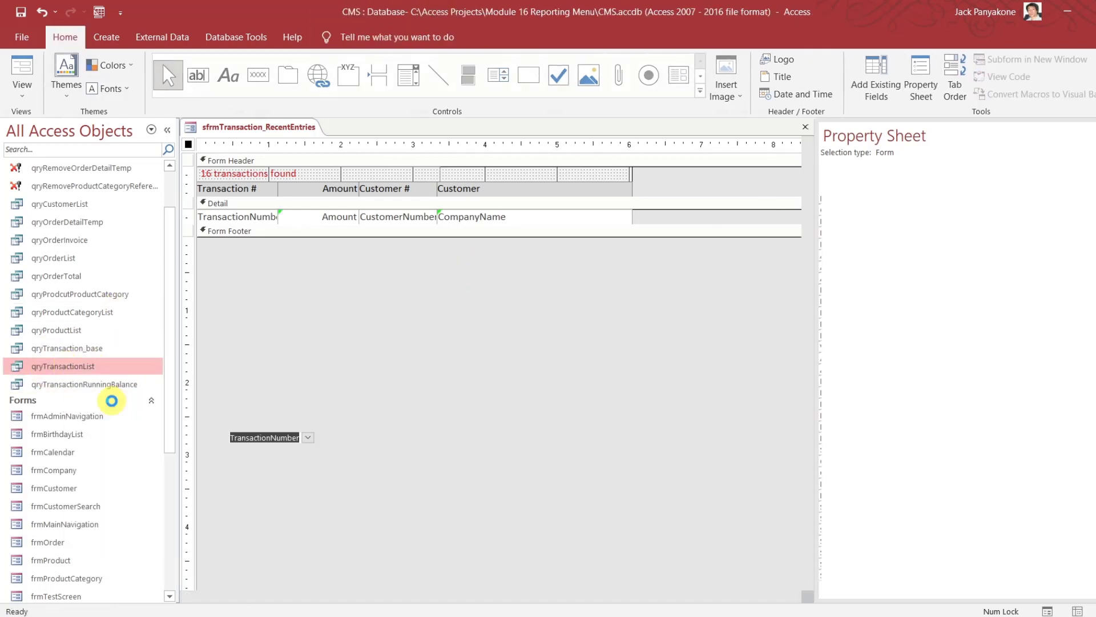
pyautogui.click(264, 484)
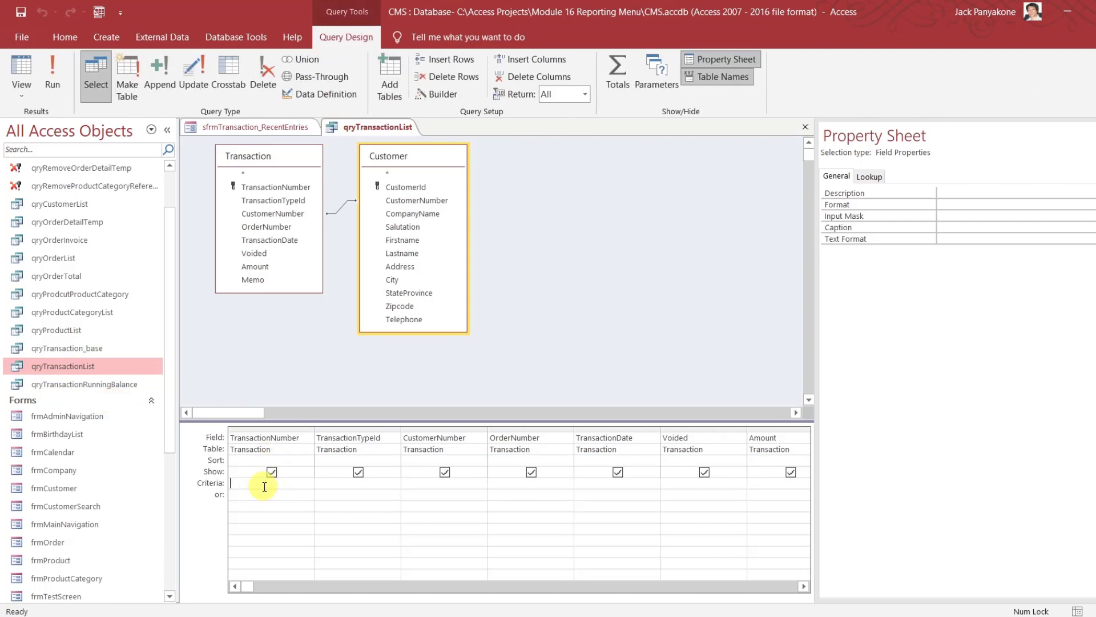
pyautogui.write('fds')
pyautogui.press('BackSpace')
pyautogui.press('BackSpace')
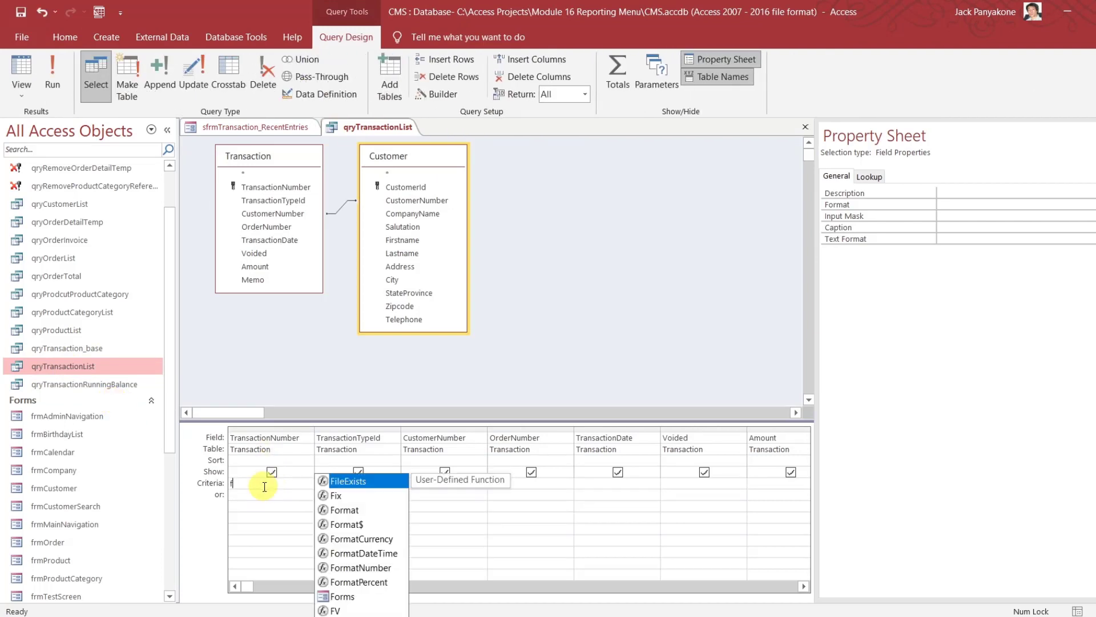
pyautogui.write('orma')
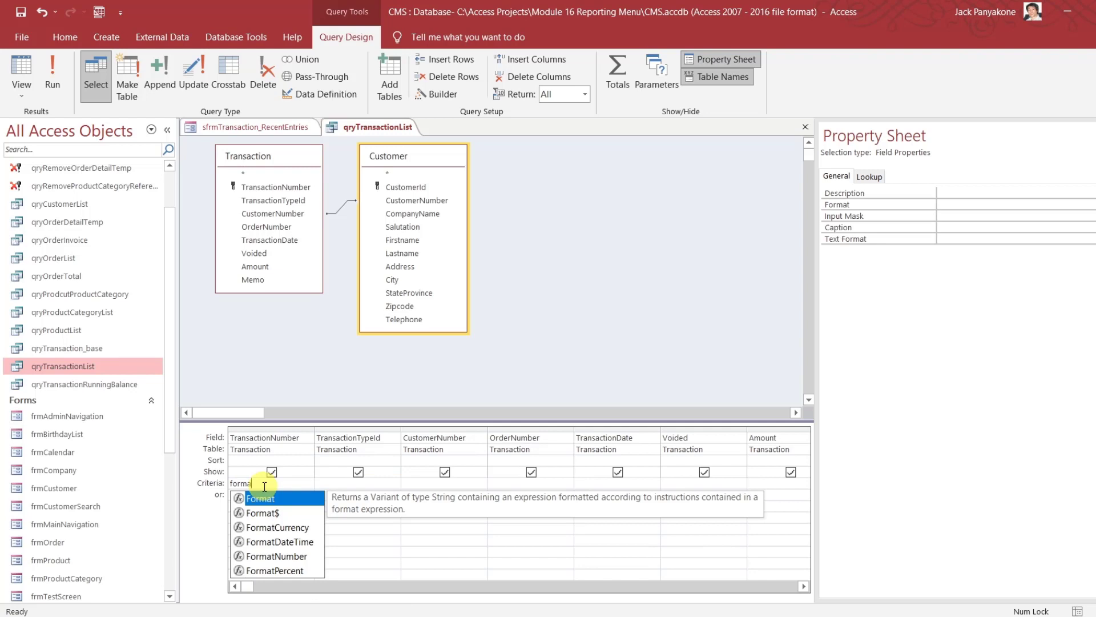
pyautogui.press('BackSpace')
pyautogui.press('BackSpace')
pyautogui.press('BackSpace')
pyautogui.press('BackSpace')
pyautogui.press('BackSpace')
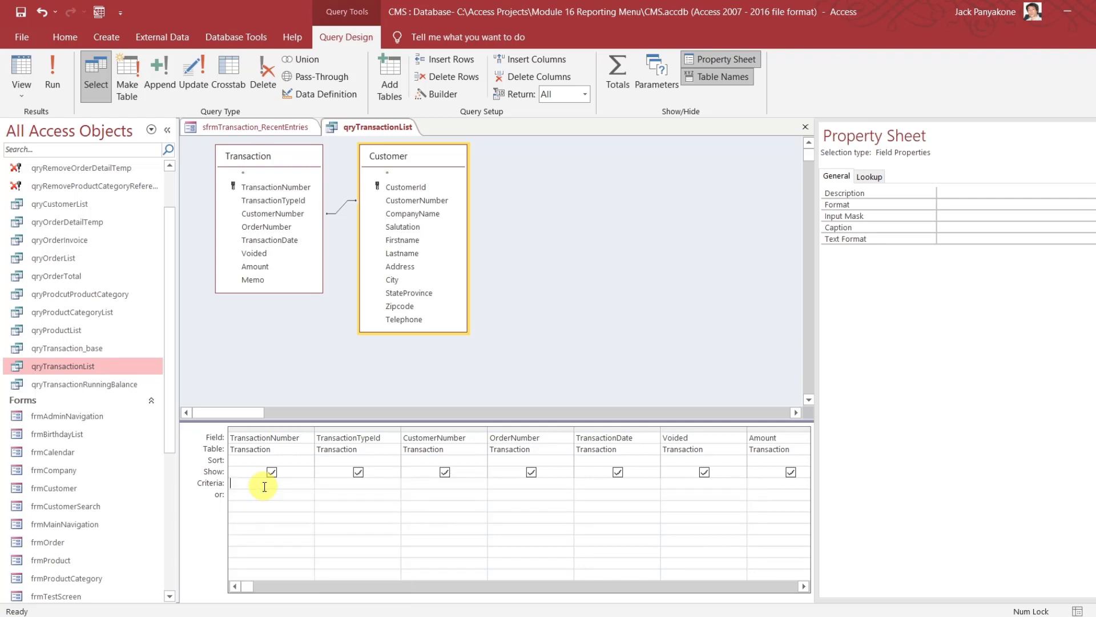
pyautogui.click(250, 371)
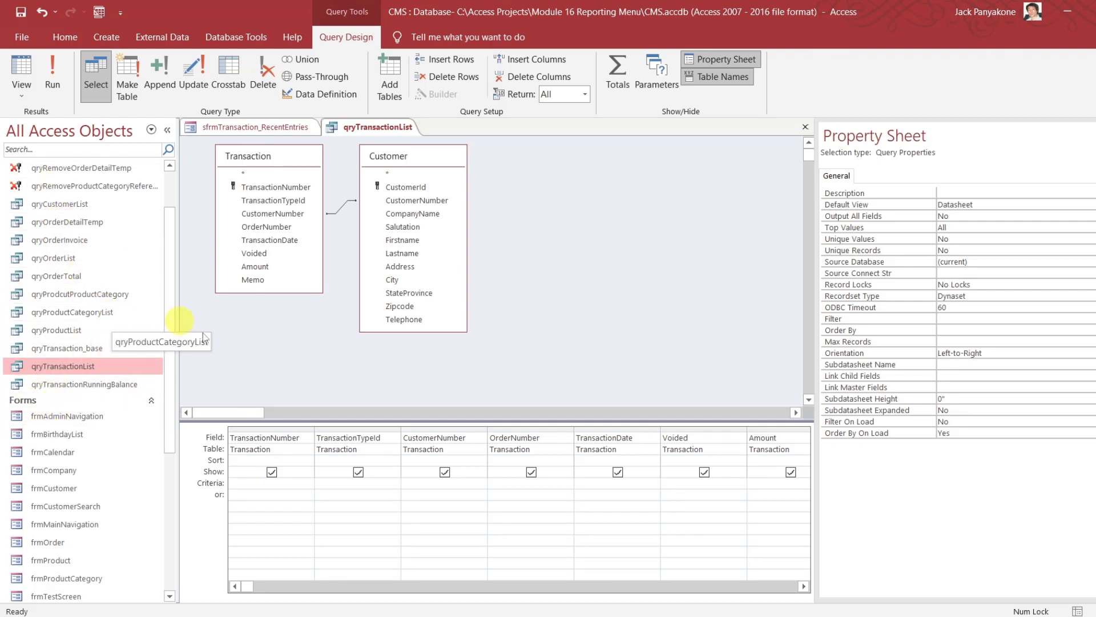
pyautogui.click(805, 126)
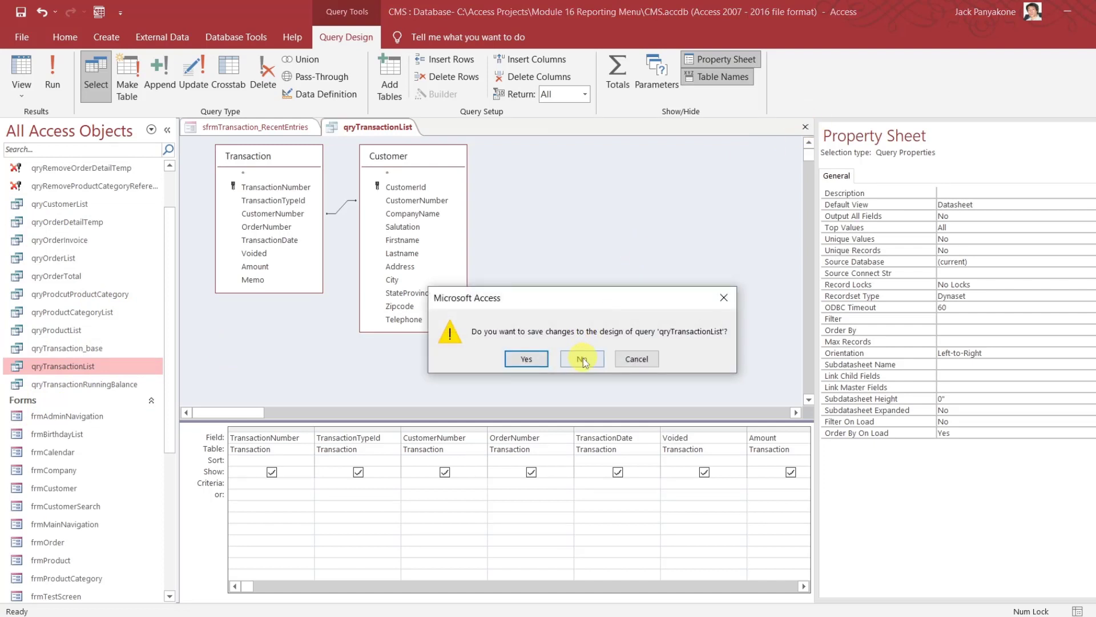
pyautogui.click(582, 359)
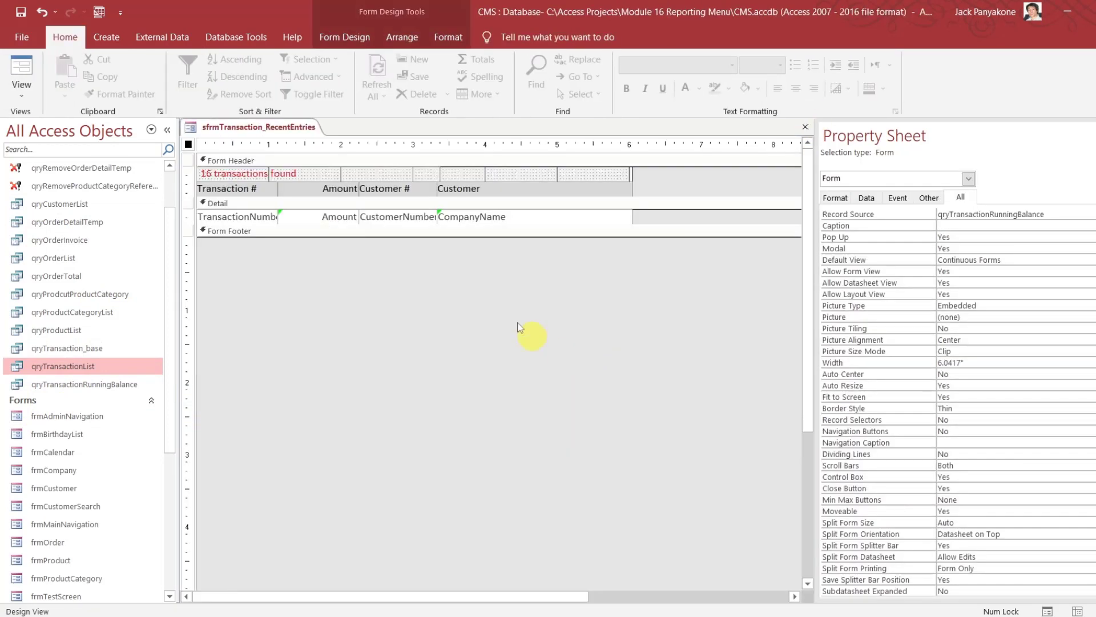
# - Enlarge the Detail section of sfrmTransaction_RecentEntries to a height of about 1.58 inches
pyautogui.moveTo(654, 223); pyautogui.dragTo(636, 324)
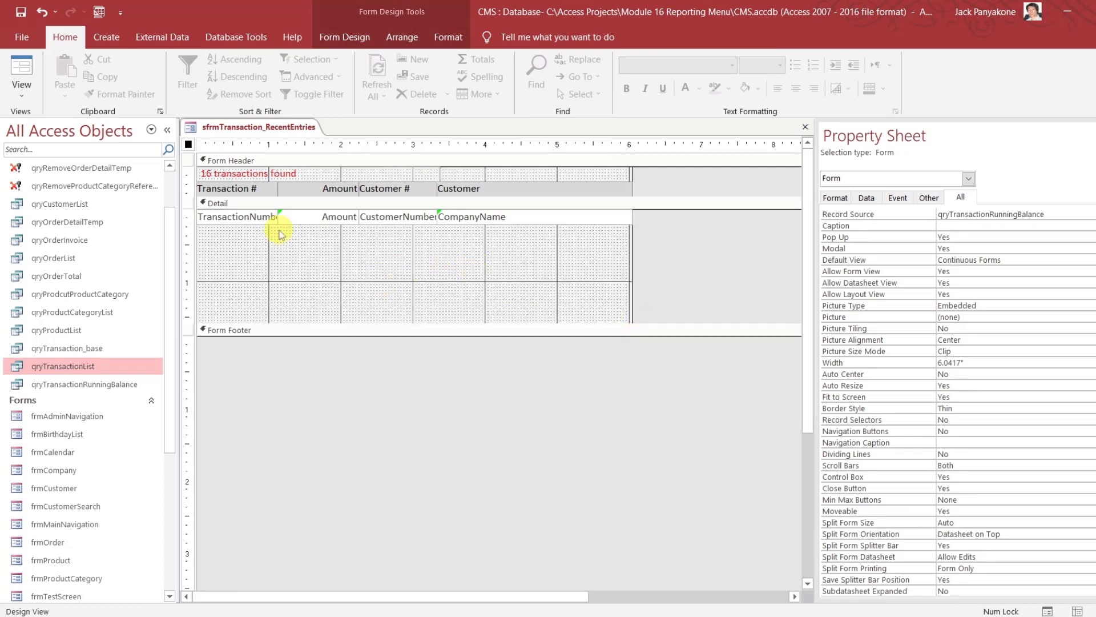
pyautogui.moveTo(249, 216)
pyautogui.mouseDown()
pyautogui.moveTo(260, 285)
pyautogui.moveTo(242, 211)
pyautogui.mouseUp()
pyautogui.click(335, 261)
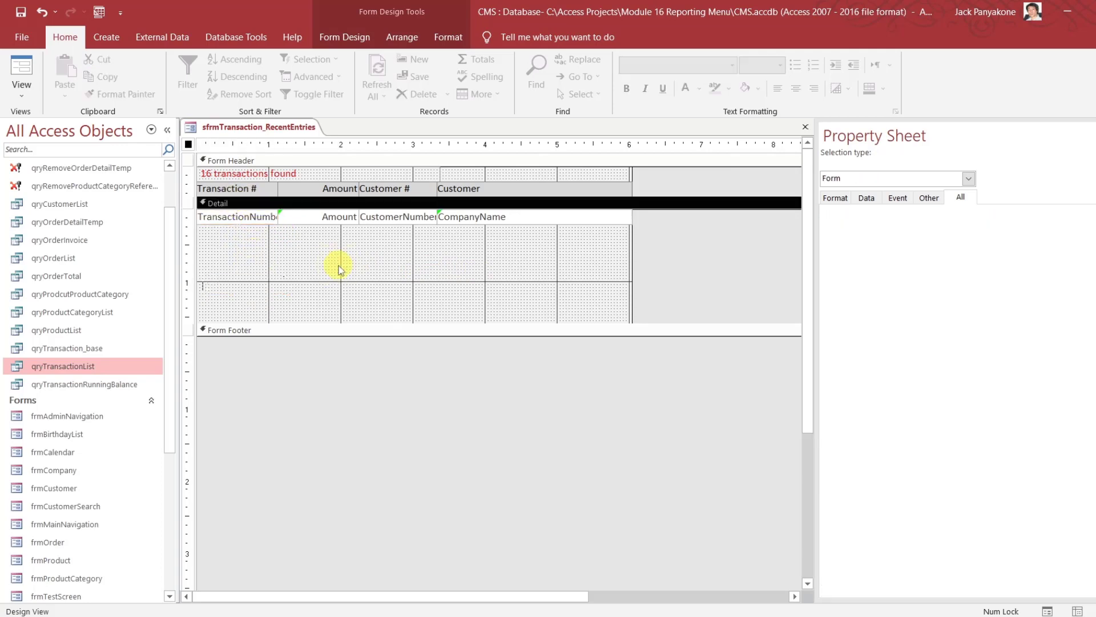
# - Check which query fields are available as the control source of the TransactionNumber text box
pyautogui.click(254, 216)
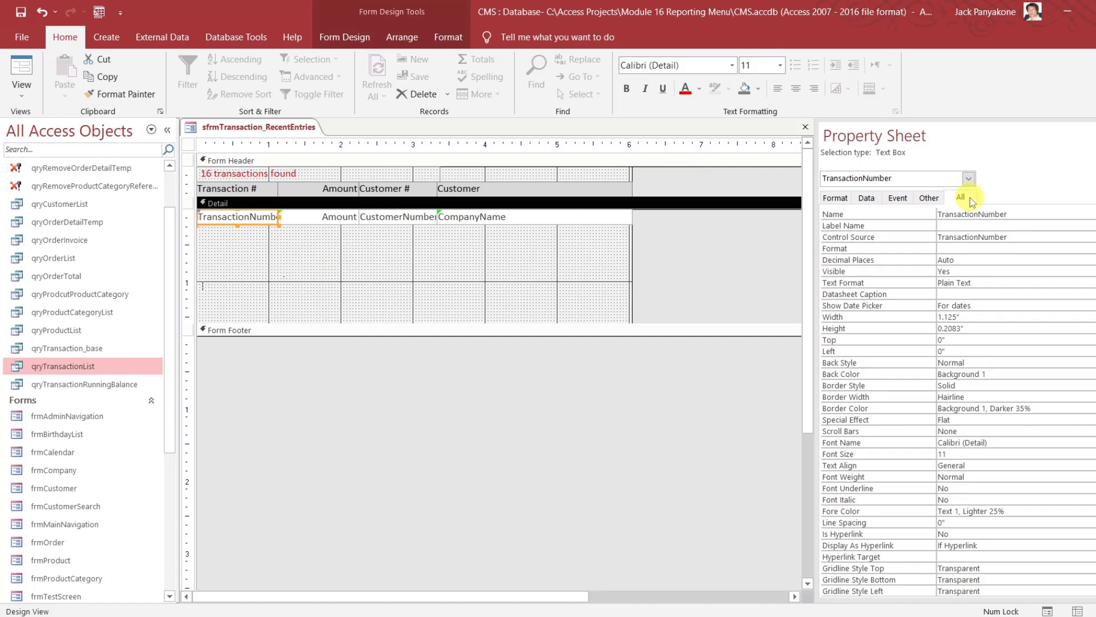
pyautogui.click(1036, 236)
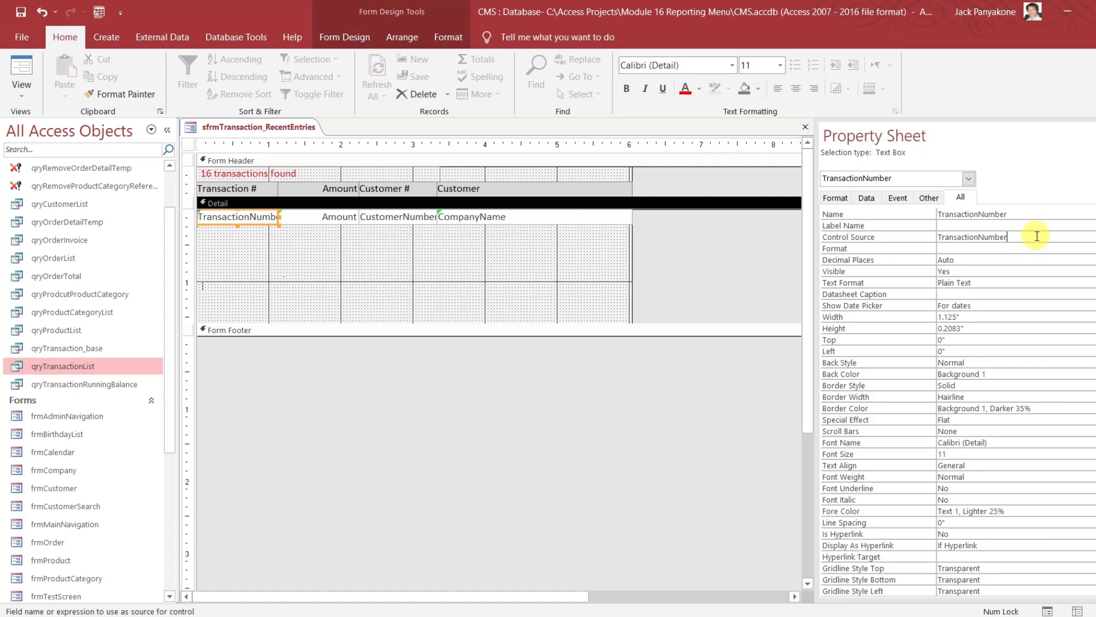
pyautogui.click(895, 236)
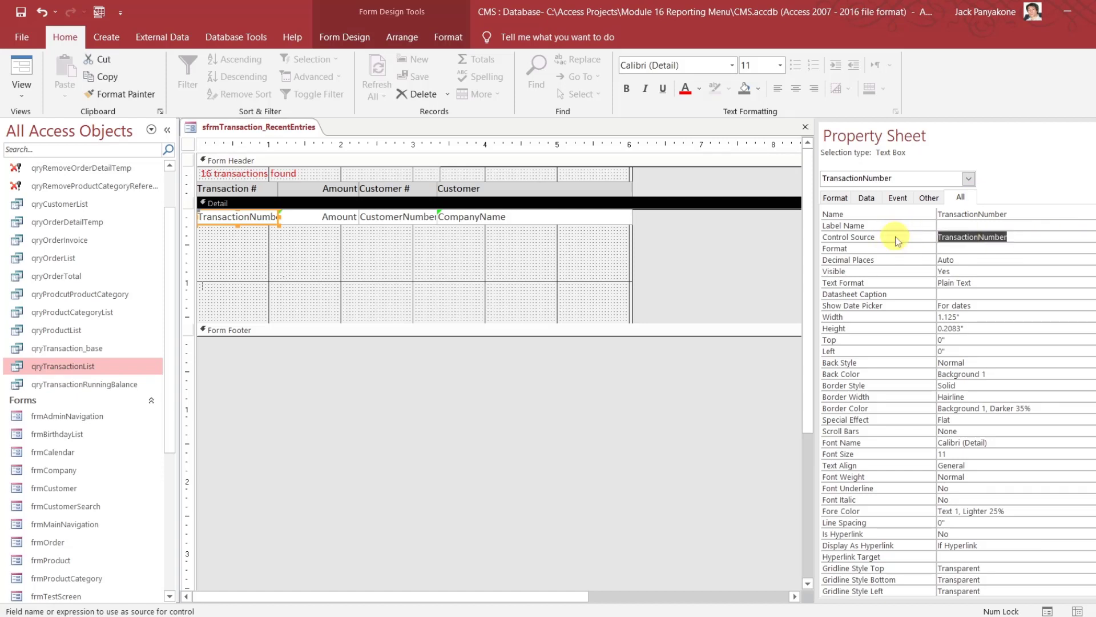
pyautogui.click(1066, 240)
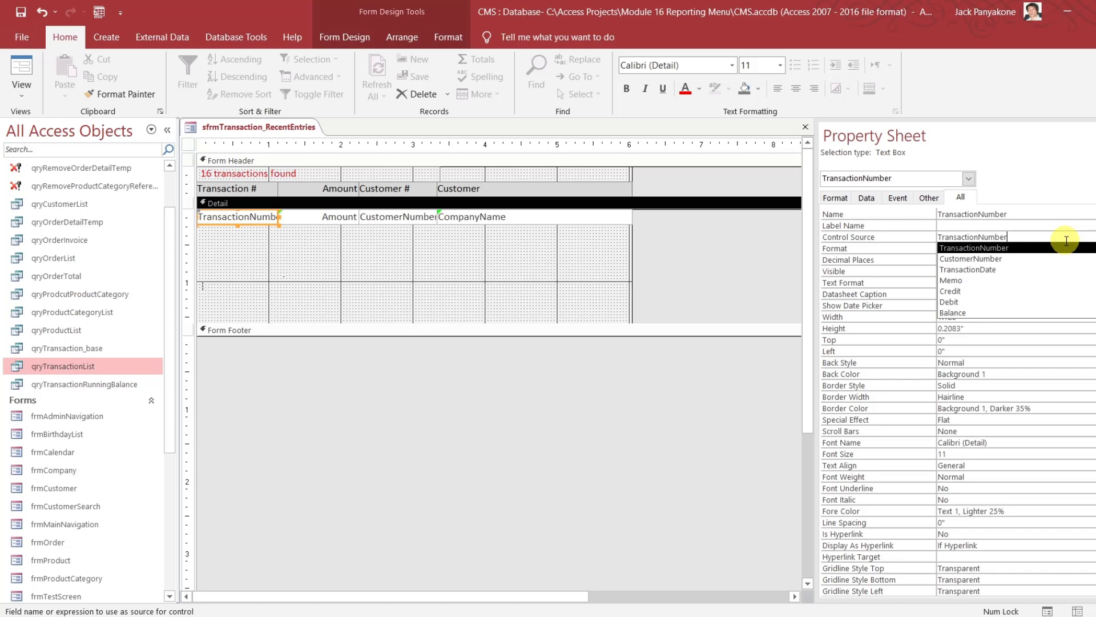
pyautogui.click(478, 269)
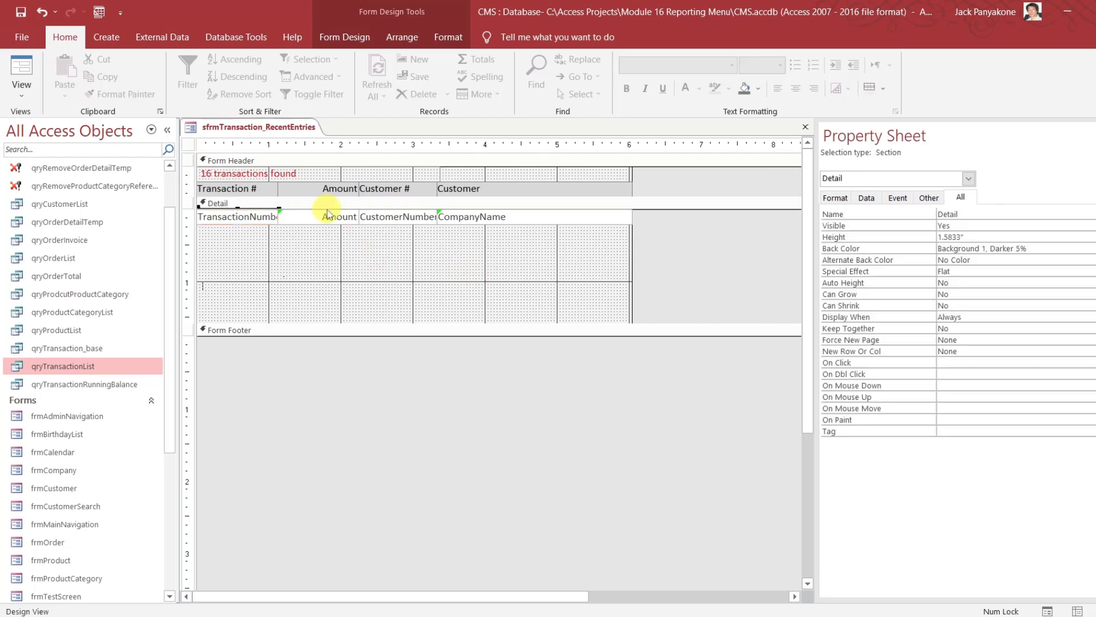
# - Set the control source of the CustomerNumber text box to TransactionDate and rename the text box TransactionDate
pyautogui.click(425, 222)
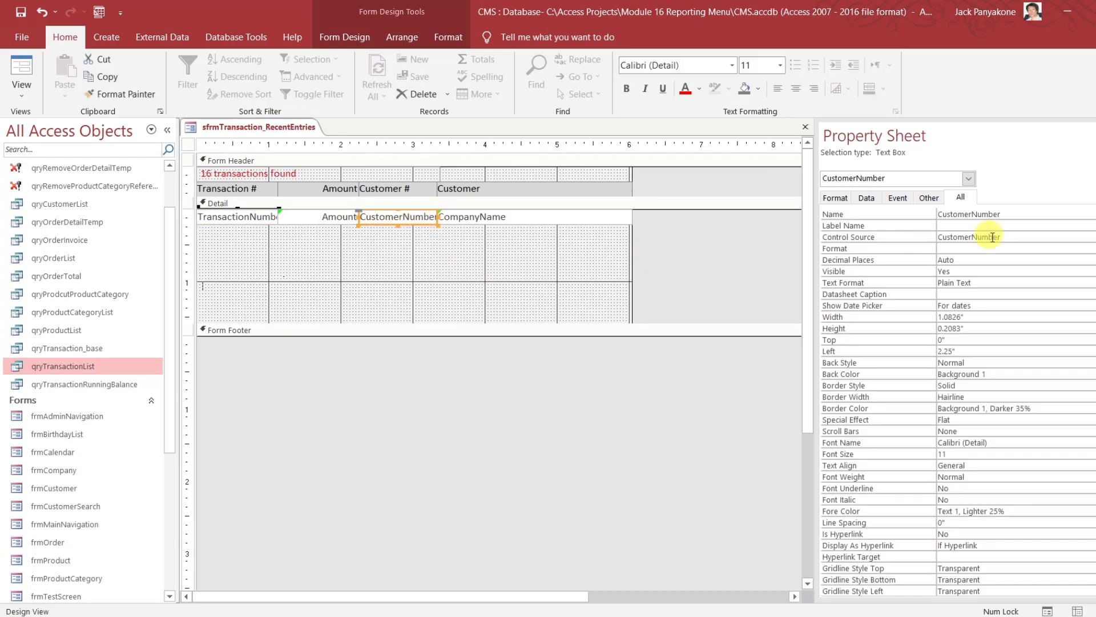
pyautogui.click(1087, 237)
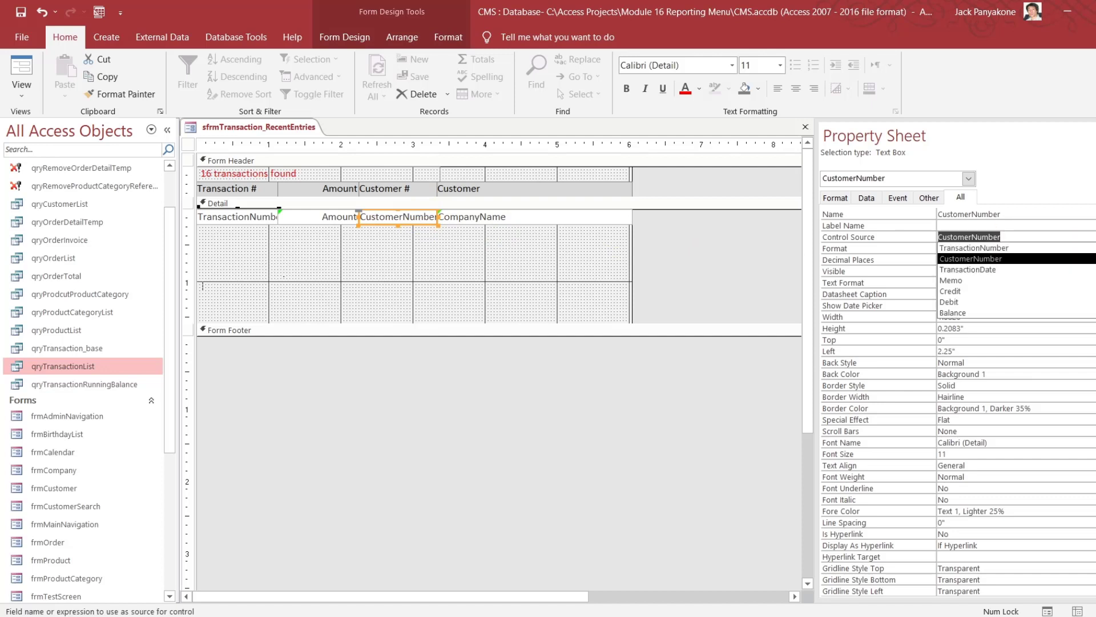
pyautogui.click(1073, 273)
pyautogui.hotkey('ctrl', 'c')
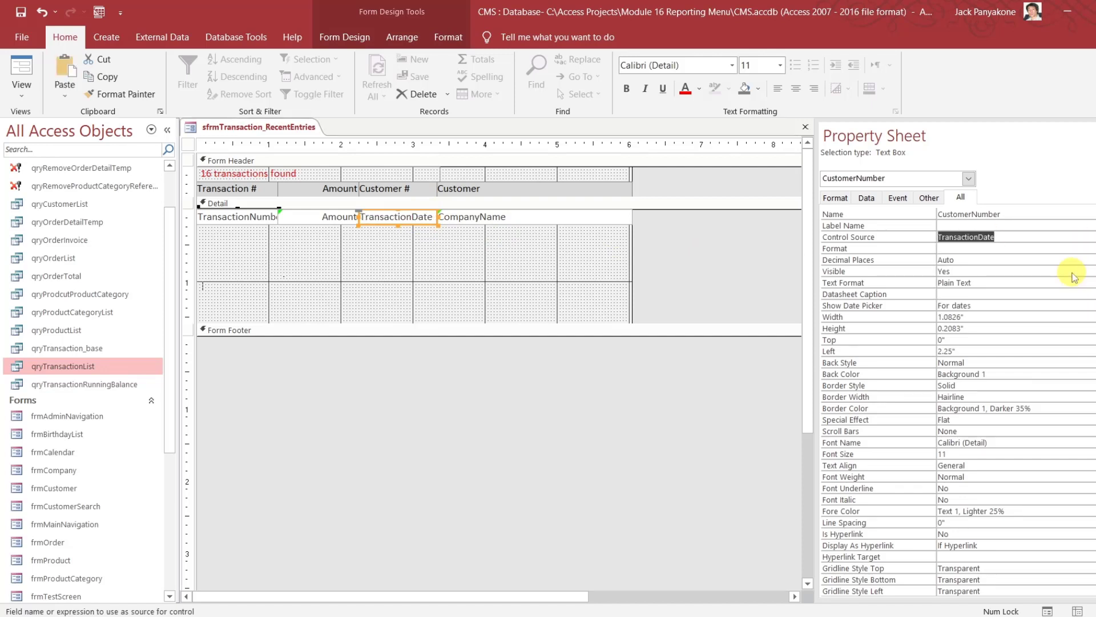
pyautogui.press('Up')
pyautogui.press('Up')
pyautogui.hotkey('ctrl', 'v')
pyautogui.press('Return')
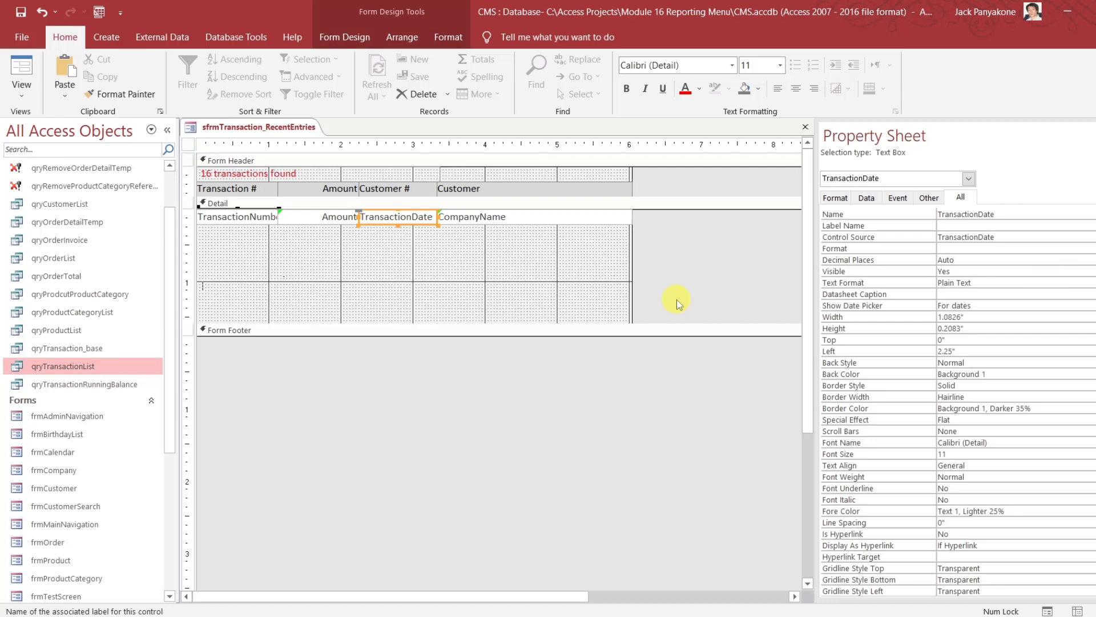
# - Set the control source of the CompanyName text box to Credit and rename the text box Credit
pyautogui.click(523, 217)
pyautogui.click(980, 238)
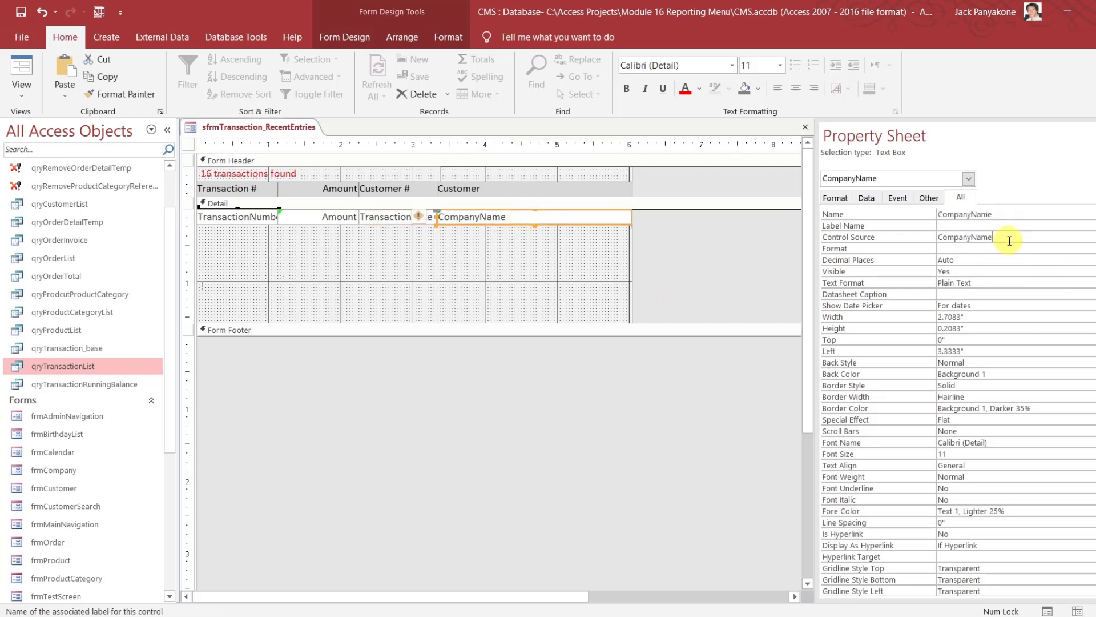
pyautogui.click(1090, 237)
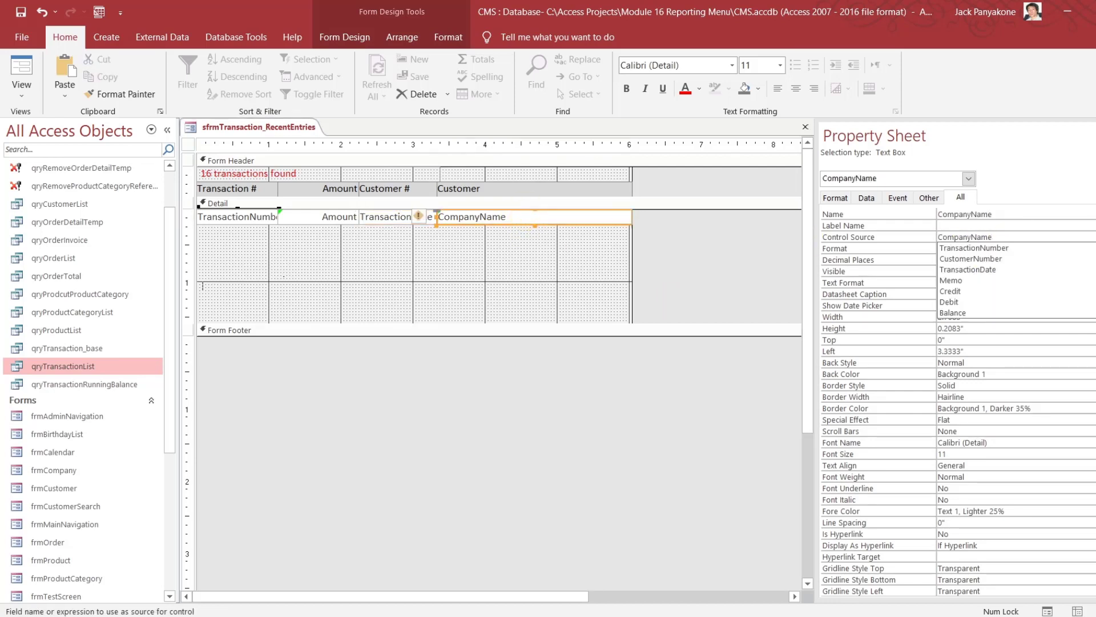
pyautogui.click(1053, 291)
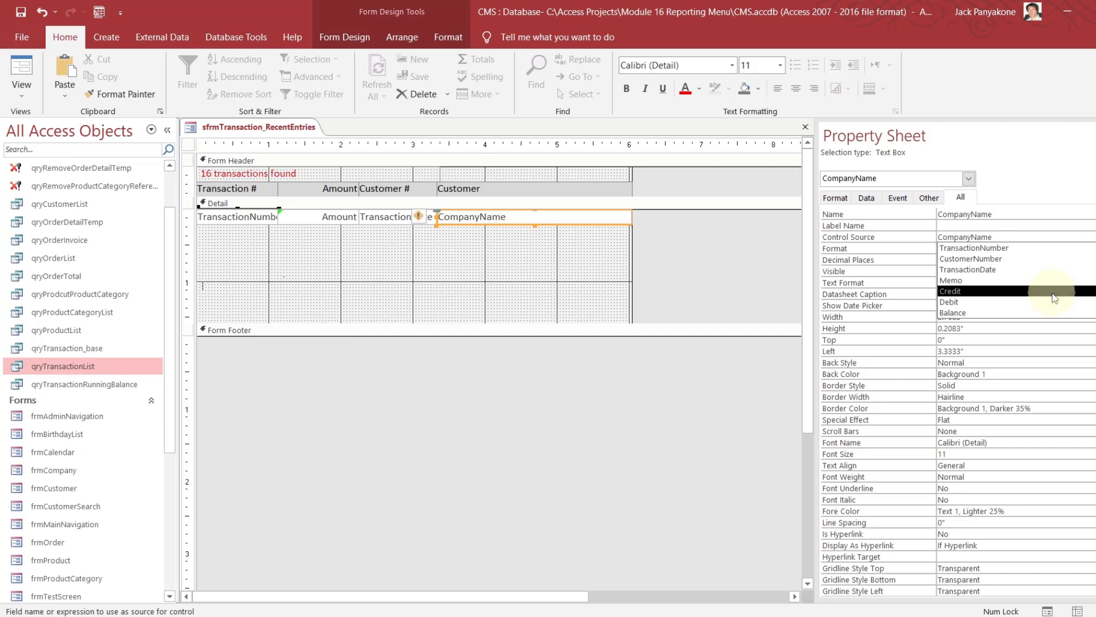
pyautogui.press('Up')
pyautogui.press('Up')
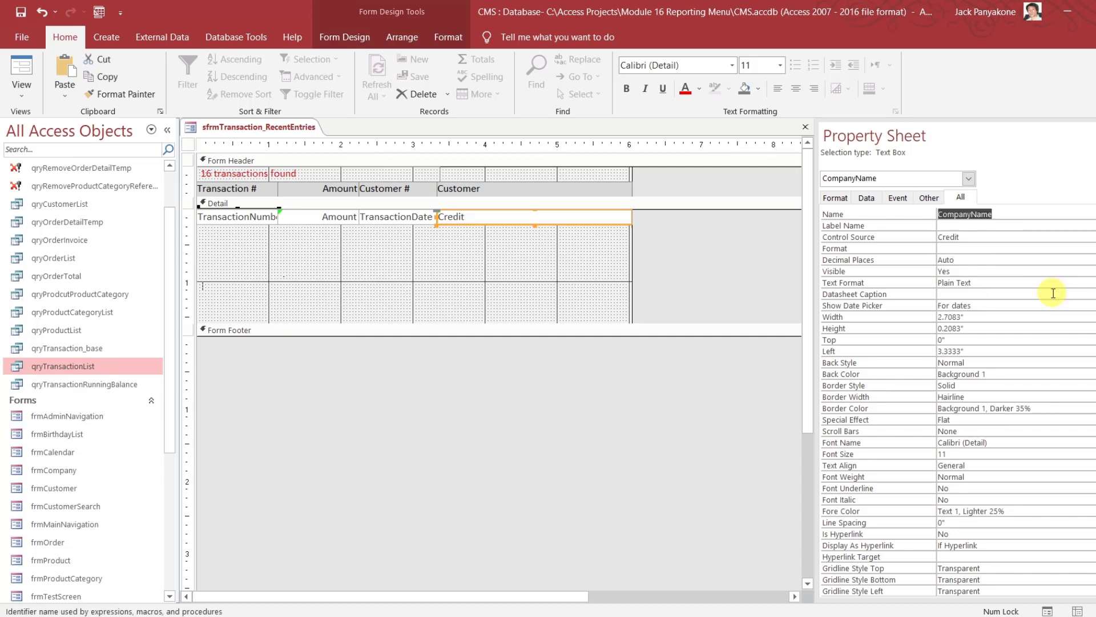
pyautogui.hotkey('ctrl', 'v')
pyautogui.press('Return')
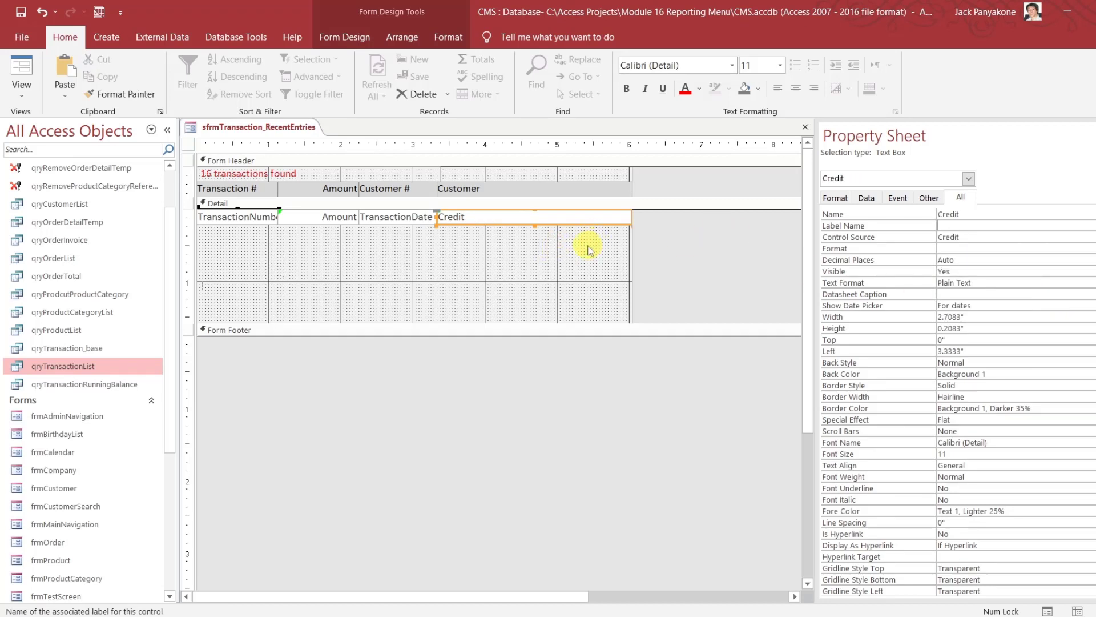
# - Narrow the Credit text box and the Customer header label to 1 inch, and duplicate the Credit text box in the Detail section
pyautogui.moveTo(590, 250); pyautogui.dragTo(507, 203)
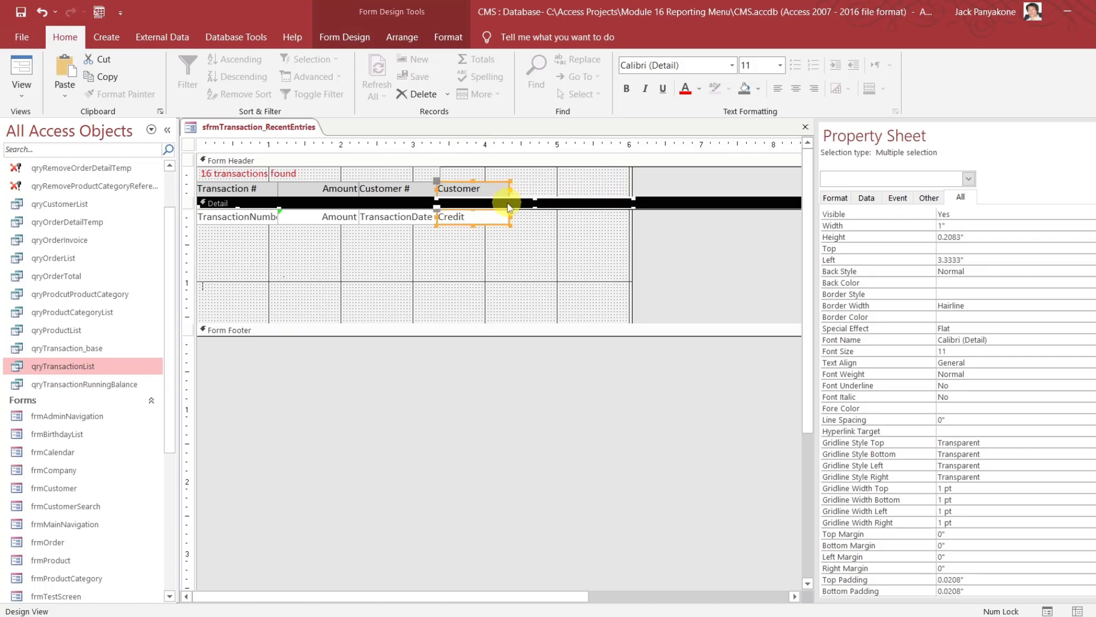
pyautogui.click(500, 252)
pyautogui.click(491, 222)
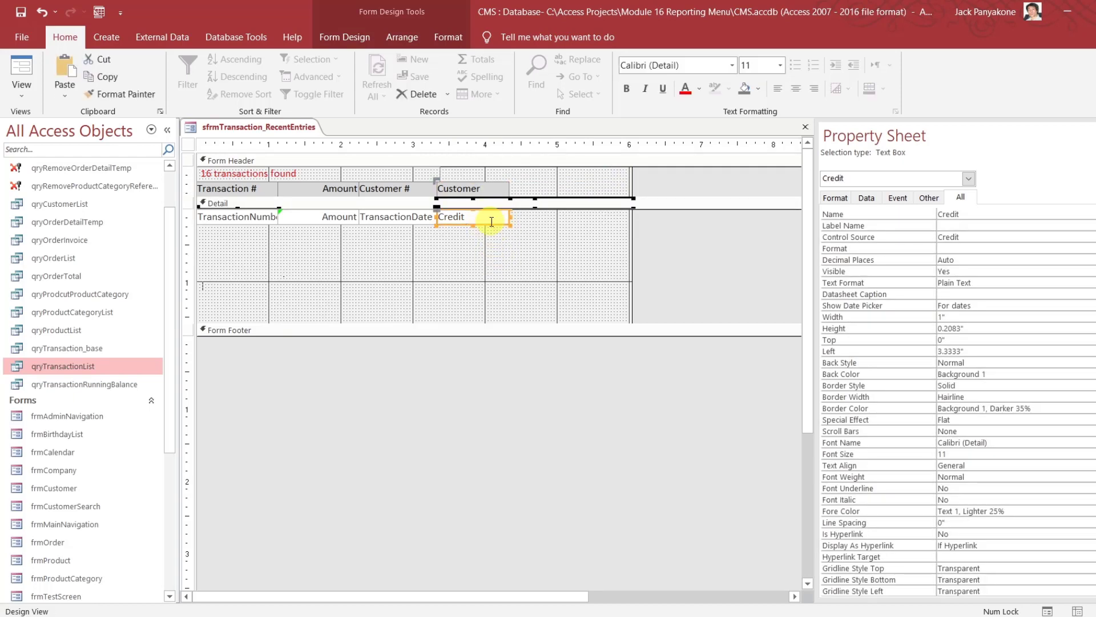
pyautogui.hotkey('ctrl', 'c')
pyautogui.hotkey('ctrl', 'v')
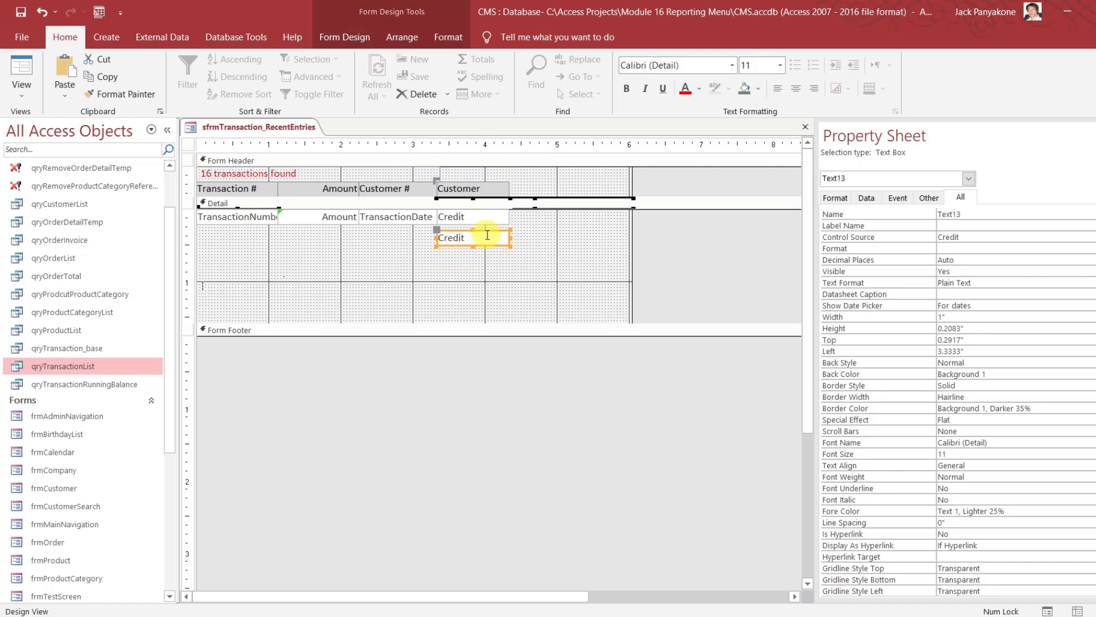
# - Set both the Control Source and the Name of the duplicated Credit text box to Debit
pyautogui.click(965, 237)
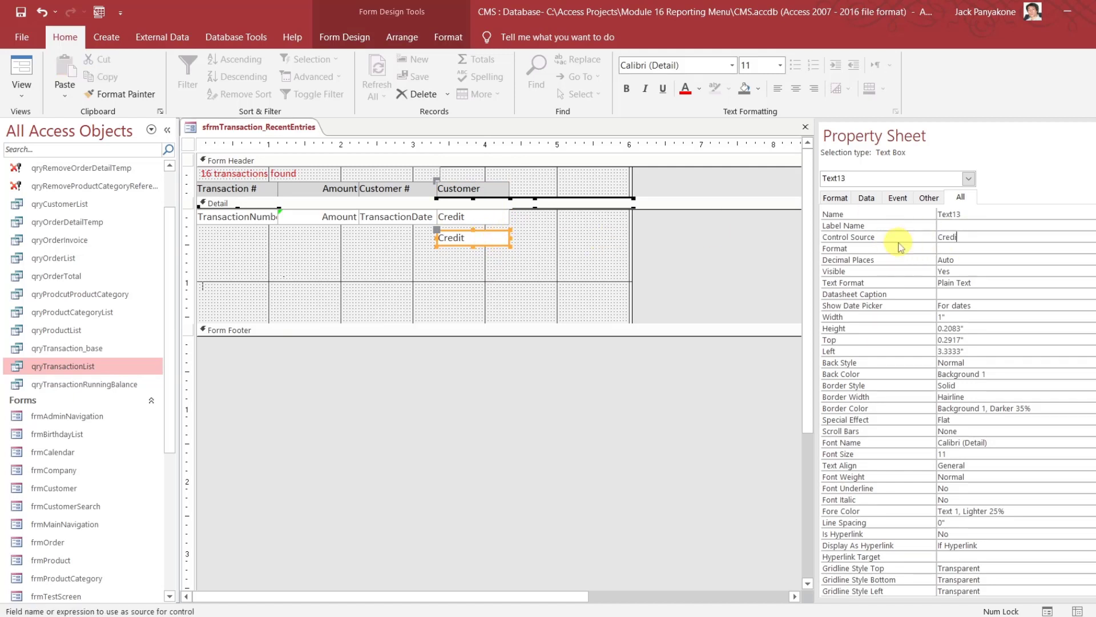
pyautogui.press('BackSpace')
pyautogui.press('BackSpace')
pyautogui.press('BackSpace')
pyautogui.press('BackSpace')
pyautogui.press('BackSpace')
pyautogui.write('d')
pyautogui.press('Return')
pyautogui.write('De')
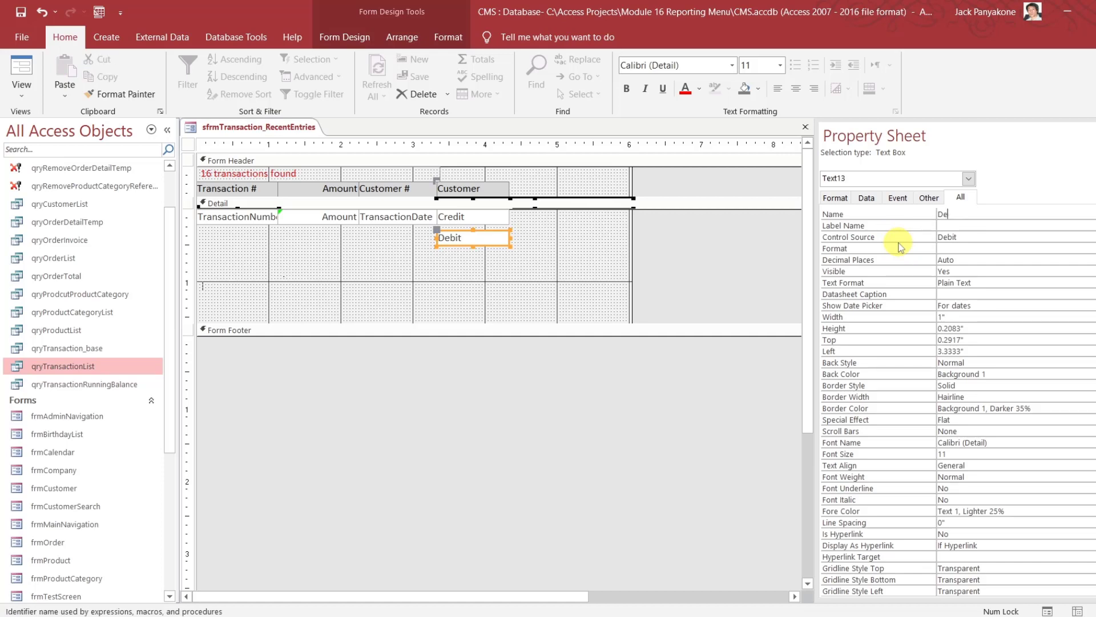
pyautogui.write('bit')
pyautogui.press('Return')
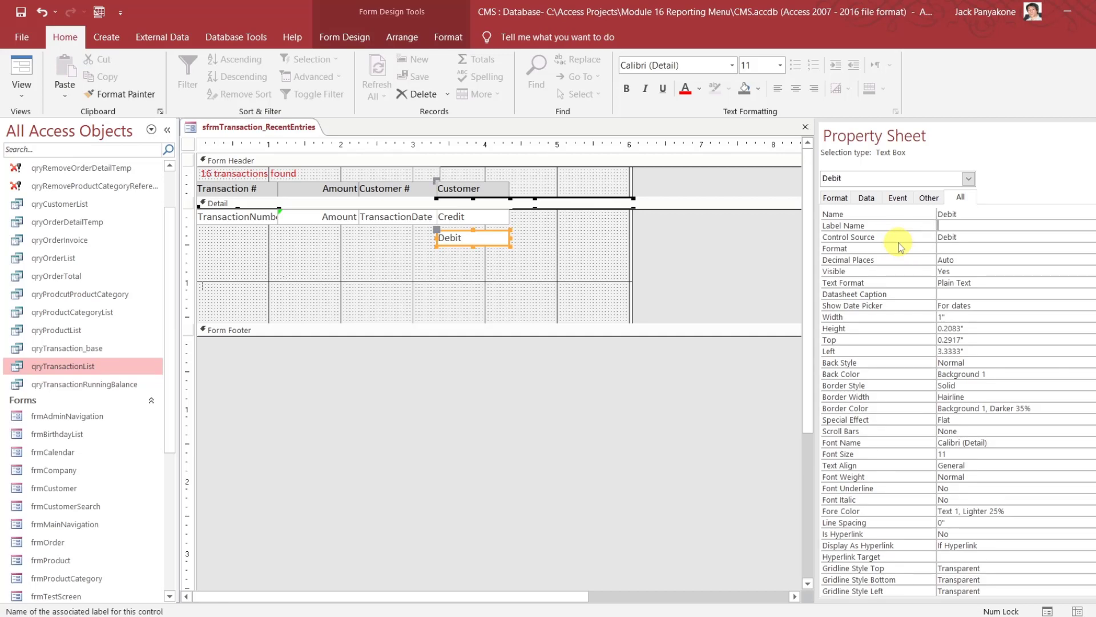
# - Duplicate the Debit text box, bind the copy to the Balance field and name it Balance
pyautogui.click(546, 250)
pyautogui.click(499, 237)
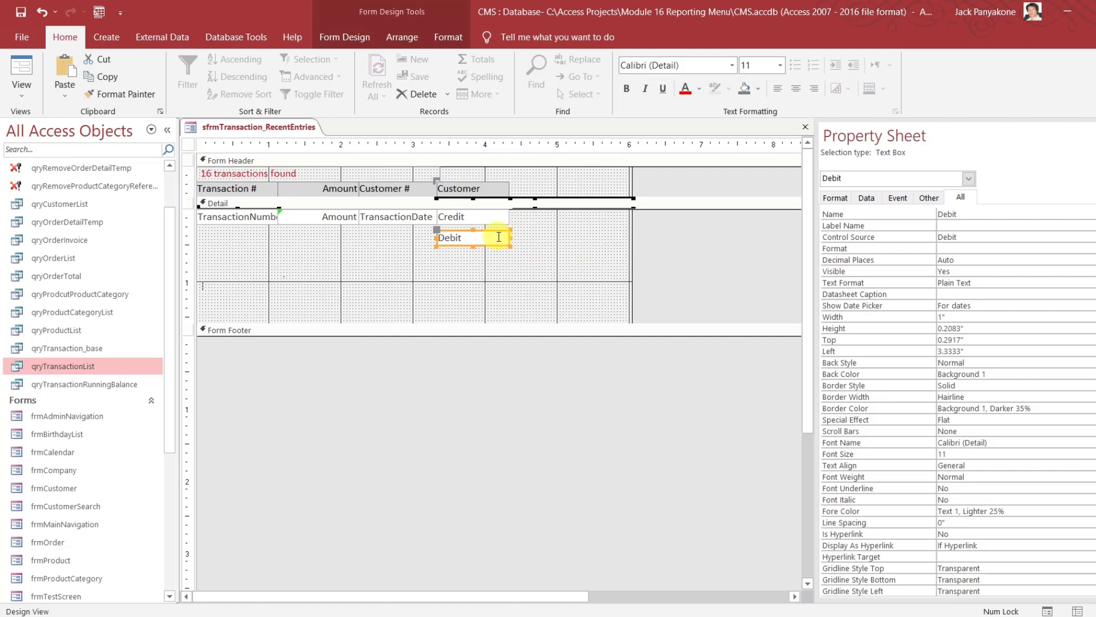
pyautogui.hotkey('ctrl', 'd')
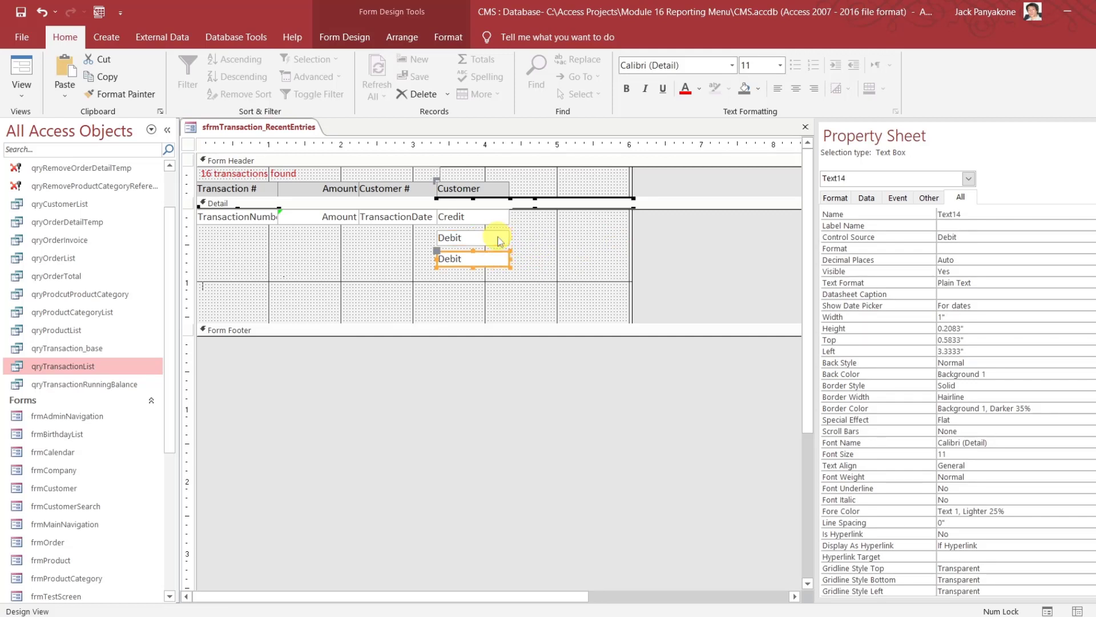
pyautogui.click(1025, 237)
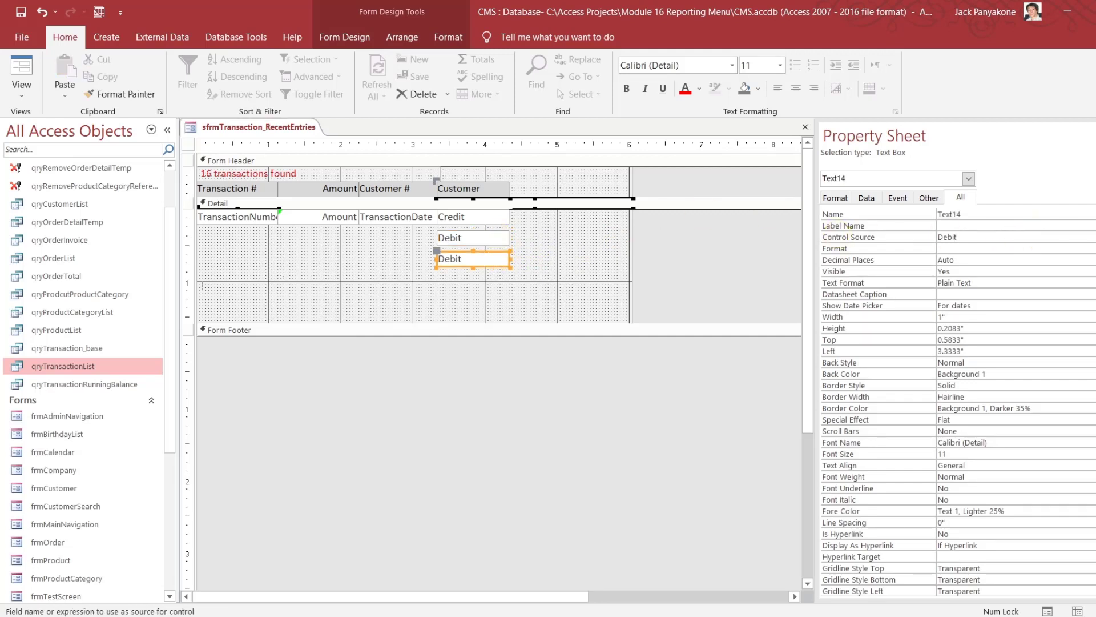
pyautogui.click(1092, 237)
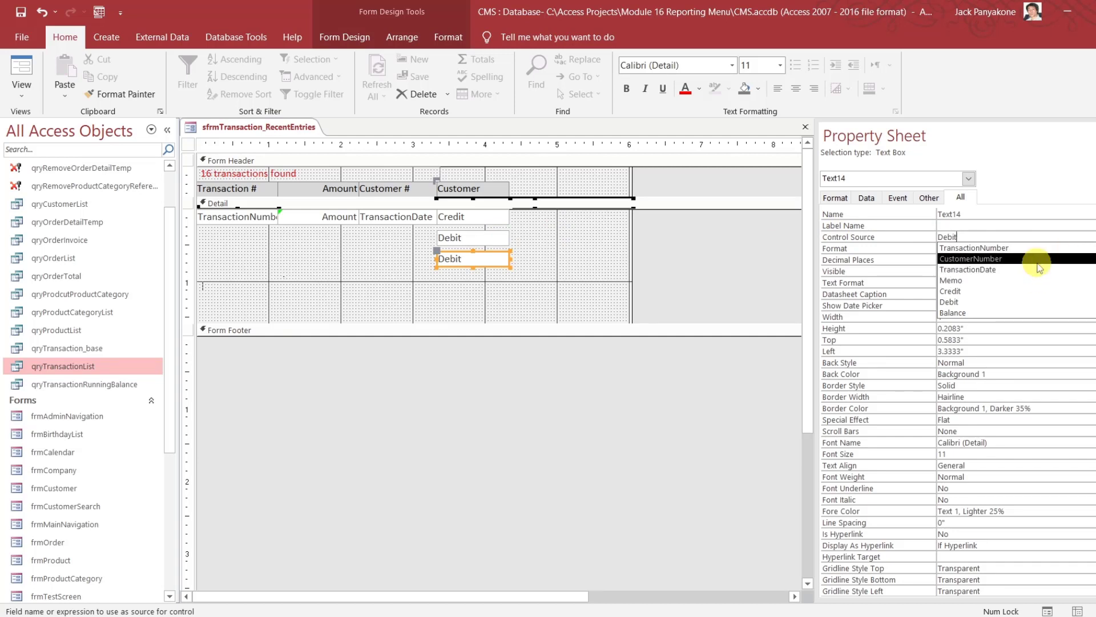
pyautogui.click(1022, 312)
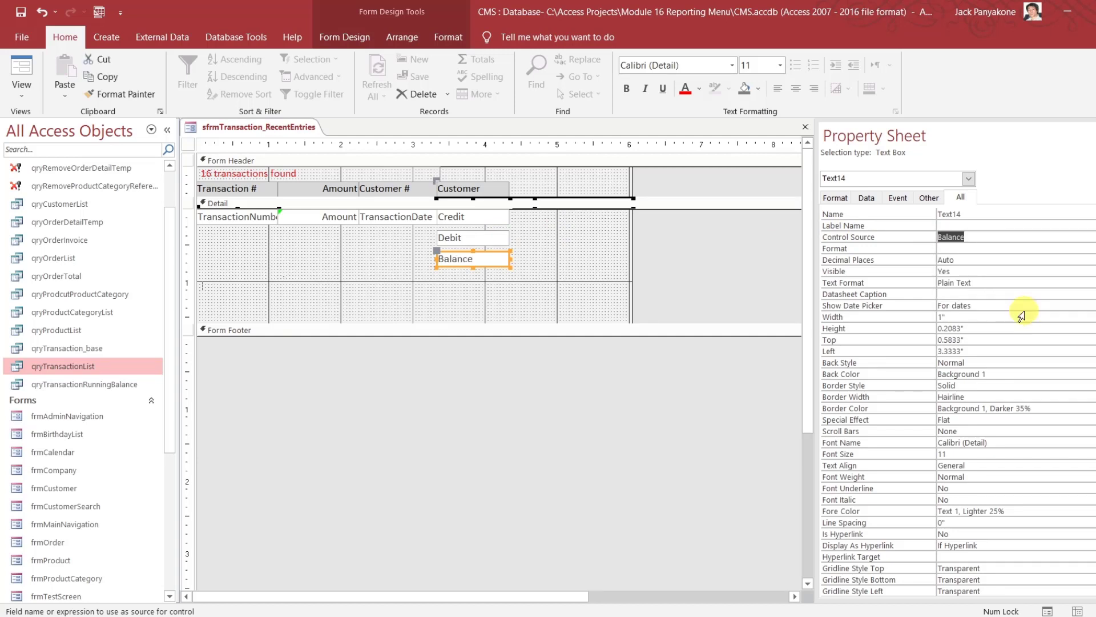
pyautogui.hotkey('ctrl', 'c')
pyautogui.hotkey('shift', 'Tab')
pyautogui.hotkey('shift', 'Tab')
pyautogui.hotkey('ctrl', 'v')
pyautogui.press('Return')
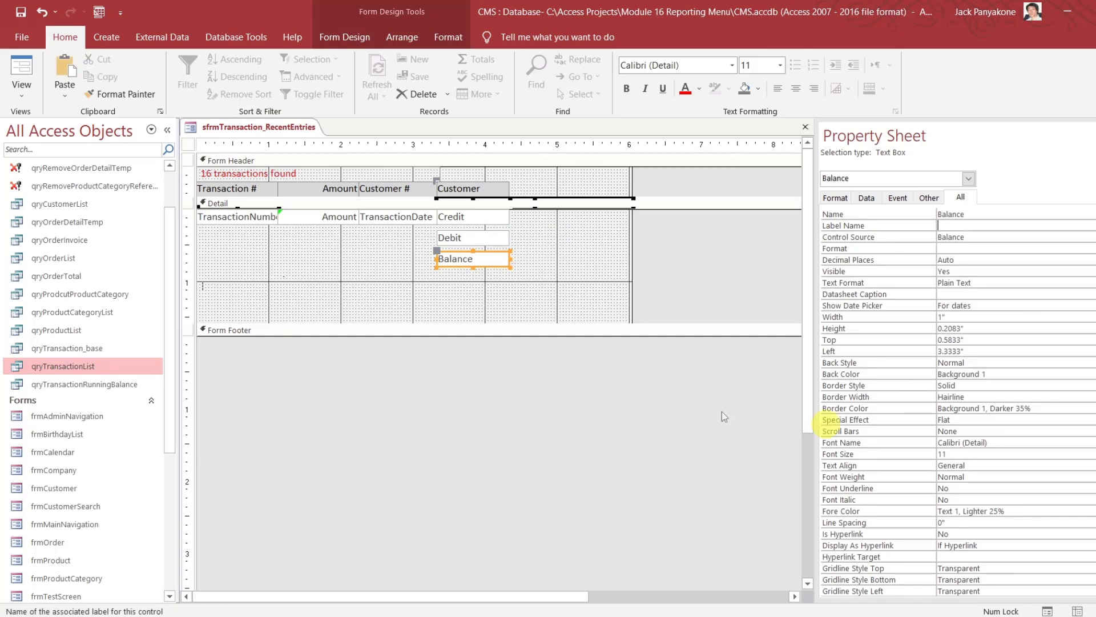
# - Move the Amount text box below TransactionNumber and make the Form Header section taller
pyautogui.click(595, 274)
pyautogui.click(539, 285)
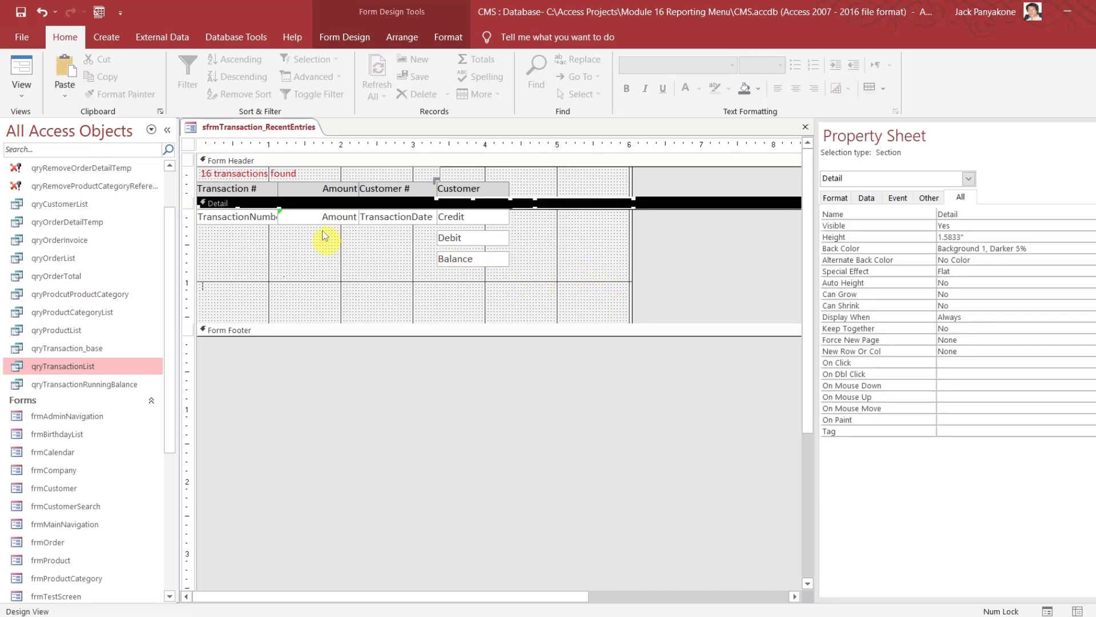
pyautogui.moveTo(318, 215); pyautogui.dragTo(232, 241)
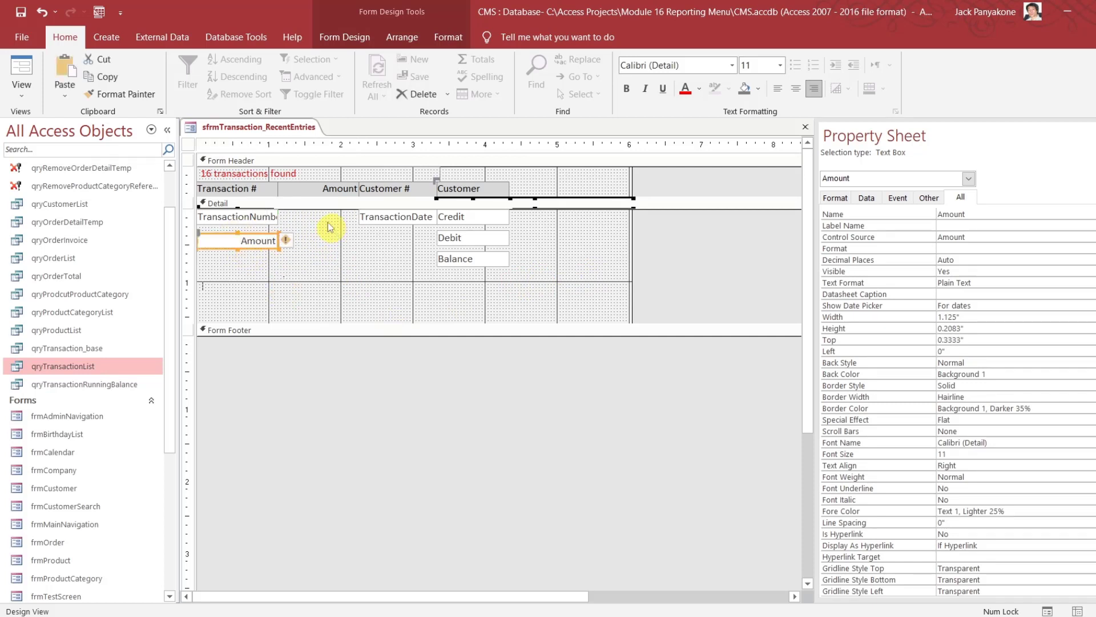
pyautogui.moveTo(322, 198); pyautogui.dragTo(322, 219)
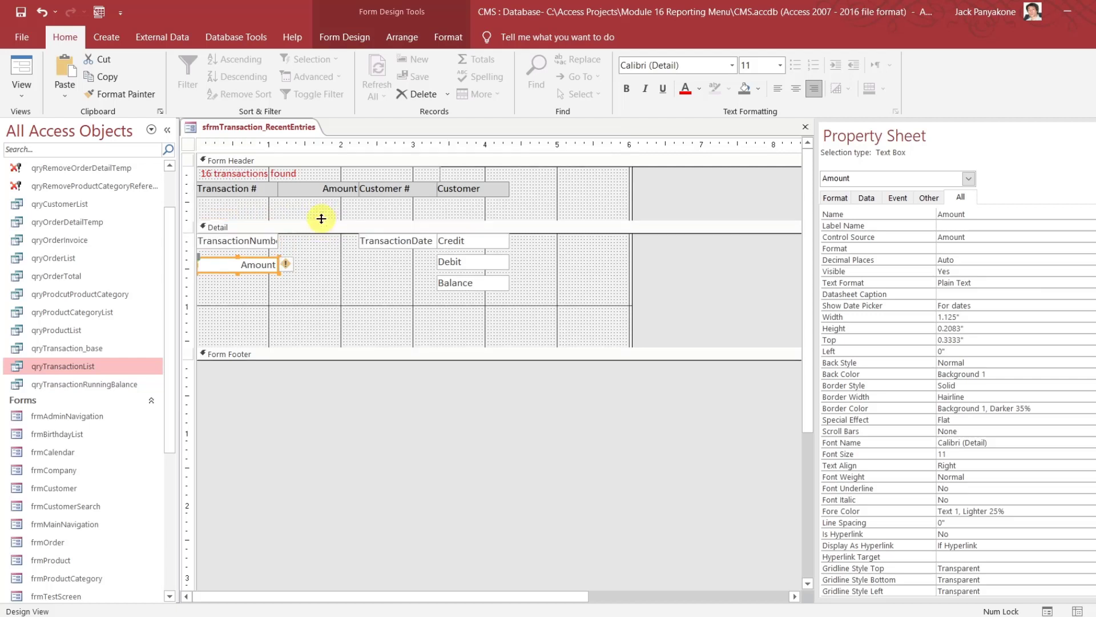
pyautogui.moveTo(278, 263); pyautogui.dragTo(258, 267)
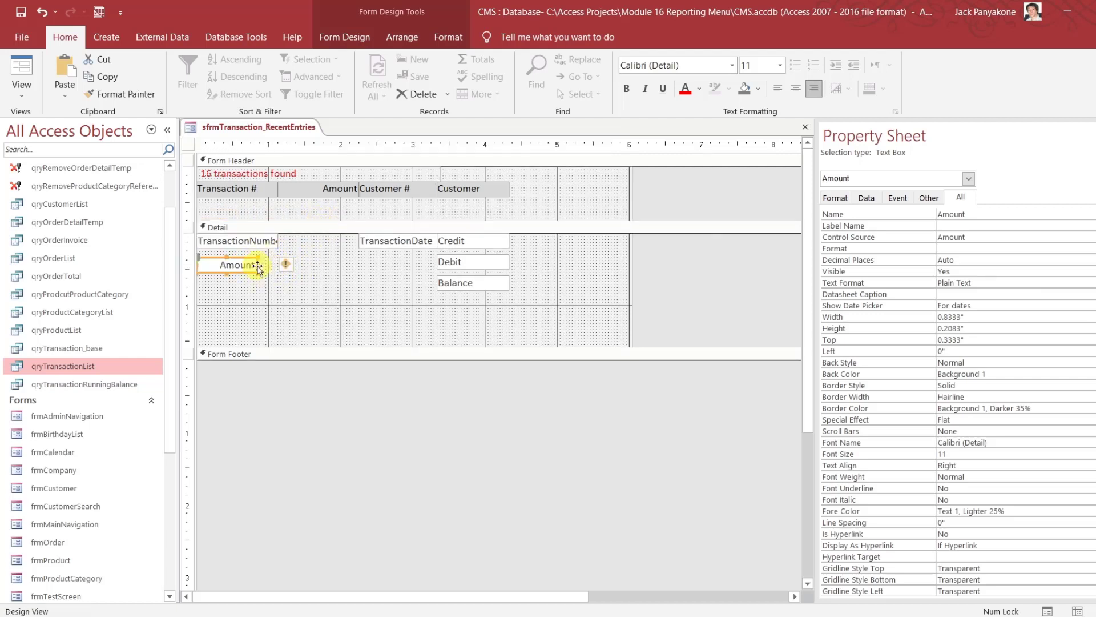
pyautogui.click(288, 305)
pyautogui.click(247, 266)
pyautogui.moveTo(259, 268)
pyautogui.moveTo(258, 268); pyautogui.dragTo(261, 269)
pyautogui.click(250, 302)
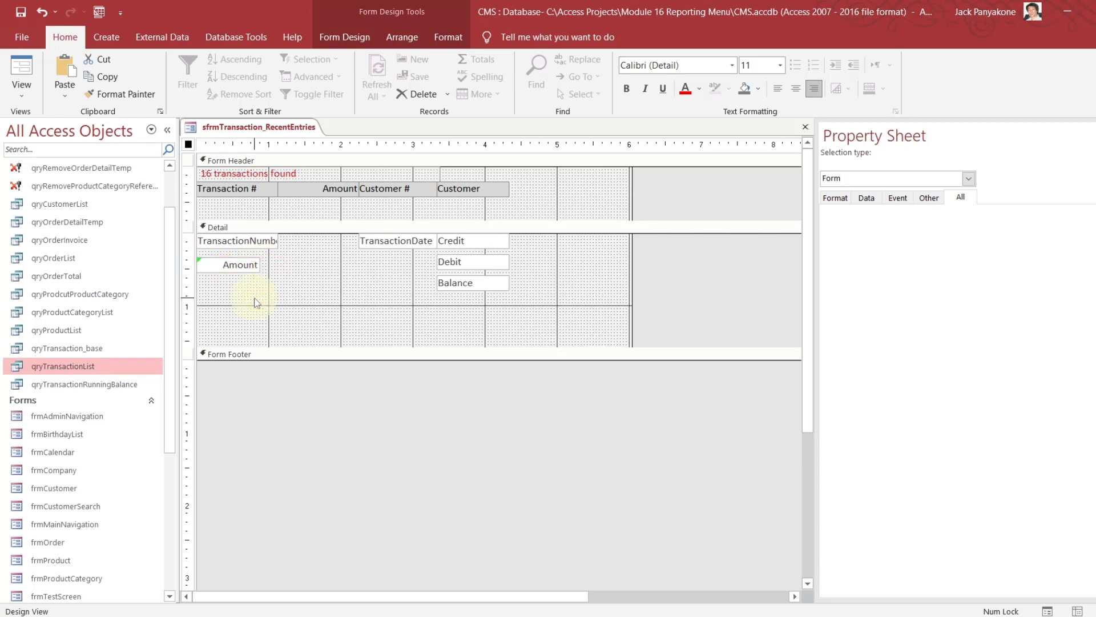
pyautogui.click(240, 268)
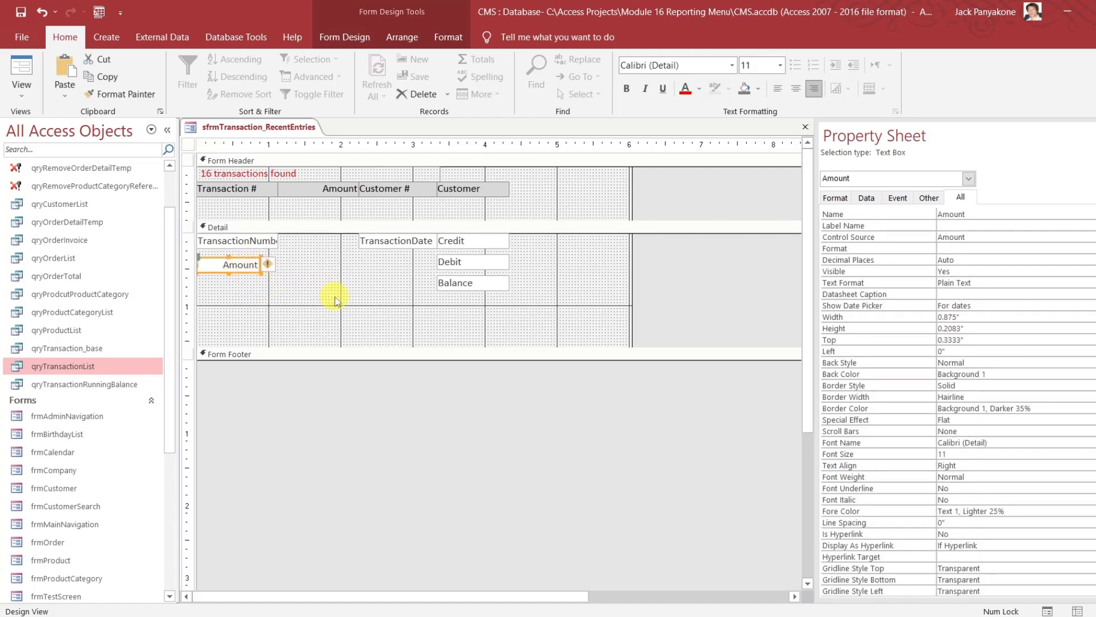
pyautogui.hotkey('ctrl', 'z')
pyautogui.hotkey('ctrl', 'z')
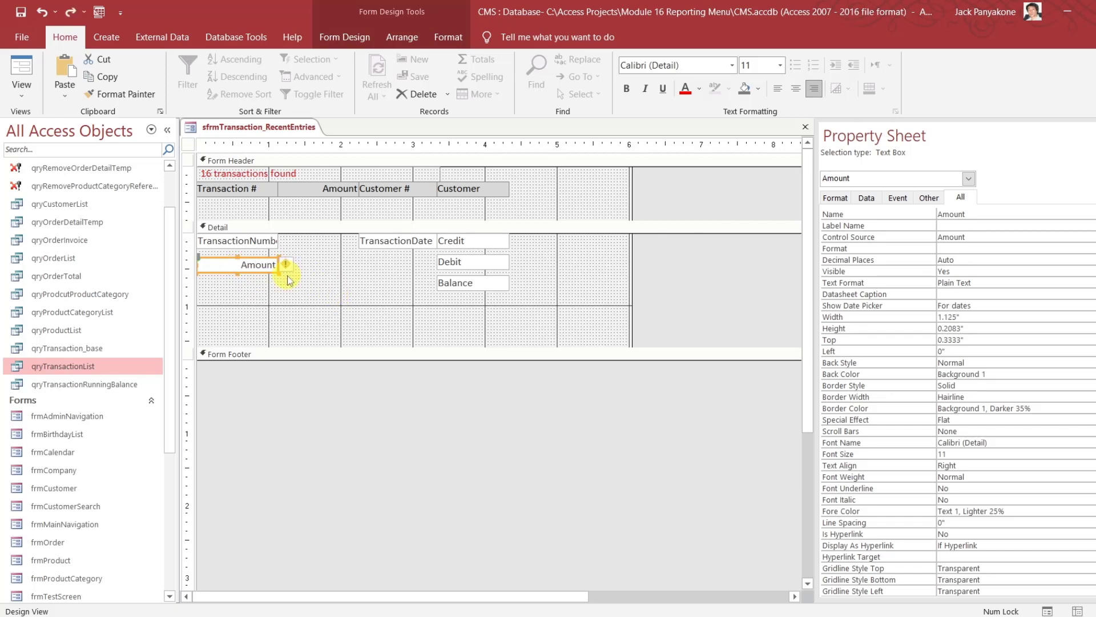
# - Place the TransactionDate text box at the left edge, about 0.67" down the Detail section, with the Amount box directly beside it
pyautogui.moveTo(274, 269); pyautogui.dragTo(263, 289)
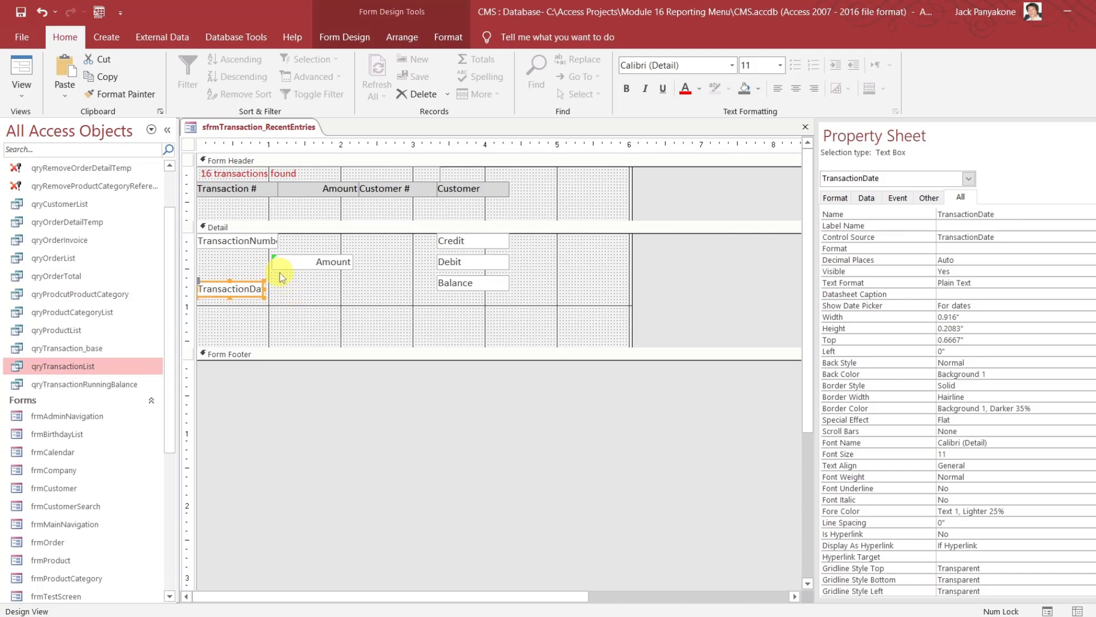
pyautogui.click(254, 244)
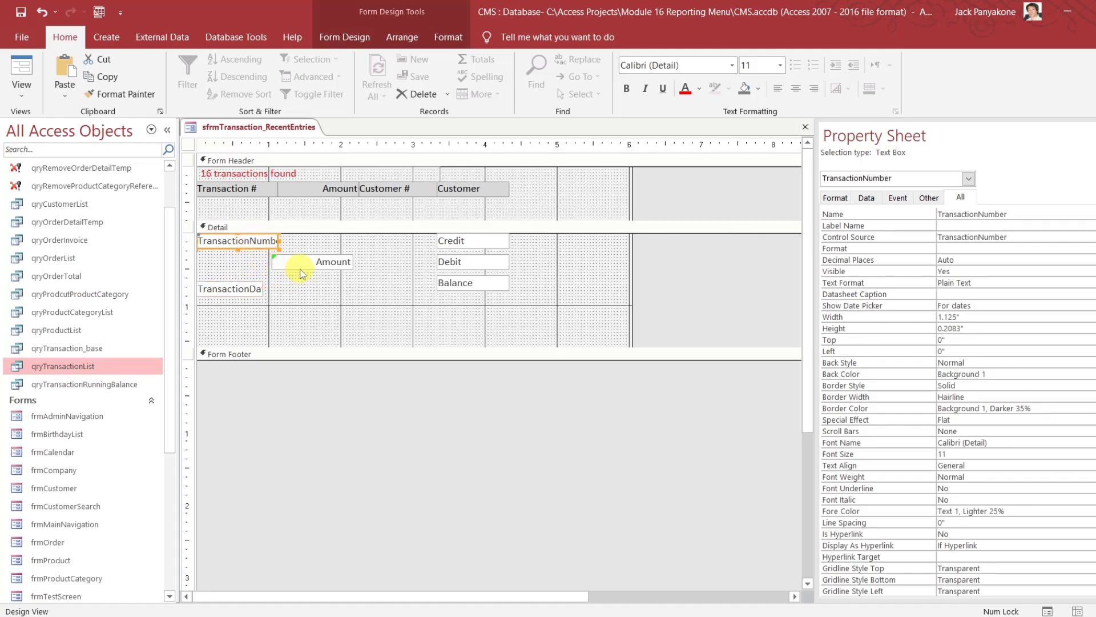
pyautogui.moveTo(300, 273); pyautogui.dragTo(295, 293)
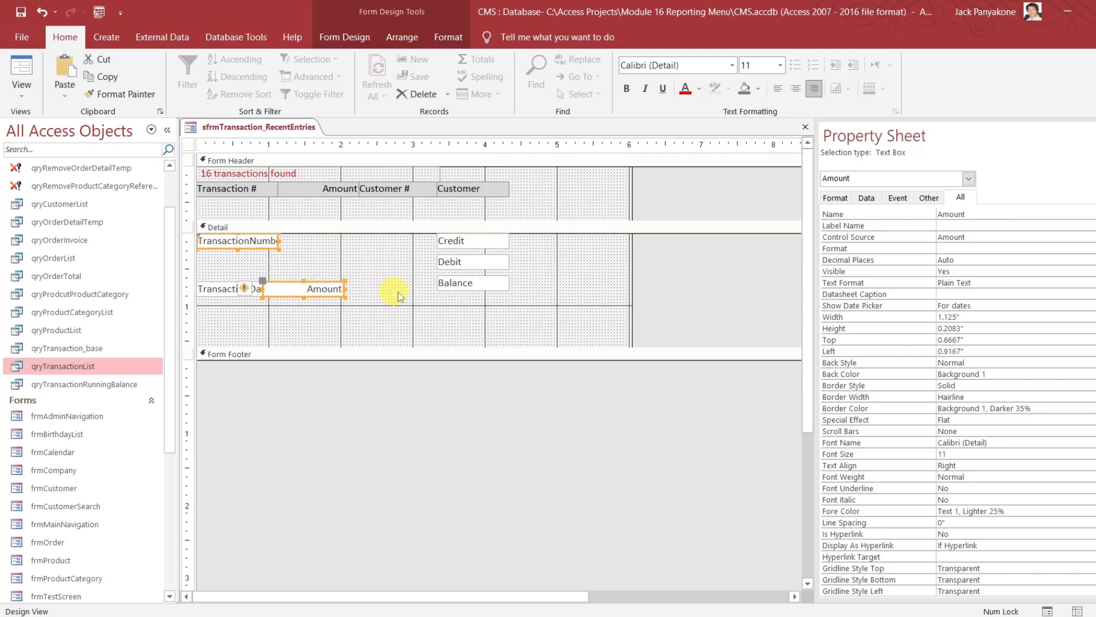
pyautogui.click(980, 236)
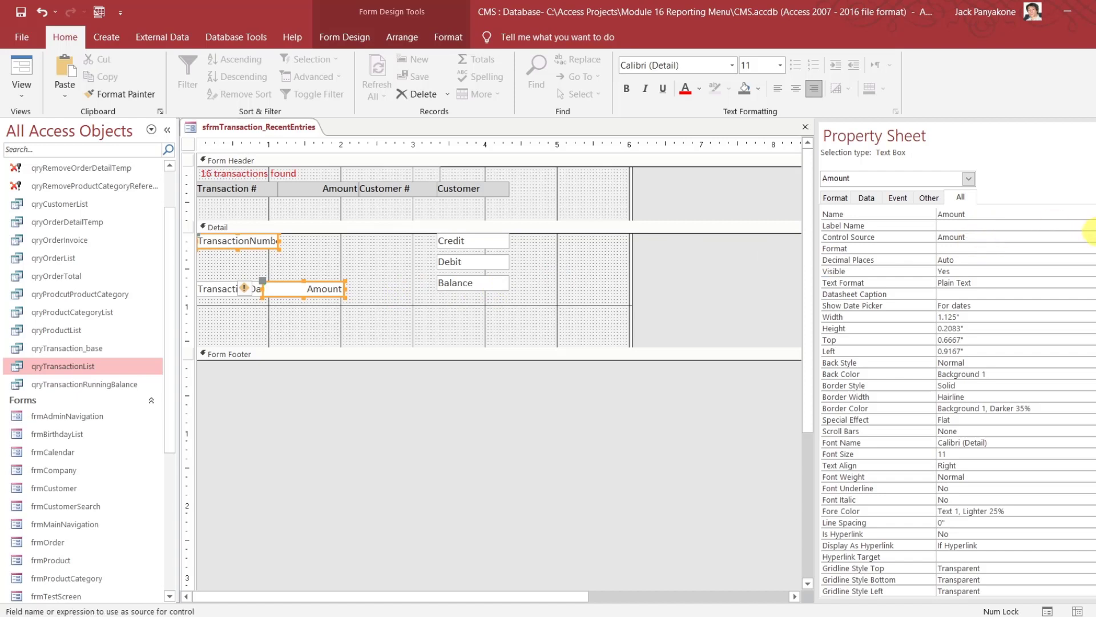
pyautogui.click(1090, 236)
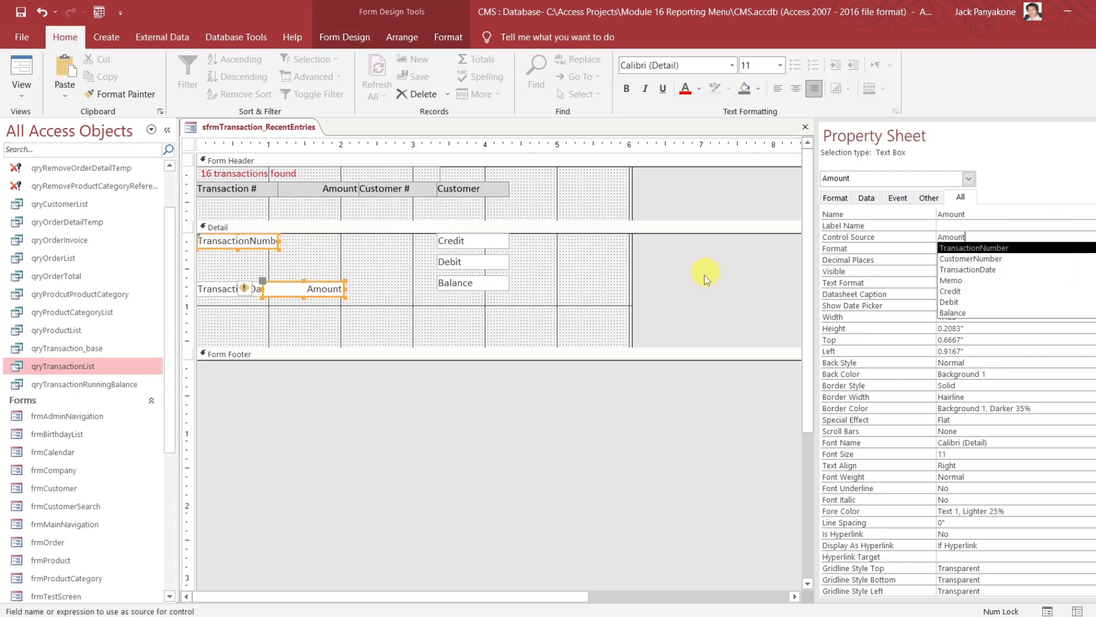
pyautogui.click(325, 294)
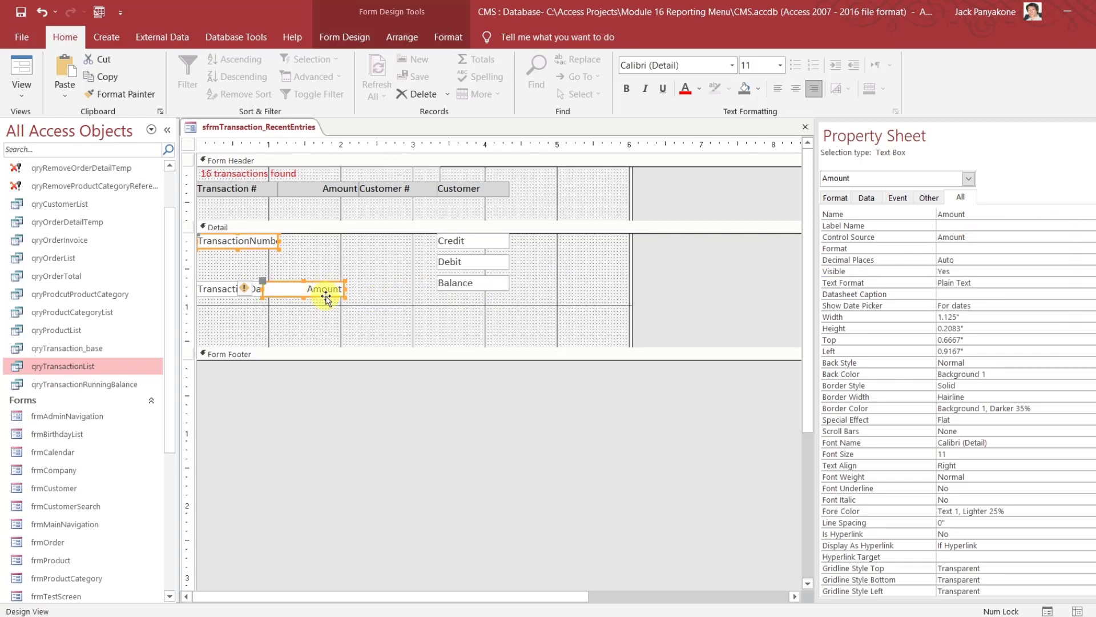
pyautogui.press('Delete')
pyautogui.moveTo(477, 237); pyautogui.dragTo(407, 303)
pyautogui.hotkey('ctrl', 'z')
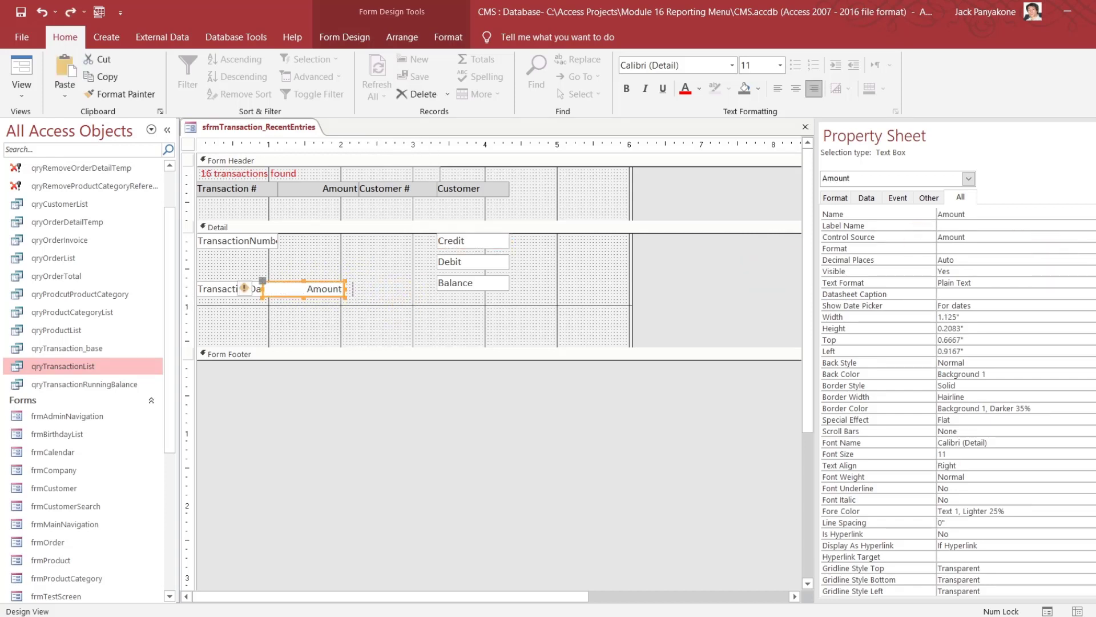
# - Set the Control Source of the Amount text box to Memo
pyautogui.click(1091, 237)
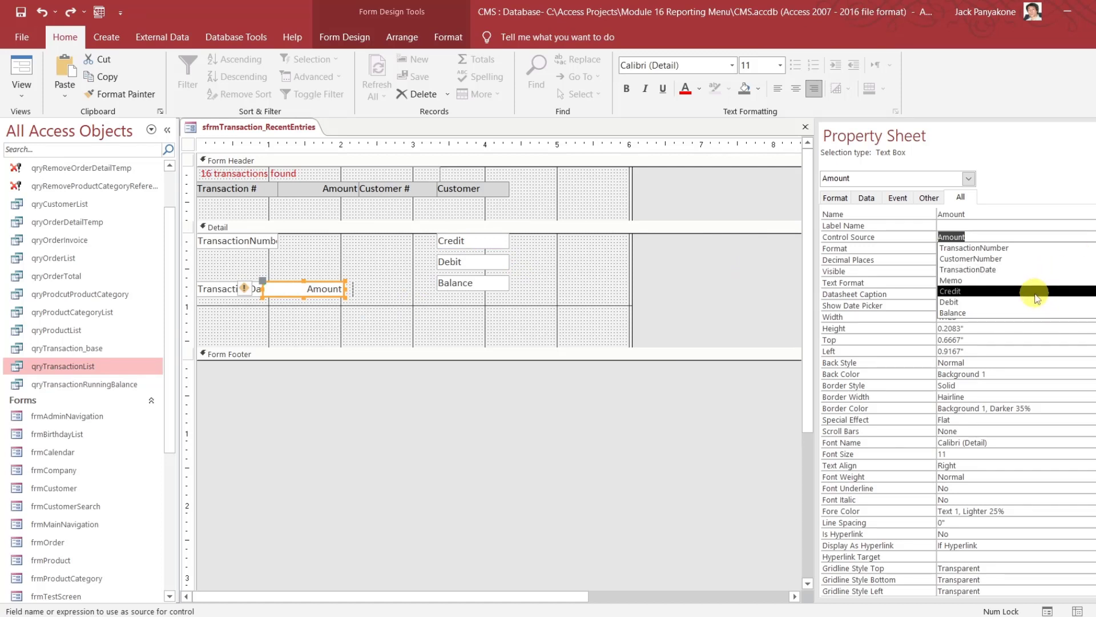
pyautogui.click(1025, 280)
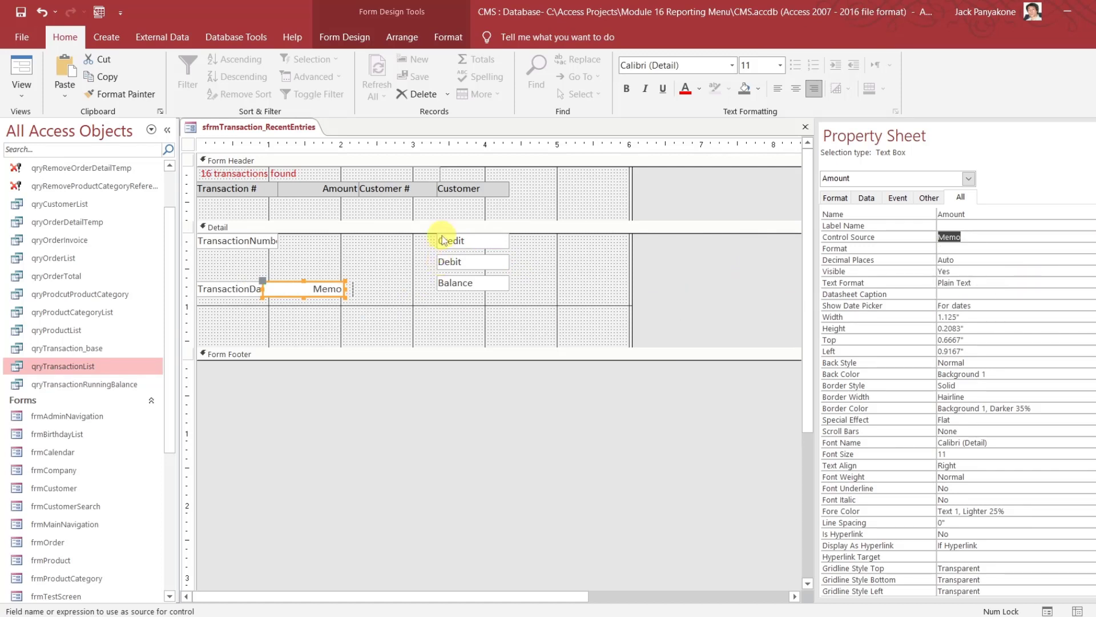
# - Line up the Credit, Debit and Balance text boxes side by side in the same row as TransactionDate and Memo
pyautogui.moveTo(444, 240); pyautogui.dragTo(399, 309)
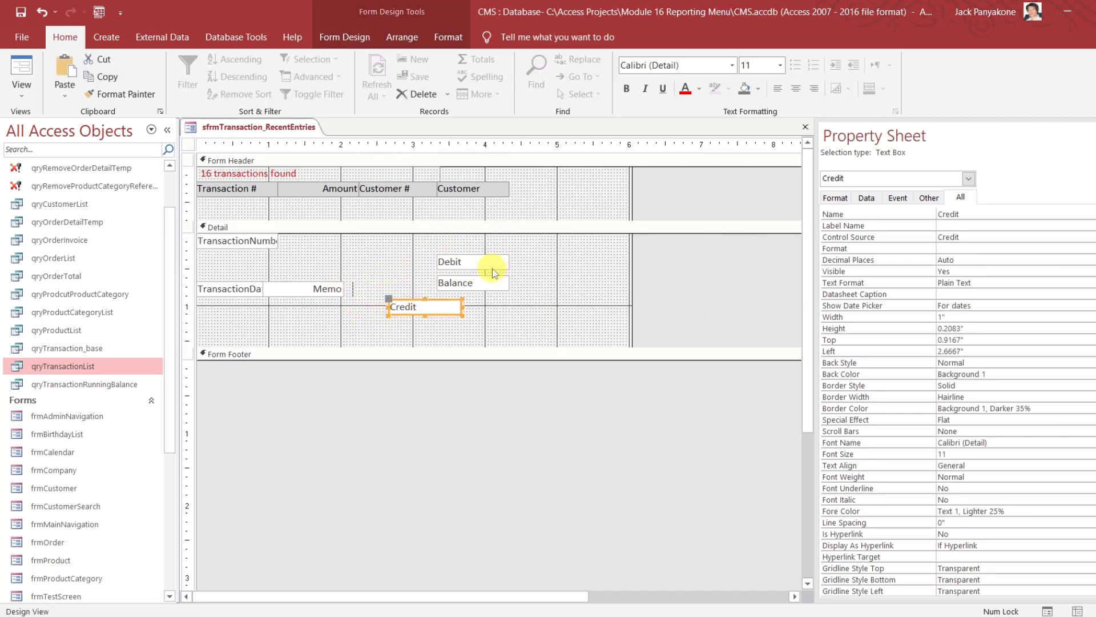
pyautogui.moveTo(492, 268); pyautogui.dragTo(522, 314)
pyautogui.moveTo(518, 316); pyautogui.dragTo(466, 288)
pyautogui.click(361, 311)
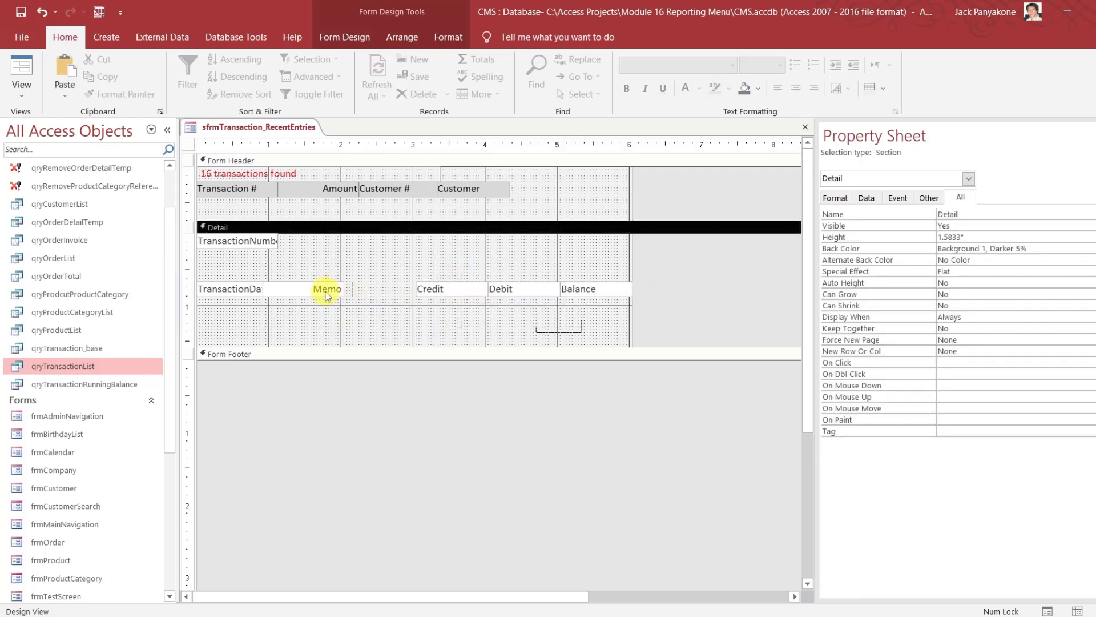
# - Widen the Memo text box until it reaches the Credit text box
pyautogui.click(327, 292)
pyautogui.click(358, 290)
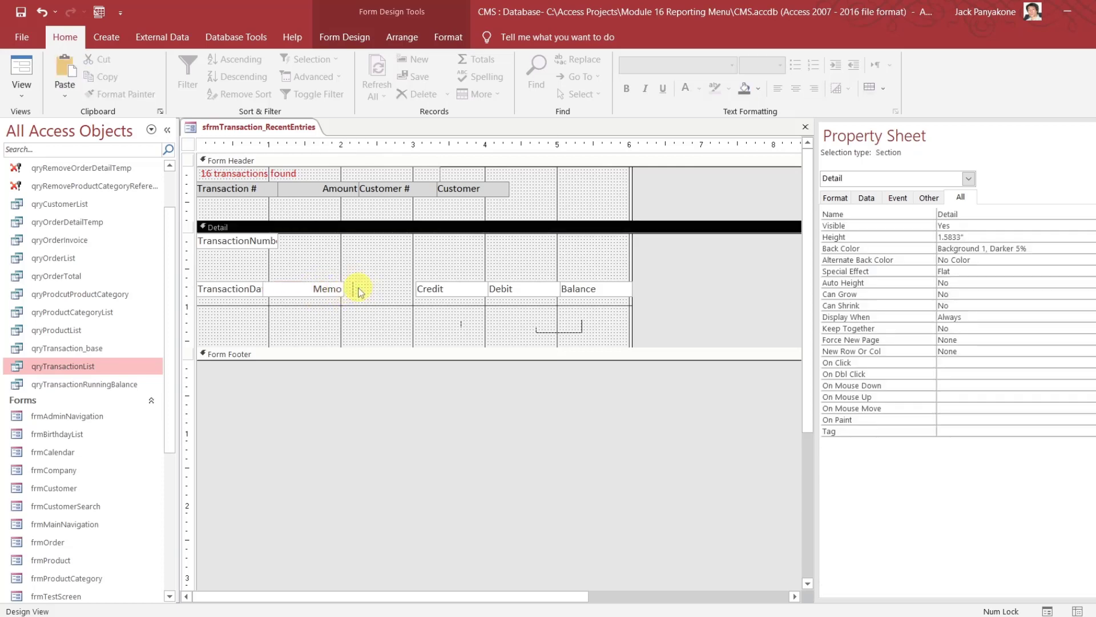
pyautogui.click(331, 288)
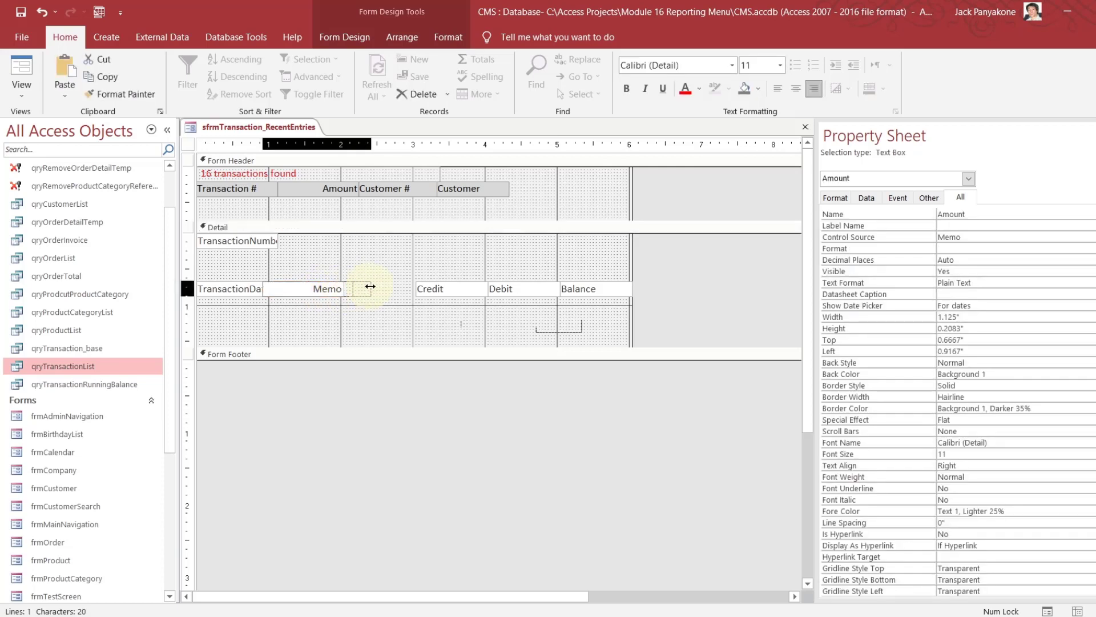
pyautogui.moveTo(369, 286); pyautogui.dragTo(412, 289)
# - Delete the TransactionNumber text box from the Detail section
pyautogui.click(405, 326)
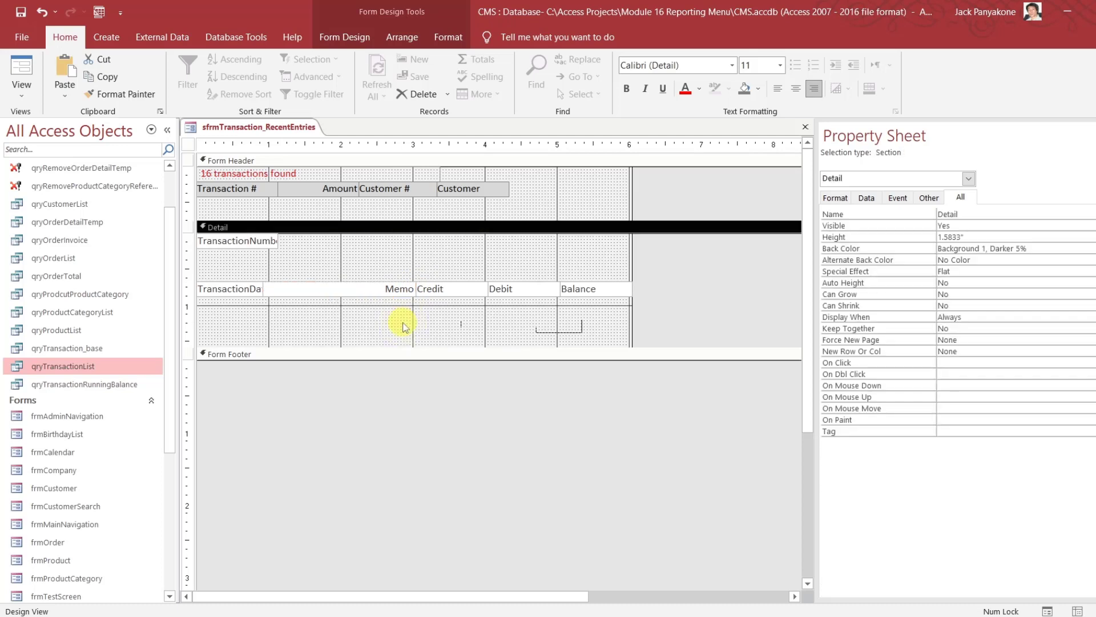
pyautogui.click(265, 245)
pyautogui.press('Delete')
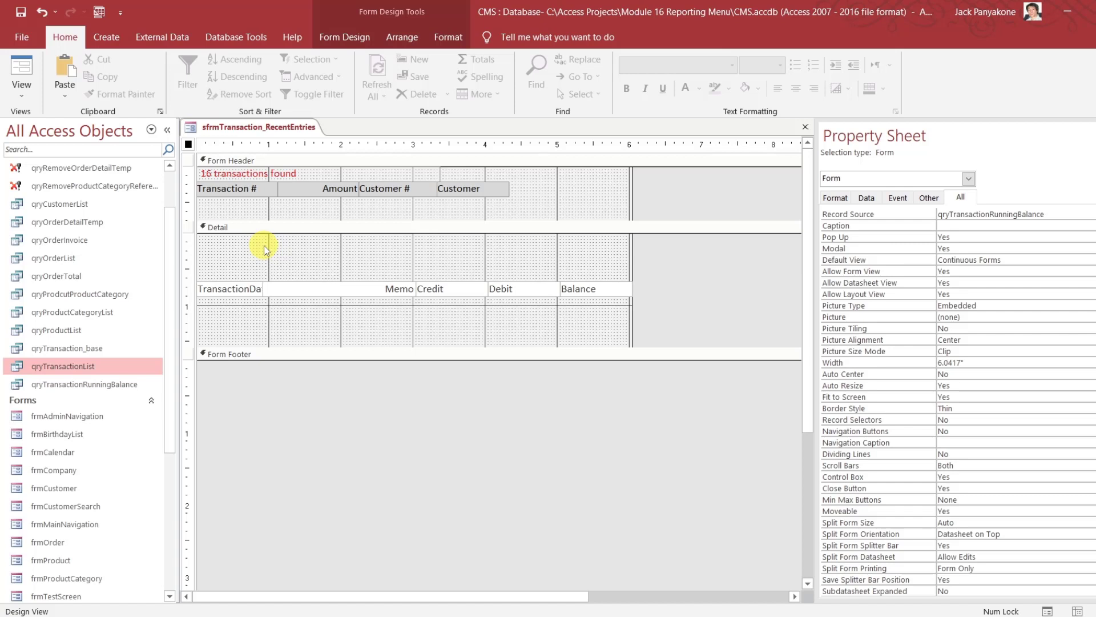
# - Set Show Date Picker to Never for the TransactionDate text box
pyautogui.click(223, 291)
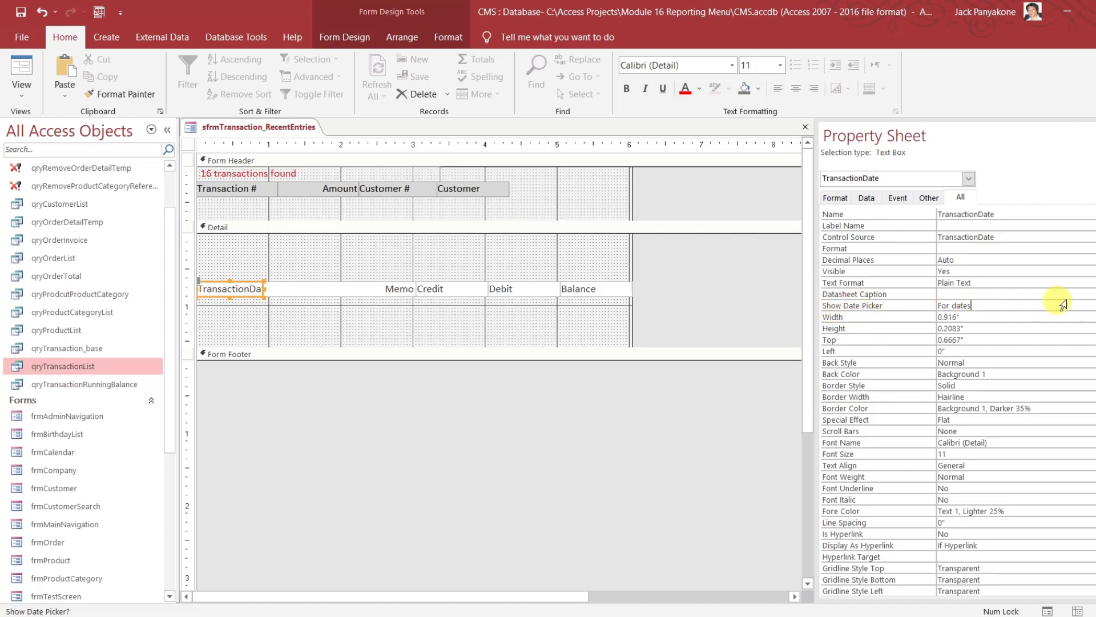
pyautogui.click(1091, 306)
pyautogui.click(1092, 316)
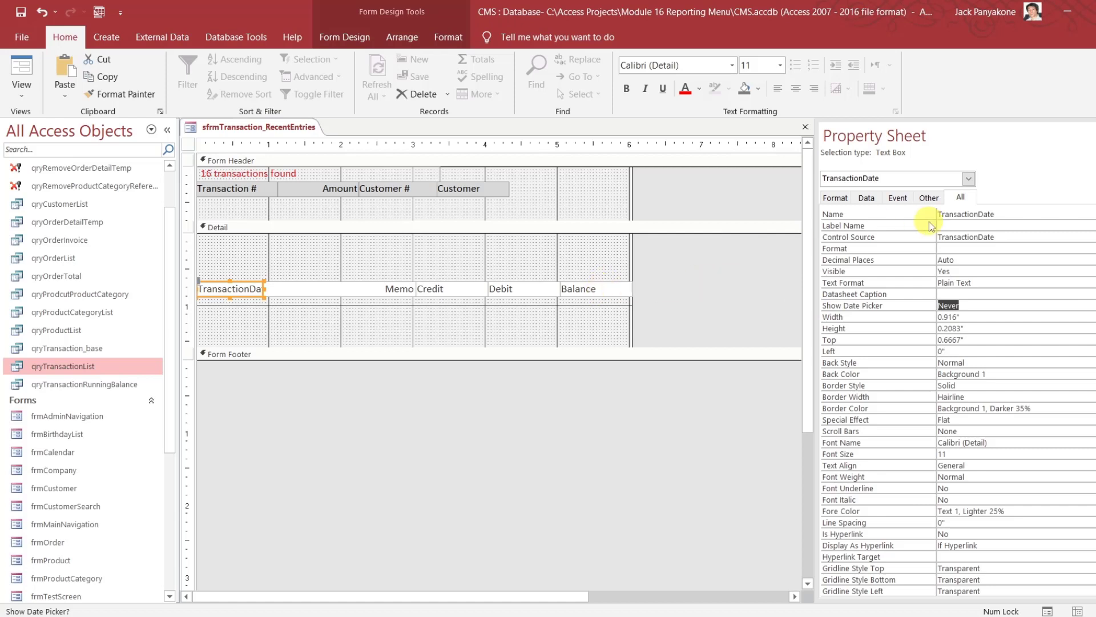
# - Set the Memo text box's tab index to 1 and check the tab order of the other Detail text boxes
pyautogui.click(929, 198)
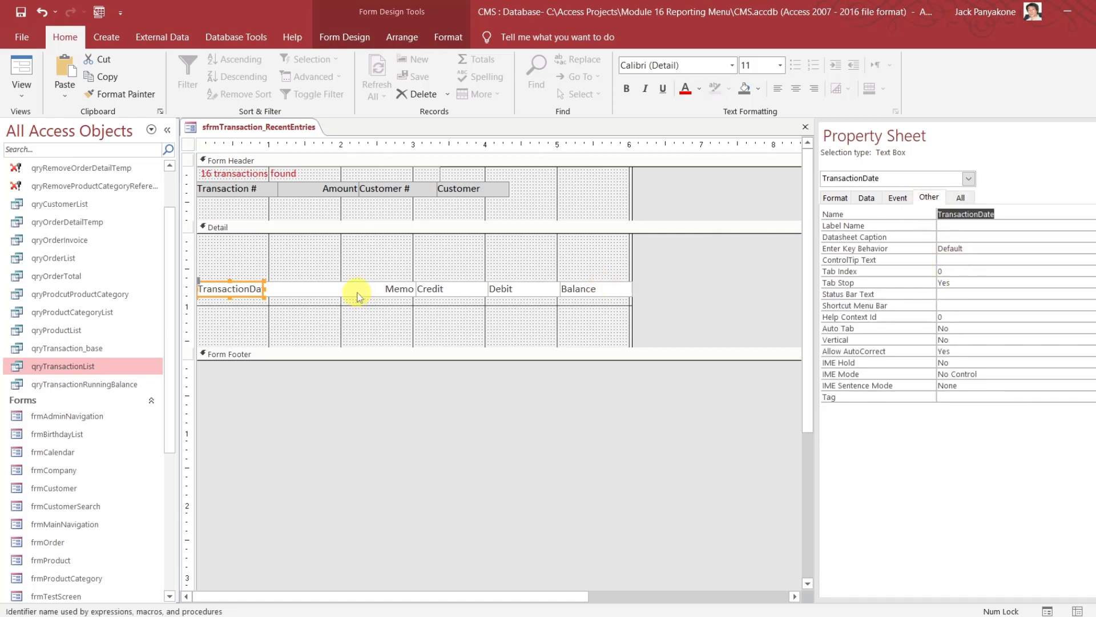
pyautogui.click(335, 290)
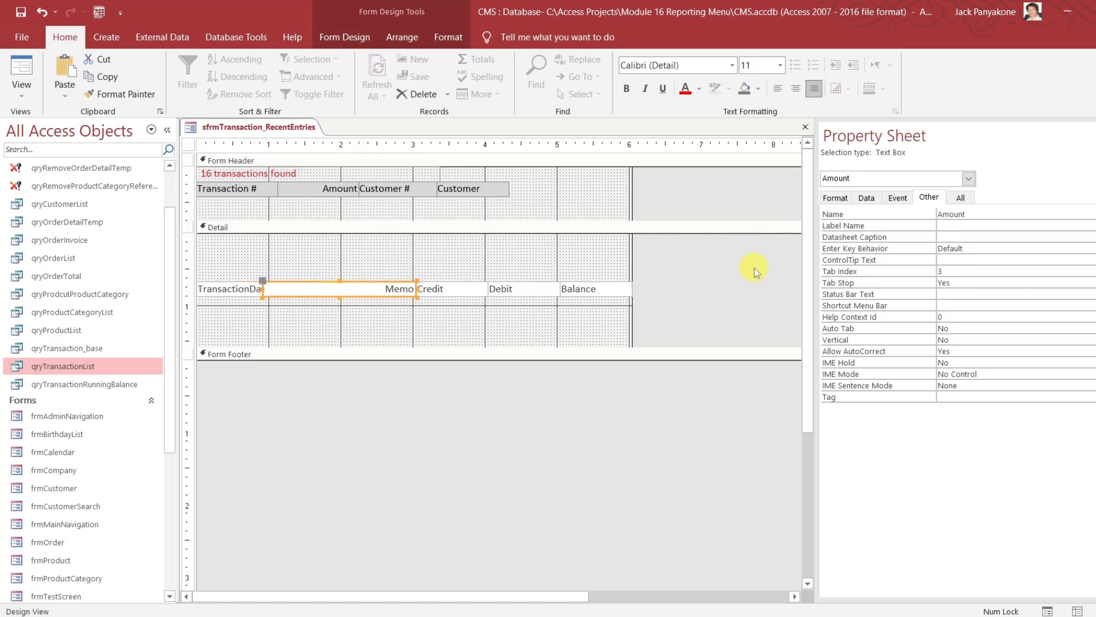
pyautogui.click(845, 269)
pyautogui.write('1')
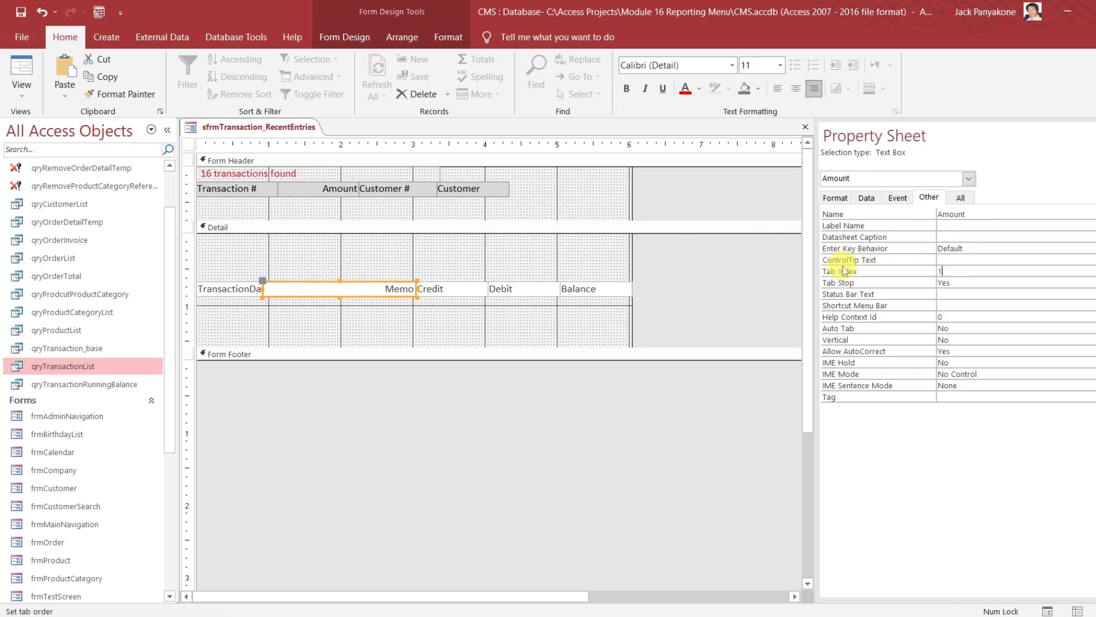
pyautogui.press('Return')
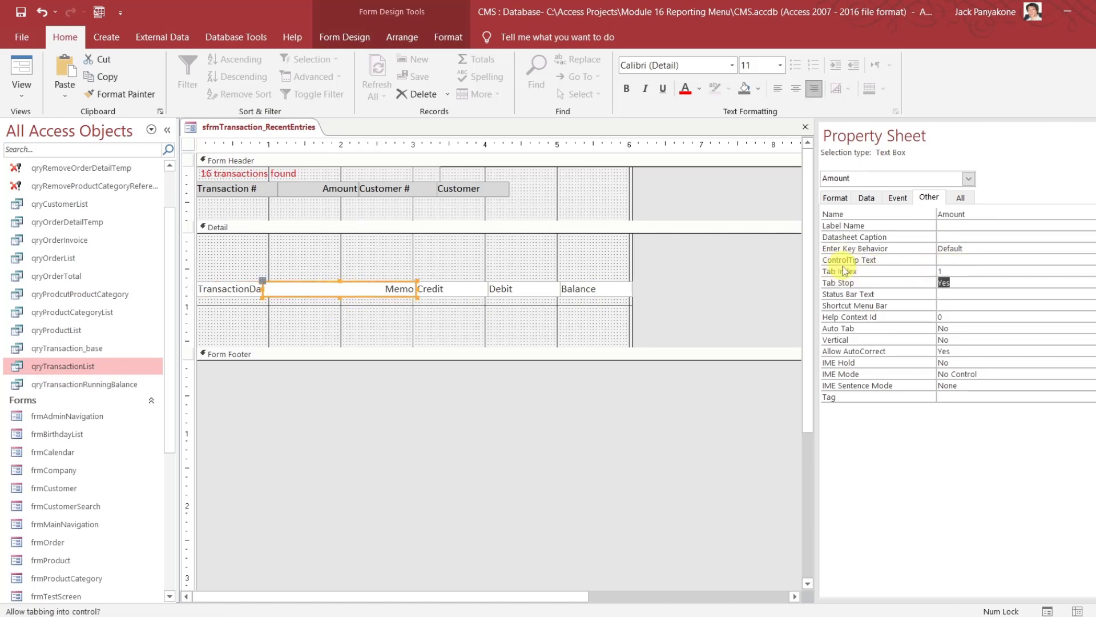
pyautogui.click(469, 288)
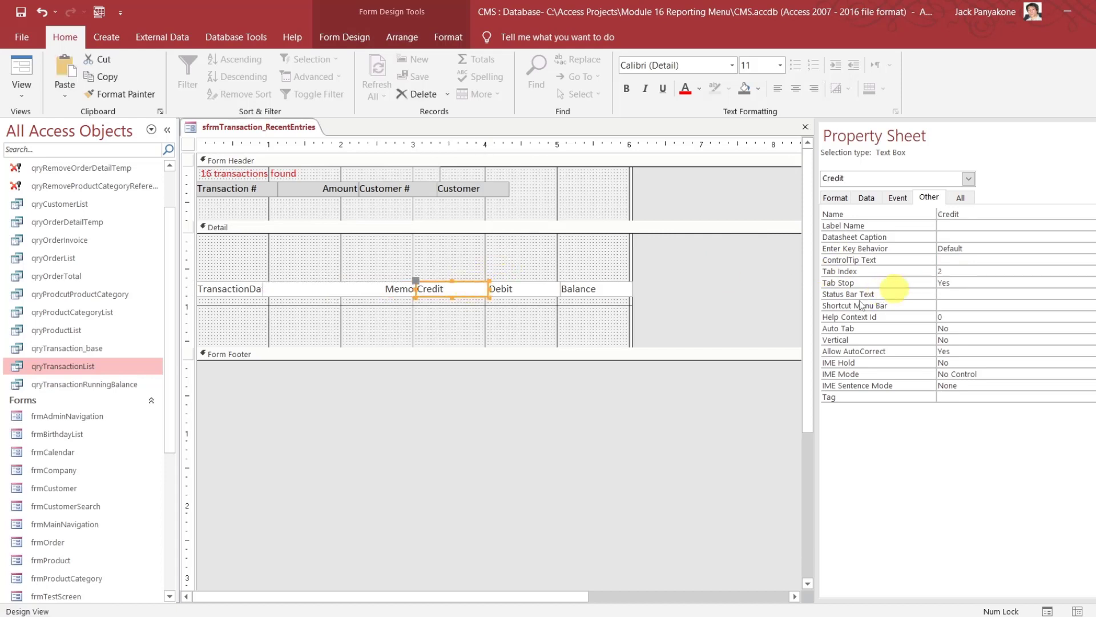
pyautogui.click(510, 290)
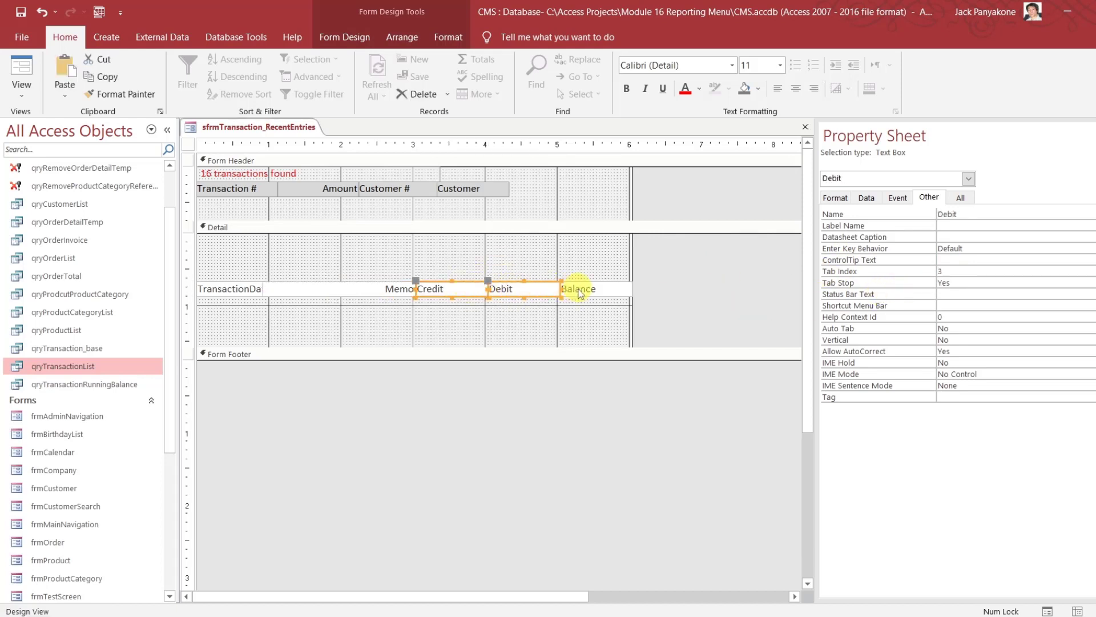
pyautogui.click(579, 290)
pyautogui.click(580, 319)
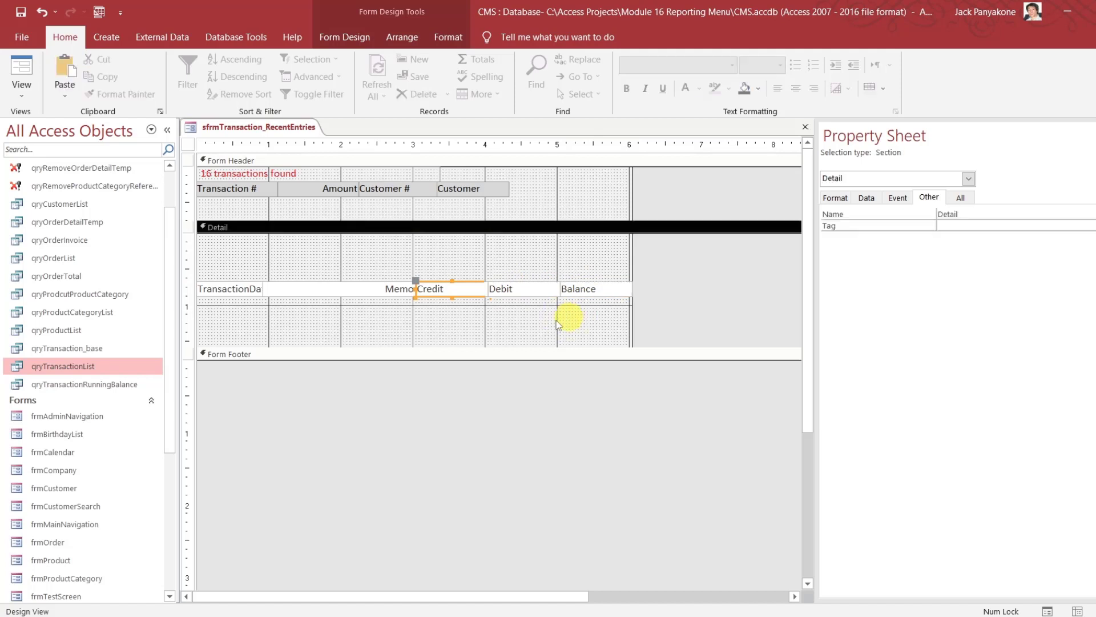
pyautogui.click(351, 290)
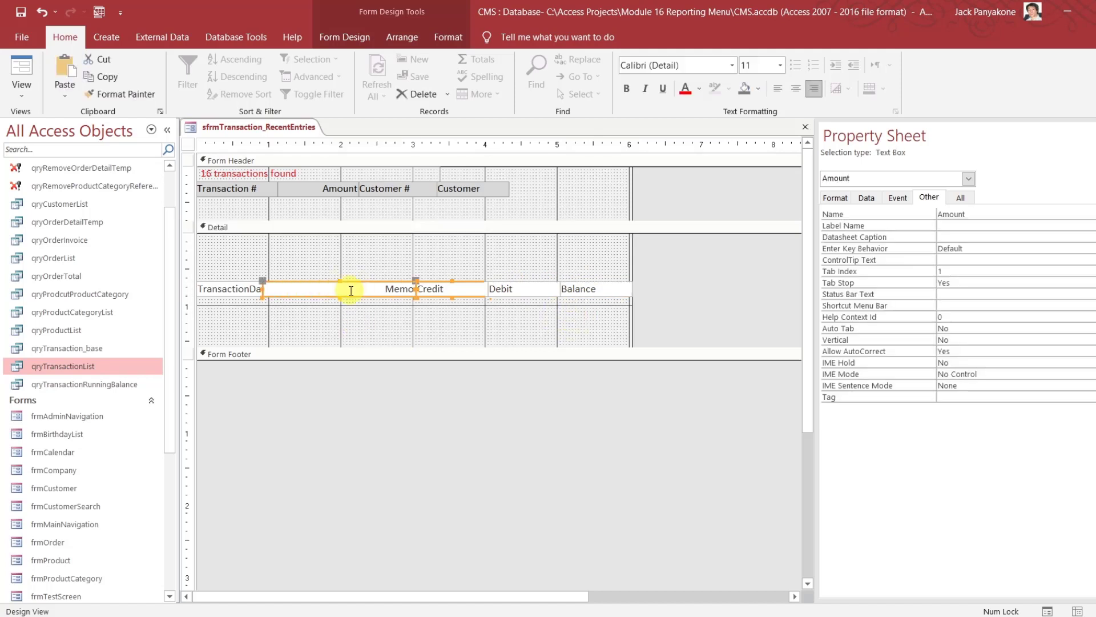
pyautogui.click(227, 291)
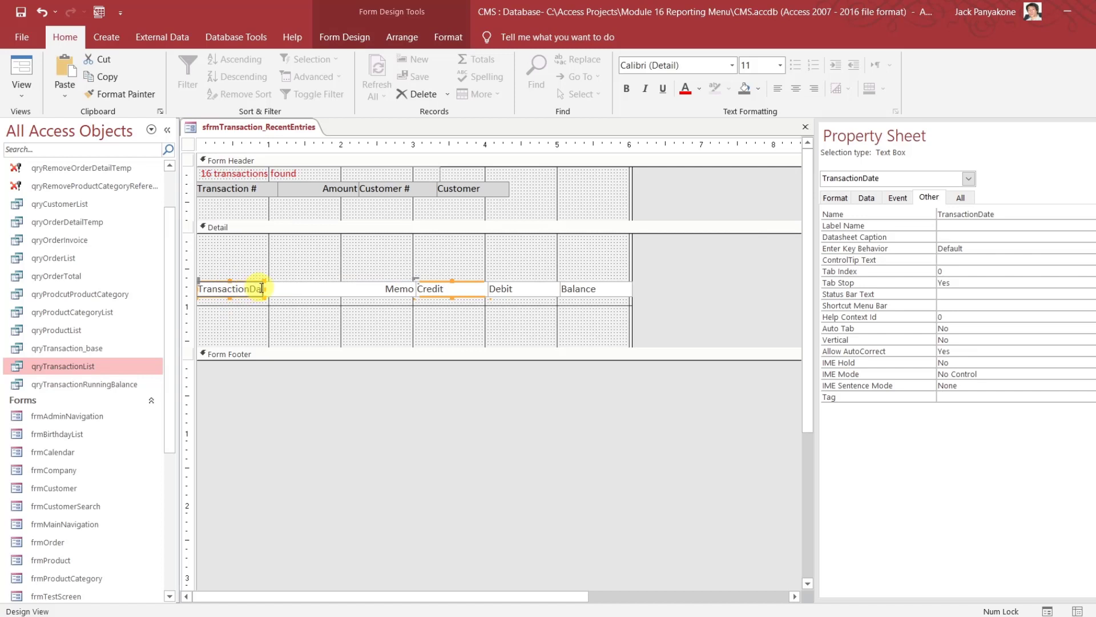
# - Set the text alignment of the Memo text box to Left
pyautogui.click(311, 287)
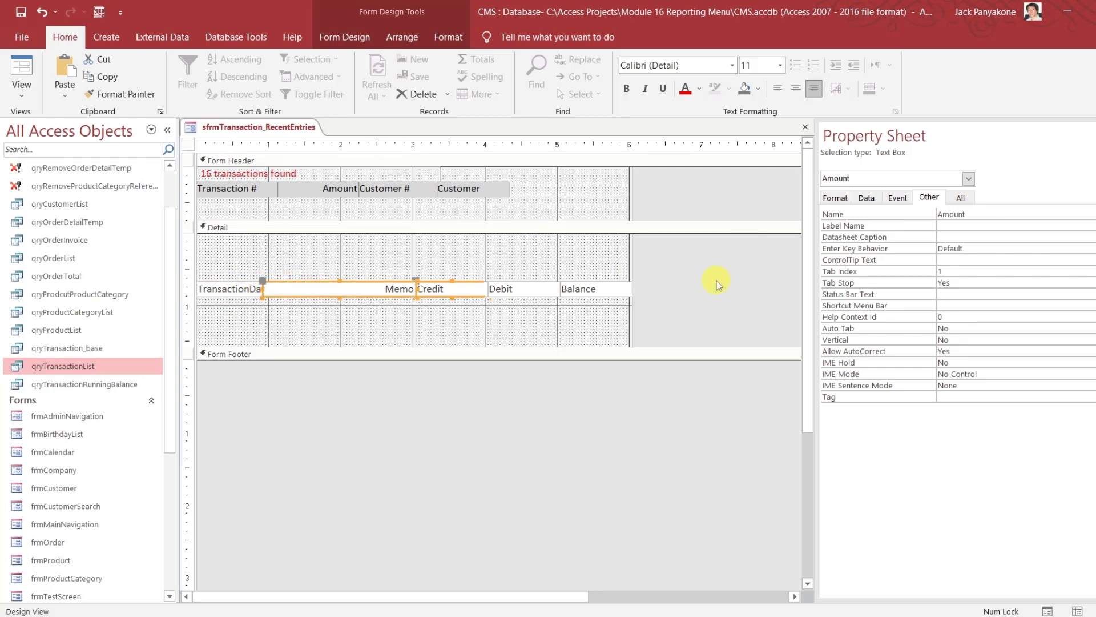
pyautogui.click(960, 197)
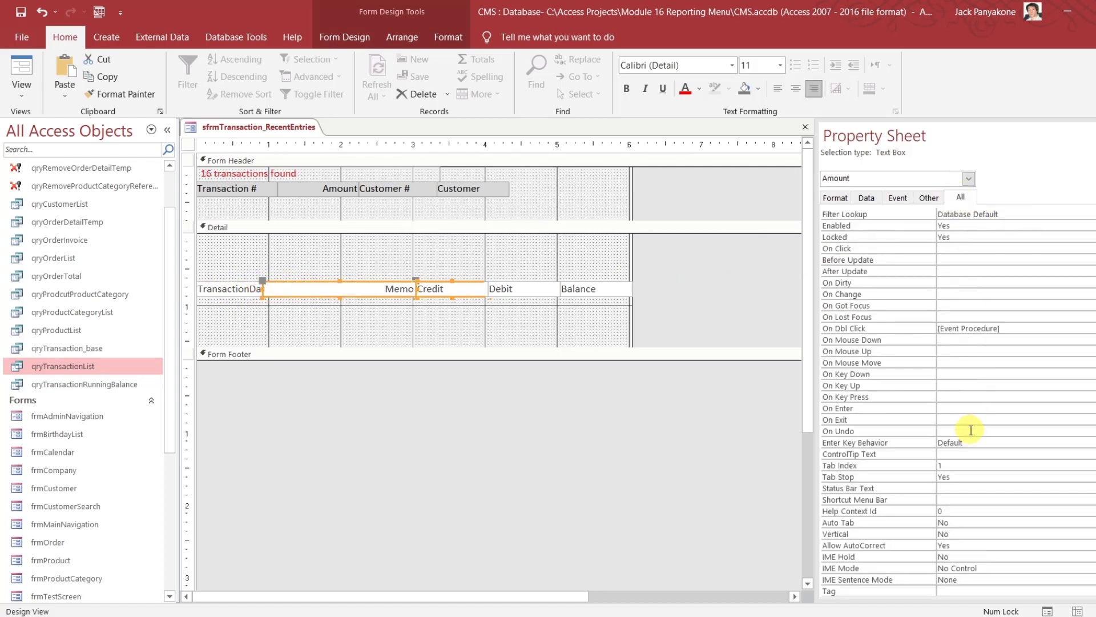
pyautogui.scroll(10, 957, 400)
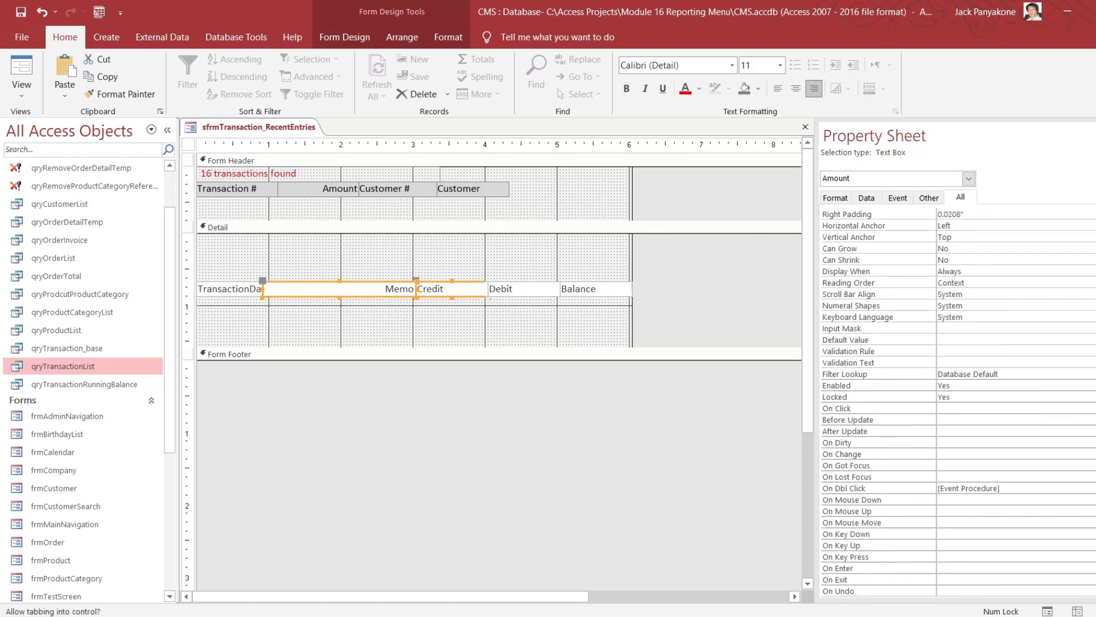
pyautogui.scroll(10, 957, 400)
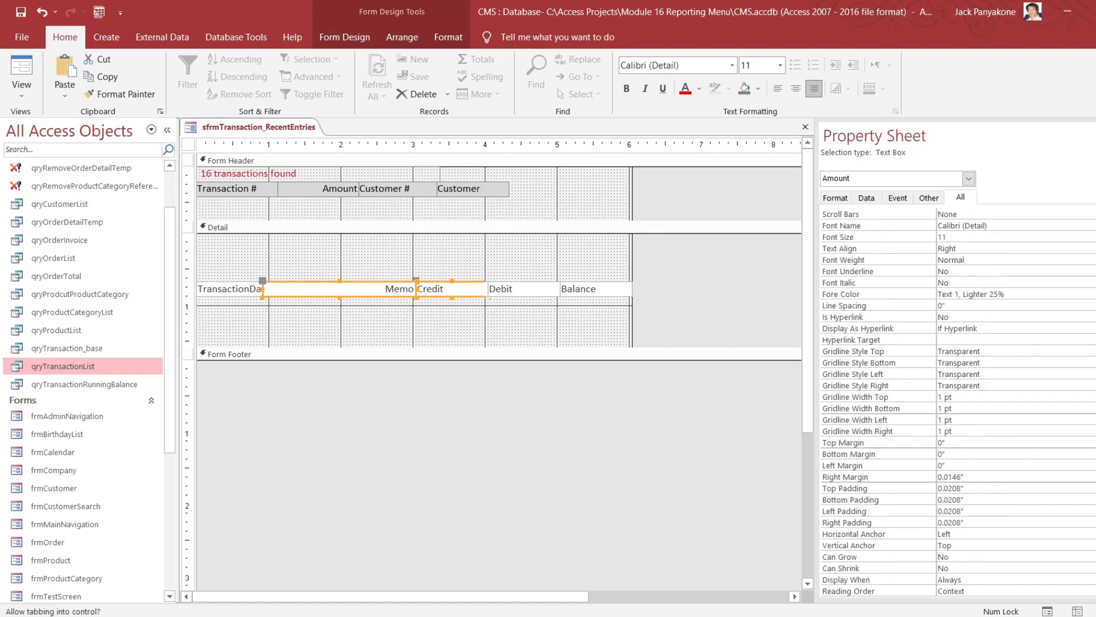
pyautogui.scroll(-4, 958, 400)
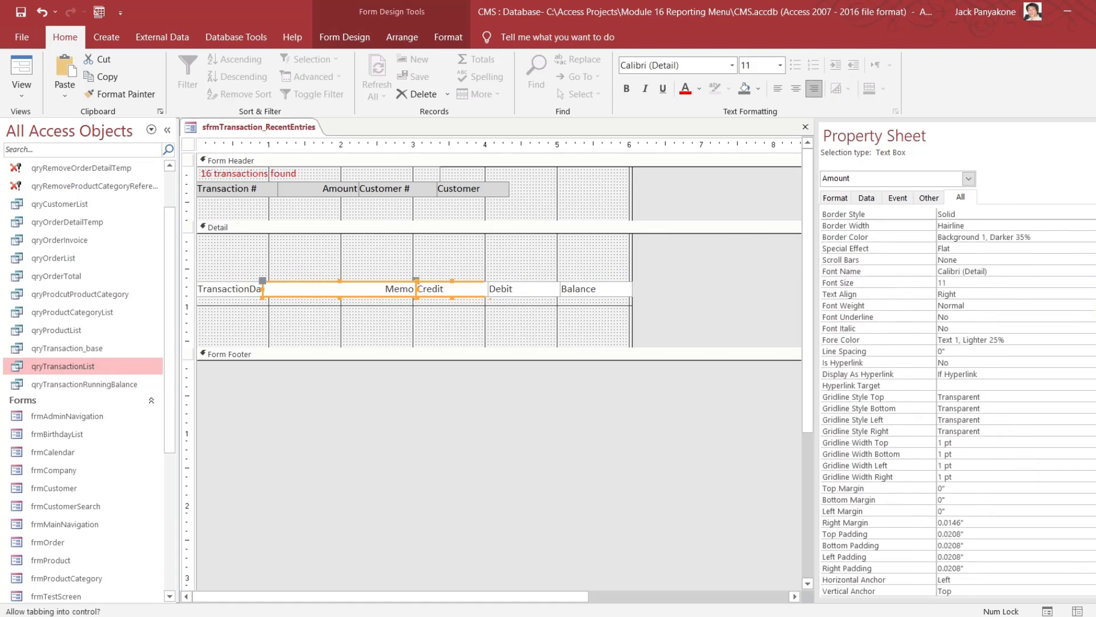
pyautogui.scroll(-1, 957, 400)
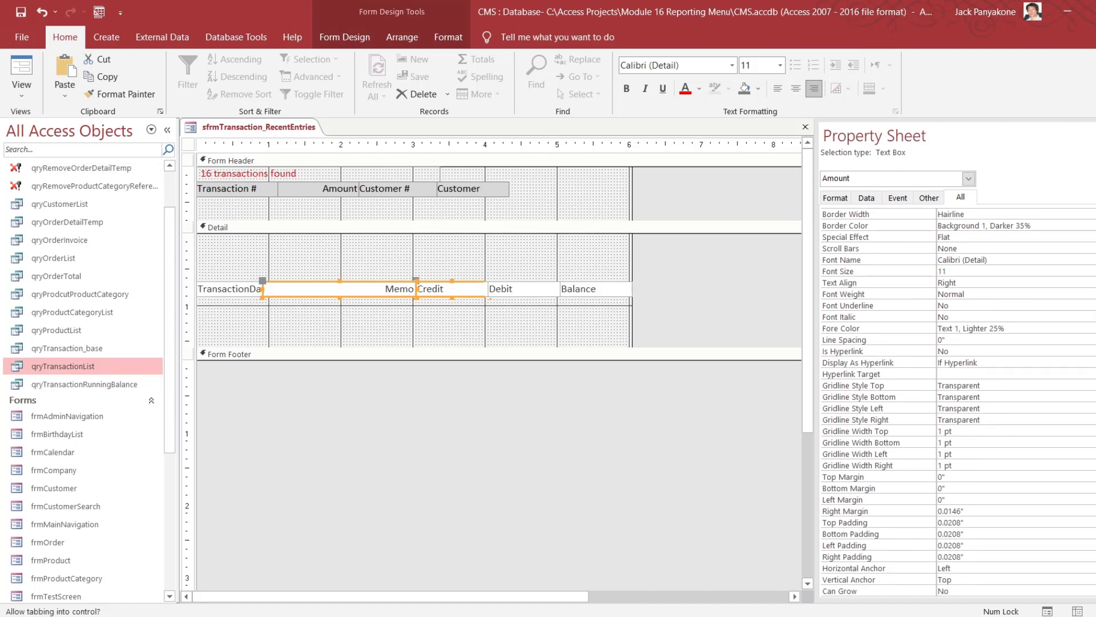
pyautogui.doubleClick(971, 282)
pyautogui.write('left')
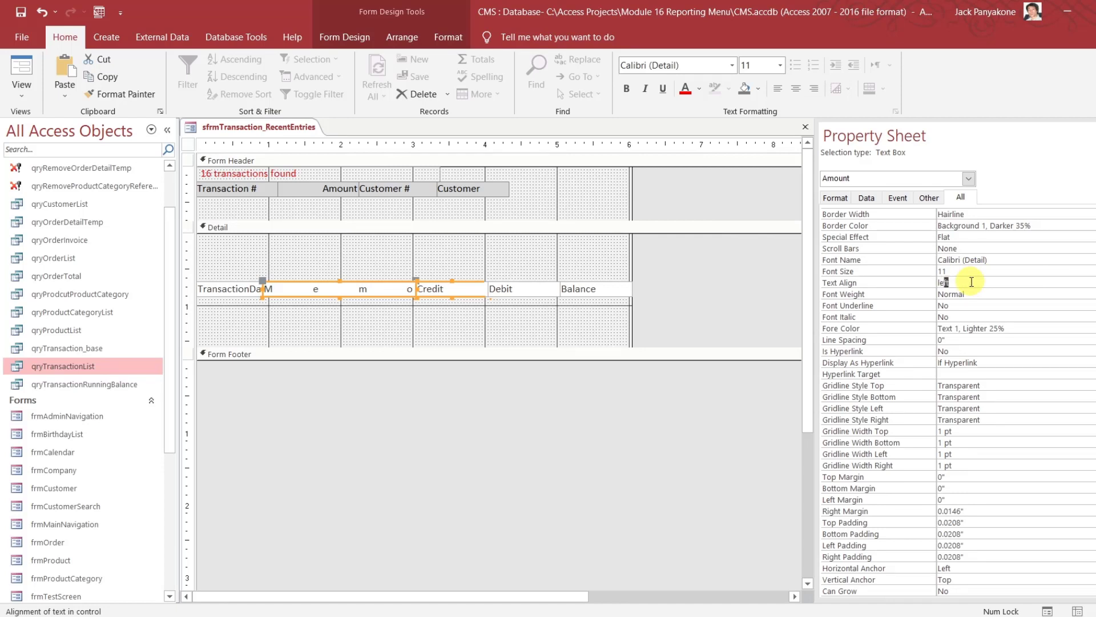
pyautogui.press('Return')
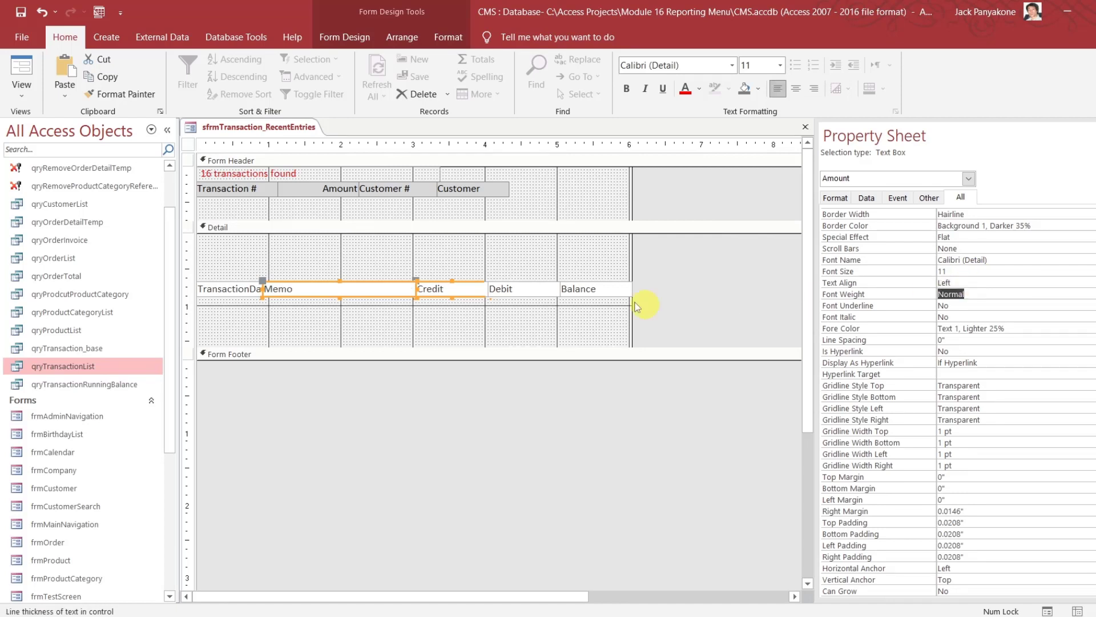
# - Set the text alignment of the TransactionDate, Credit, Debit and Balance text boxes together to Right
pyautogui.moveTo(597, 318); pyautogui.dragTo(473, 290)
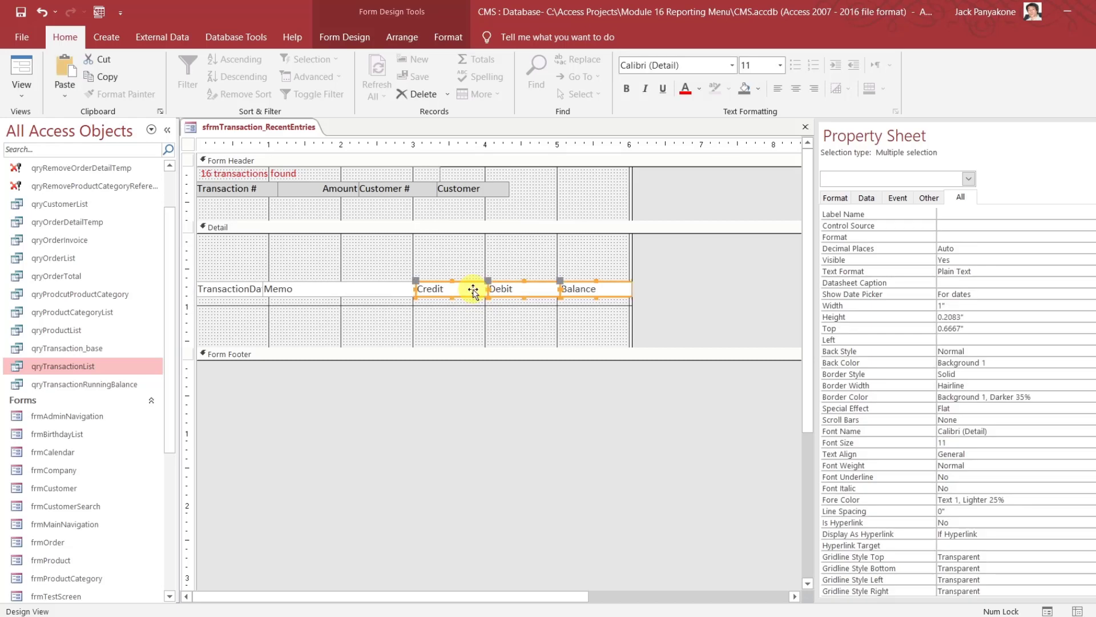
pyautogui.keyDown('shift'); pyautogui.click(245, 288); pyautogui.keyUp('shift')
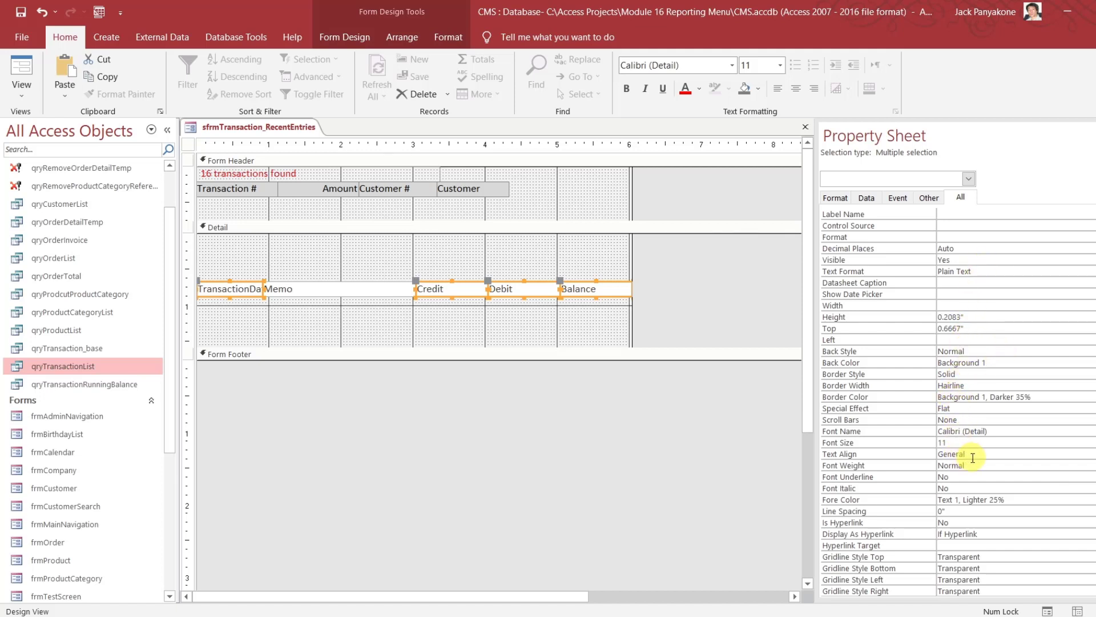
pyautogui.click(918, 453)
pyautogui.write('right')
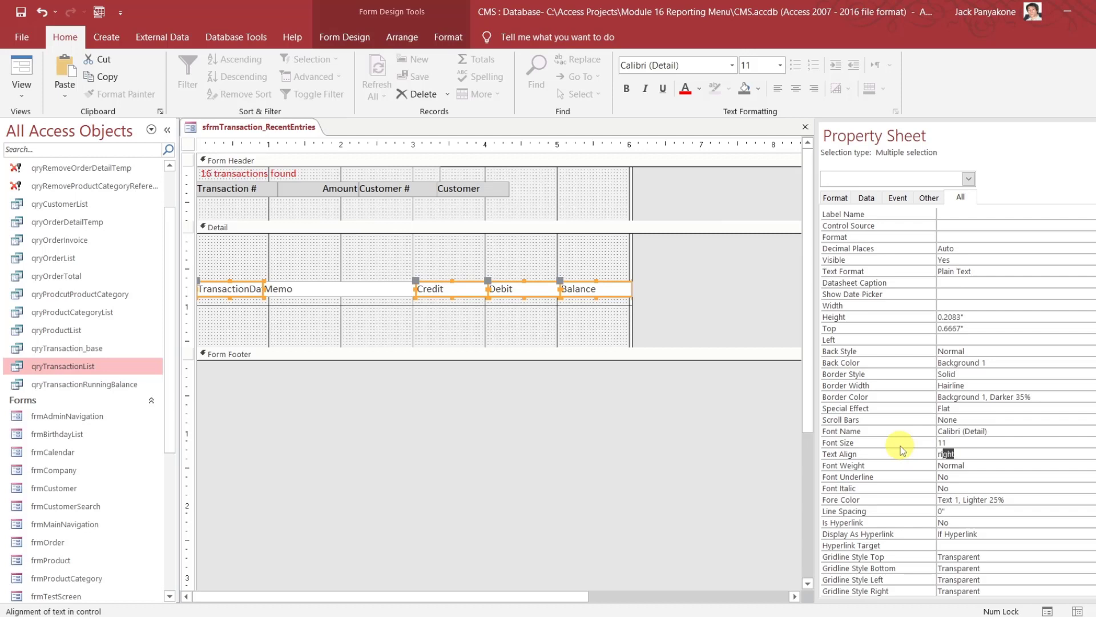
pyautogui.press('Return')
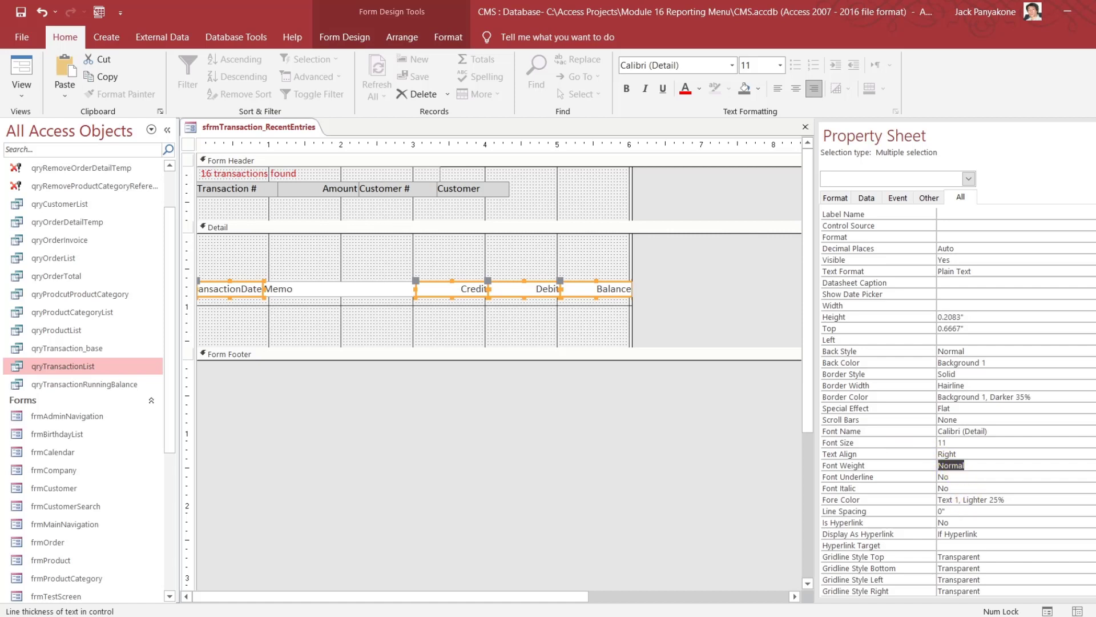
# - Give the TransactionDate, Credit, Debit and Balance text boxes a right margin of 0.0146"
pyautogui.scroll(-4, 971, 500)
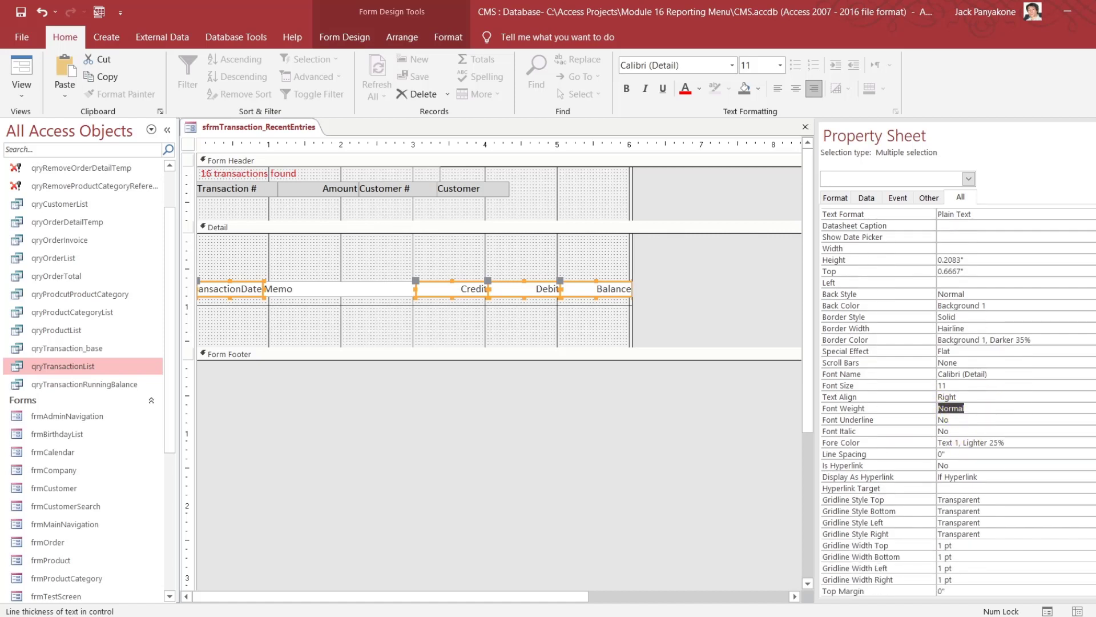
pyautogui.scroll(-3, 958, 403)
pyautogui.scroll(-3, 1007, 416)
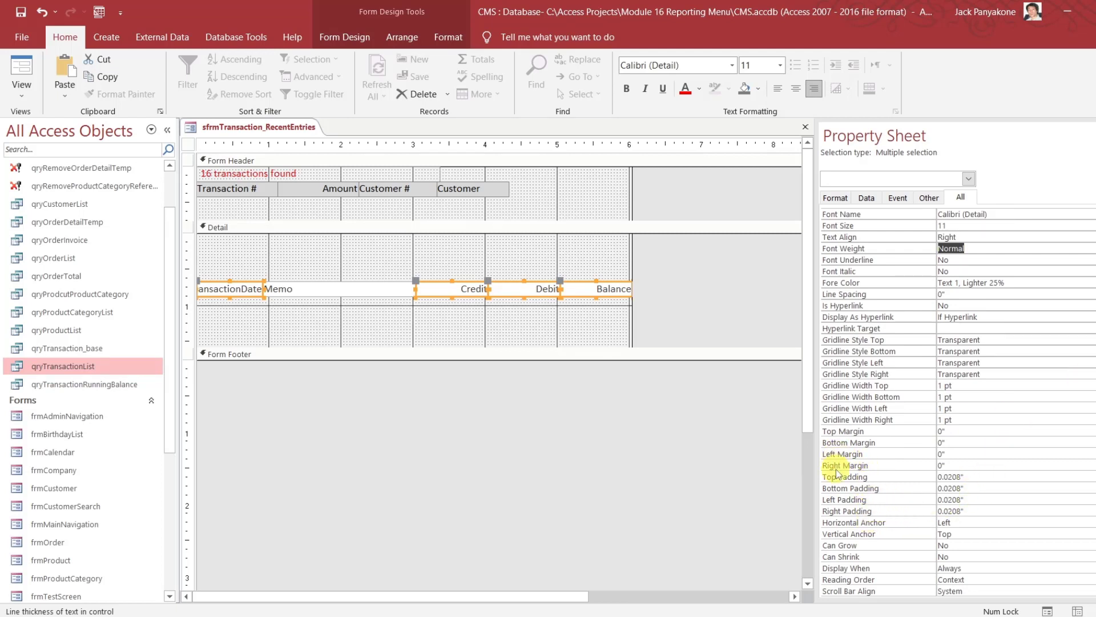
pyautogui.click(955, 465)
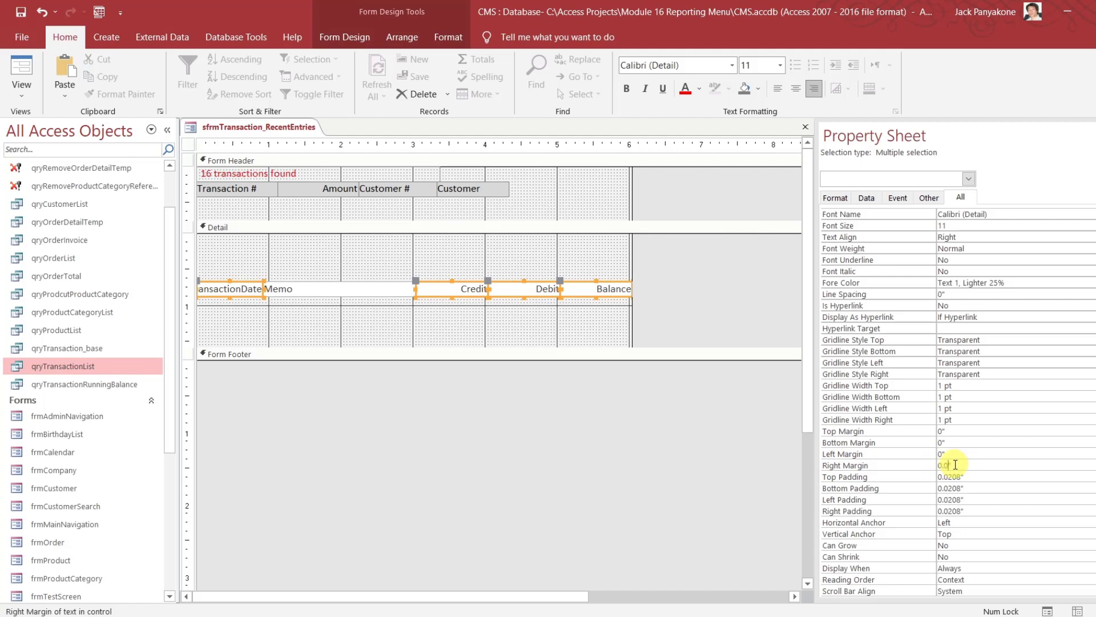
pyautogui.press('Return')
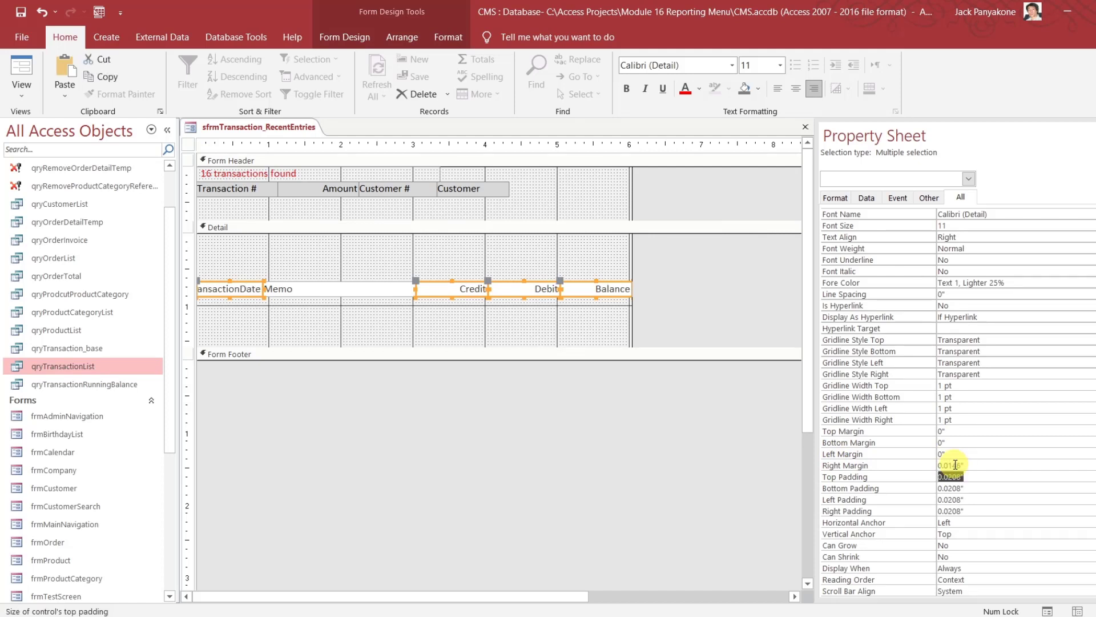
pyautogui.click(719, 296)
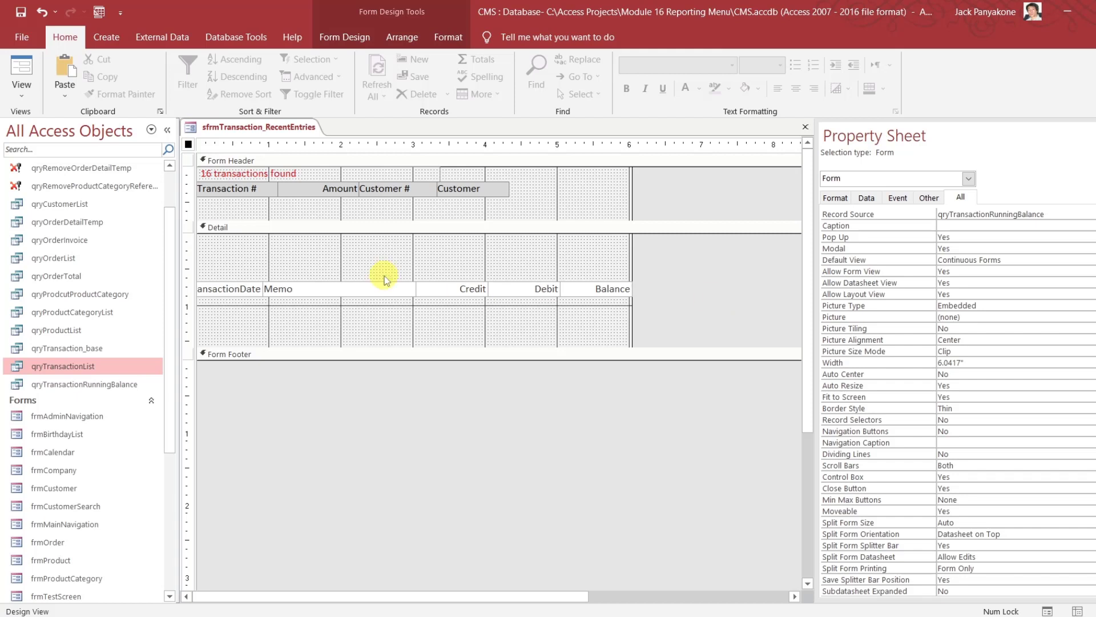
# - Add a small left margin to the Memo text box
pyautogui.click(381, 294)
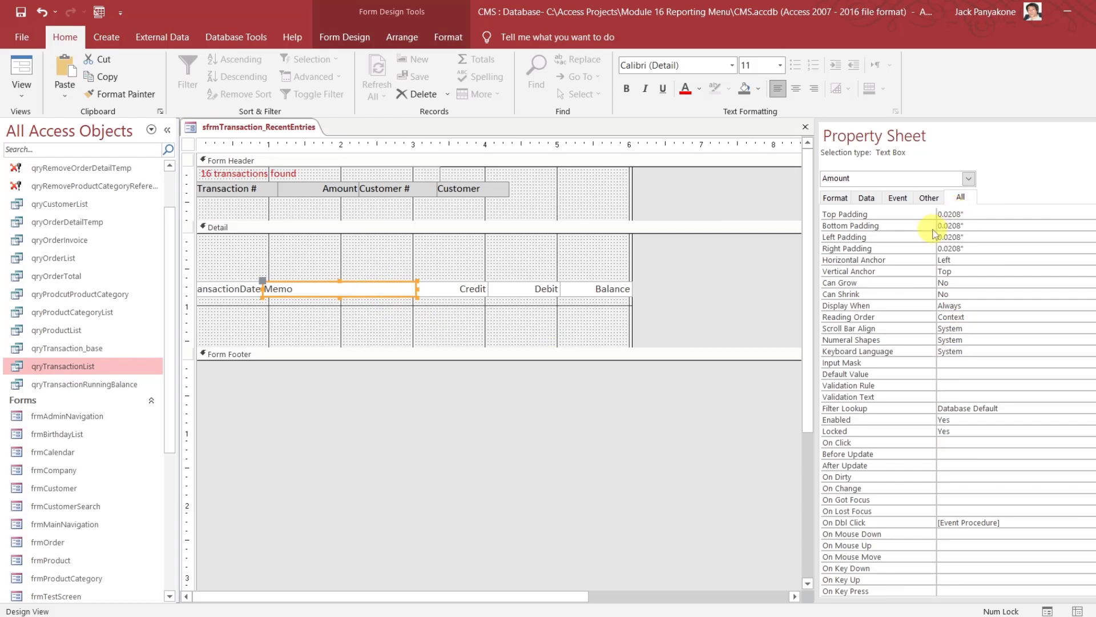
pyautogui.click(950, 214)
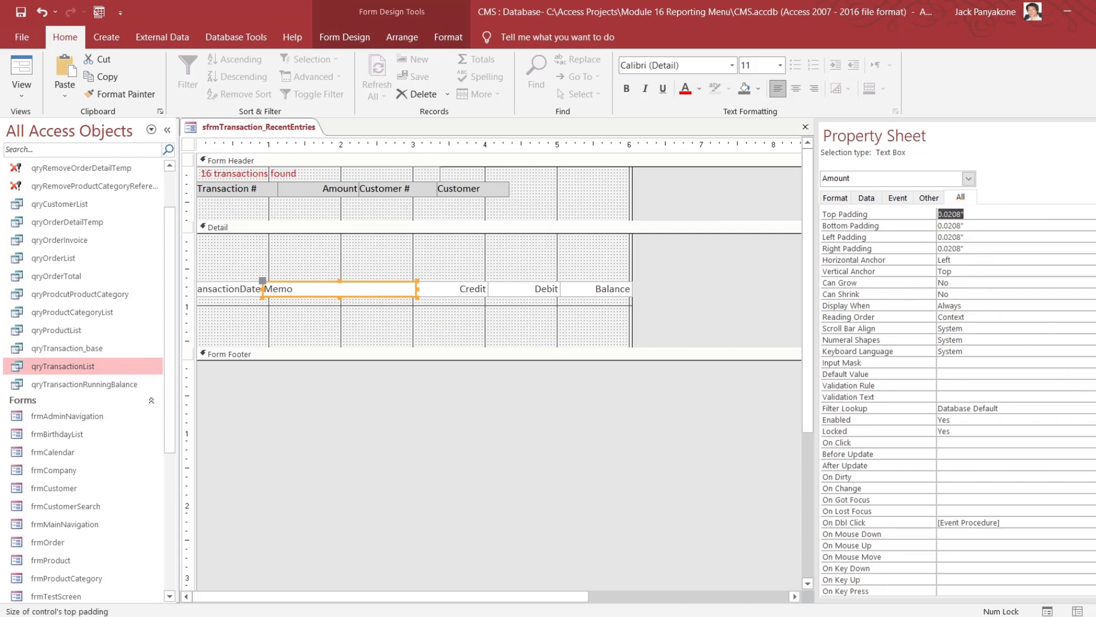
pyautogui.scroll(3, 958, 401)
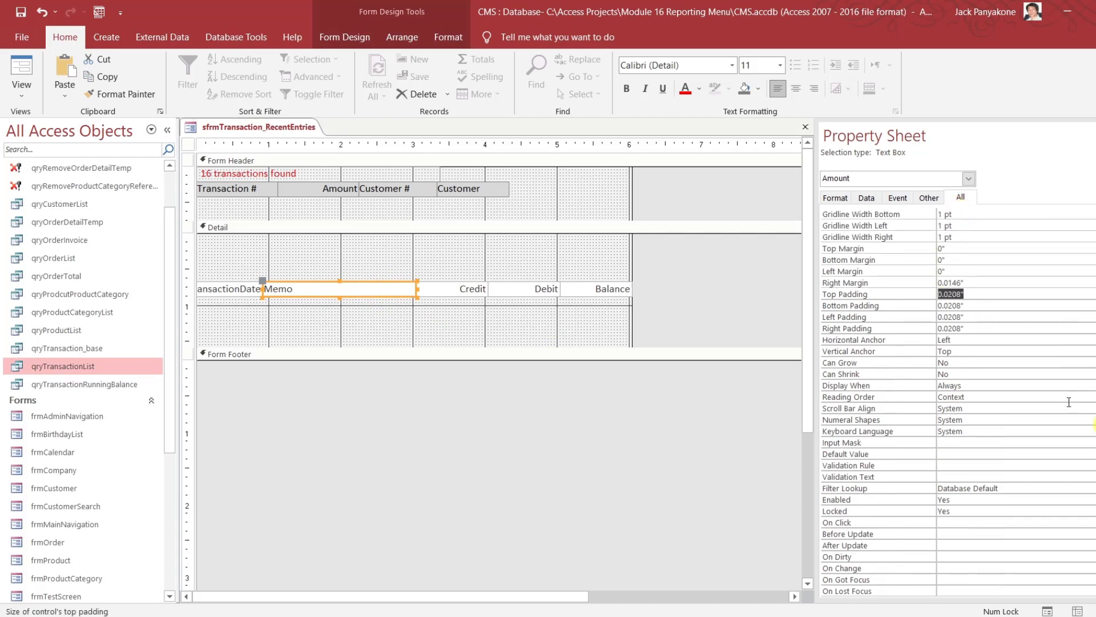
pyautogui.click(948, 271)
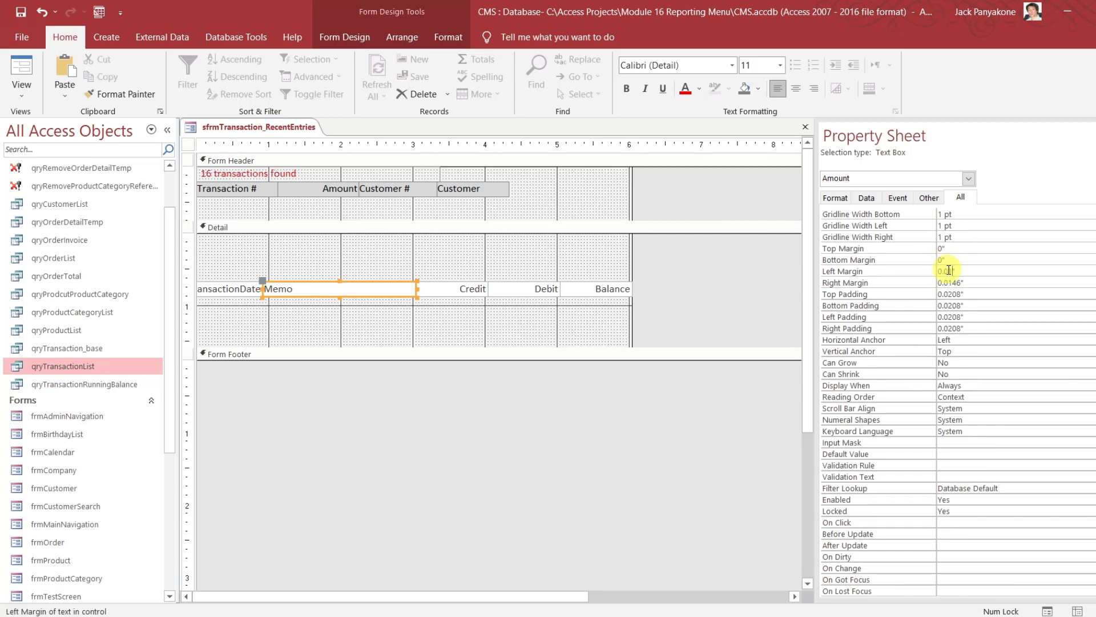
pyautogui.press('Down')
pyautogui.click(685, 292)
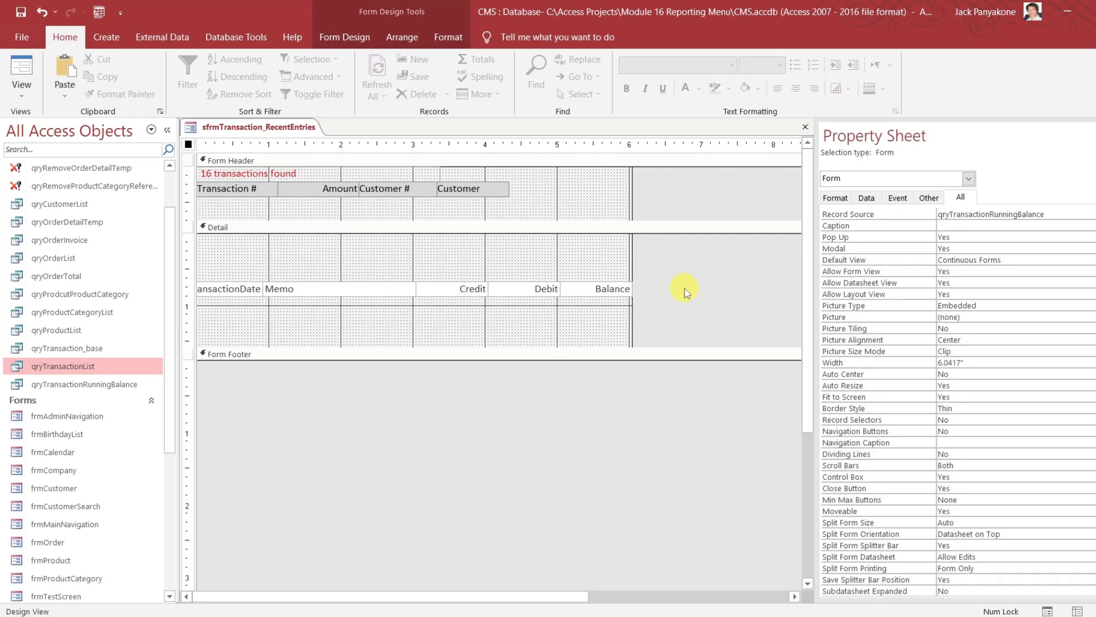
# - Move the whole row of text boxes up to the upper edge of the Detail section
pyautogui.click(189, 288)
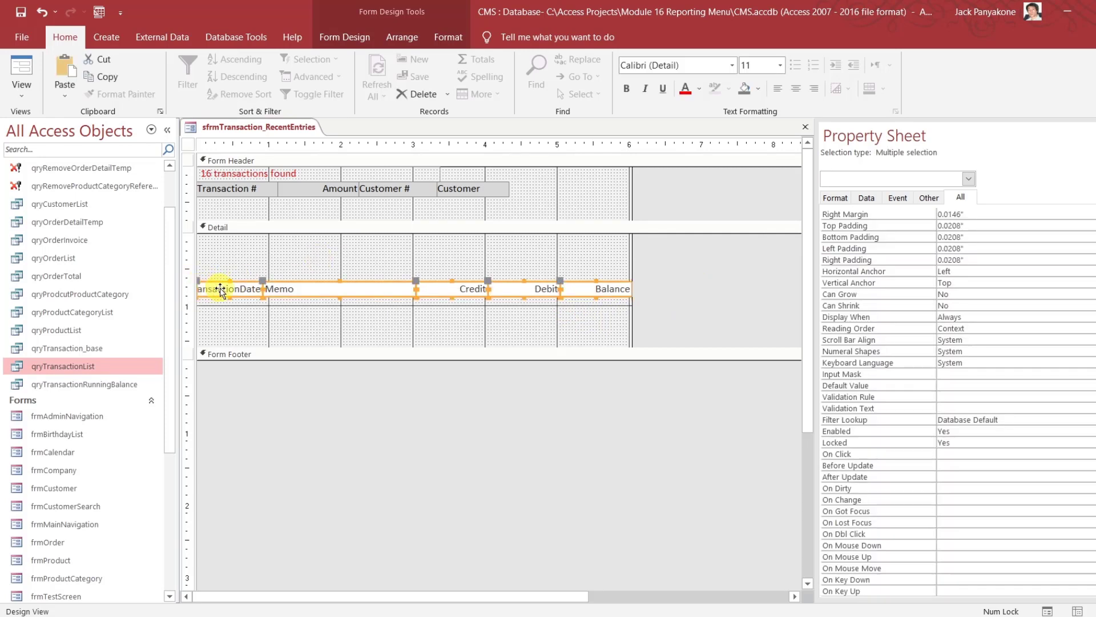
pyautogui.moveTo(215, 287); pyautogui.dragTo(208, 228)
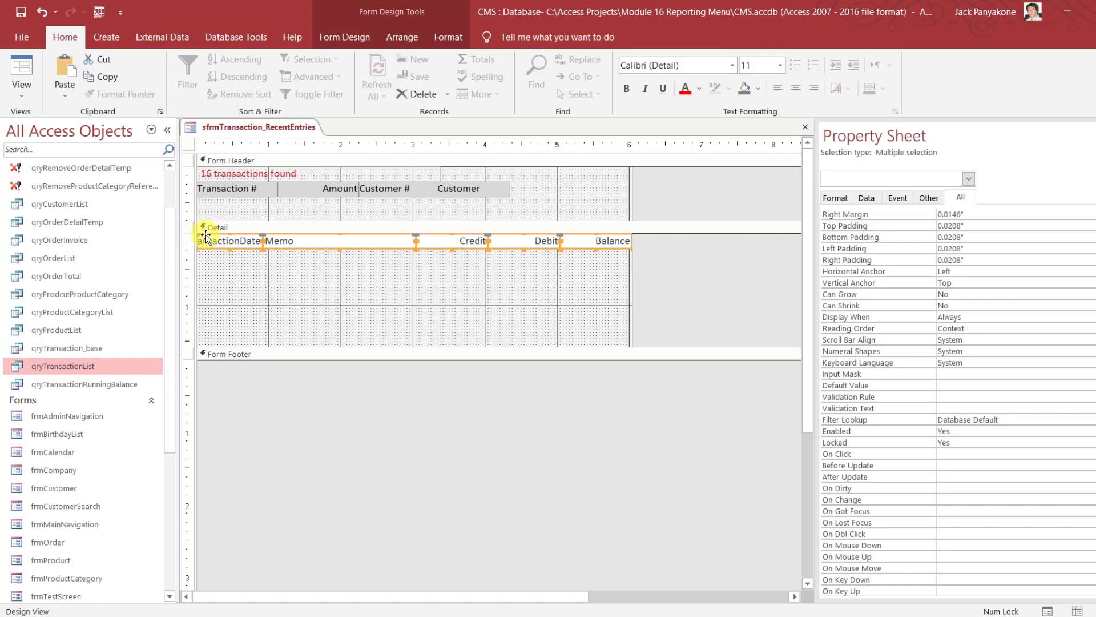
pyautogui.click(248, 211)
pyautogui.click(244, 189)
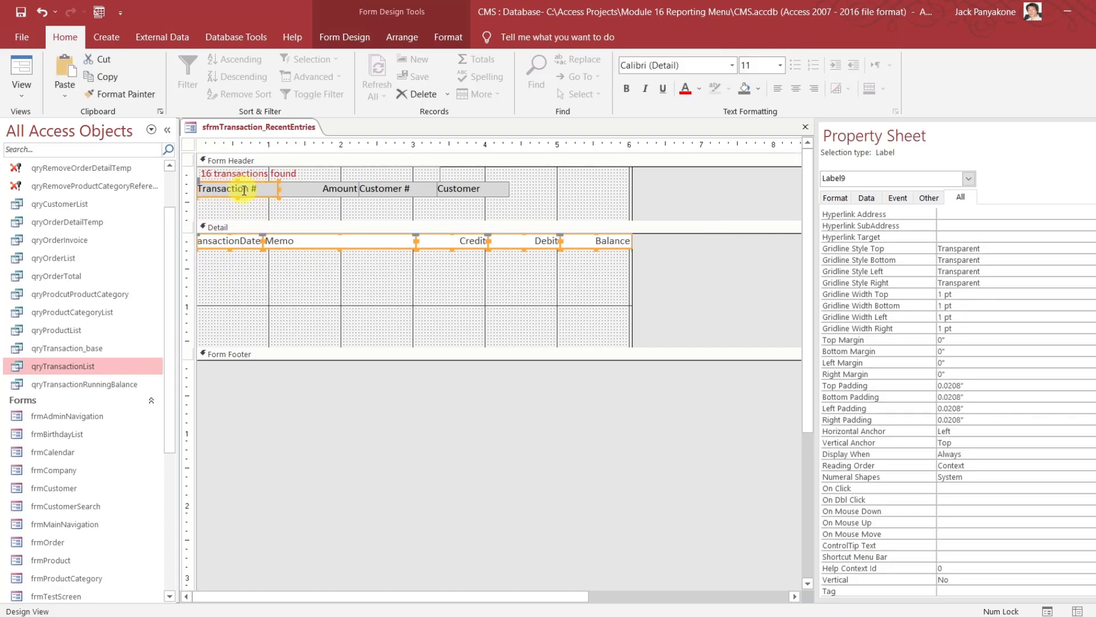
pyautogui.click(263, 279)
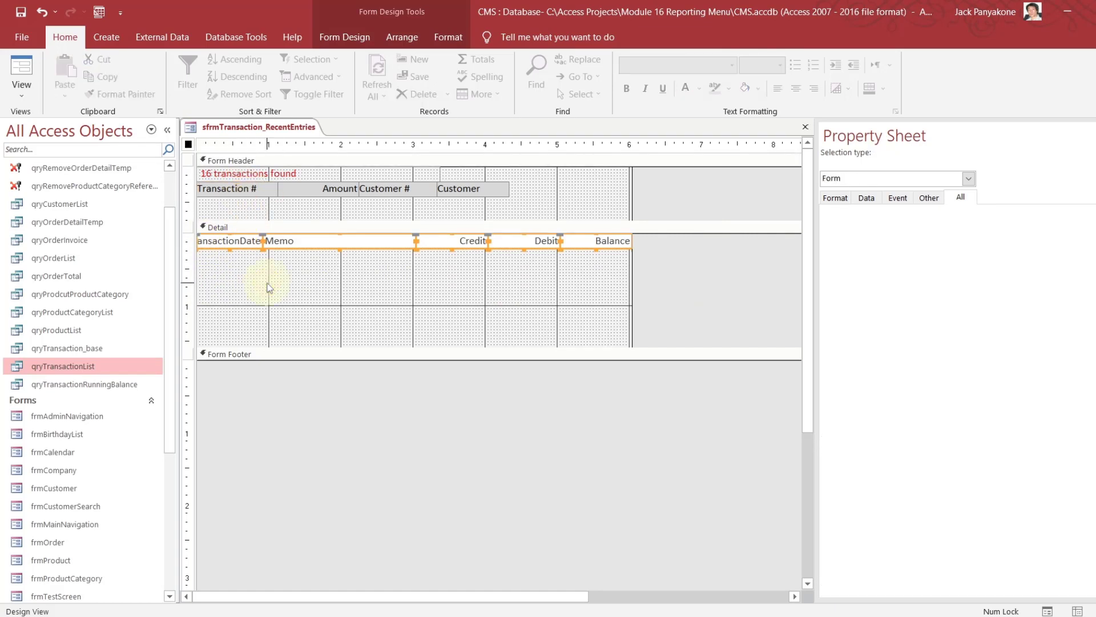
# - Shrink the Transaction # header label to the width of the TransactionDate text box with Size To Narrowest
pyautogui.click(294, 409)
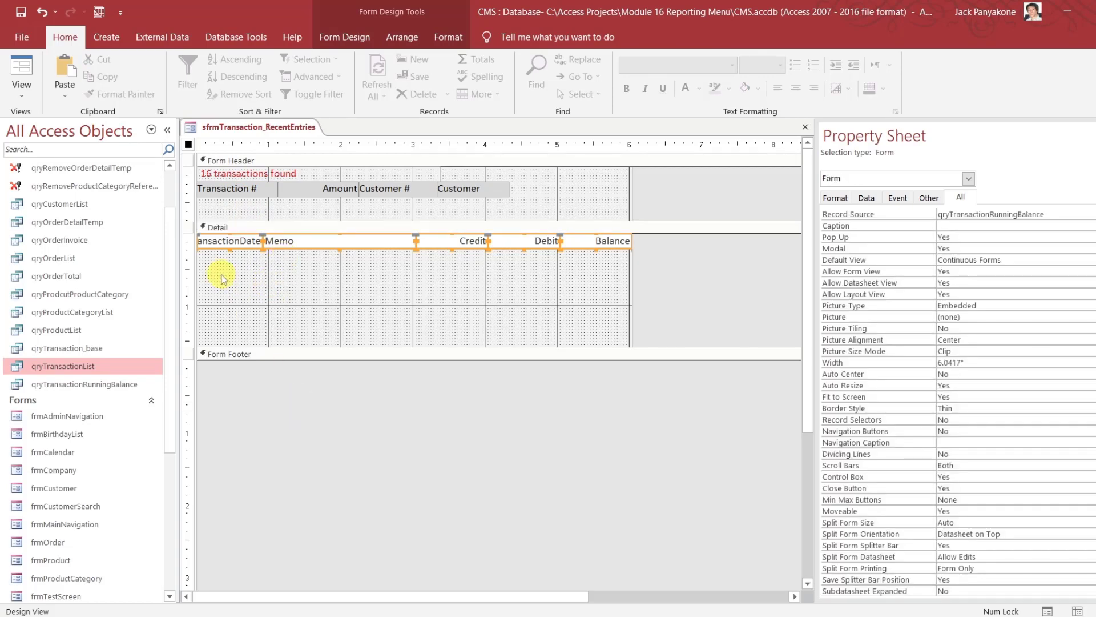
pyautogui.click(189, 240)
pyautogui.click(271, 426)
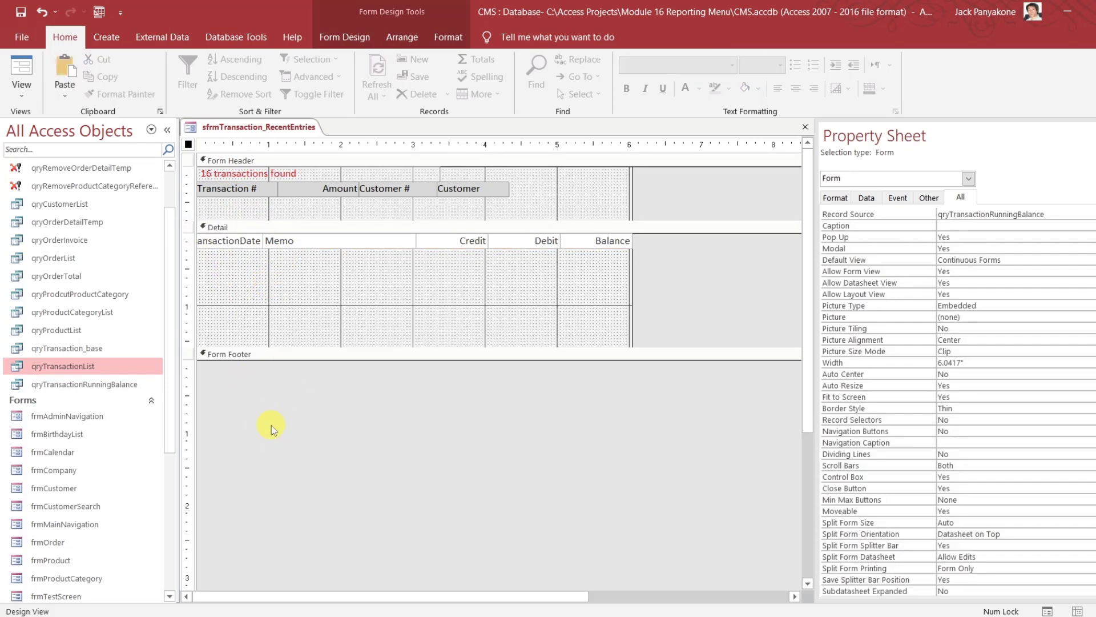
pyautogui.click(227, 245)
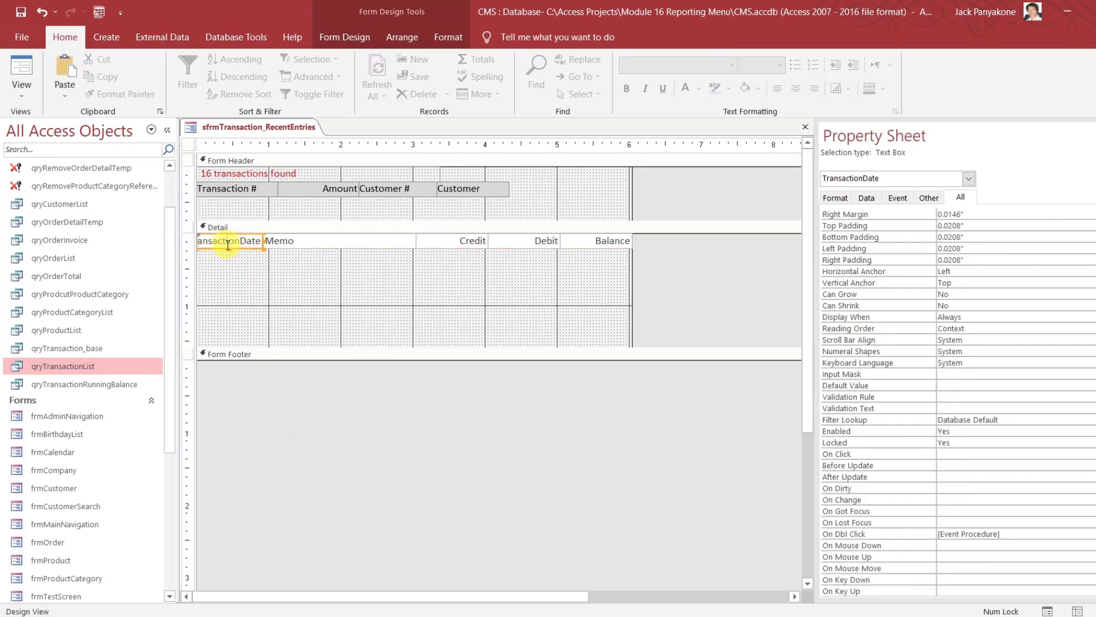
pyautogui.keyDown('shift'); pyautogui.click(225, 190); pyautogui.keyUp('shift')
pyautogui.rightClick(226, 192)
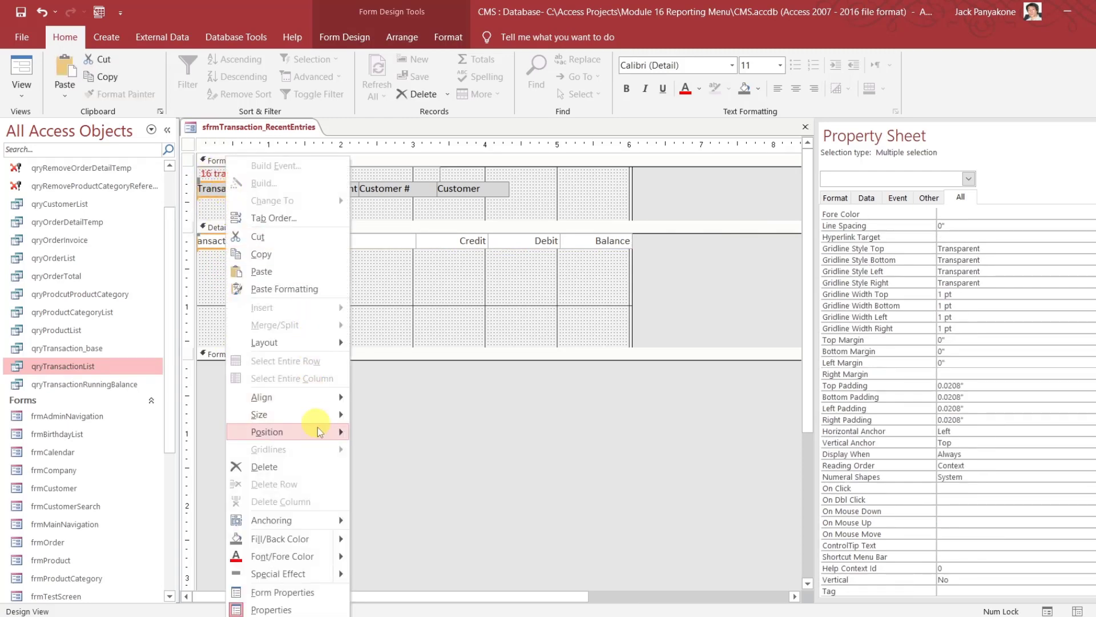
pyautogui.moveTo(322, 427)
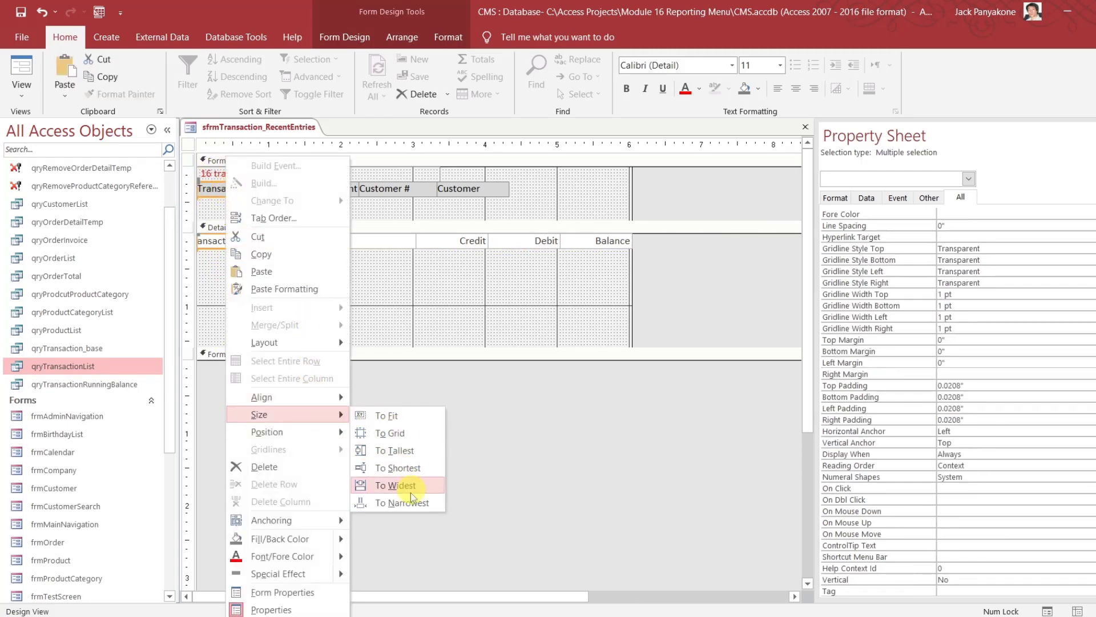
pyautogui.click(407, 503)
pyautogui.click(344, 281)
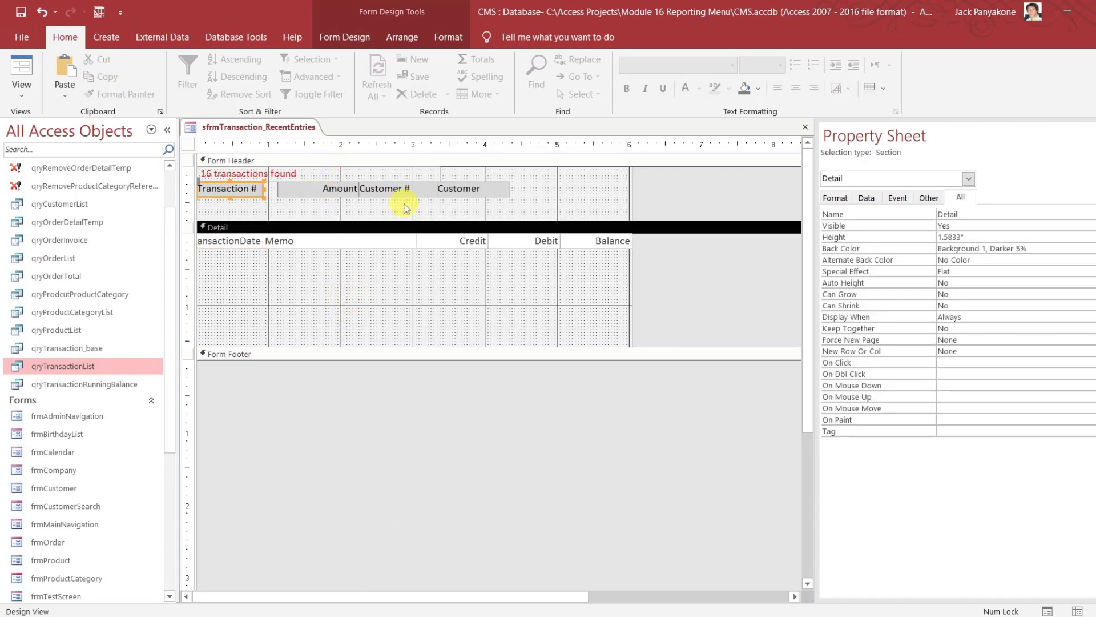
# - Move the Customer # and Customer header labels over to start above the Credit text box, and place the Amount label directly against Transaction #
pyautogui.click(466, 210)
pyautogui.moveTo(463, 204); pyautogui.dragTo(490, 192)
pyautogui.moveTo(351, 191); pyautogui.dragTo(324, 196)
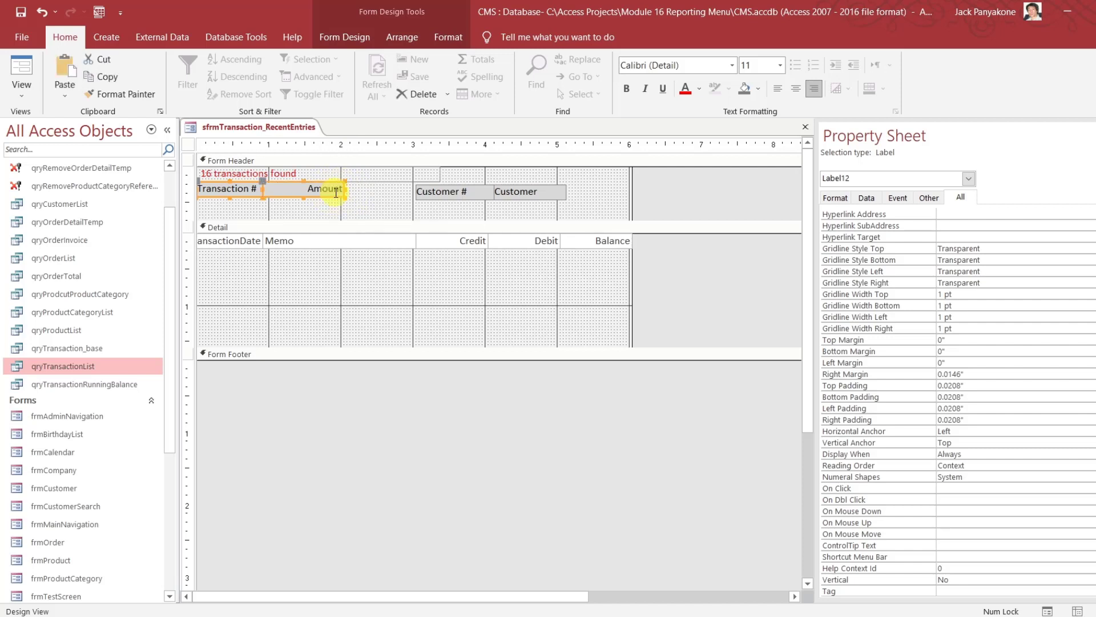
pyautogui.click(244, 193)
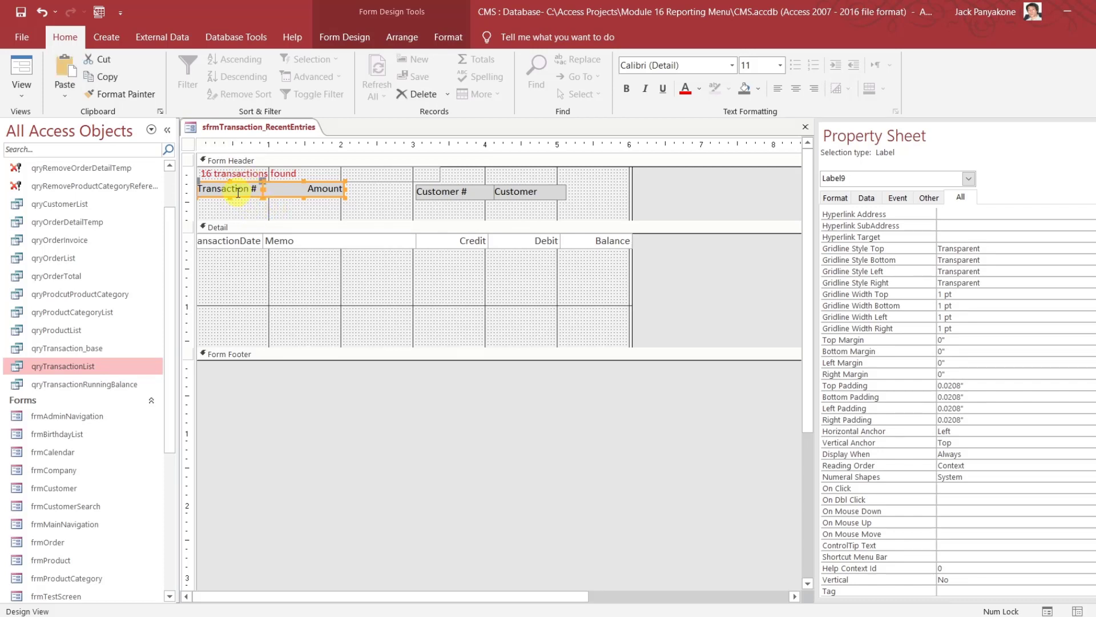
pyautogui.click(237, 210)
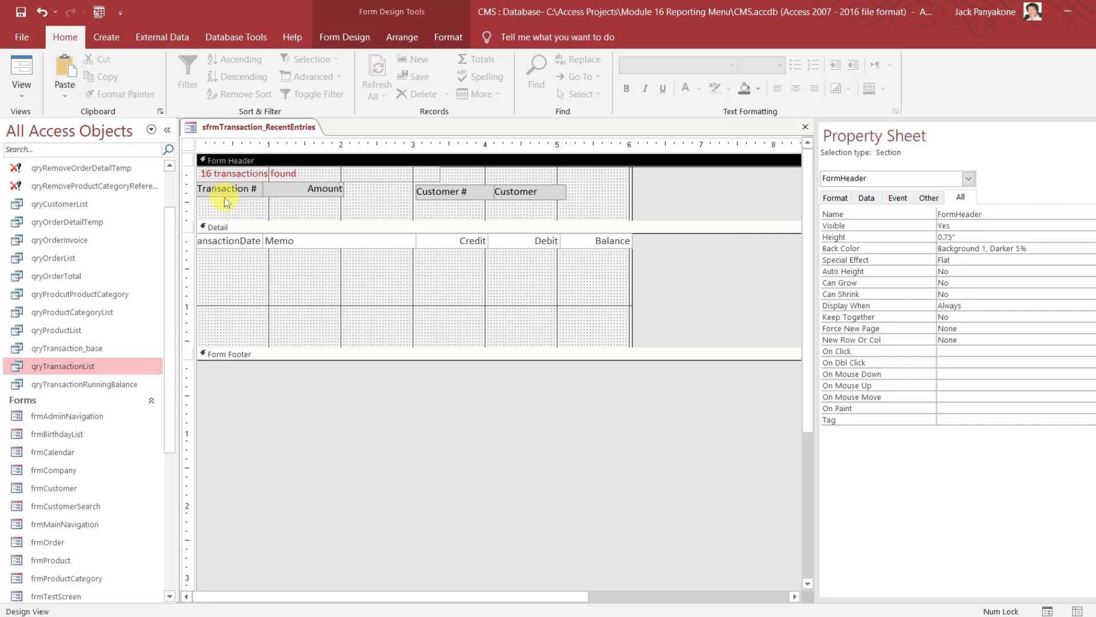
pyautogui.click(224, 197)
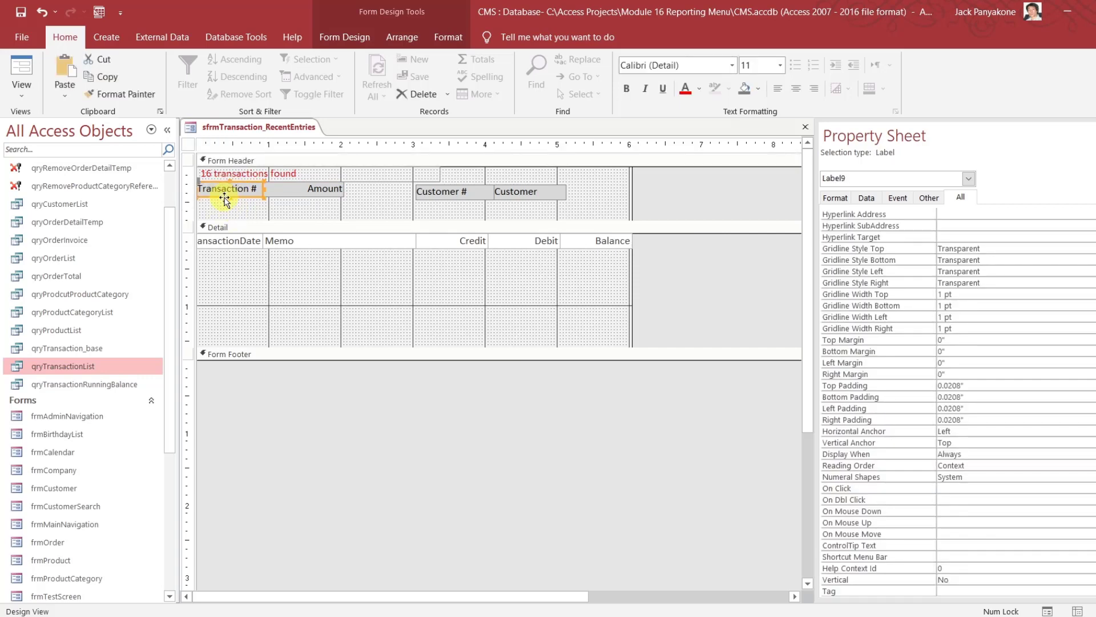
pyautogui.moveTo(220, 197); pyautogui.dragTo(211, 200)
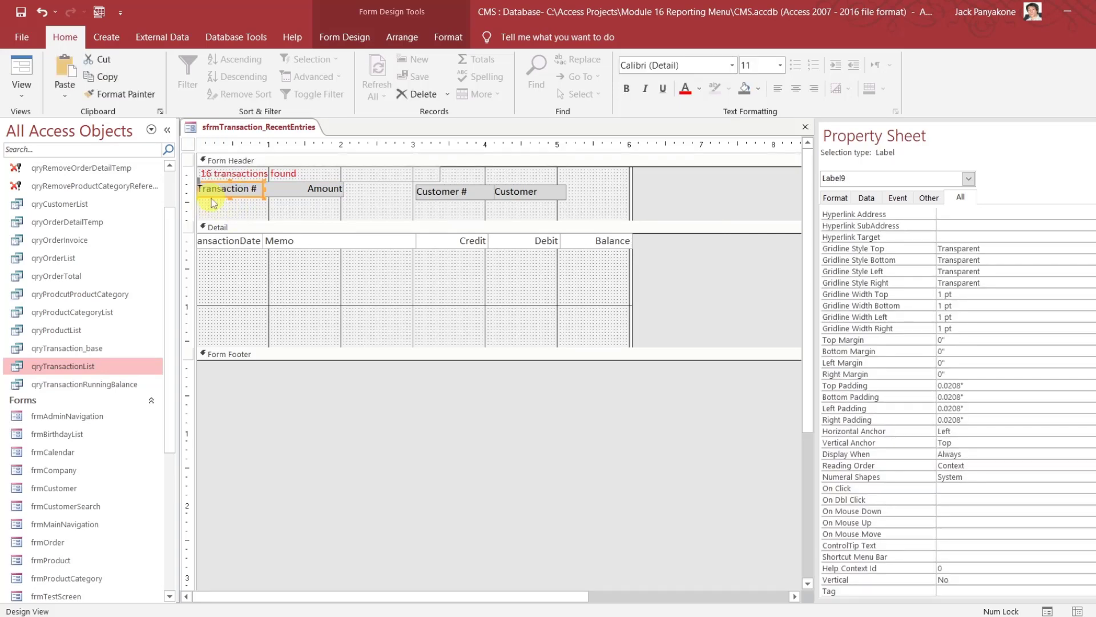
# - Widen the Amount header label to the width of the Memo text box with Size To Widest
pyautogui.click(308, 200)
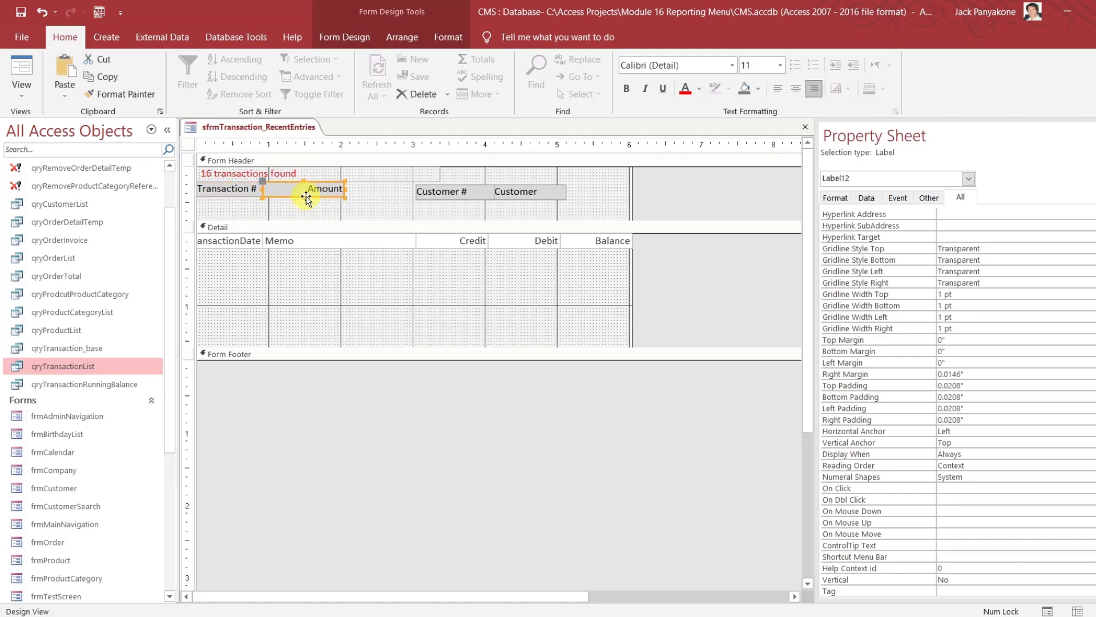
pyautogui.keyDown('shift'); pyautogui.click(298, 239); pyautogui.keyUp('shift')
pyautogui.rightClick(300, 240)
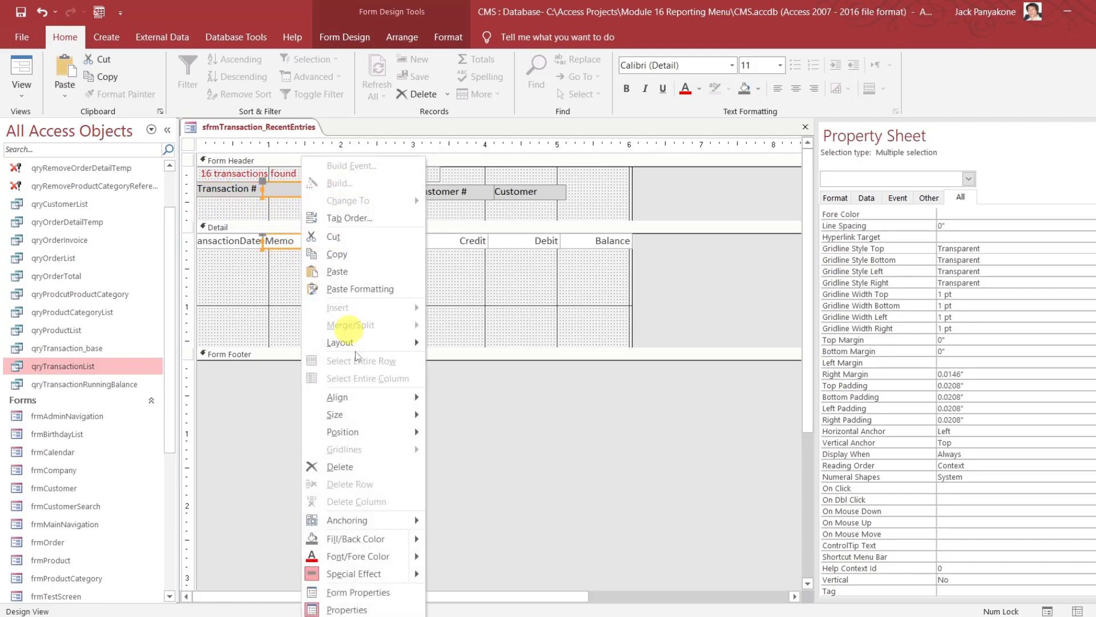
pyautogui.moveTo(400, 415)
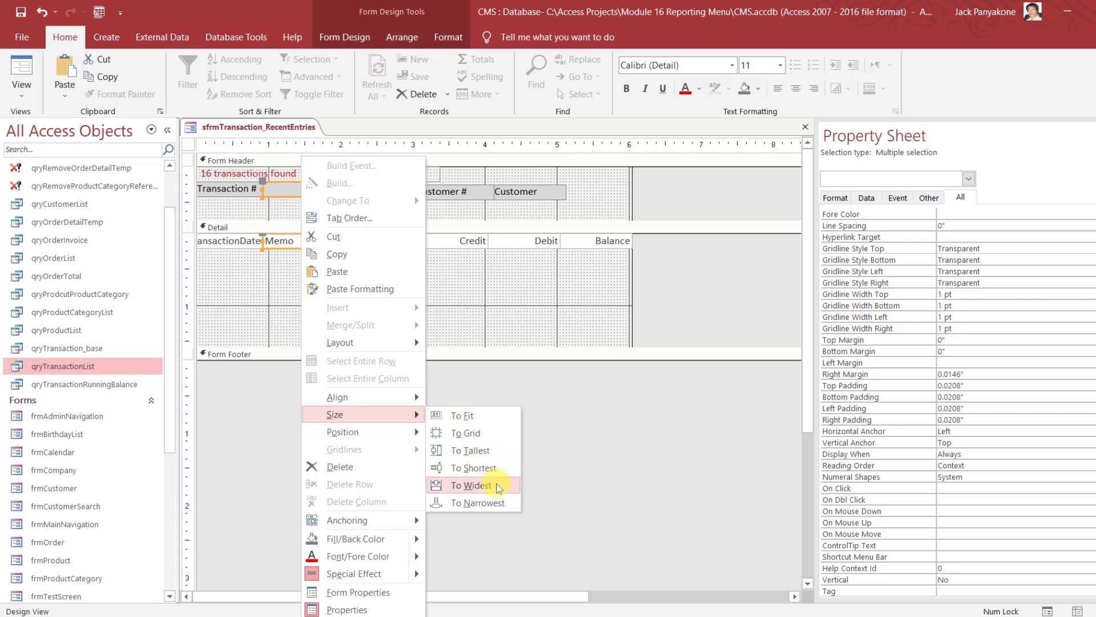
pyautogui.click(499, 487)
pyautogui.click(429, 310)
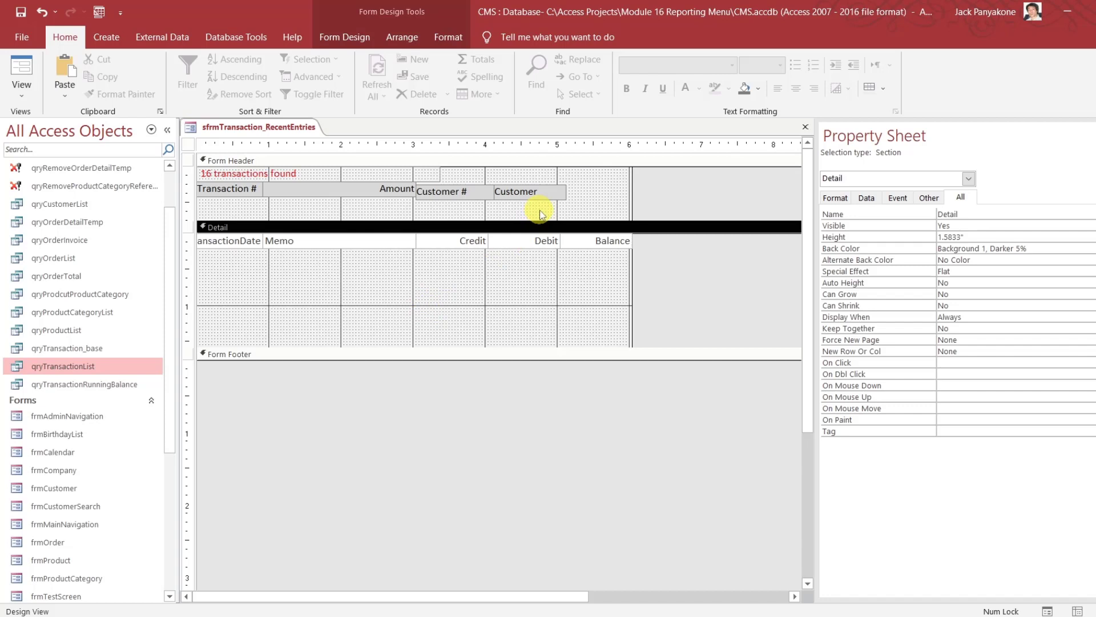
# - Shrink the Customer # header label to the width of the Credit text box with Size To Narrowest
pyautogui.click(476, 195)
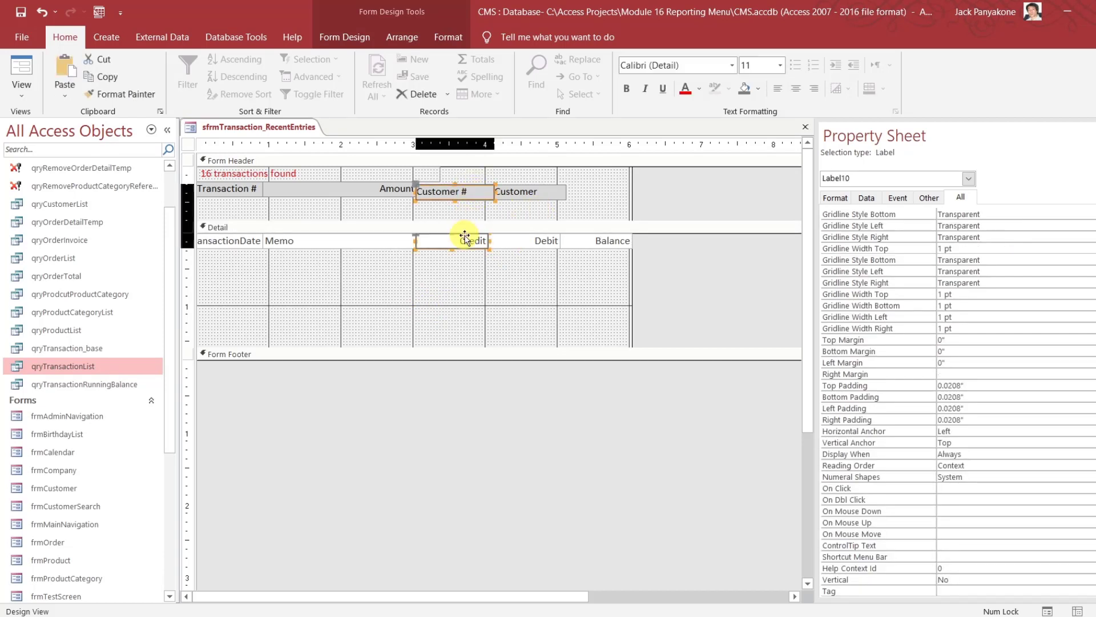
pyautogui.keyDown('shift'); pyautogui.click(465, 240); pyautogui.keyUp('shift')
pyautogui.rightClick(465, 240)
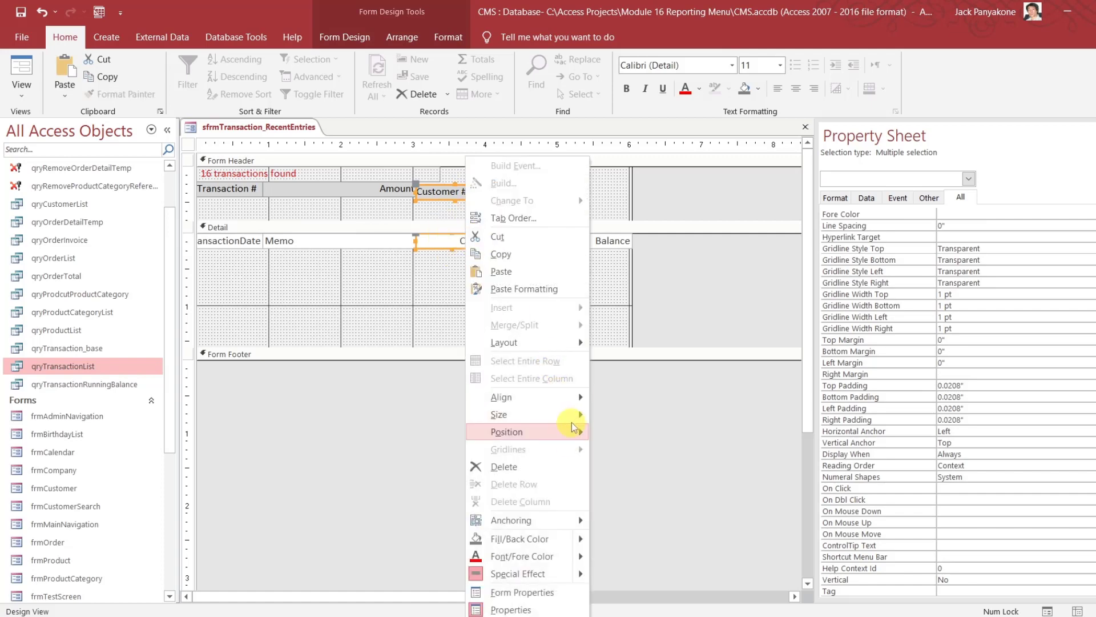
pyautogui.moveTo(566, 419)
pyautogui.click(649, 504)
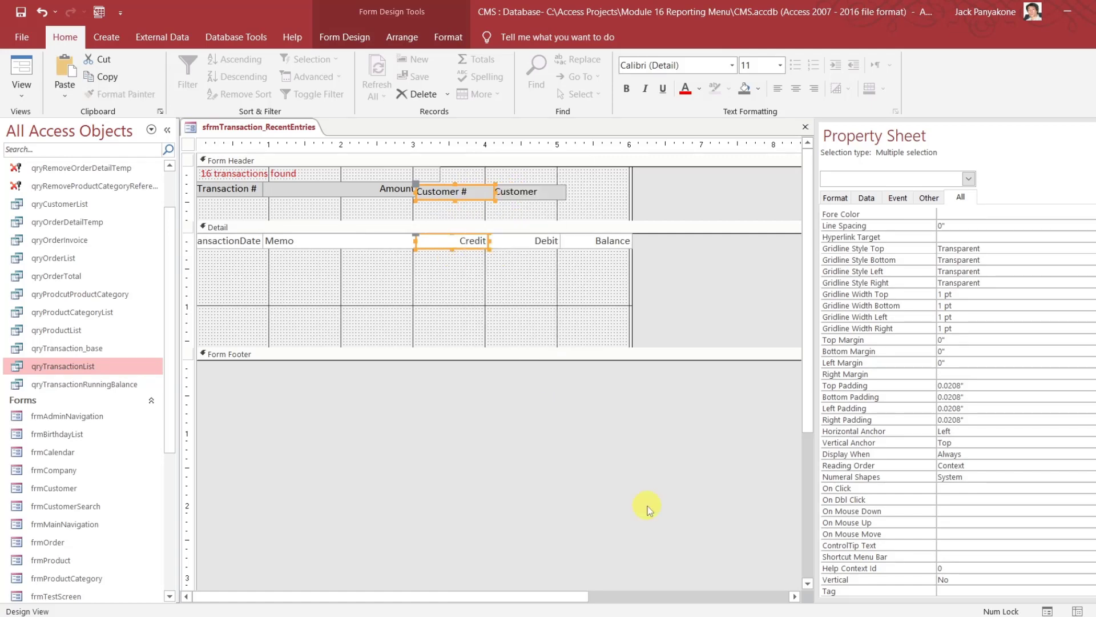
pyautogui.click(526, 317)
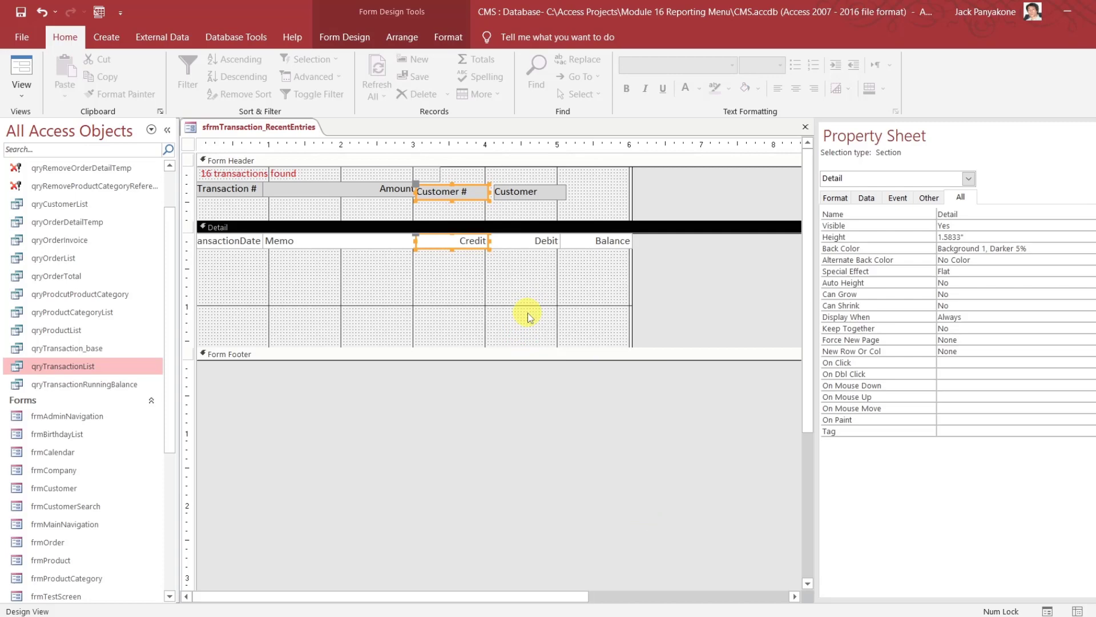
pyautogui.click(520, 193)
pyautogui.click(521, 212)
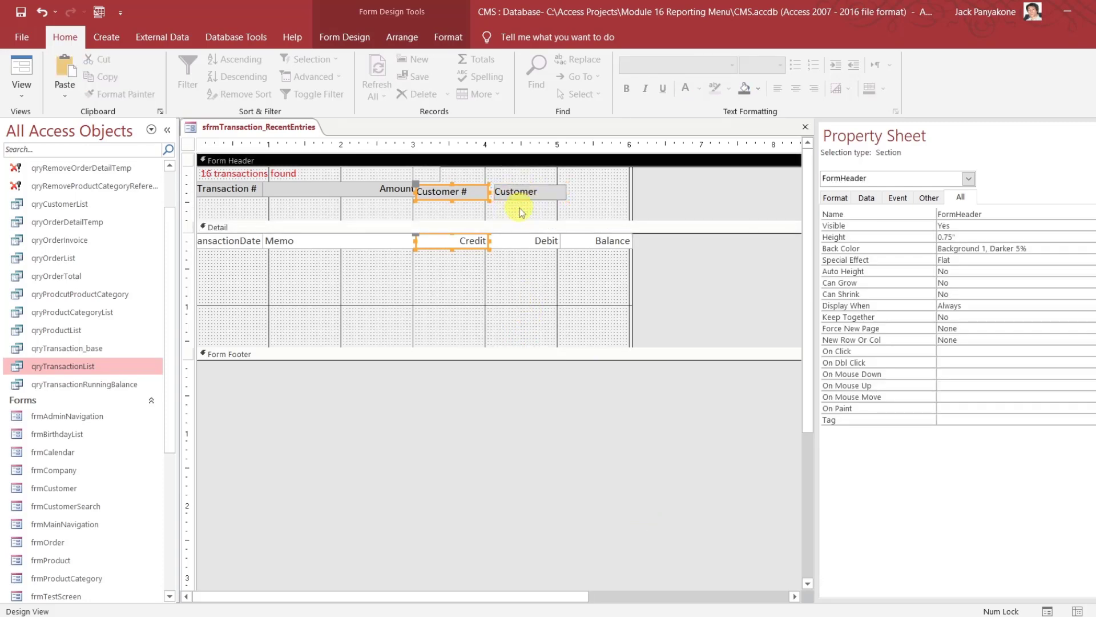
pyautogui.click(524, 194)
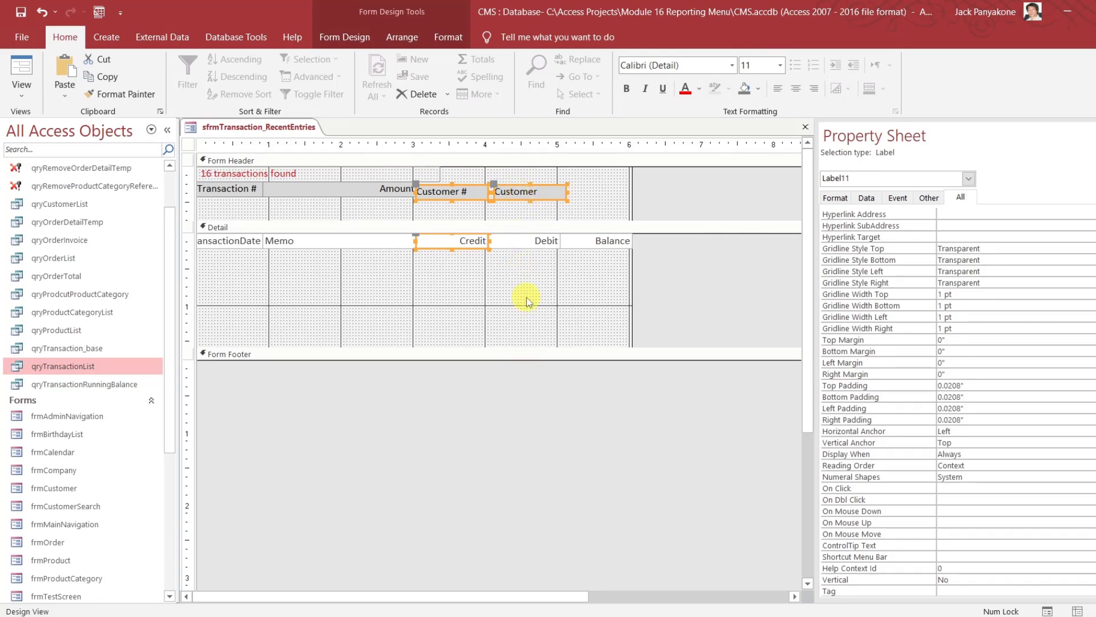
pyautogui.click(536, 413)
pyautogui.click(449, 193)
pyautogui.click(467, 372)
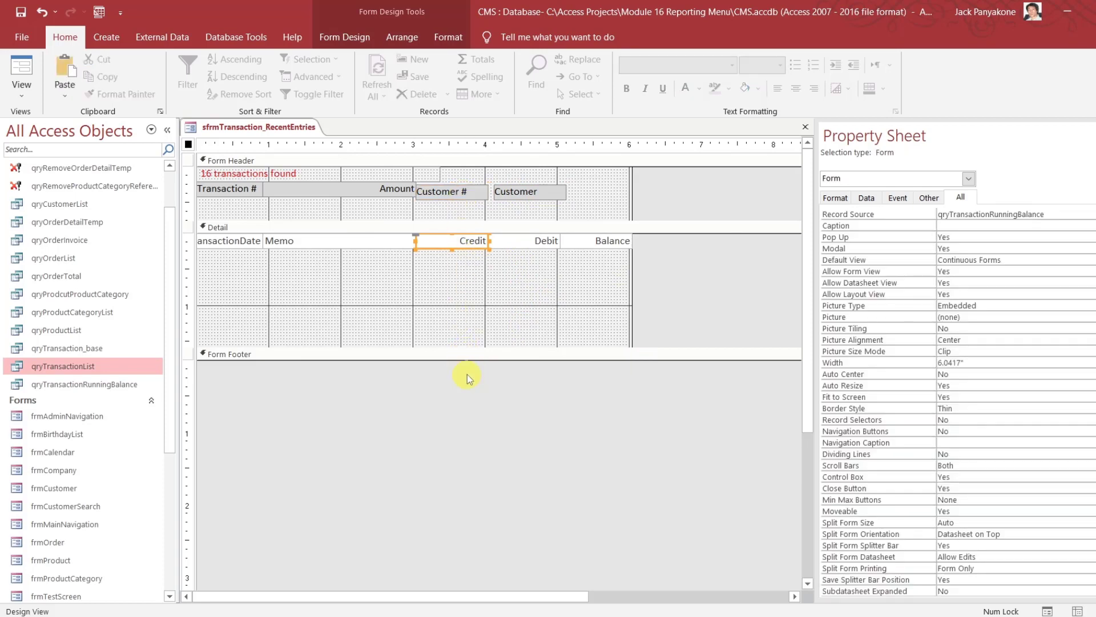
pyautogui.click(454, 237)
pyautogui.click(458, 411)
pyautogui.click(464, 249)
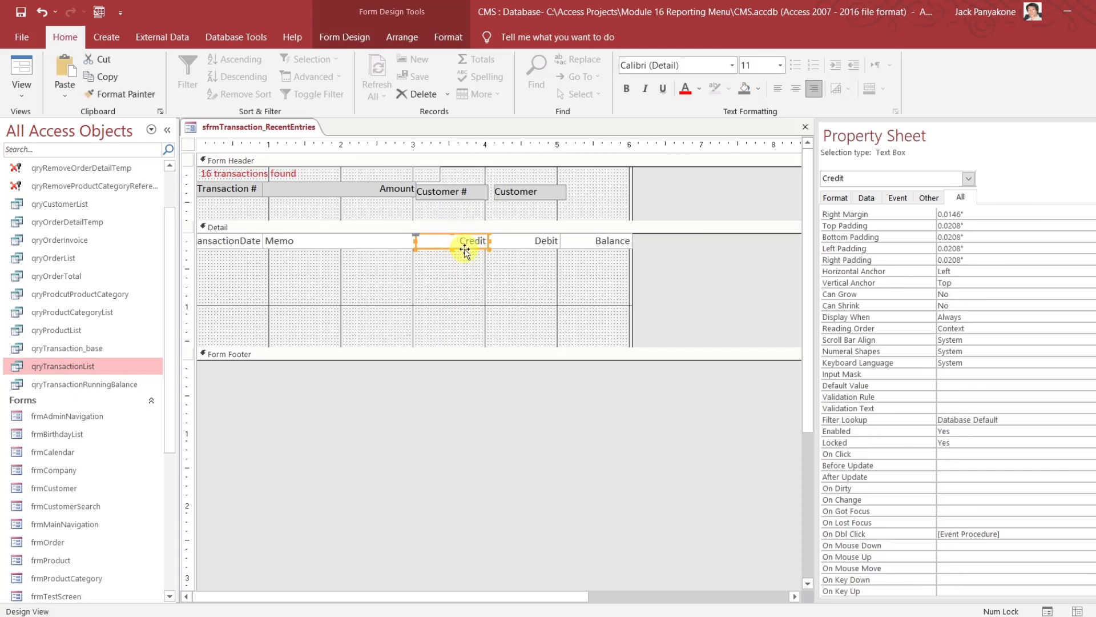
pyautogui.click(461, 403)
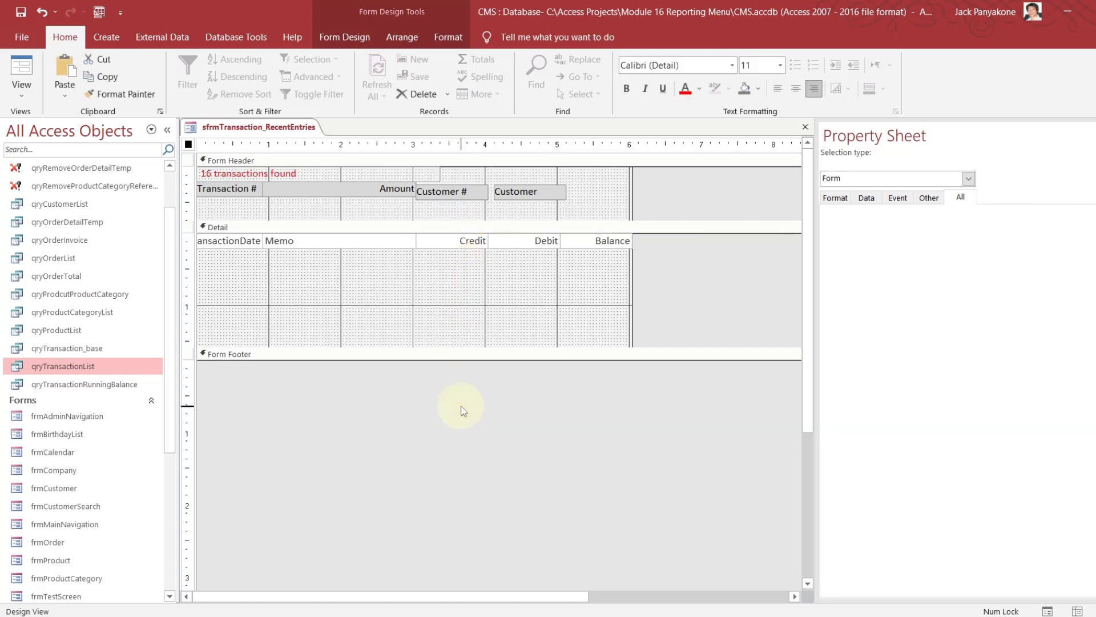
pyautogui.click(519, 197)
pyautogui.click(519, 196)
pyautogui.write('Balance')
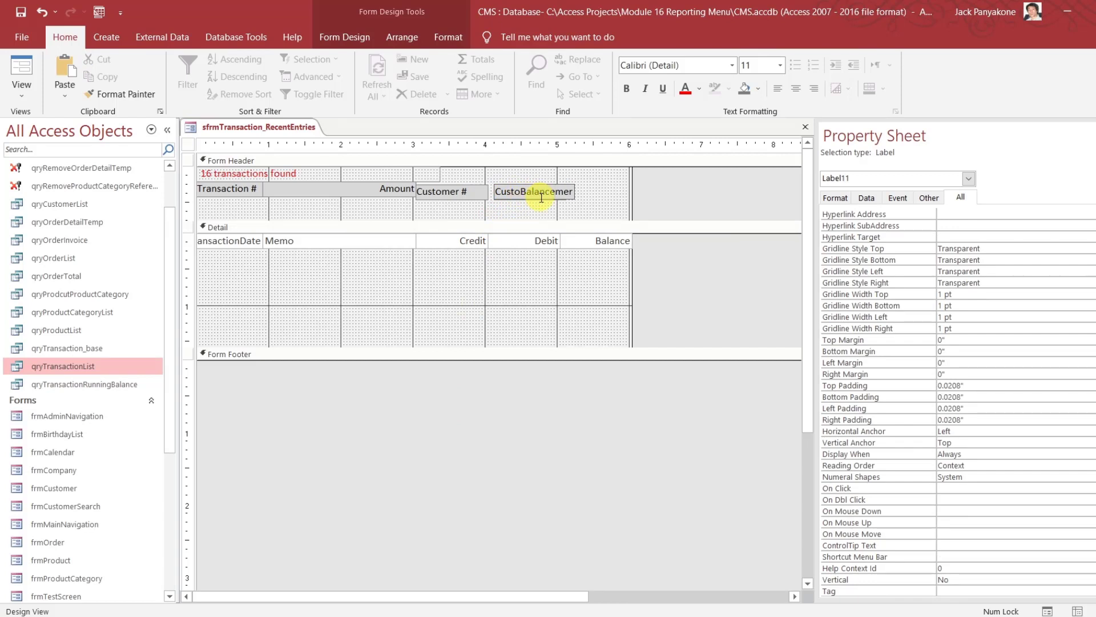
pyautogui.press('Escape')
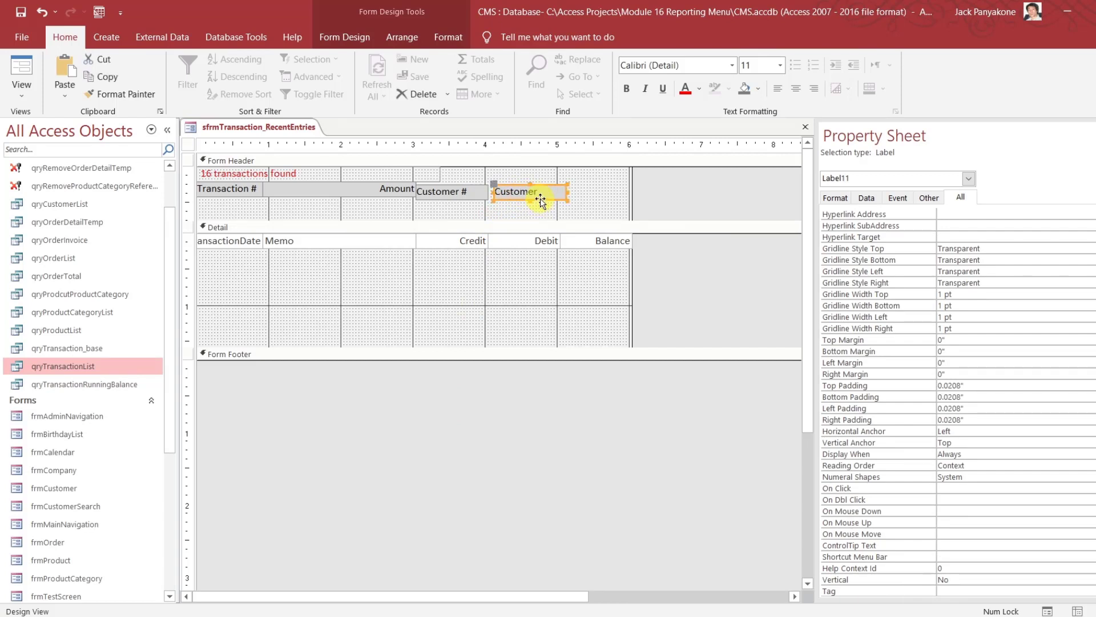
# - Duplicate the Customer header label within the Form Header
pyautogui.click(541, 199)
pyautogui.hotkey('ctrl', 'c')
pyautogui.hotkey('ctrl', 'v')
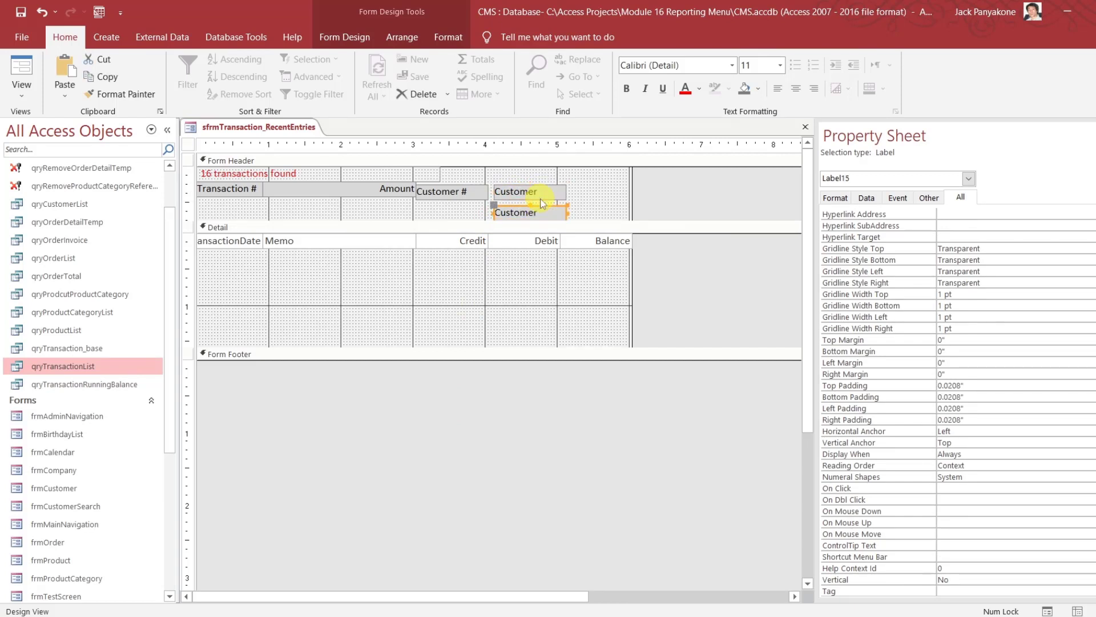
# - Match both Customer header labels to the width of the Customer # label with Size To Narrowest
pyautogui.keyDown('shift'); pyautogui.click(529, 197); pyautogui.keyUp('shift')
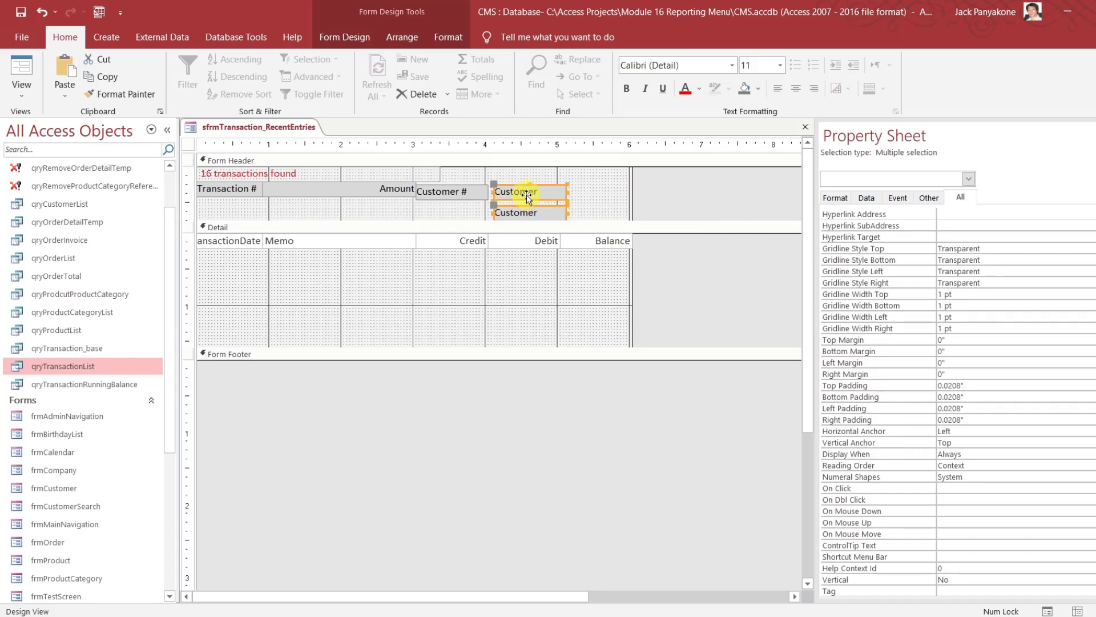
pyautogui.keyDown('shift'); pyautogui.click(477, 190); pyautogui.keyUp('shift')
pyautogui.rightClick(478, 190)
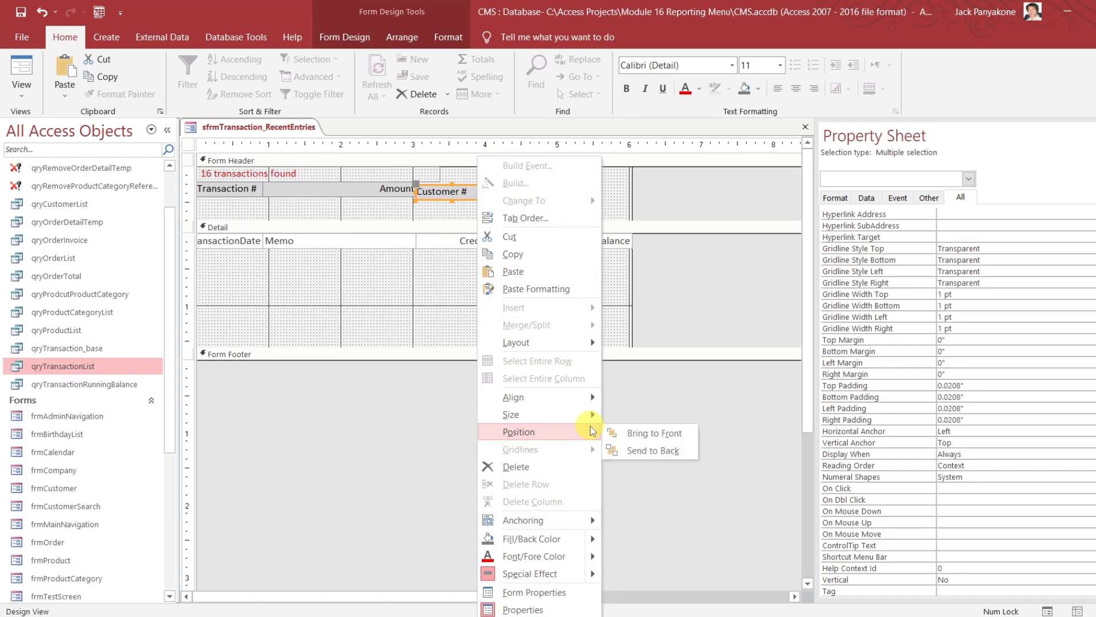
pyautogui.moveTo(597, 415)
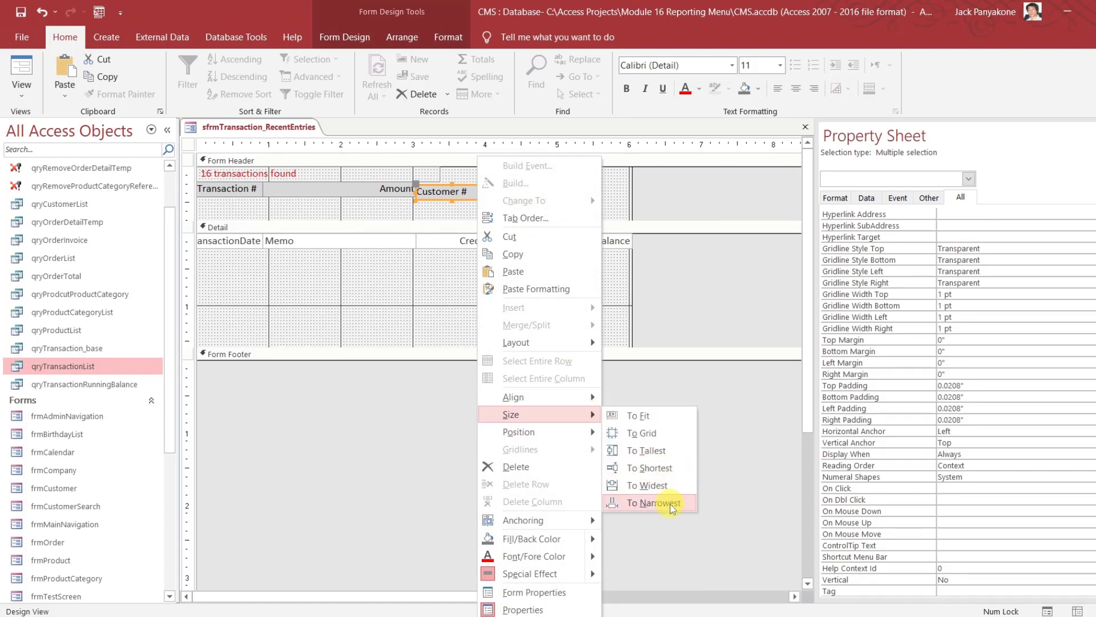
pyautogui.click(671, 502)
pyautogui.click(628, 193)
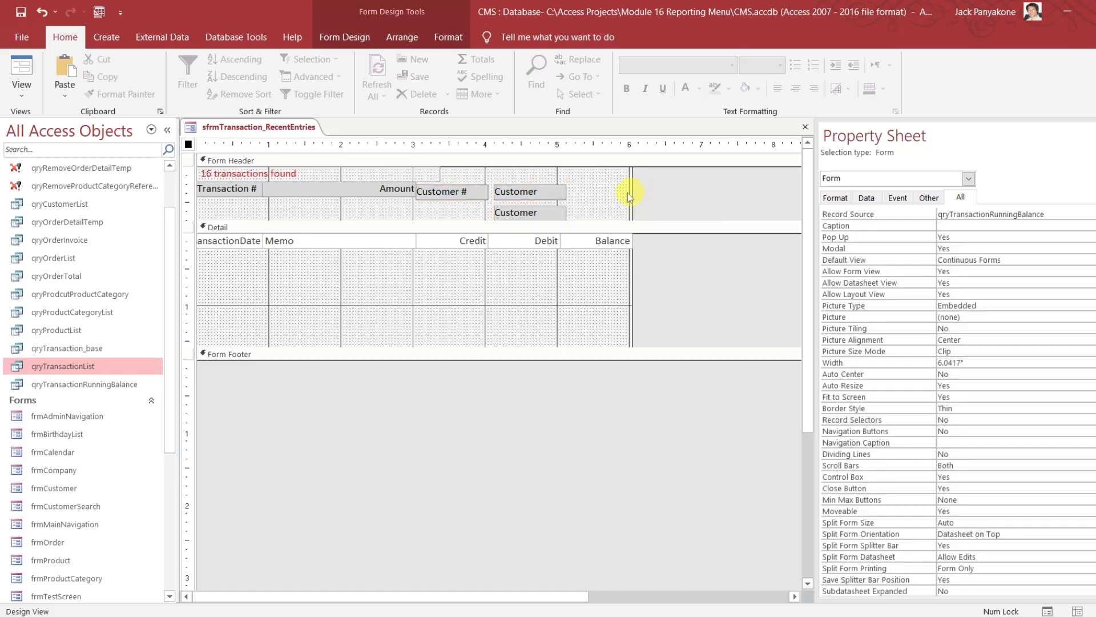
# - Move the original Customer label against Customer # above the Debit text box, and its copy beside it above the Balance text box
pyautogui.click(555, 193)
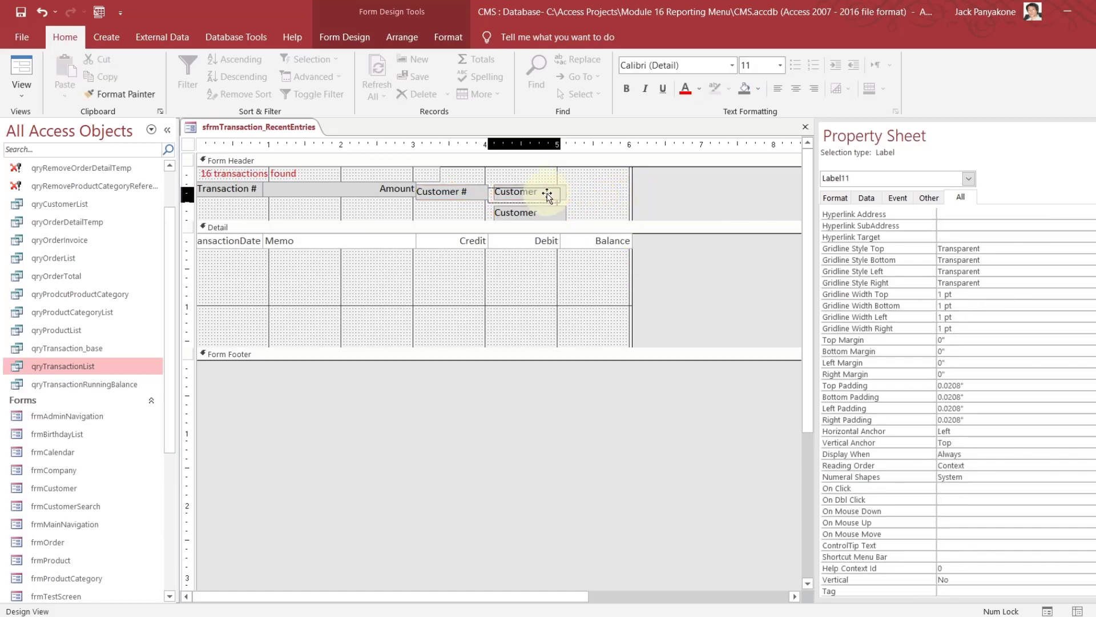
pyautogui.press('Left')
pyautogui.moveTo(546, 210); pyautogui.dragTo(614, 189)
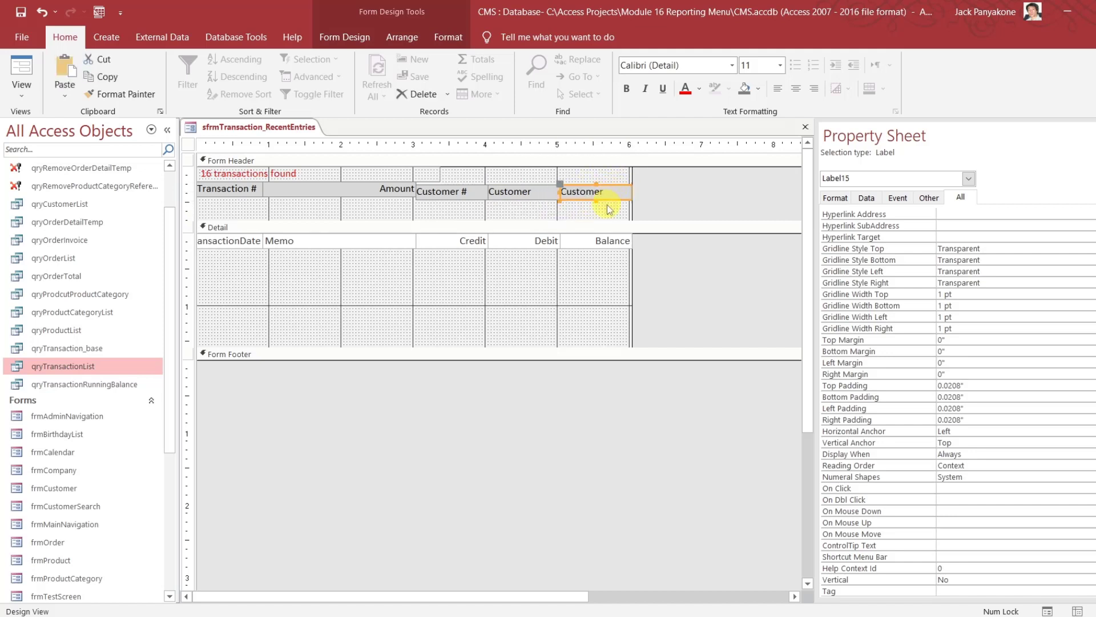
pyautogui.click(608, 216)
# - Change the caption of the Customer header label above the Balance text box to Balance
pyautogui.click(588, 192)
pyautogui.doubleClick(588, 195)
pyautogui.doubleClick(588, 197)
pyautogui.write('Balance')
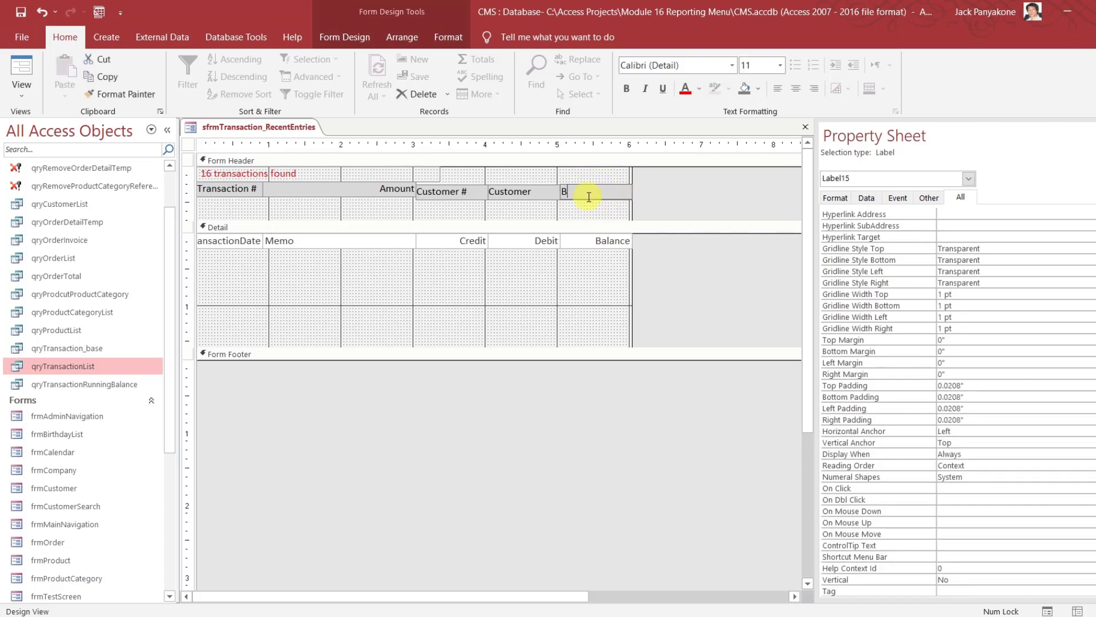
# - Change the caption of the Customer header label above the Debit text box to Debit
pyautogui.click(532, 192)
pyautogui.click(532, 193)
pyautogui.doubleClick(532, 192)
pyautogui.doubleClick(532, 193)
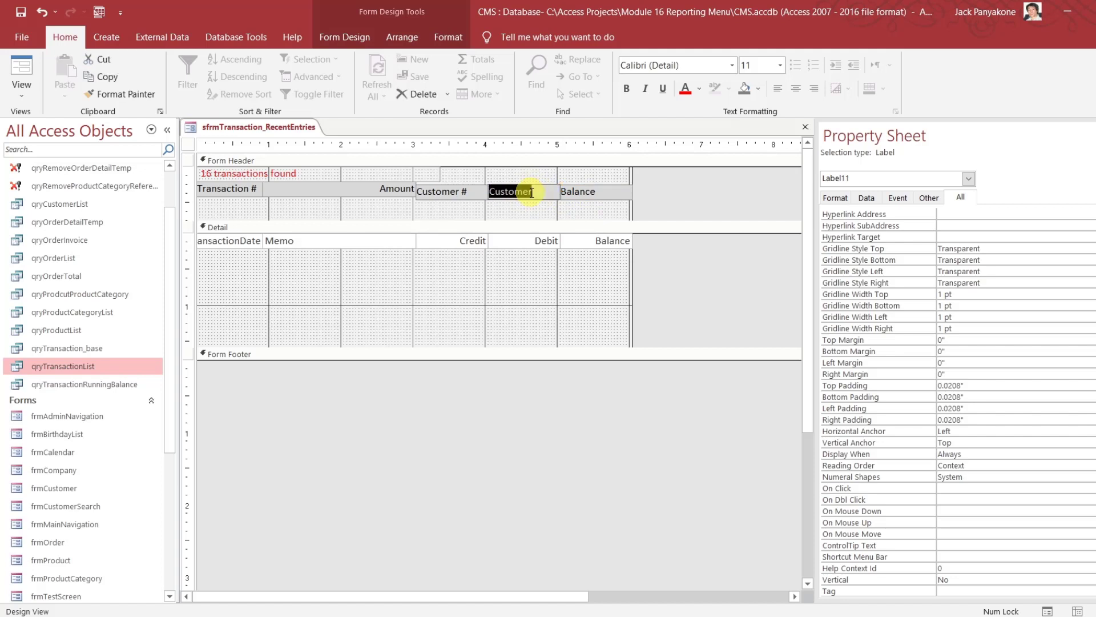
pyautogui.write('Debit')
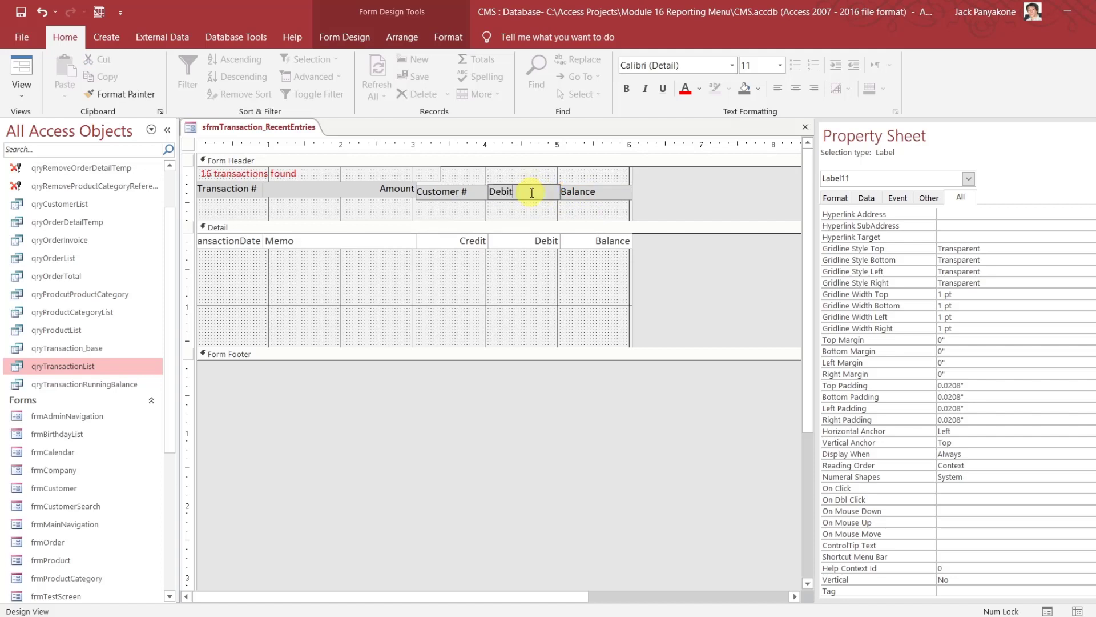
# - Change the caption of the Customer # header label to Credit
pyautogui.click(484, 191)
pyautogui.click(479, 191)
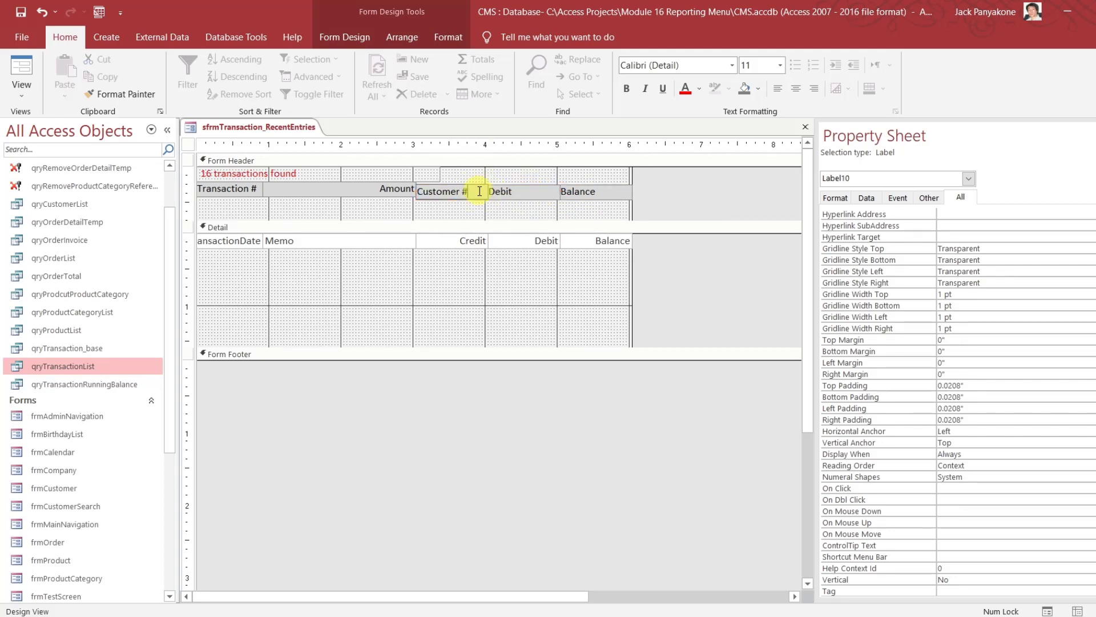
pyautogui.press('BackSpace')
pyautogui.press('BackSpace')
pyautogui.press('BackSpace')
pyautogui.press('BackSpace')
pyautogui.press('BackSpace')
pyautogui.press('BackSpace')
pyautogui.press('BackSpace')
pyautogui.press('BackSpace')
pyautogui.press('BackSpace')
pyautogui.press('BackSpace')
pyautogui.write('Credit')
# - Line up the Credit, Debit and Balance header labels with the Transaction # label and shrink the Form Header to end just below them
pyautogui.click(591, 219)
pyautogui.moveTo(600, 216); pyautogui.dragTo(479, 188)
pyautogui.click(522, 320)
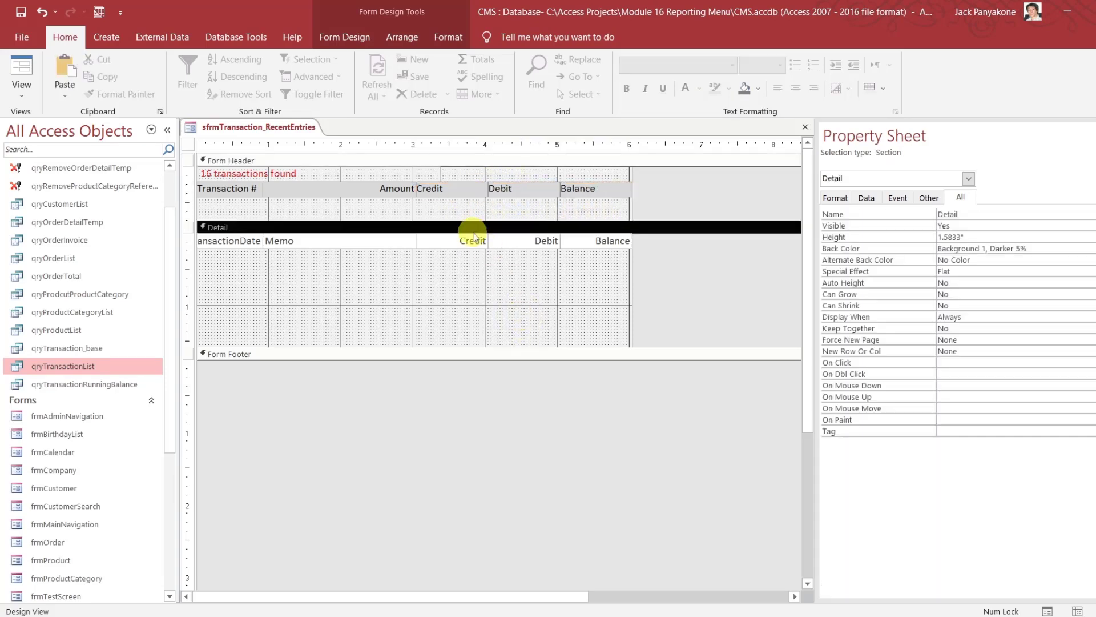
pyautogui.click(467, 189)
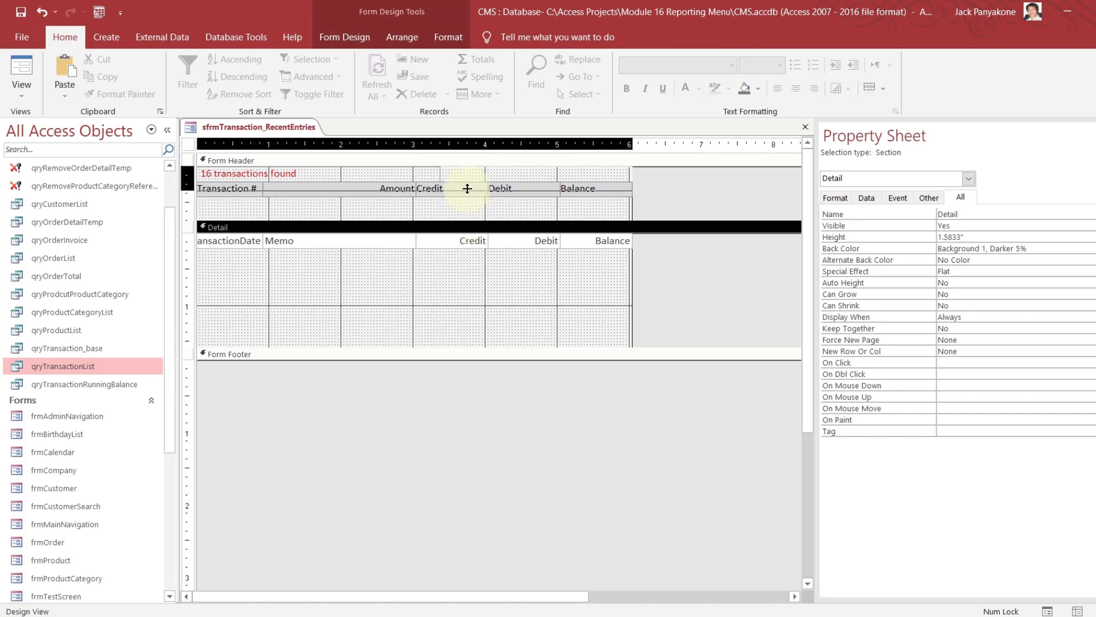
pyautogui.moveTo(467, 189); pyautogui.dragTo(469, 193)
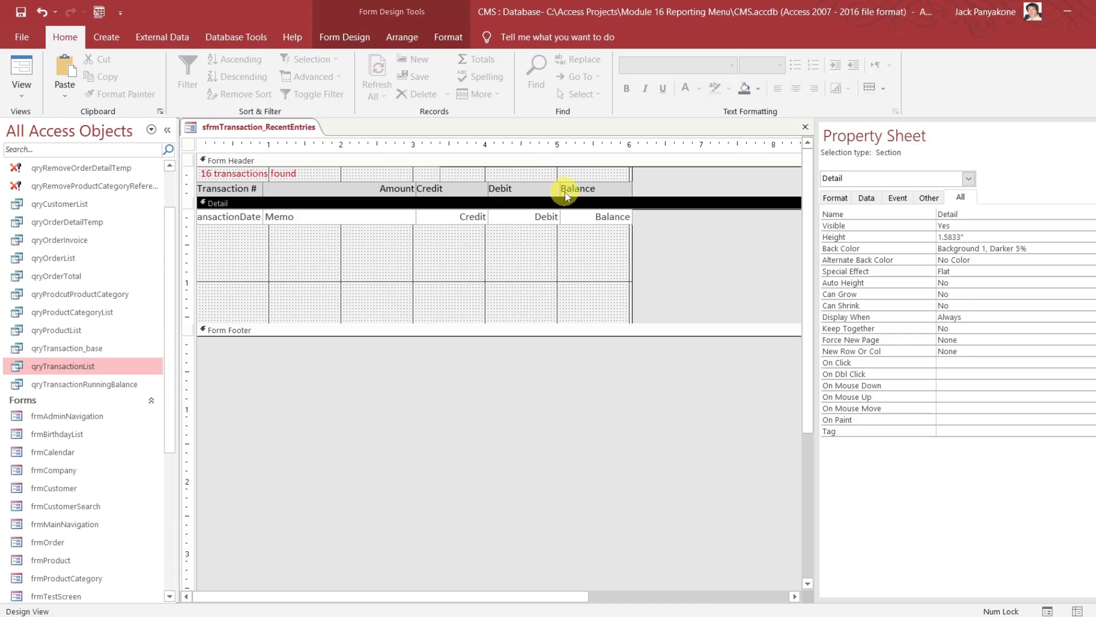
# - Change the caption of the Transaction # header label to Date
pyautogui.click(219, 189)
pyautogui.doubleClick(220, 189)
pyautogui.press('Delete')
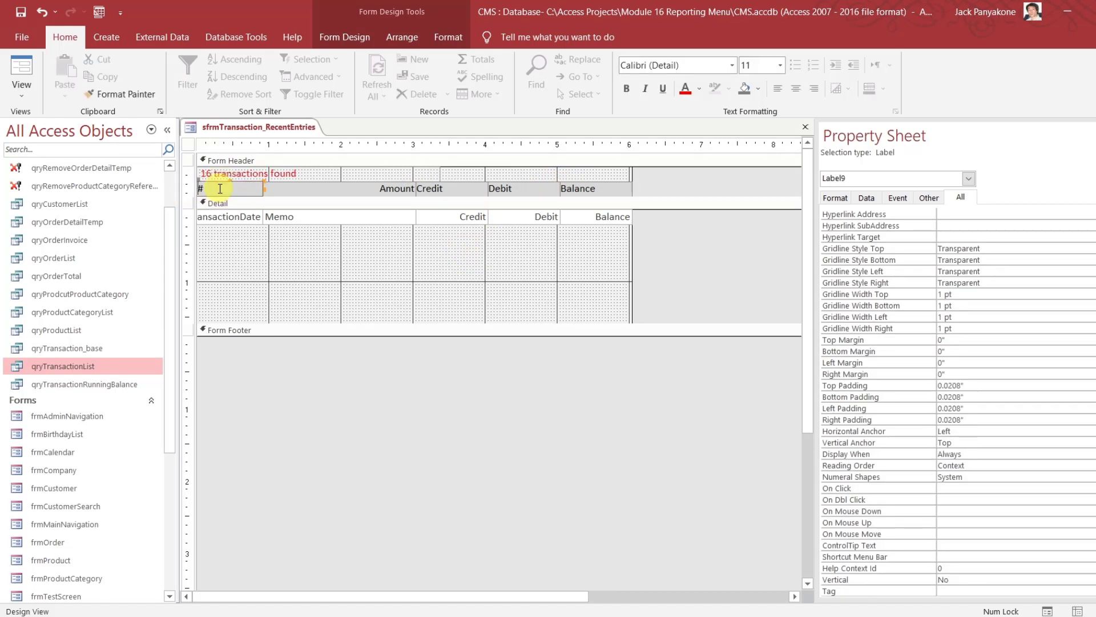
pyautogui.write('Date')
# - Change the caption of the Amount header label to Memo
pyautogui.click(298, 193)
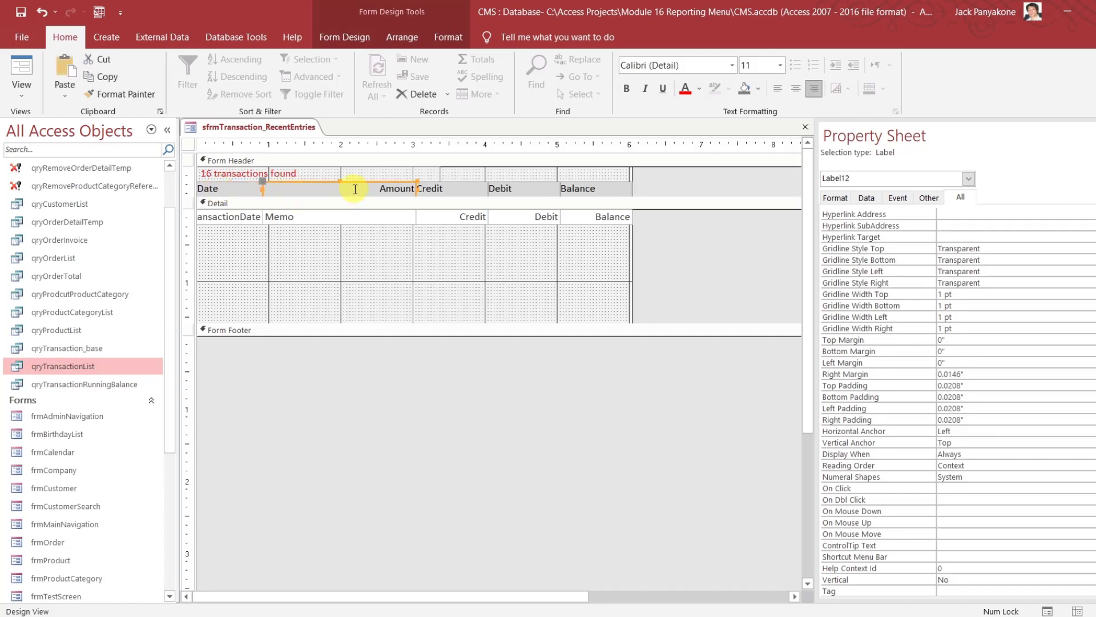
pyautogui.doubleClick(386, 193)
pyautogui.press('Delete')
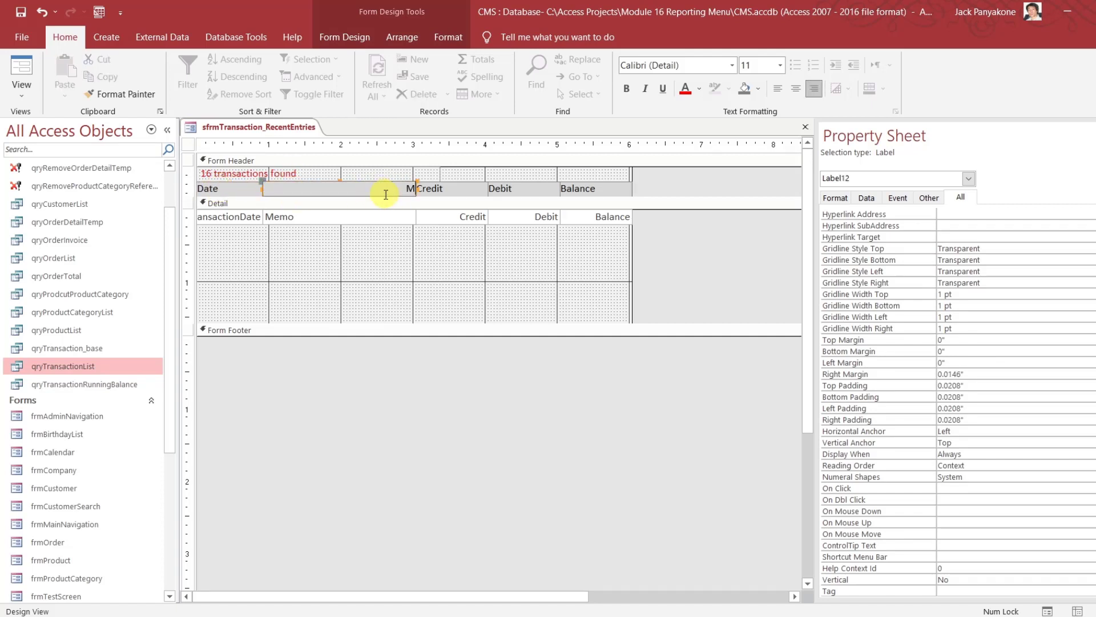
pyautogui.write('Memo')
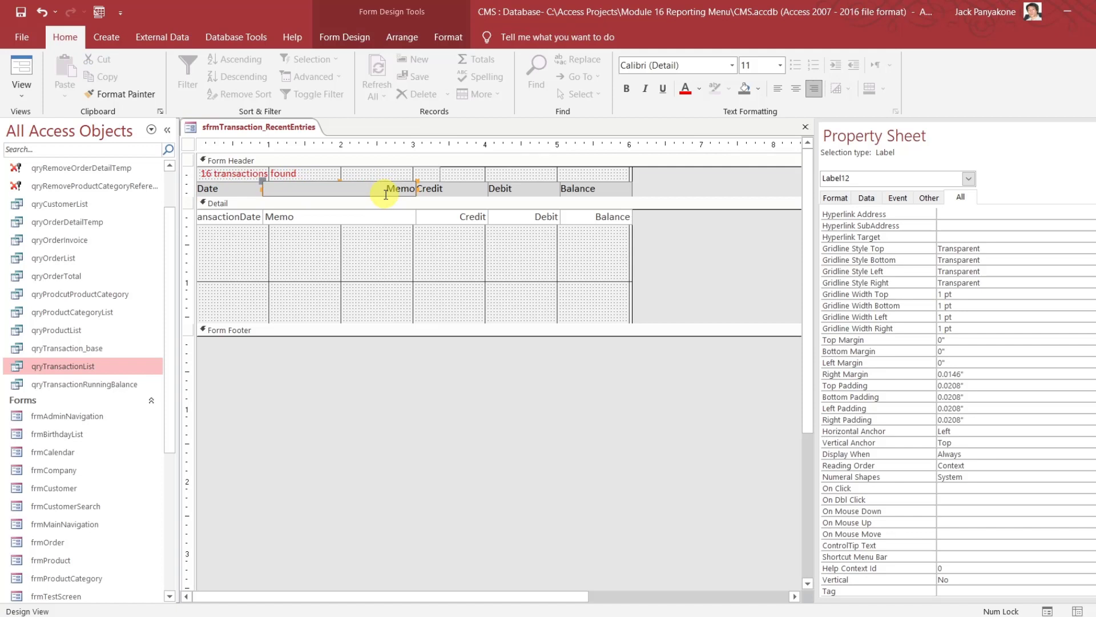
# - Set Text Align to Center for all five header labels and shrink the Detail section to the height of its text boxes
pyautogui.click(188, 188)
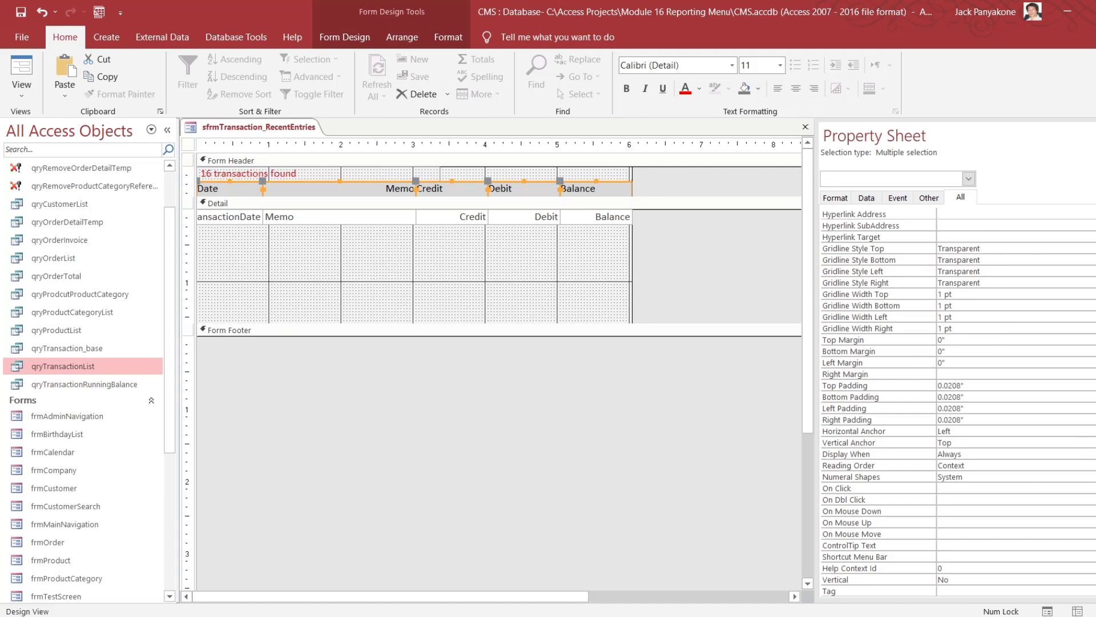
pyautogui.scroll(5, 1052, 309)
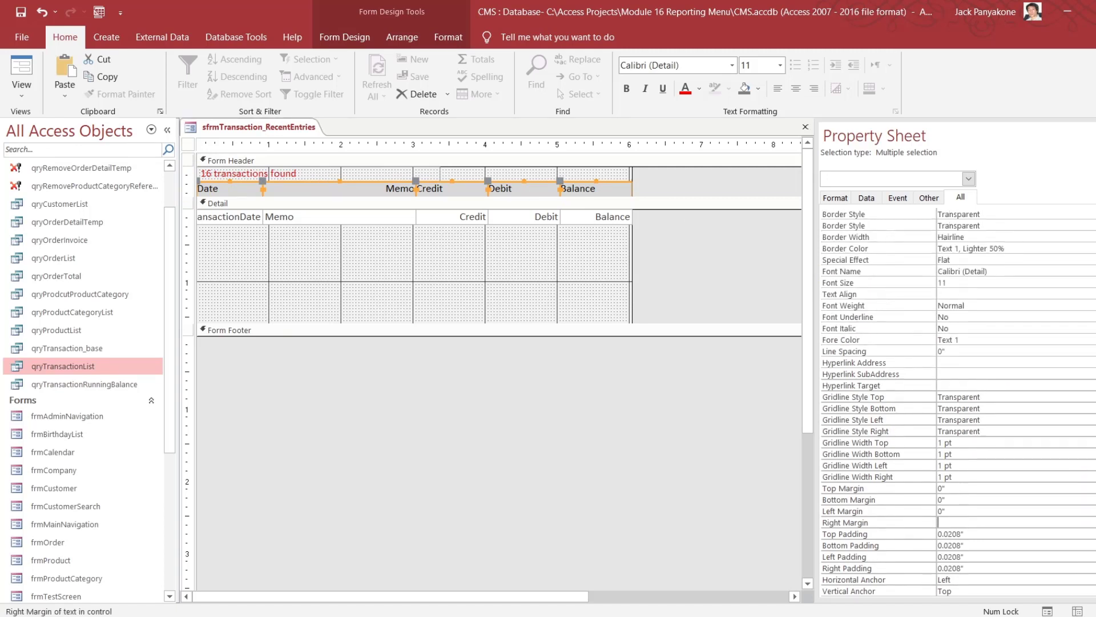
pyautogui.click(1011, 294)
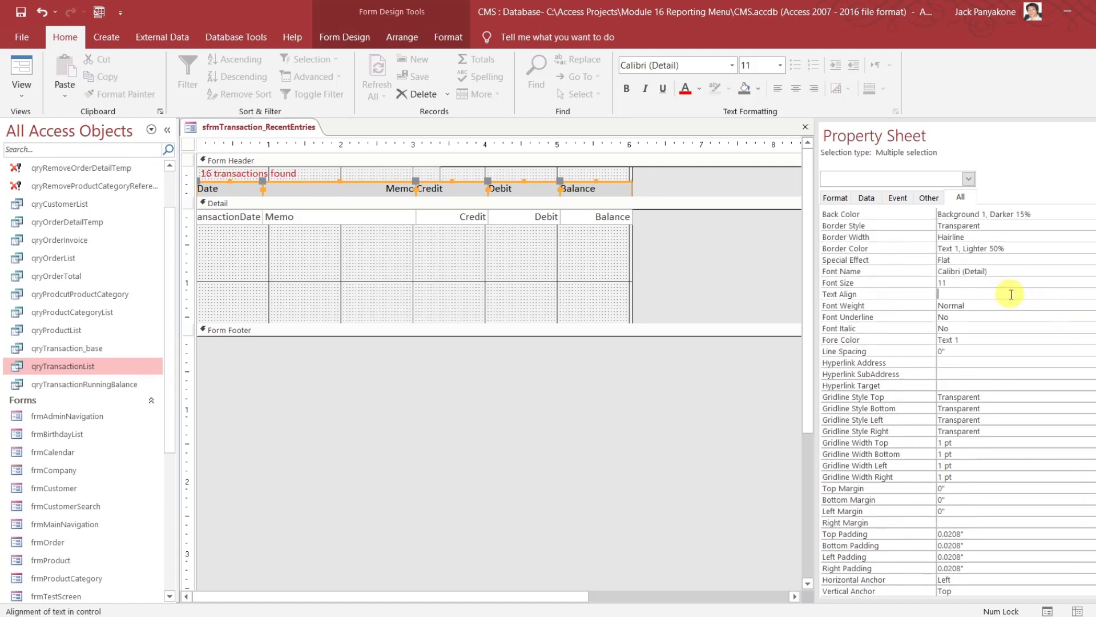
pyautogui.write('c')
pyautogui.press('Return')
pyautogui.click(677, 246)
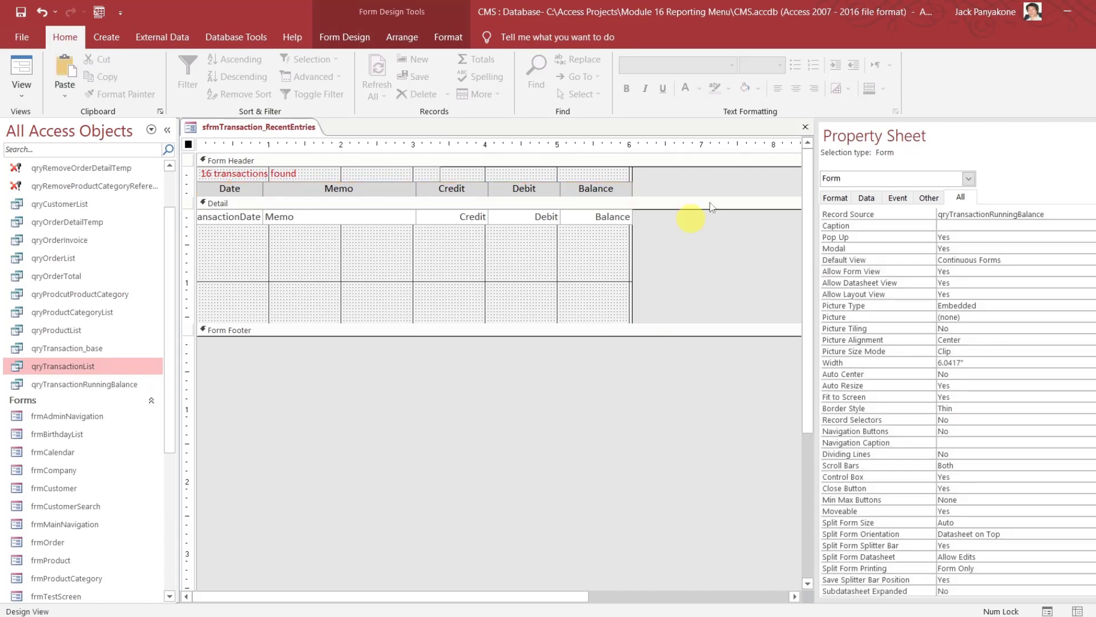
pyautogui.moveTo(701, 324); pyautogui.dragTo(702, 186)
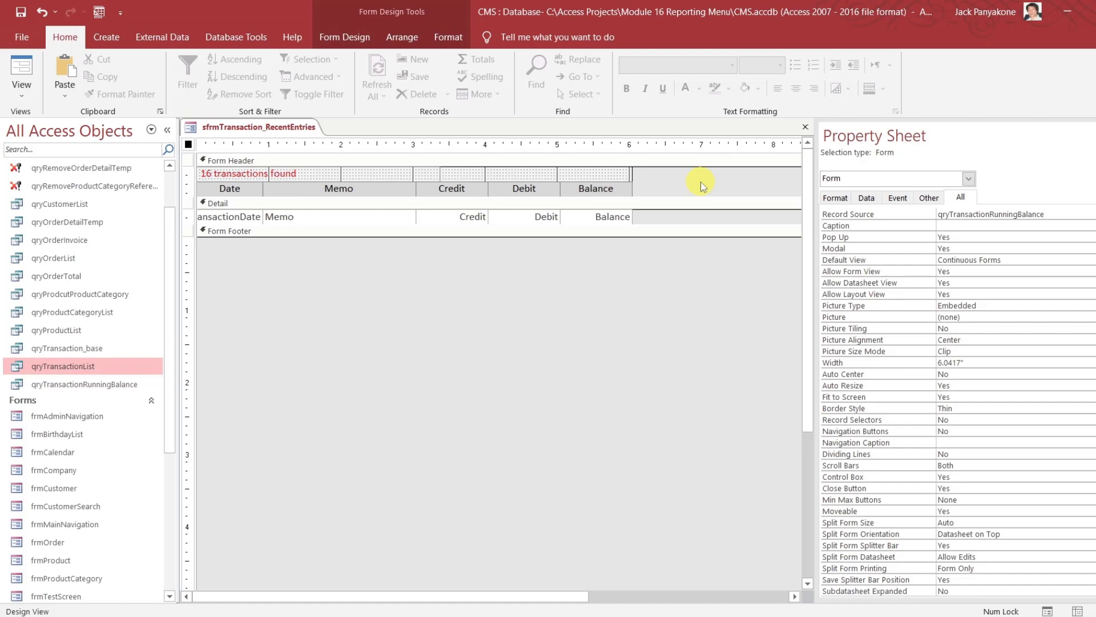
# - Open the form's VBA code and make the top 20 RecordSource query in RefreshForm select from qrytransactionrunningbalance
pyautogui.click(366, 41)
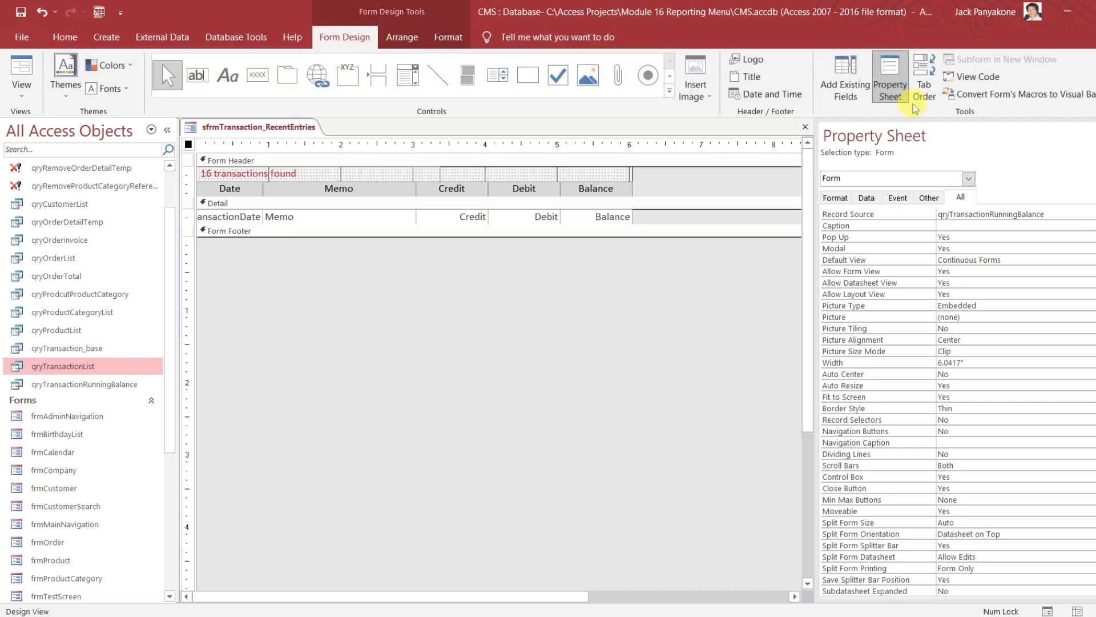
pyautogui.click(982, 79)
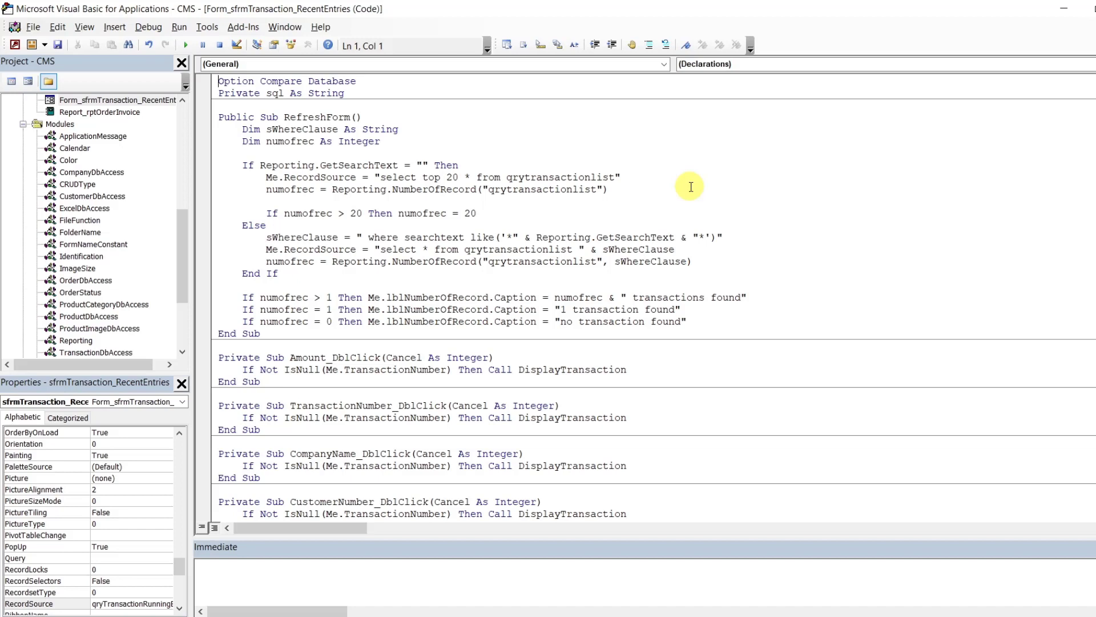
pyautogui.click(617, 177)
pyautogui.press('BackSpace')
pyautogui.press('BackSpace')
pyautogui.press('BackSpace')
pyautogui.press('BackSpace')
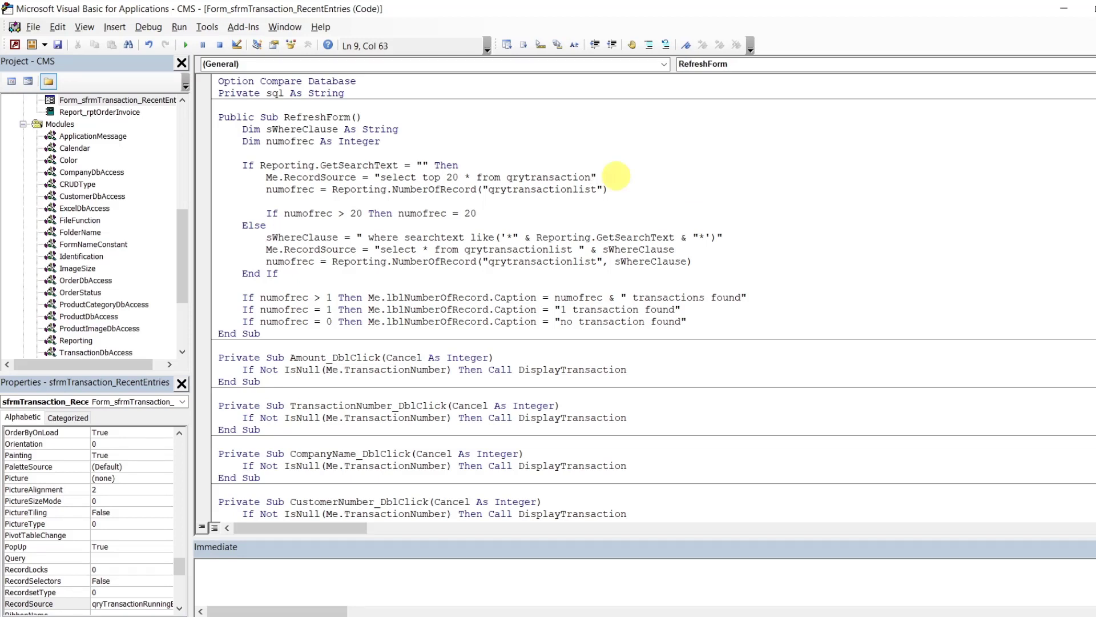
pyautogui.write('runningbalance')
pyautogui.click(612, 150)
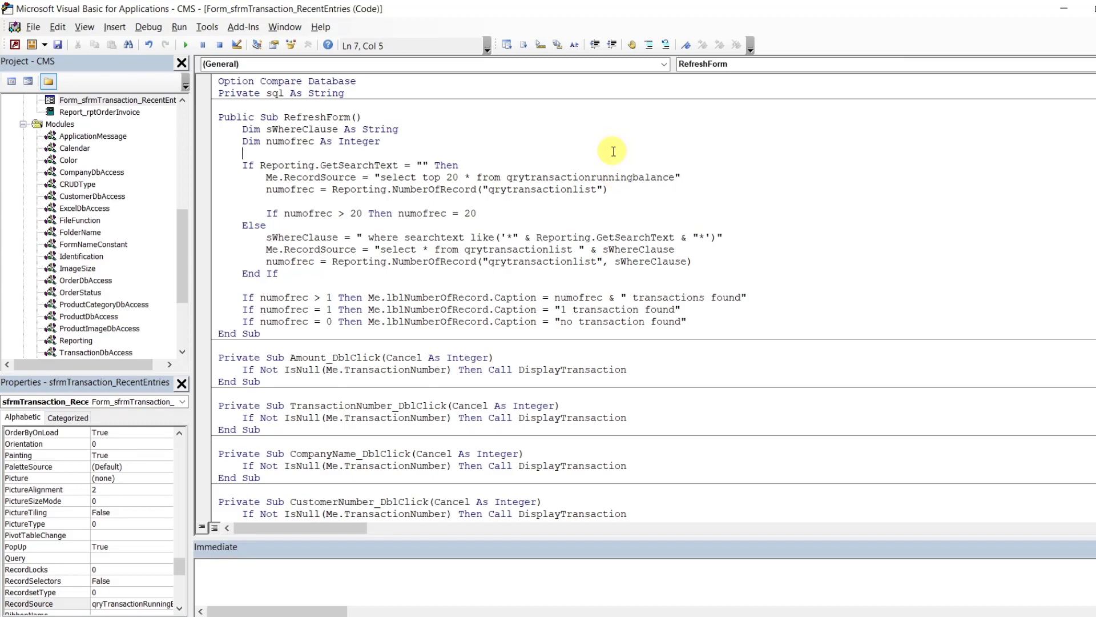
# - Replace the query name in the NumberOfRecord call just below the RecordSource line with qrytransactionrunningbalance
pyautogui.doubleClick(568, 178)
pyautogui.hotkey('ctrl', 'c')
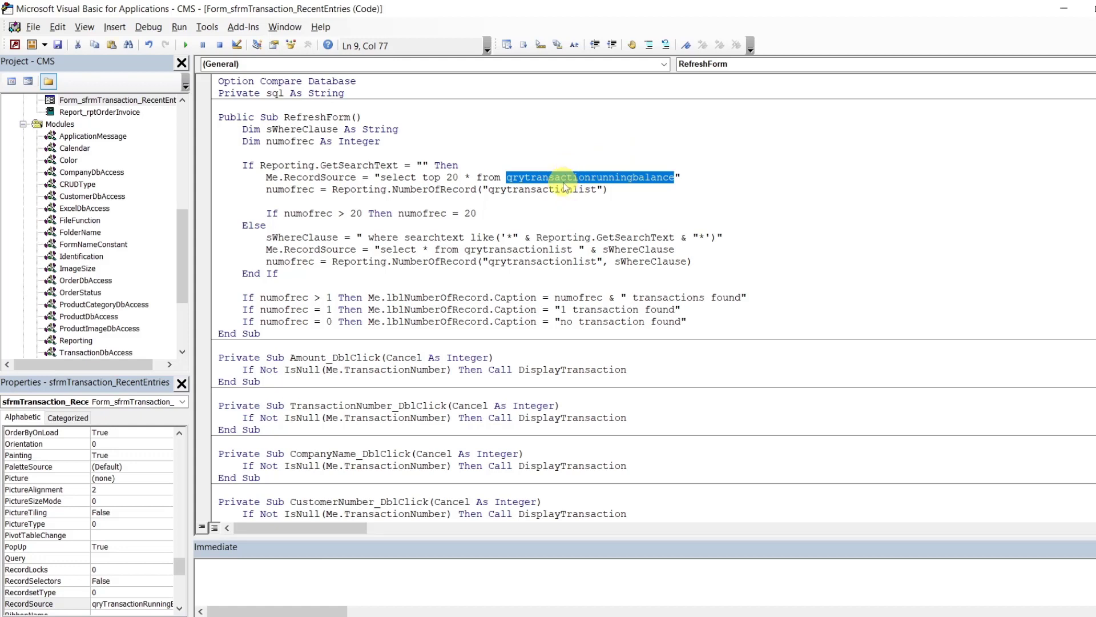
pyautogui.doubleClick(562, 190)
pyautogui.hotkey('ctrl', 'v')
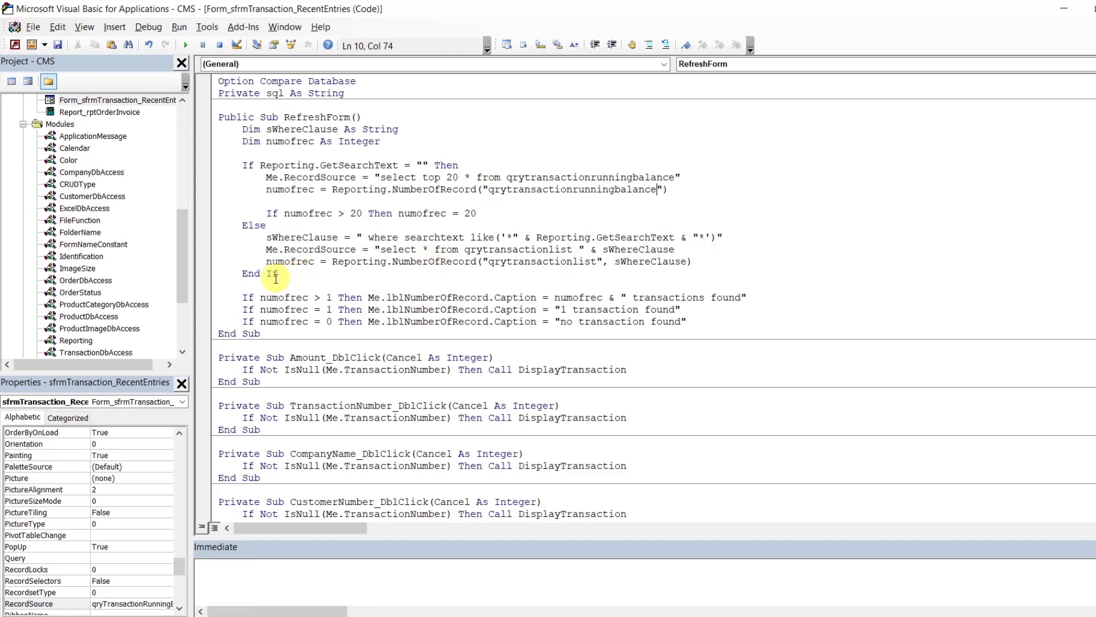
# - Remove the GetSearchText condition from RefreshForm, including its whole Else branch and End If
pyautogui.moveTo(276, 273); pyautogui.dragTo(189, 226)
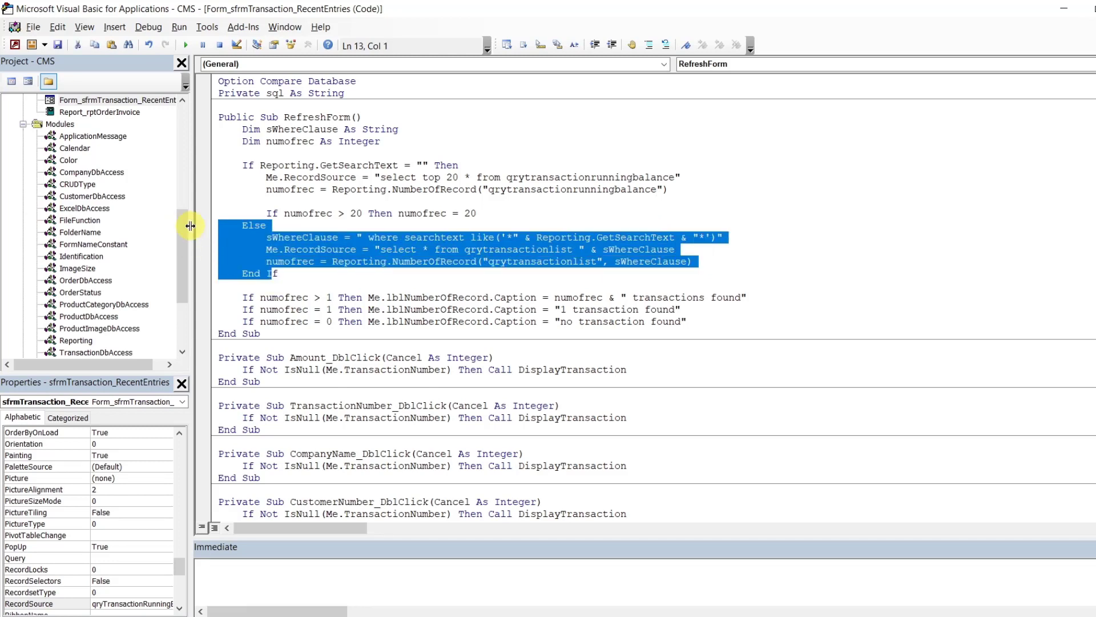
pyautogui.press('Delete')
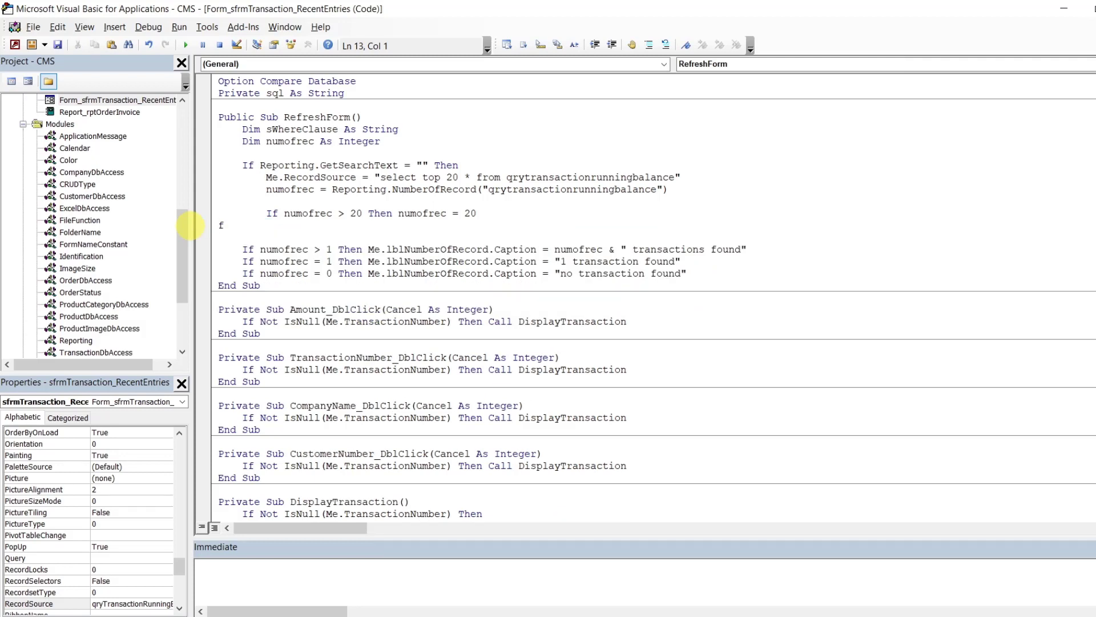
pyautogui.press('Delete')
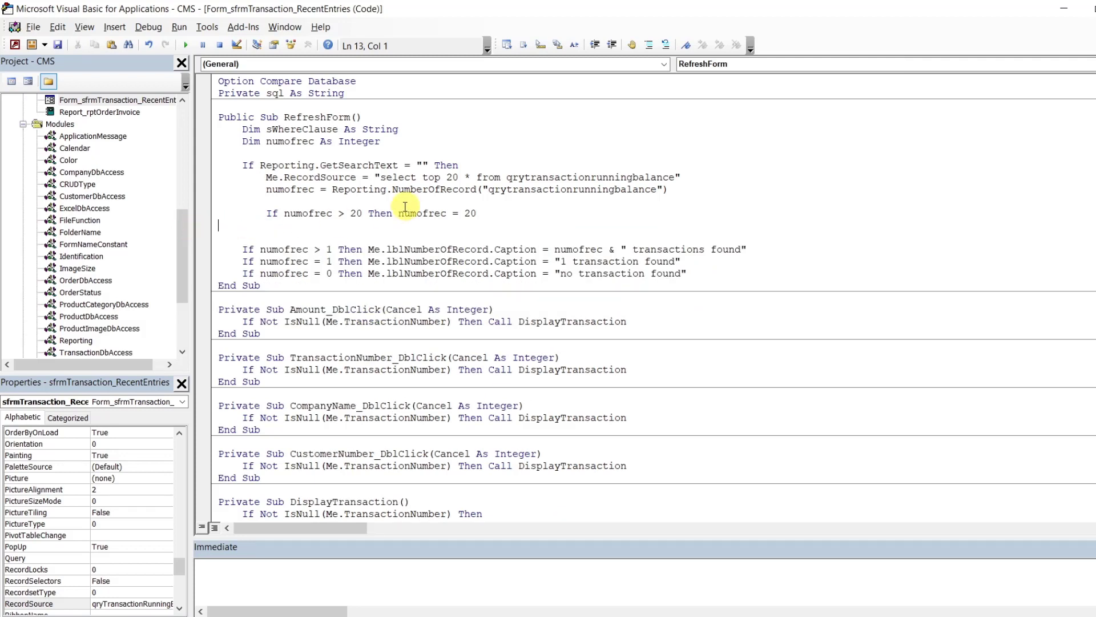
pyautogui.moveTo(462, 163); pyautogui.dragTo(467, 143)
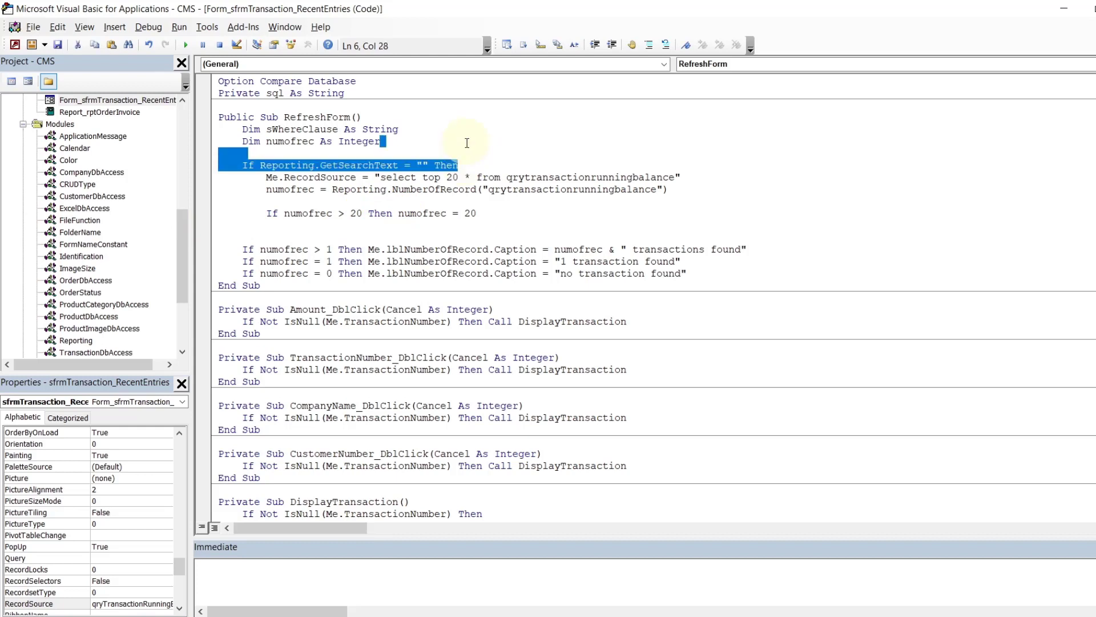
pyautogui.press('Delete')
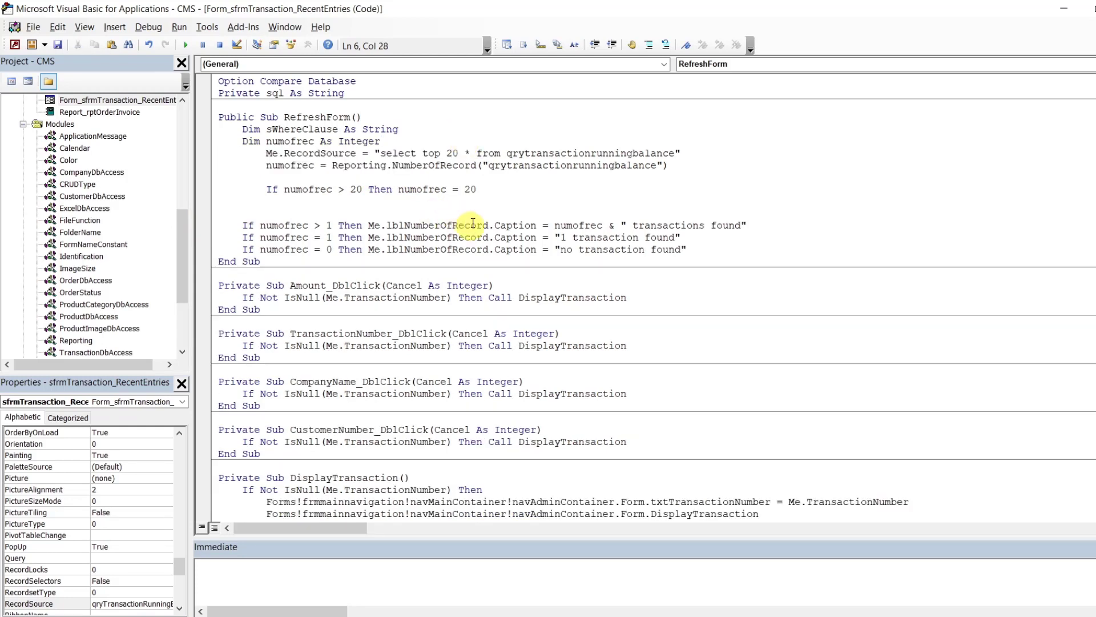
# - Outdent the RecordSource, numofrec and record-limit lines in RefreshForm by one level
pyautogui.moveTo(477, 189); pyautogui.dragTo(199, 154)
pyautogui.hotkey('shift', 'Tab')
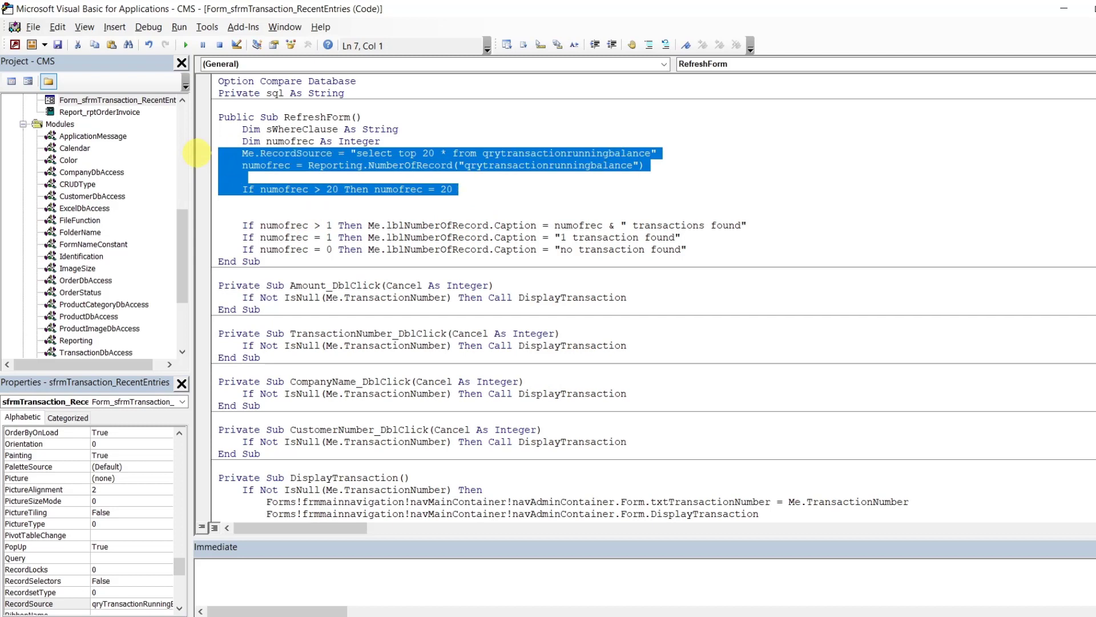
pyautogui.click(405, 132)
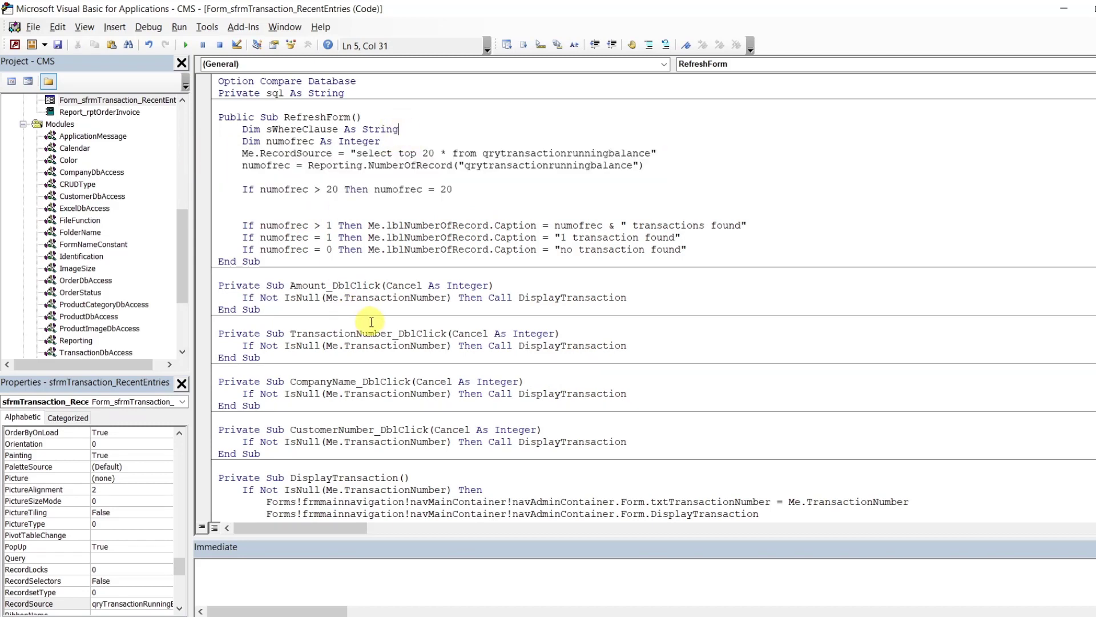
# - Delete the Amount, TransactionNumber, CompanyName and CustomerNumber DblClick procedures along with the leftover blank line
pyautogui.moveTo(262, 454); pyautogui.dragTo(210, 287)
pyautogui.press('Delete')
pyautogui.press('BackSpace')
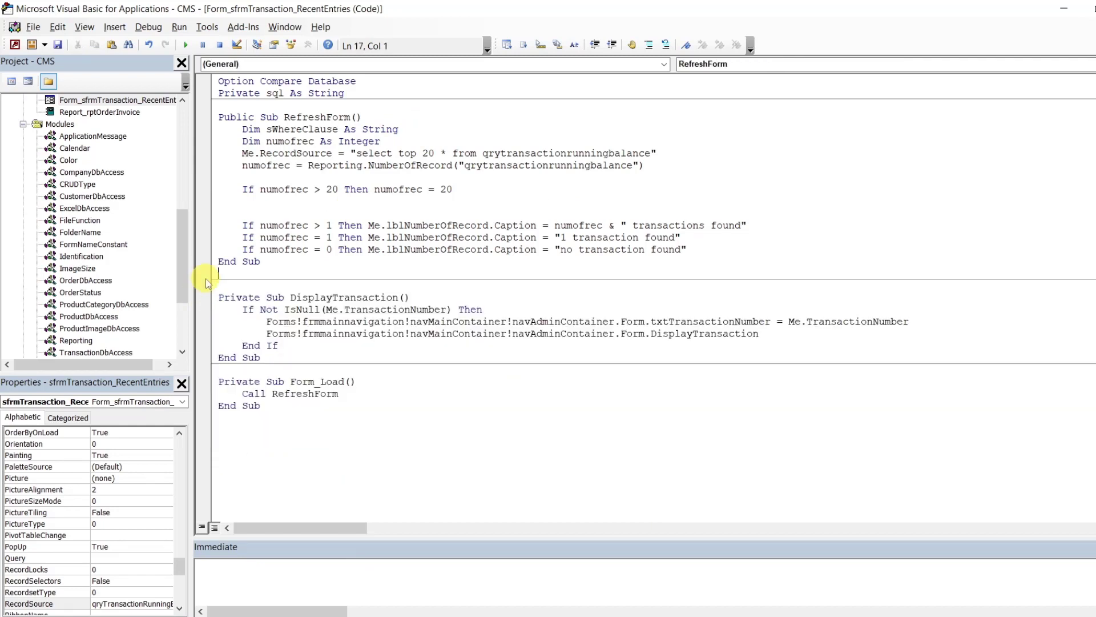
pyautogui.press('Delete')
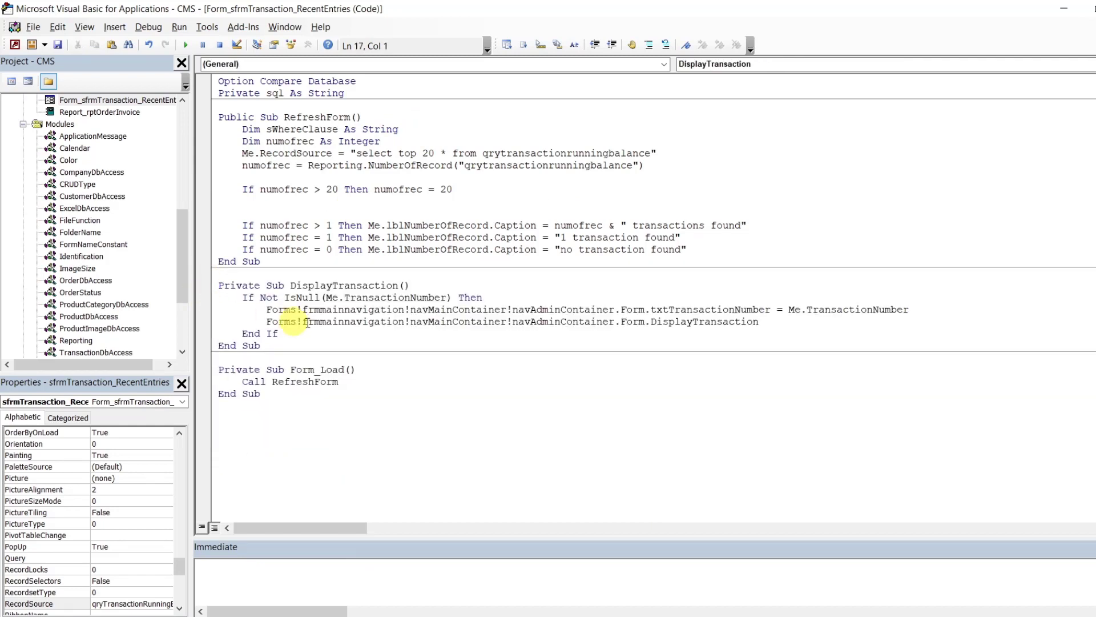
# - Delete the DisplayTransaction procedure and the spare blank line it leaves above Form_Load
pyautogui.moveTo(278, 350); pyautogui.dragTo(224, 279)
pyautogui.press('Delete')
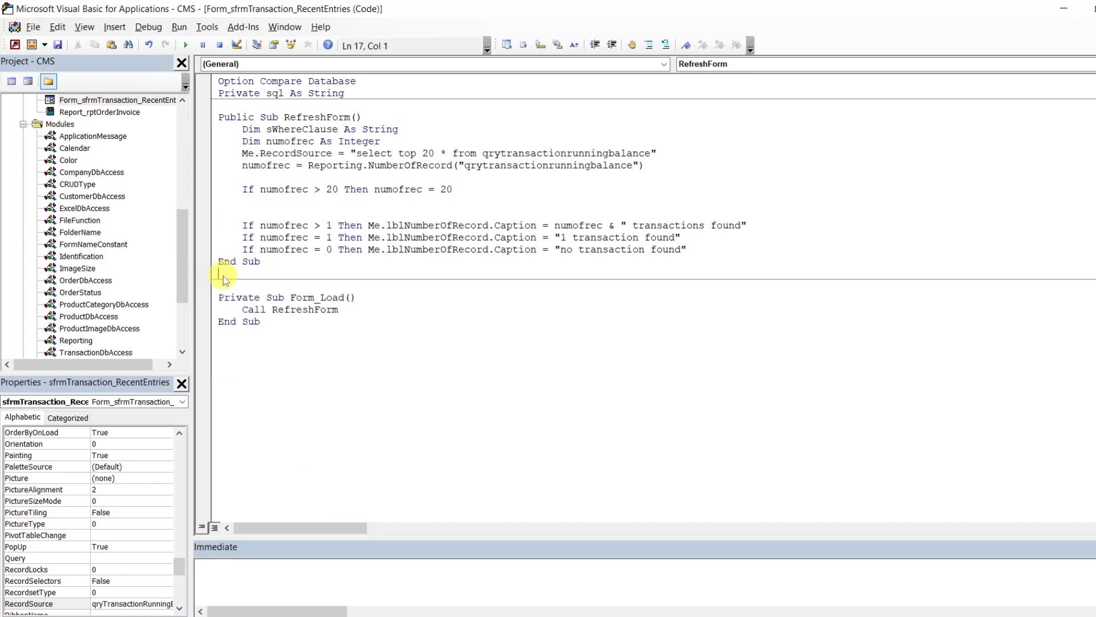
pyautogui.press('BackSpace')
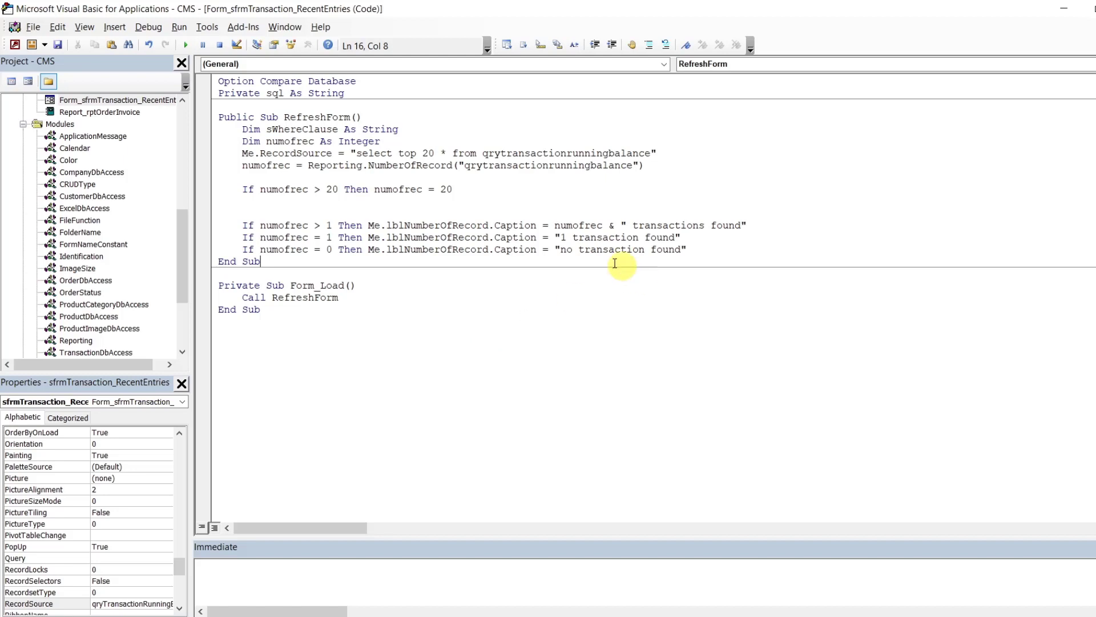
# - Open the code of Form_frmTransaction and copy the Me.sfrmTransaction.Form.RefreshForm line from txtSearchText_Change
pyautogui.moveTo(177, 228); pyautogui.dragTo(178, 164)
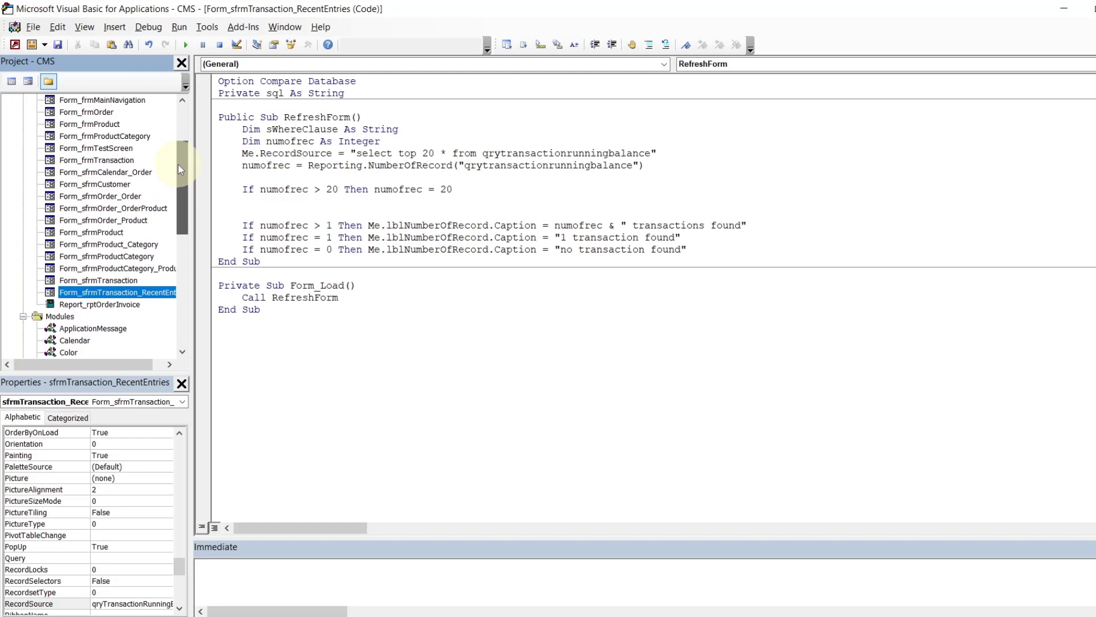
pyautogui.doubleClick(114, 161)
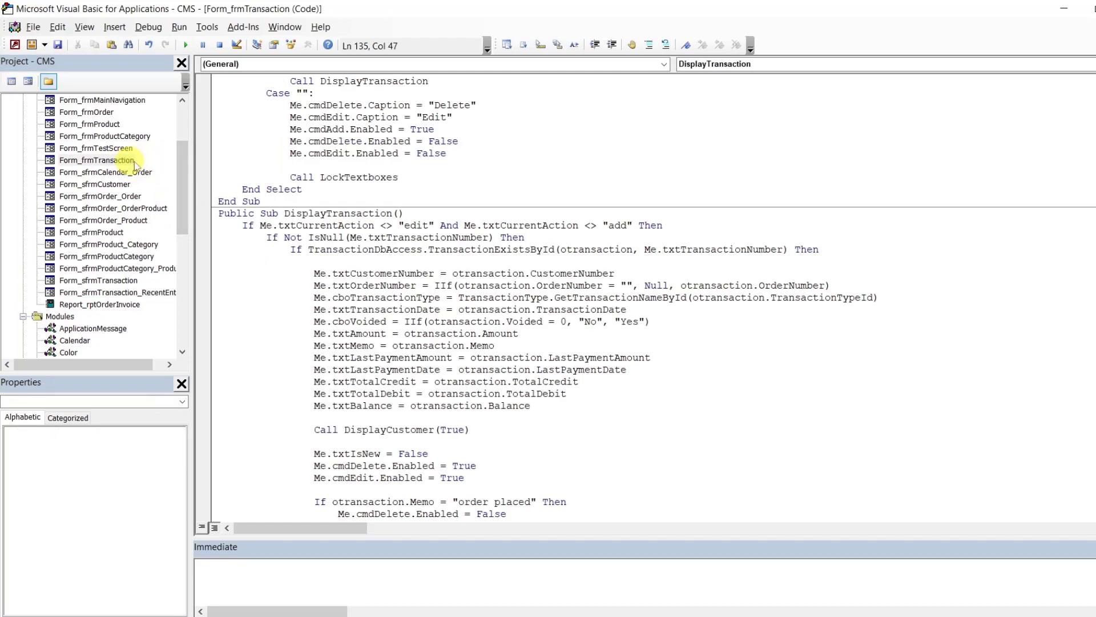
pyautogui.scroll(20, 1085, 257)
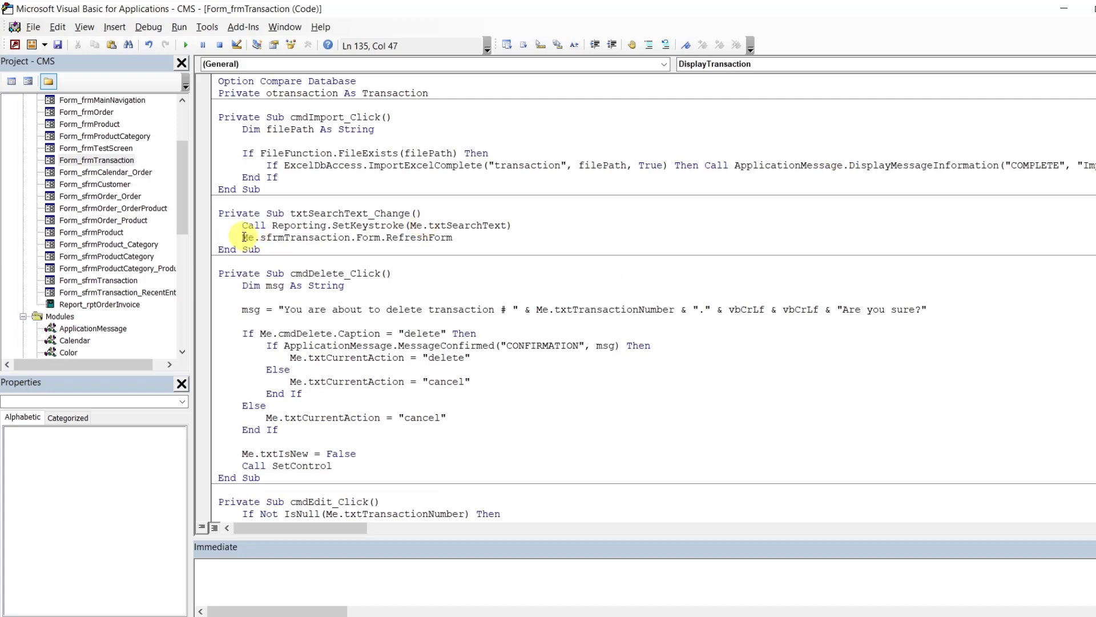
pyautogui.moveTo(243, 237); pyautogui.dragTo(463, 235)
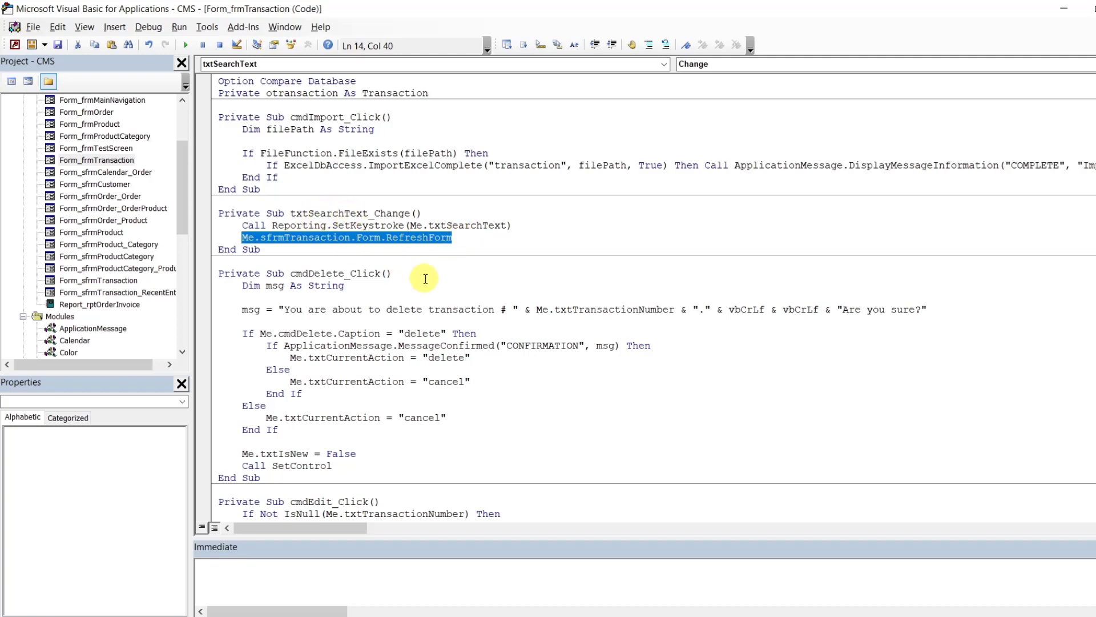
# - Paste the copied RefreshForm line on a new line directly below Call DisplayCustomer(True) in the DisplayTransaction procedure
pyautogui.scroll(-14, 654, 297)
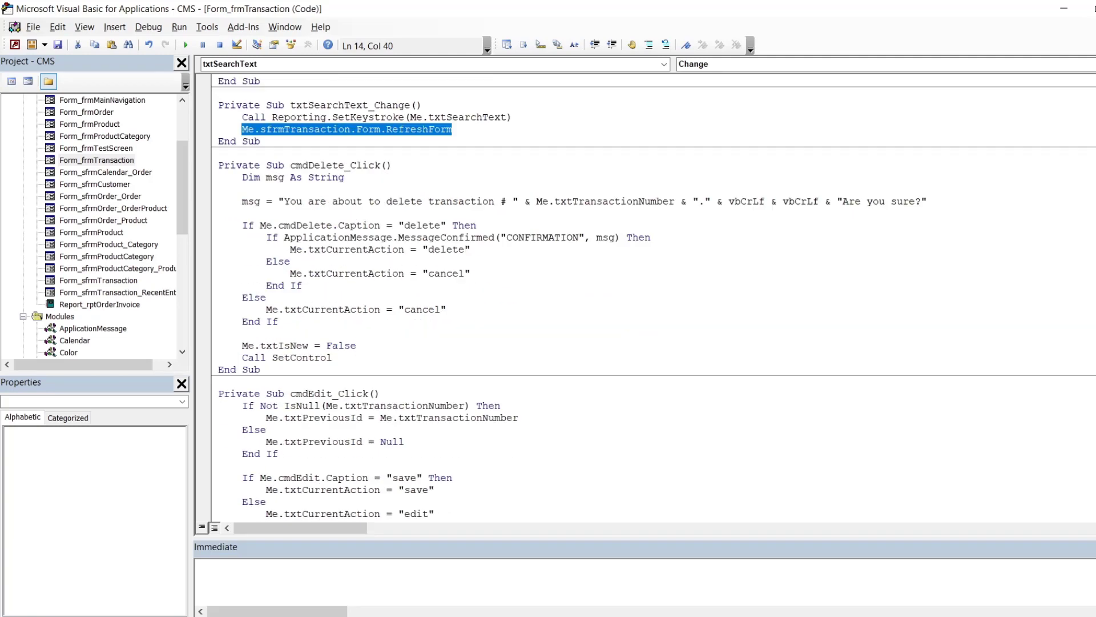
pyautogui.scroll(-20, 654, 297)
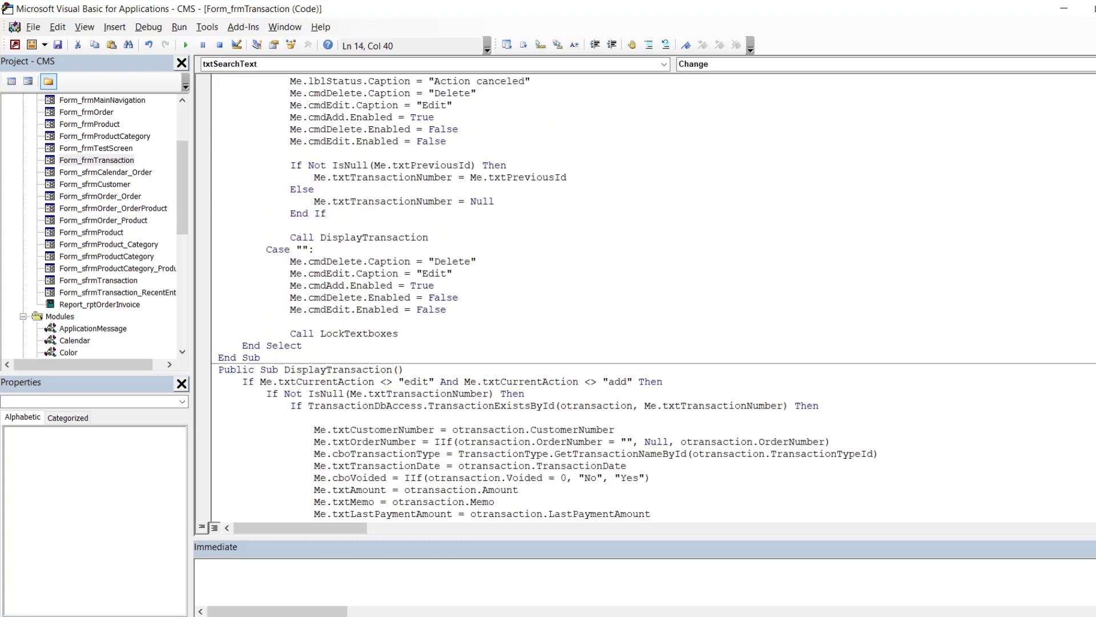
pyautogui.scroll(6, 654, 296)
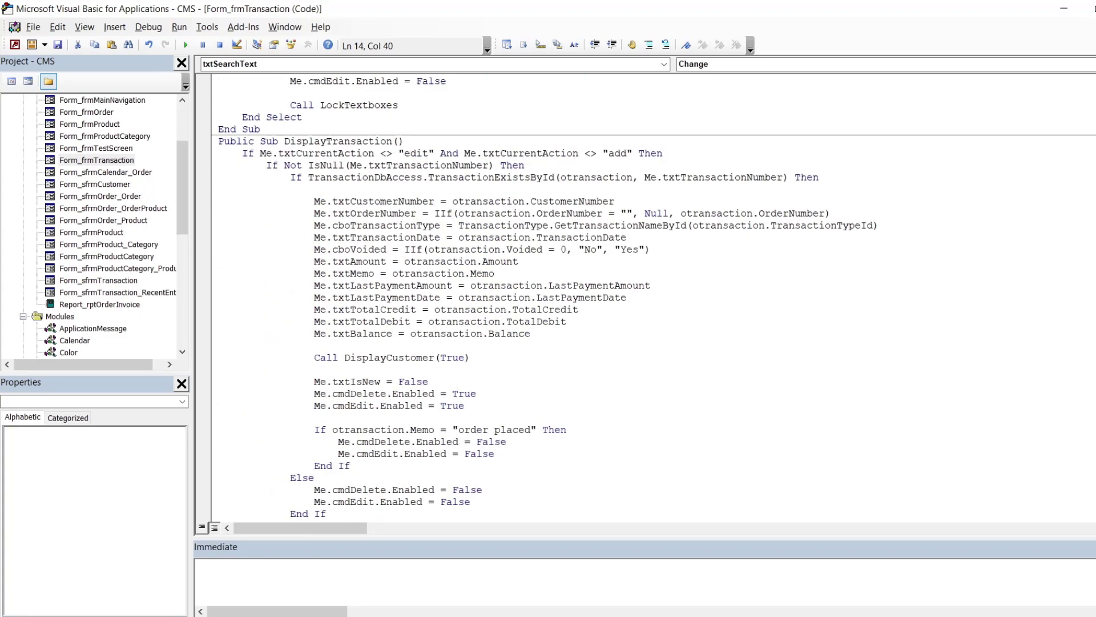
pyautogui.click(410, 459)
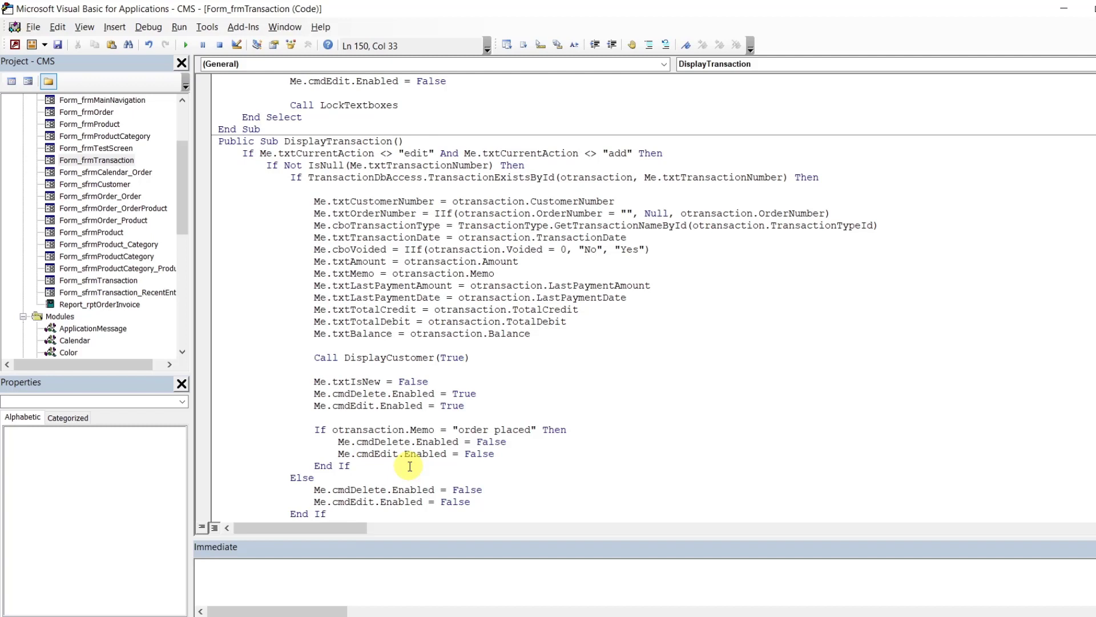
pyautogui.click(491, 361)
pyautogui.press('Return')
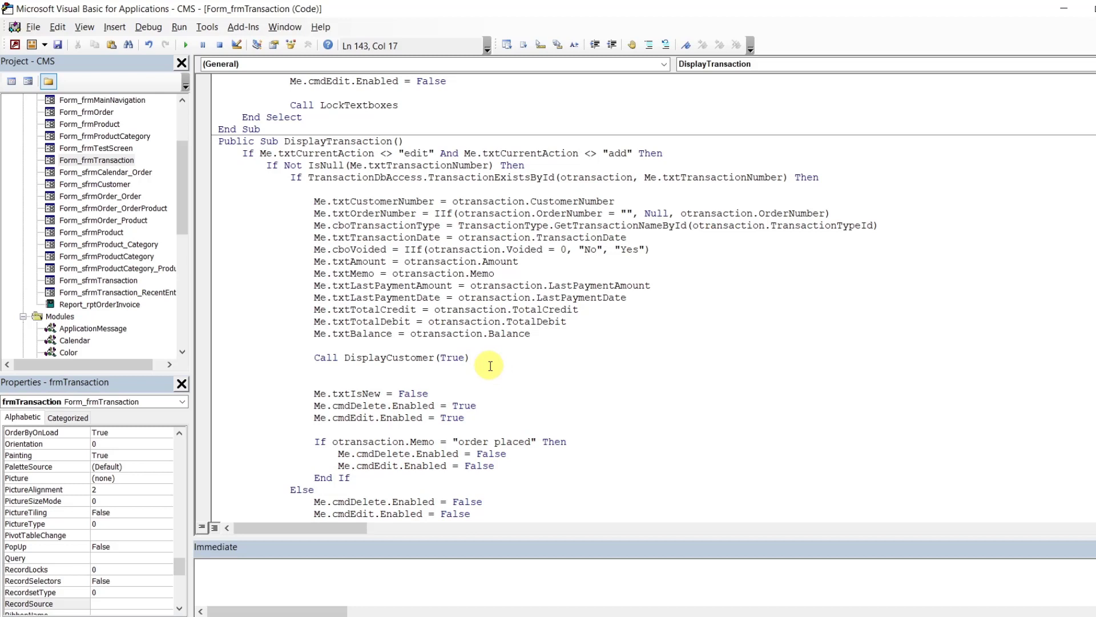
pyautogui.hotkey('ctrl', 'v')
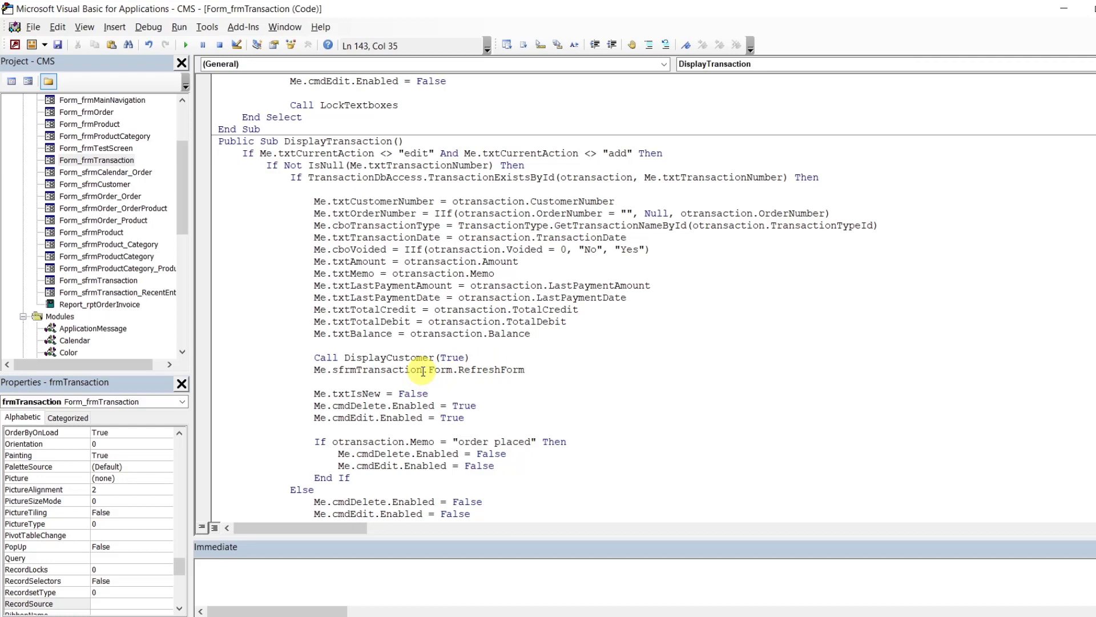
# - Change the subform name in the pasted RefreshForm line to sfrmTransaction_recententries
pyautogui.write('_')
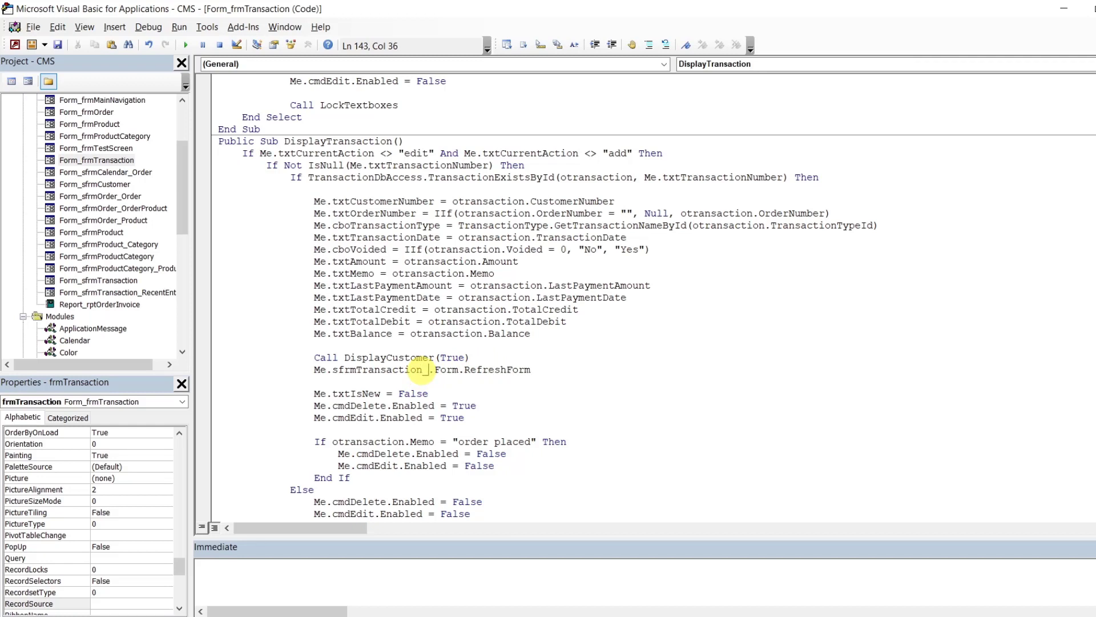
pyautogui.write('recententry')
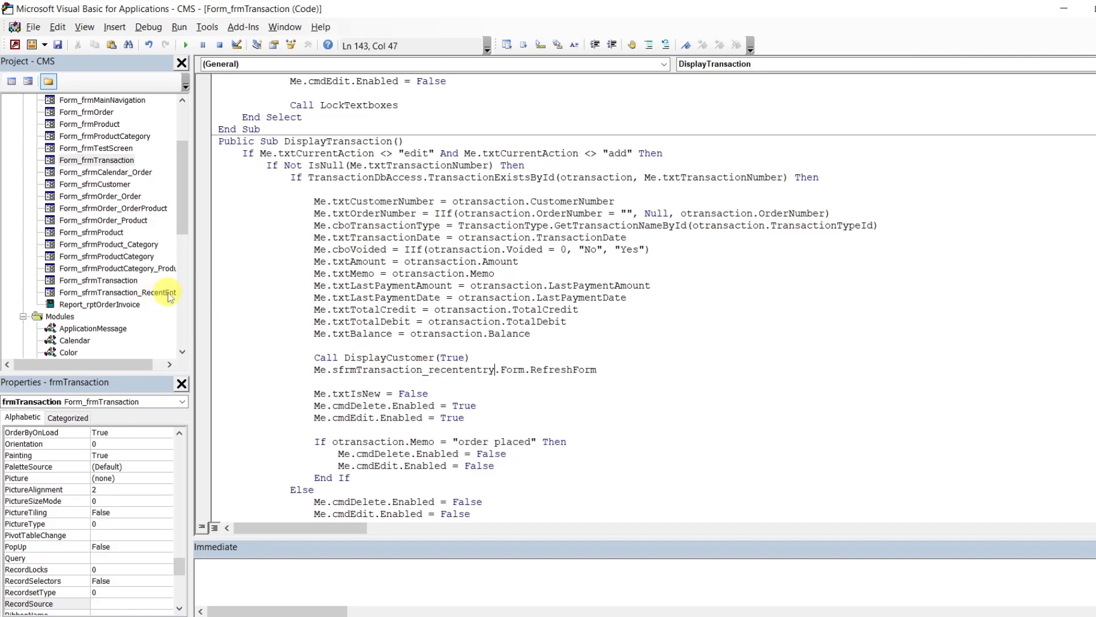
pyautogui.moveTo(125, 368); pyautogui.dragTo(135, 368)
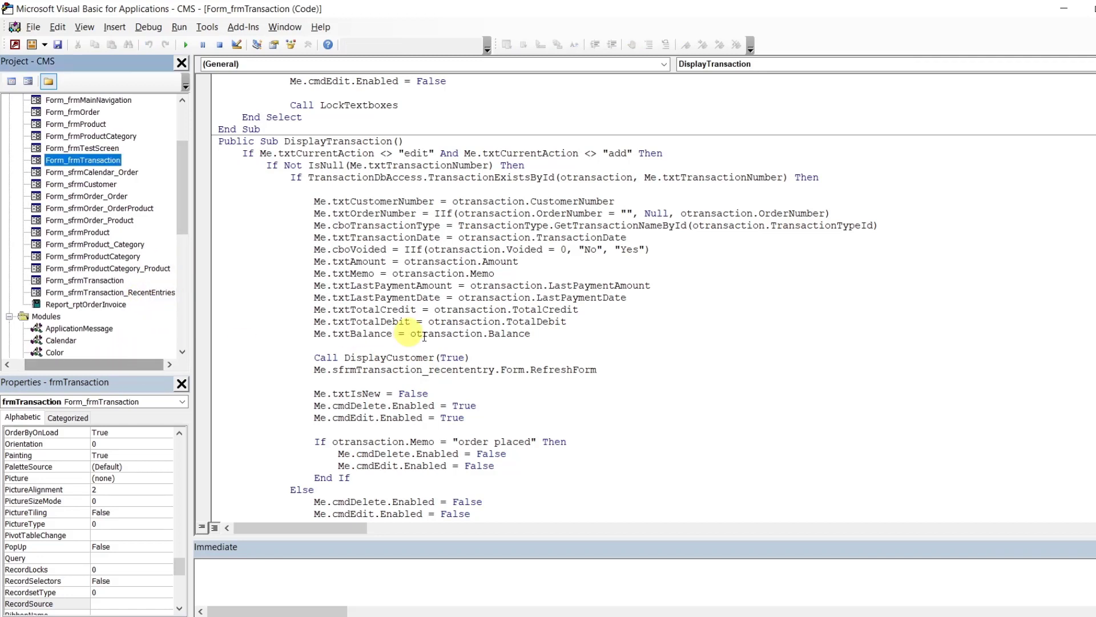
pyautogui.click(496, 369)
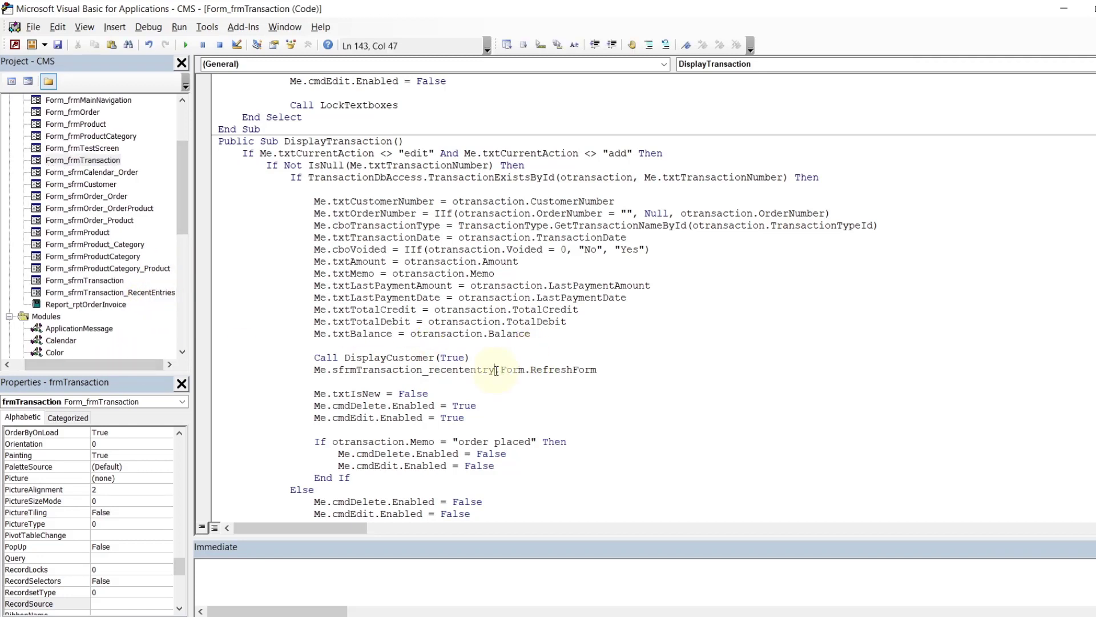
pyautogui.press('BackSpace')
pyautogui.write('ies')
pyautogui.click(561, 356)
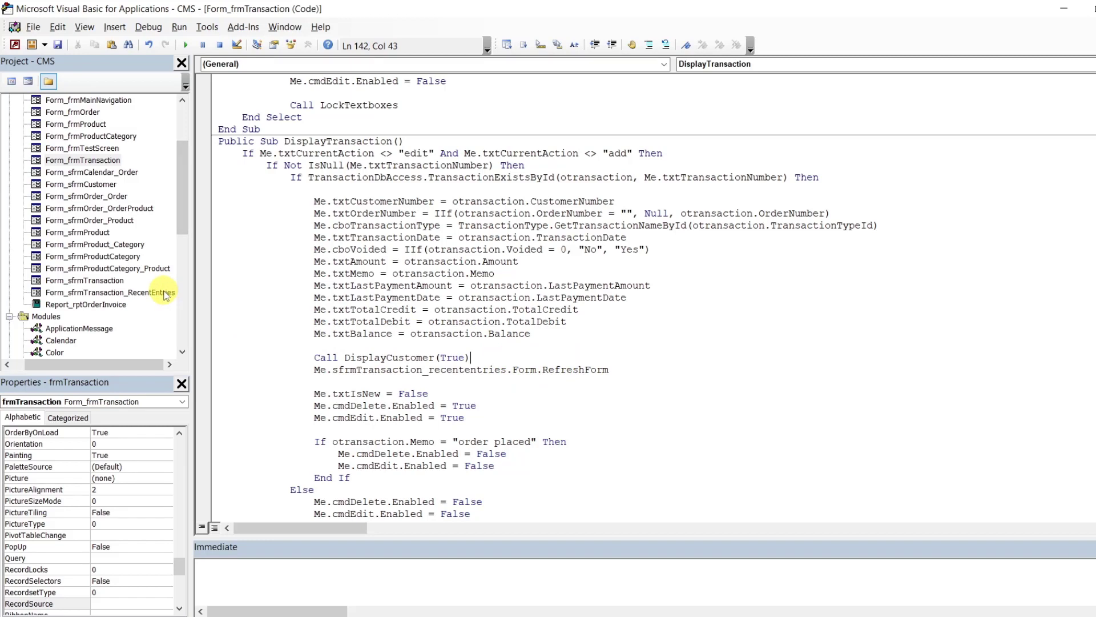
pyautogui.click(413, 343)
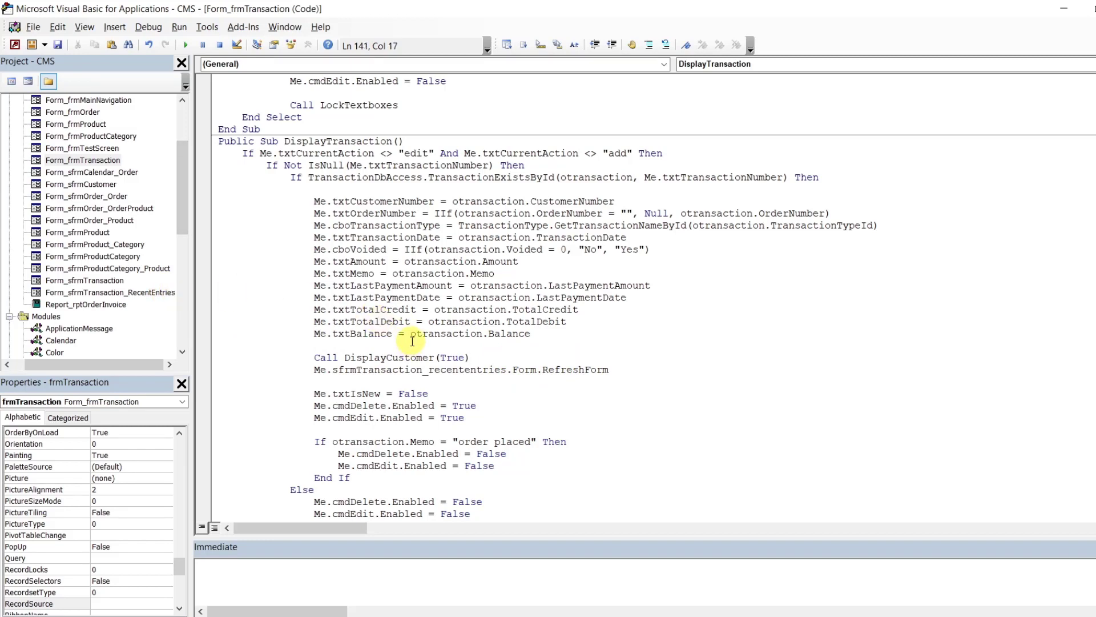
# - In the sfrmTransaction_RecentEntries code, append "order by transactiondate desc;" to the RecordSource query and remove the spare blank line below the 20-record limit
pyautogui.doubleClick(146, 294)
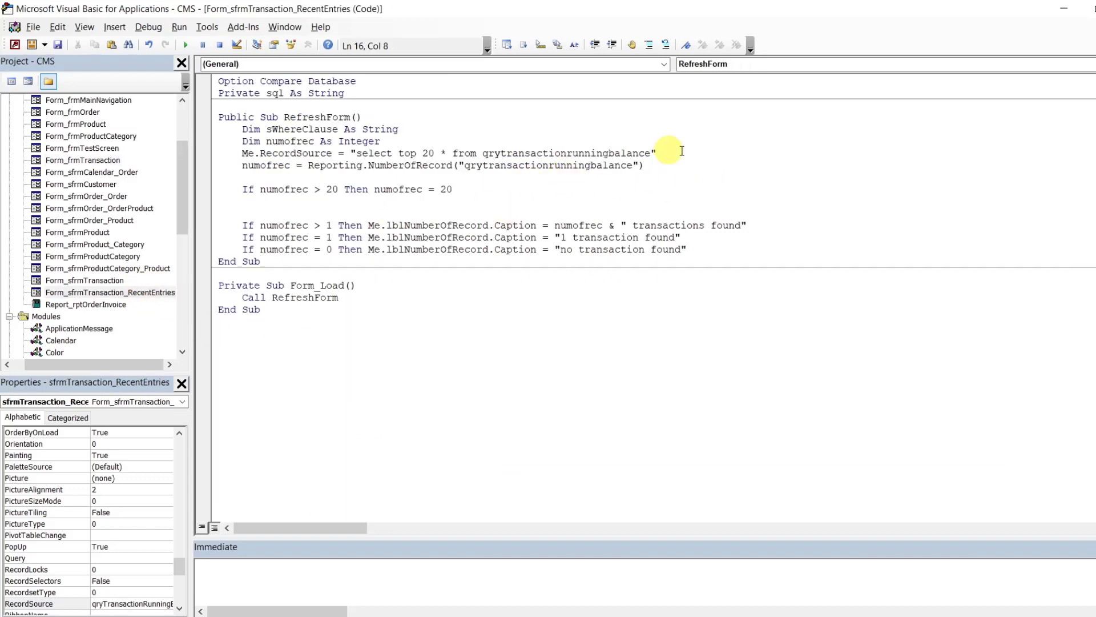
pyautogui.click(653, 153)
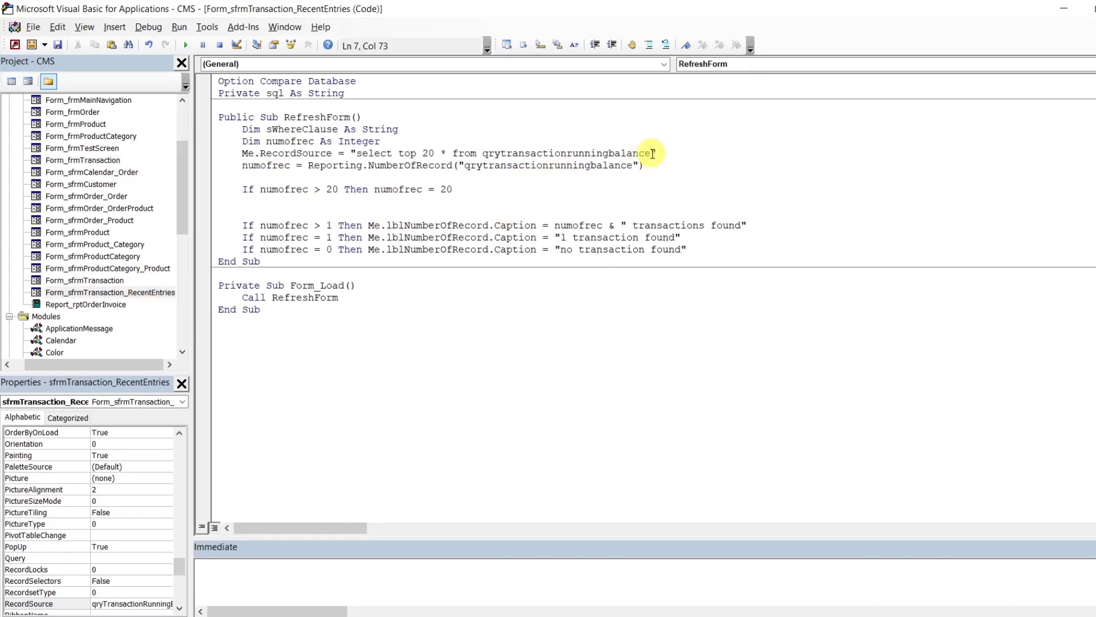
pyautogui.write('order by transactiondate desc;')
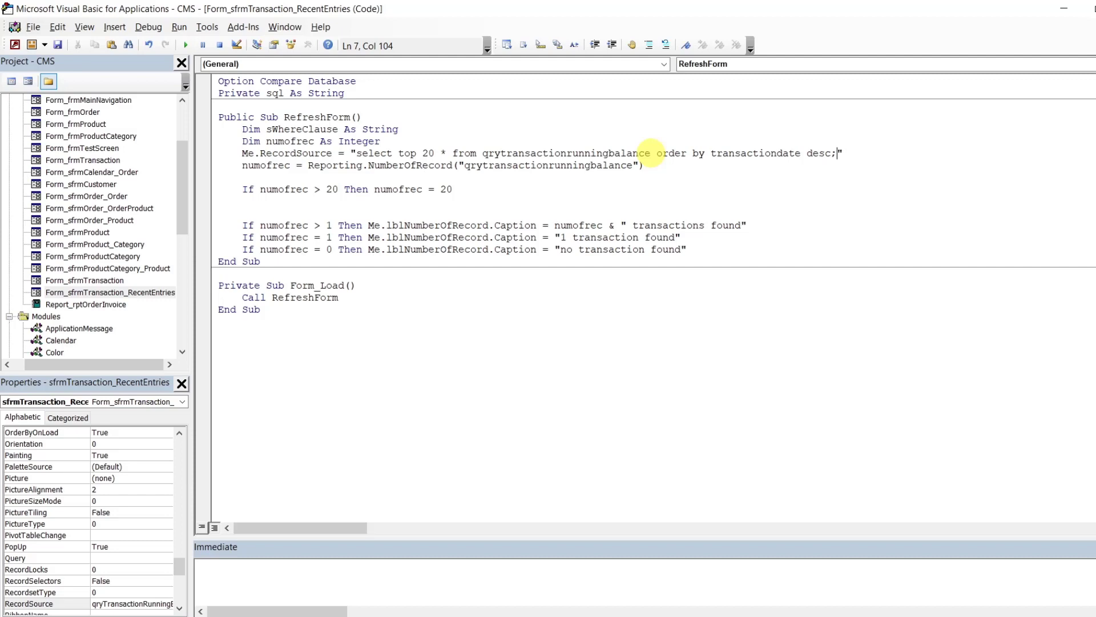
pyautogui.click(641, 165)
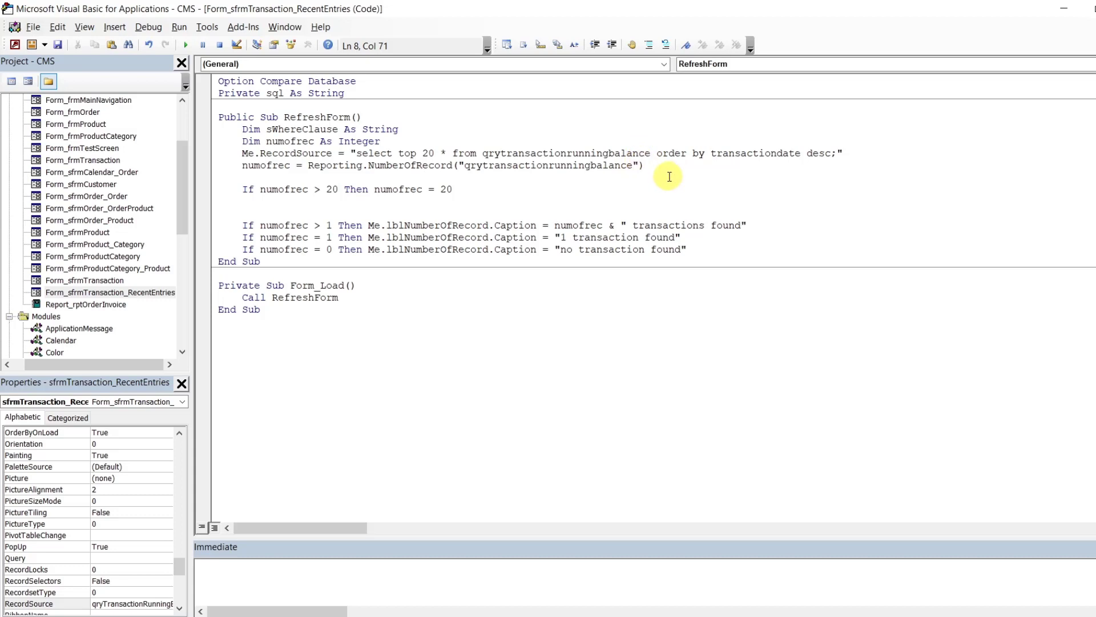
pyautogui.click(469, 190)
pyautogui.press('Delete')
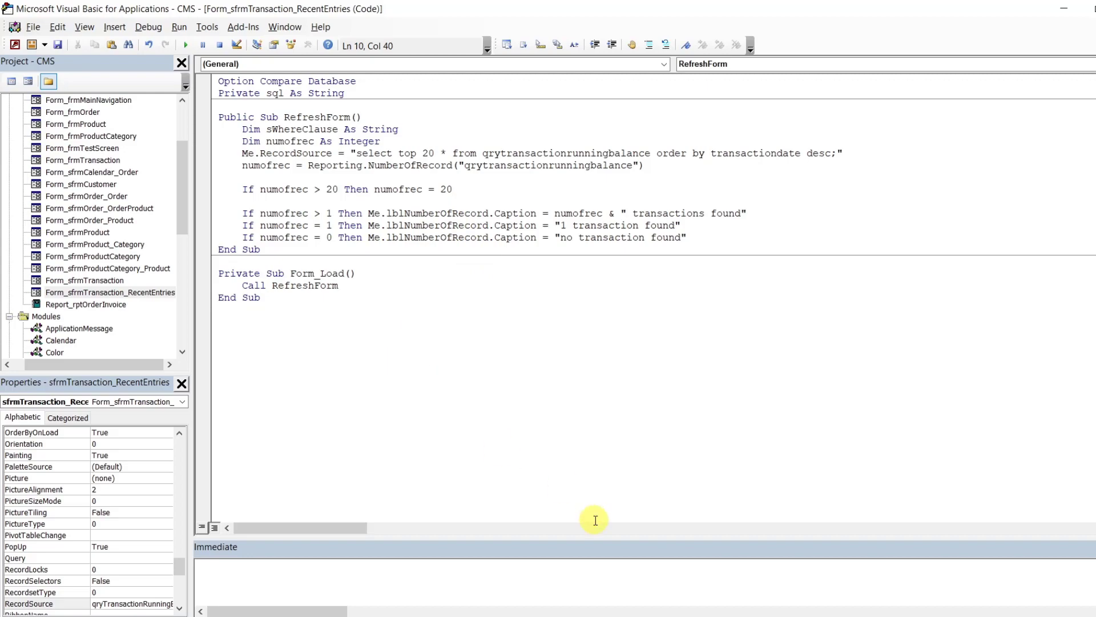
# - Switch to Access and close the frmTransaction and sfrmTransaction_RecentEntries form designs
pyautogui.click(684, 616)
pyautogui.click(604, 571)
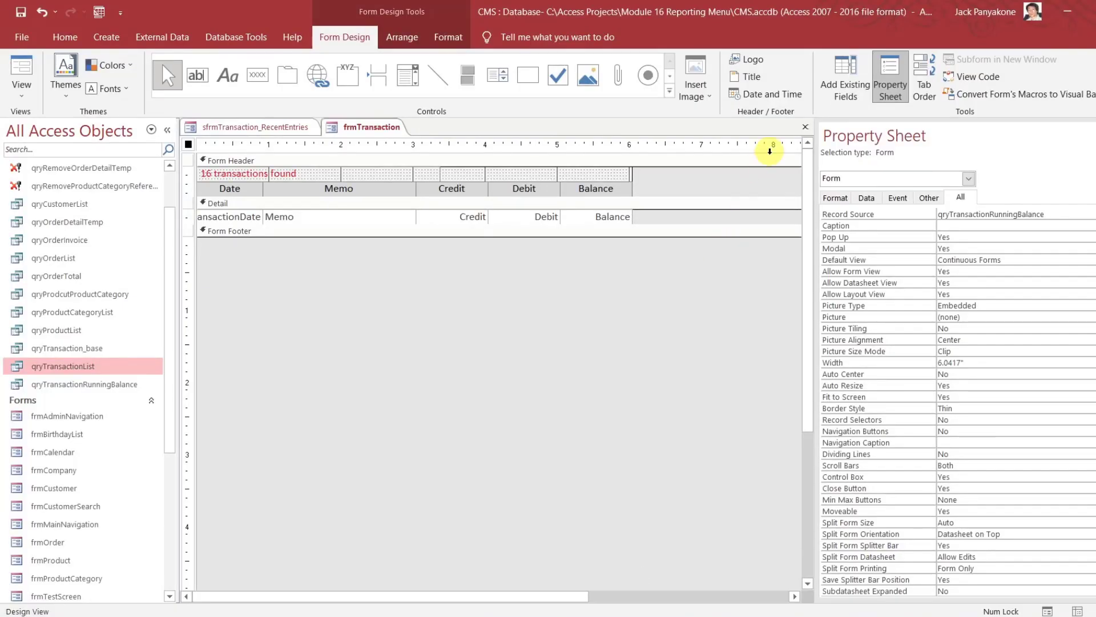
pyautogui.click(805, 127)
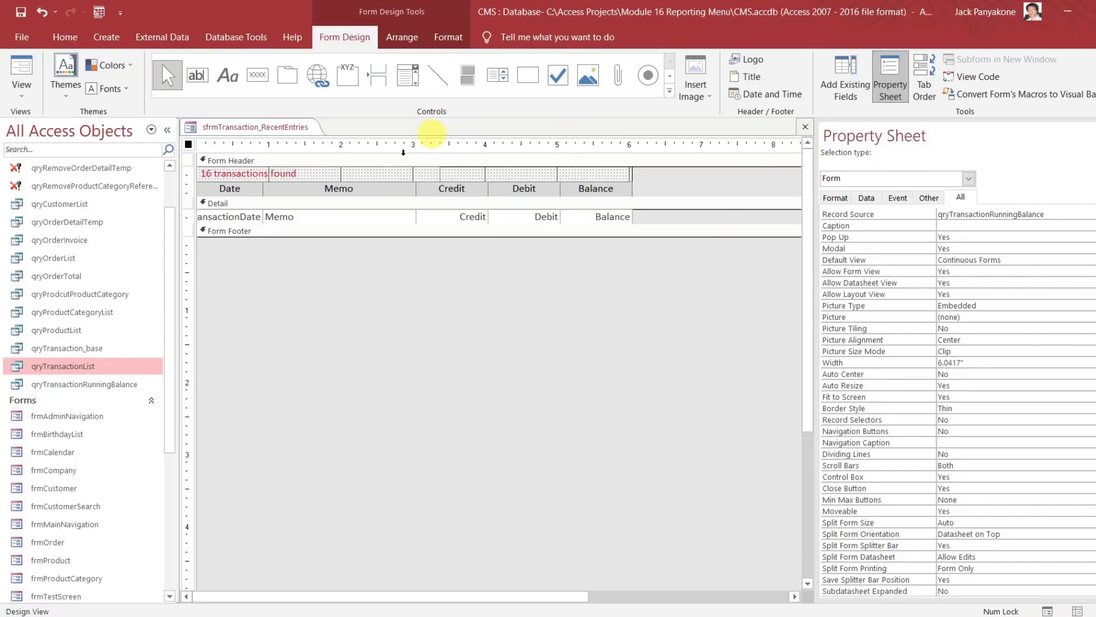
pyautogui.rightClick(290, 127)
pyautogui.click(322, 159)
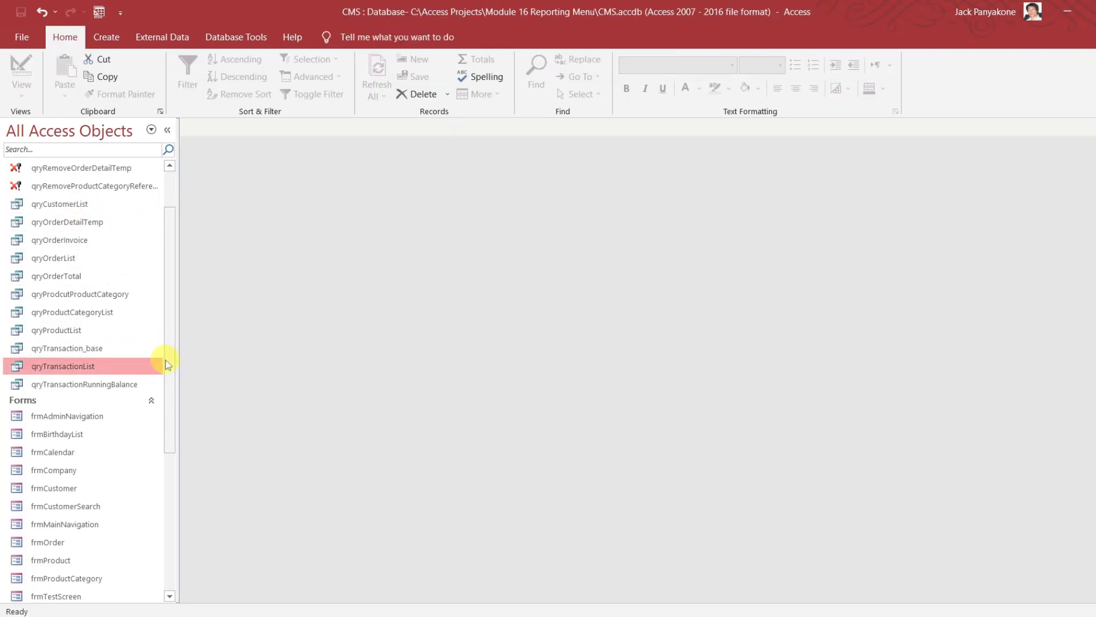
# - Collapse the Queries group, open frmMainNavigation and load a transaction from the Admin transaction list to test the code
pyautogui.moveTo(168, 365); pyautogui.dragTo(170, 244)
pyautogui.click(149, 179)
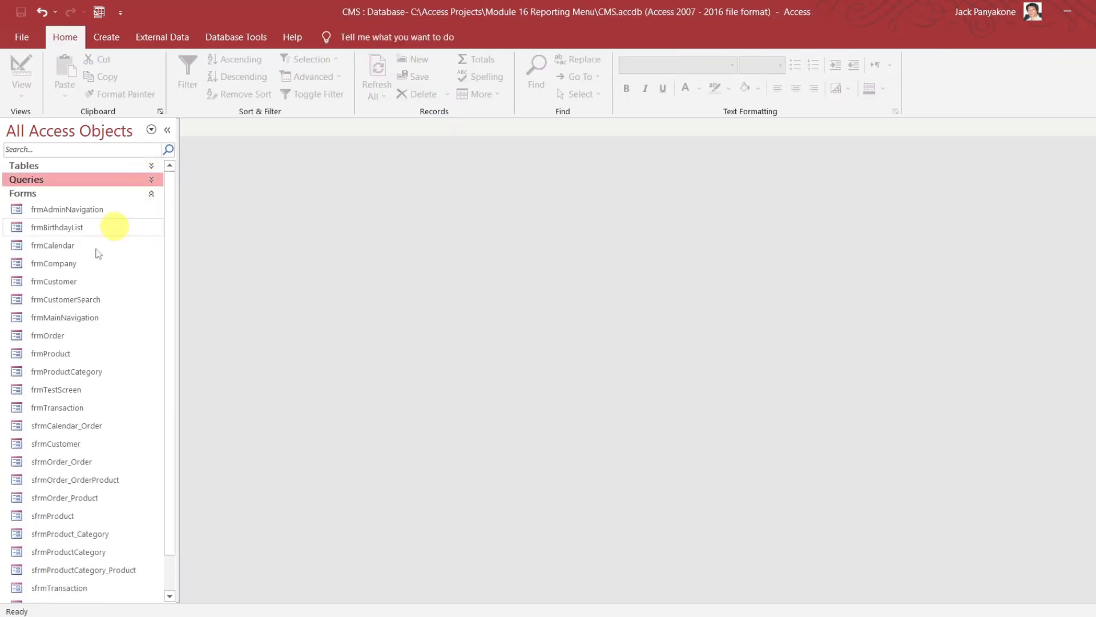
pyautogui.doubleClick(75, 318)
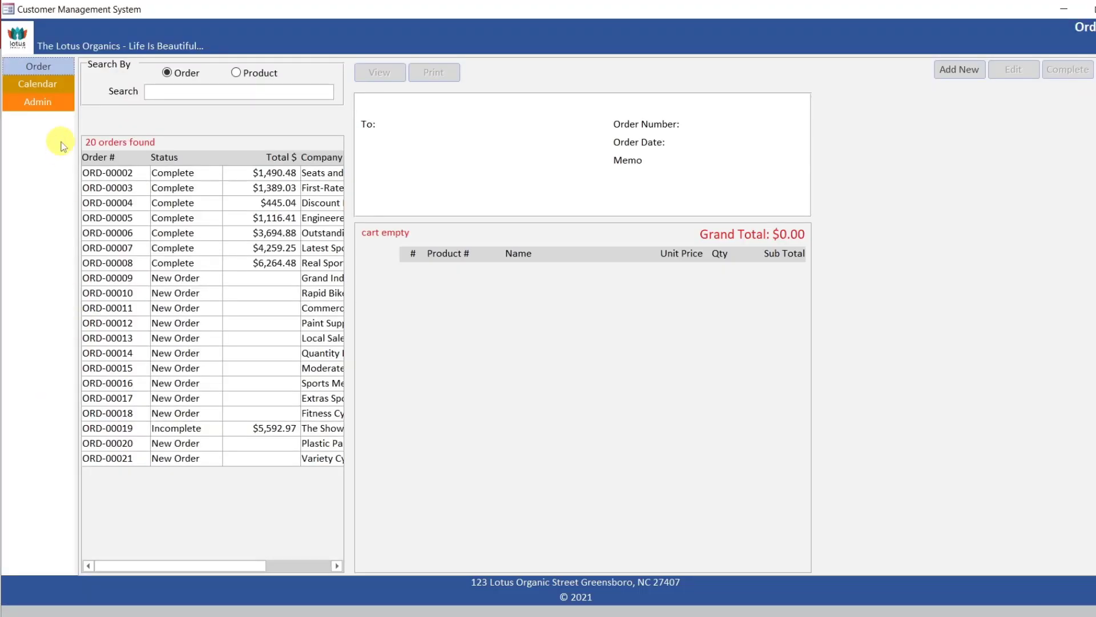
pyautogui.click(40, 101)
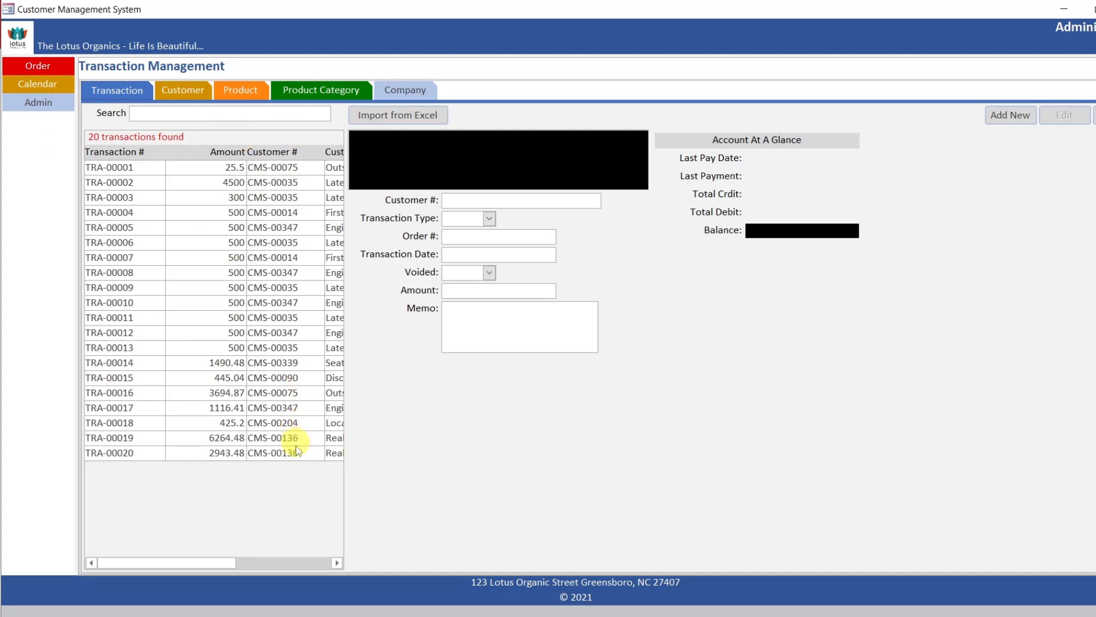
pyautogui.click(220, 438)
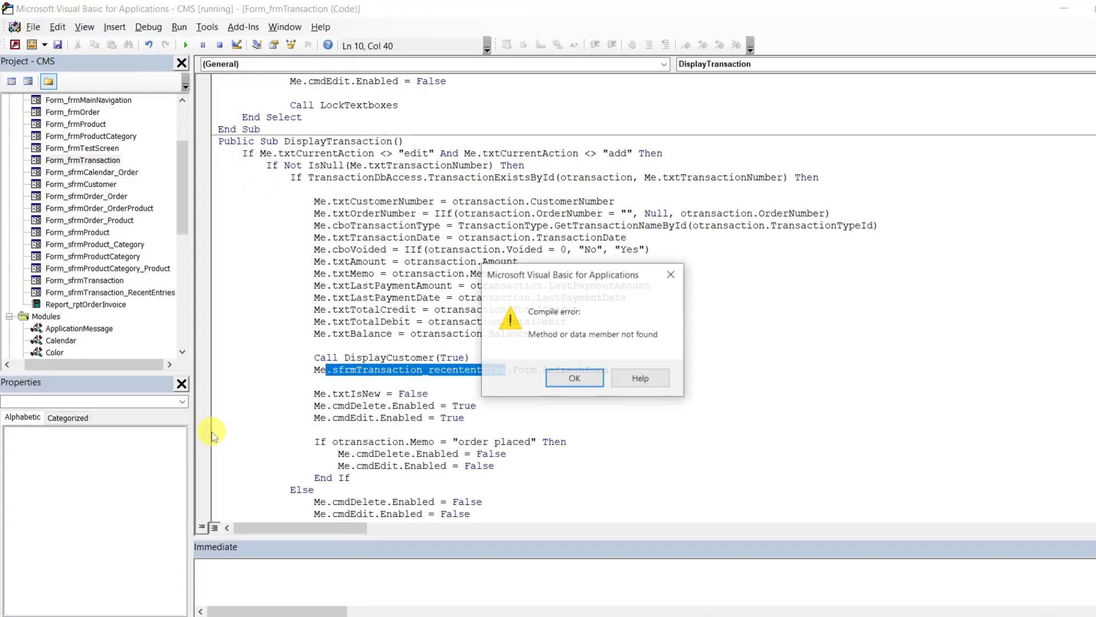
# - Dismiss the compile error, reset the halted code, and close the main navigation form in Access
pyautogui.click(580, 378)
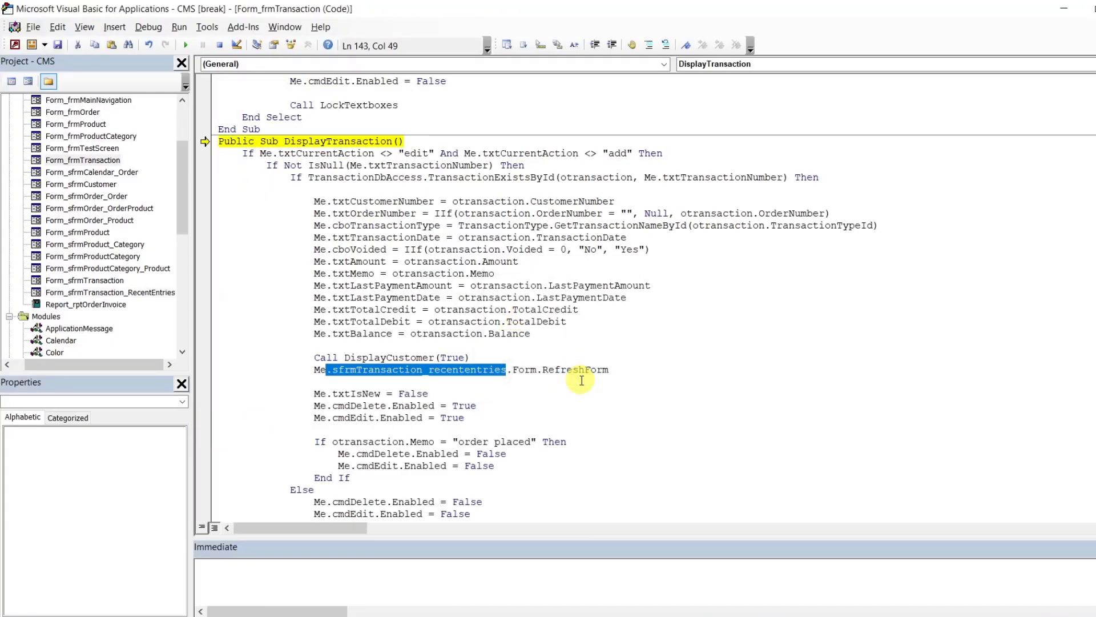
pyautogui.click(223, 45)
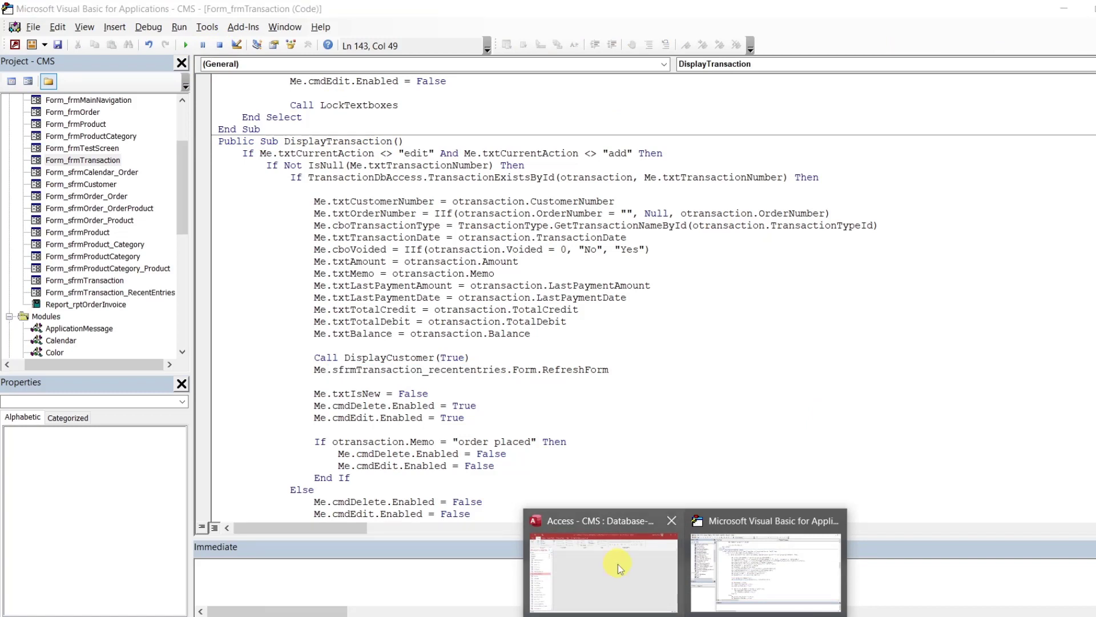
pyautogui.click(617, 563)
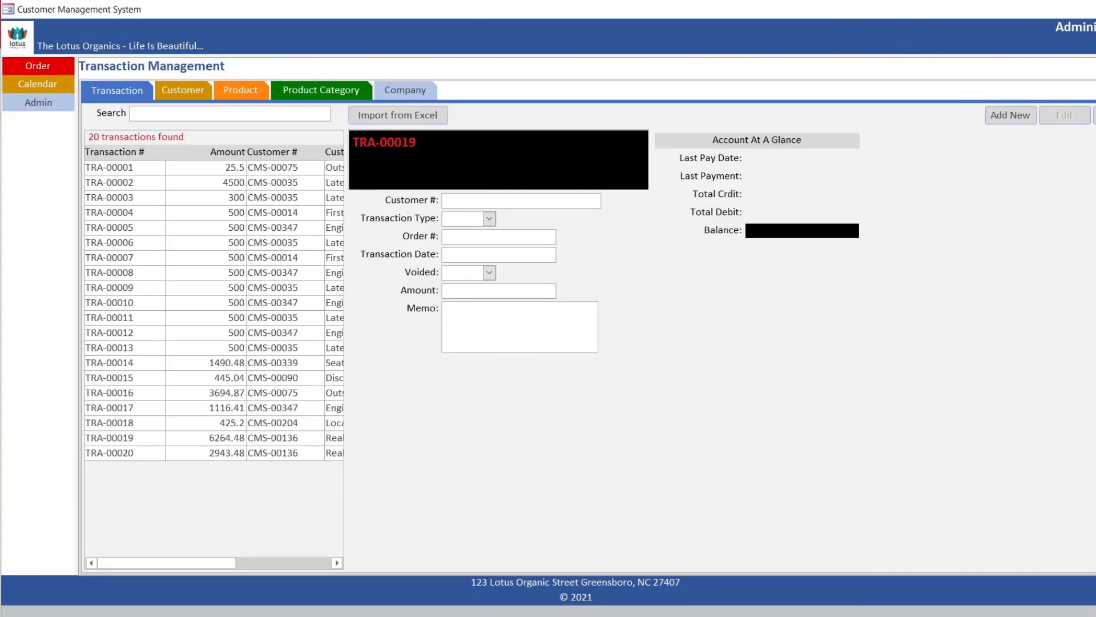
pyautogui.hotkey('alt', 'F4')
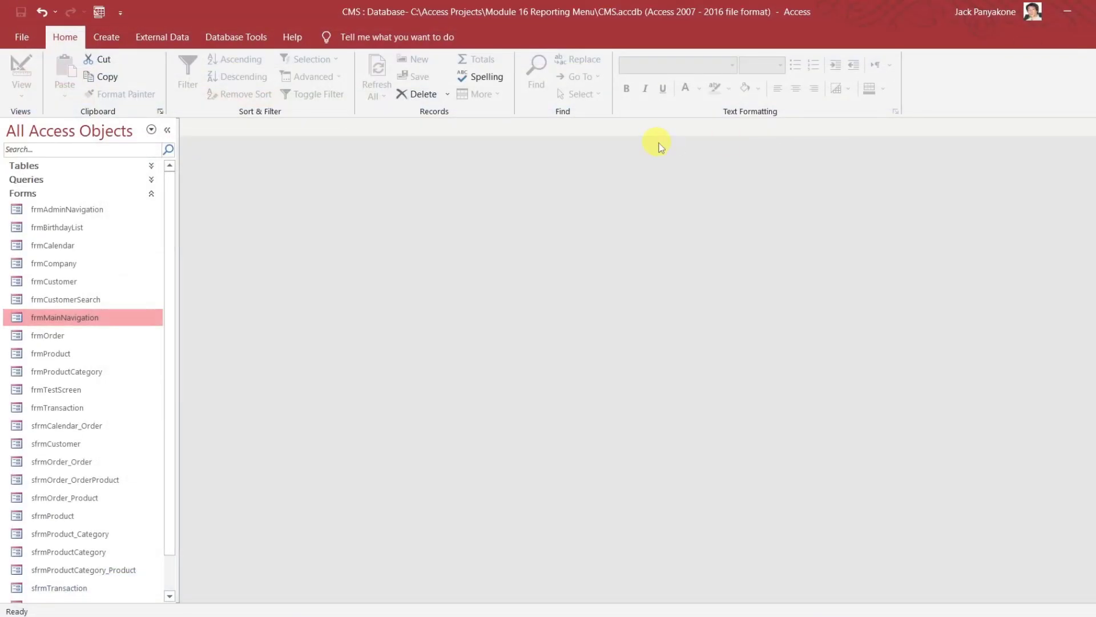
# - Open frmTransaction in Design View and add sfrmTransaction_RecentEntries as a subform below and to the right of the Memo field
pyautogui.rightClick(87, 409)
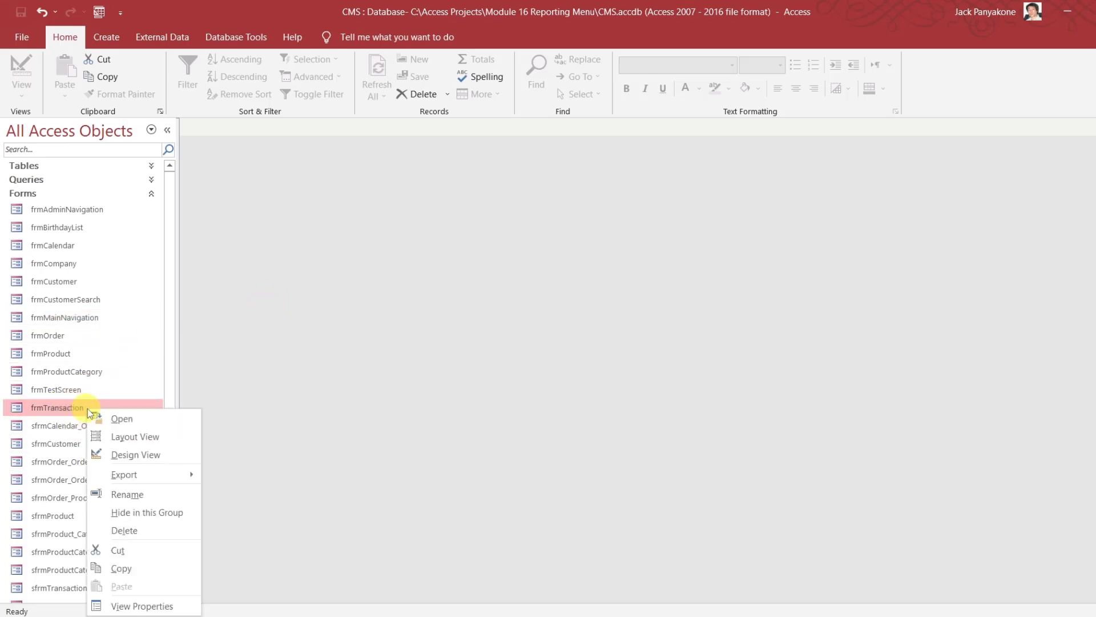
pyautogui.click(120, 454)
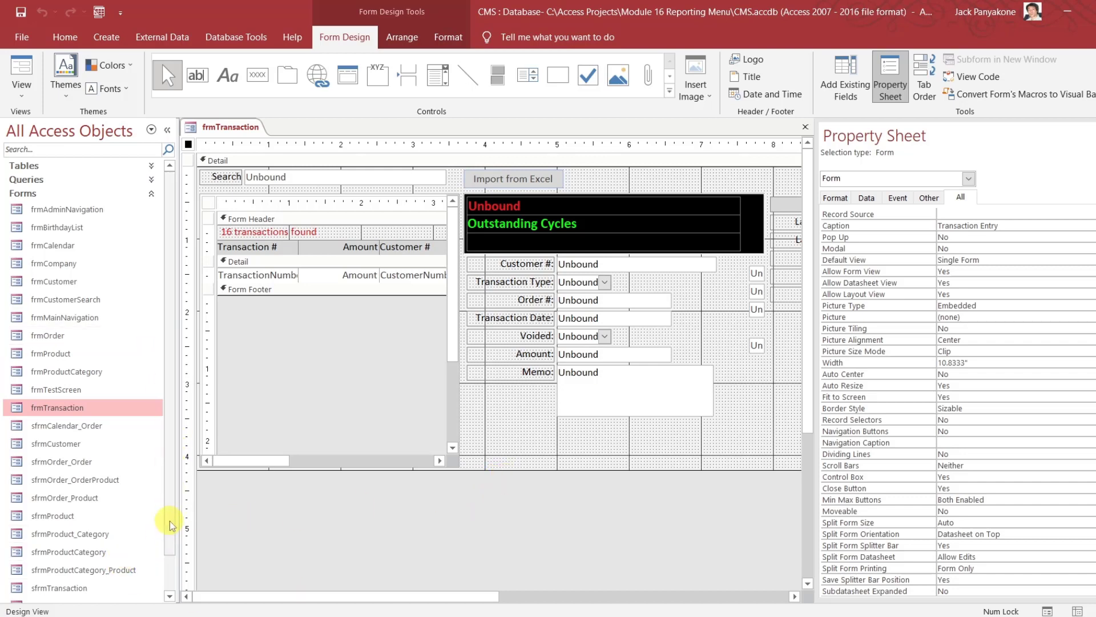
pyautogui.scroll(-1, 160, 525)
pyautogui.click(134, 566)
pyautogui.moveTo(133, 570); pyautogui.dragTo(691, 454)
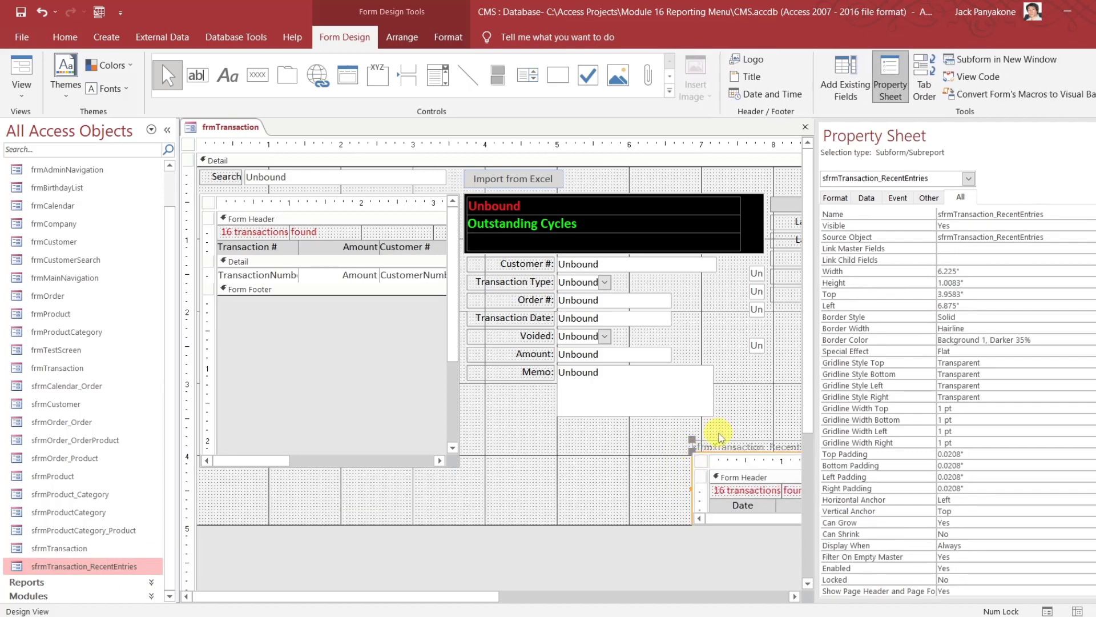
# - Delete the sfrmTransaction_RecentEntries subform's attached label and move the subform directly beneath the Balance field of Account At A Glance
pyautogui.click(718, 447)
pyautogui.press('Delete')
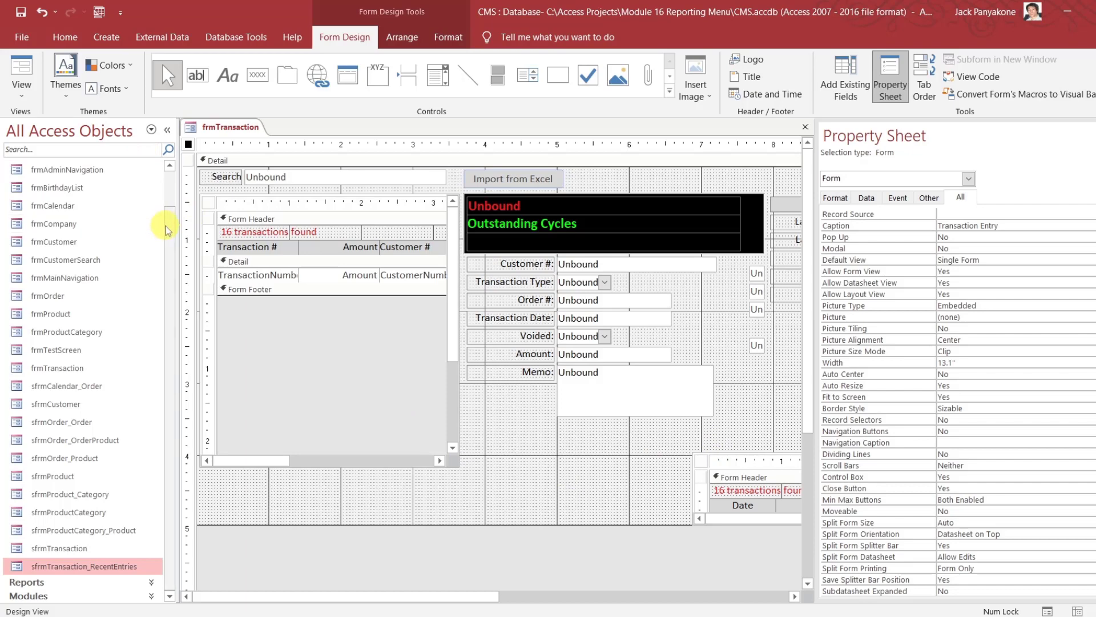
pyautogui.click(167, 130)
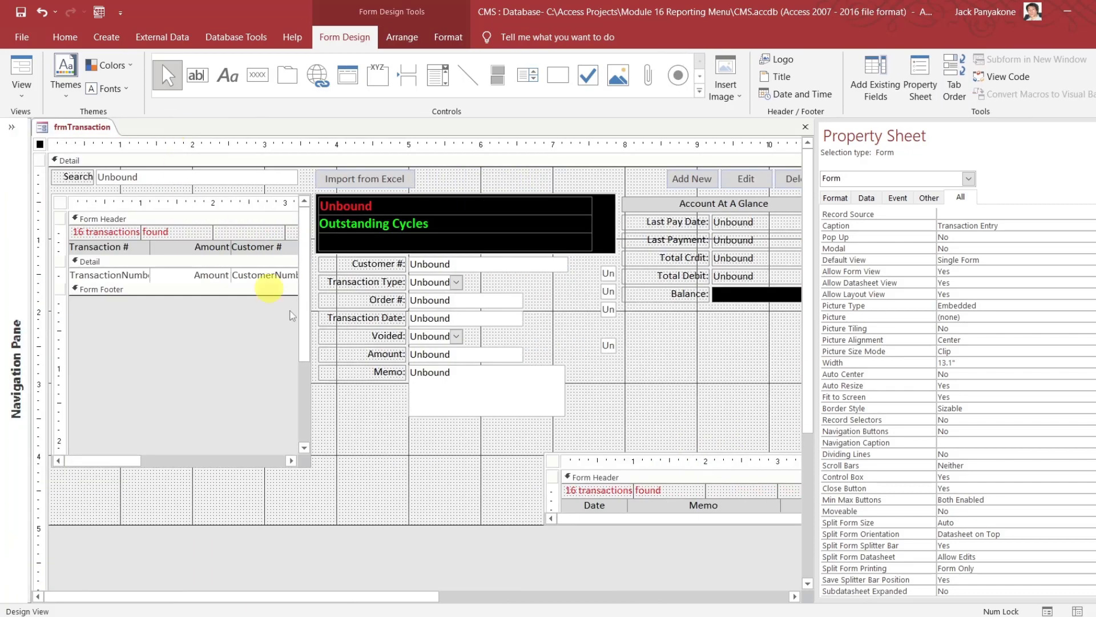
pyautogui.moveTo(355, 594); pyautogui.dragTo(558, 591)
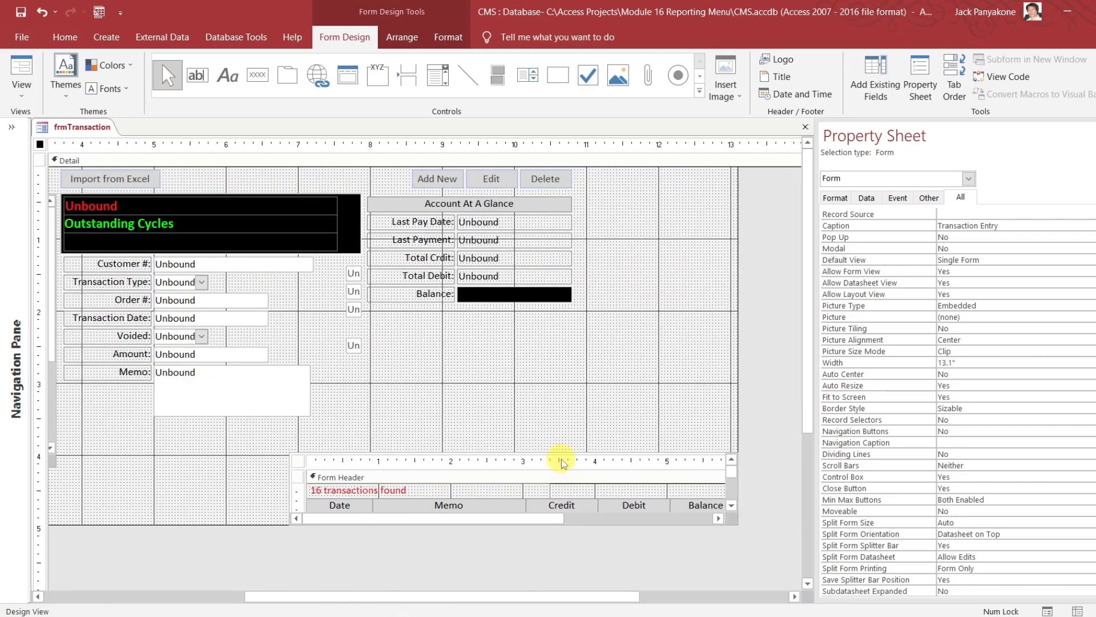
pyautogui.moveTo(560, 457); pyautogui.dragTo(639, 315)
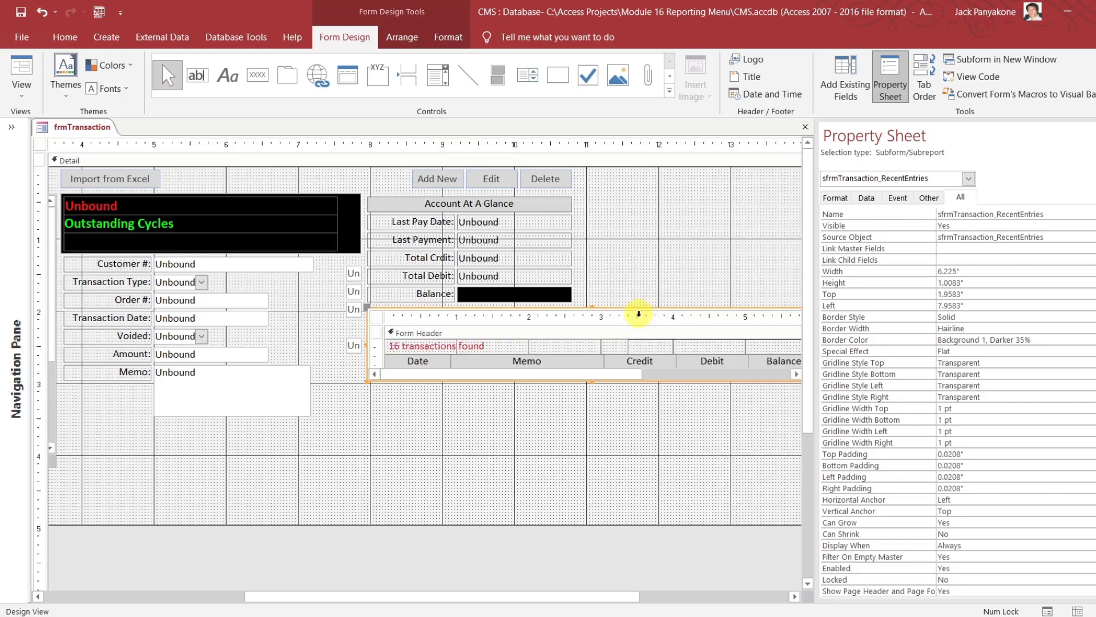
# - Narrow the sfrmTransaction_RecentEntries subform to about 4.04" and reduce the main form's width to 12"
pyautogui.moveTo(543, 601); pyautogui.dragTo(590, 596)
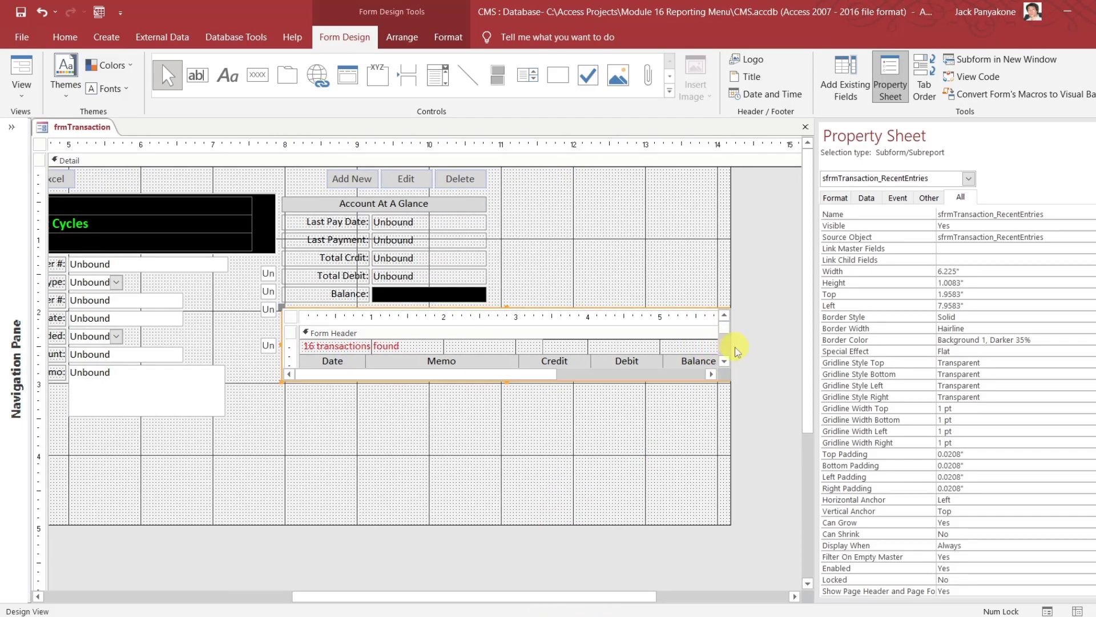
pyautogui.moveTo(731, 342); pyautogui.dragTo(574, 336)
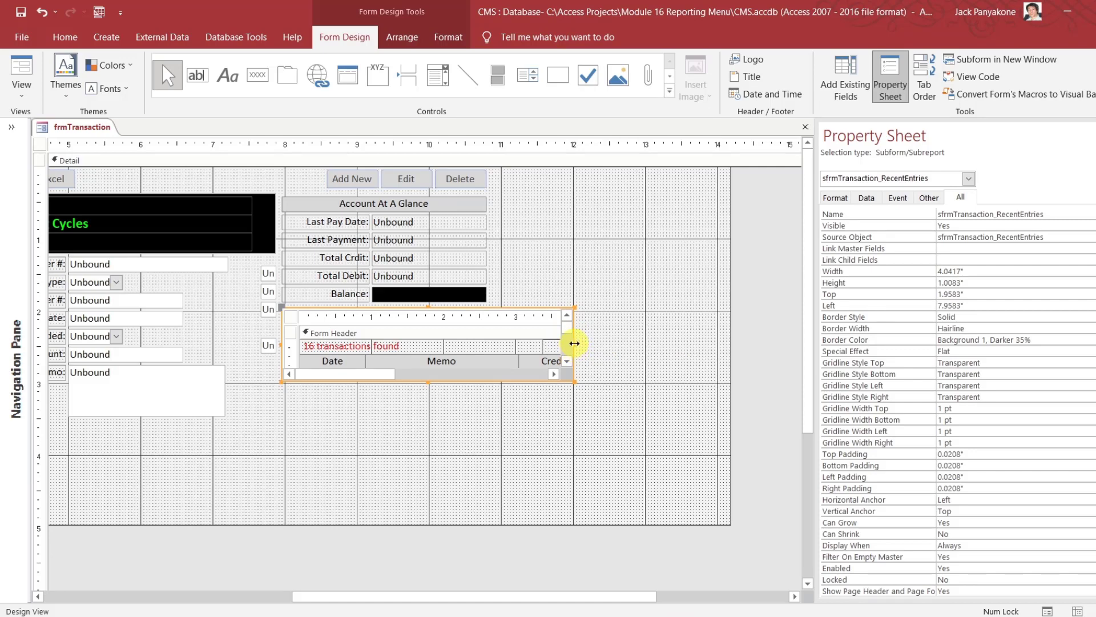
pyautogui.moveTo(731, 377); pyautogui.dragTo(574, 378)
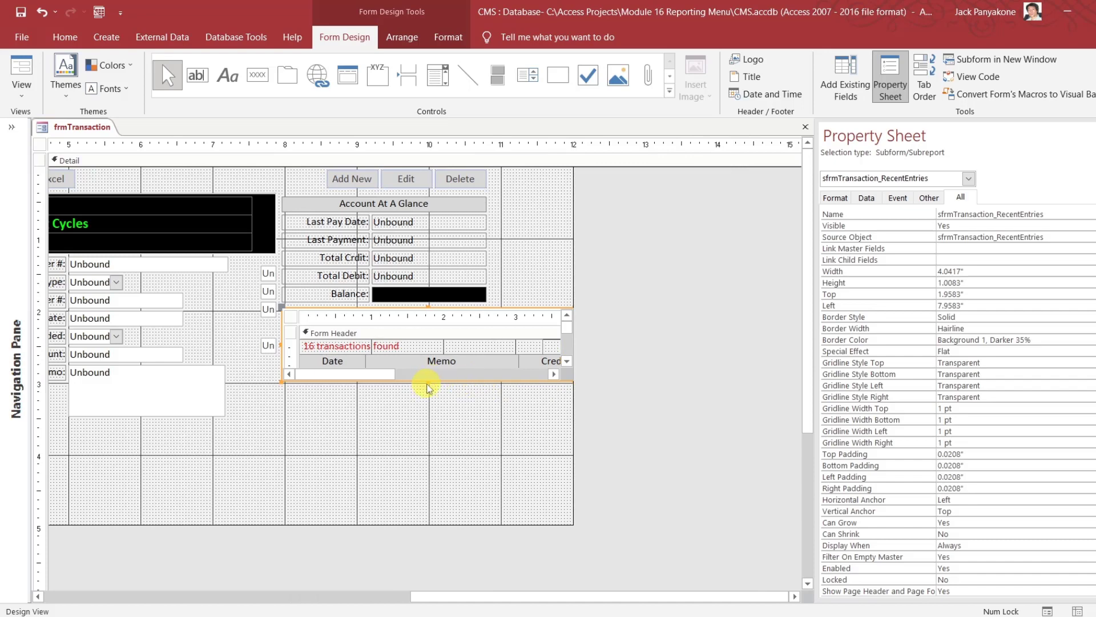
# - Shorten the sfrmTransaction subform to a height of about 3.21" and raise the Detail section's lower edge to meet it
pyautogui.moveTo(422, 596); pyautogui.dragTo(152, 594)
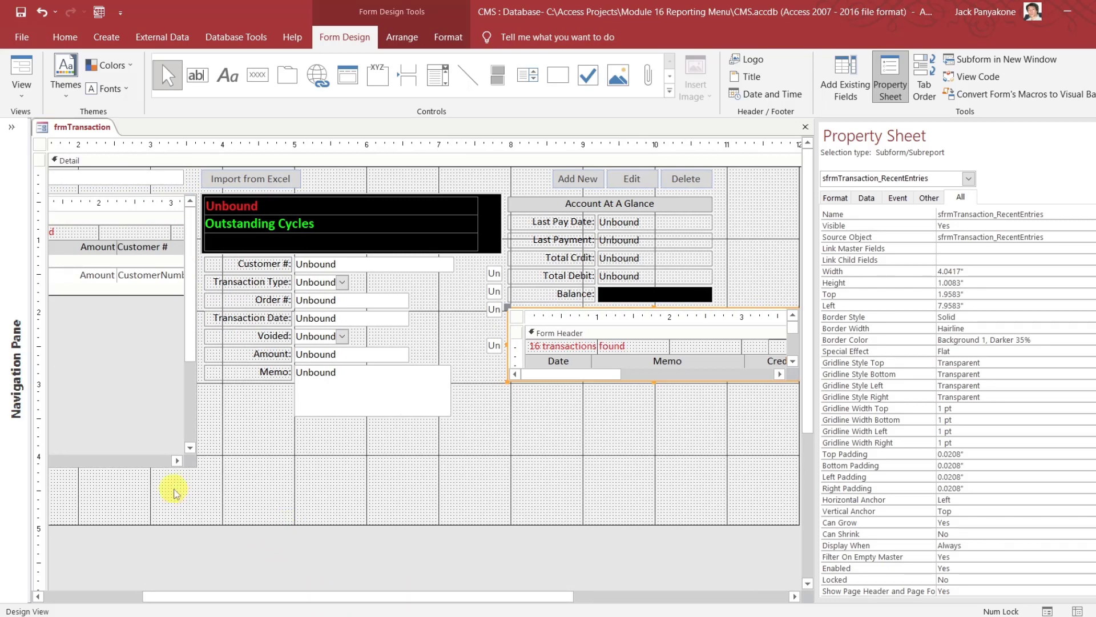
pyautogui.click(150, 415)
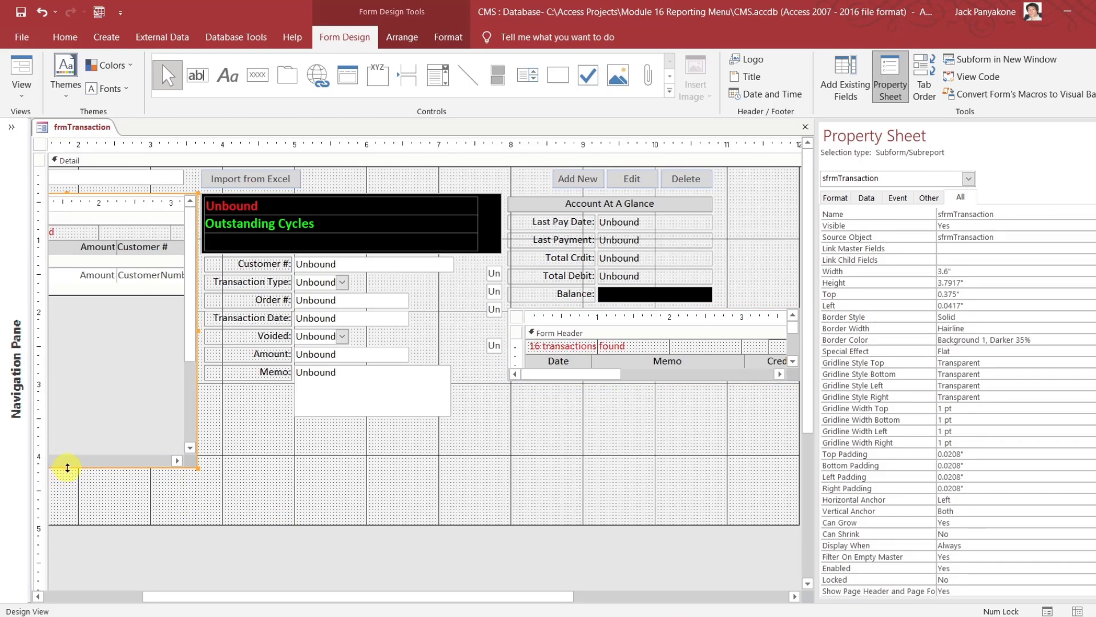
pyautogui.moveTo(67, 467); pyautogui.dragTo(82, 424)
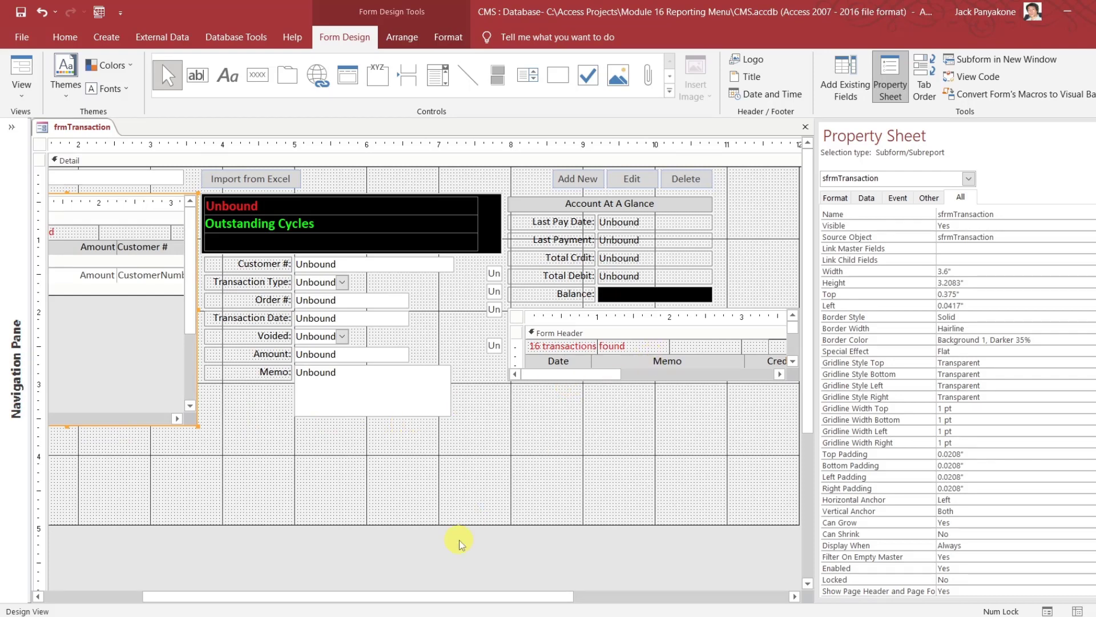
pyautogui.moveTo(457, 522); pyautogui.dragTo(452, 428)
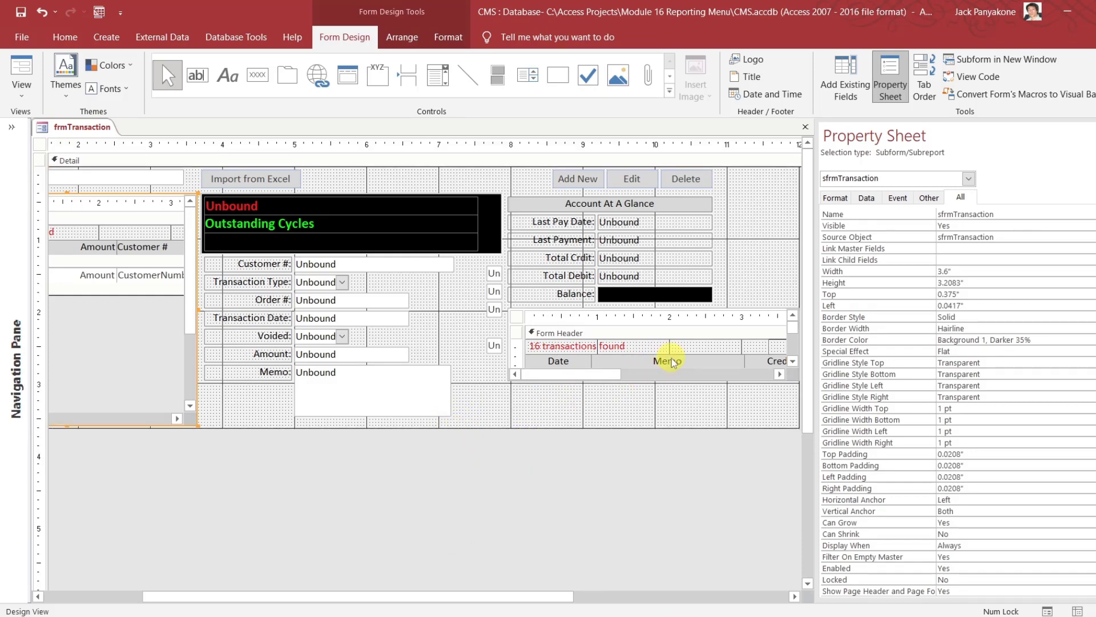
# - Extend the sfrmTransaction_RecentEntries subform's height to about 1.63", set its anchoring to Stretch Down, and close frmTransaction
pyautogui.moveTo(667, 403); pyautogui.dragTo(657, 381)
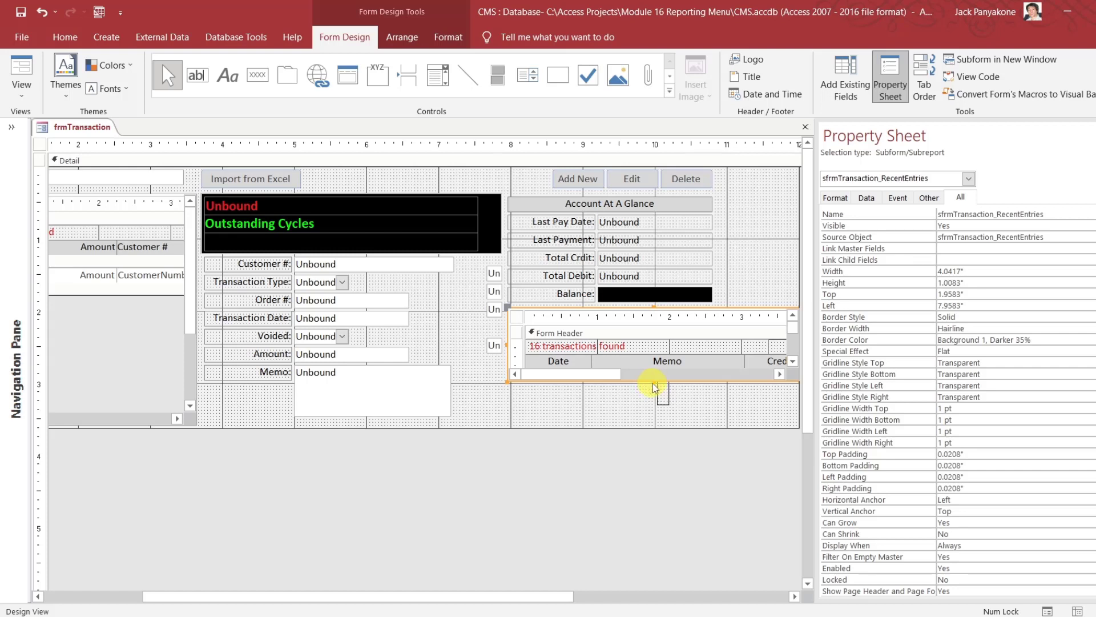
pyautogui.moveTo(656, 382); pyautogui.dragTo(653, 424)
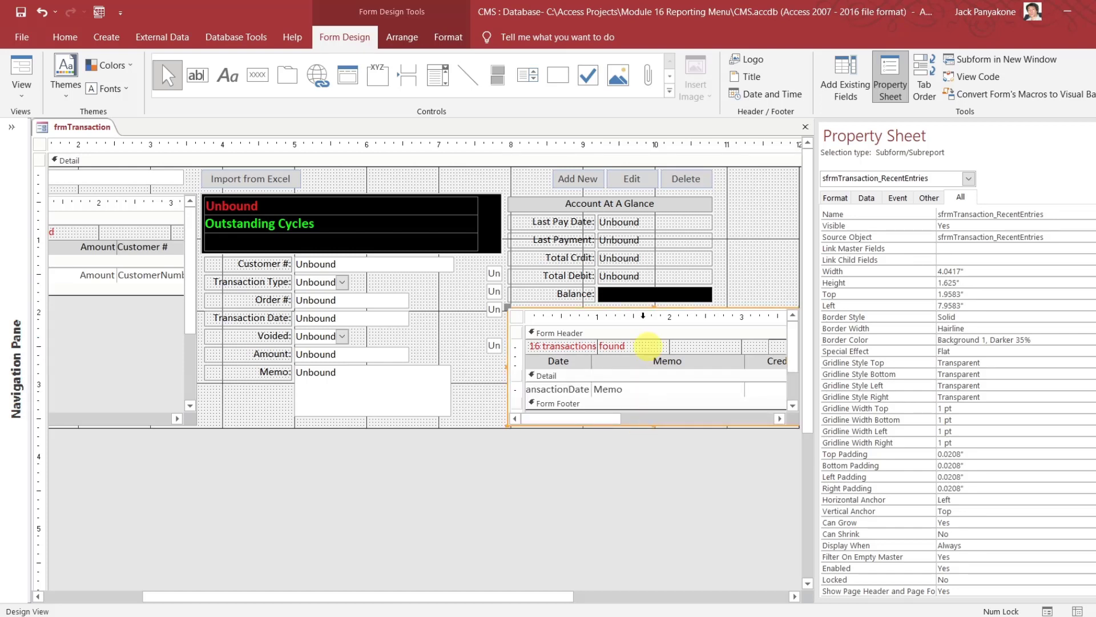
pyautogui.click(402, 37)
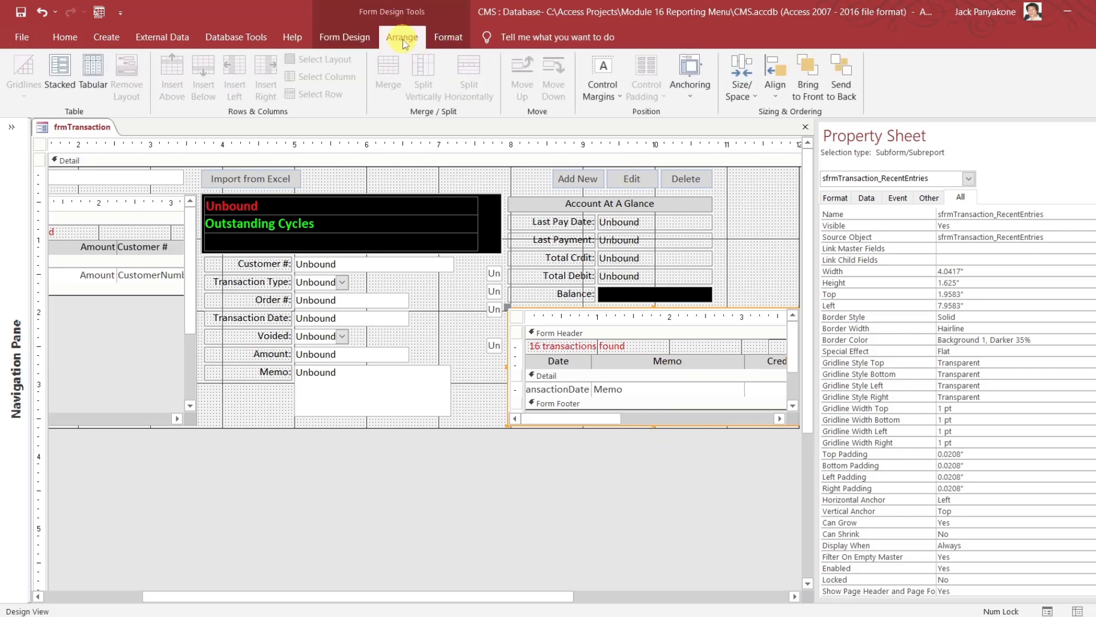
pyautogui.click(697, 94)
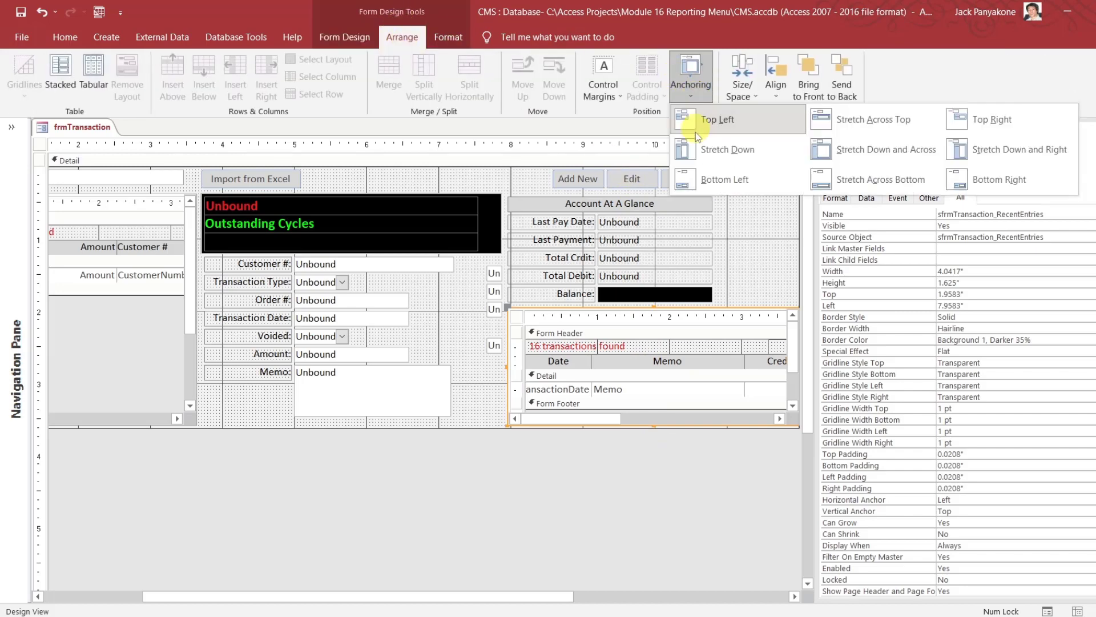
pyautogui.click(693, 151)
pyautogui.click(593, 495)
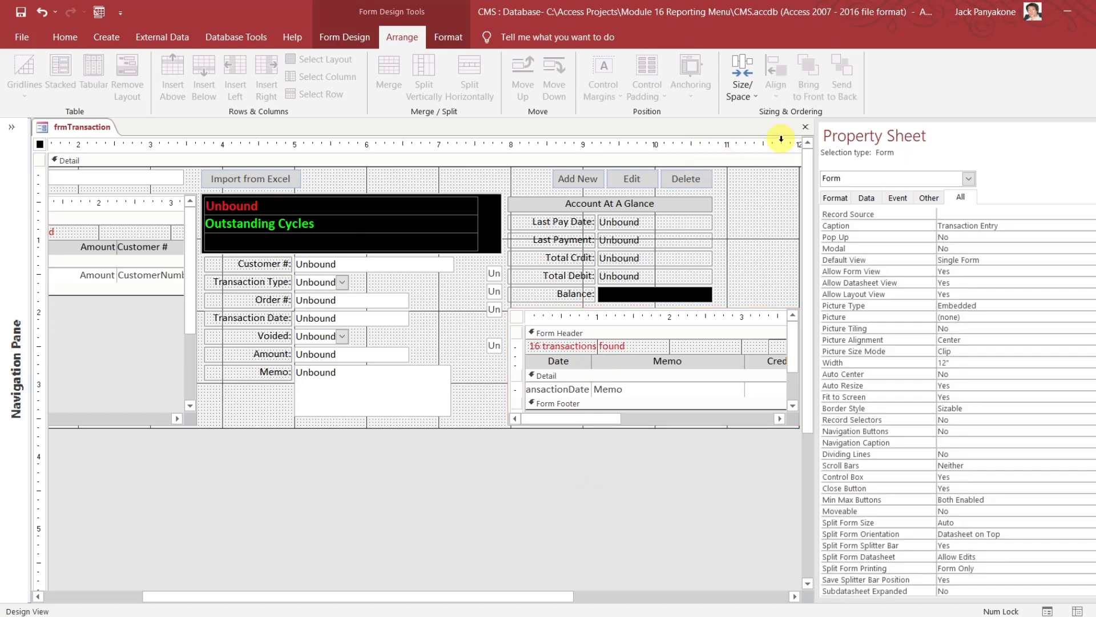
pyautogui.click(805, 126)
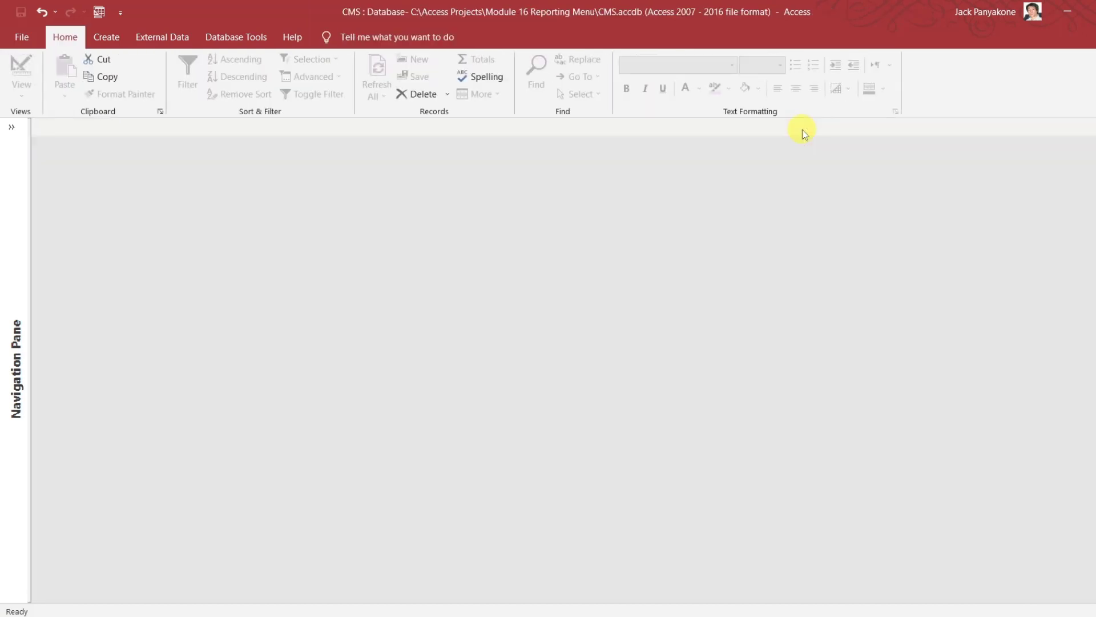
# - Test the layout by opening frmMainNavigation, loading the Real Sporting Goods transaction of 6264.48 from the Admin page, and closing the form
pyautogui.click(17, 132)
pyautogui.click(62, 279)
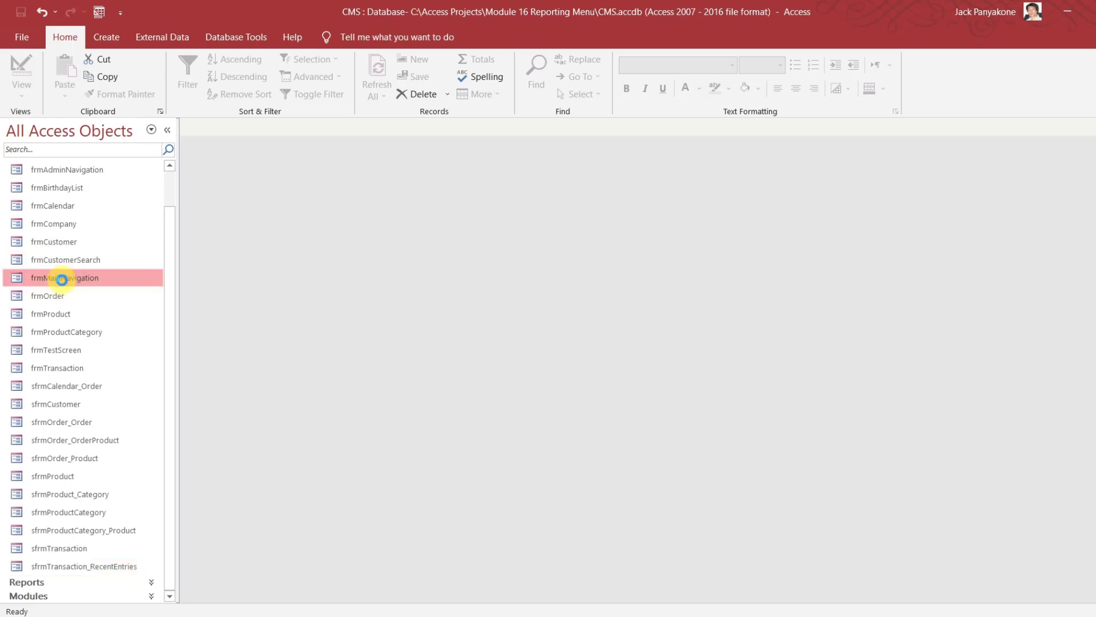
pyautogui.click(47, 102)
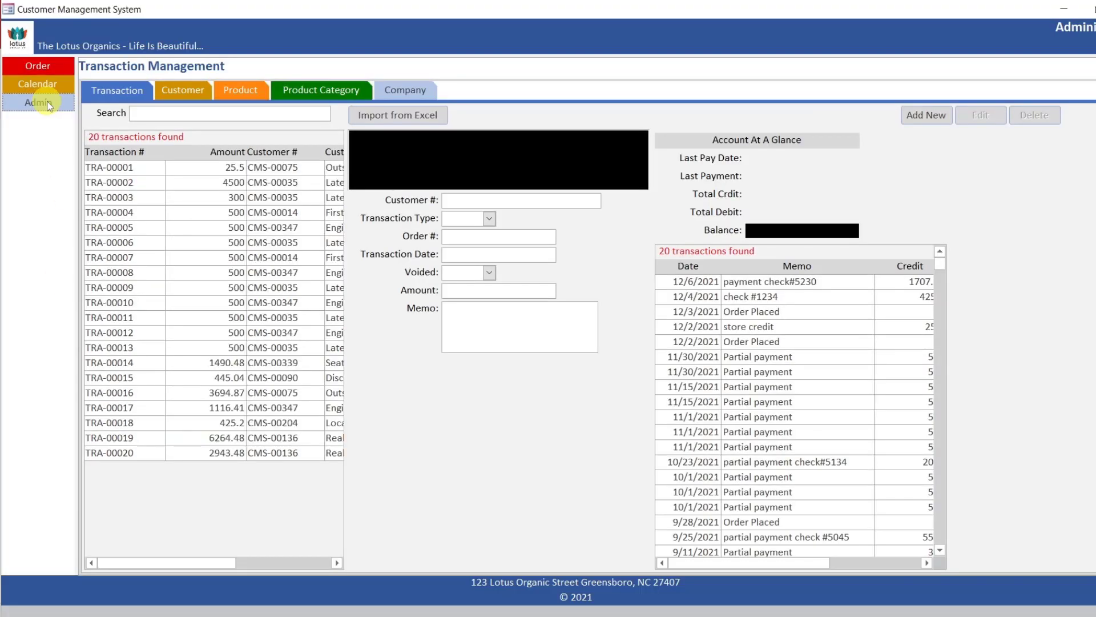
pyautogui.doubleClick(220, 438)
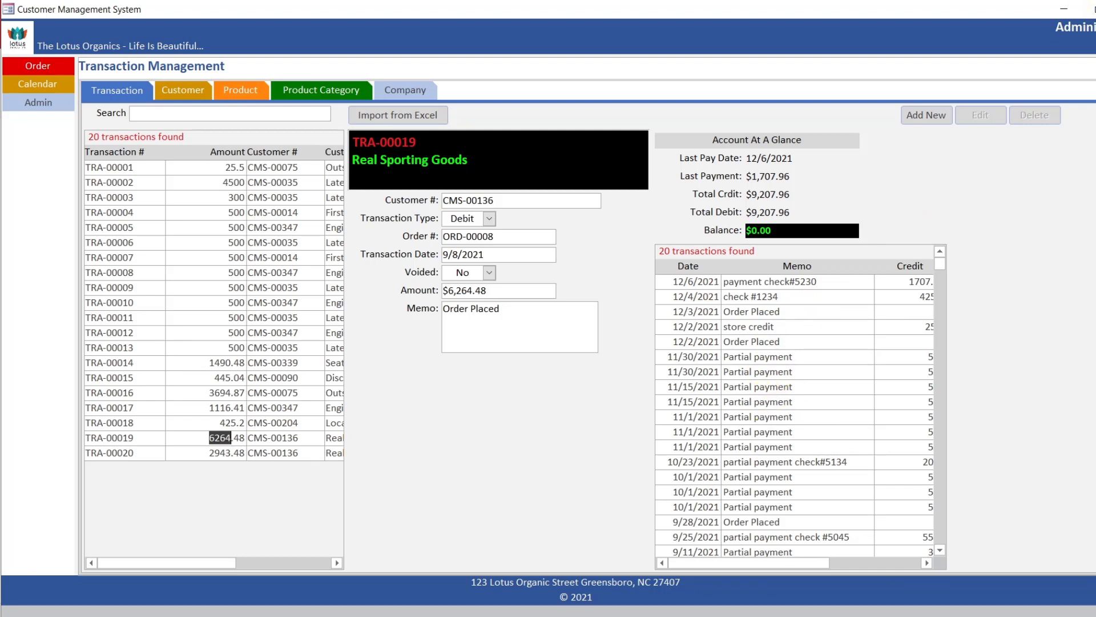
pyautogui.hotkey('alt', 'F4')
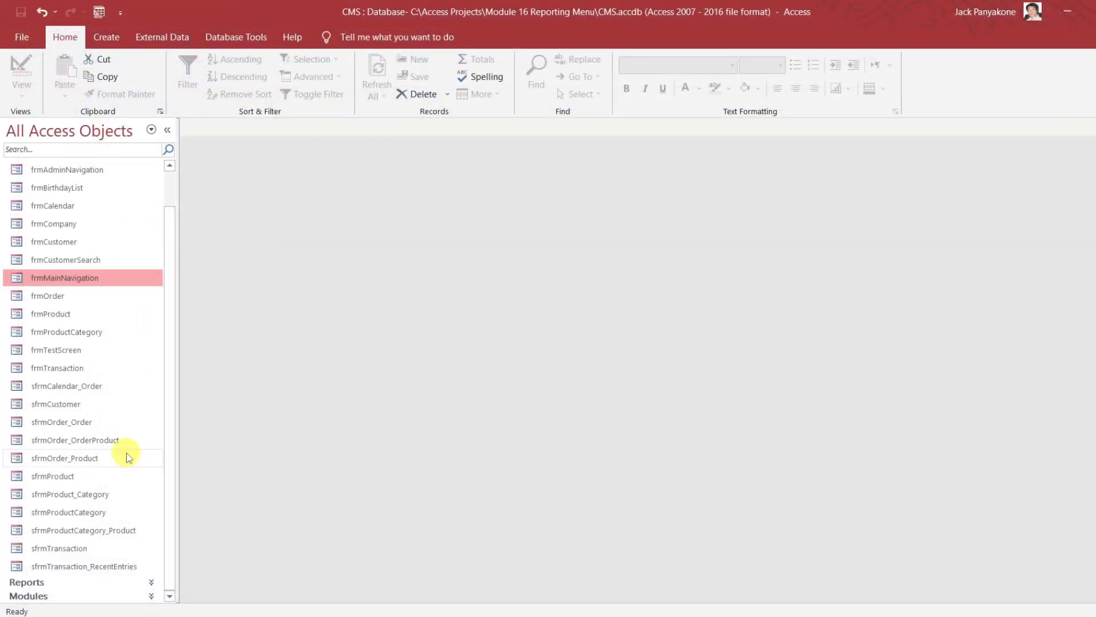
# - Open sfrmTransaction_RecentEntries in Design View and add an unbound text box without its label in the form header above the Balance column
pyautogui.click(103, 570)
pyautogui.rightClick(104, 571)
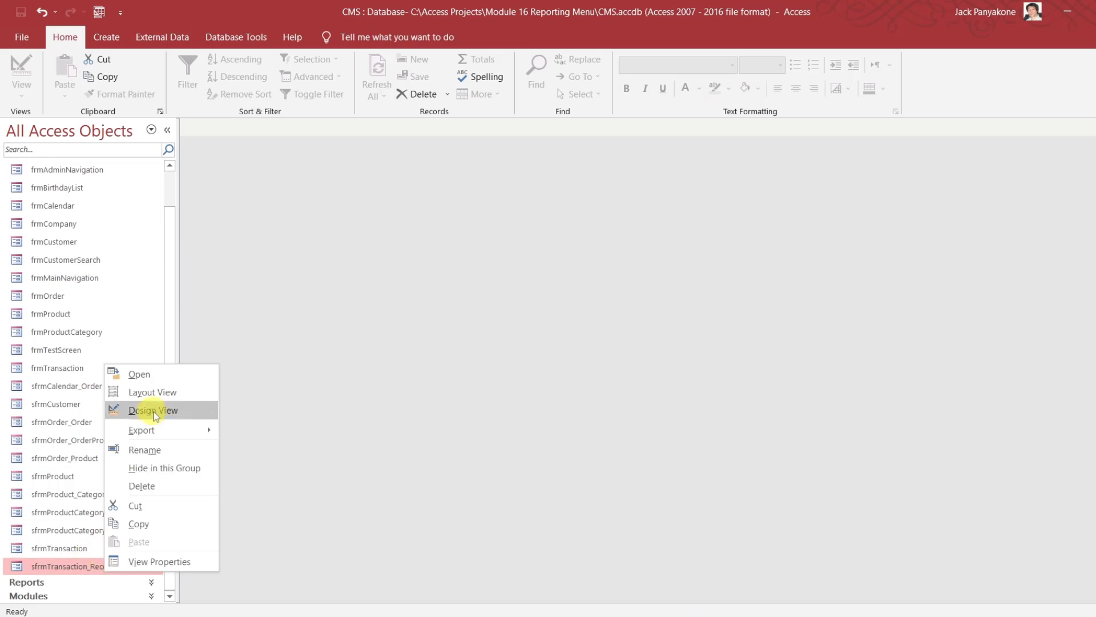
pyautogui.click(156, 408)
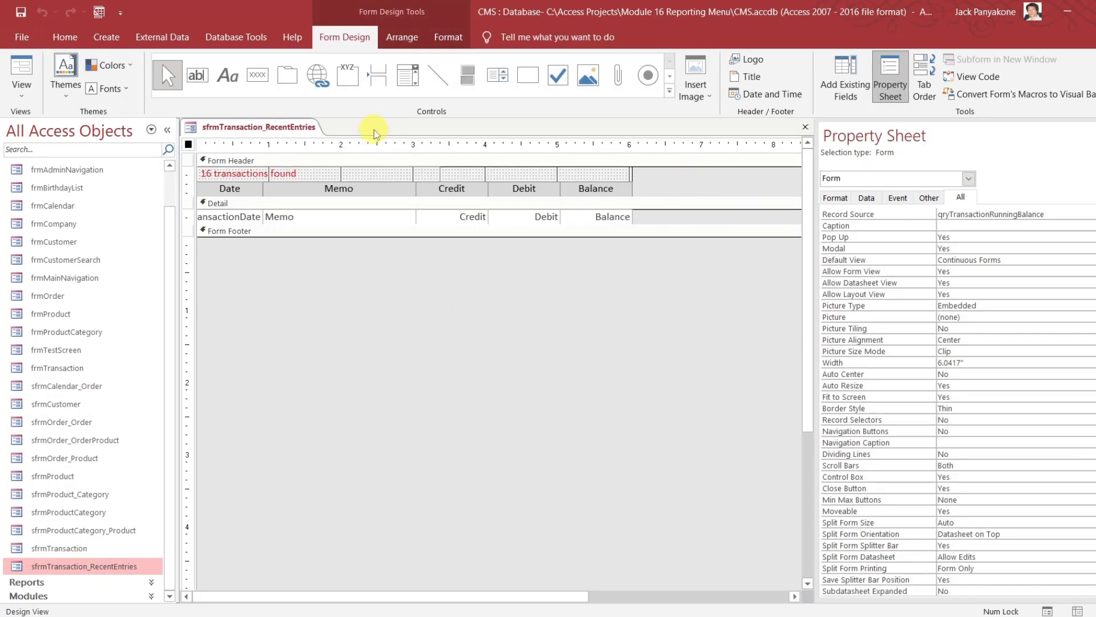
pyautogui.click(197, 75)
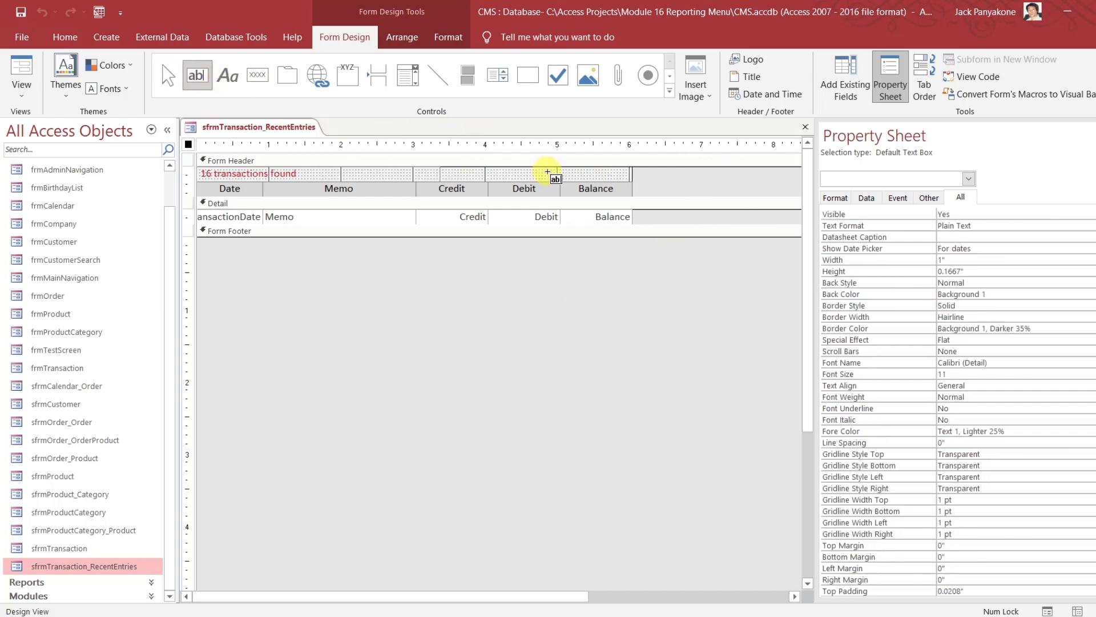
pyautogui.moveTo(560, 170); pyautogui.dragTo(591, 182)
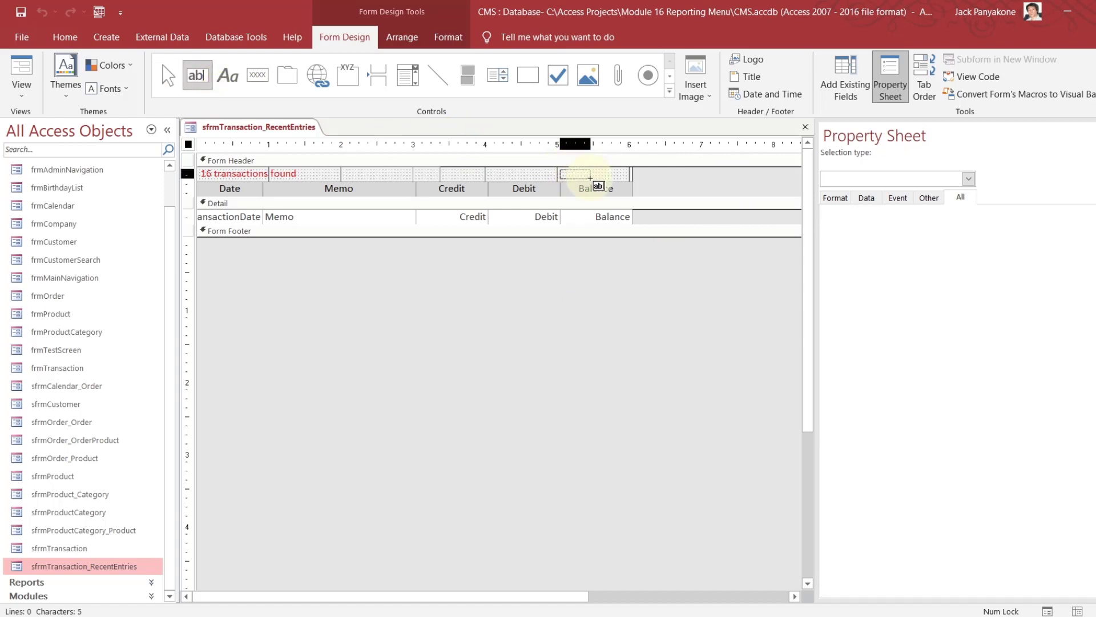
pyautogui.click(498, 171)
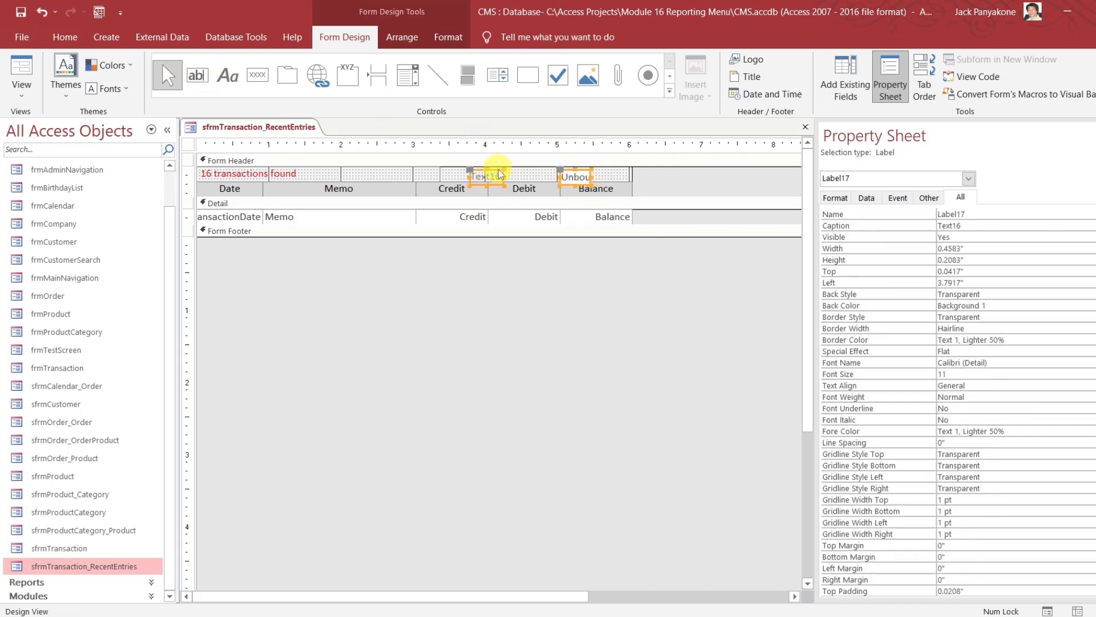
pyautogui.press('Delete')
# - Name the new form header text box txtAccountNumber
pyautogui.click(572, 174)
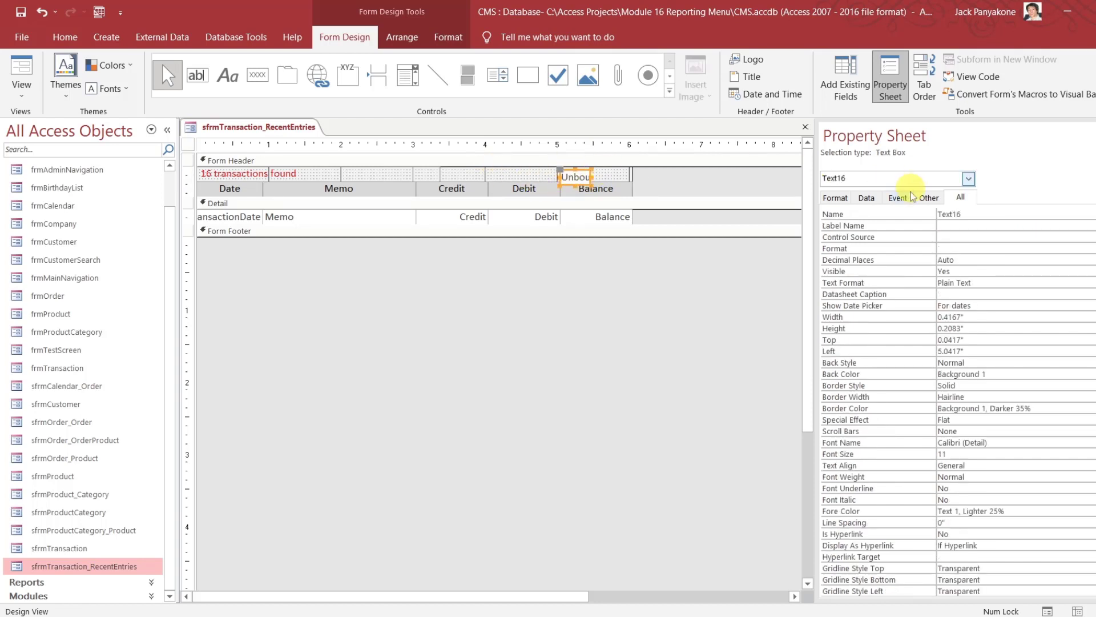
pyautogui.doubleClick(967, 214)
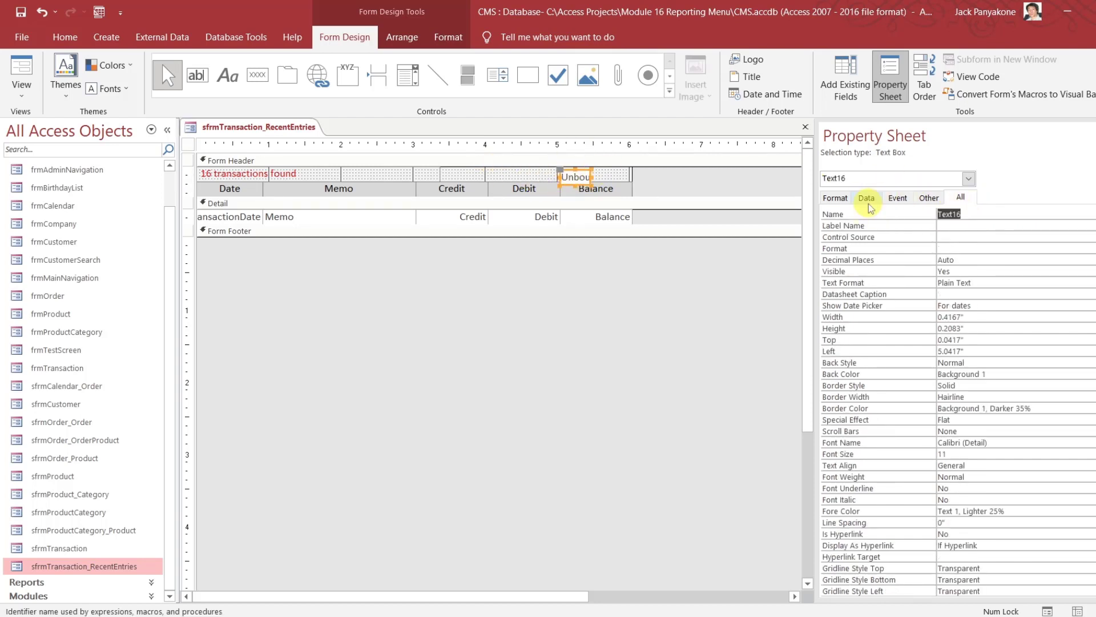
pyautogui.write('txtAccountNumber')
# - In the subform's RefreshForm code, add a where condition to the RecordSource query matching accountnumber to Me.txtAccountNumber, before the order by clause
pyautogui.click(973, 76)
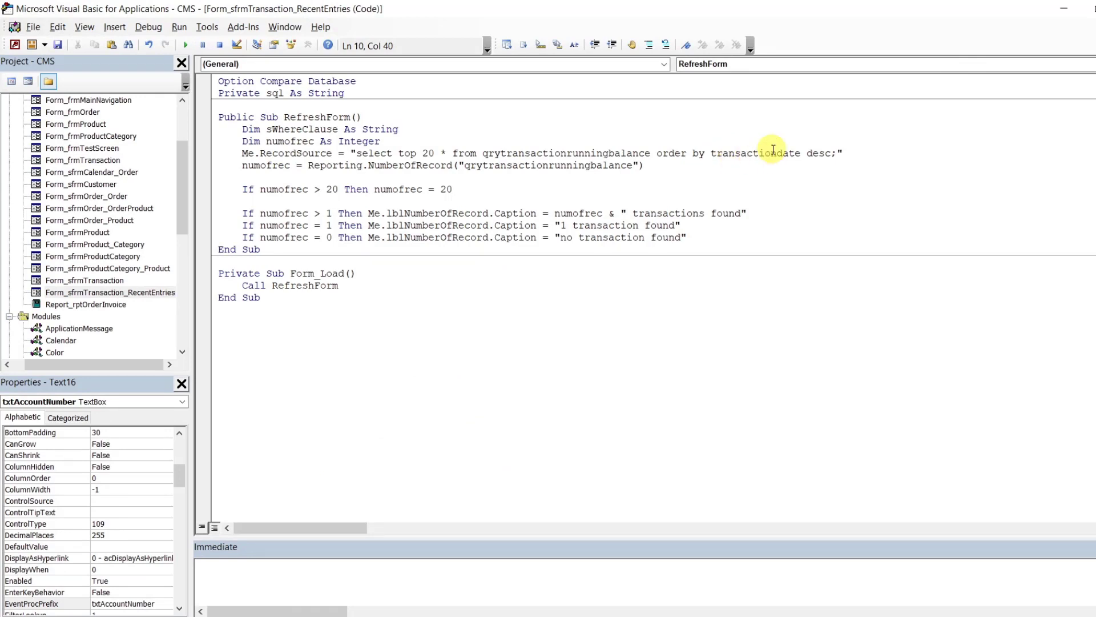
pyautogui.click(653, 153)
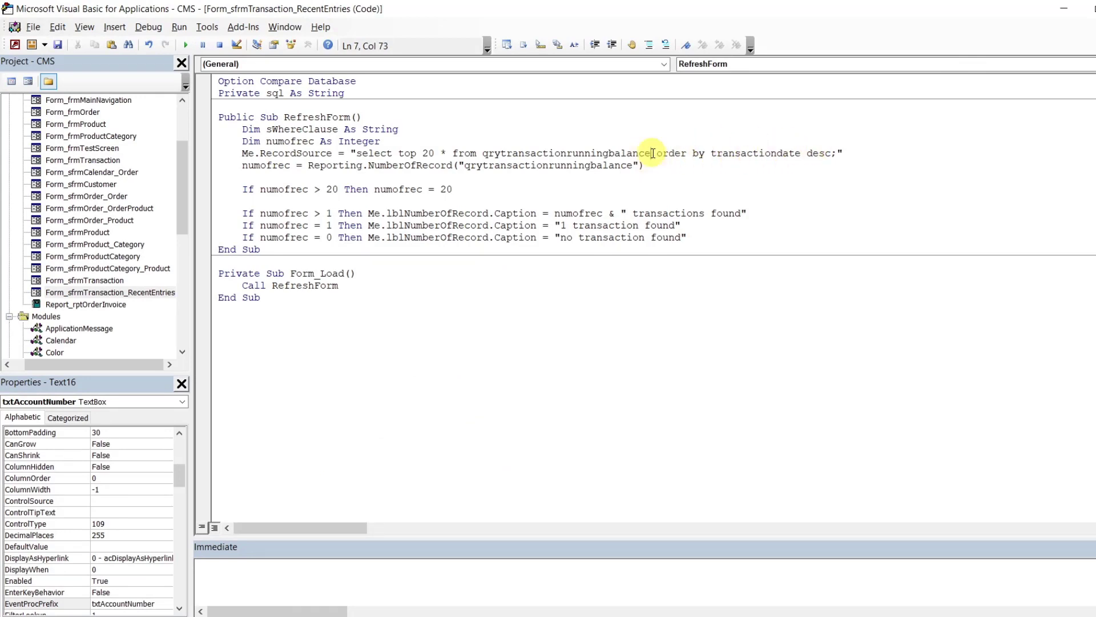
pyautogui.write('hw')
pyautogui.press('BackSpace')
pyautogui.press('BackSpace')
pyautogui.write('where account ')
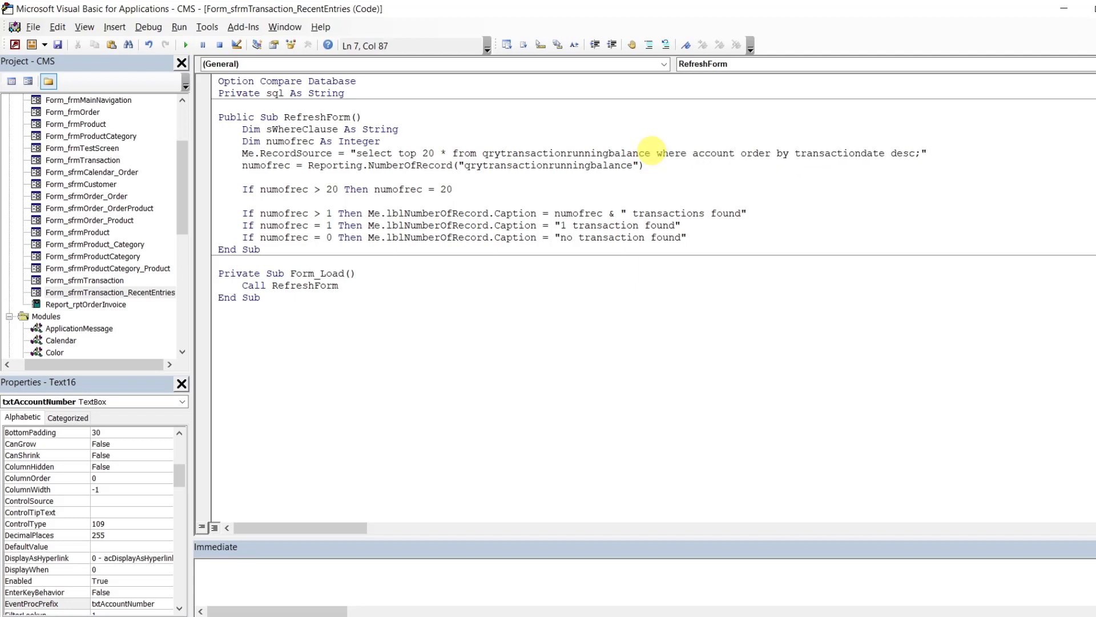
pyautogui.write('number')
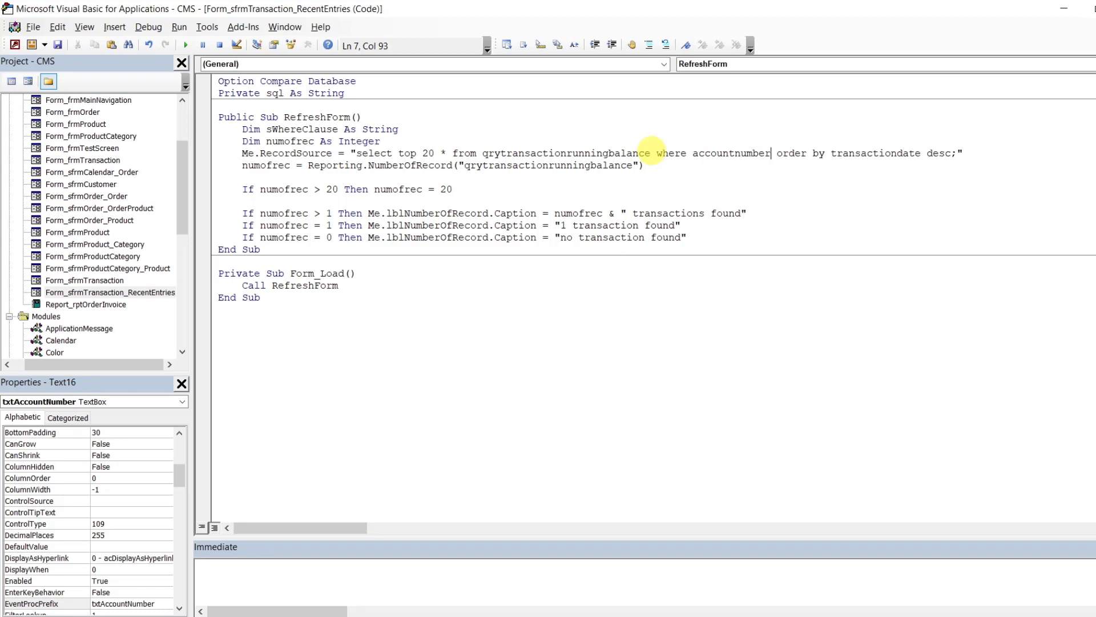
pyautogui.write('=')
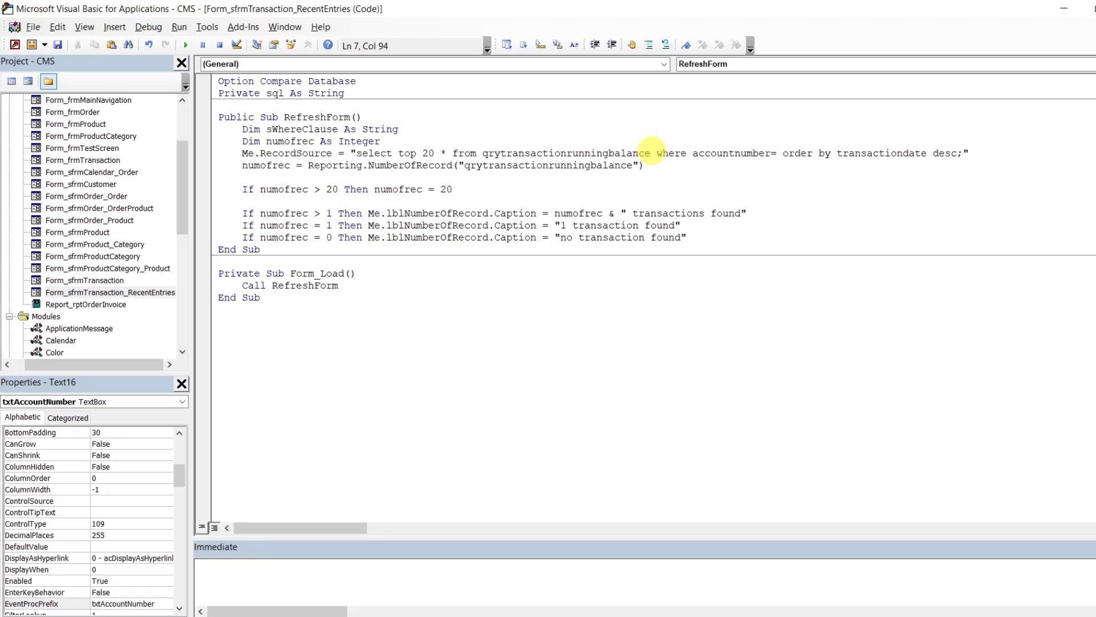
pyautogui.write('\'"')
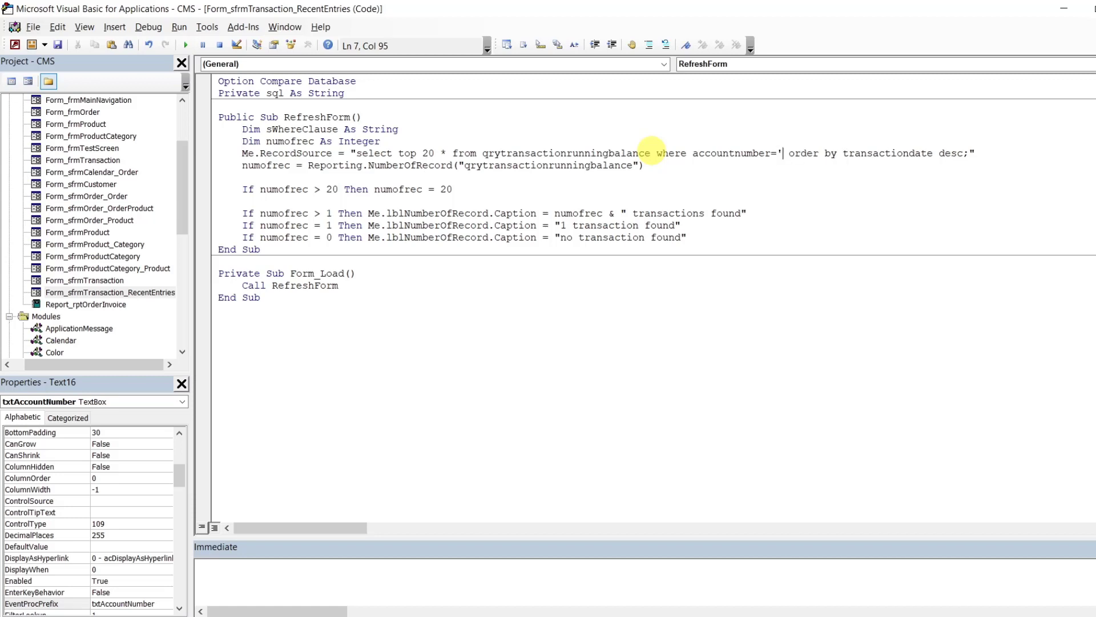
pyautogui.write(' & me.t')
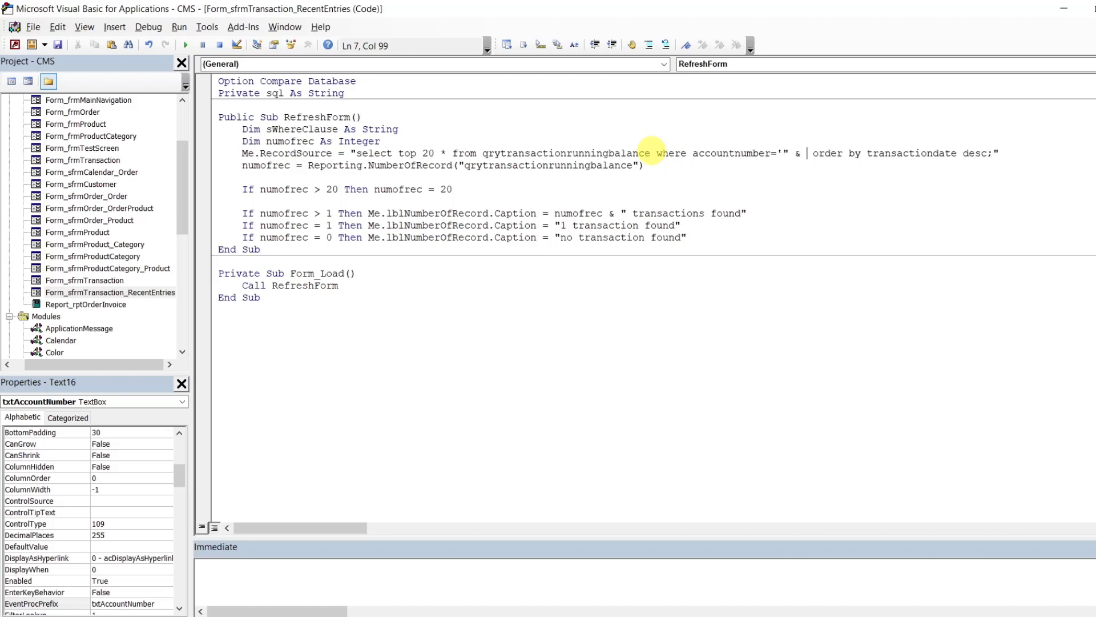
pyautogui.write('xtA')
pyautogui.press('Tab')
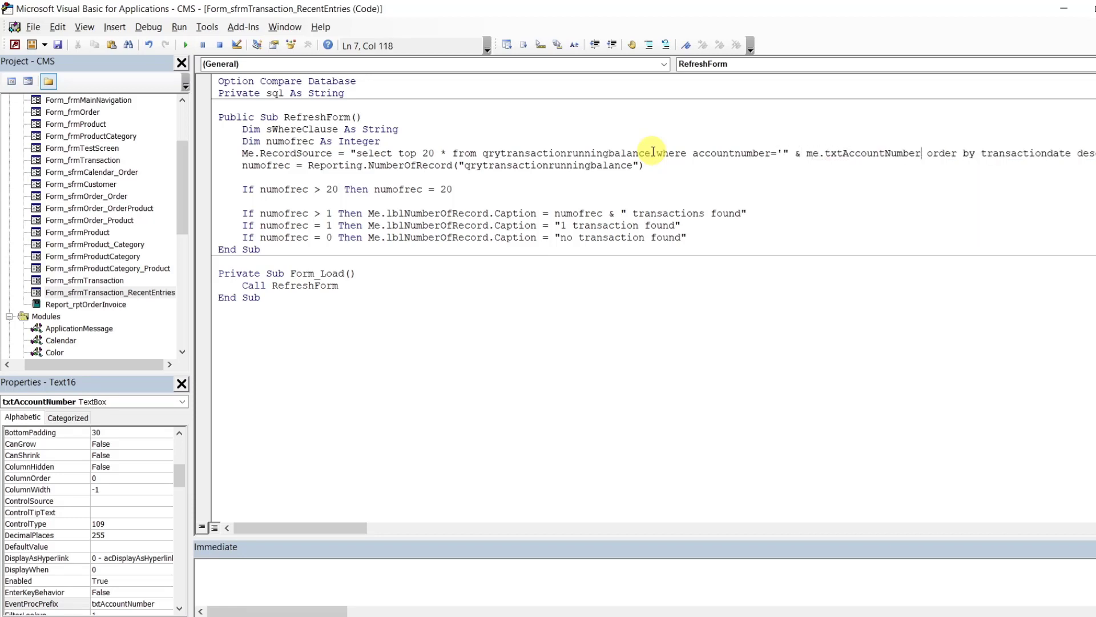
pyautogui.write('& "\'')
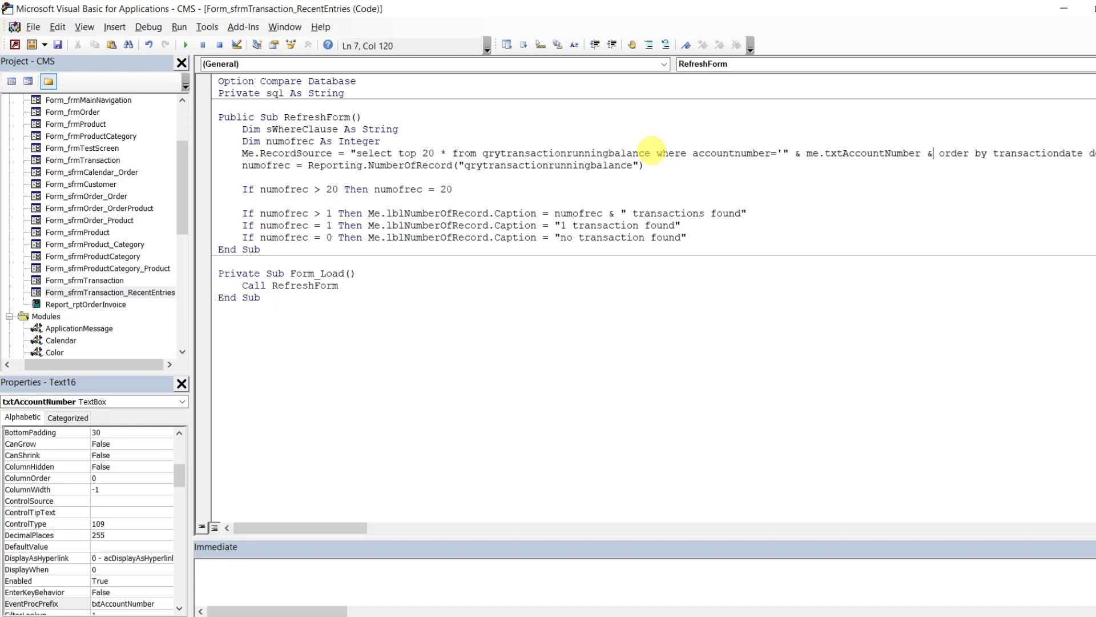
pyautogui.click(623, 189)
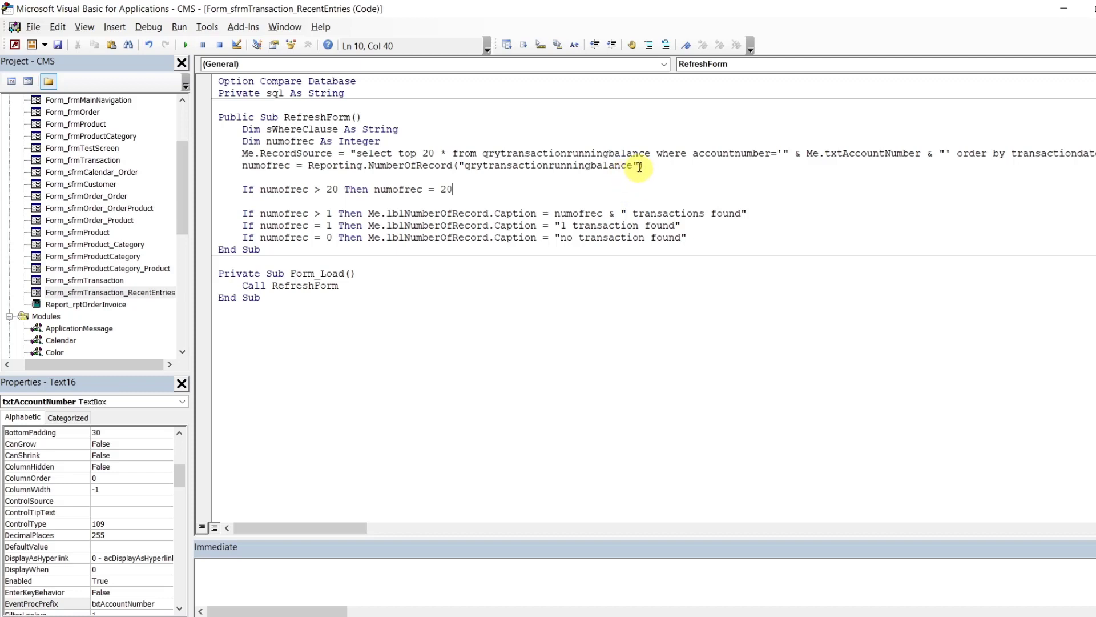
# - Add the same accountnumber where clause from the RecordSource line as the second argument of the Reporting.NumberOfRecord call
pyautogui.click(639, 166)
pyautogui.write(',""')
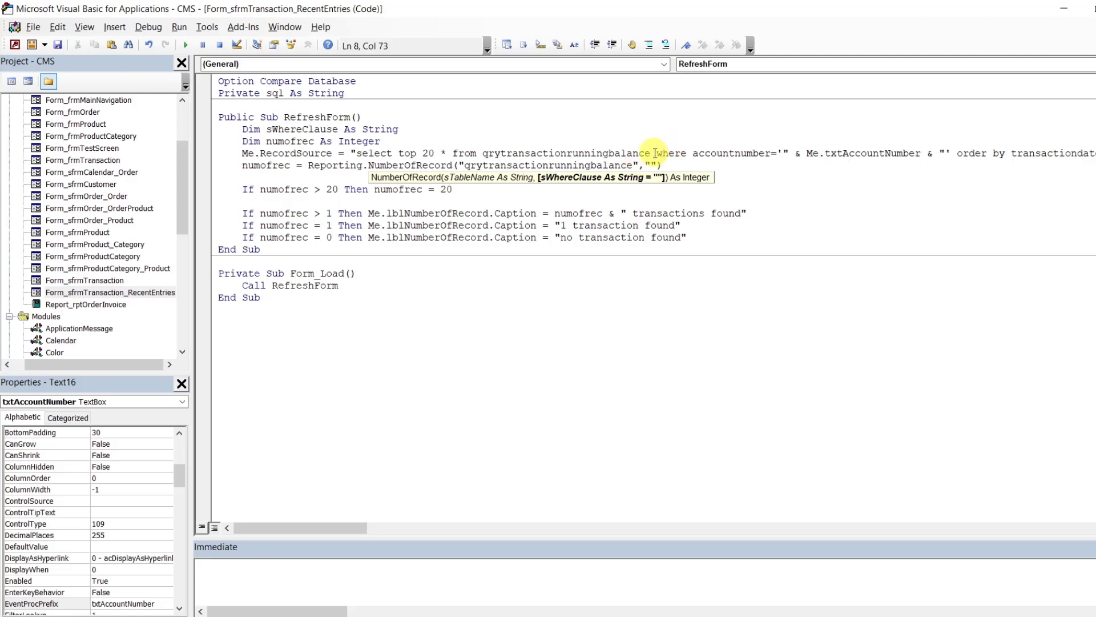
pyautogui.click(658, 153)
pyautogui.moveTo(659, 153); pyautogui.dragTo(953, 151)
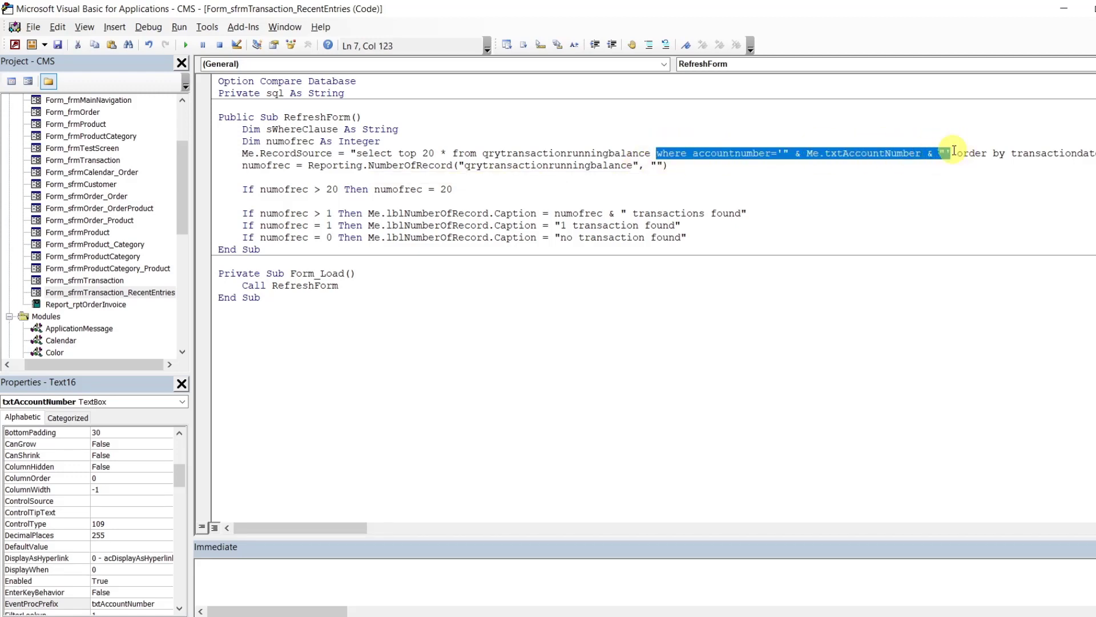
pyautogui.click(656, 165)
pyautogui.write('where accountnumber=\'" & Me.txtAccountNumber & "\'')
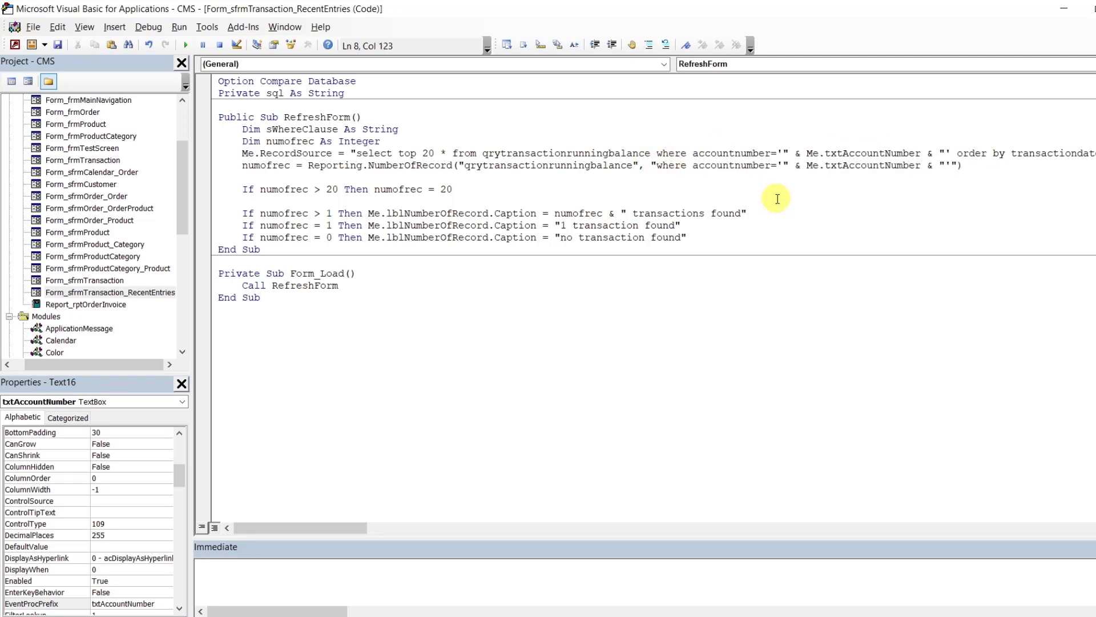
pyautogui.click(858, 228)
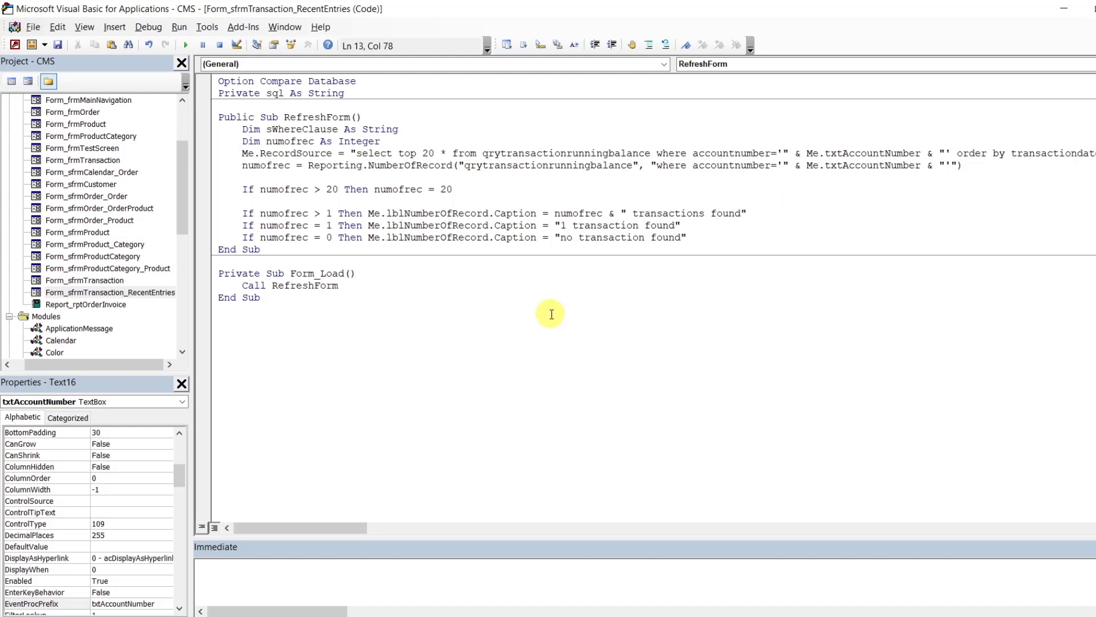
# - In Form_Load, set Me.txtAccountNumber to an empty string before the RefreshForm call
pyautogui.click(364, 274)
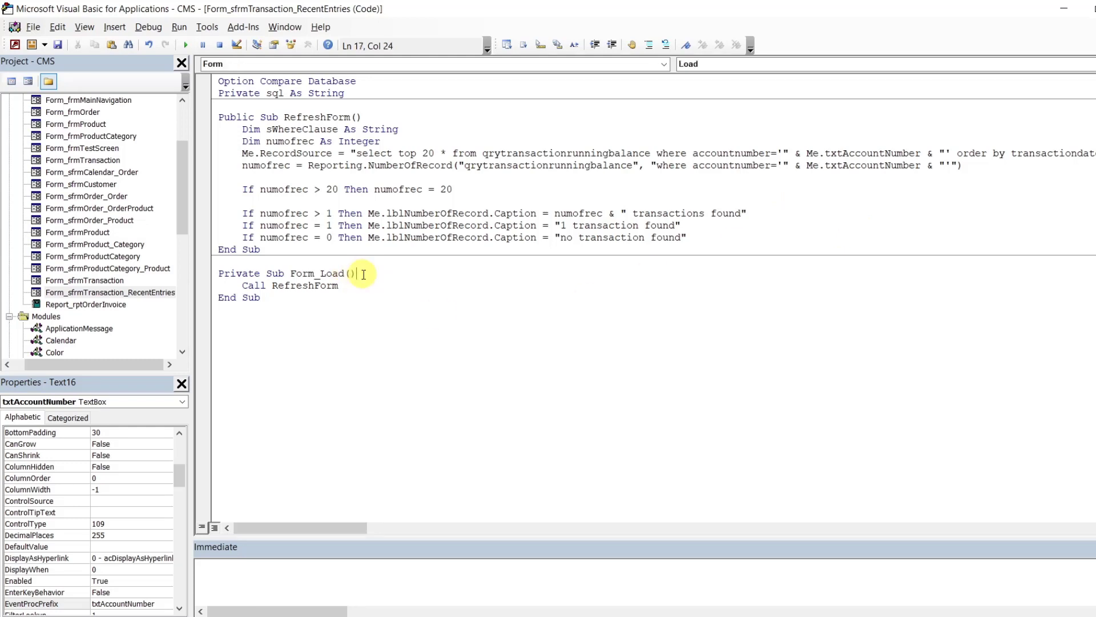
pyautogui.press('Return')
pyautogui.write('me.')
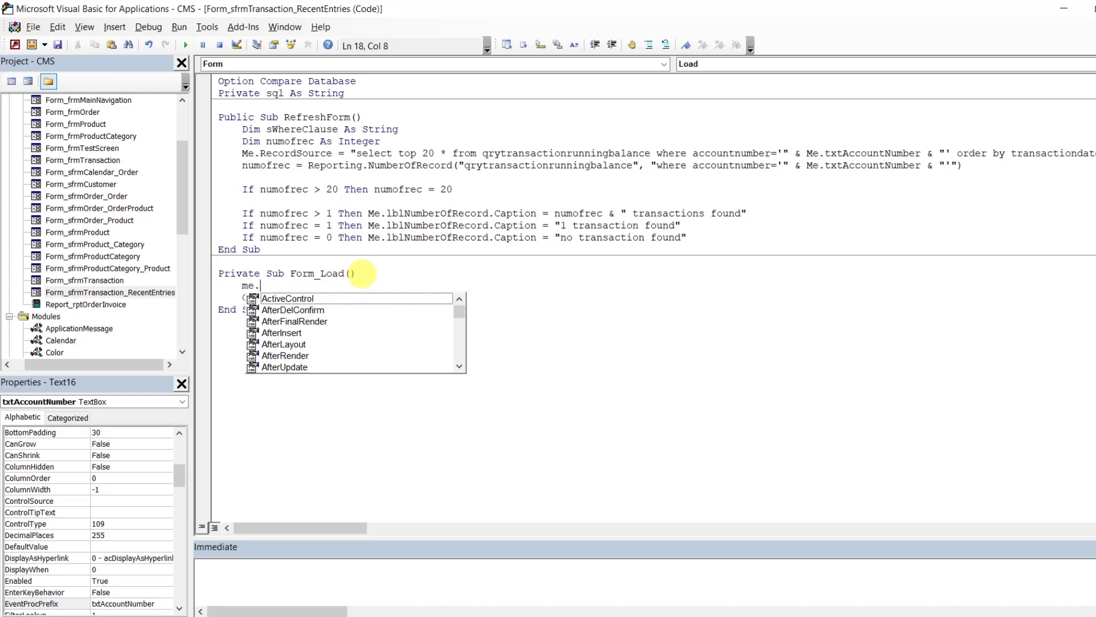
pyautogui.write('txt=""')
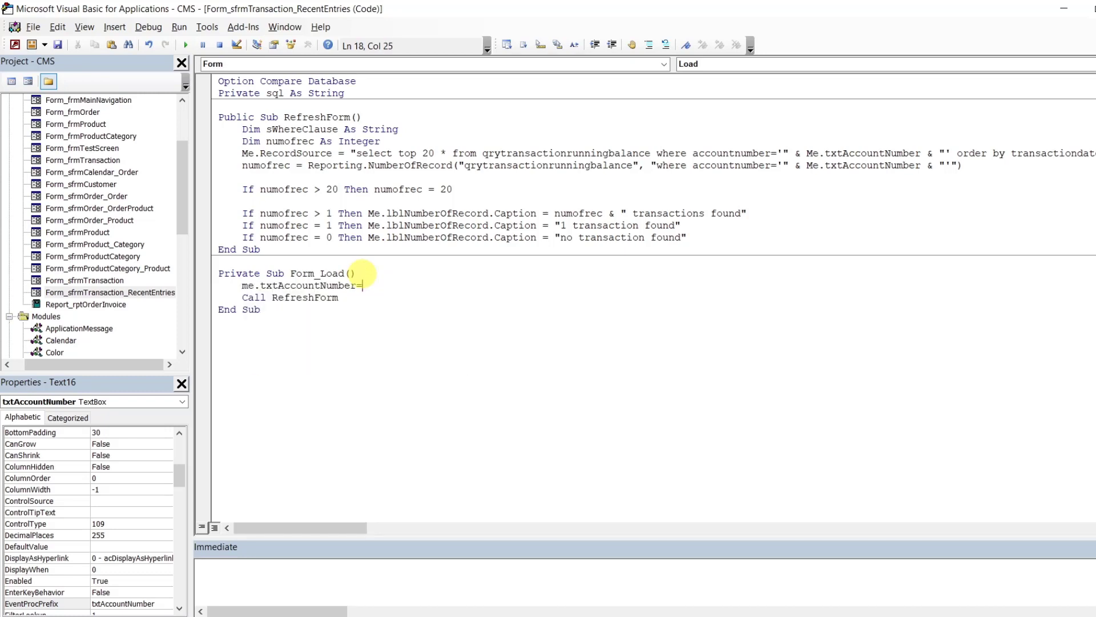
pyautogui.click(352, 303)
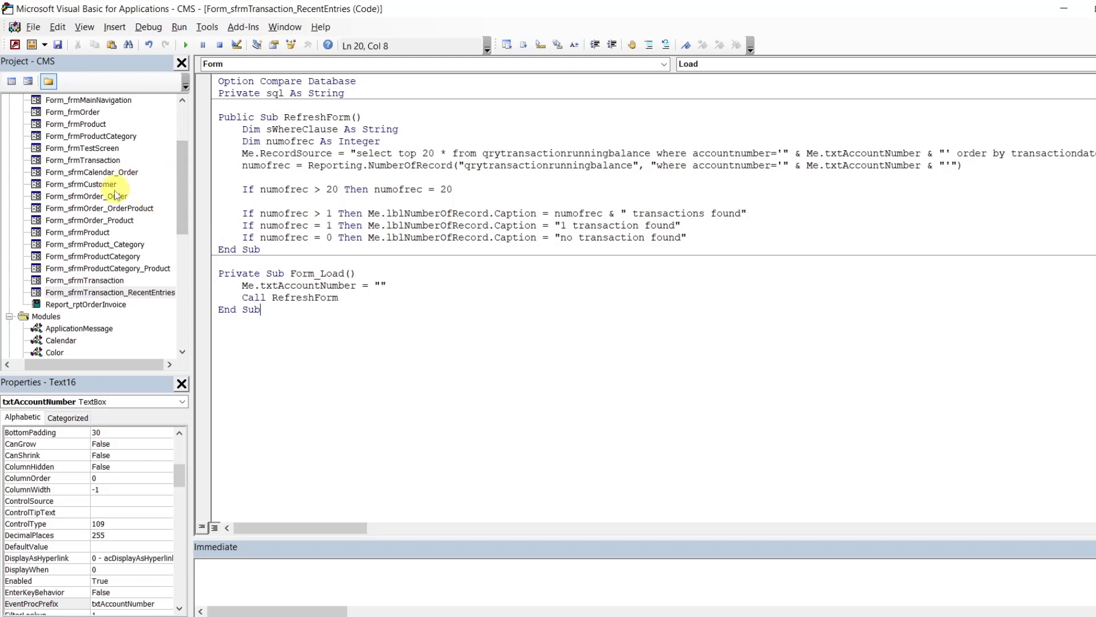
# - In frmTransaction's DisplayTransaction code, start an assignment to Me.sfrmTransaction_RecentEntries.Form.txtAccountNumber above the txtCustomerNumber line, reusing the subform reference from the RefreshForm call
pyautogui.doubleClick(117, 160)
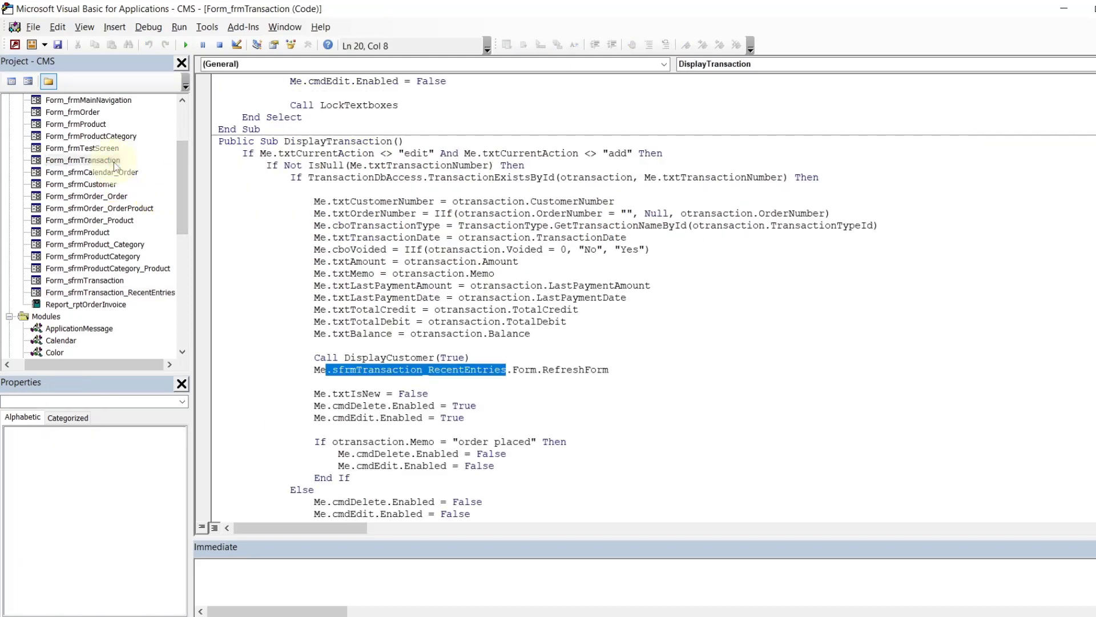
pyautogui.click(519, 357)
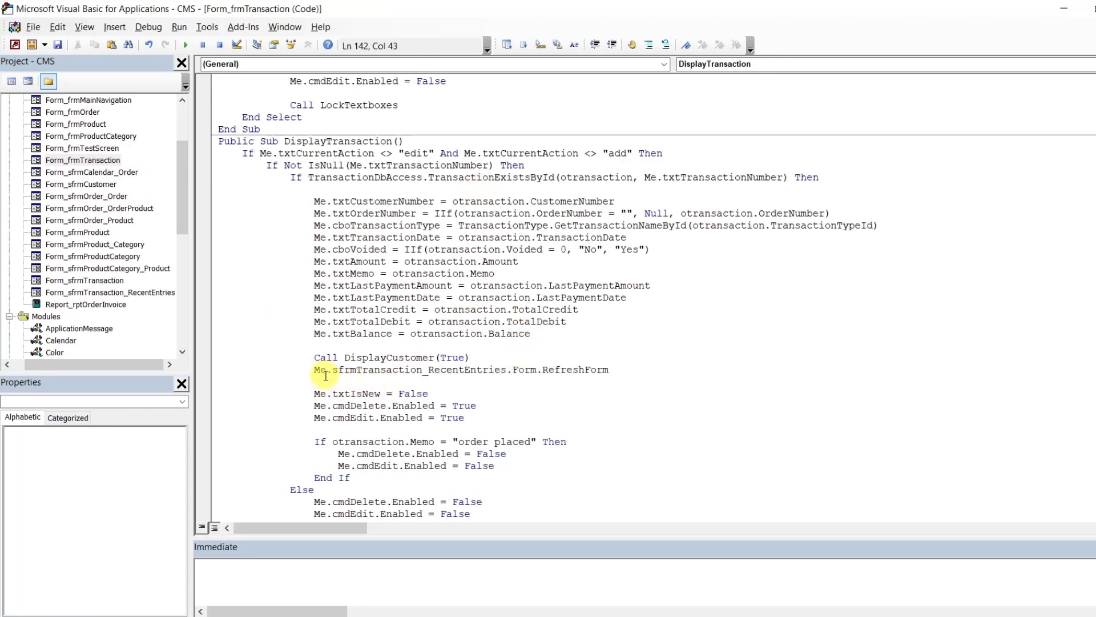
pyautogui.moveTo(314, 369); pyautogui.dragTo(537, 366)
pyautogui.hotkey('ctrl', 'c')
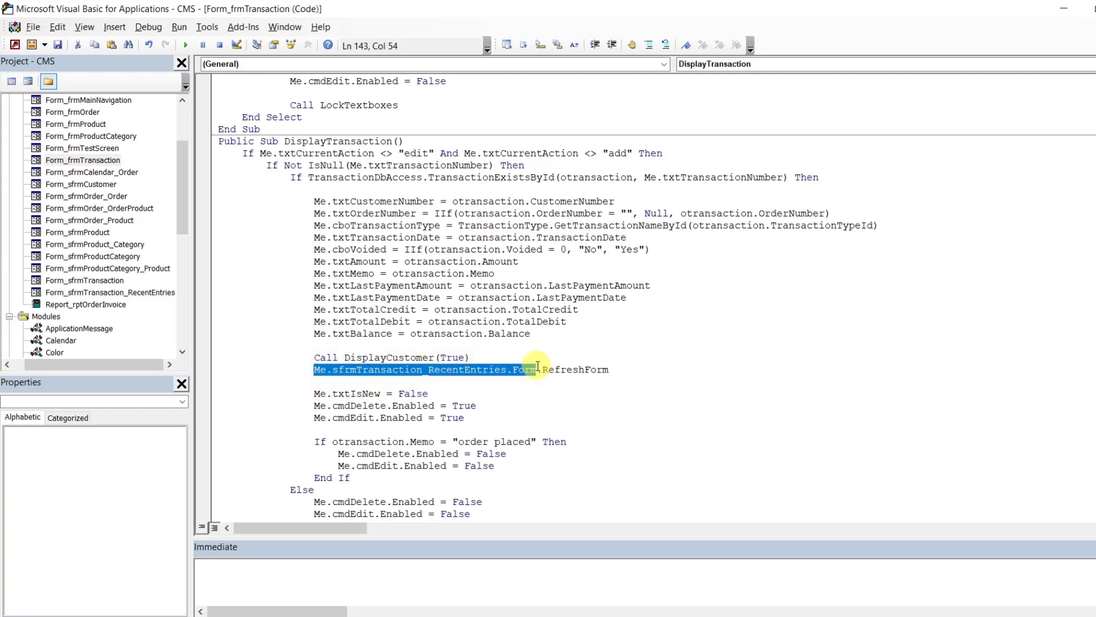
pyautogui.click(448, 188)
pyautogui.press('Tab')
pyautogui.press('Tab')
pyautogui.press('Tab')
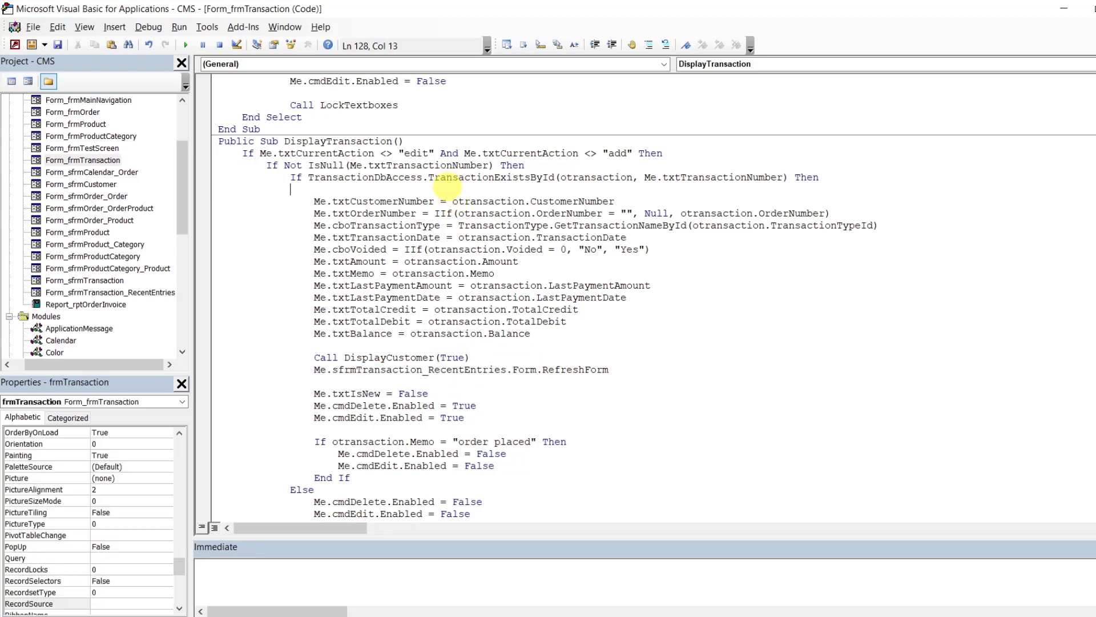
pyautogui.hotkey('ctrl', 'v')
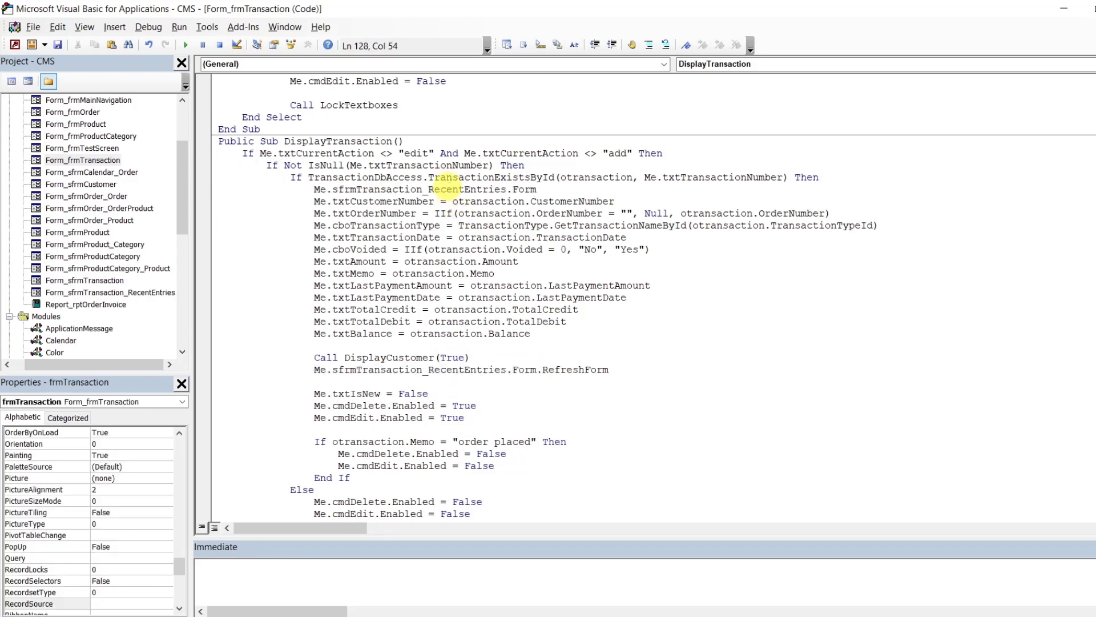
pyautogui.write('.txt')
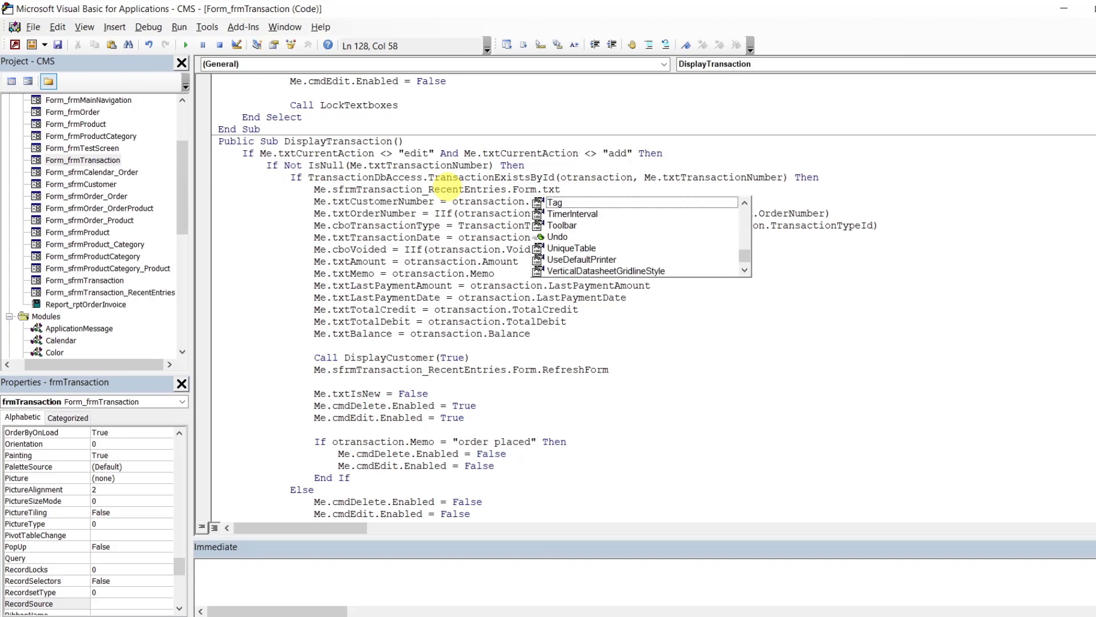
pyautogui.write('accountnumber=')
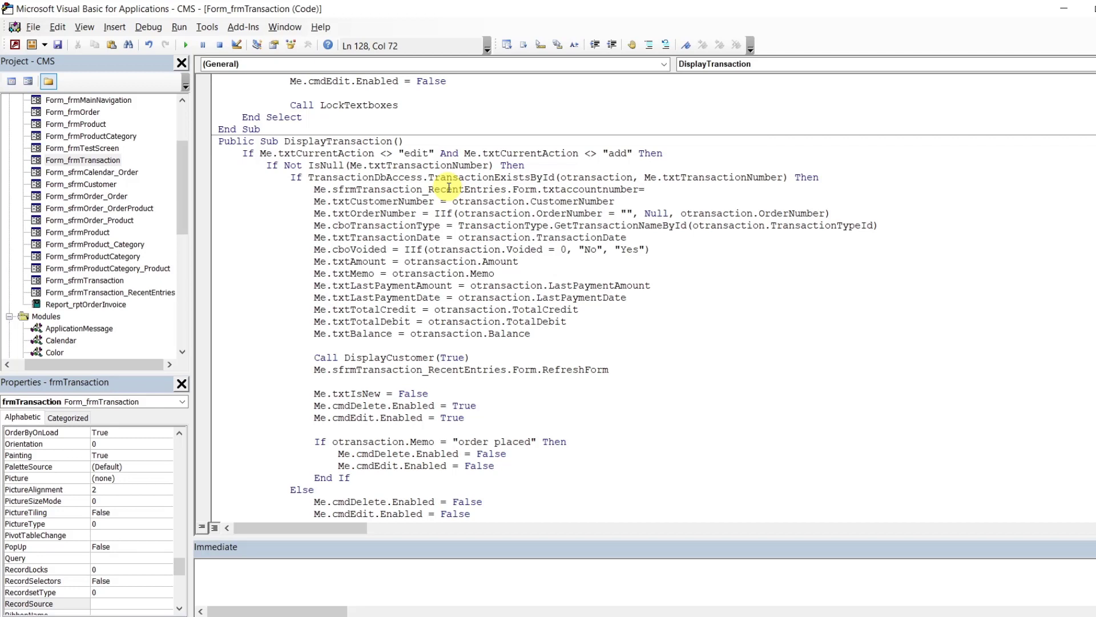
pyautogui.write('me.t')
pyautogui.write('ta')
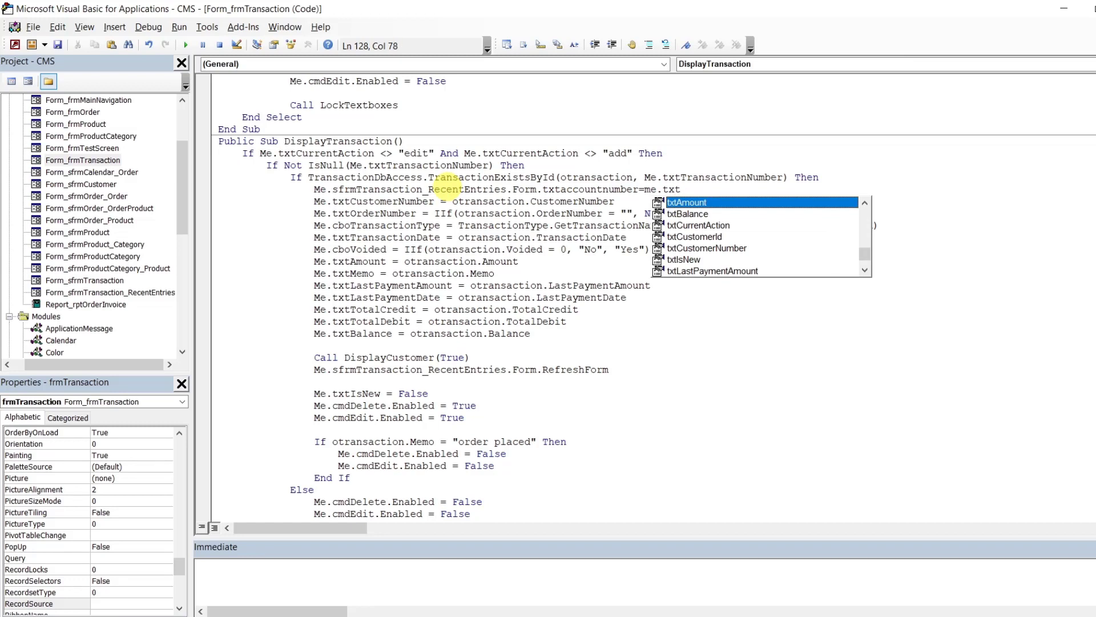
pyautogui.press('BackSpace')
pyautogui.press('BackSpace')
pyautogui.press('BackSpace')
pyautogui.press('BackSpace')
pyautogui.press('BackSpace')
pyautogui.press('BackSpace')
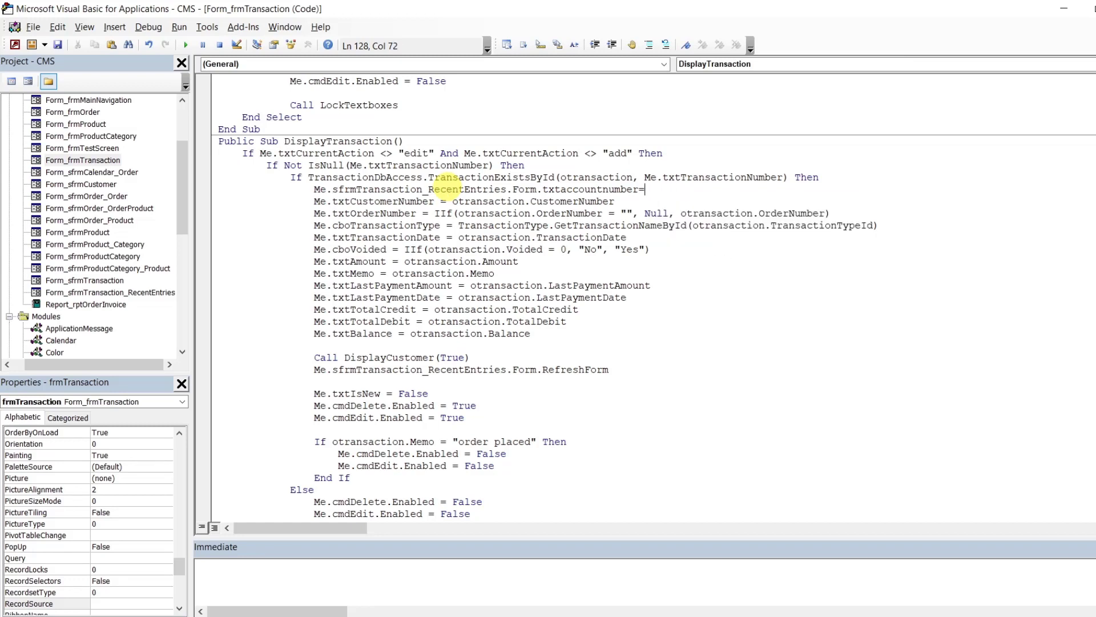
# - Assign otransaction.CustomerNumber as the value of the subform's txtAccountNumber in DisplayTransaction
pyautogui.write('otransaction.ac')
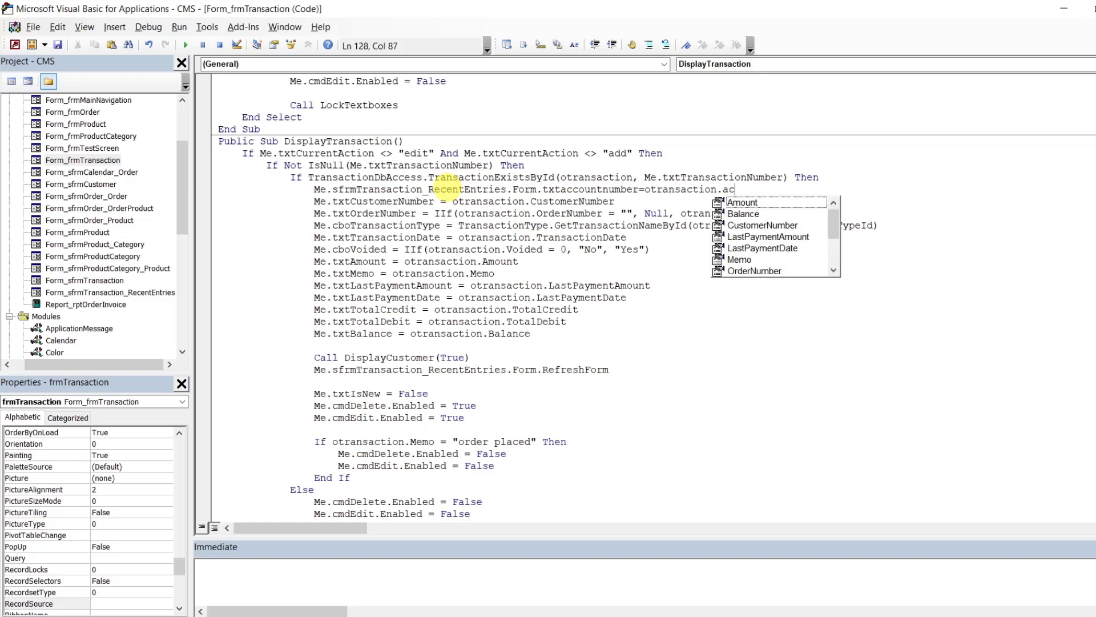
pyautogui.press('Right')
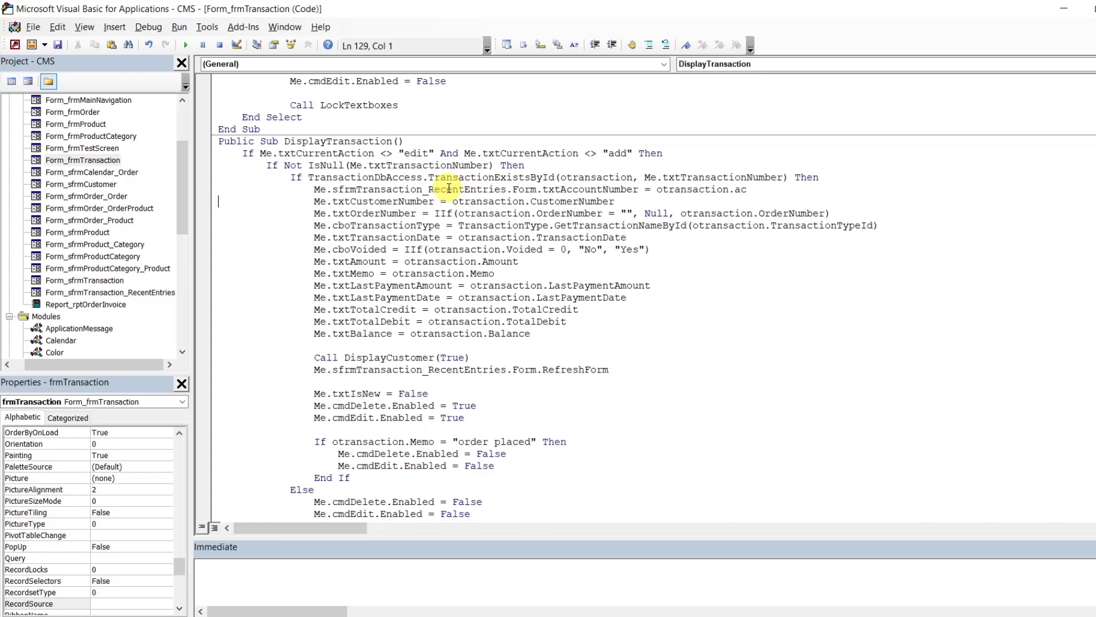
pyautogui.doubleClick(755, 192)
pyautogui.write('cus')
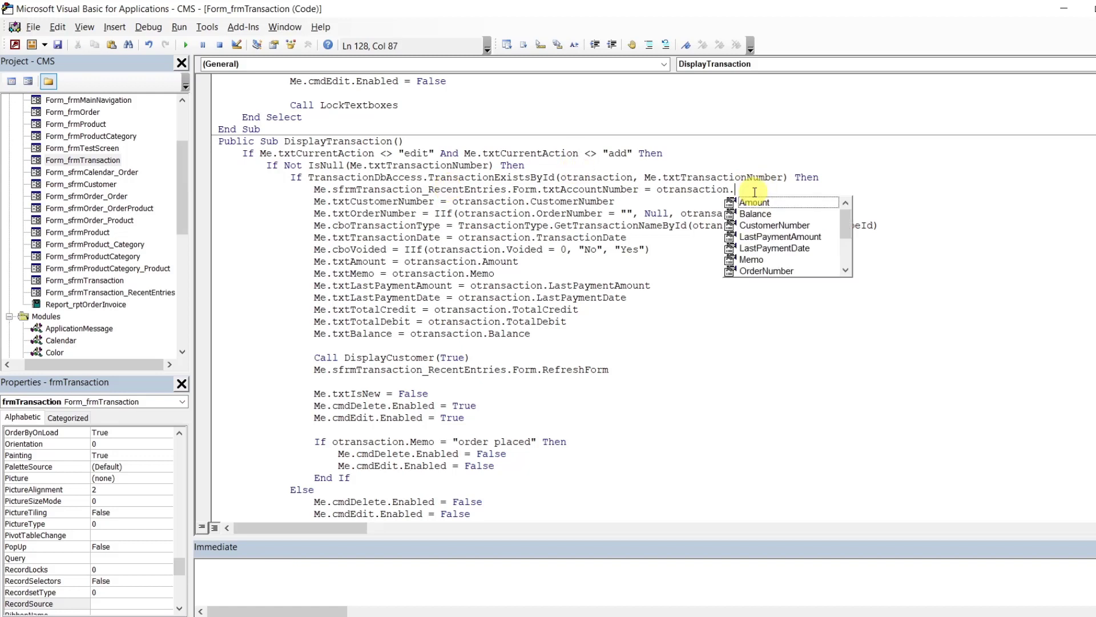
pyautogui.press('Tab')
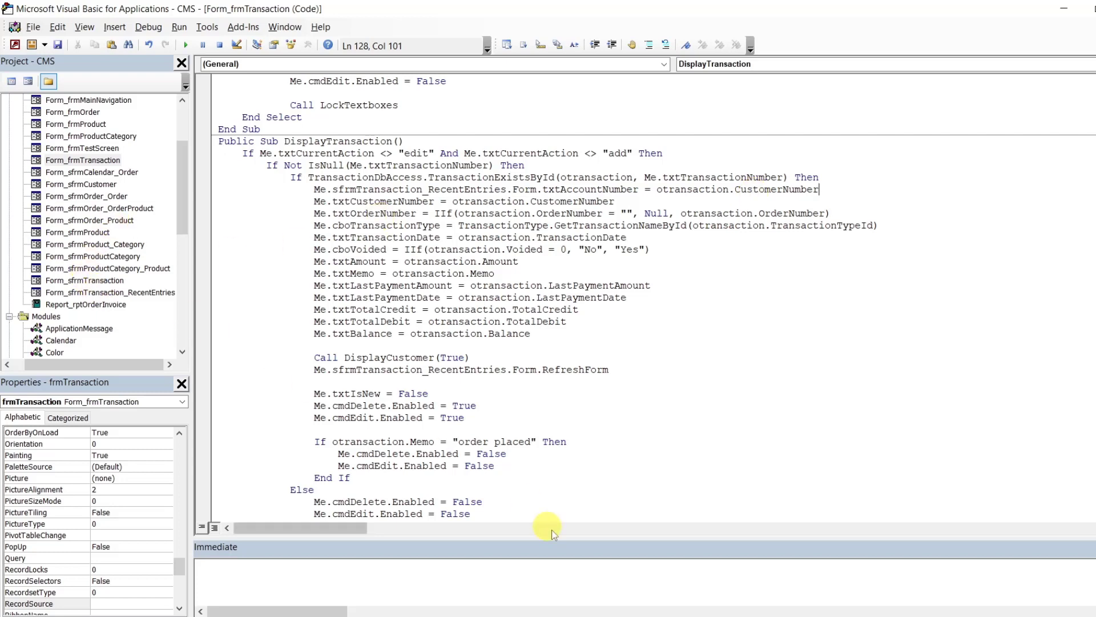
# - Rename the text box in the sfrmTransaction_RecentEntries form header to txtCustomerNumber and open the subform's code
pyautogui.click(605, 534)
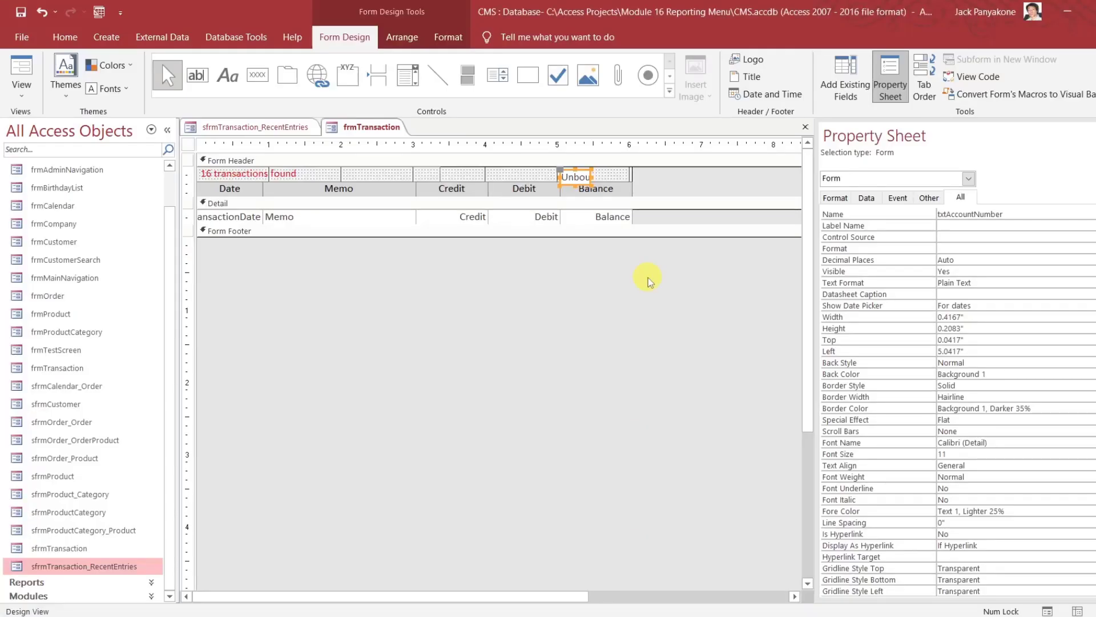
pyautogui.click(977, 213)
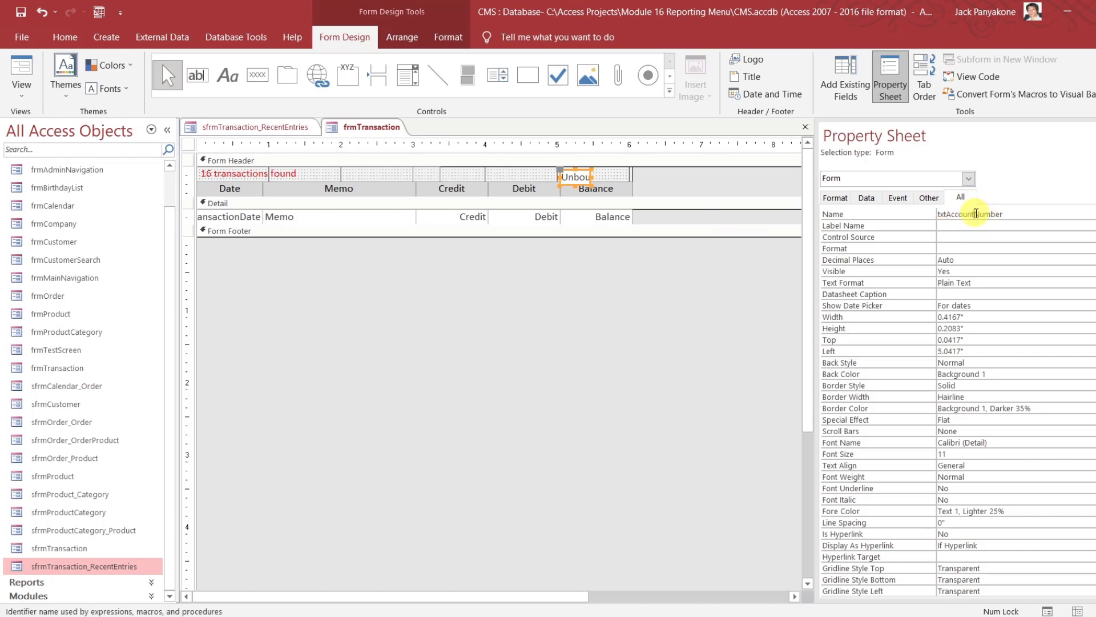
pyautogui.press('BackSpace')
pyautogui.press('BackSpace')
pyautogui.press('BackSpace')
pyautogui.press('BackSpace')
pyautogui.press('BackSpace')
pyautogui.press('BackSpace')
pyautogui.press('BackSpace')
pyautogui.write('Customer')
pyautogui.press('Return')
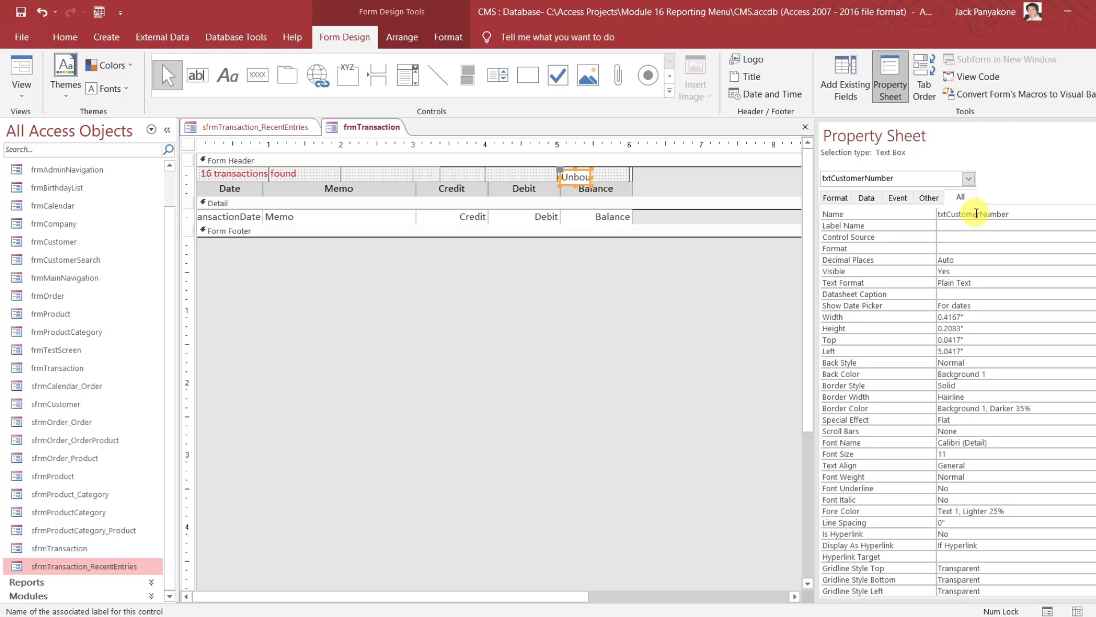
pyautogui.click(978, 81)
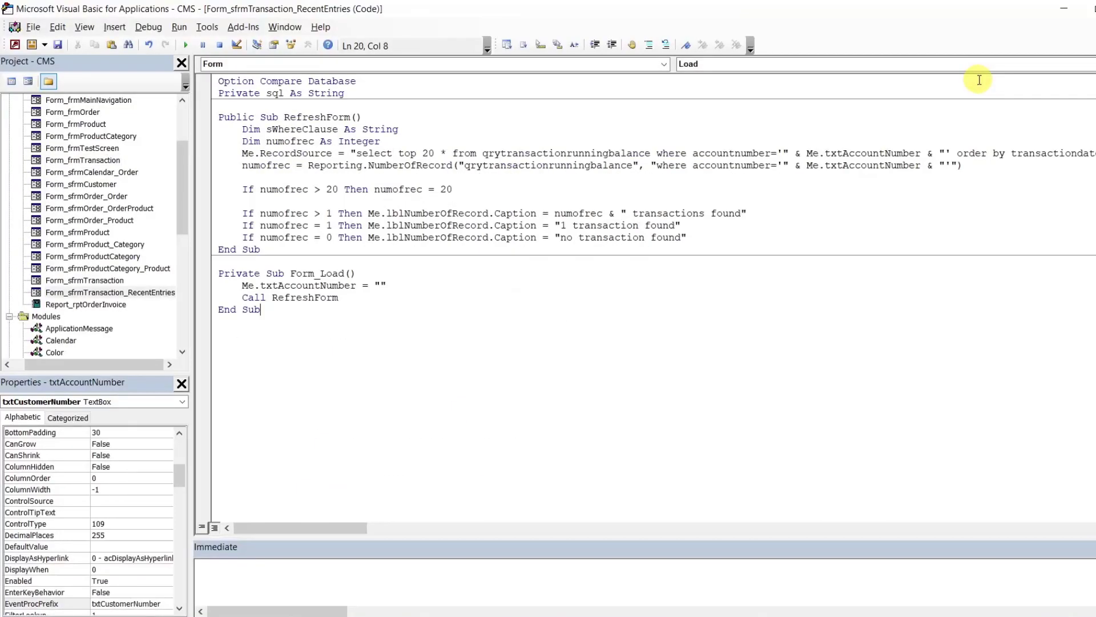
# - In the subform's Form_Load, replace the txtAccountNumber reference with Me.txtCustomerNumber
pyautogui.doubleClick(323, 285)
pyautogui.press('BackSpace')
pyautogui.press('BackSpace')
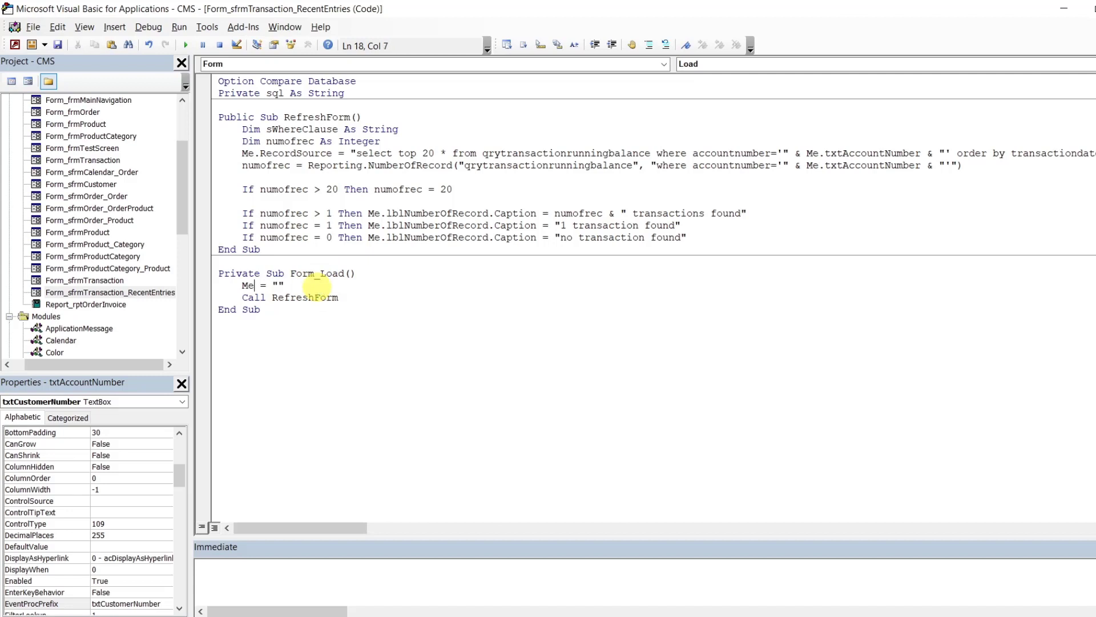
pyautogui.write('.txtc')
pyautogui.press('Tab')
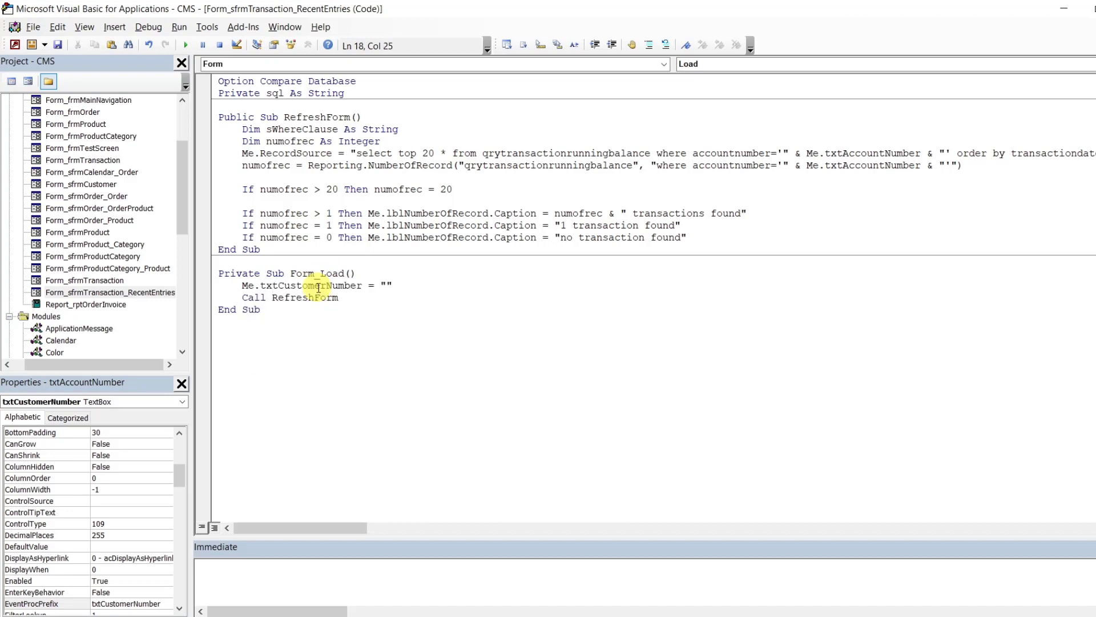
# - In RefreshForm's RecordSource query, replace the accountnumber field in the where clause with CustomerNumber
pyautogui.doubleClick(319, 286)
pyautogui.hotkey('ctrl', 'c')
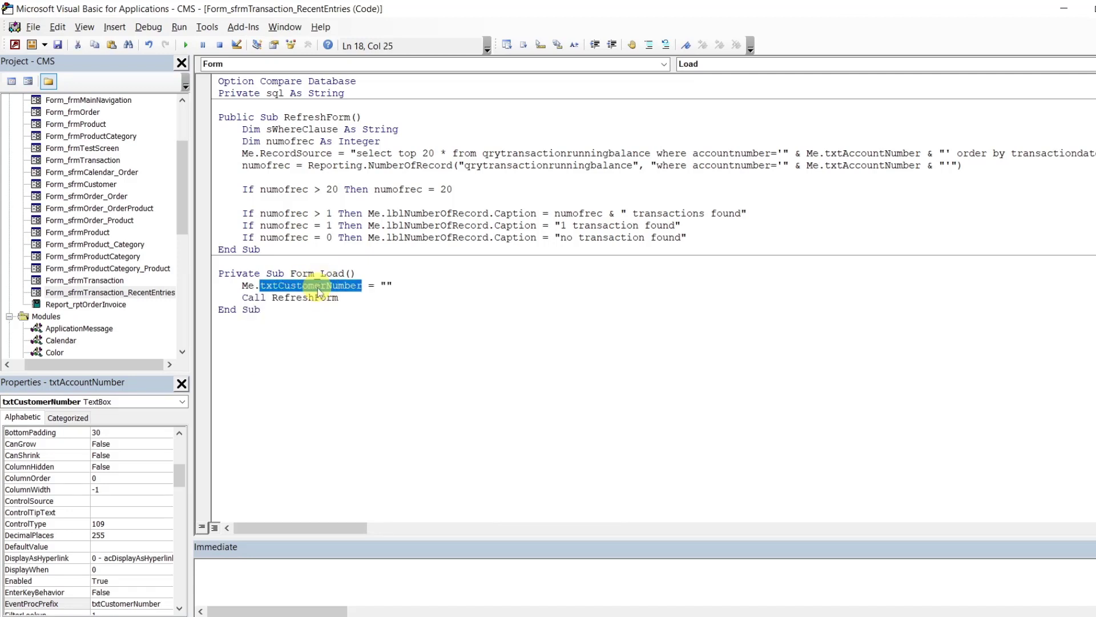
pyautogui.doubleClick(748, 155)
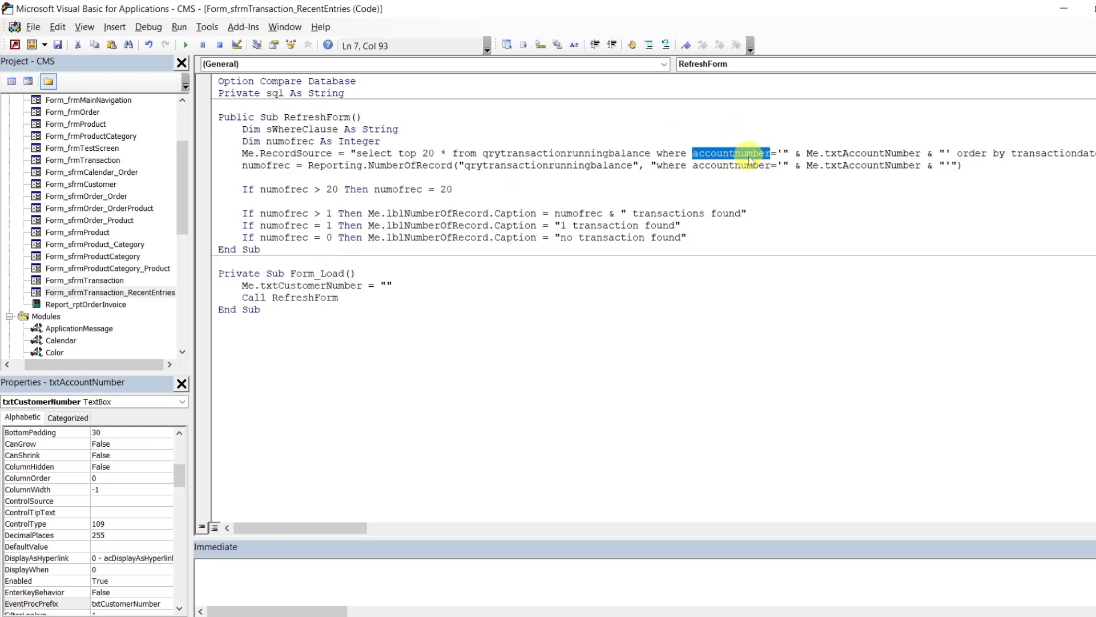
pyautogui.hotkey('ctrl', 'v')
pyautogui.doubleClick(734, 165)
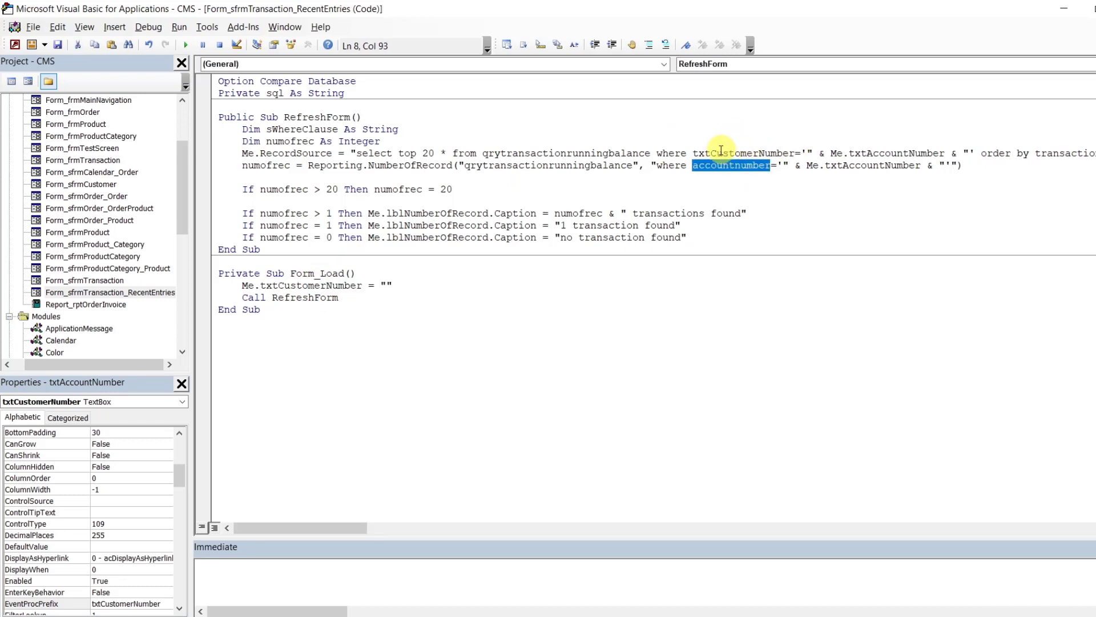
pyautogui.click(710, 154)
pyautogui.press('BackSpace')
pyautogui.press('BackSpace')
pyautogui.press('BackSpace')
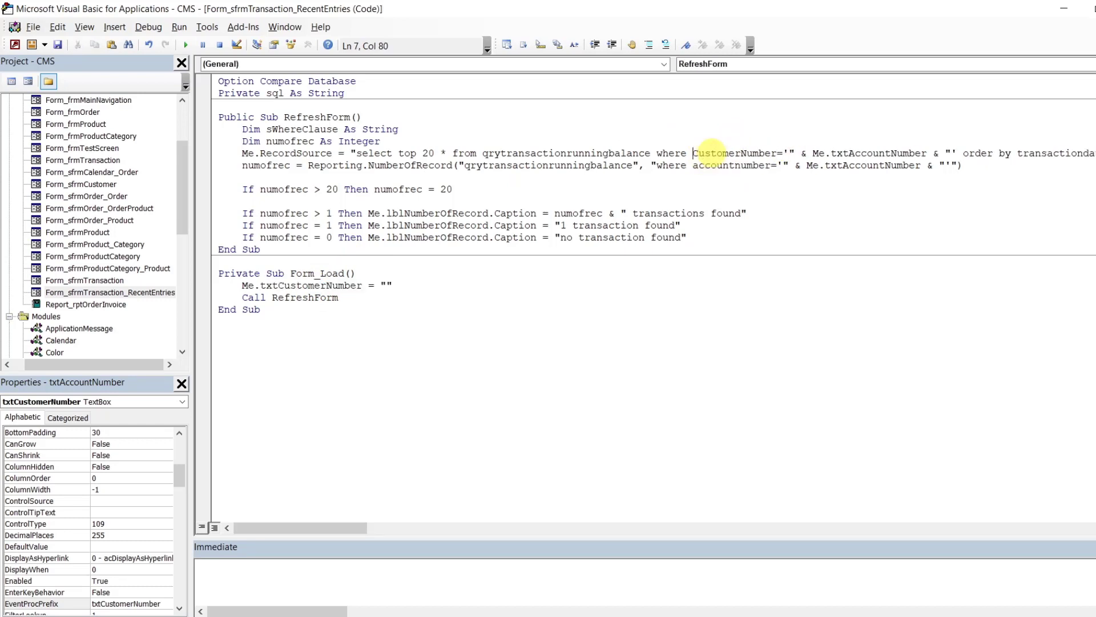
# - In the Reporting.NumberOfRecord call, replace accountnumber in the where condition with CustomerNumber
pyautogui.doubleClick(735, 166)
pyautogui.hotkey('ctrl', 'v')
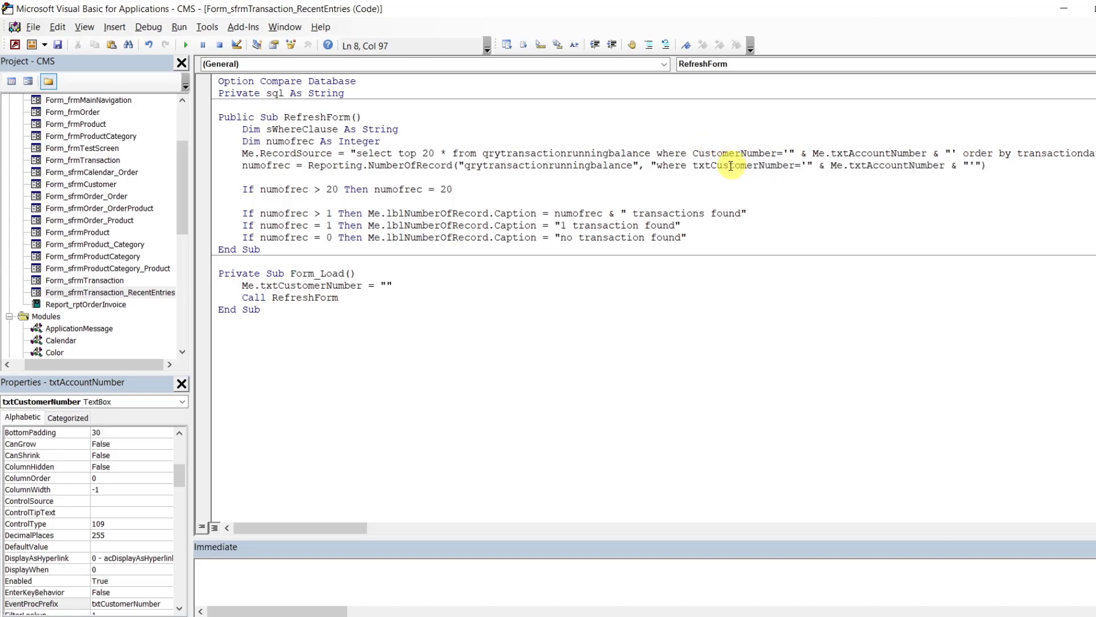
pyautogui.click(711, 165)
pyautogui.press('BackSpace')
pyautogui.press('BackSpace')
pyautogui.press('BackSpace')
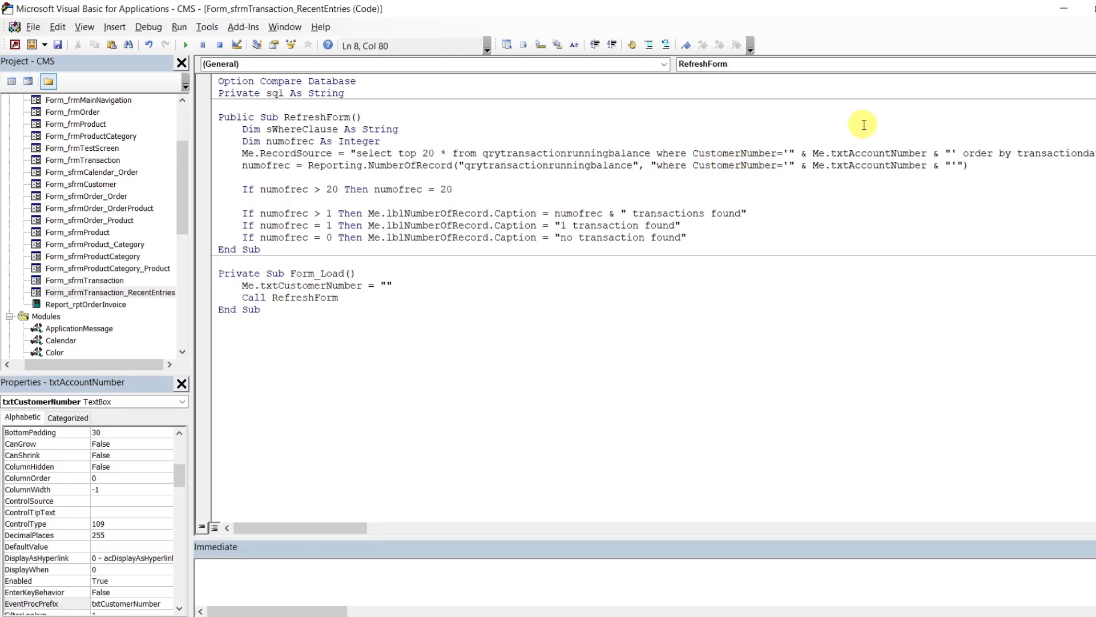
# - Replace both Me.txtAccountNumber references in RefreshForm with Me.txtCustomerNumber, and save frmTransaction and sfrmTransaction_RecentEntries
pyautogui.doubleClick(859, 153)
pyautogui.hotkey('ctrl', 'v')
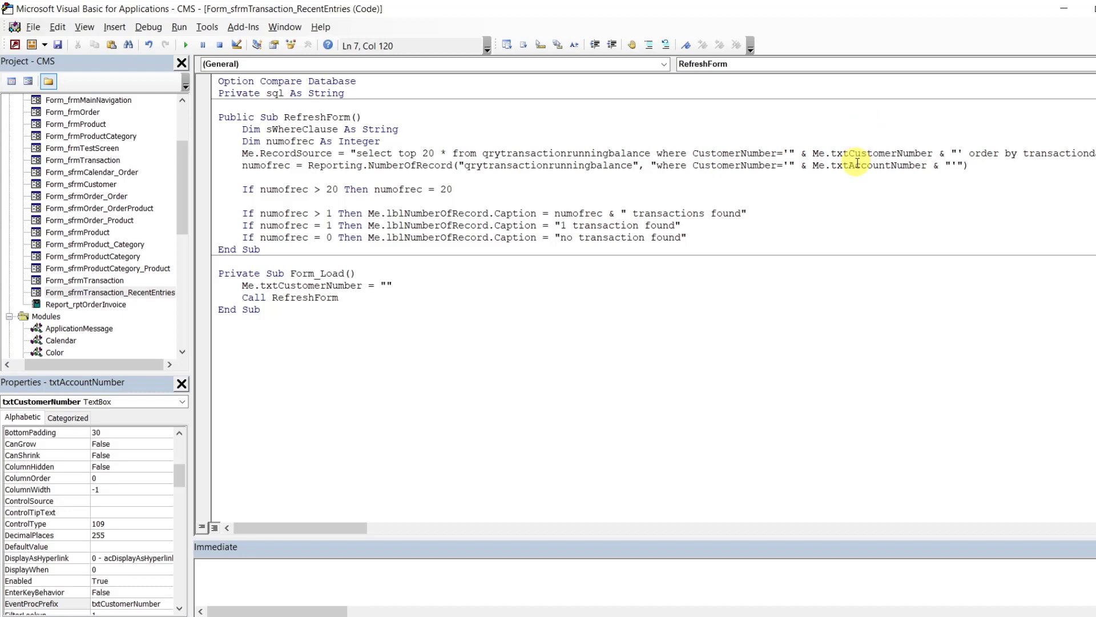
pyautogui.doubleClick(858, 165)
pyautogui.hotkey('ctrl', 'v')
pyautogui.click(855, 191)
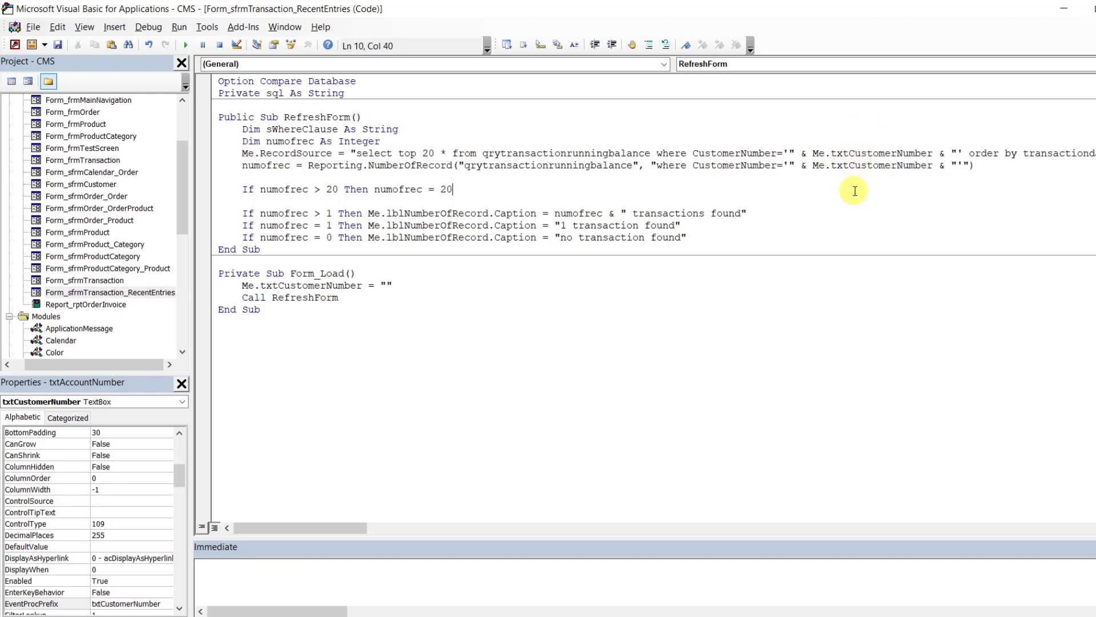
pyautogui.hotkey('ctrl', 's')
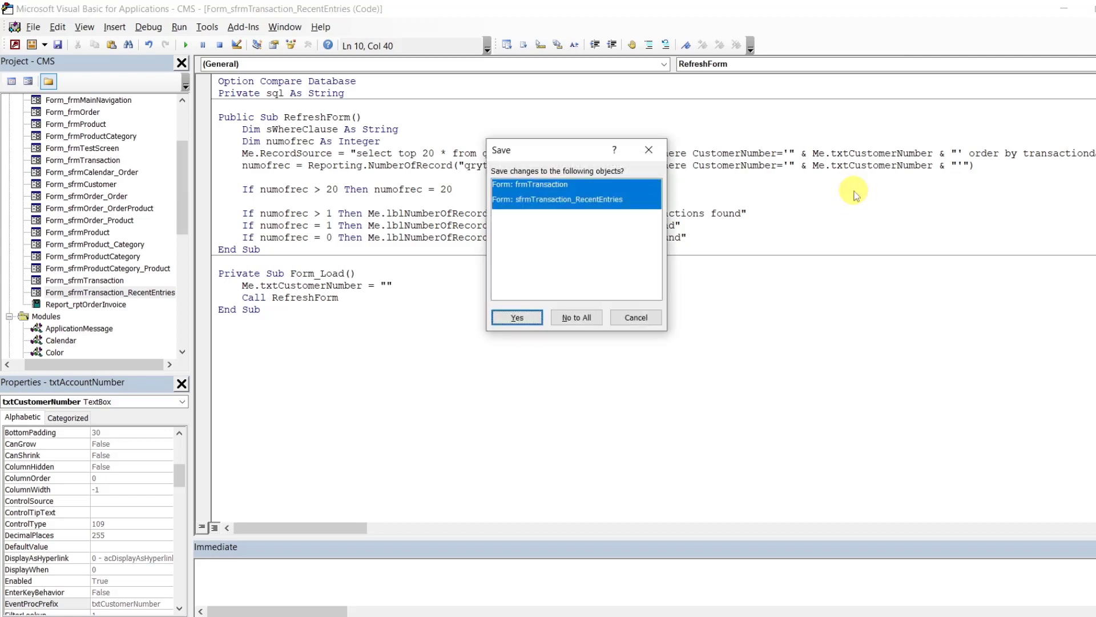
pyautogui.click(517, 317)
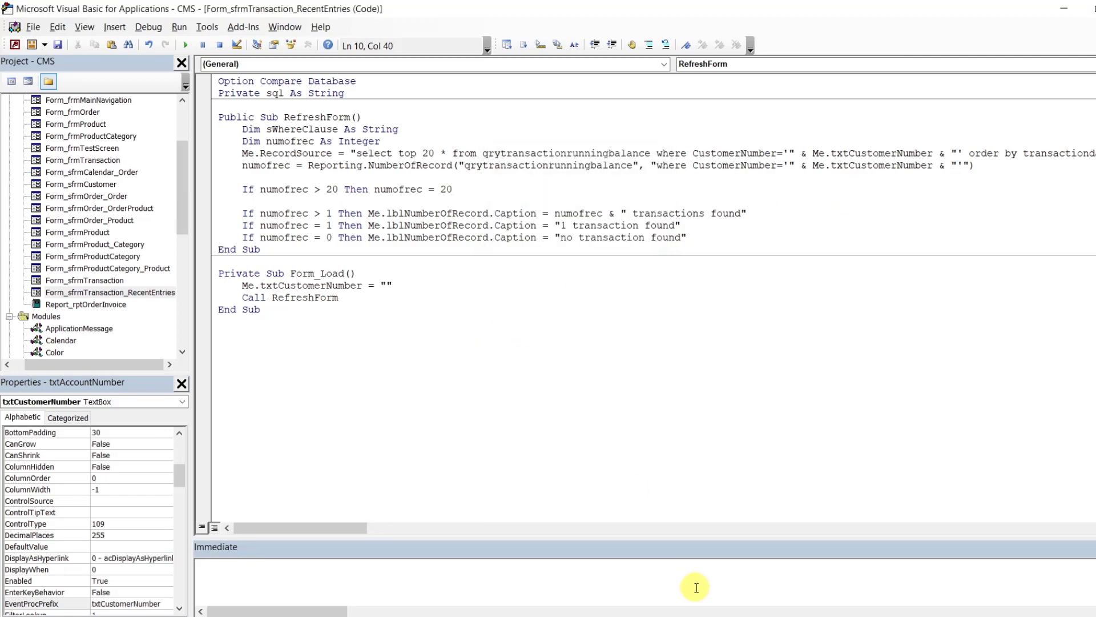
# - Switch to the Access database window and close the frmTransaction and sfrmTransaction_RecentEntries designs
pyautogui.moveTo(642, 613)
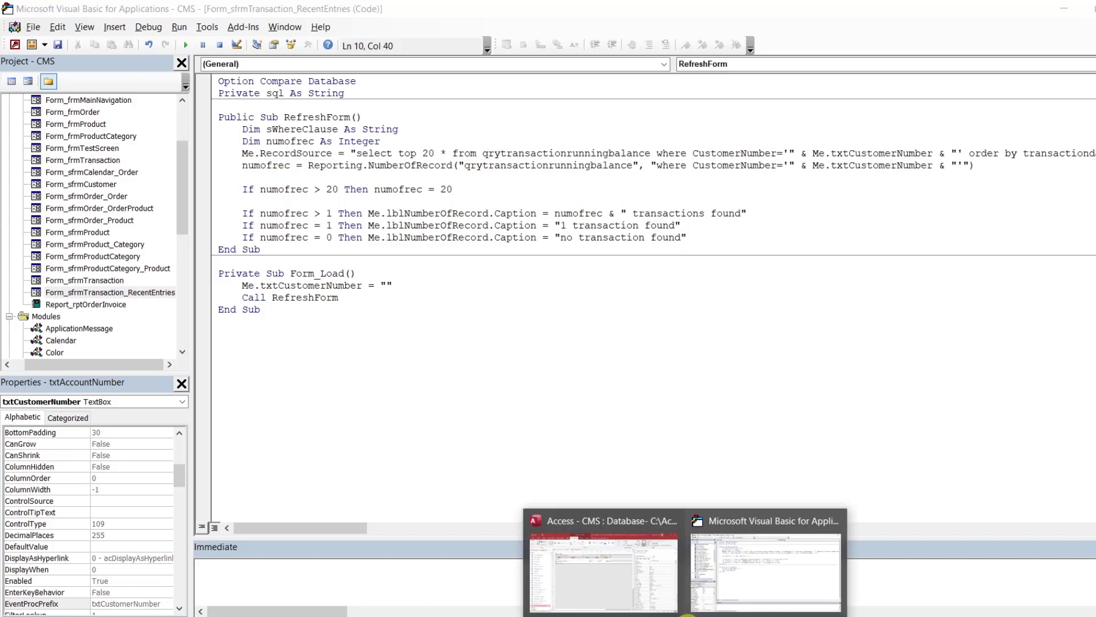
pyautogui.click(619, 588)
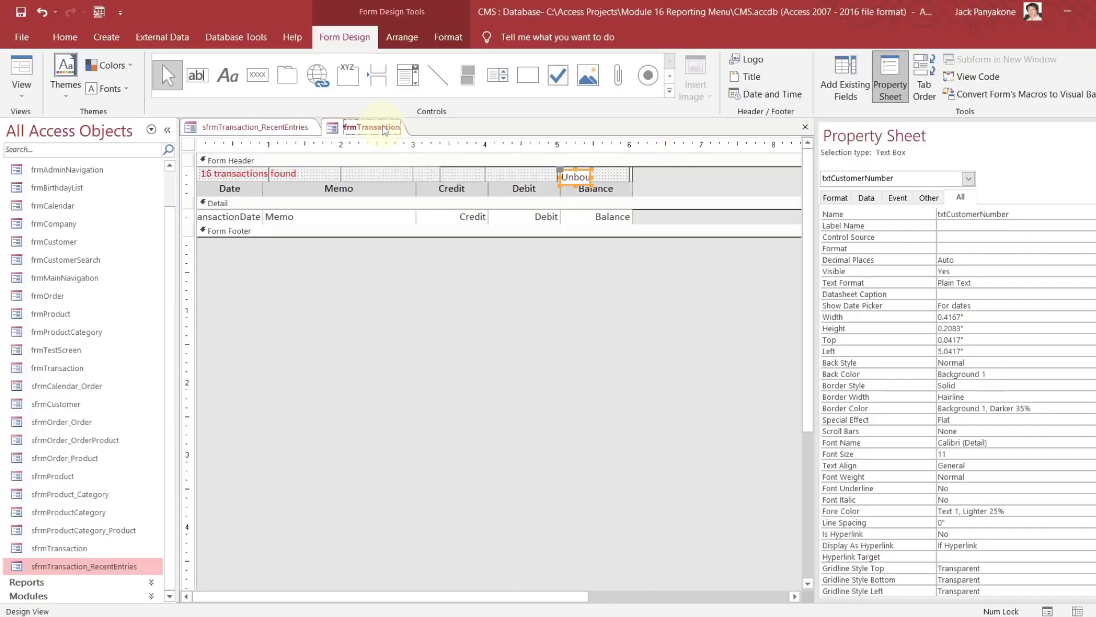
pyautogui.click(381, 127)
pyautogui.click(805, 126)
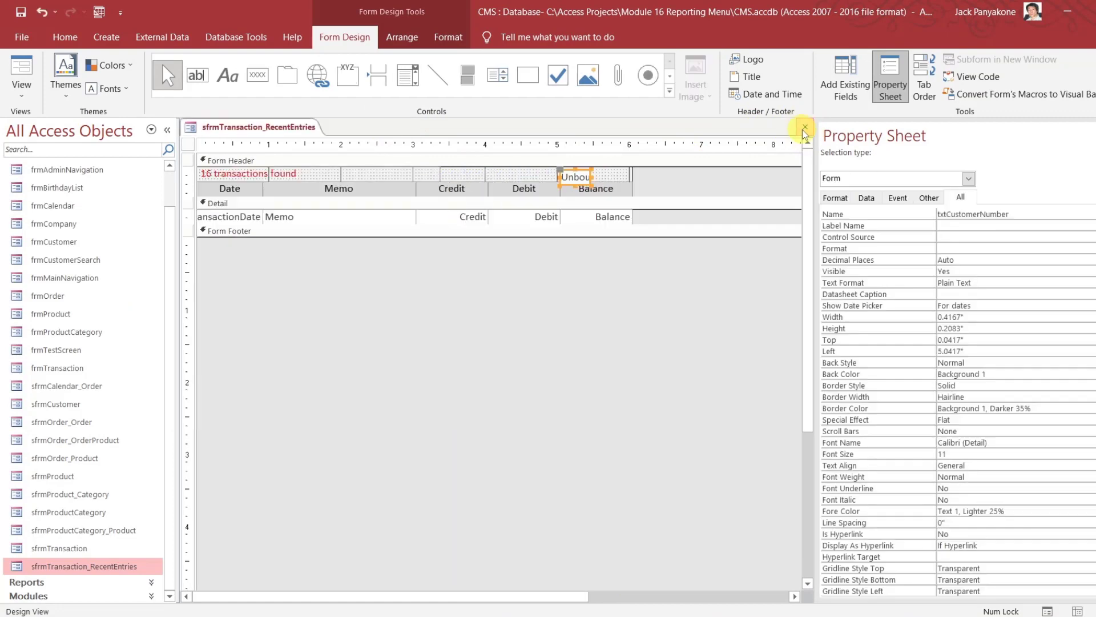
pyautogui.click(804, 127)
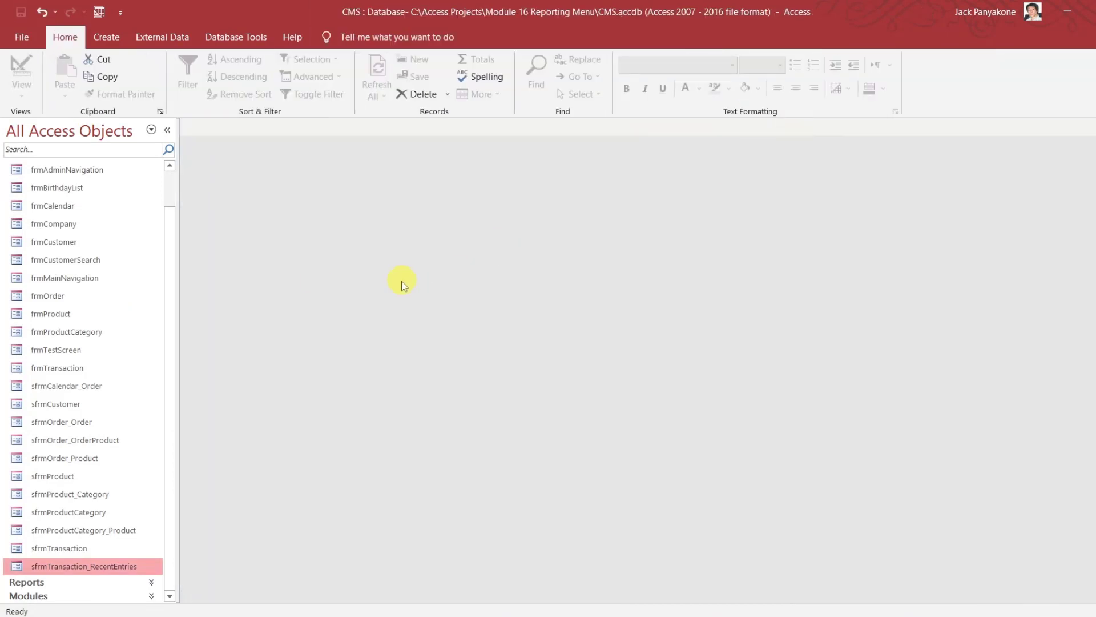
# - Open frmMainNavigation, try to display a listed transaction in the Admin section, and debug the run-time error
pyautogui.doubleClick(77, 277)
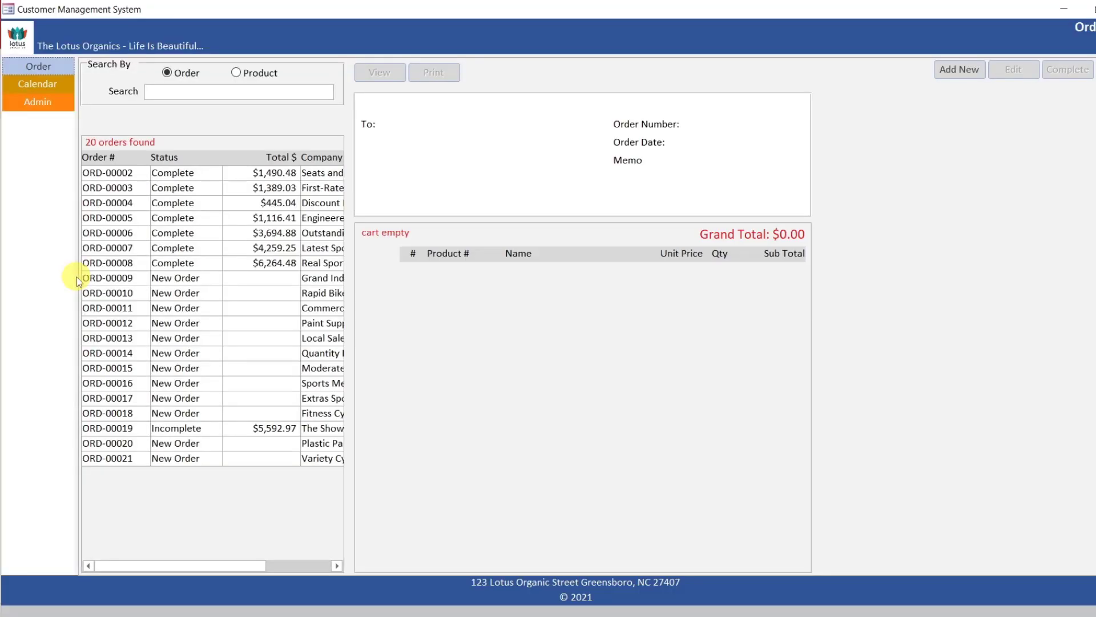
pyautogui.click(40, 103)
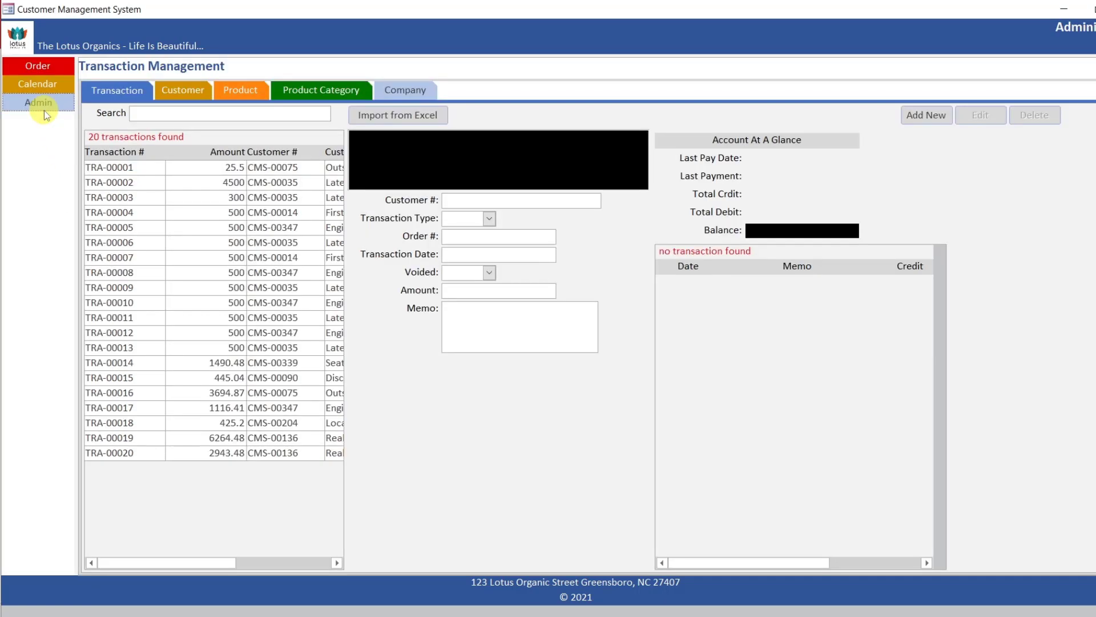
pyautogui.click(233, 452)
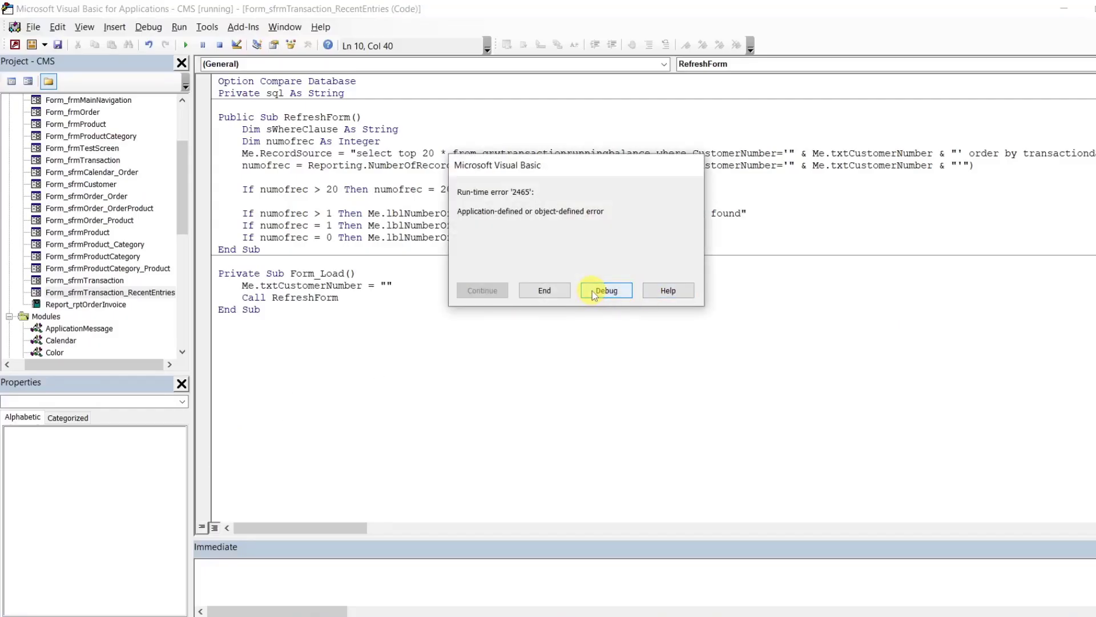
pyautogui.click(594, 290)
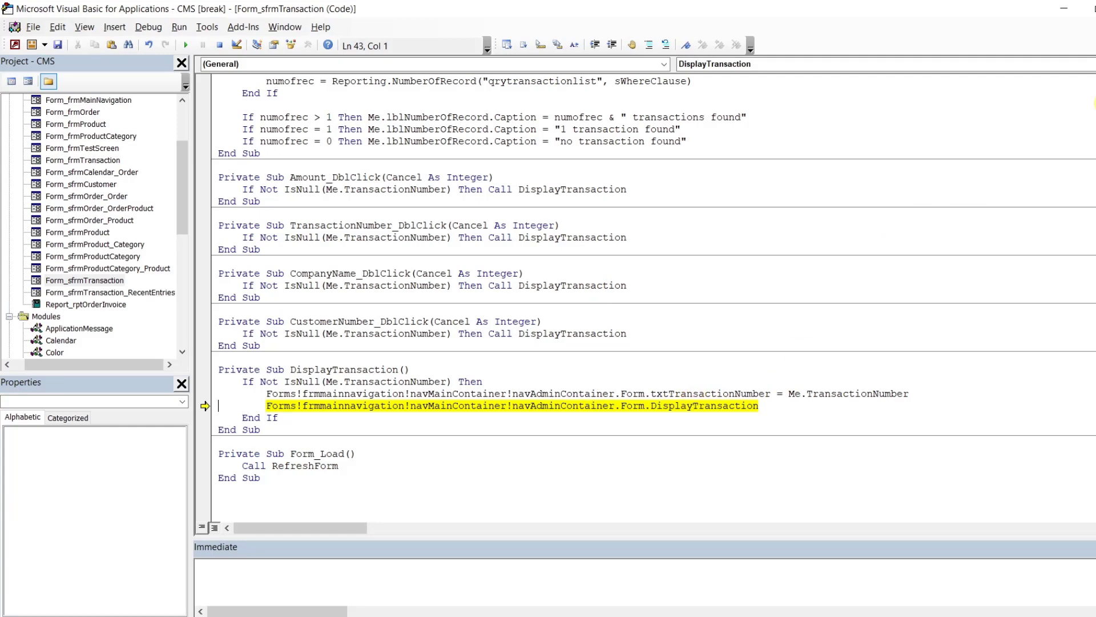
# - In frmTransaction's DisplayTransaction code, change the subform's txtAccountNumber reference to txtCustomerNumber
pyautogui.hotkey('ctrl', 'F4')
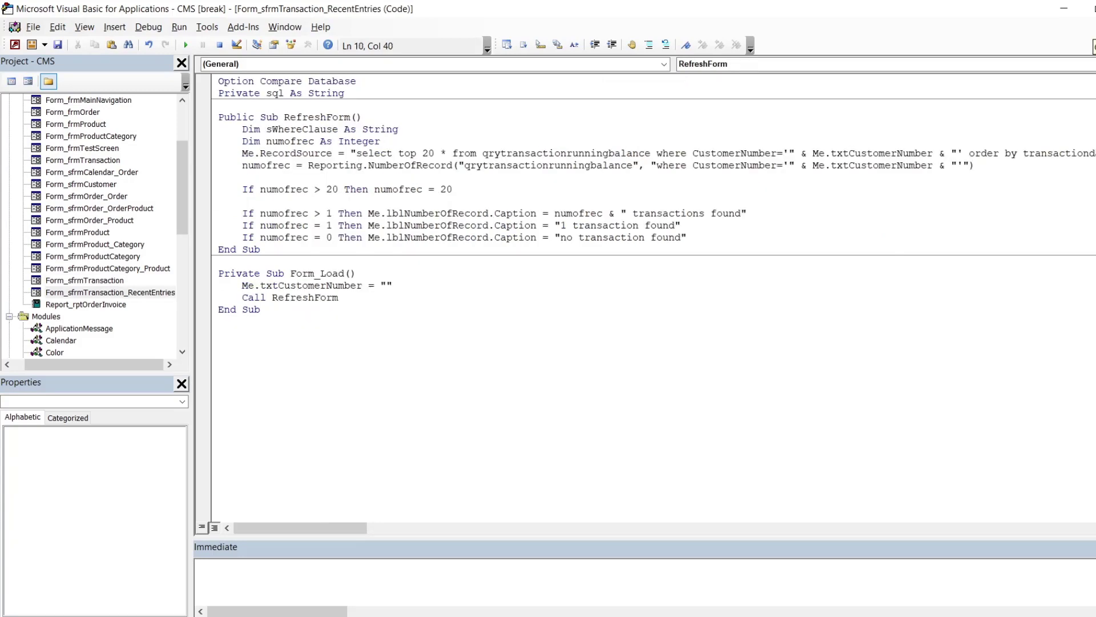
pyautogui.hotkey('ctrl', 'F4')
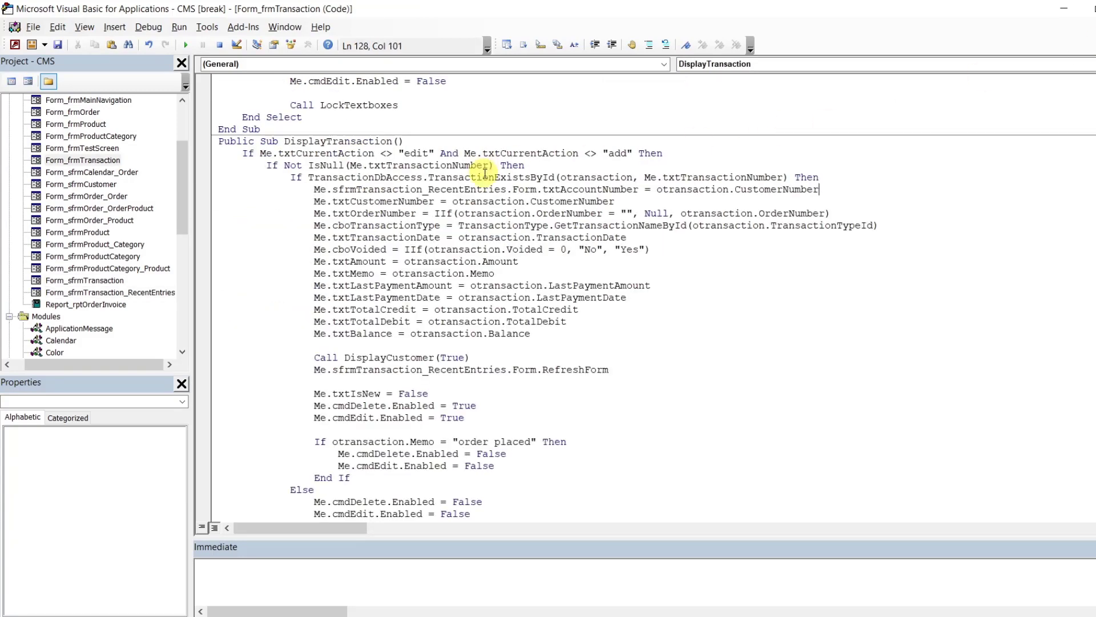
pyautogui.scroll(-2, 561, 192)
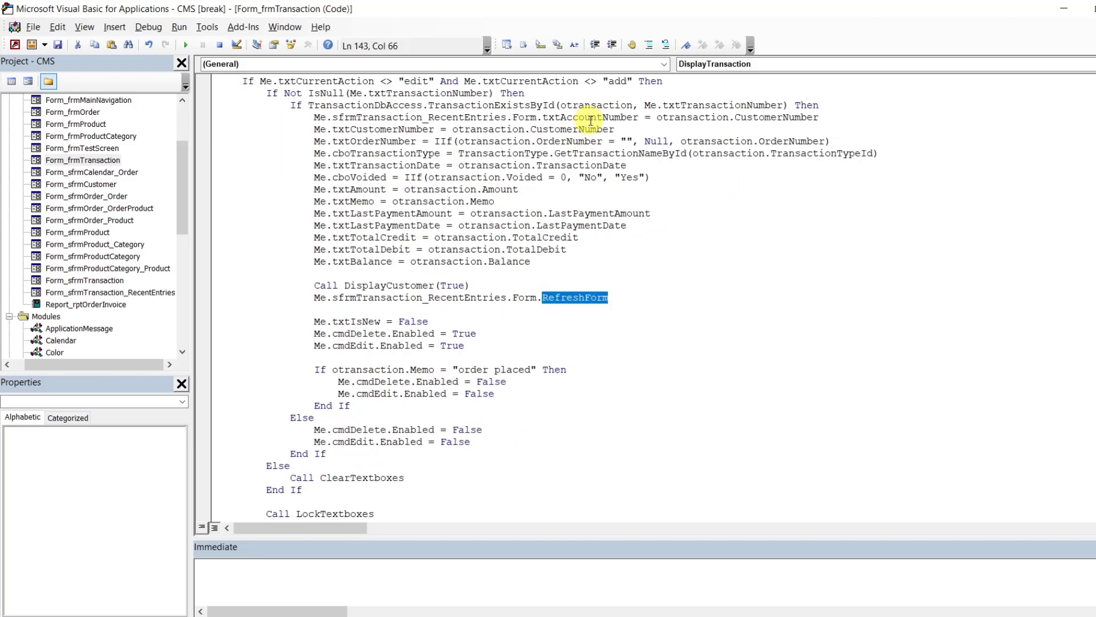
pyautogui.click(601, 117)
pyautogui.press('BackSpace')
pyautogui.press('BackSpace')
pyautogui.press('BackSpace')
pyautogui.press('BackSpace')
pyautogui.press('BackSpace')
pyautogui.press('BackSpace')
pyautogui.press('BackSpace')
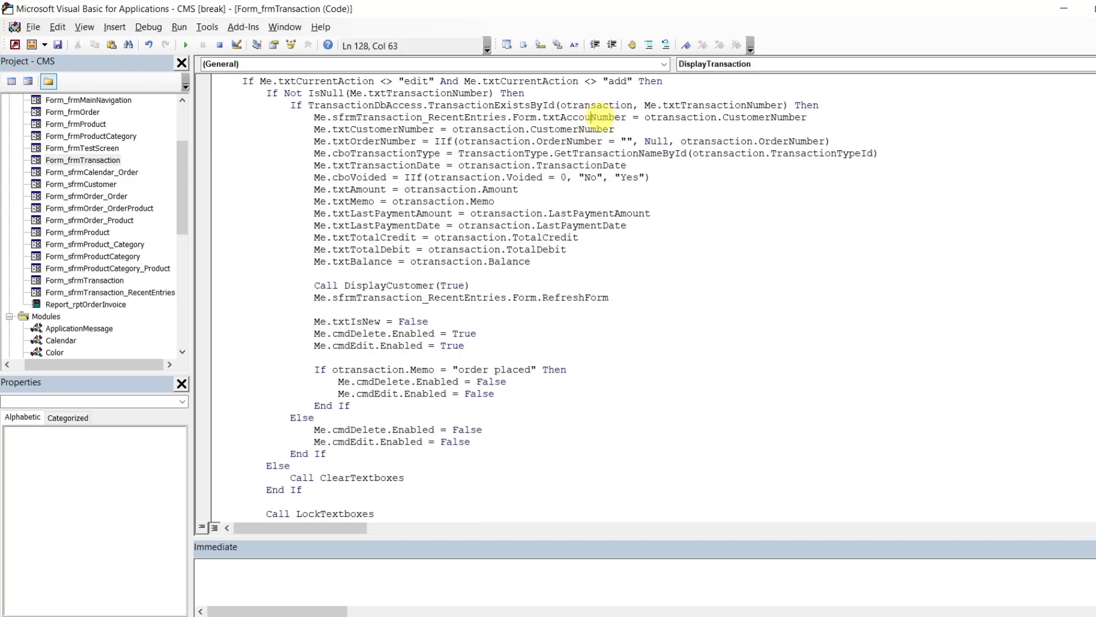
pyautogui.write('Customer')
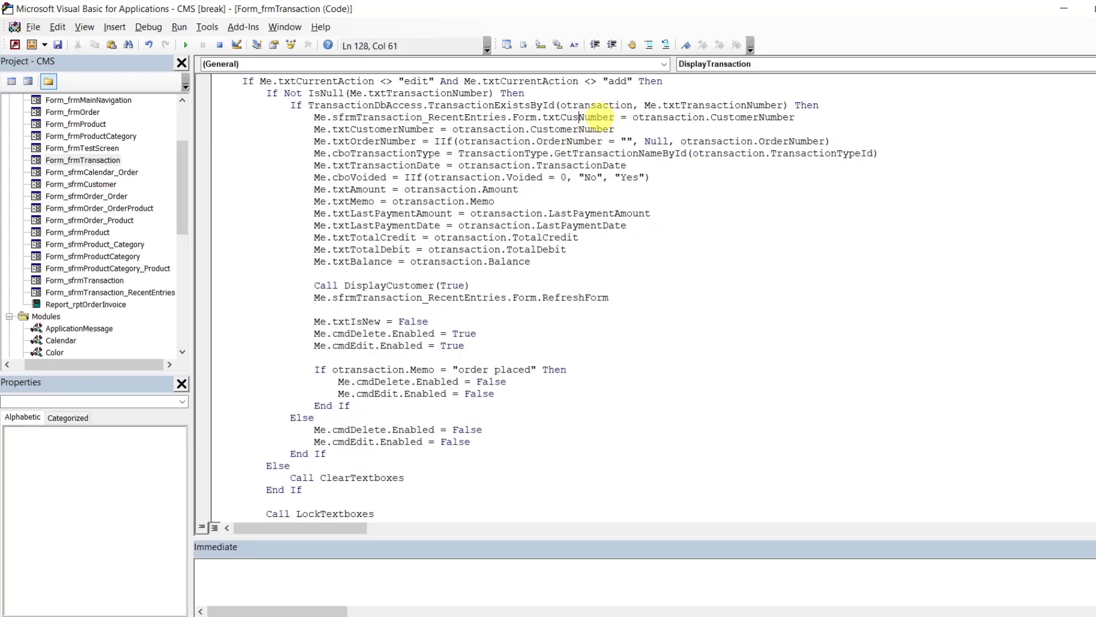
pyautogui.click(690, 134)
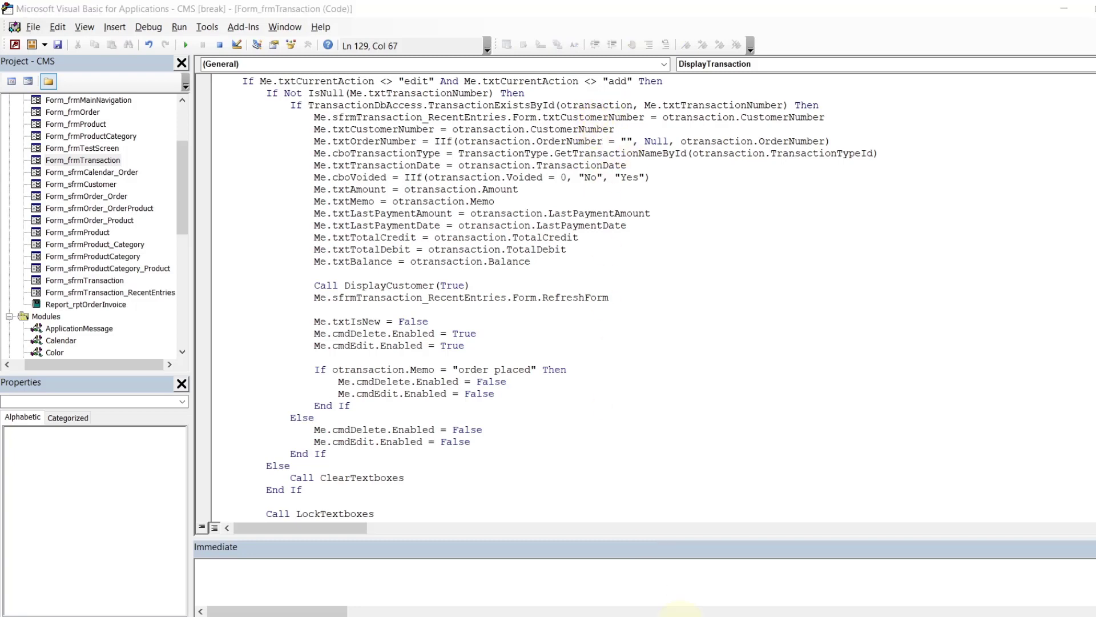
# - Reset the halted VBA code so that it leaves break mode
pyautogui.click(642, 588)
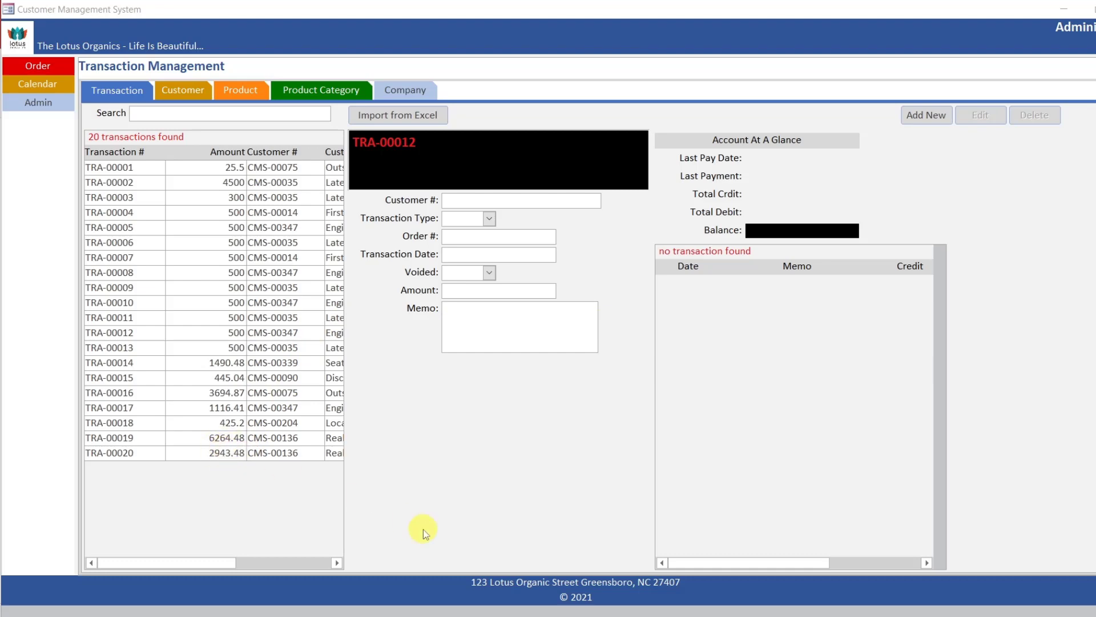
pyautogui.click(761, 572)
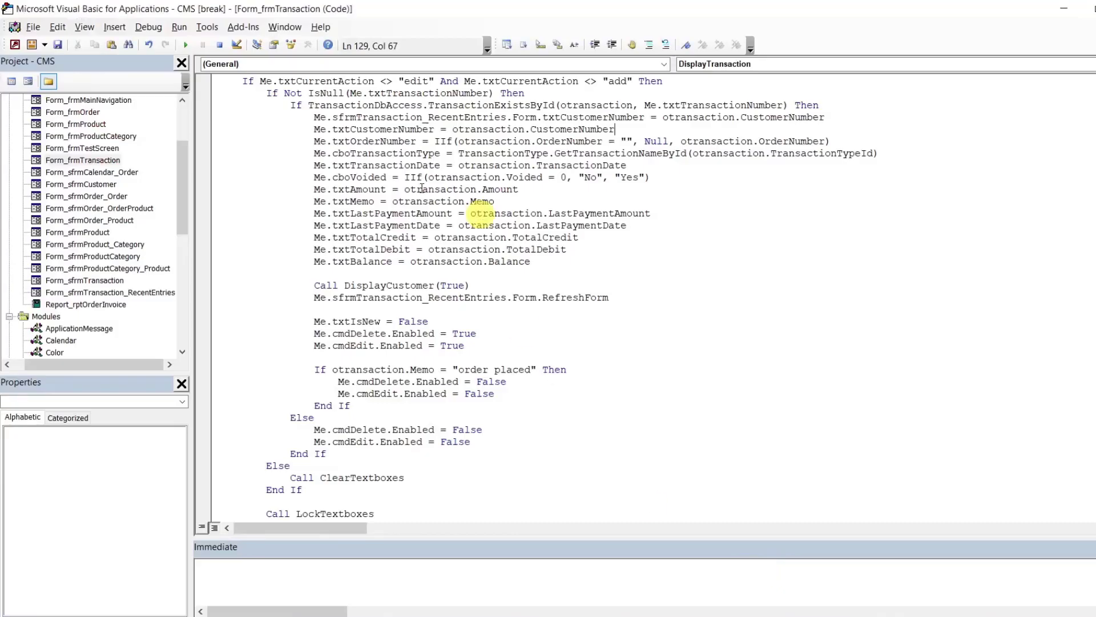
pyautogui.click(219, 50)
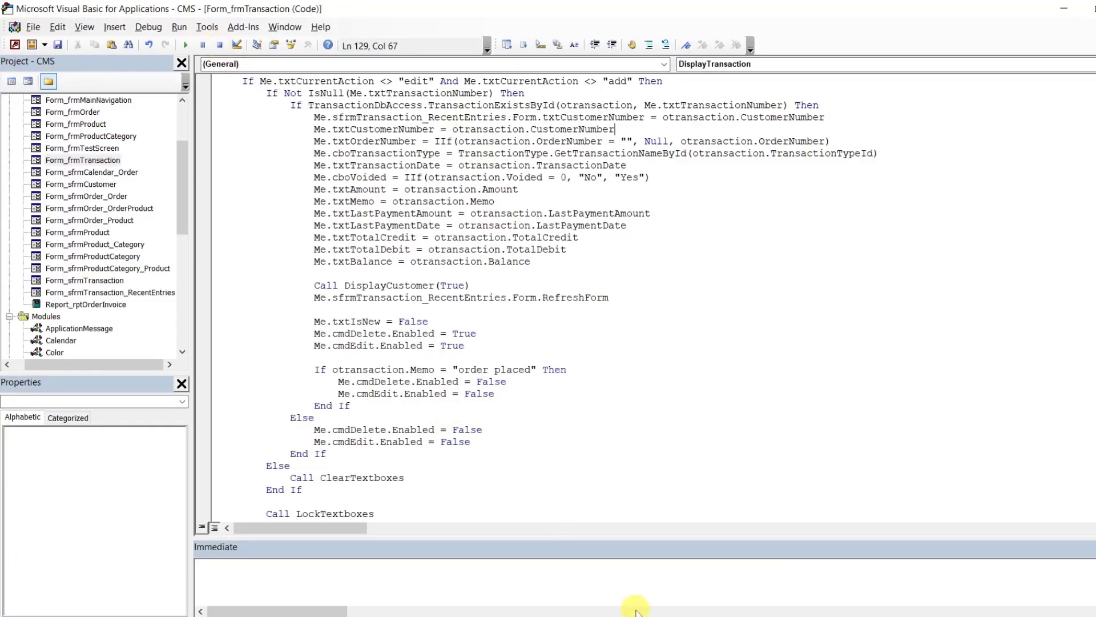
# - Switch to the Customer Management System window and display the second-to-last listed transaction to test the recent entries subform
pyautogui.moveTo(685, 614)
pyautogui.click(604, 571)
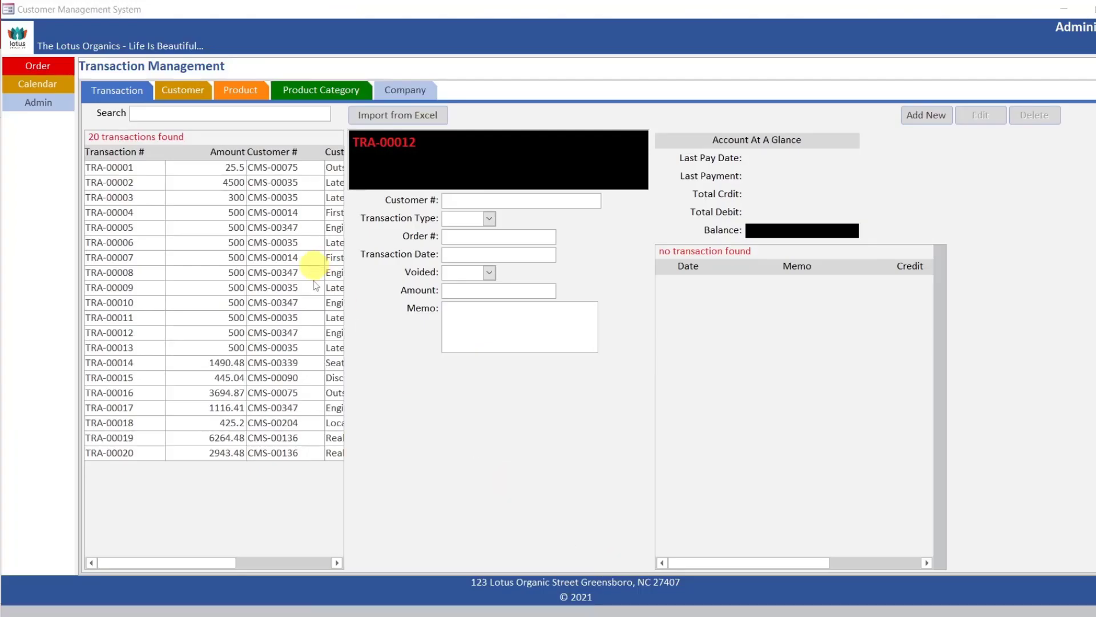
pyautogui.doubleClick(270, 438)
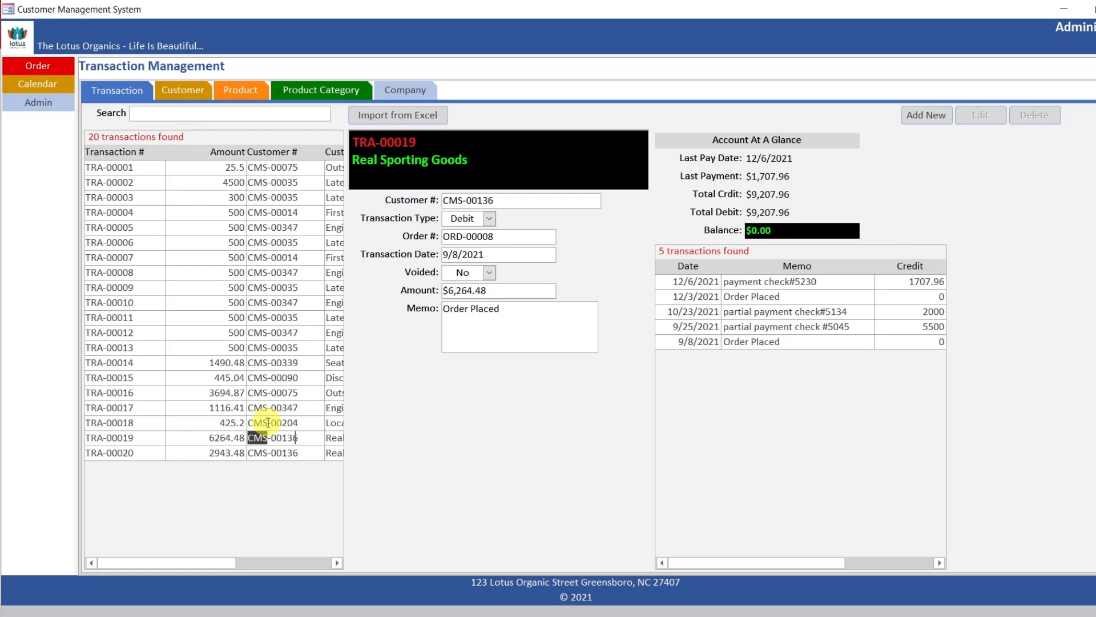
# - Reload Transaction Management by going to Order and back to Admin, and display the last listed transaction
pyautogui.click(55, 66)
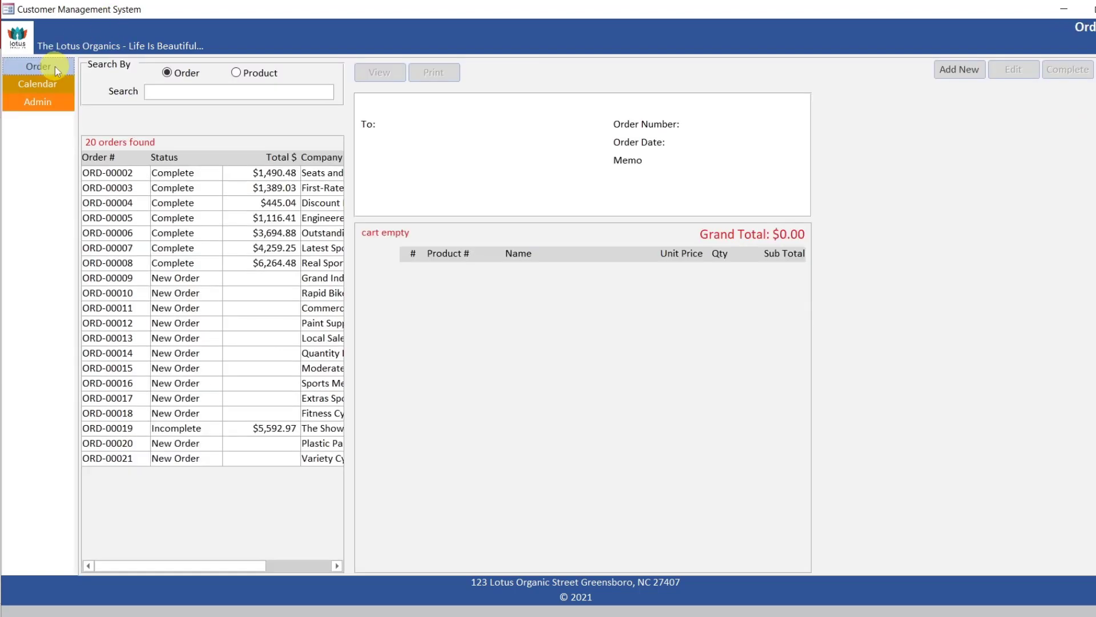
pyautogui.click(42, 102)
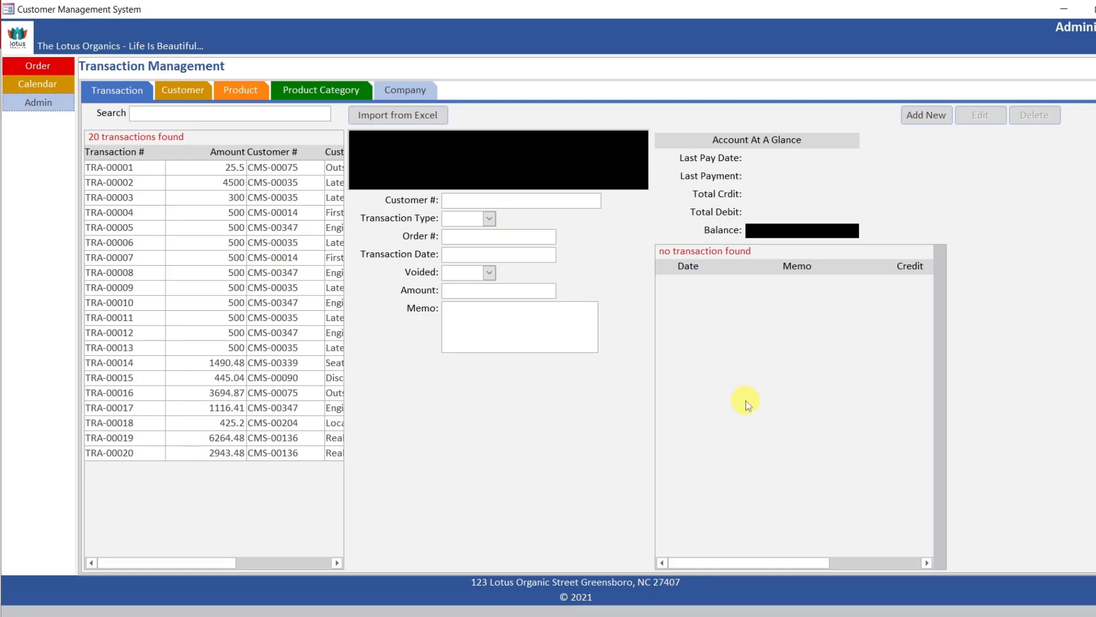
pyautogui.click(238, 453)
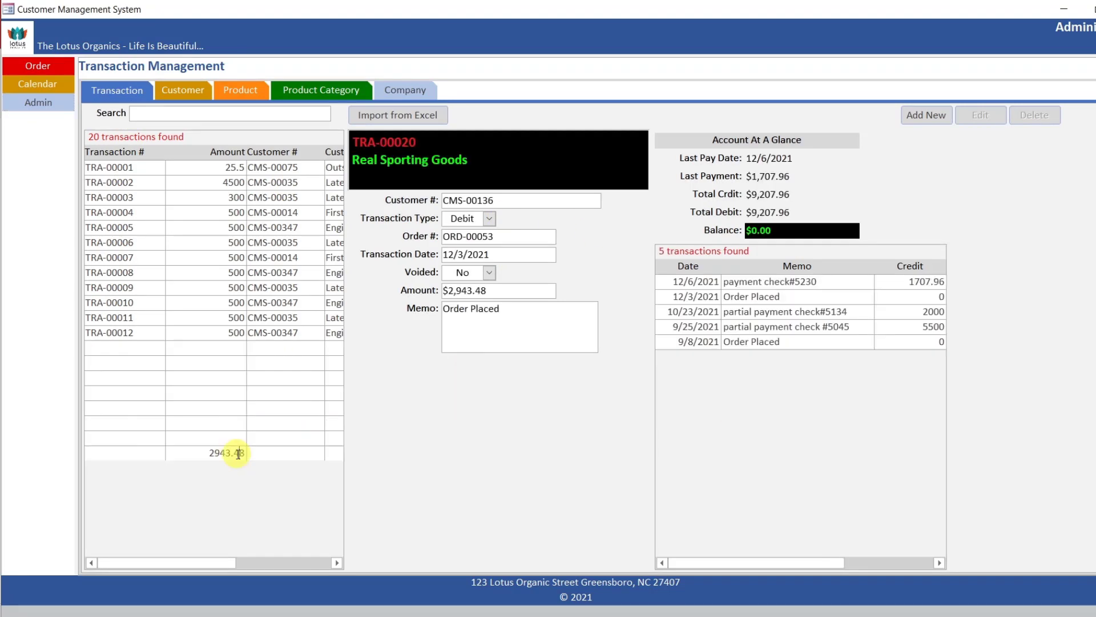
pyautogui.doubleClick(239, 453)
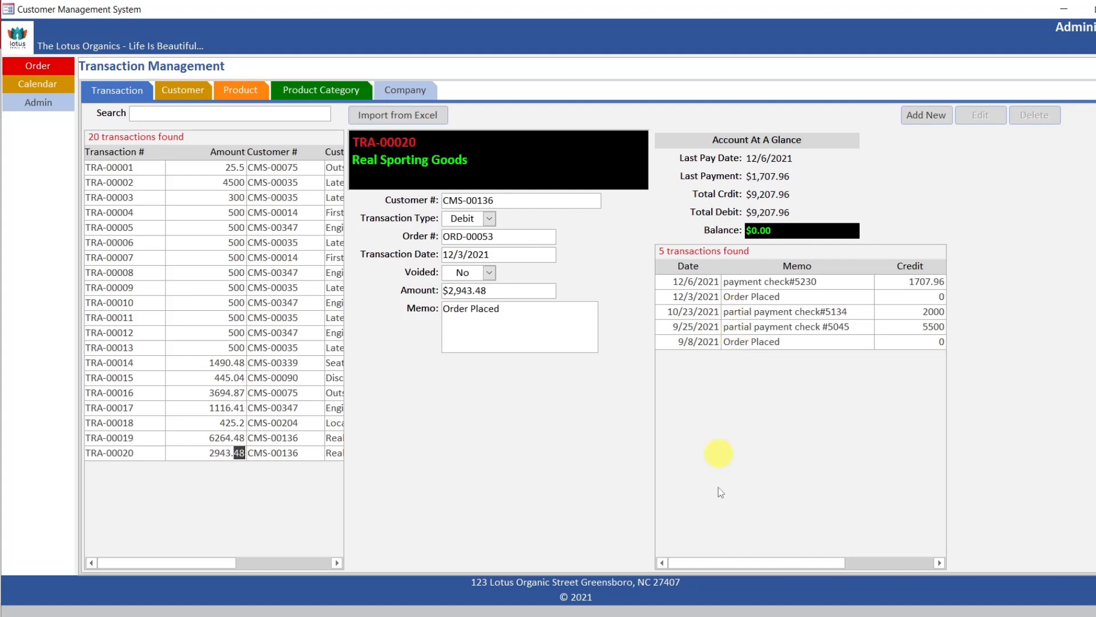
# - Close the main form after checking the Balance column, and hide the txtCustomerNumber text box in sfrmTransaction_RecentEntries by setting Visible to No
pyautogui.moveTo(720, 564); pyautogui.dragTo(834, 558)
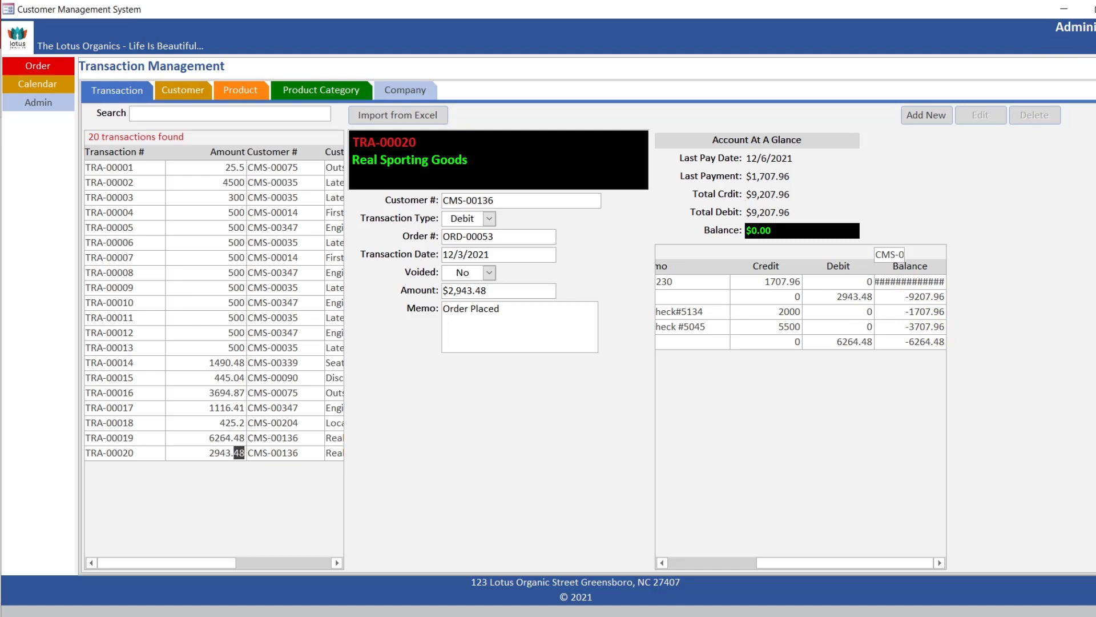
pyautogui.click(1095, 9)
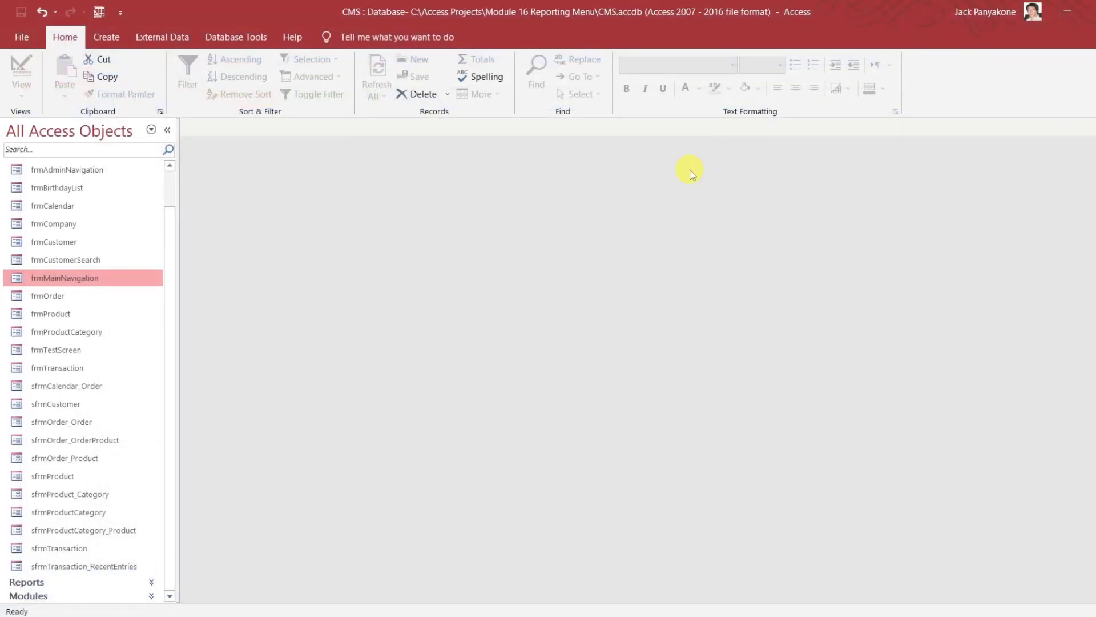
pyautogui.click(95, 565)
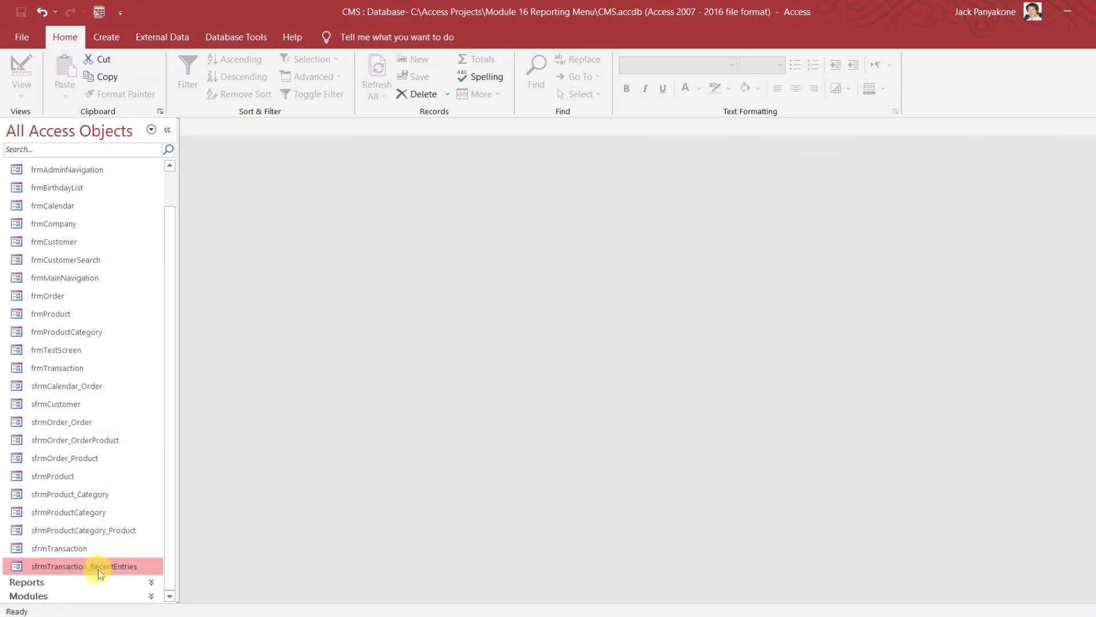
pyautogui.rightClick(98, 565)
pyautogui.click(148, 408)
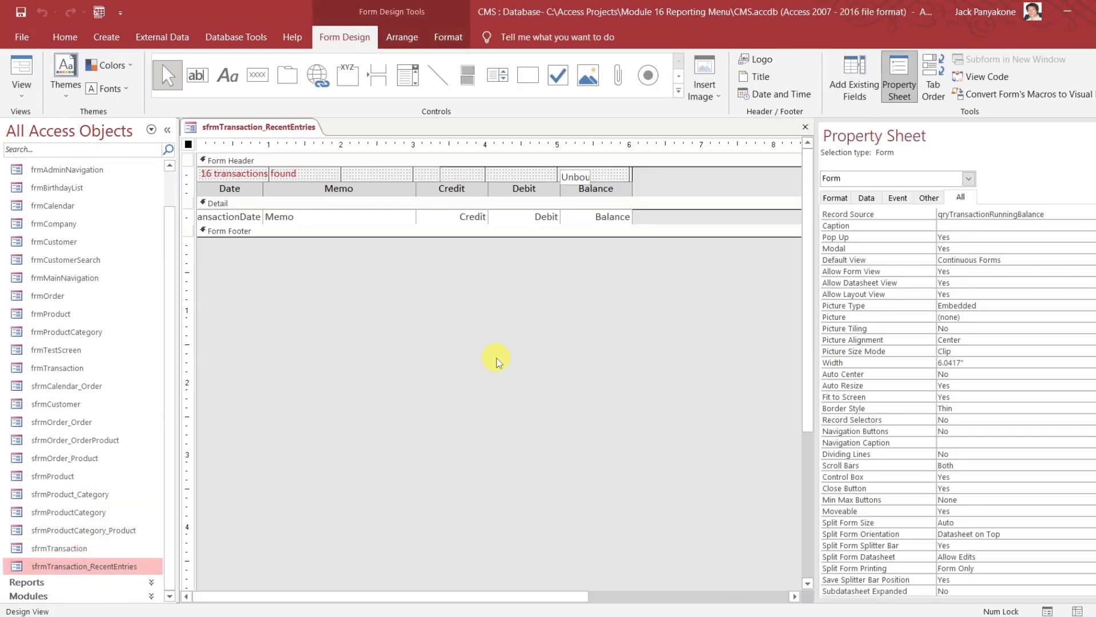
pyautogui.moveTo(586, 179); pyautogui.dragTo(585, 176)
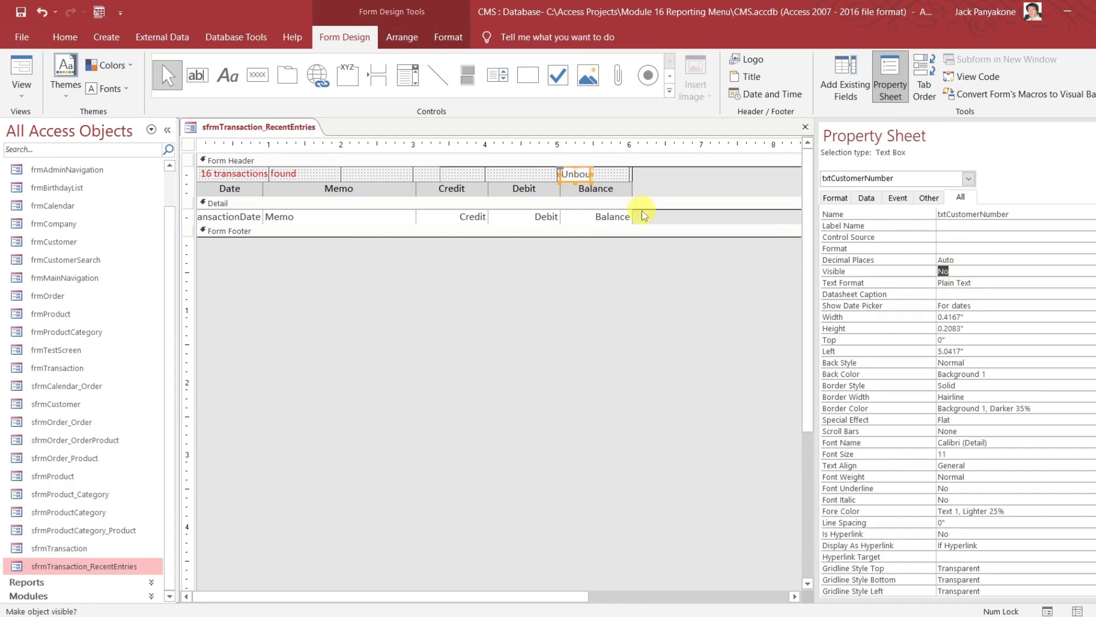
# - Set the Balance text box's format to [Black]$#,##0.00;[Red]$#,##0.00, and save and close the subform
pyautogui.click(603, 216)
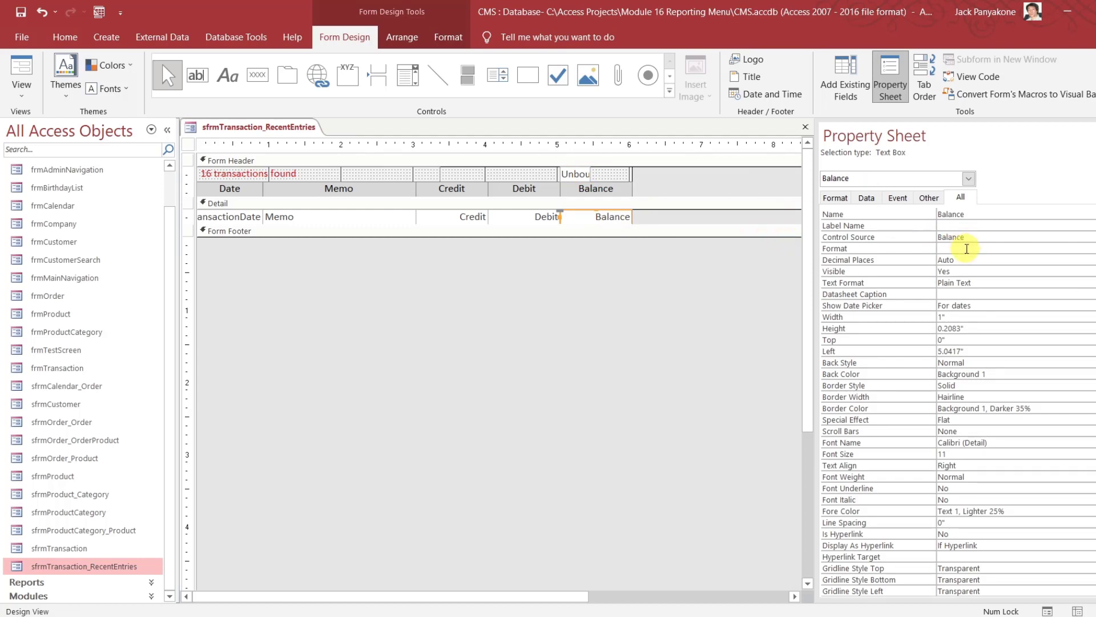
pyautogui.click(967, 246)
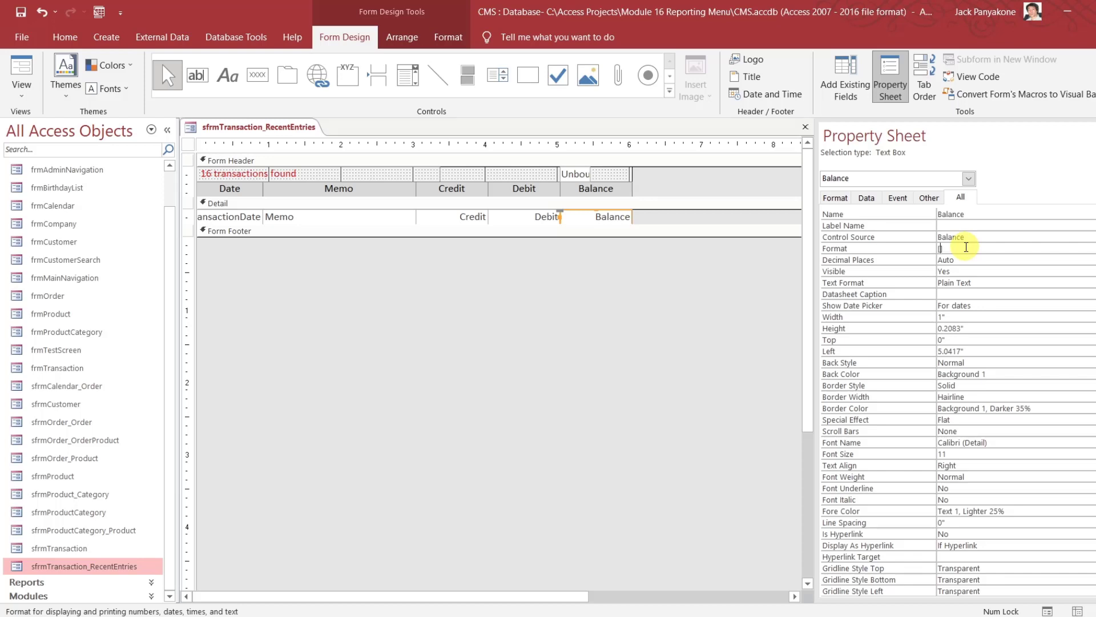
pyautogui.write('[Black]$#,##0.00;[')
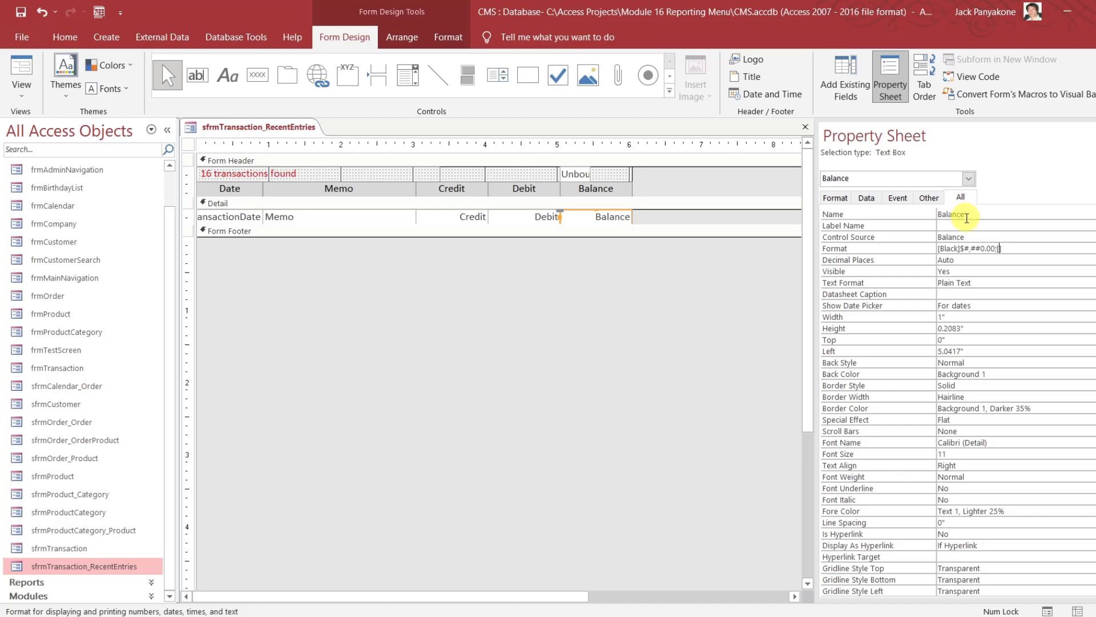
pyautogui.write('ed')
pyautogui.write(']$#,##0.00')
pyautogui.click(680, 357)
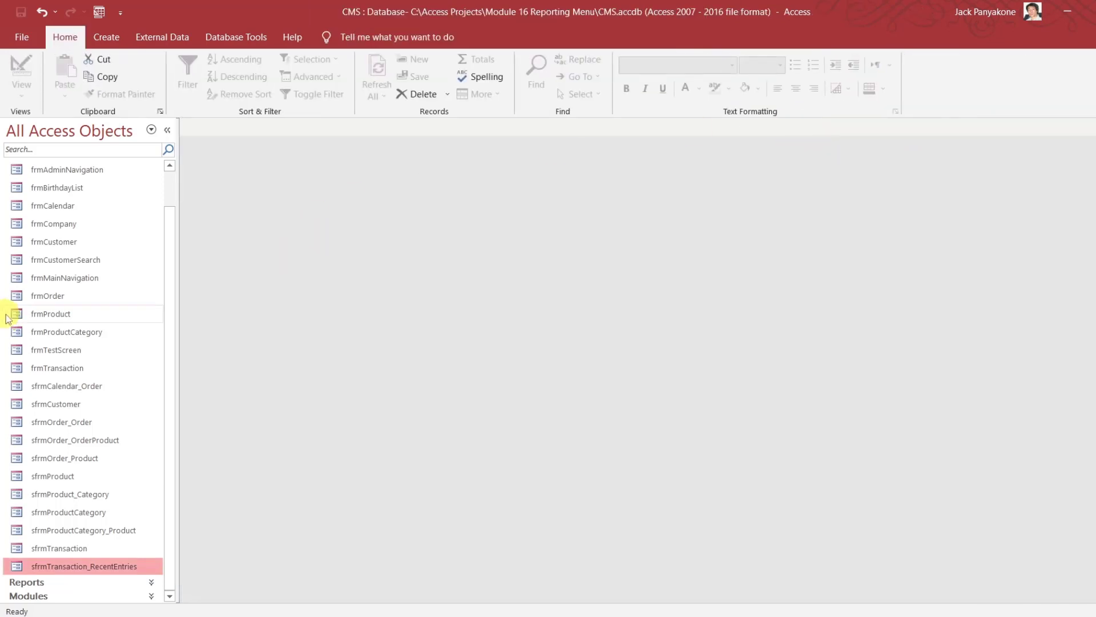
# - Open frmMainNavigation, go to Admin, and display the last listed transaction
pyautogui.doubleClick(61, 277)
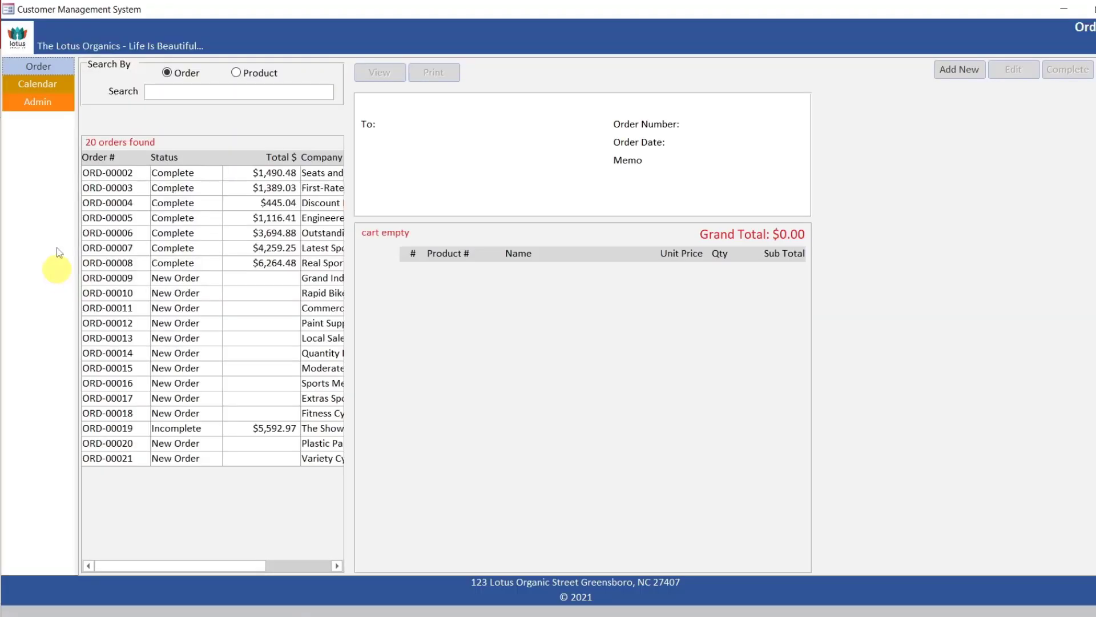
pyautogui.click(50, 100)
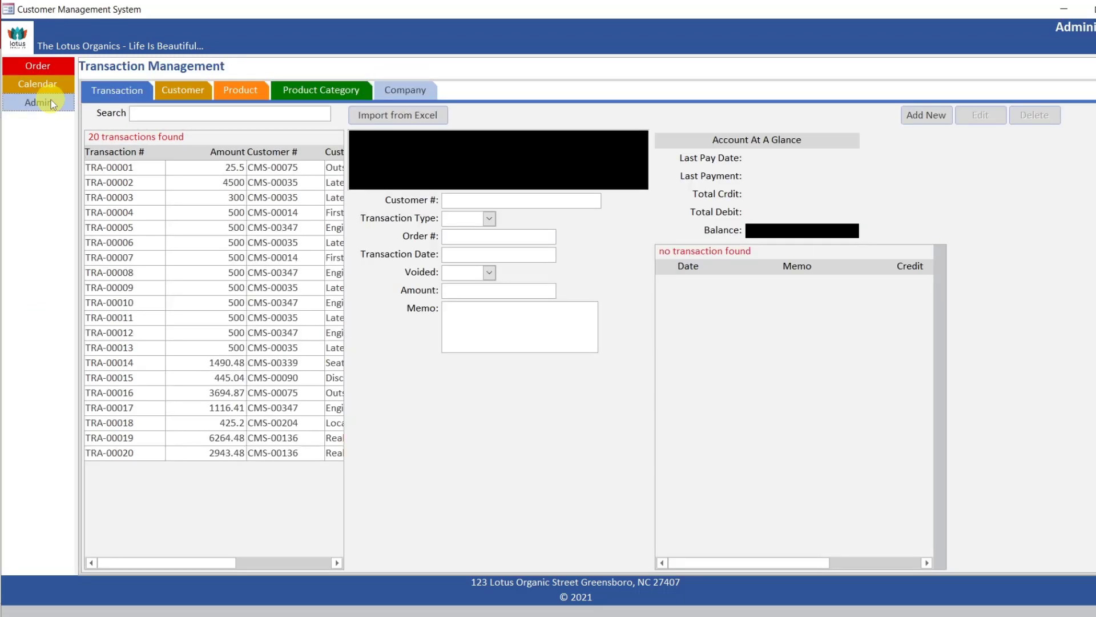
pyautogui.click(238, 453)
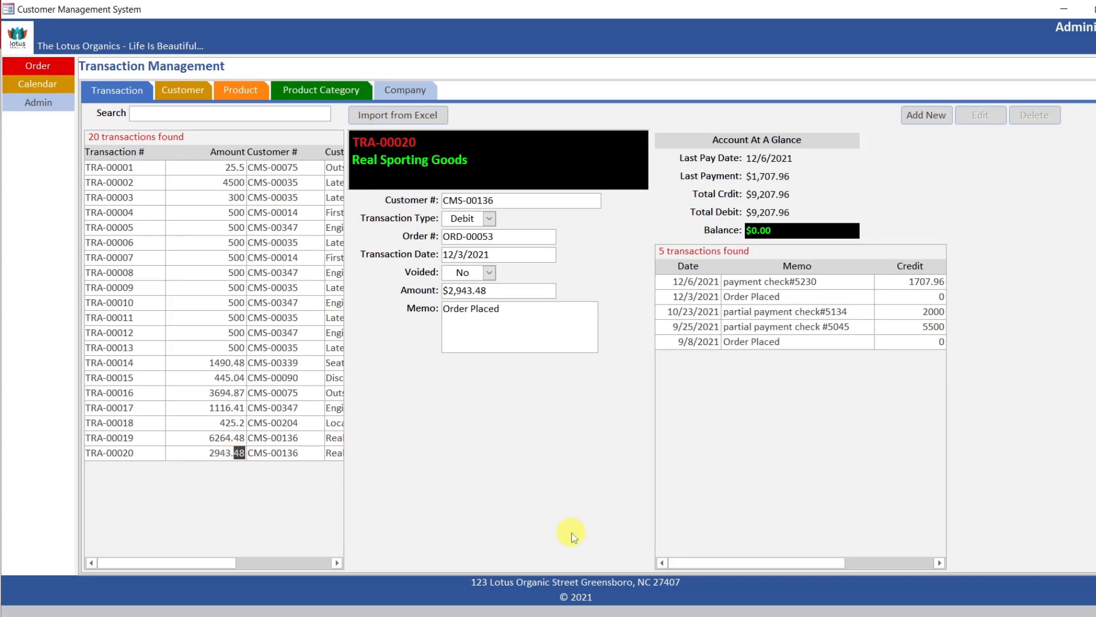
# - Examine the dates, memos, credits, debits and running balances in Real Sporting Goods' recent entries
pyautogui.moveTo(799, 562); pyautogui.dragTo(887, 562)
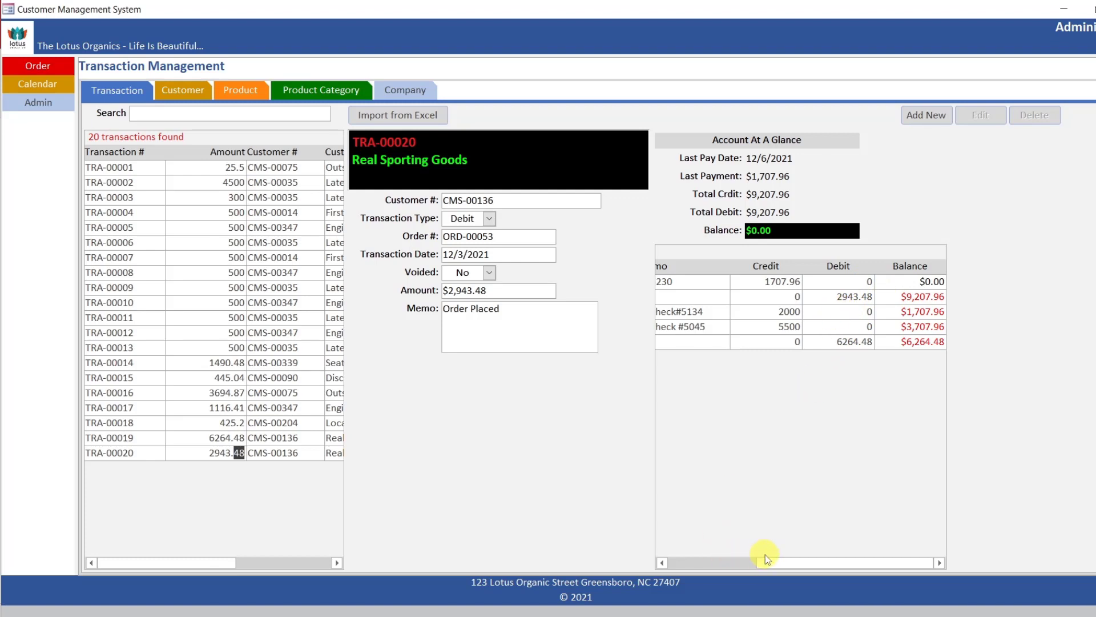
pyautogui.moveTo(765, 562)
pyautogui.mouseDown()
pyautogui.moveTo(689, 562)
pyautogui.moveTo(769, 545)
pyautogui.mouseUp()
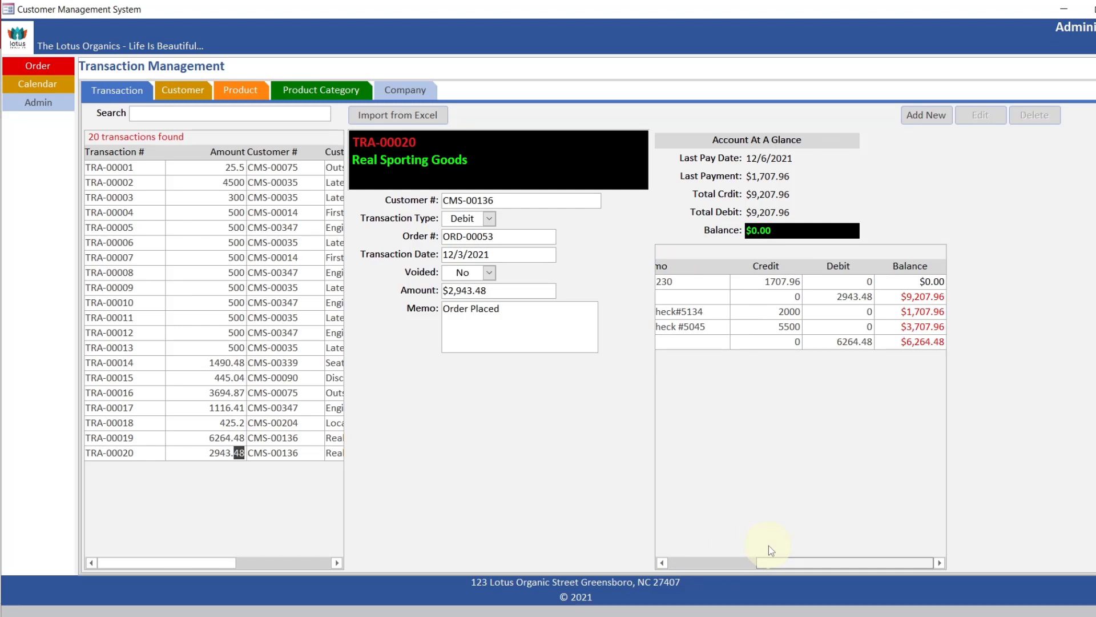
pyautogui.moveTo(768, 546); pyautogui.dragTo(924, 369)
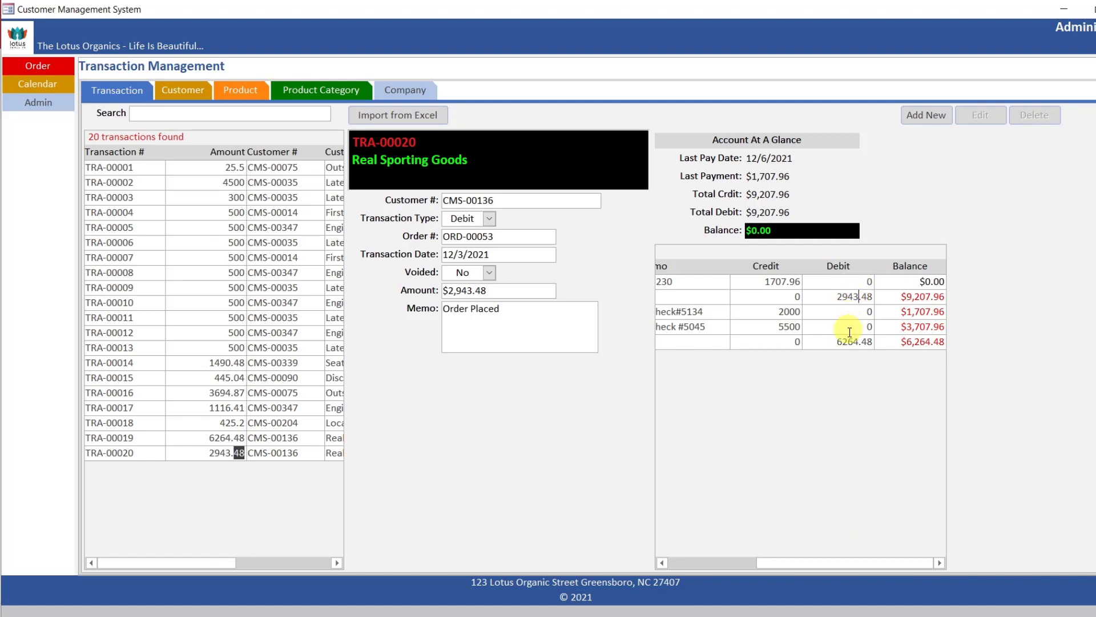
pyautogui.moveTo(799, 562); pyautogui.dragTo(711, 562)
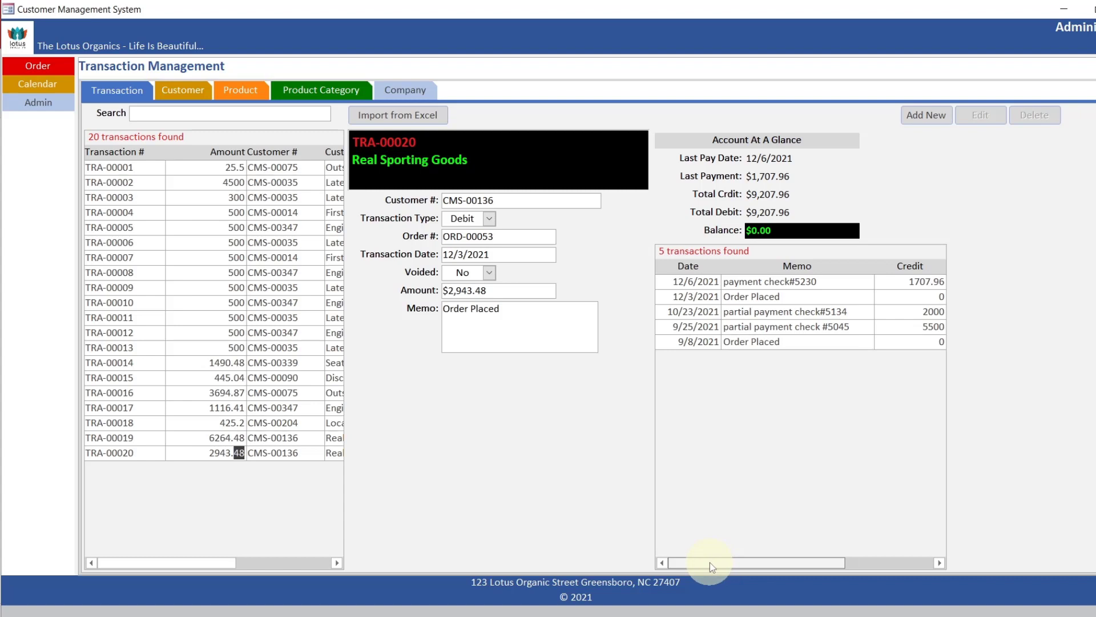
pyautogui.moveTo(710, 562); pyautogui.dragTo(819, 555)
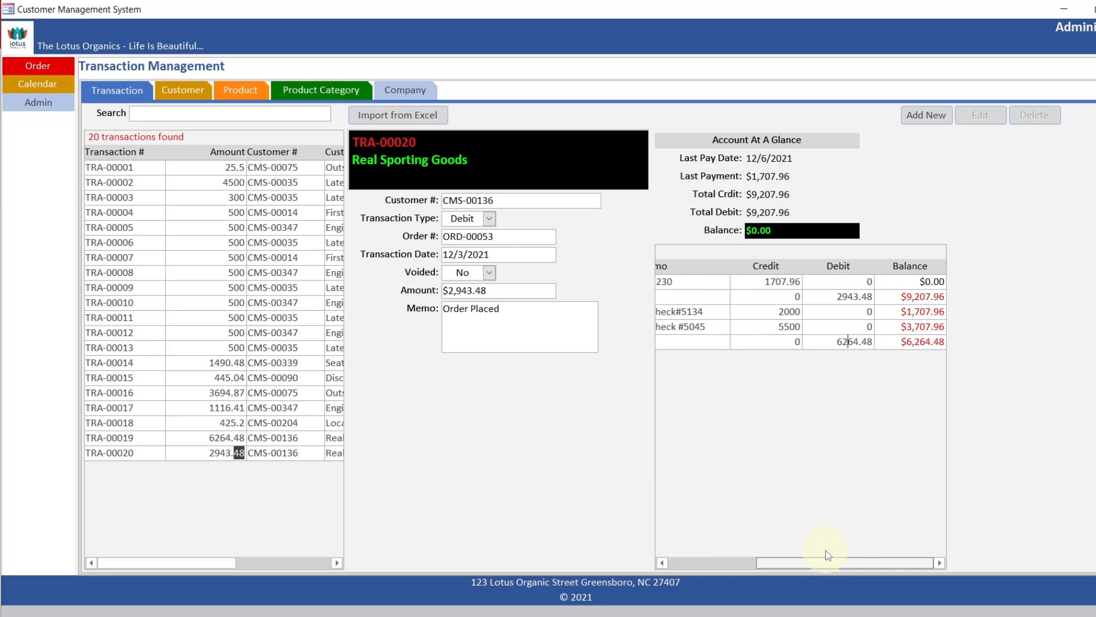
# - Display the Local Sales and Rental transaction and the Engineered Bike Systems transaction above it, checking each one's running balances
pyautogui.doubleClick(283, 424)
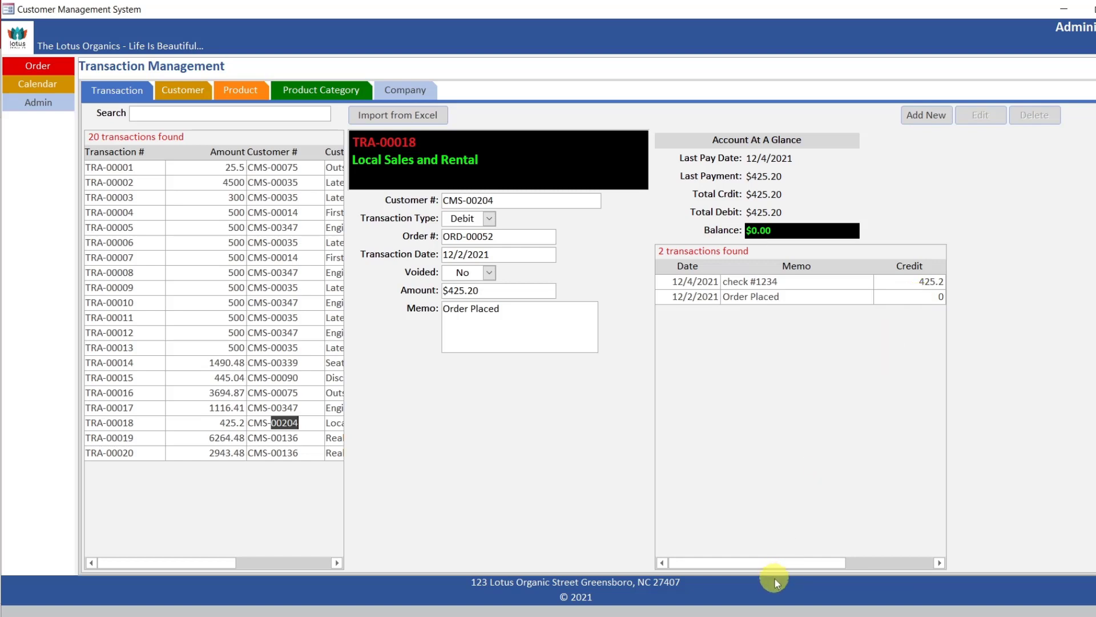
pyautogui.moveTo(779, 563); pyautogui.dragTo(879, 547)
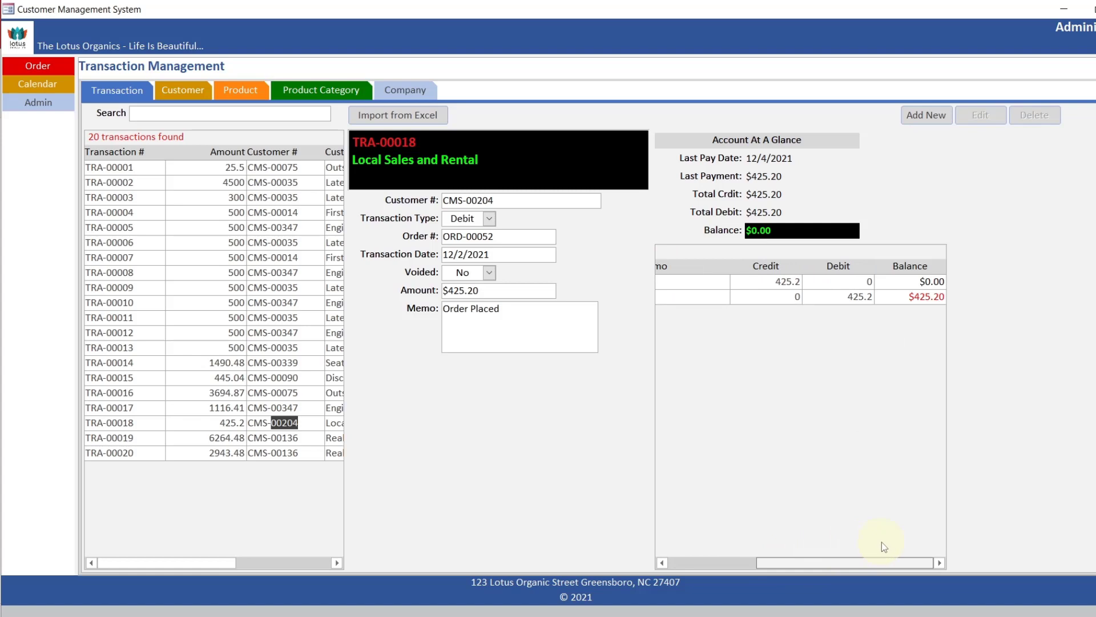
pyautogui.doubleClick(318, 409)
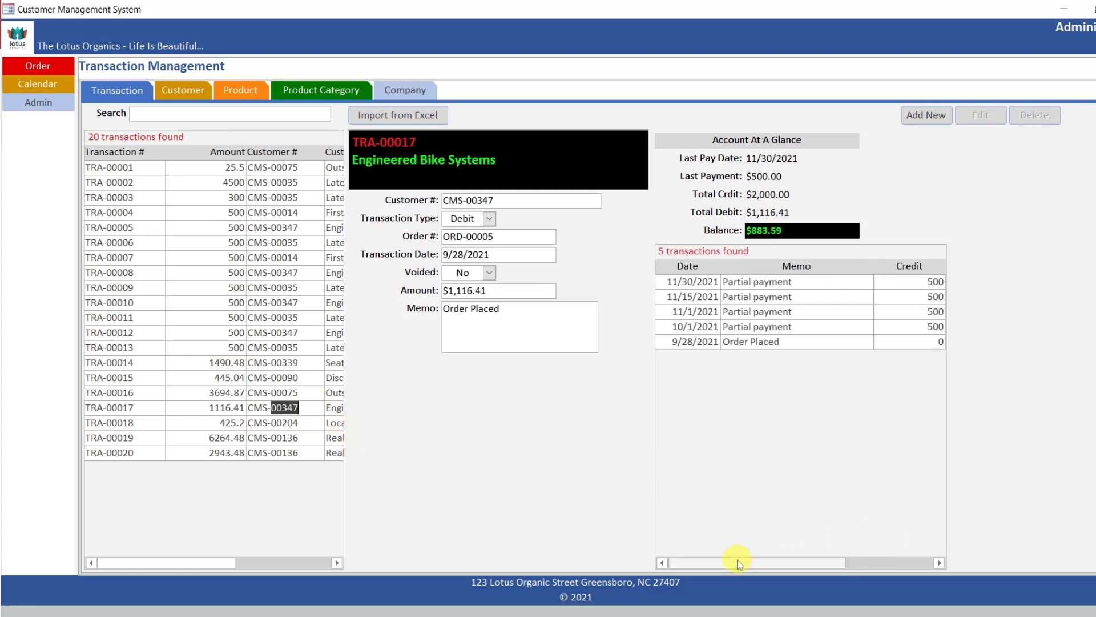
pyautogui.moveTo(740, 564); pyautogui.dragTo(868, 562)
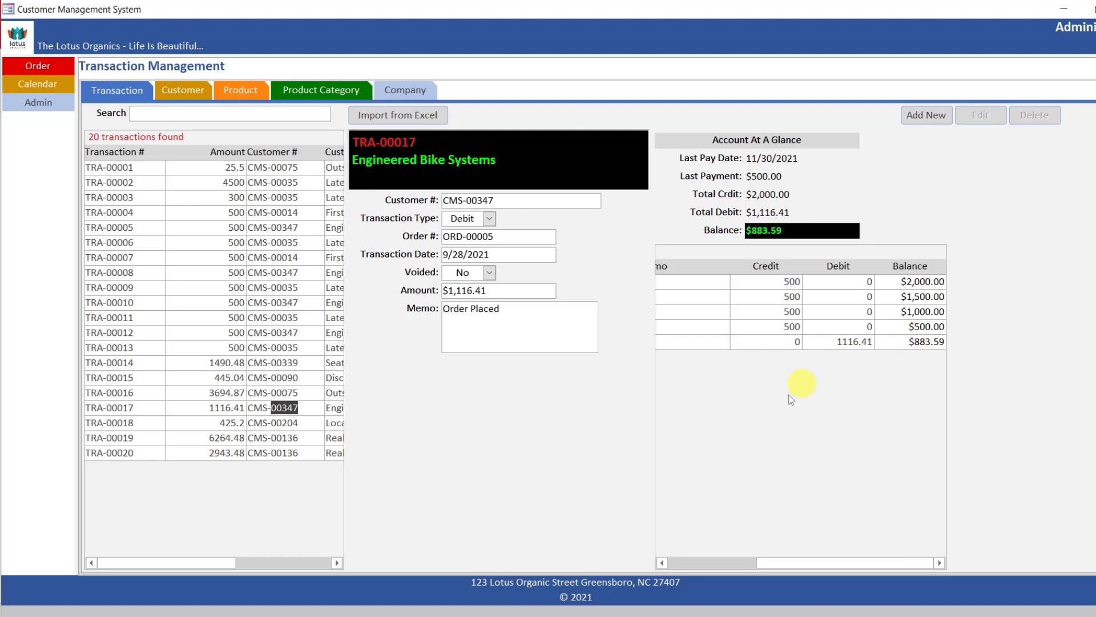
pyautogui.moveTo(807, 565); pyautogui.dragTo(838, 550)
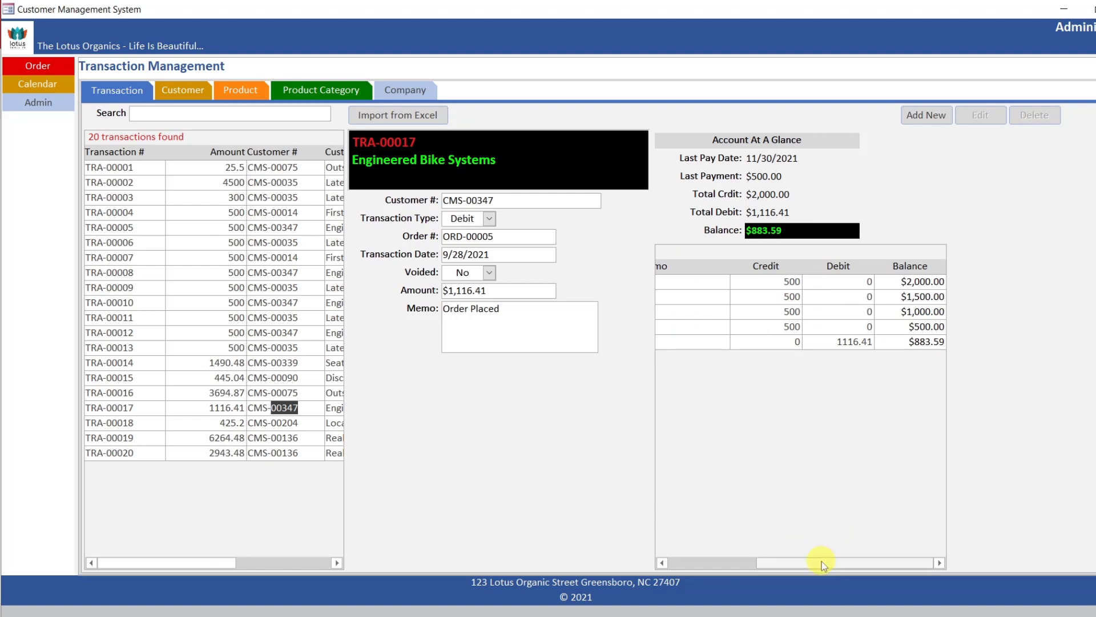
pyautogui.moveTo(821, 561); pyautogui.dragTo(674, 568)
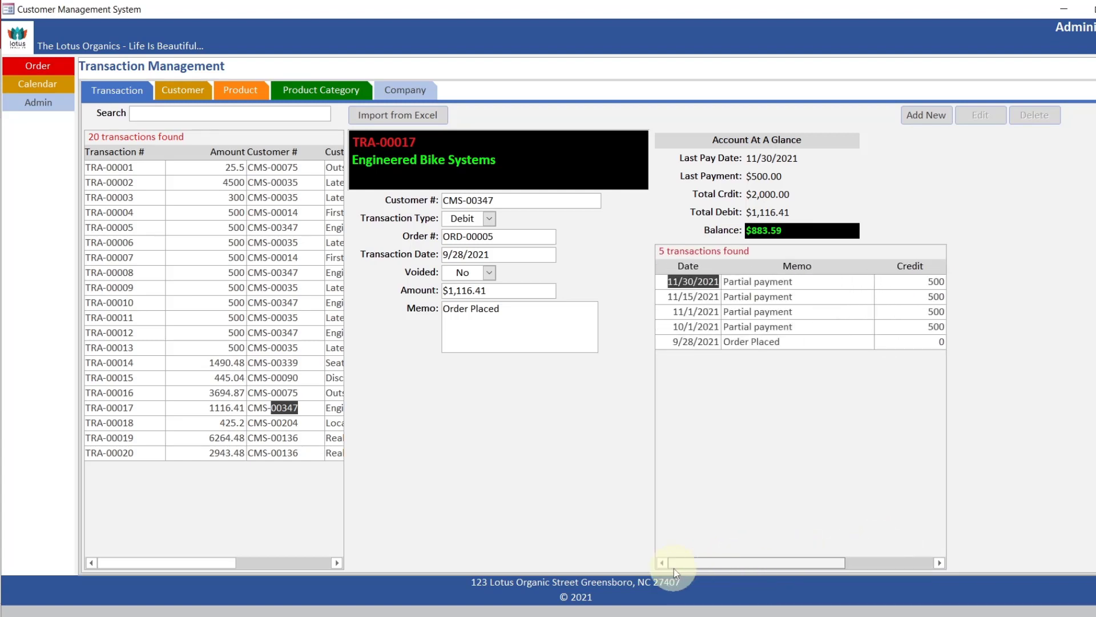
# - Switch between the last two Real Sporting Goods transactions to compare their recent entries, ending on the second-to-last one
pyautogui.click(308, 439)
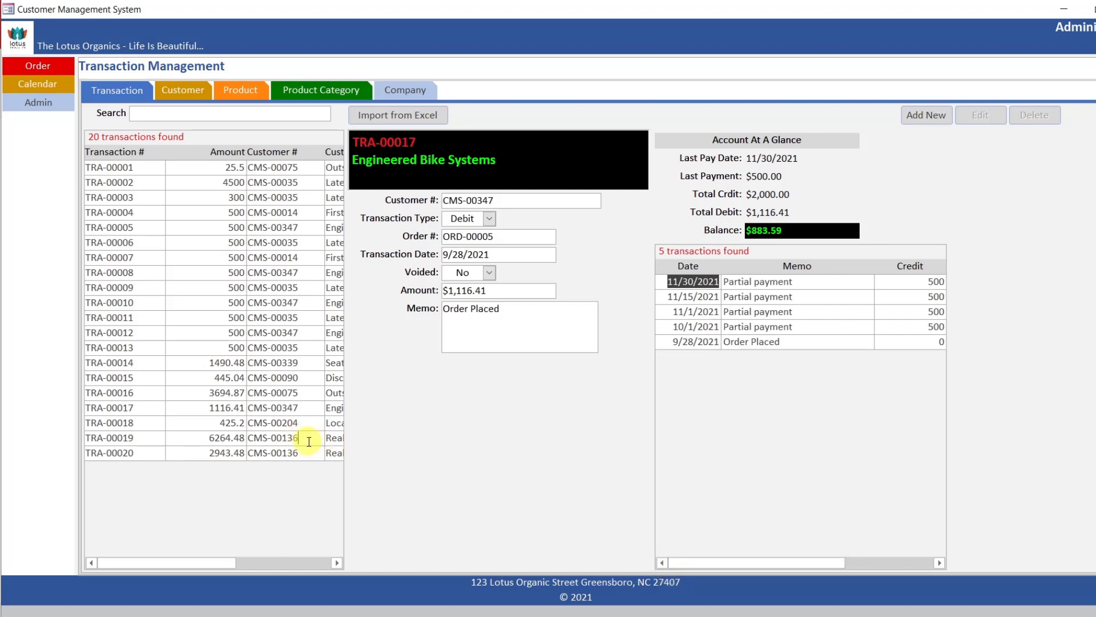
pyautogui.doubleClick(309, 441)
pyautogui.doubleClick(306, 454)
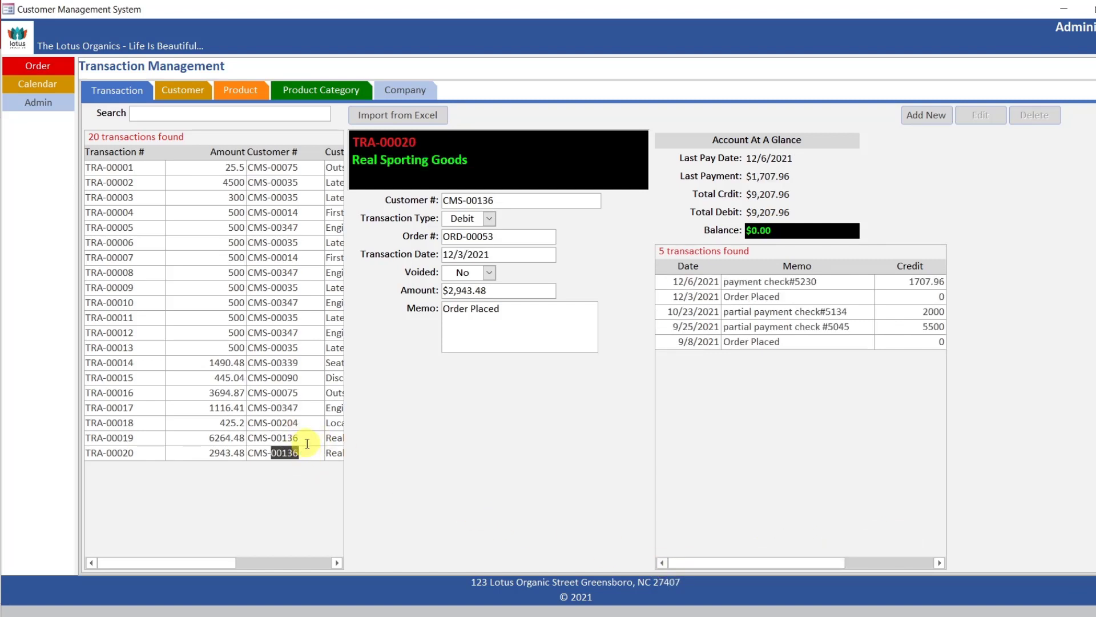
pyautogui.click(304, 439)
pyautogui.doubleClick(303, 453)
pyautogui.doubleClick(304, 436)
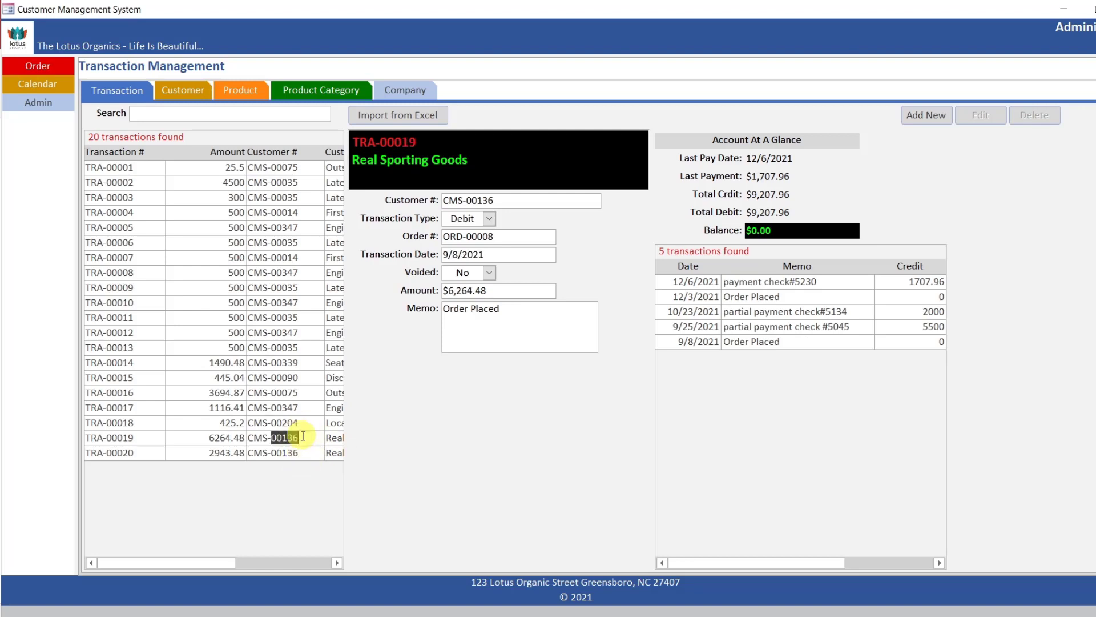
# - Examine the Real Sporting Goods transactions TRA-00019 and TRA-00020 and the credit, debit and balance columns of the account's history
pyautogui.click(303, 452)
pyautogui.click(303, 438)
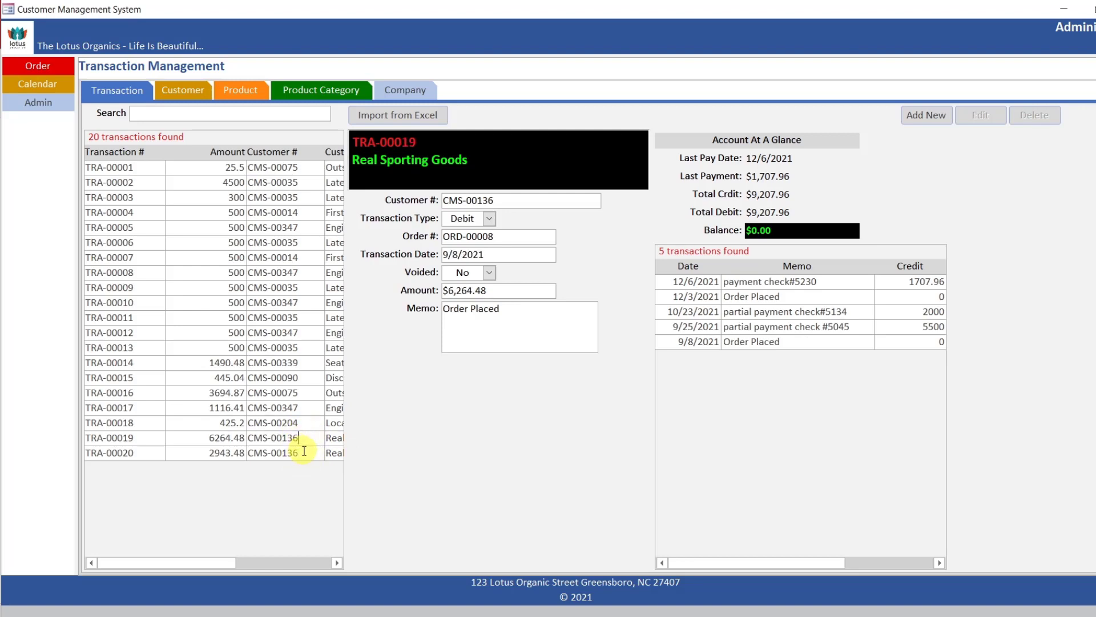
pyautogui.doubleClick(305, 439)
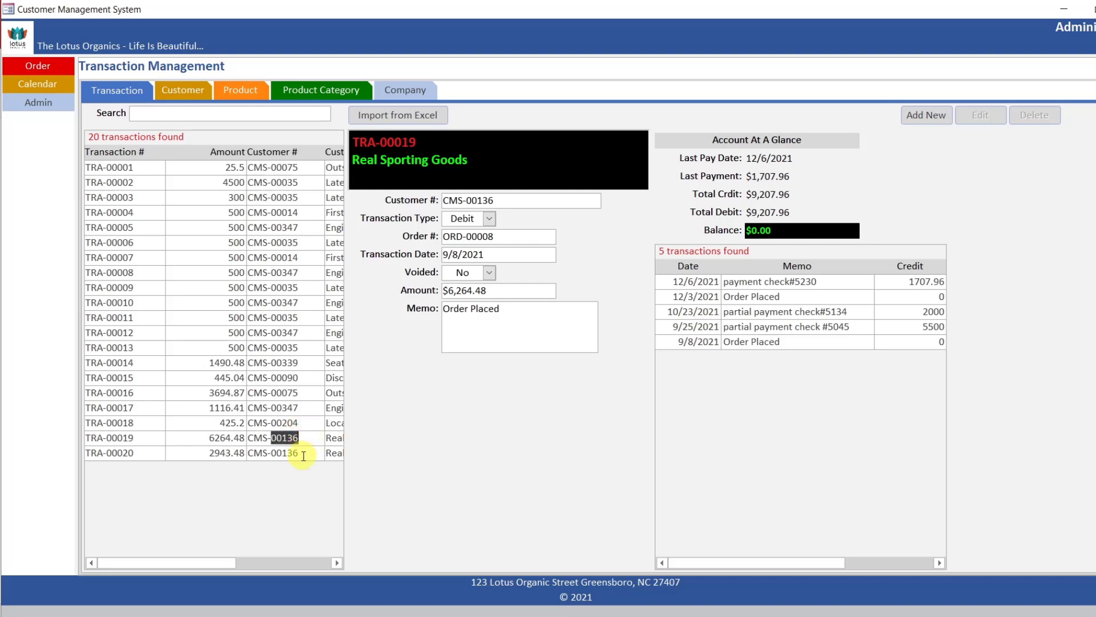
pyautogui.moveTo(756, 563); pyautogui.dragTo(855, 565)
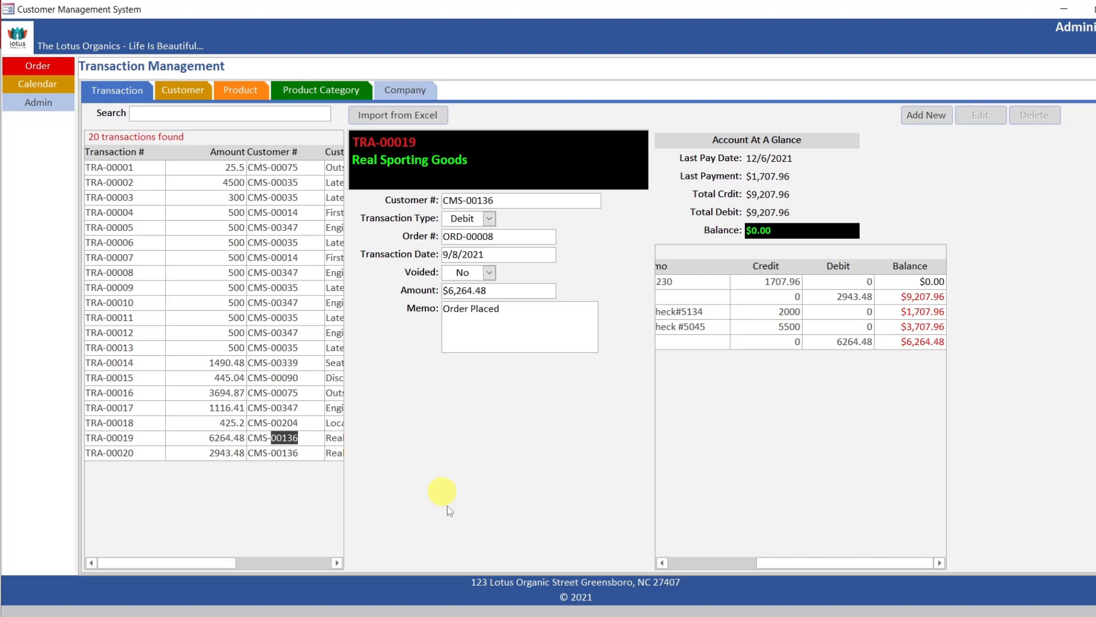
pyautogui.moveTo(799, 563); pyautogui.dragTo(692, 554)
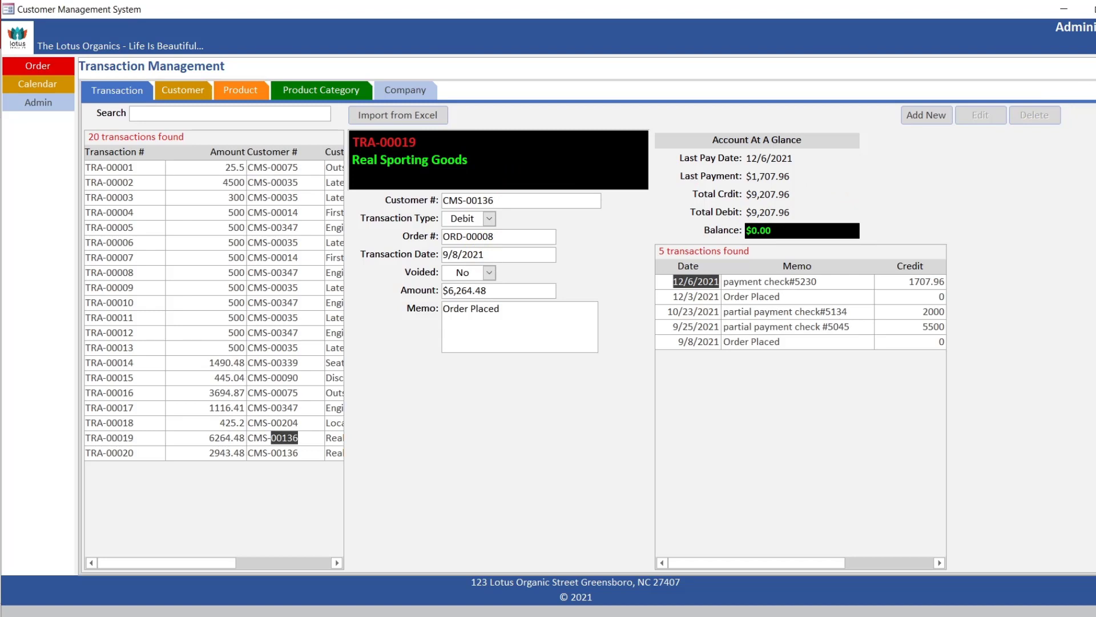
# - Close the Customer Management System form and open the Transaction table
pyautogui.click(1095, 9)
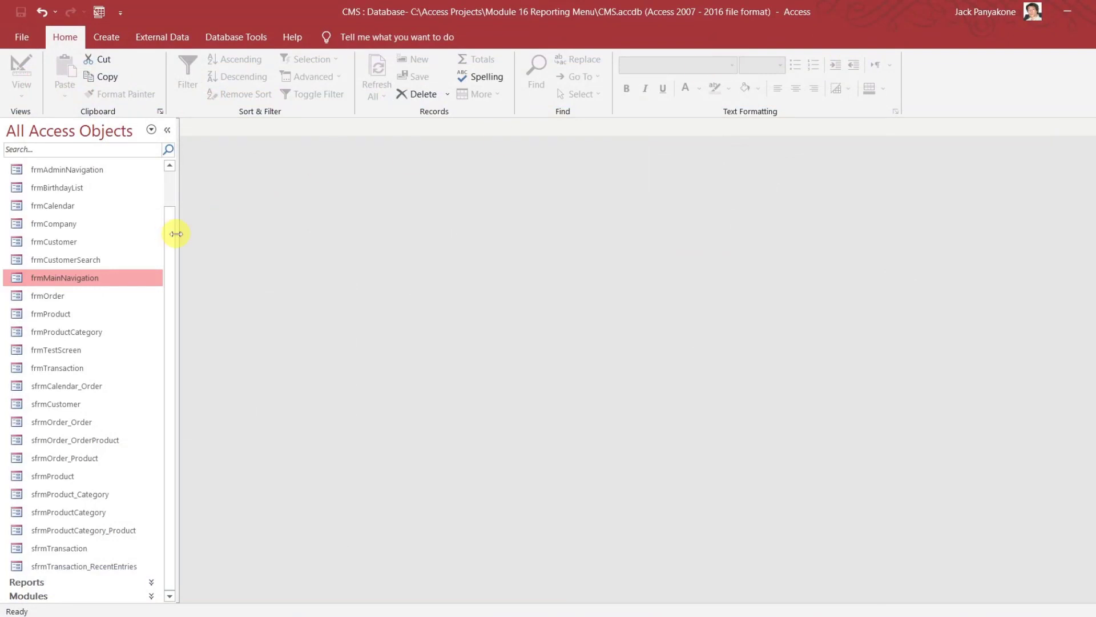
pyautogui.moveTo(176, 233); pyautogui.dragTo(174, 200)
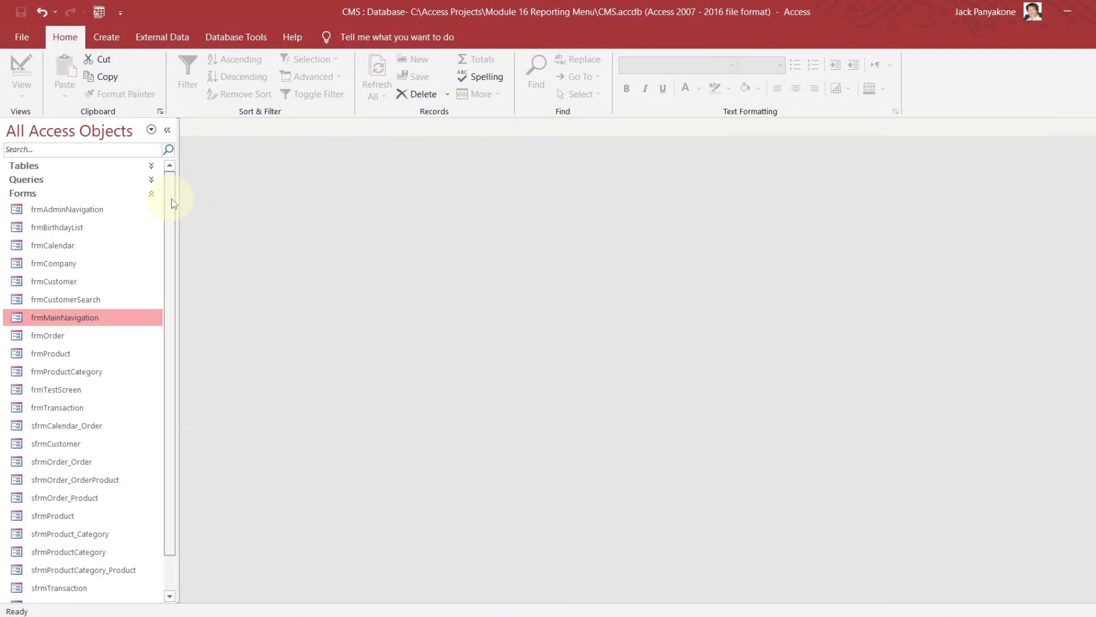
pyautogui.click(152, 169)
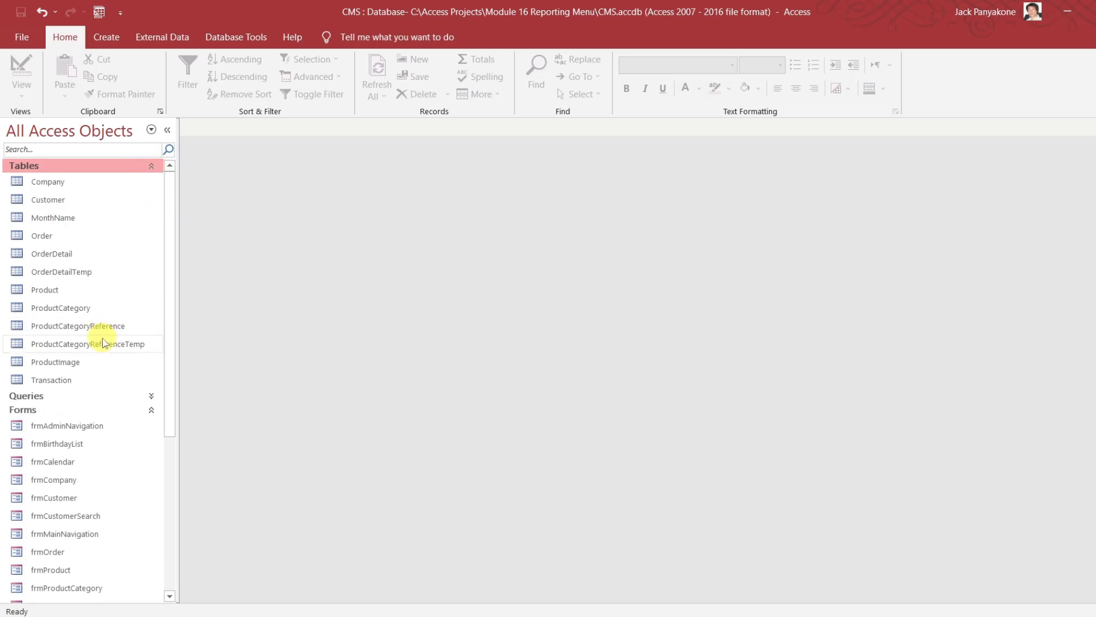
pyautogui.click(80, 381)
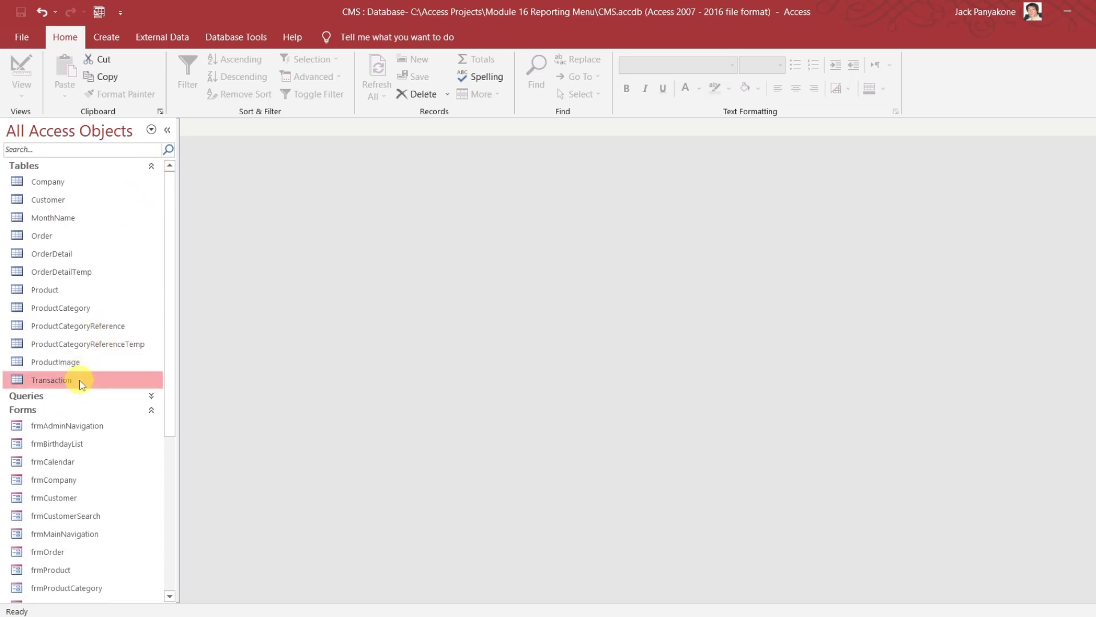
pyautogui.doubleClick(80, 379)
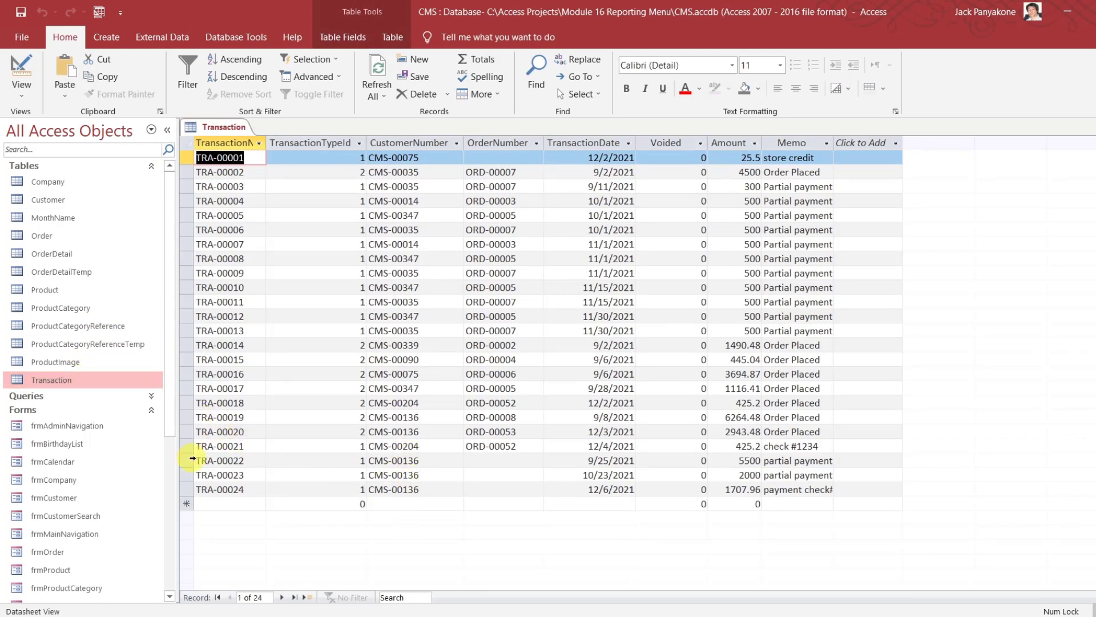
# - Delete the three payment records TRA-00022 through TRA-00024 from the Transaction table
pyautogui.click(186, 489)
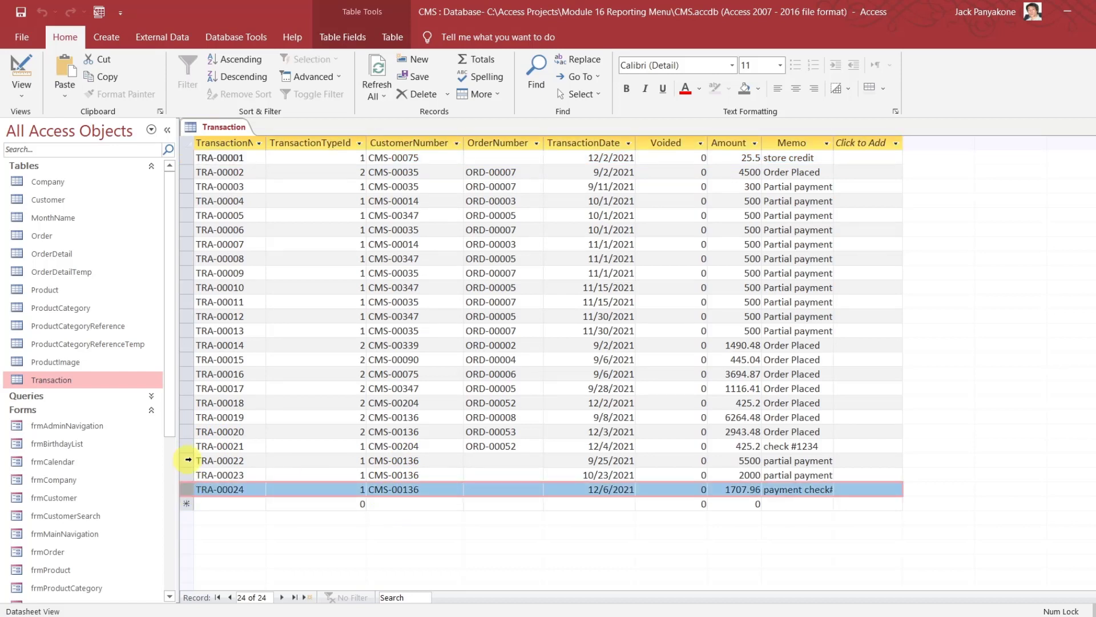
pyautogui.keyDown('shift'); pyautogui.click(188, 460); pyautogui.keyUp('shift')
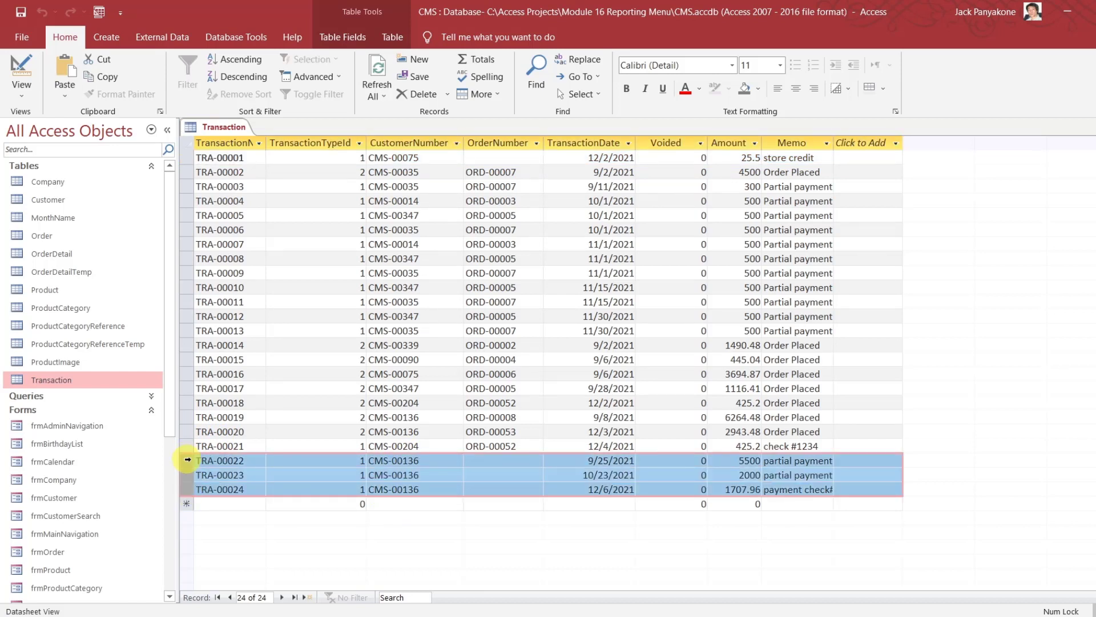
pyautogui.press('Delete')
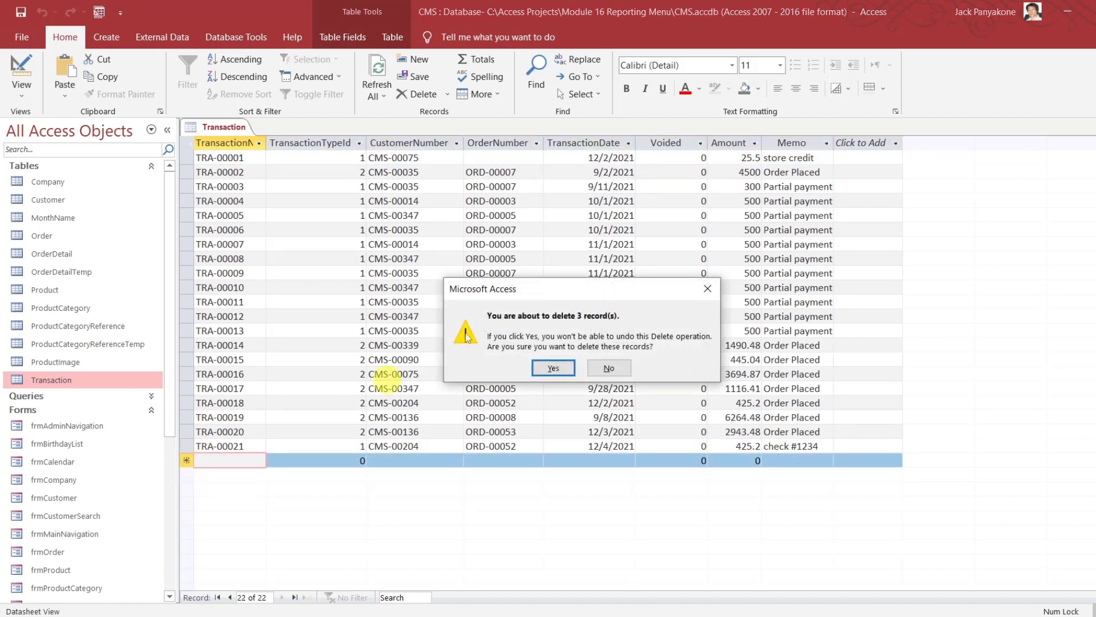
pyautogui.click(552, 367)
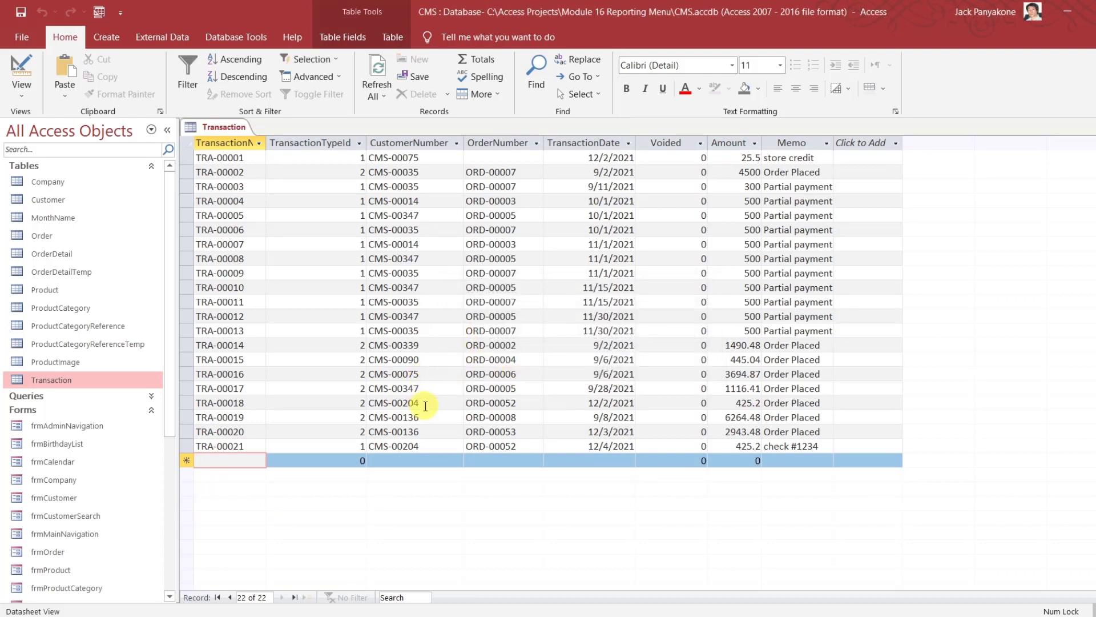
# - Delete the Order Placed records TRA-00019 and TRA-00020 from the Transaction table
pyautogui.click(187, 417)
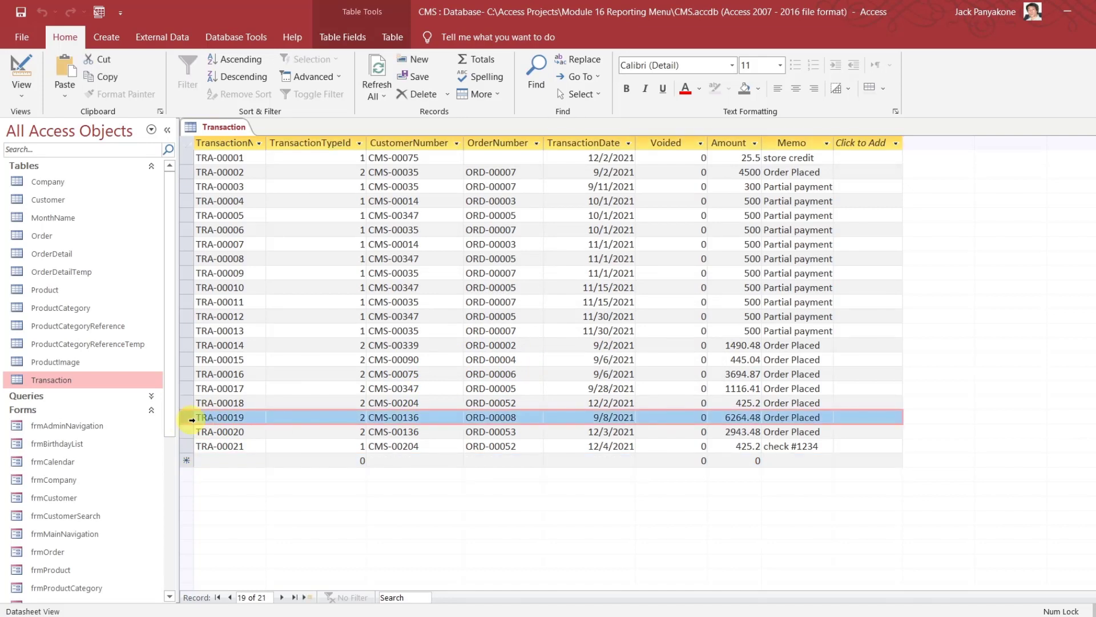
pyautogui.press('Delete')
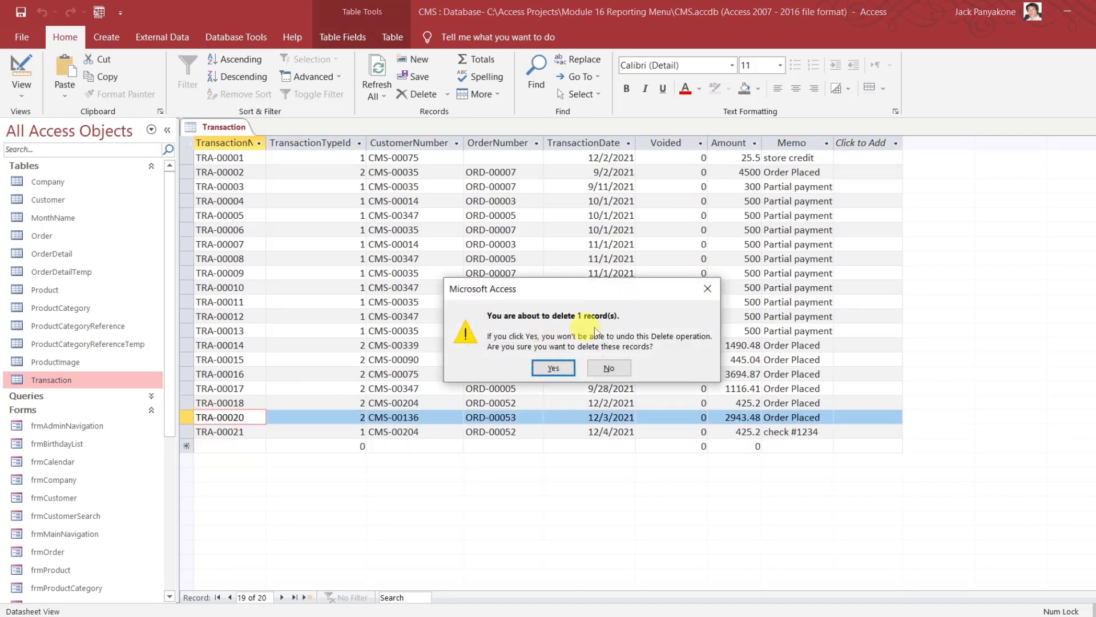
pyautogui.click(564, 366)
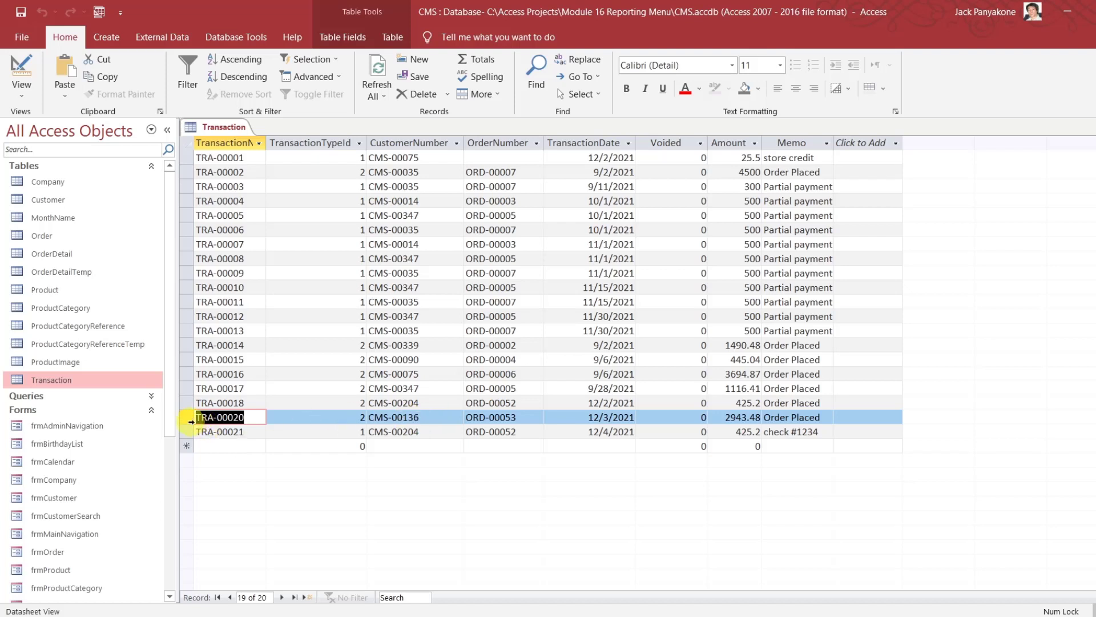
pyautogui.rightClick(187, 416)
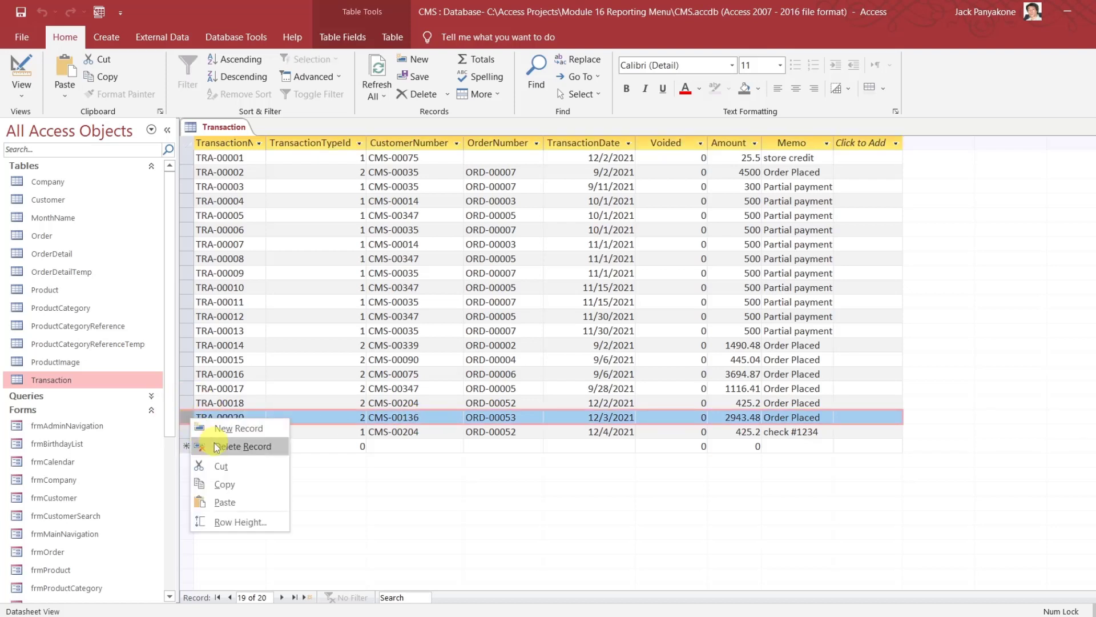
pyautogui.click(217, 445)
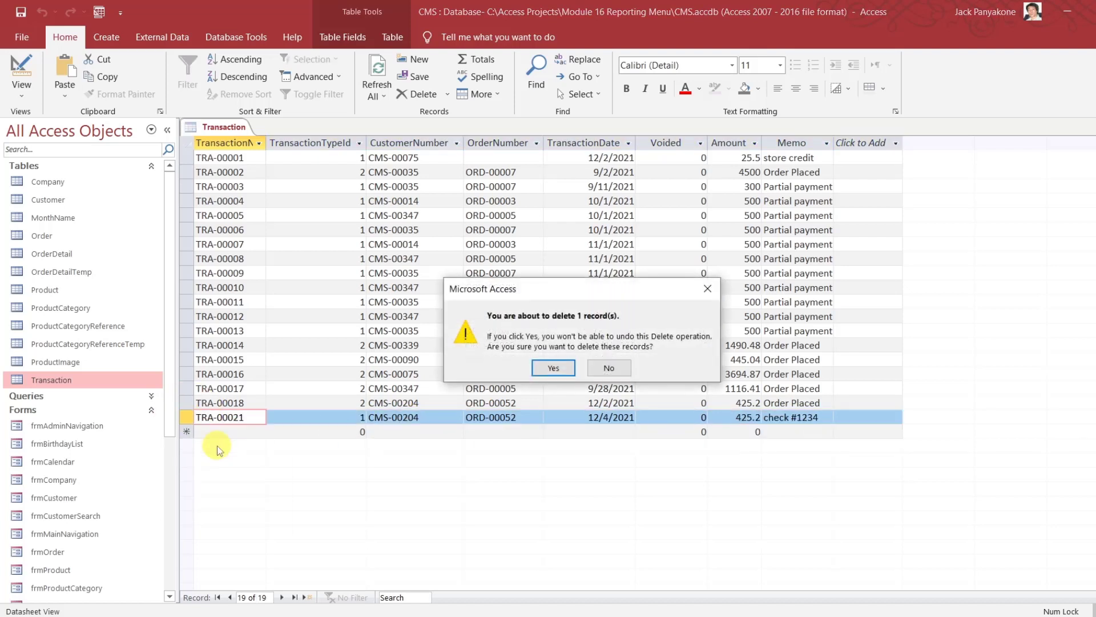
pyautogui.click(558, 366)
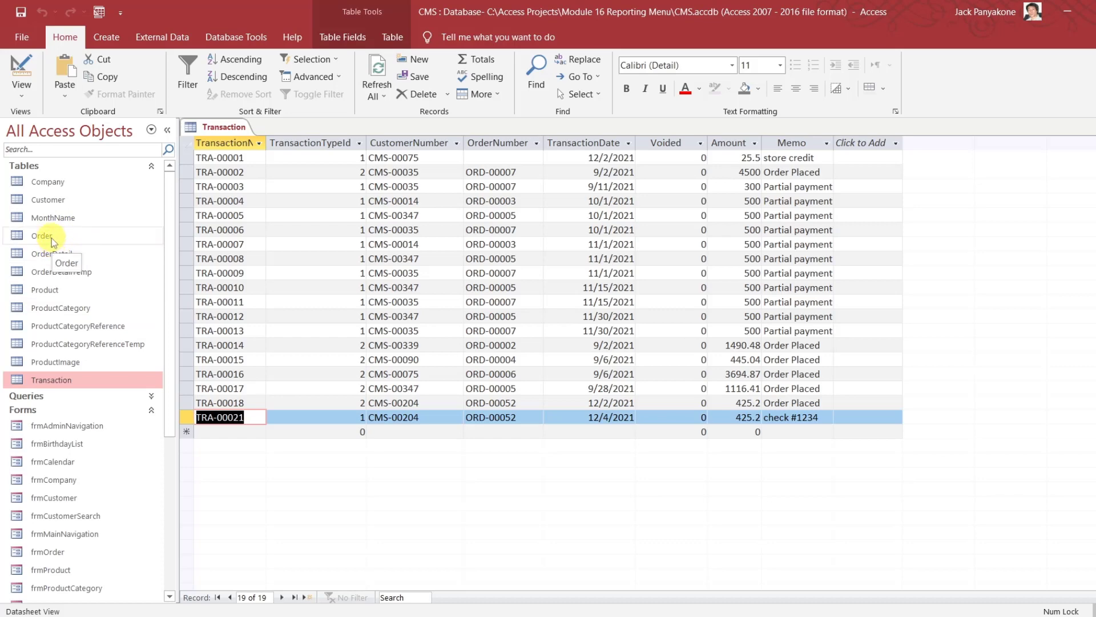
# - Open the OrderDetail and Order tables, and fit the Order table's CustomerId column to its contents
pyautogui.doubleClick(52, 257)
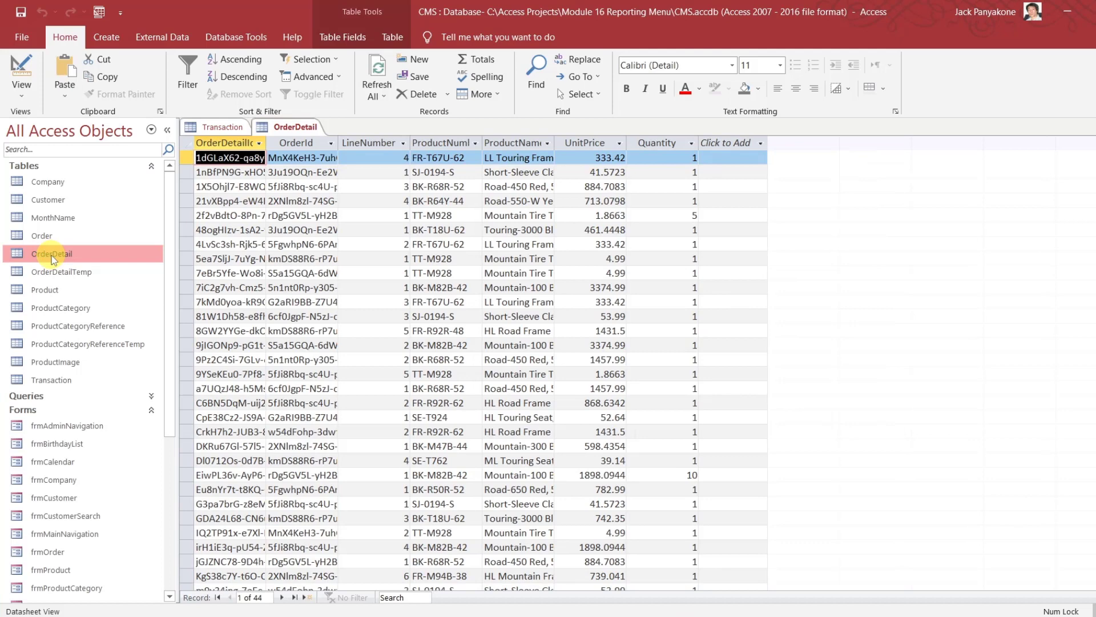
pyautogui.doubleClick(50, 239)
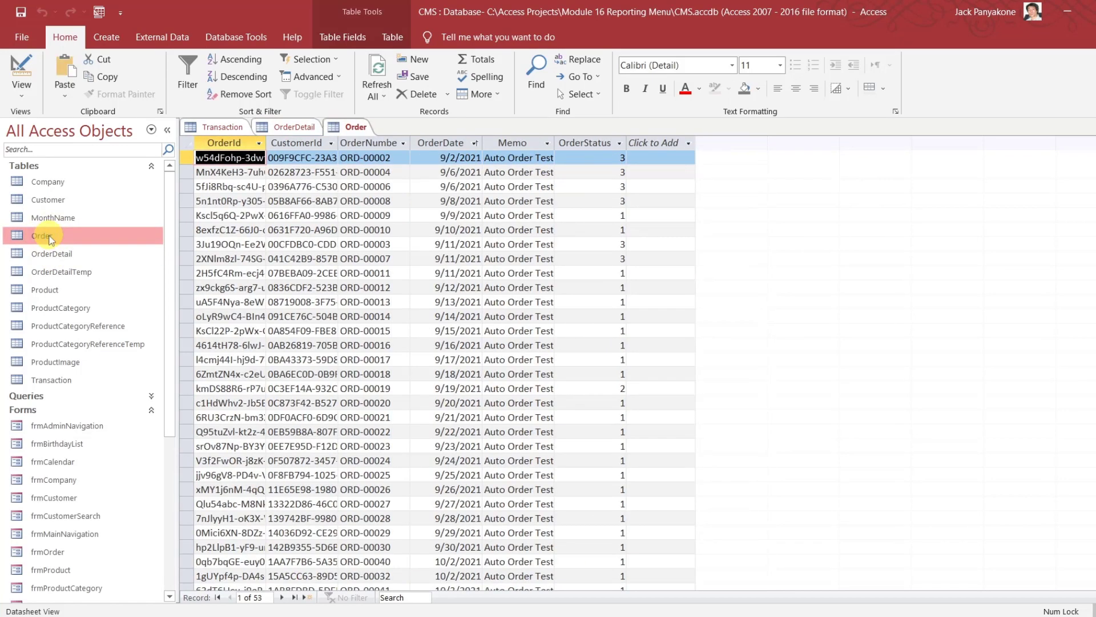
pyautogui.doubleClick(338, 142)
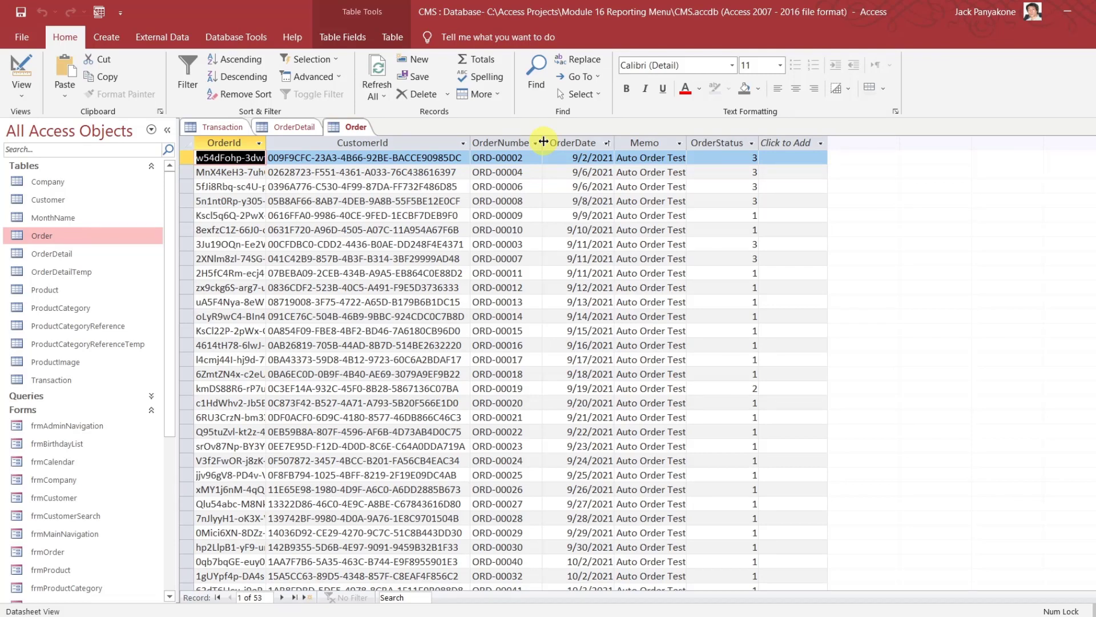
# - Open the Customer table, filter it to the customer number of Real Sporting Goods, and fit the CustomerId column to its contents
pyautogui.doubleClick(80, 201)
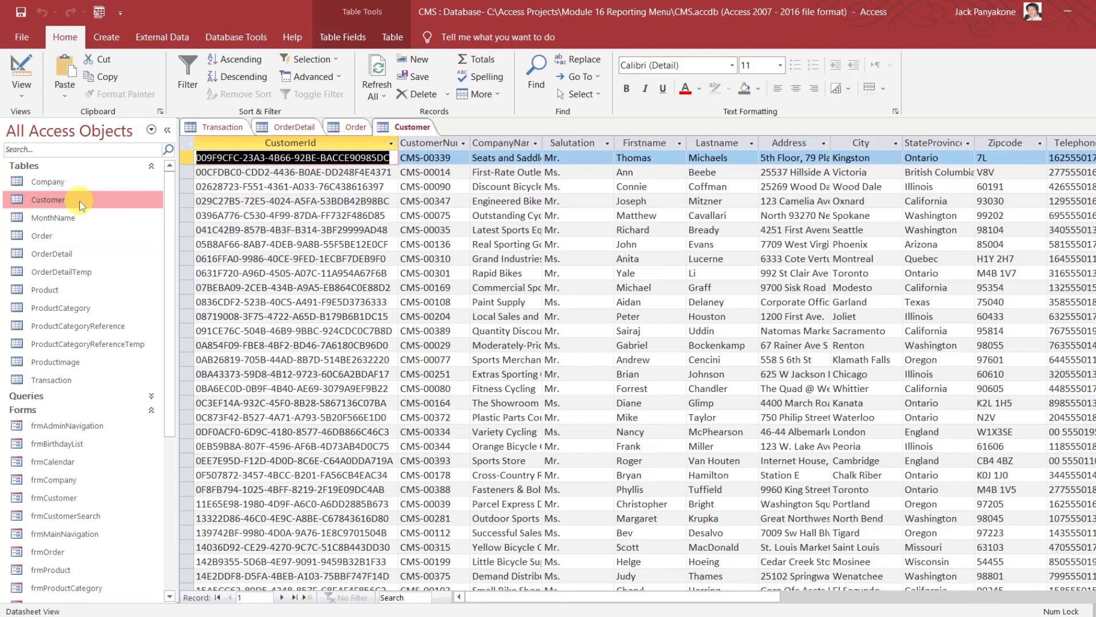
pyautogui.click(464, 143)
pyautogui.click(489, 237)
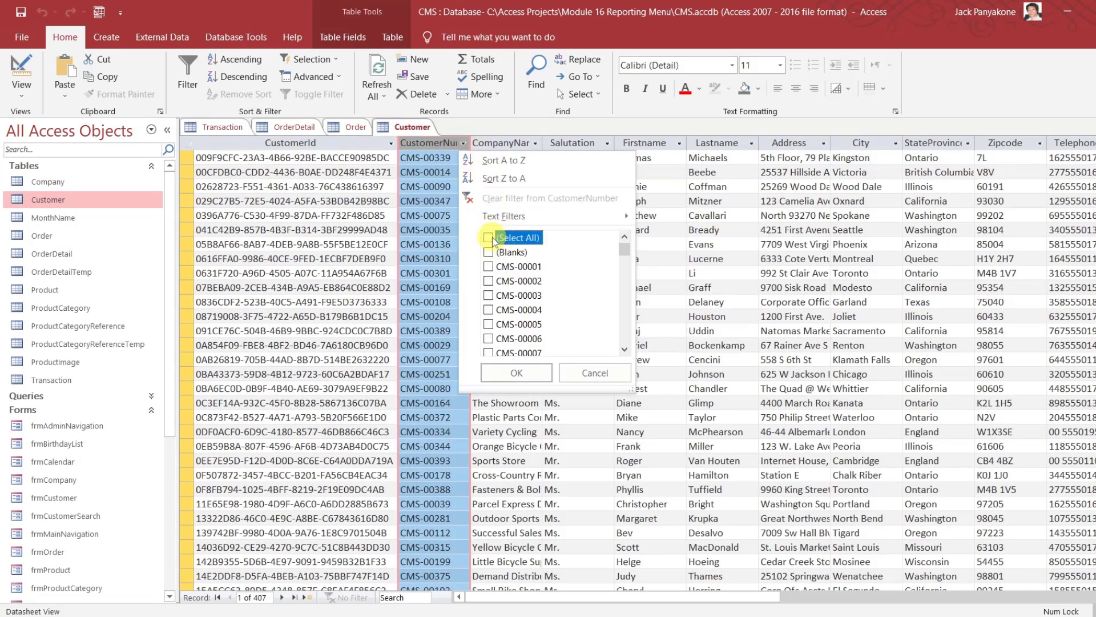
pyautogui.moveTo(629, 249); pyautogui.dragTo(625, 278)
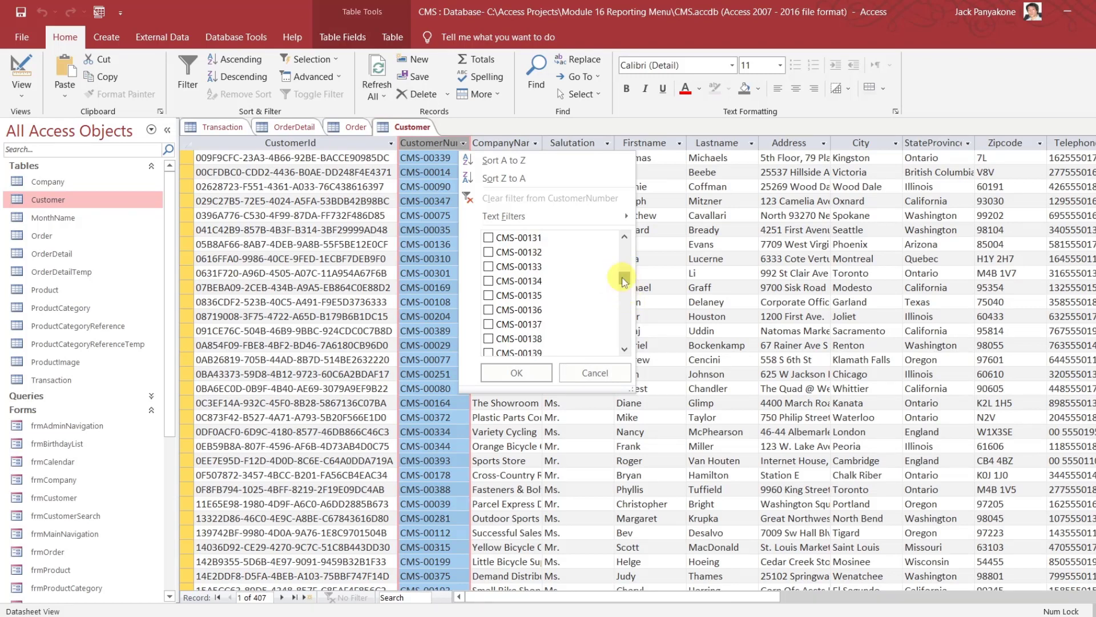
pyautogui.click(500, 308)
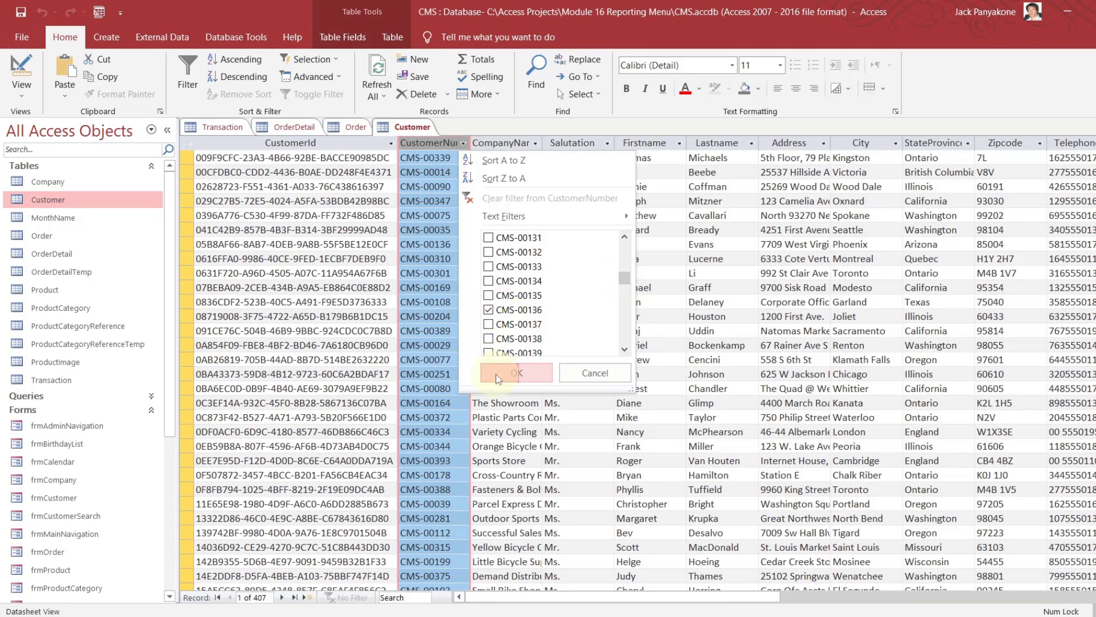
pyautogui.click(502, 372)
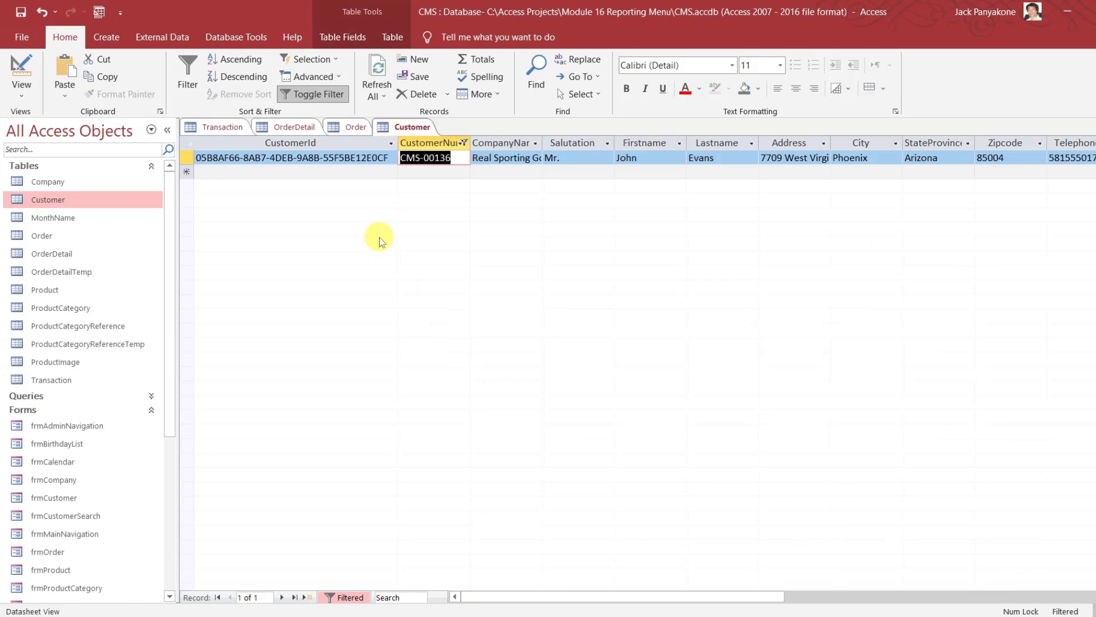
pyautogui.doubleClick(399, 140)
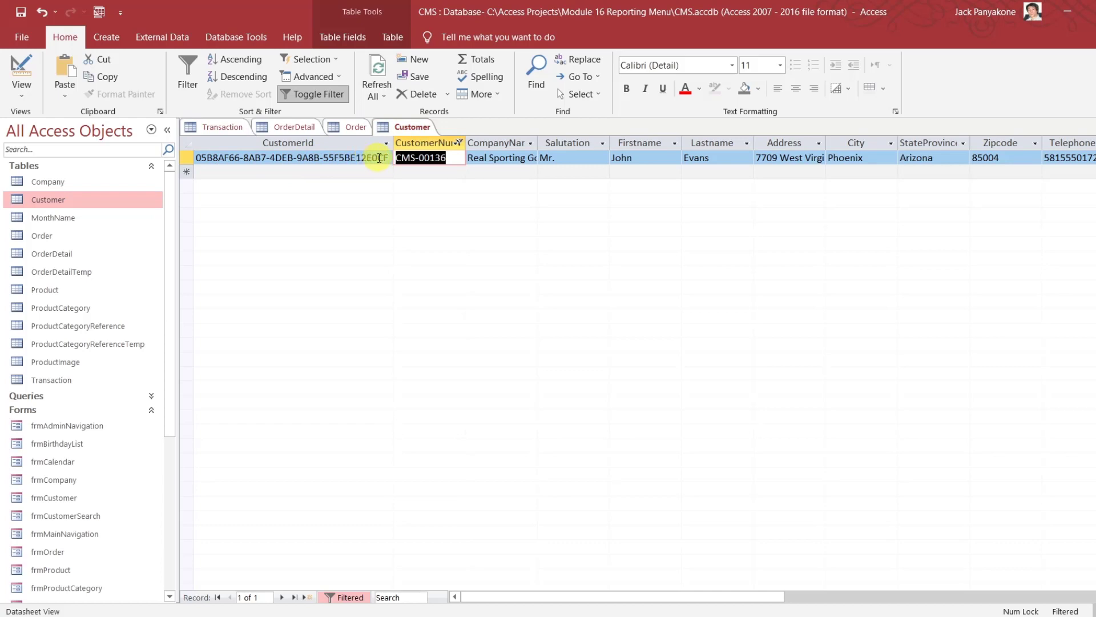
# - Locate the Real Sporting Goods order dated 9/8/2021 in the Order table by its CustomerId and select its order number
pyautogui.click(295, 129)
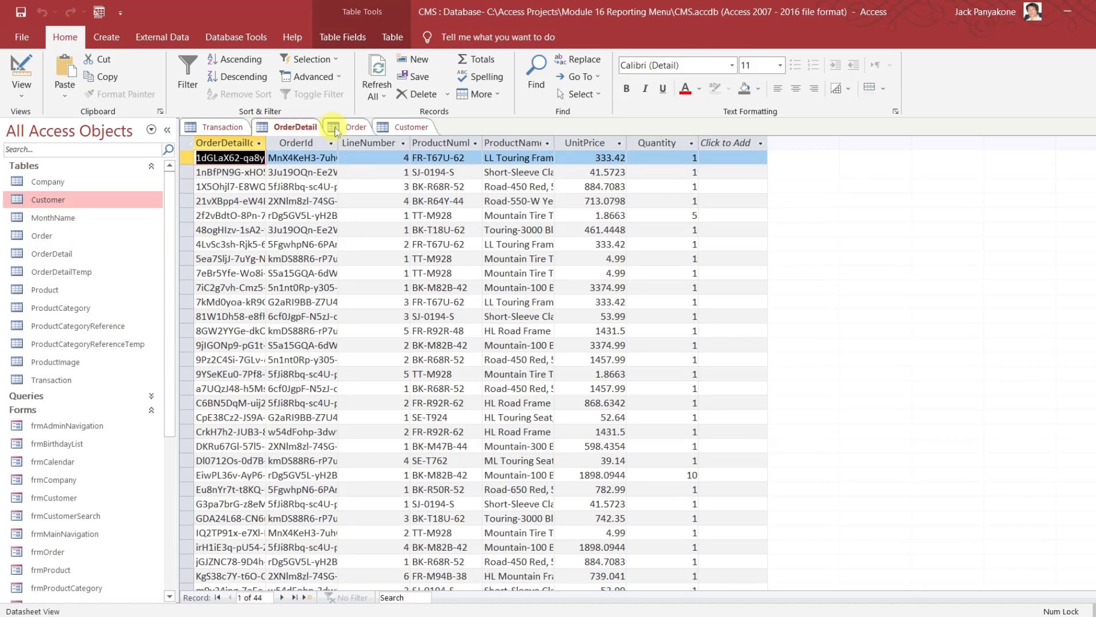
pyautogui.click(352, 129)
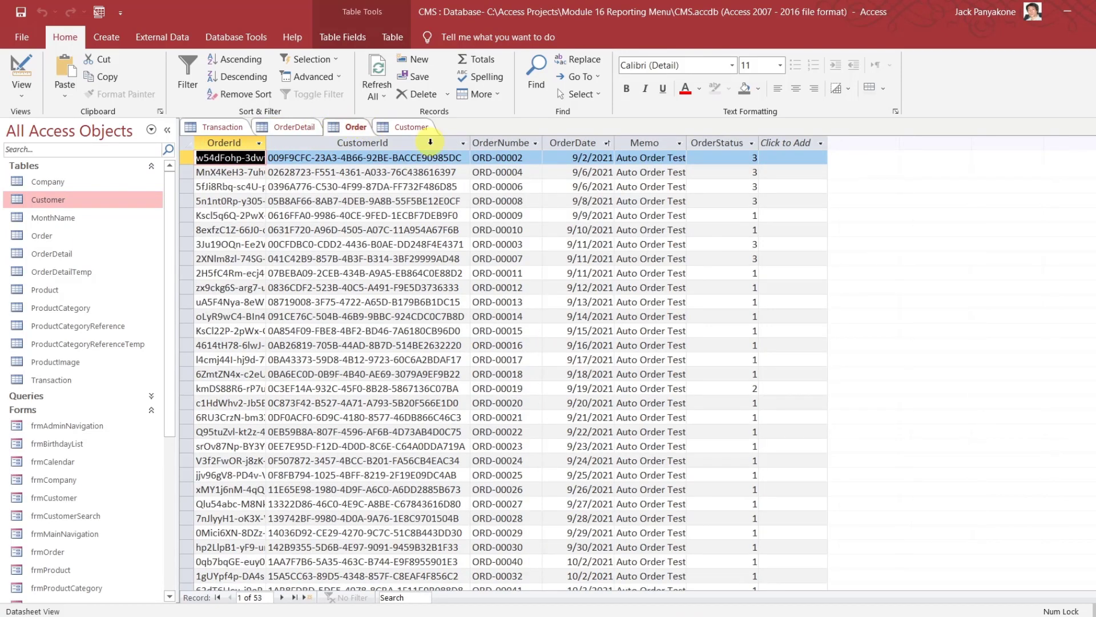
pyautogui.click(466, 142)
pyautogui.click(286, 201)
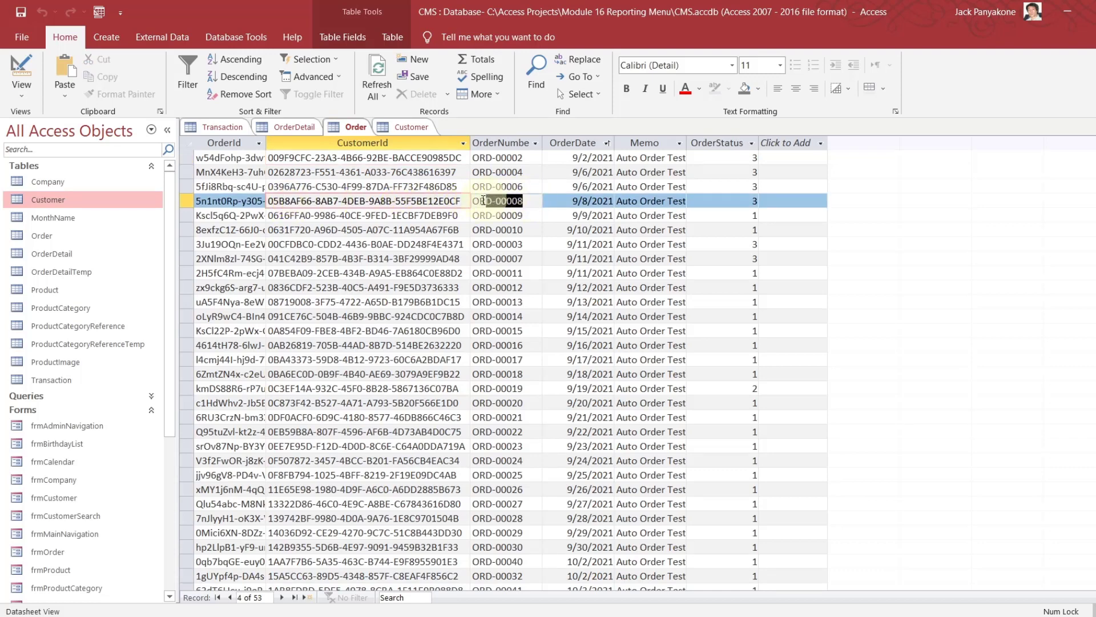
pyautogui.click(471, 200)
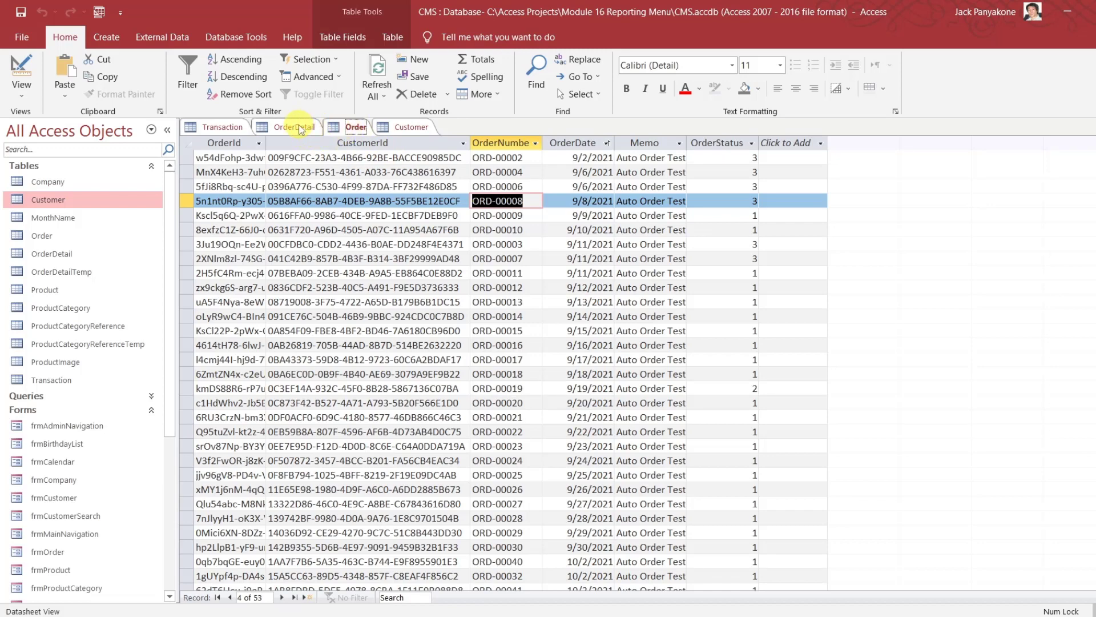
# - Fit the OrderId columns of the Order and OrderDetail tables to their contents
pyautogui.doubleClick(265, 142)
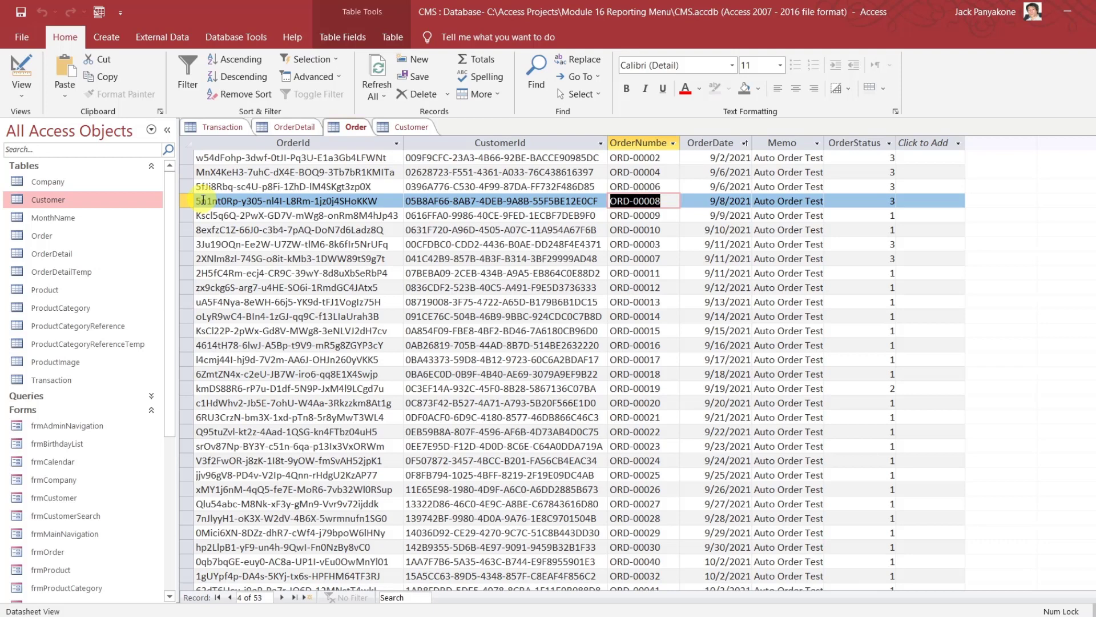
pyautogui.click(291, 134)
pyautogui.click(396, 144)
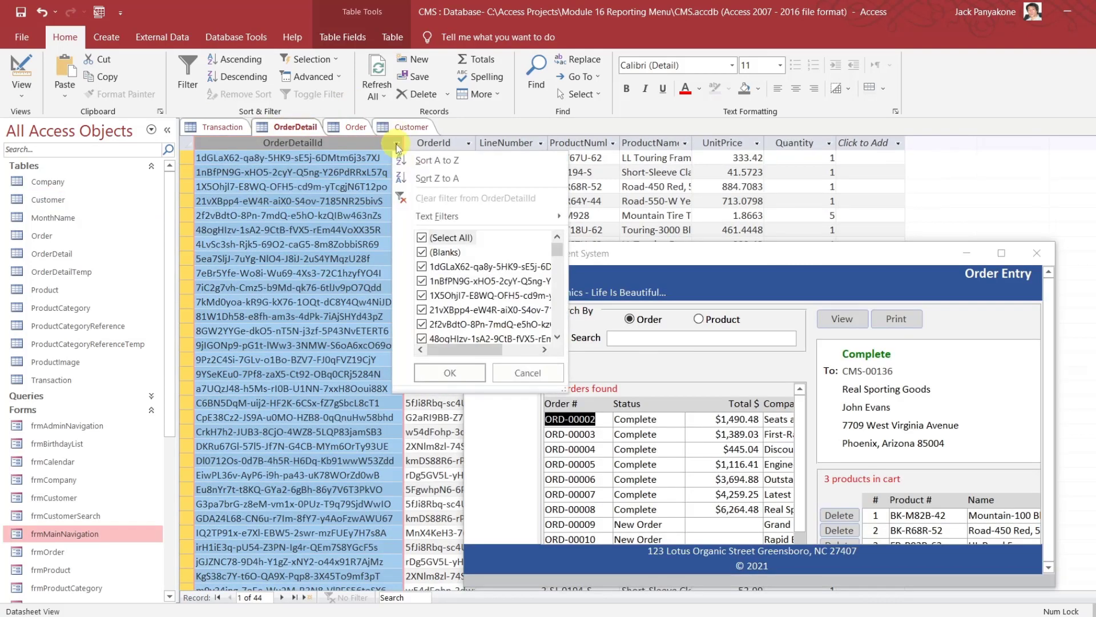
pyautogui.click(355, 128)
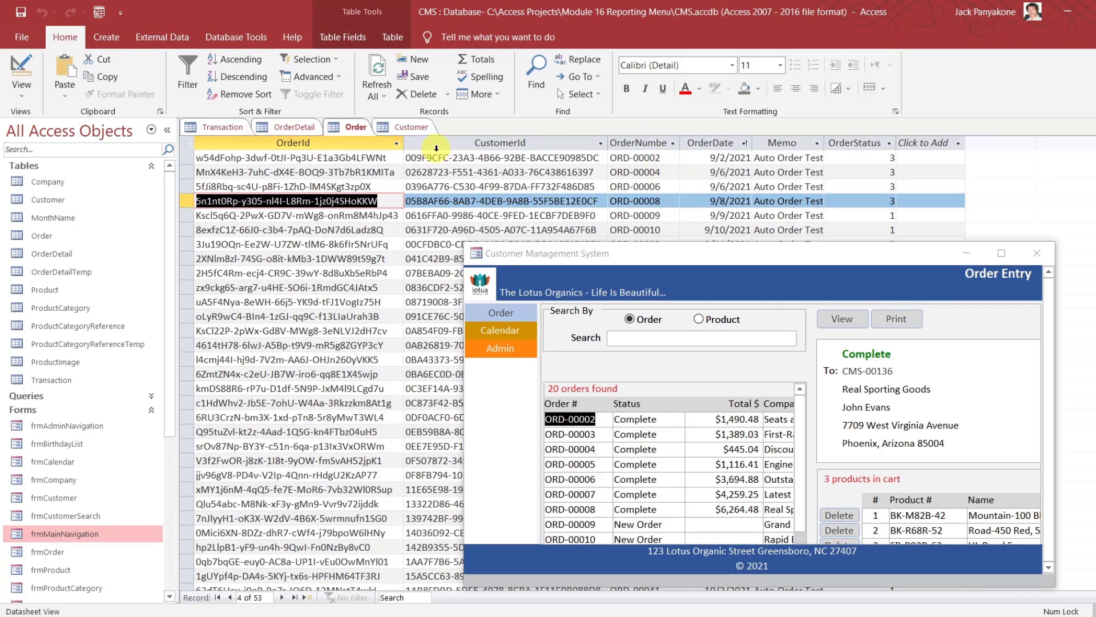
pyautogui.click(293, 128)
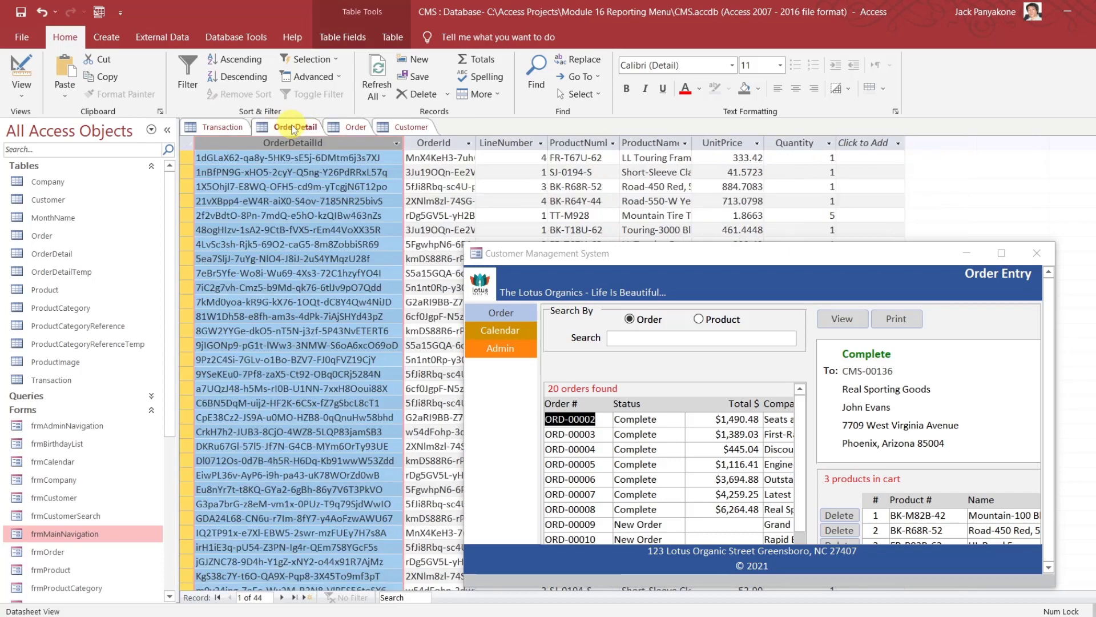
pyautogui.click(350, 126)
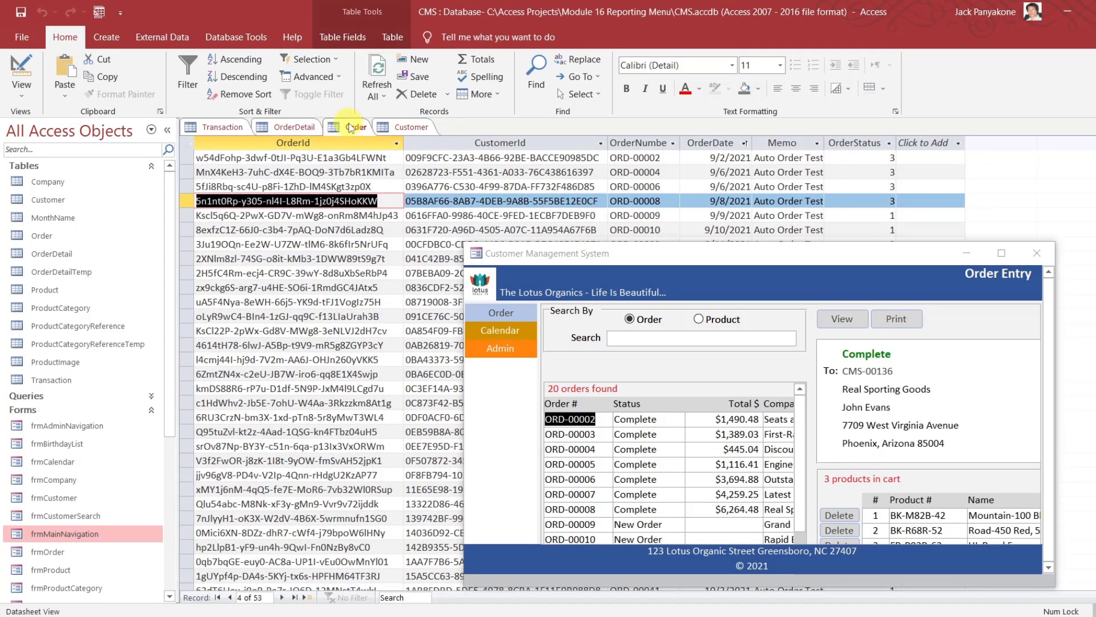
pyautogui.click(293, 127)
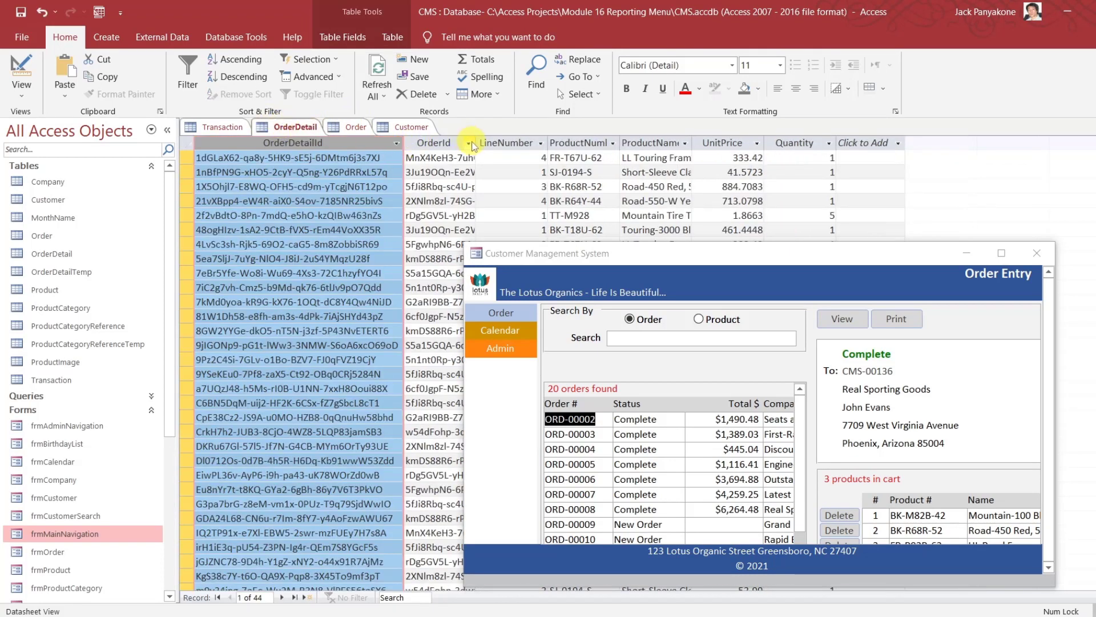
pyautogui.doubleClick(476, 142)
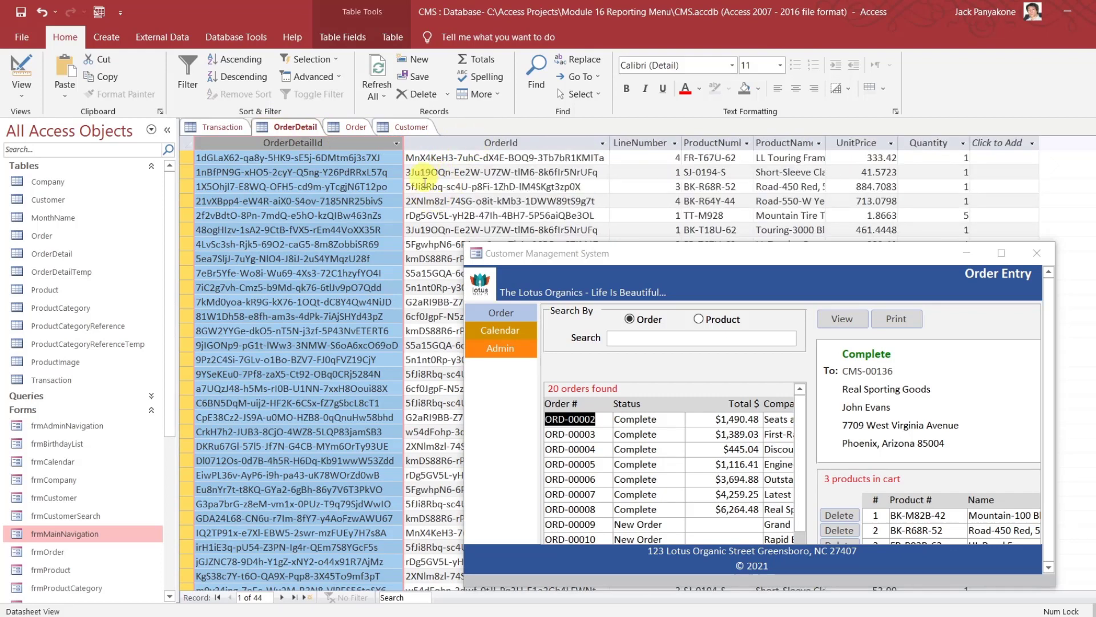
# - Filter the OrderDetail table to the OrderId of the Real Sporting Goods order dated 9/8/2021
pyautogui.click(582, 142)
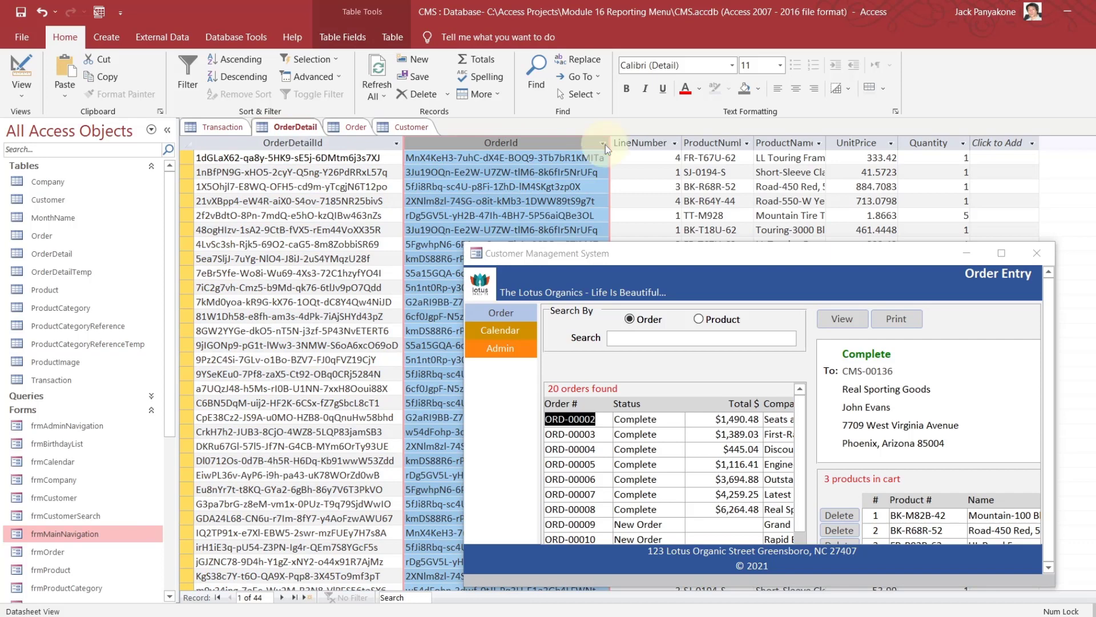
pyautogui.click(602, 143)
pyautogui.click(627, 238)
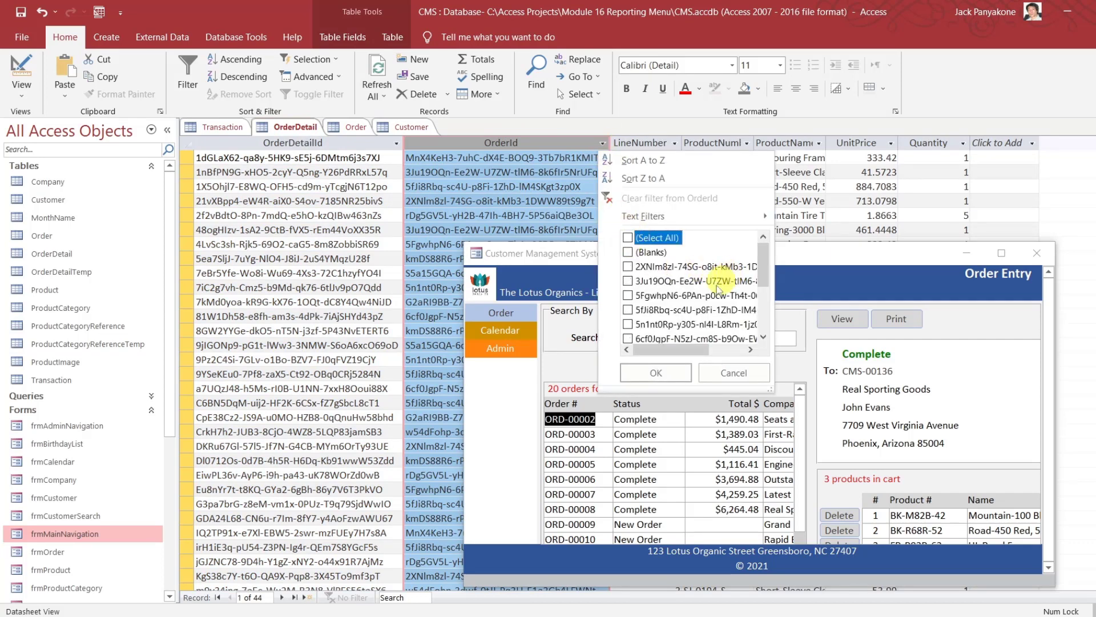
pyautogui.click(628, 325)
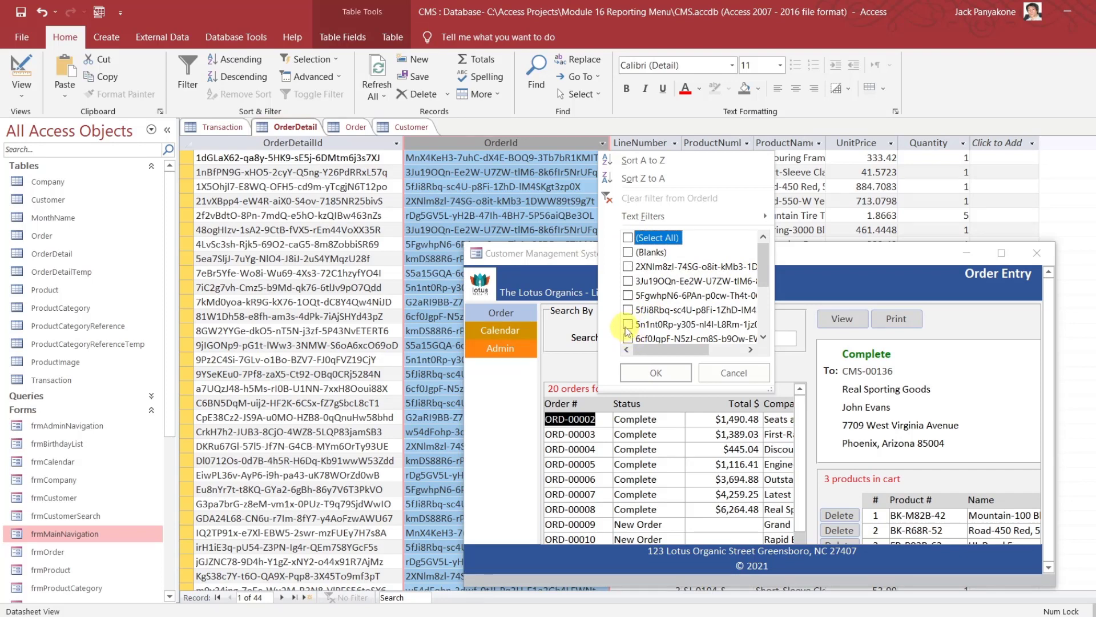
pyautogui.click(645, 371)
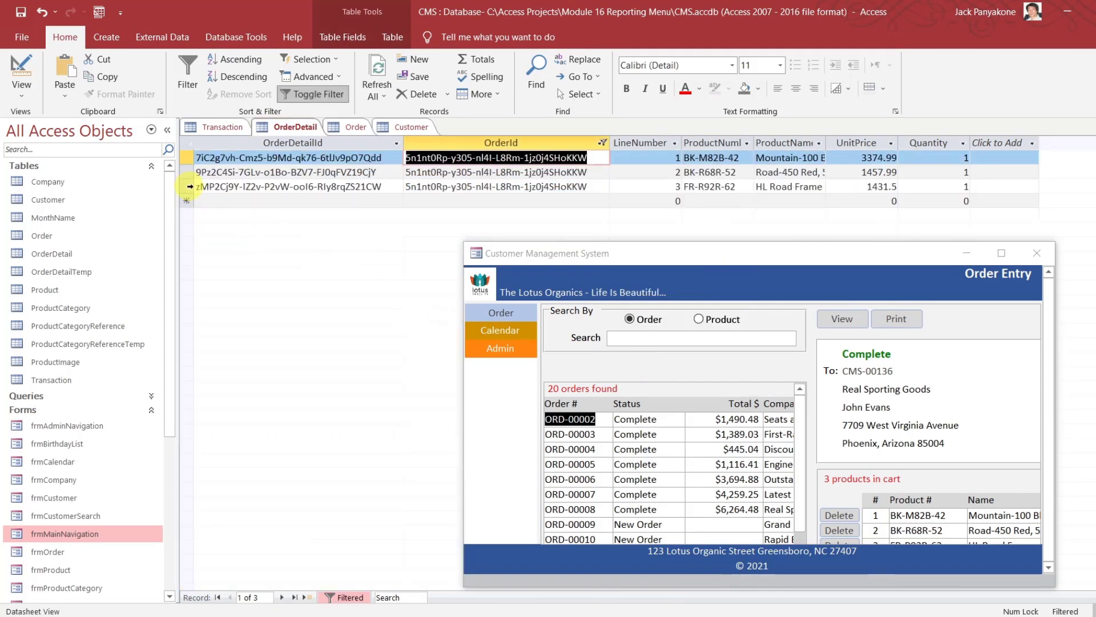
# - Delete the order's detail records for products BK-M82B-42, BK-R68R-52 and FR-R92R-62 from the OrderDetail table
pyautogui.click(190, 186)
pyautogui.keyDown('shift'); pyautogui.click(186, 158); pyautogui.keyUp('shift')
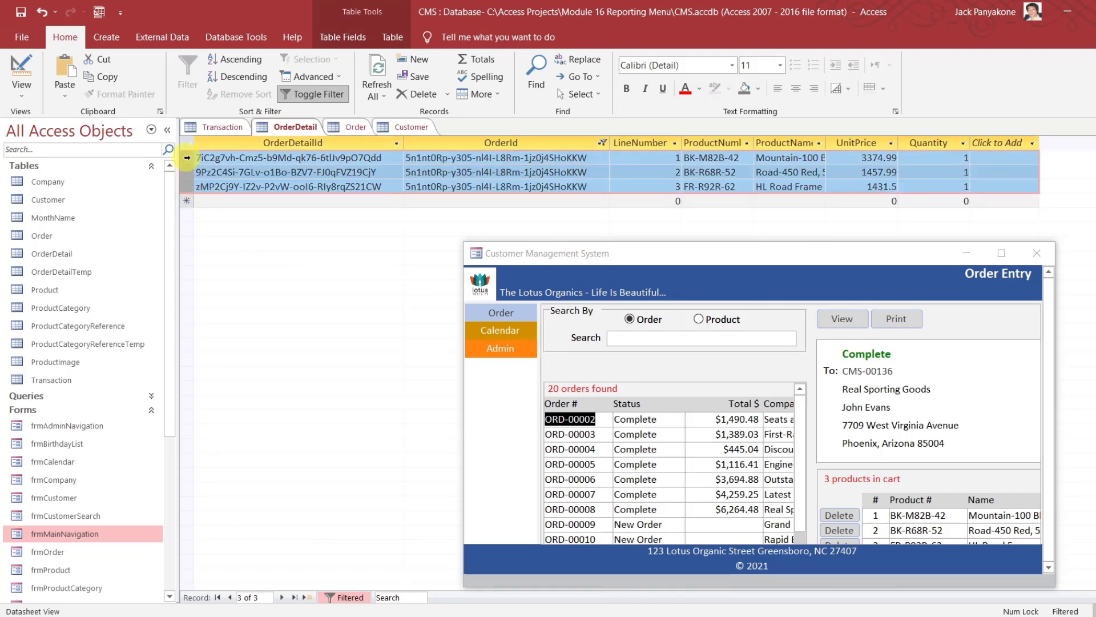
pyautogui.rightClick(187, 157)
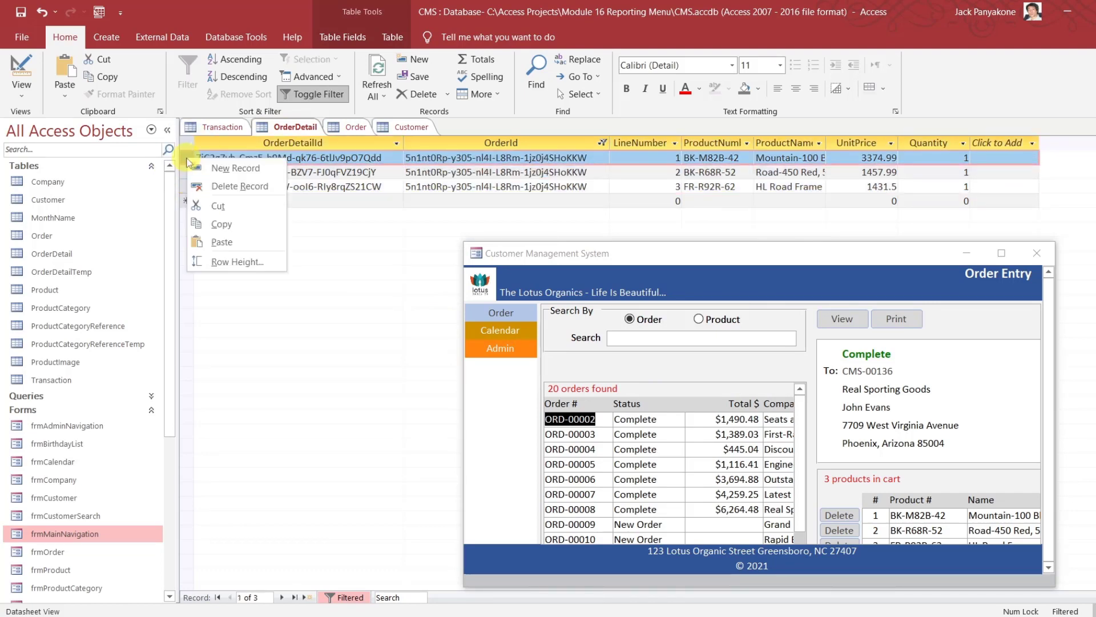
pyautogui.click(230, 190)
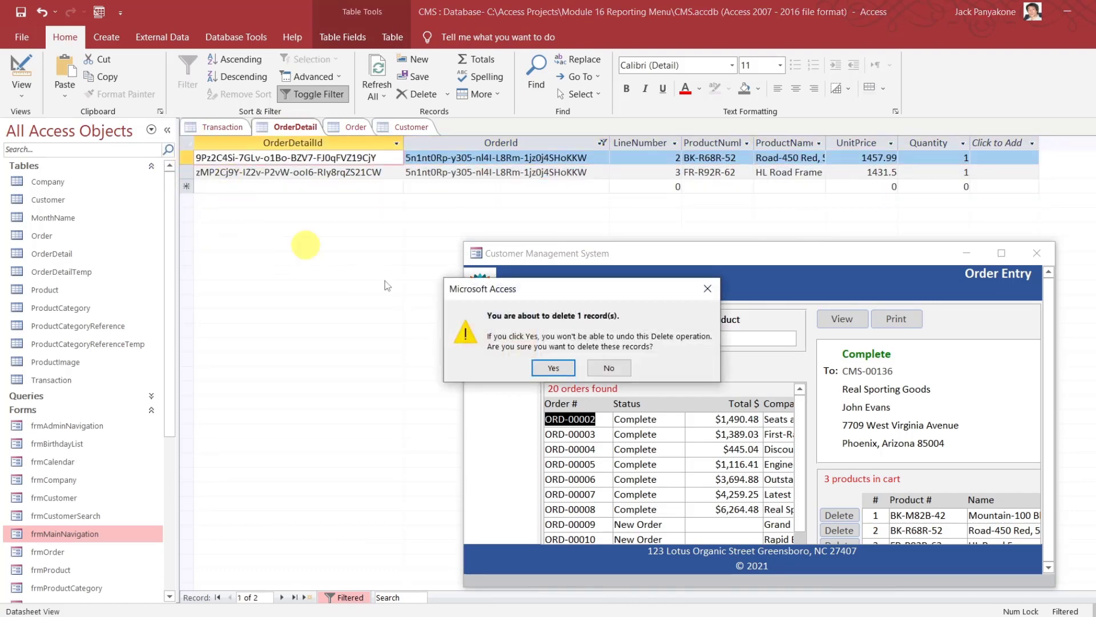
pyautogui.click(553, 368)
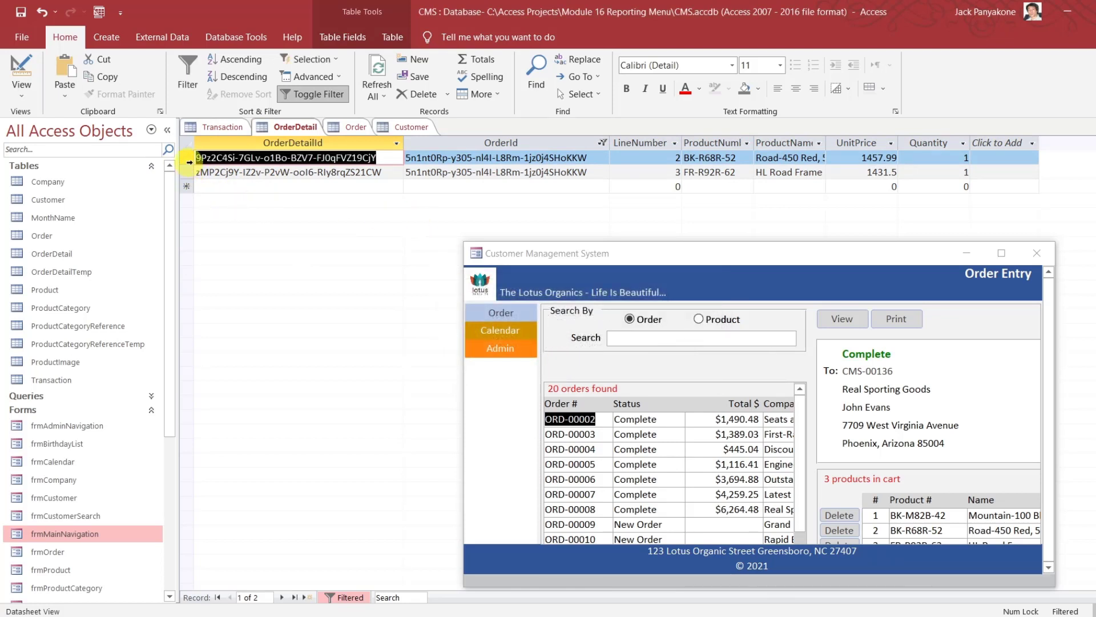
pyautogui.moveTo(189, 160); pyautogui.dragTo(188, 166)
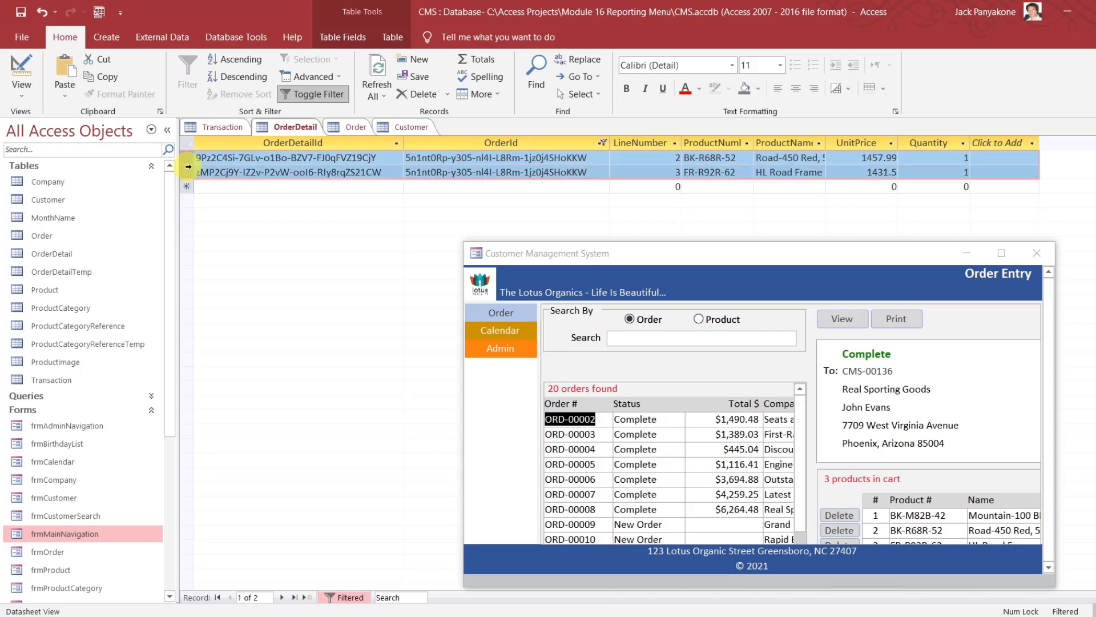
pyautogui.press('Delete')
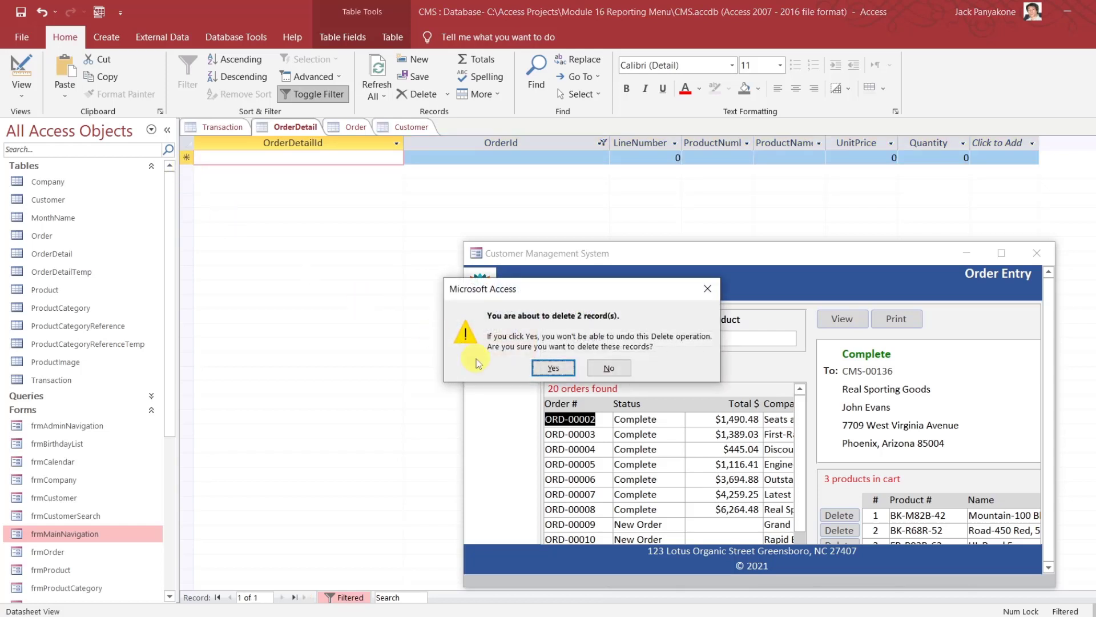
pyautogui.click(546, 368)
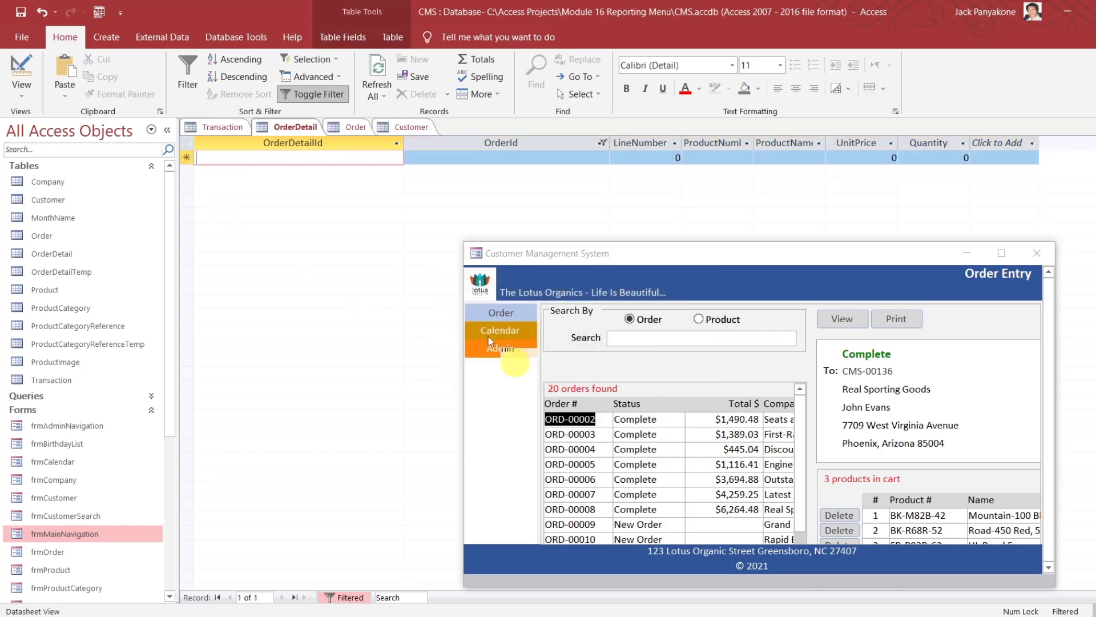
# - Delete the Real Sporting Goods order dated 9/8/2021 from the Order table
pyautogui.click(355, 127)
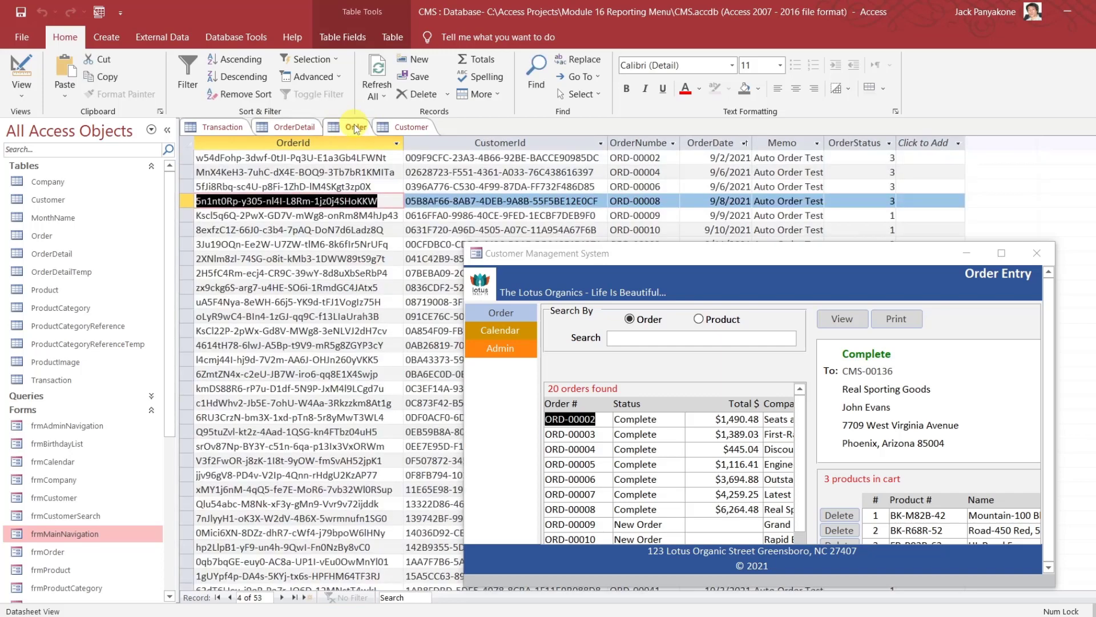
pyautogui.click(189, 200)
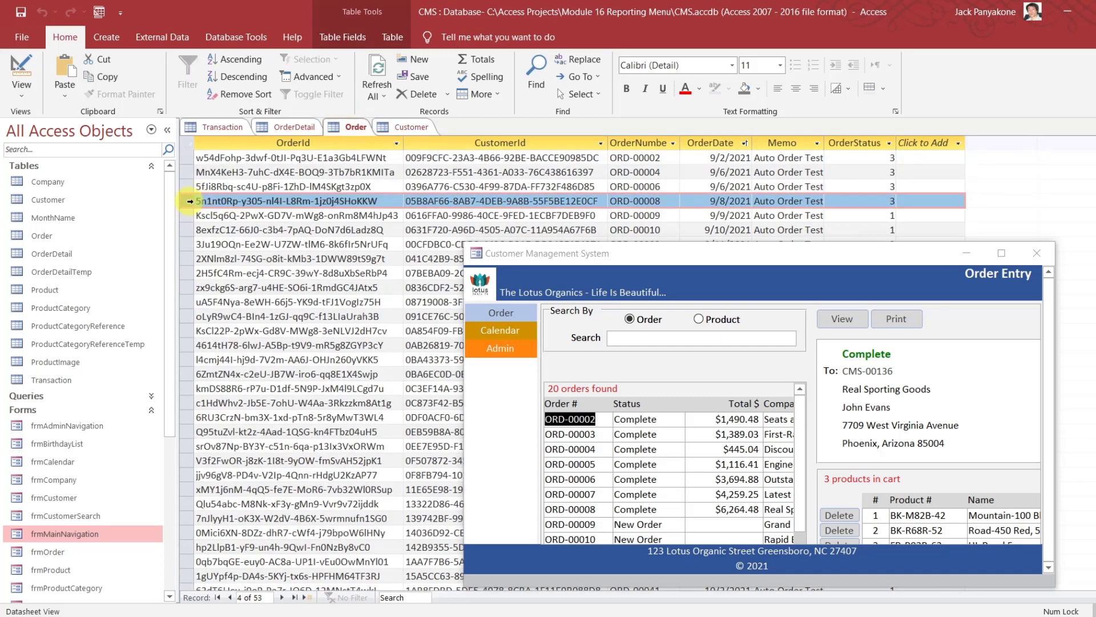
pyautogui.press('Delete')
pyautogui.click(537, 365)
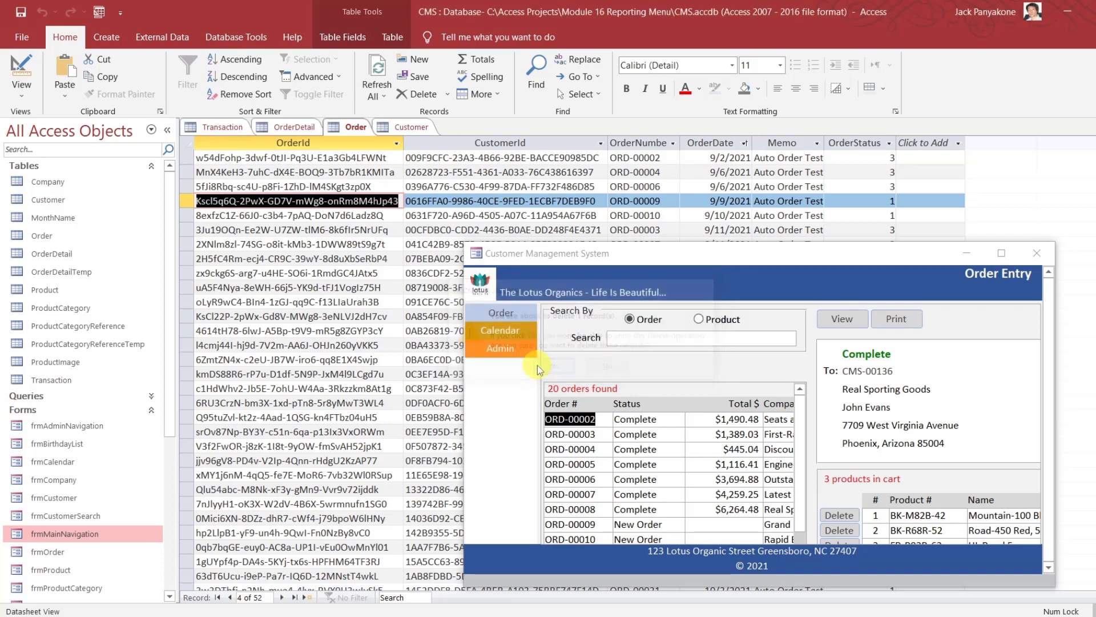
# - Close the Customer, Order, OrderDetail and Transaction tables without saving any design changes
pyautogui.click(413, 131)
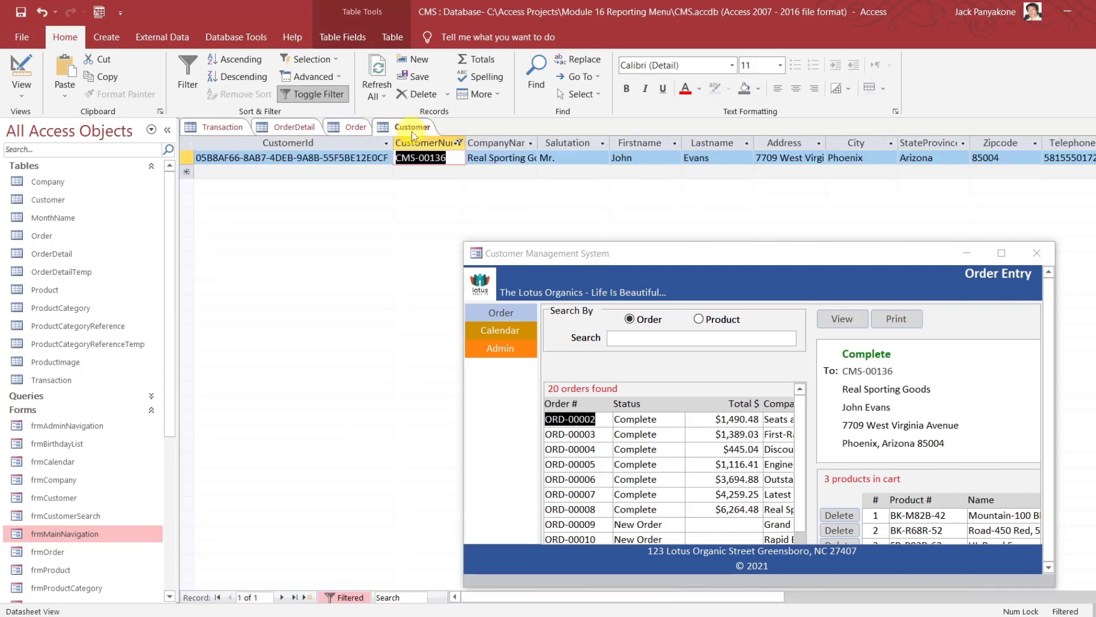
pyautogui.click(1089, 126)
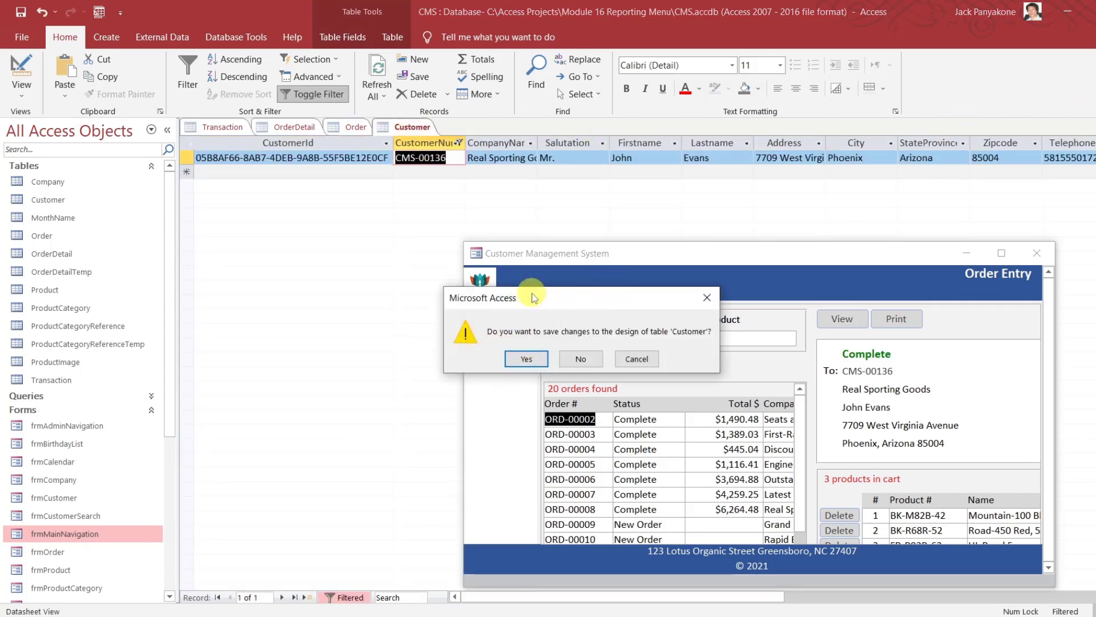
pyautogui.click(565, 359)
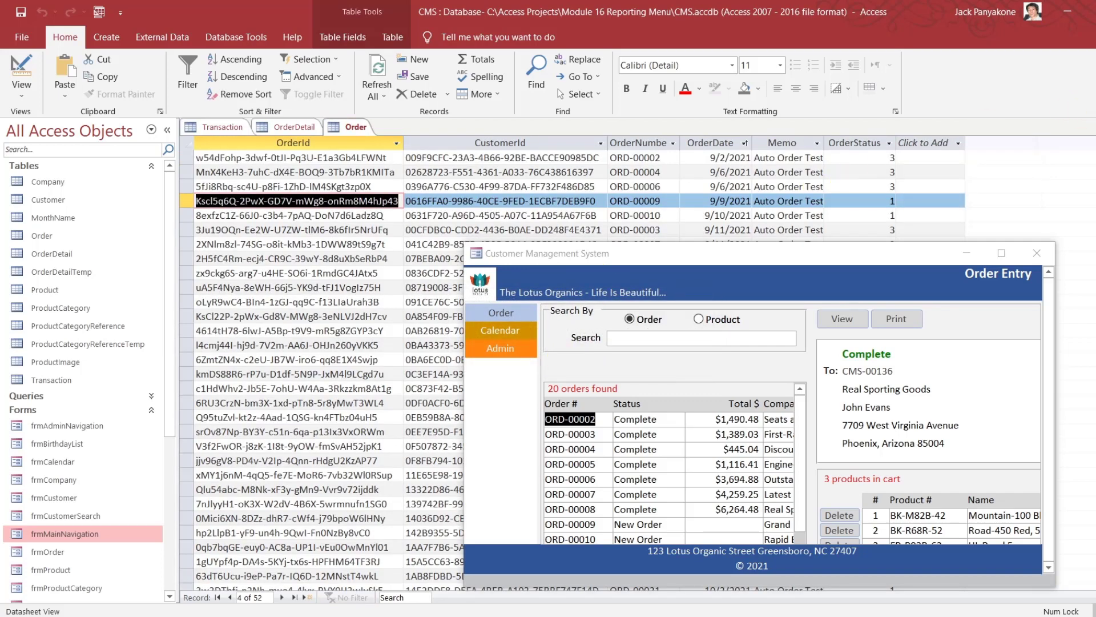
pyautogui.click(1090, 127)
pyautogui.click(578, 360)
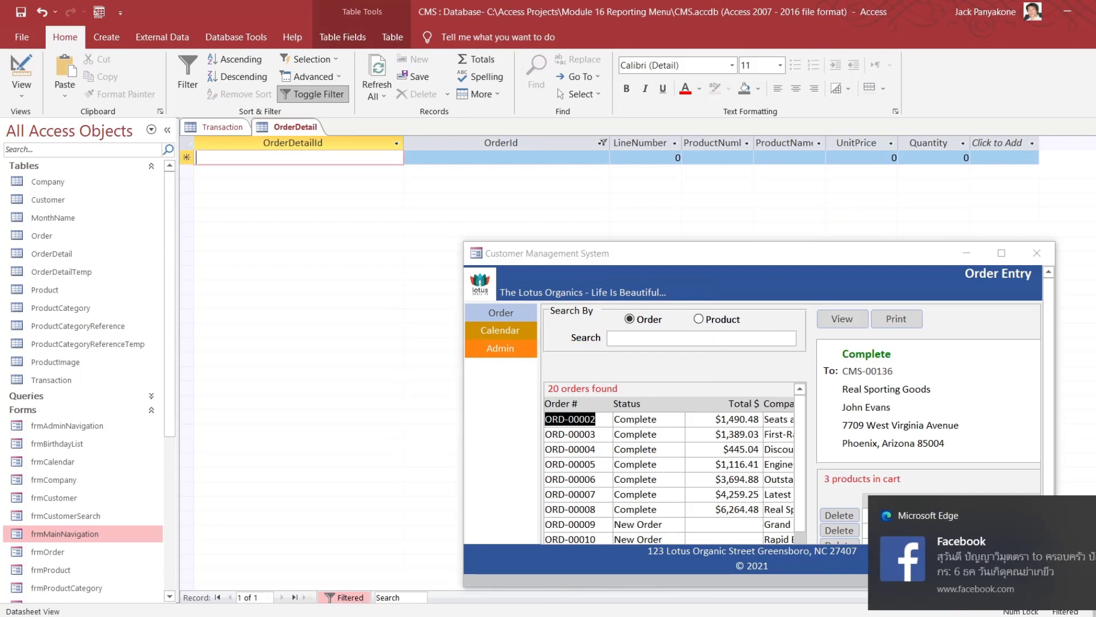
pyautogui.click(1089, 127)
pyautogui.click(582, 359)
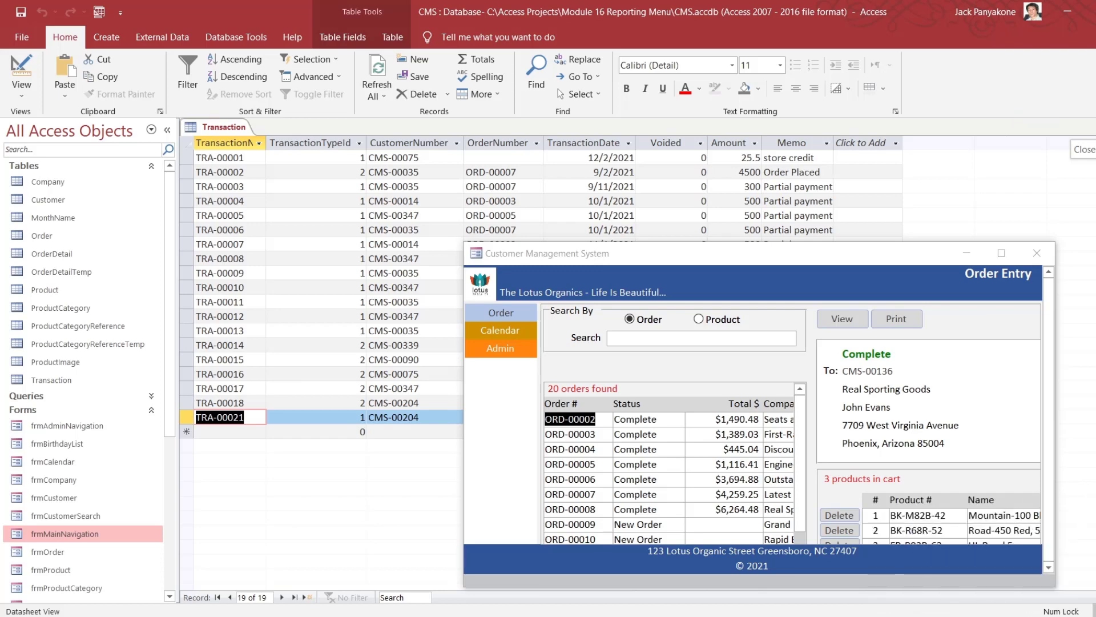
pyautogui.click(1089, 127)
# - Maximize the Customer Management System form and reload its Order Entry page
pyautogui.moveTo(893, 256); pyautogui.dragTo(761, 140)
pyautogui.doubleClick(866, 142)
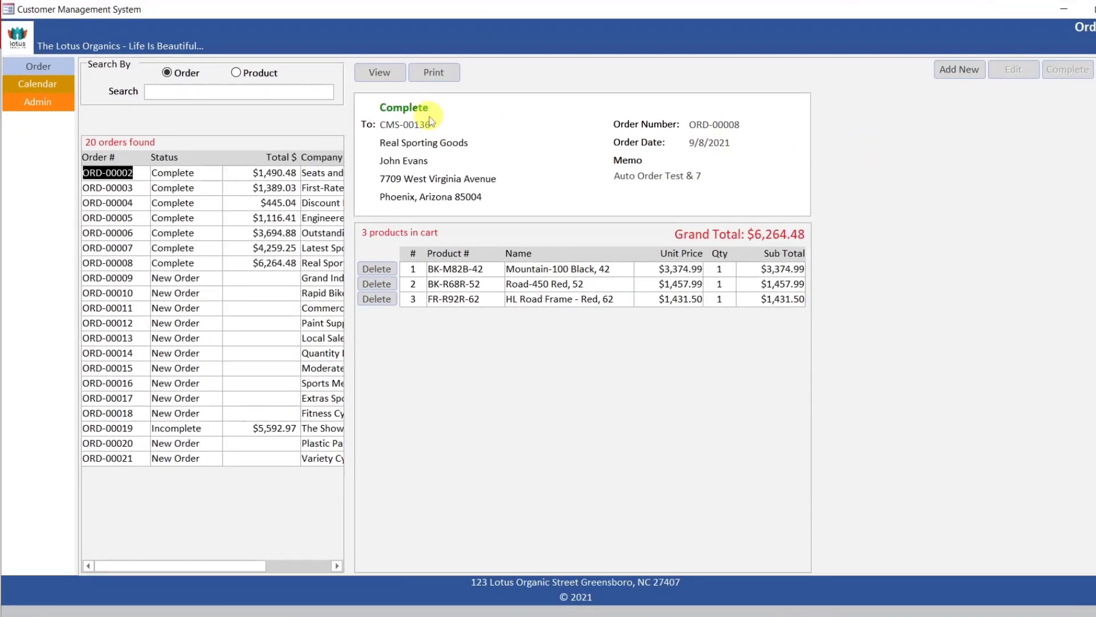
pyautogui.click(48, 71)
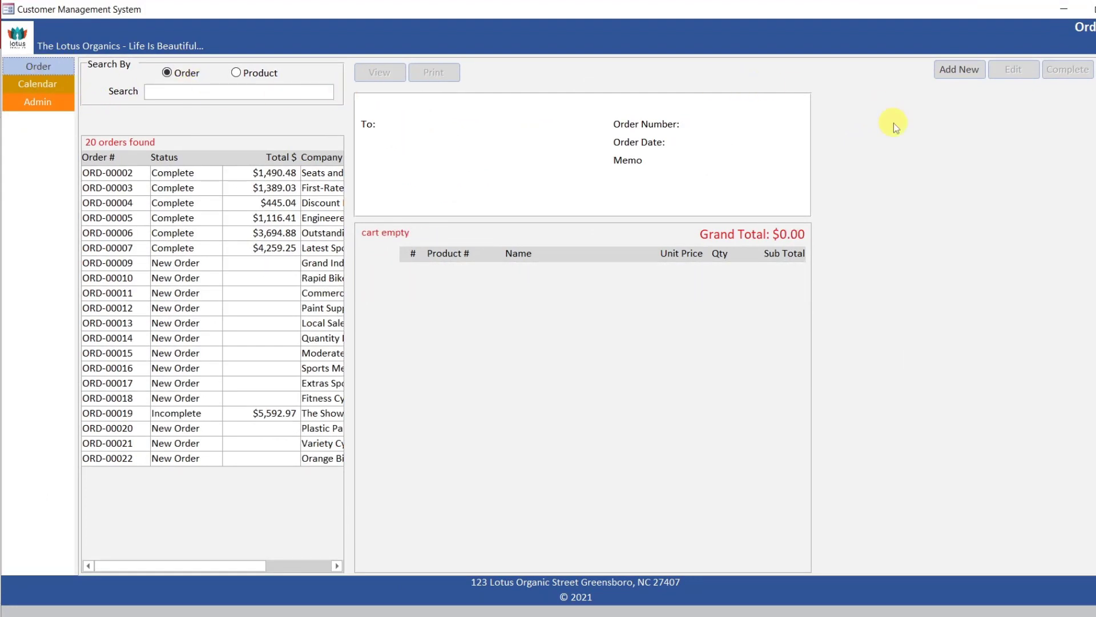
# - Add a new order for the customer Real Sporting Goods and save it
pyautogui.click(959, 76)
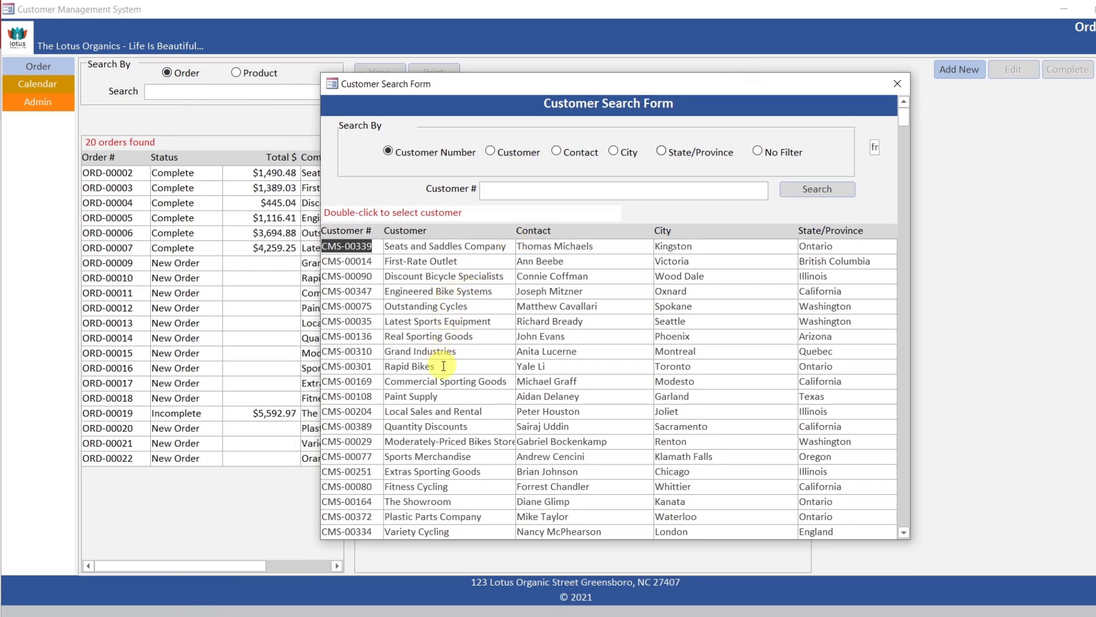
pyautogui.doubleClick(448, 338)
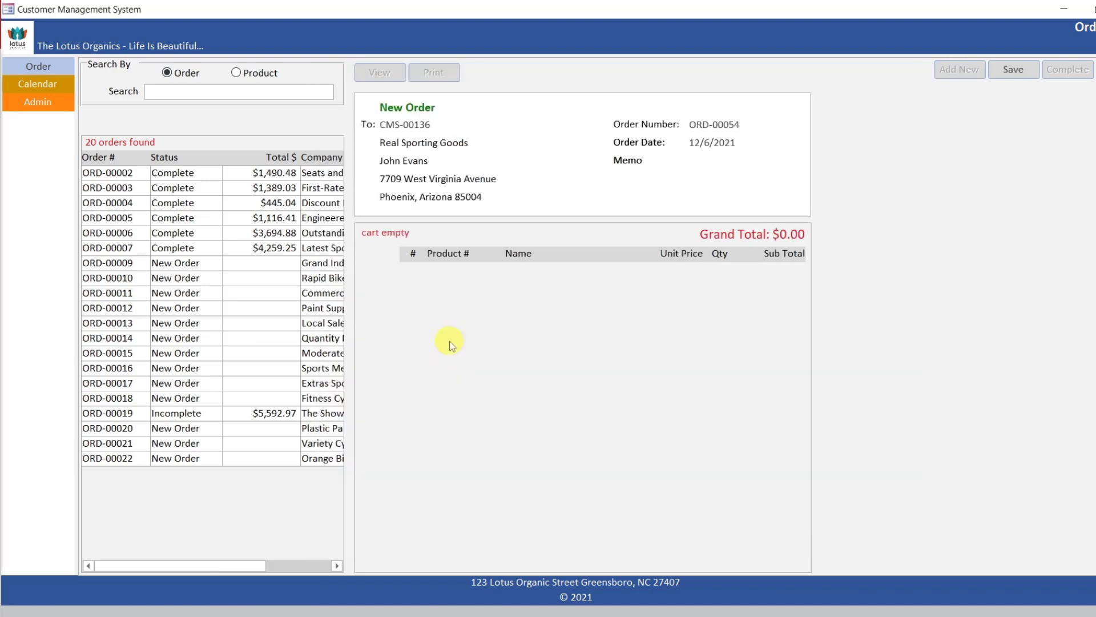
pyautogui.click(1009, 74)
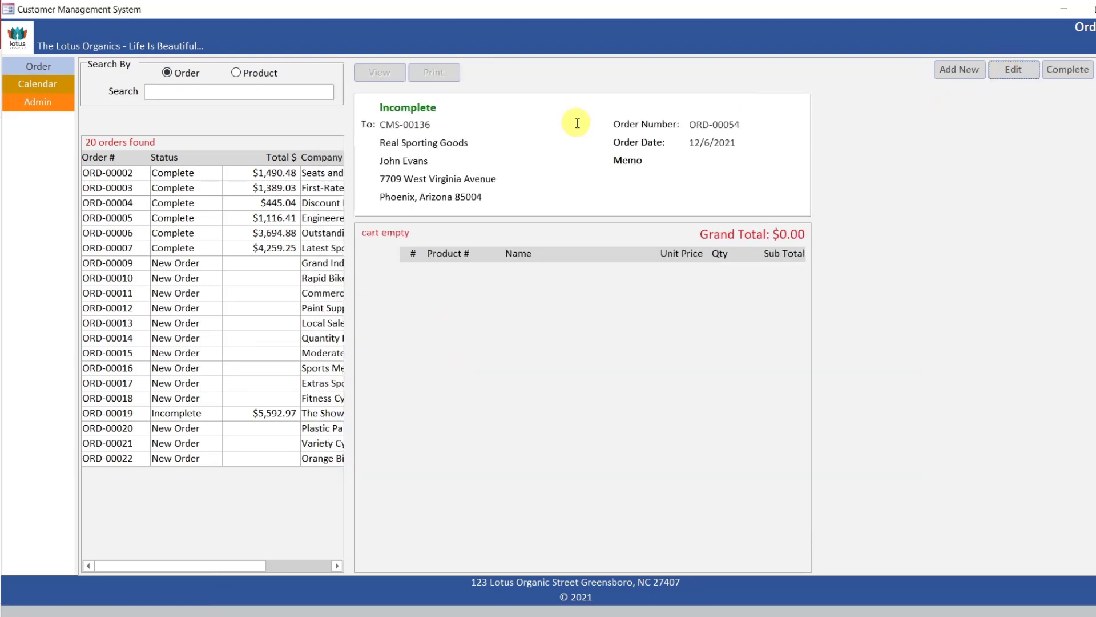
# - Put the new Real Sporting Goods order into edit mode and list the products available to add
pyautogui.click(273, 73)
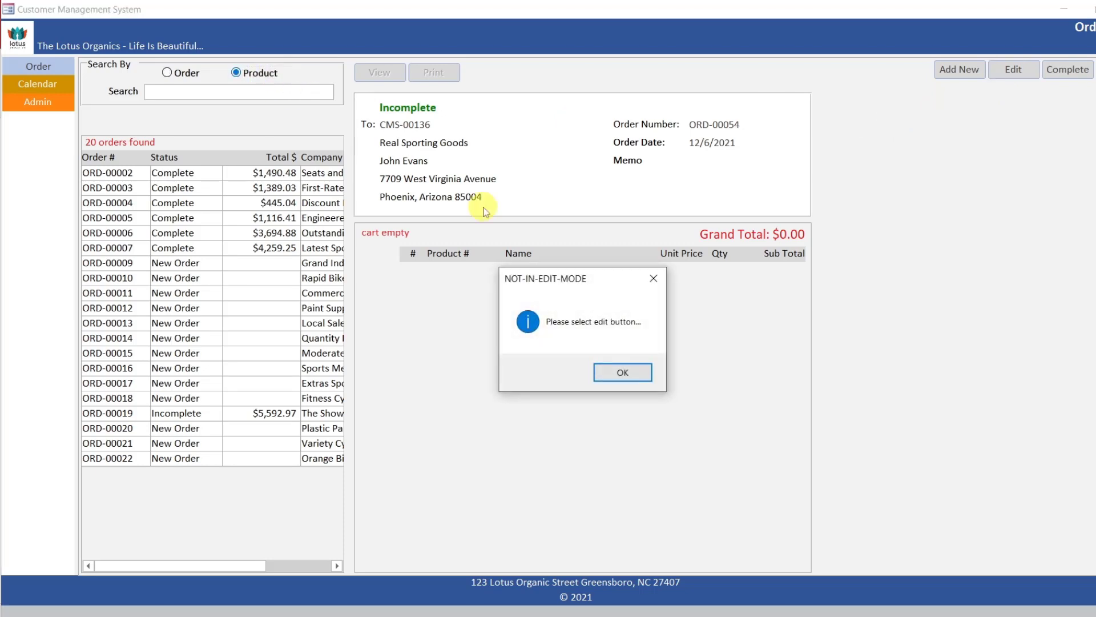
pyautogui.click(622, 372)
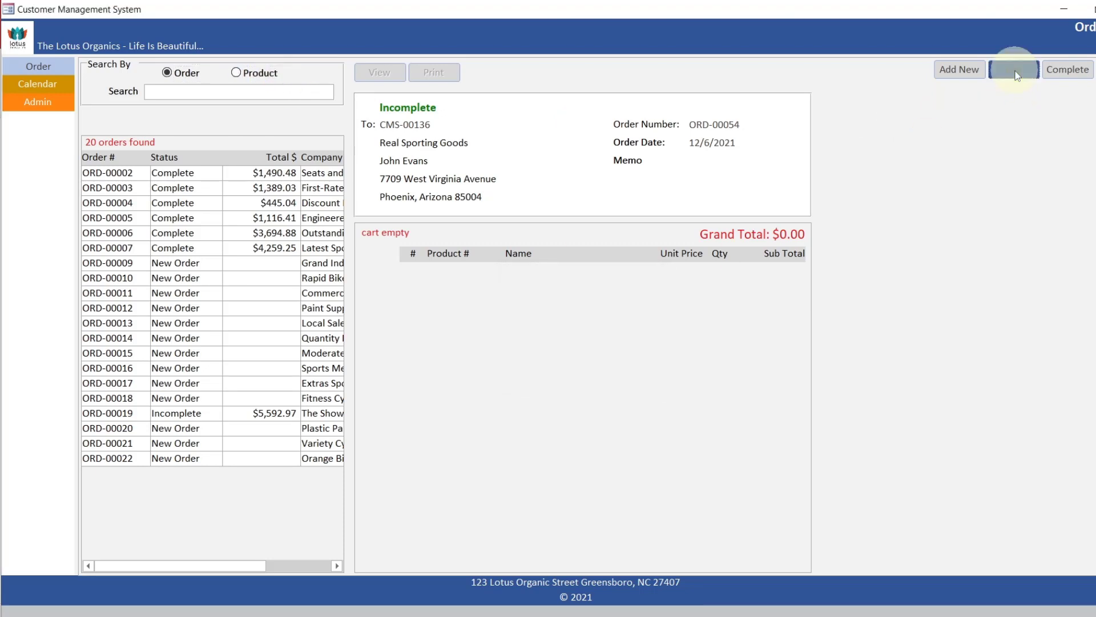
pyautogui.click(1013, 70)
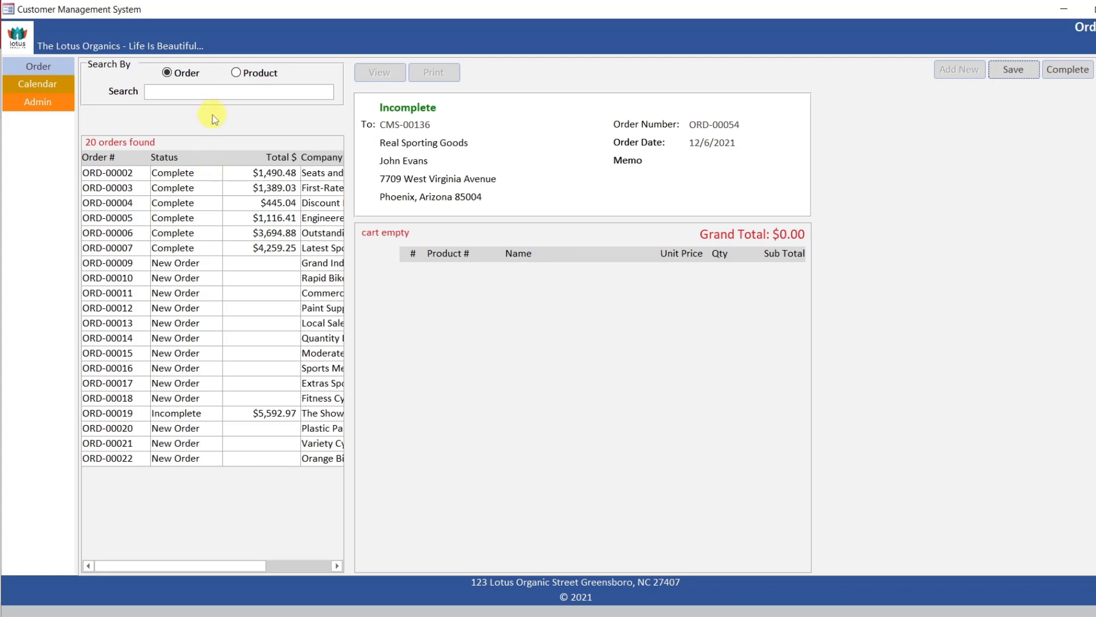
pyautogui.click(270, 69)
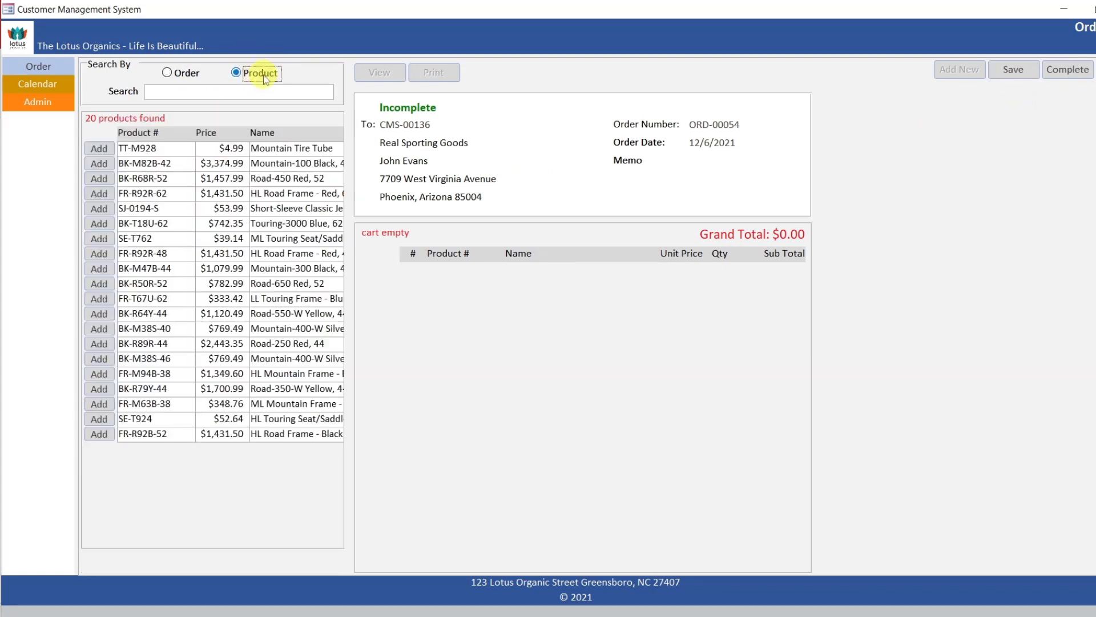
pyautogui.click(98, 149)
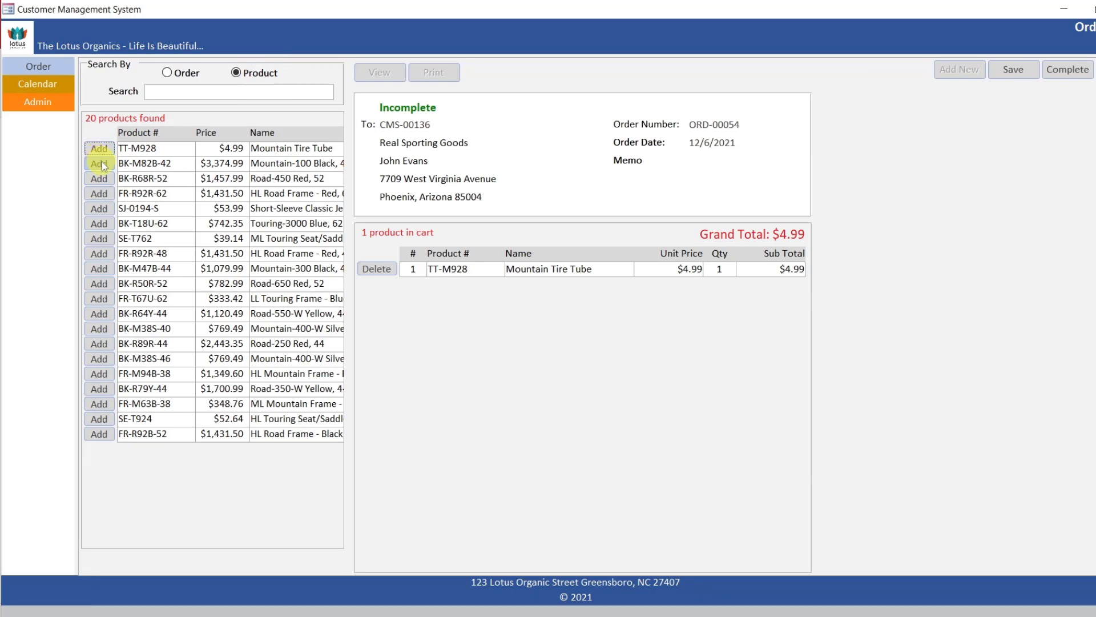
pyautogui.click(387, 269)
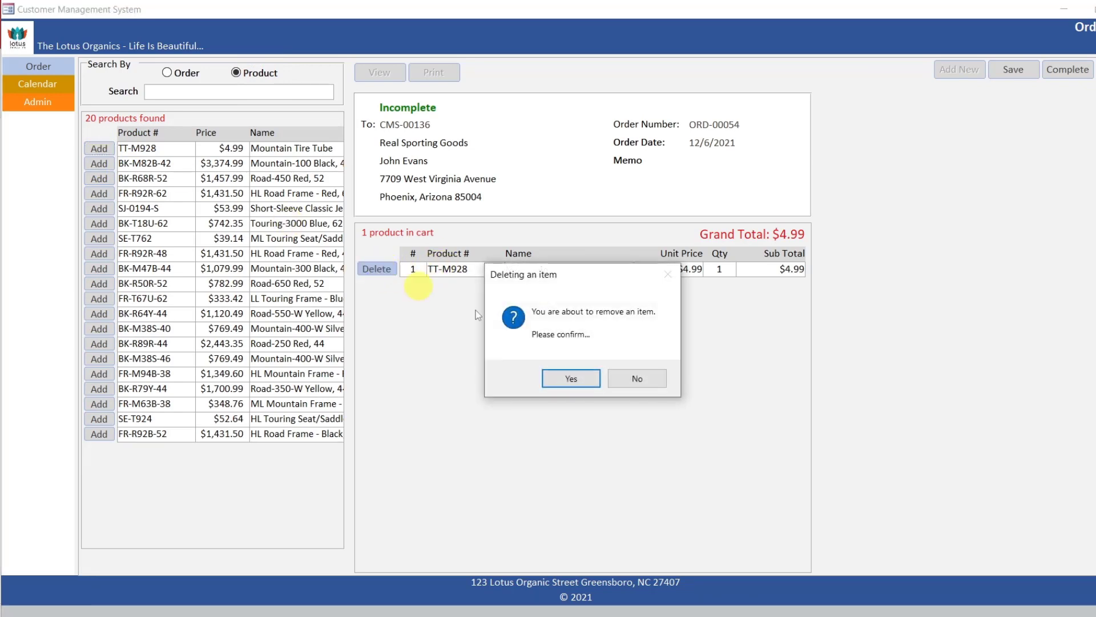
pyautogui.click(571, 378)
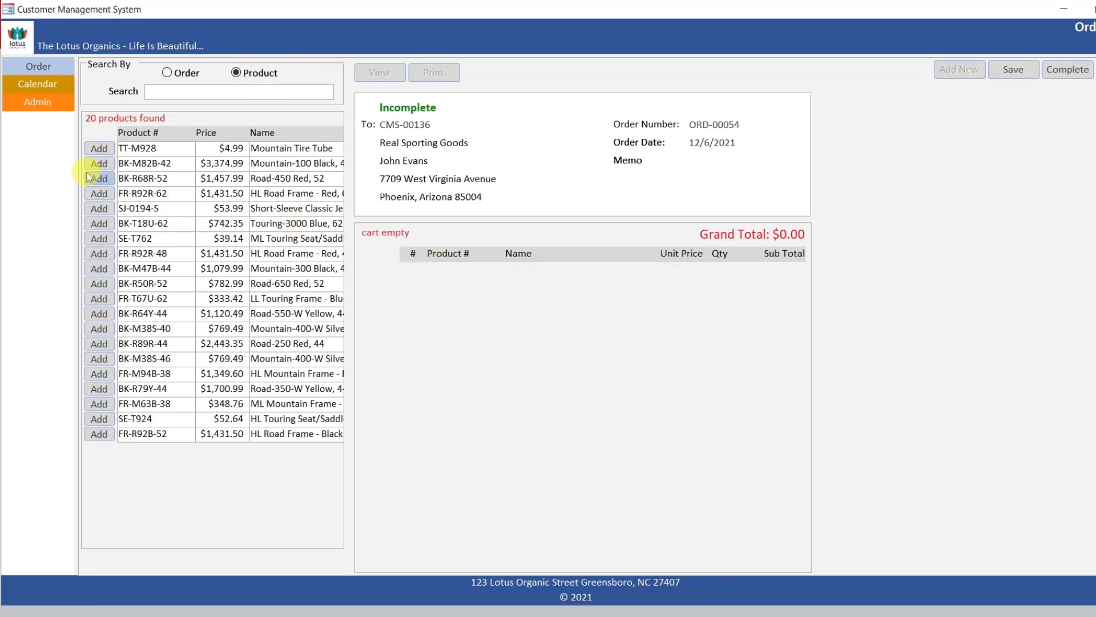
# - Add products SJ-0194-S, SE-T762, BK-R50R-52 and FR-T67U-62 to the Real Sporting Goods order and mark it complete
pyautogui.click(98, 208)
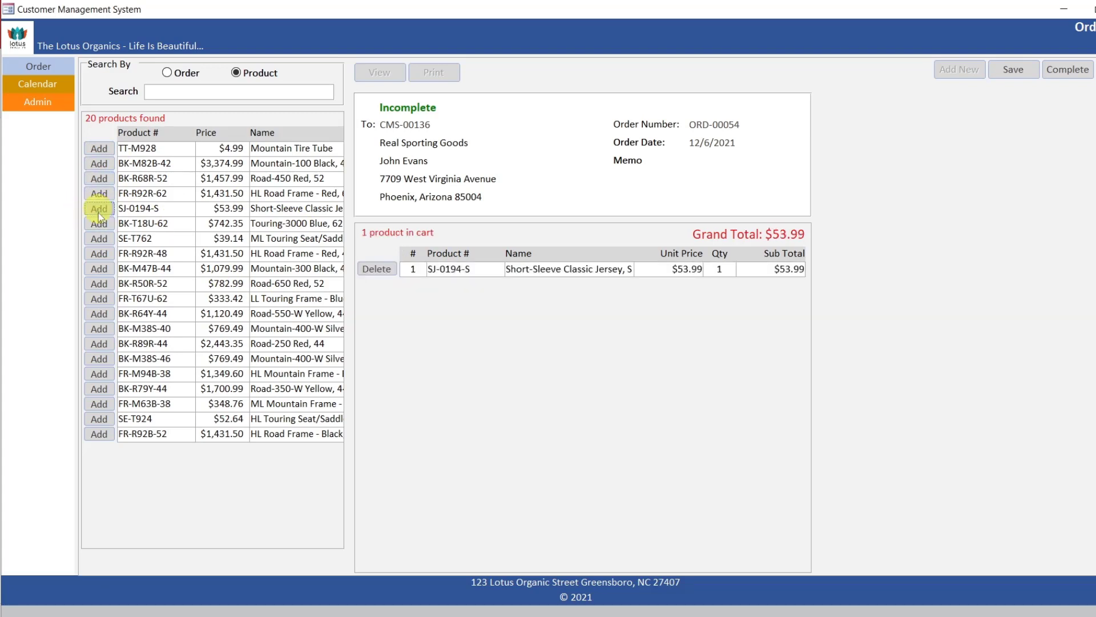
pyautogui.click(102, 240)
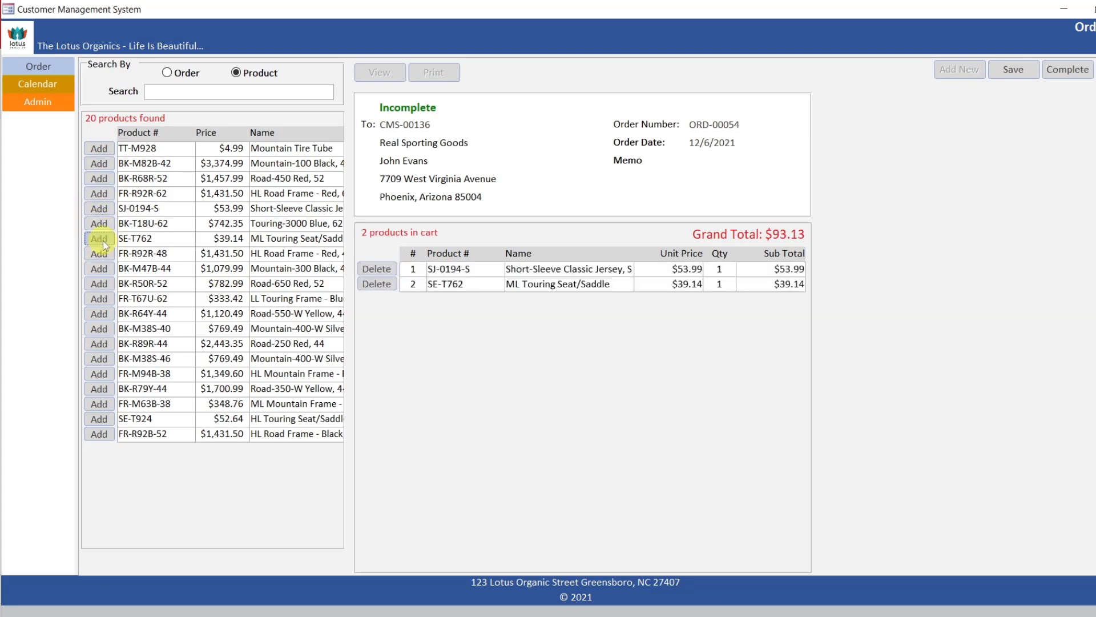
pyautogui.click(99, 284)
pyautogui.click(100, 299)
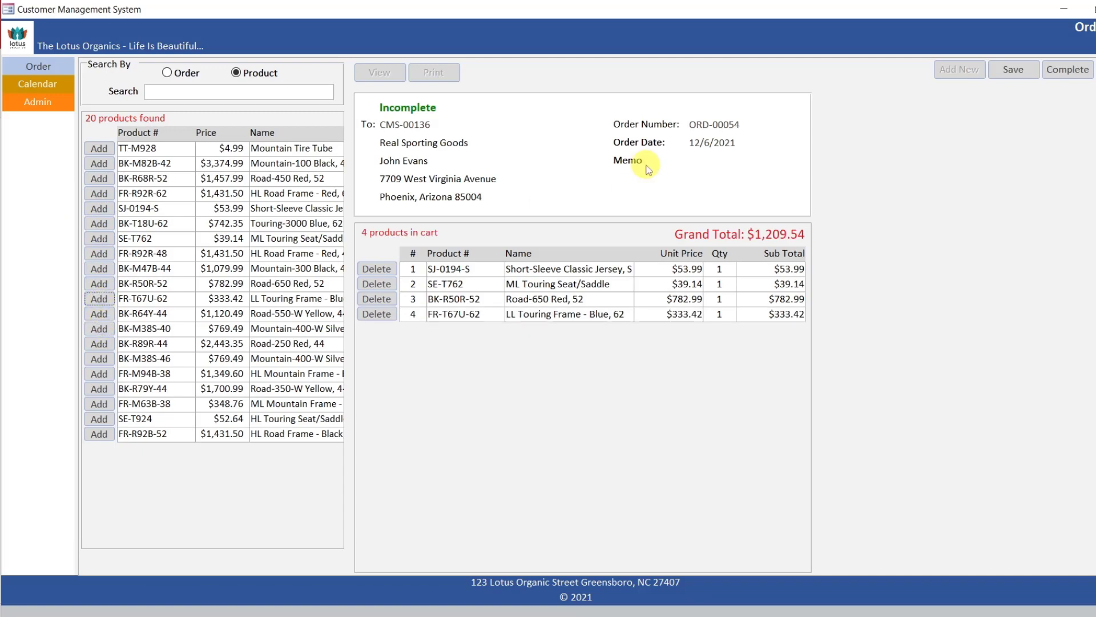
pyautogui.click(1056, 70)
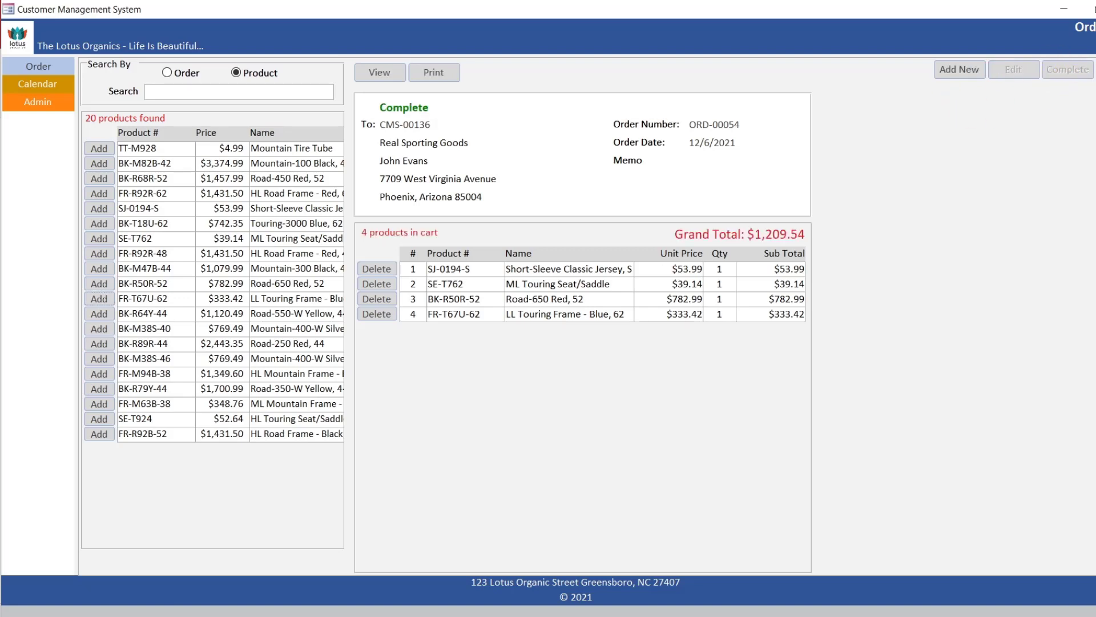
# - In the Order table, set the OrderDate of the new Real Sporting Goods order to 10/6/2021
pyautogui.click(1091, 8)
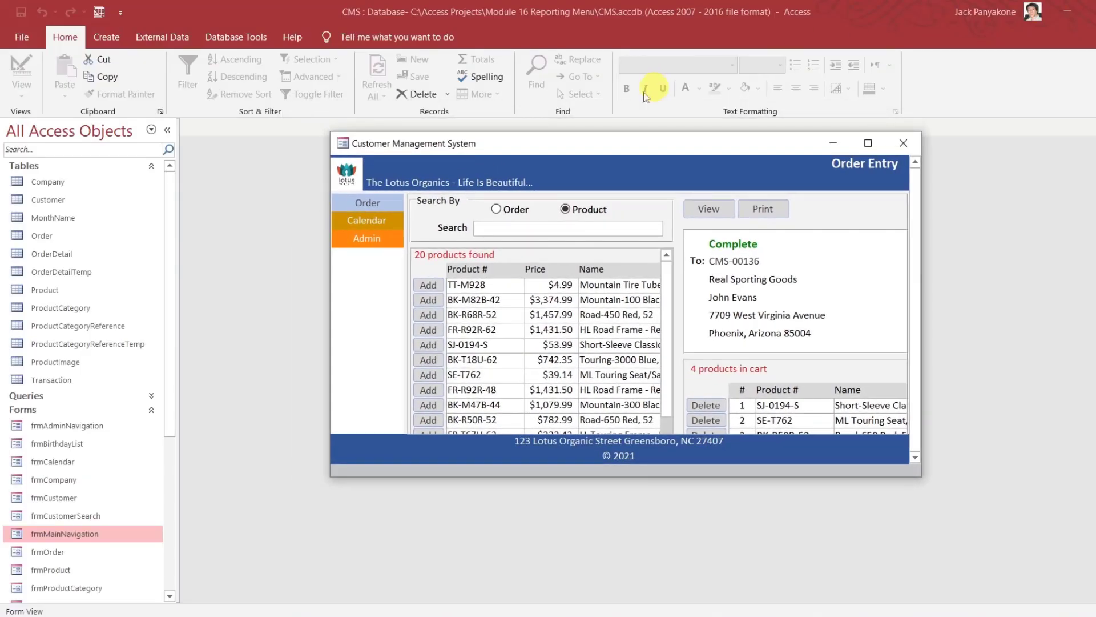
pyautogui.doubleClick(64, 237)
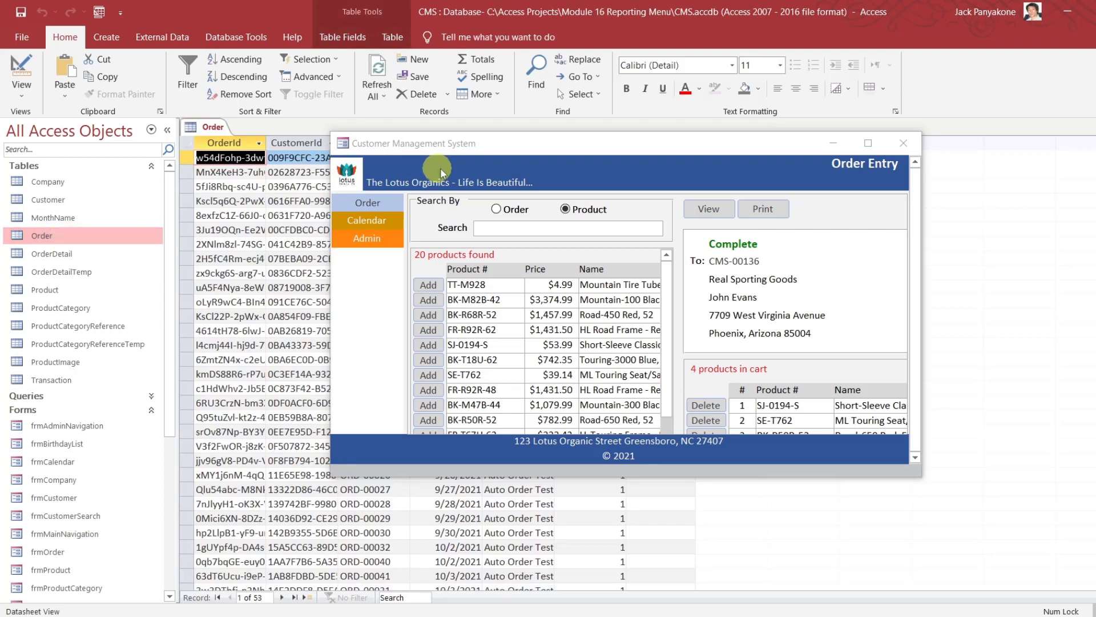
pyautogui.moveTo(490, 141); pyautogui.dragTo(483, 339)
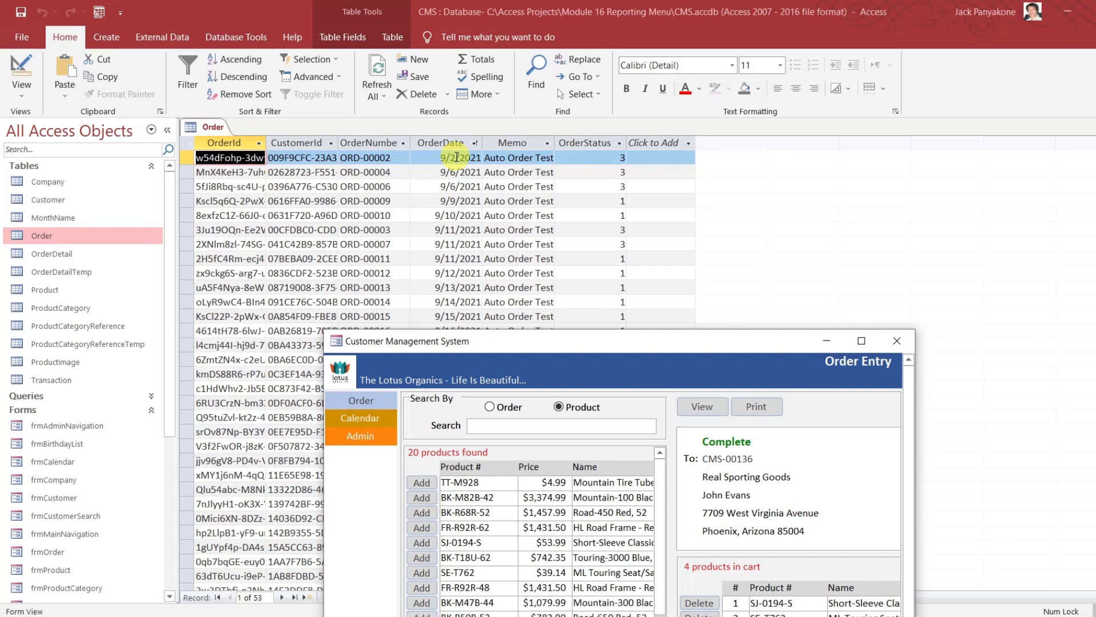
pyautogui.moveTo(605, 348); pyautogui.dragTo(744, 132)
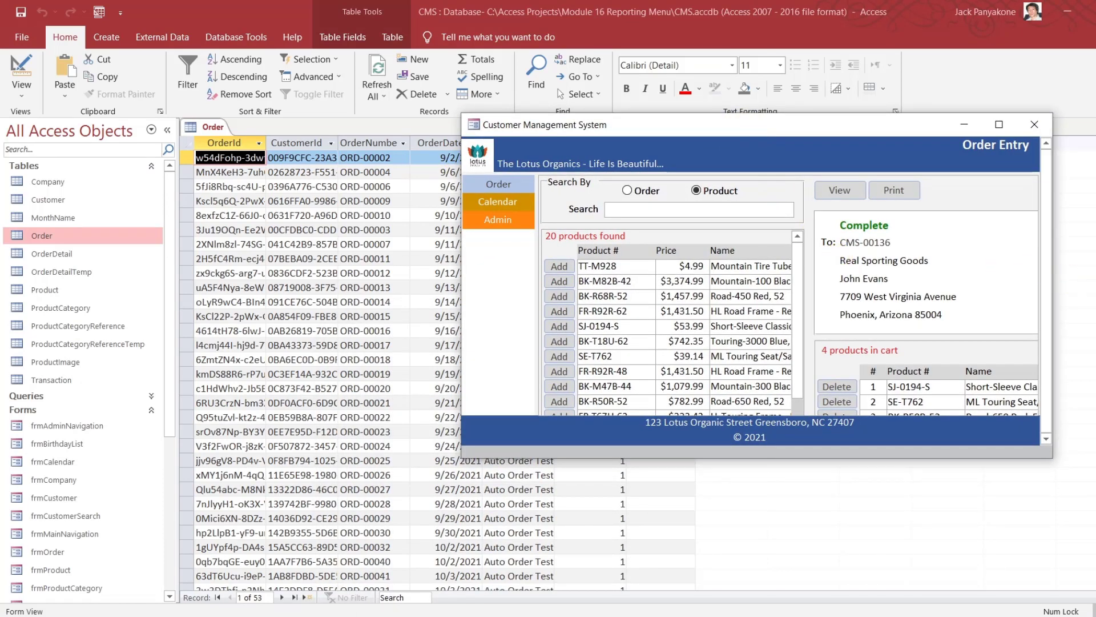
pyautogui.moveTo(1095, 251); pyautogui.dragTo(1095, 432)
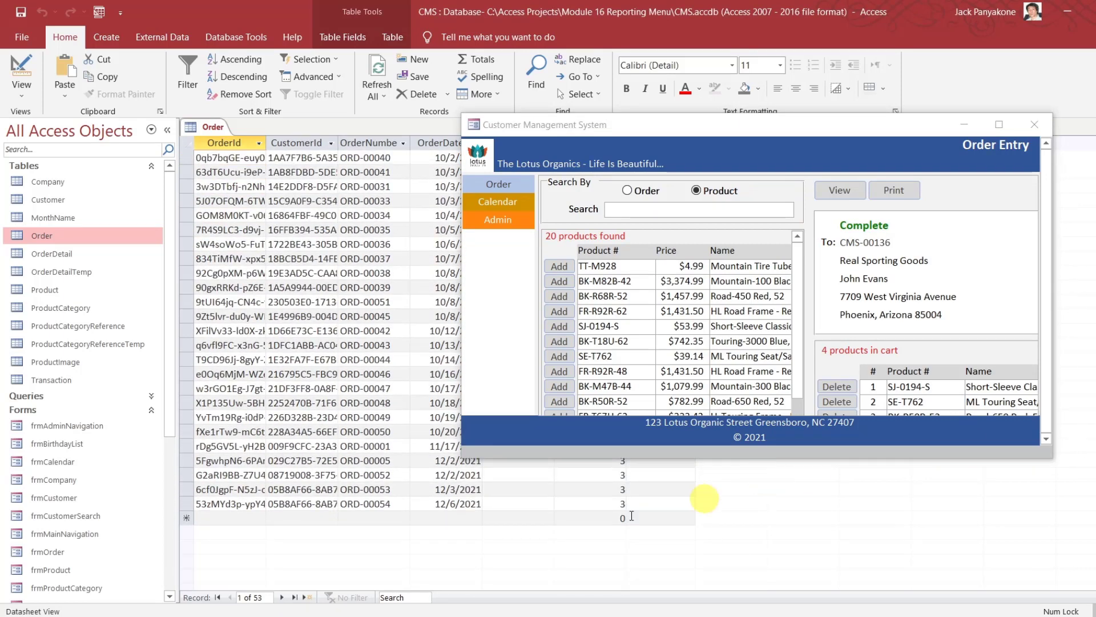
pyautogui.click(455, 504)
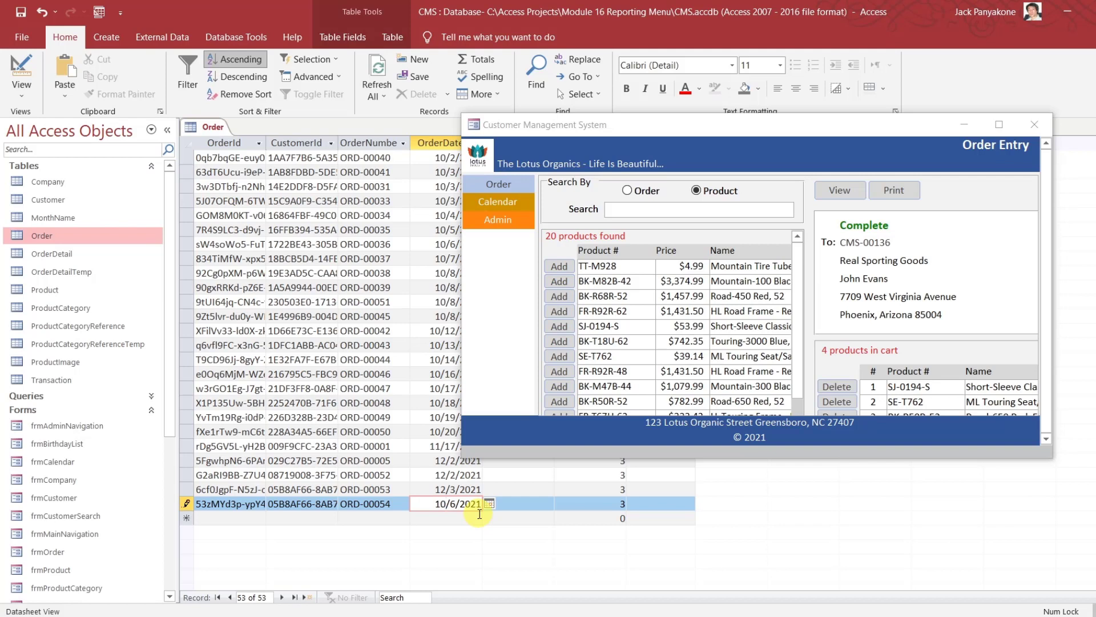
pyautogui.press('Up')
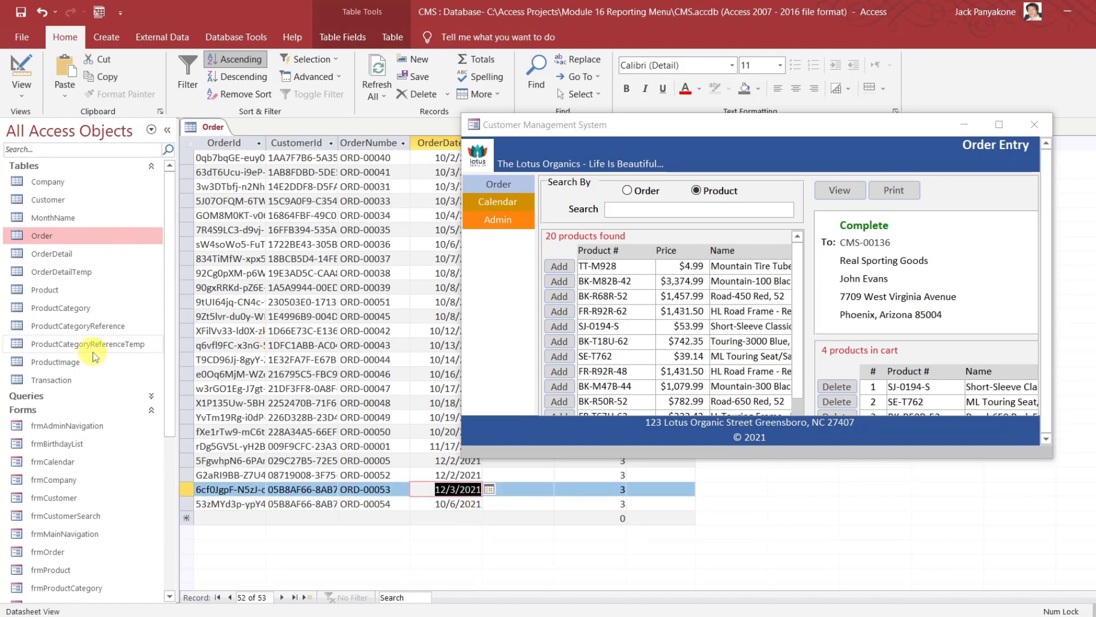
# - In the Transaction table, set the TransactionDate of the new Real Sporting Goods order's transaction to 10/6/2021
pyautogui.doubleClick(68, 381)
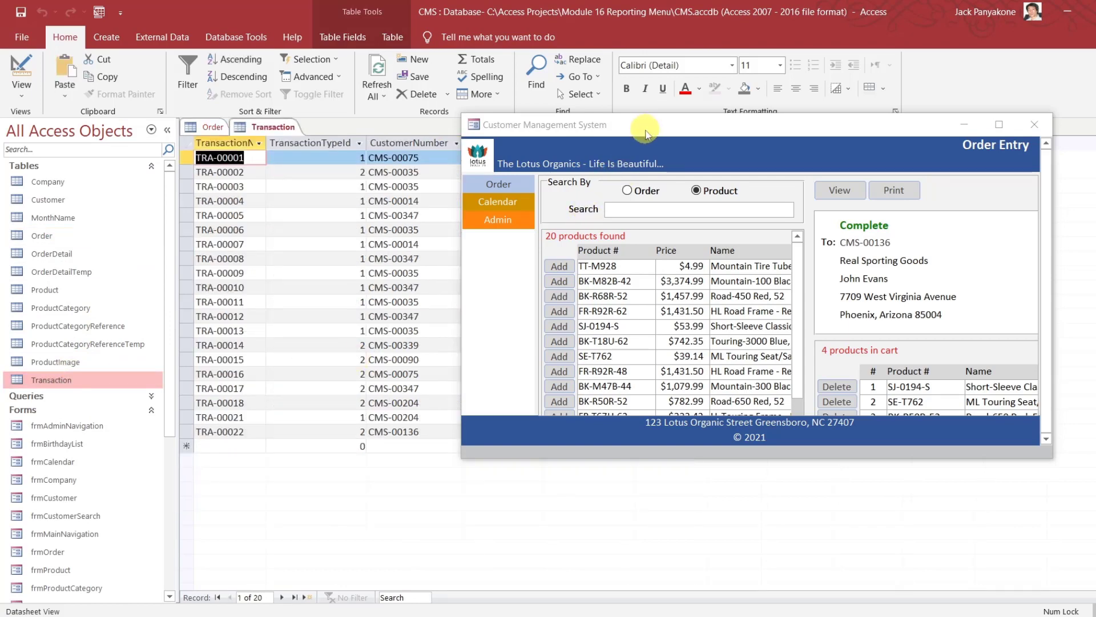
pyautogui.moveTo(647, 132); pyautogui.dragTo(535, 502)
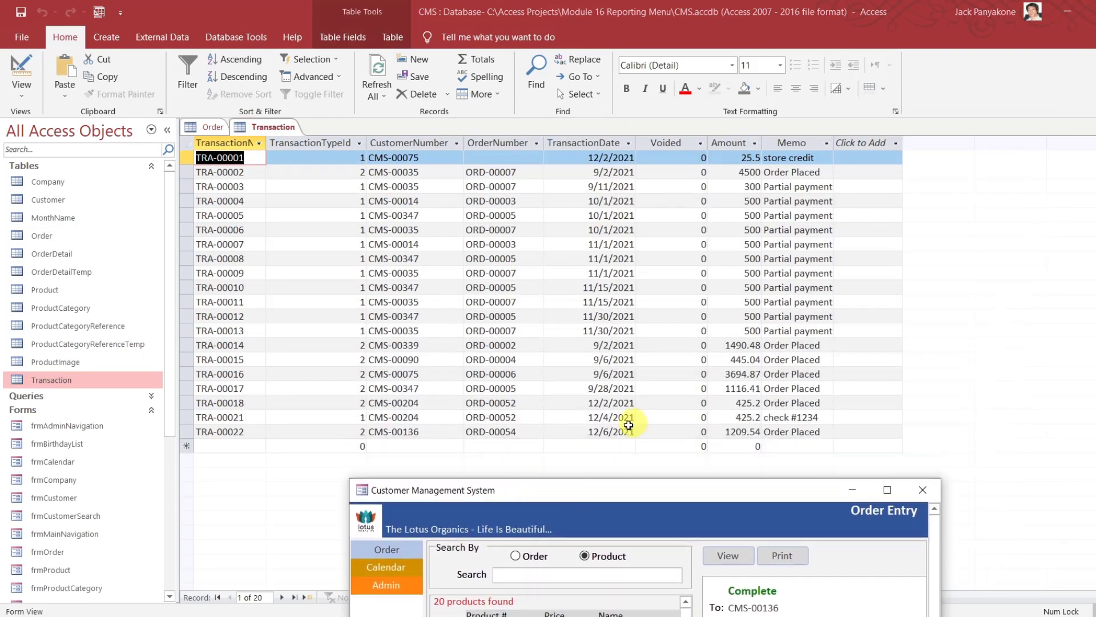
pyautogui.click(597, 431)
pyautogui.click(596, 431)
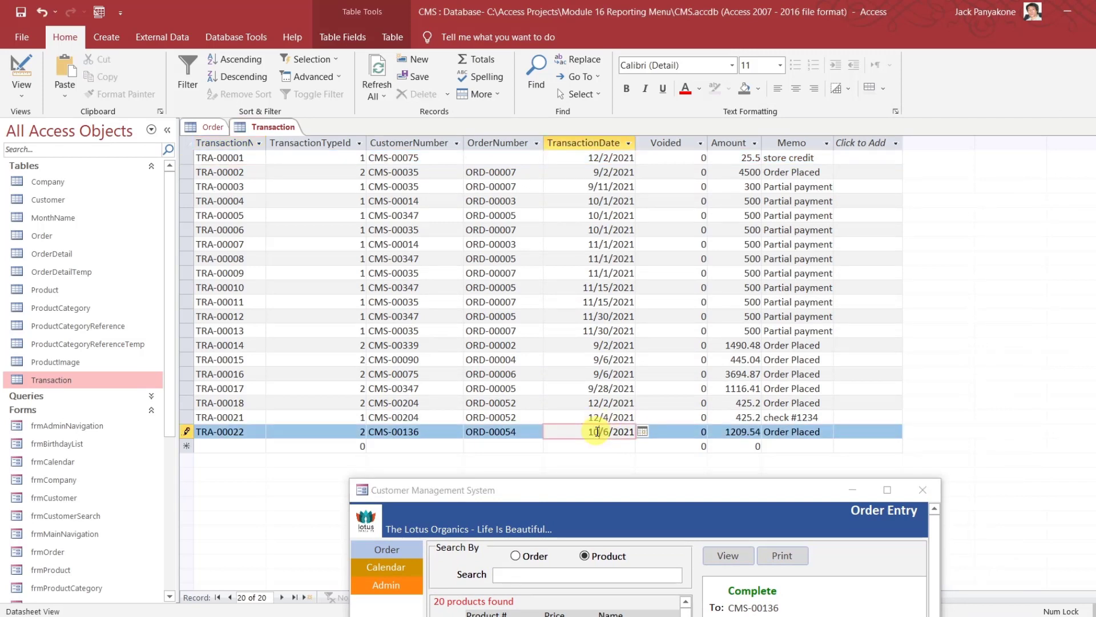
pyautogui.press('Up')
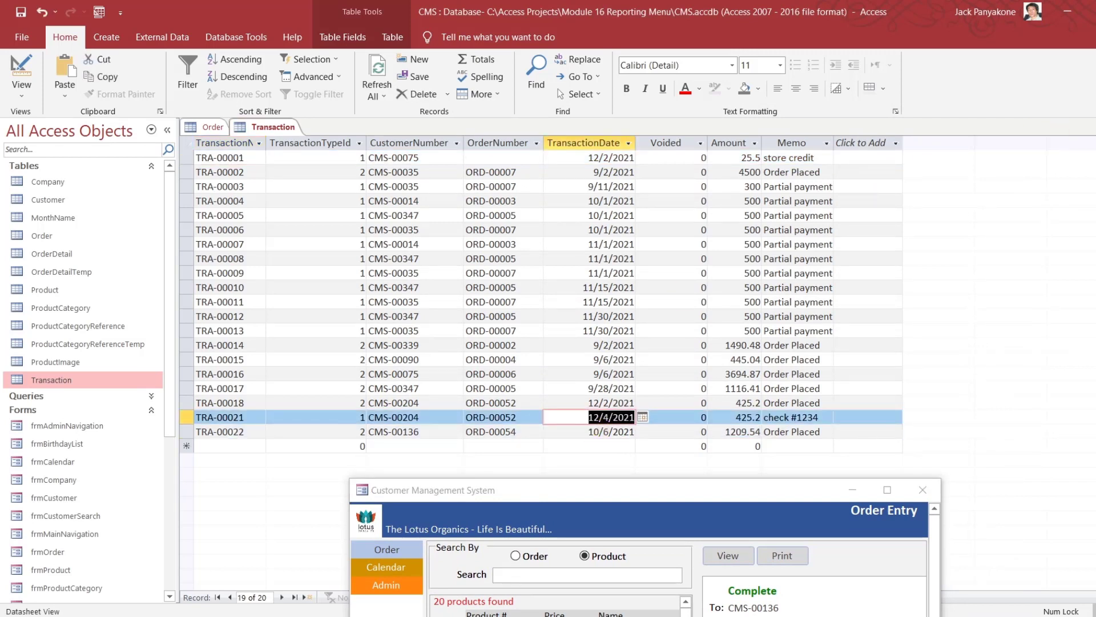
# - Close the Transaction and Order tables and maximize the Customer Management System form
pyautogui.hotkey('ctrl', 'w')
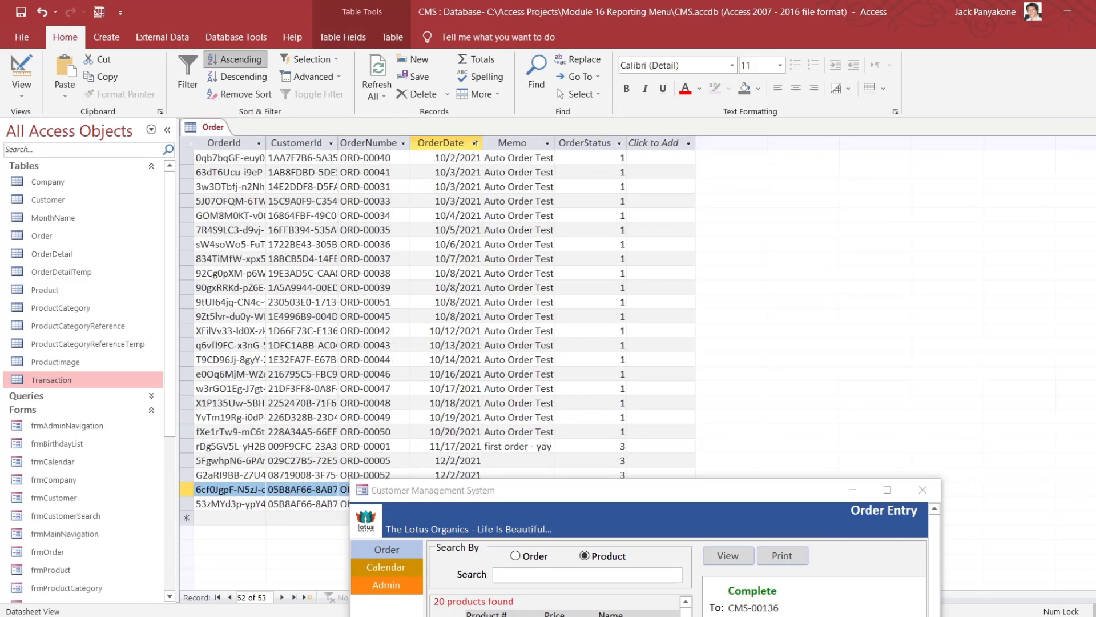
pyautogui.hotkey('ctrl', 'w')
pyautogui.moveTo(660, 491); pyautogui.dragTo(656, 179)
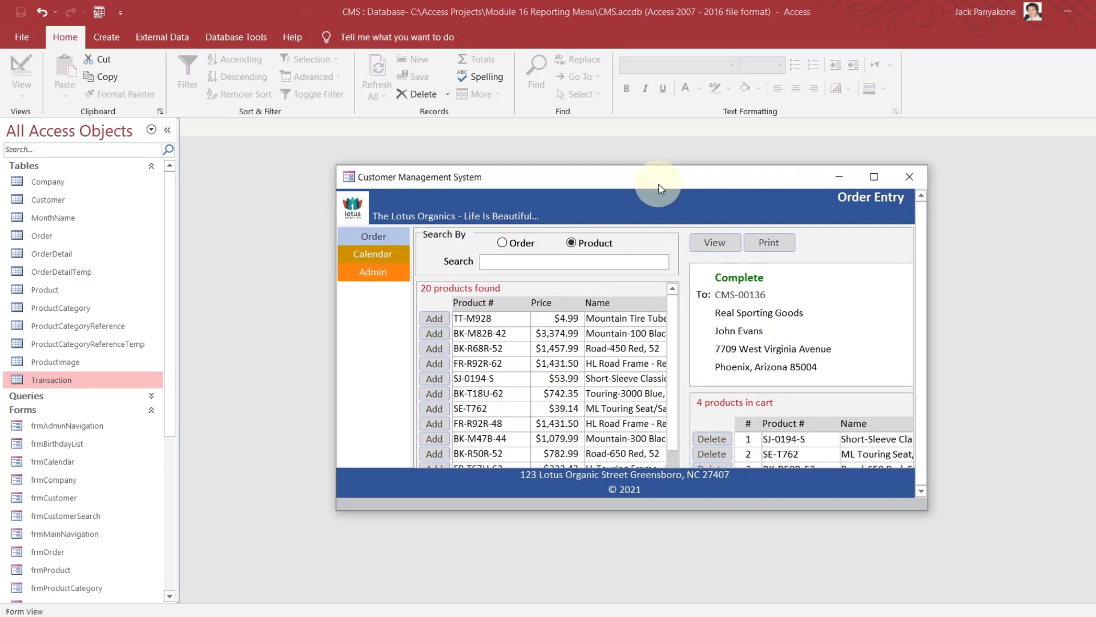
pyautogui.click(882, 180)
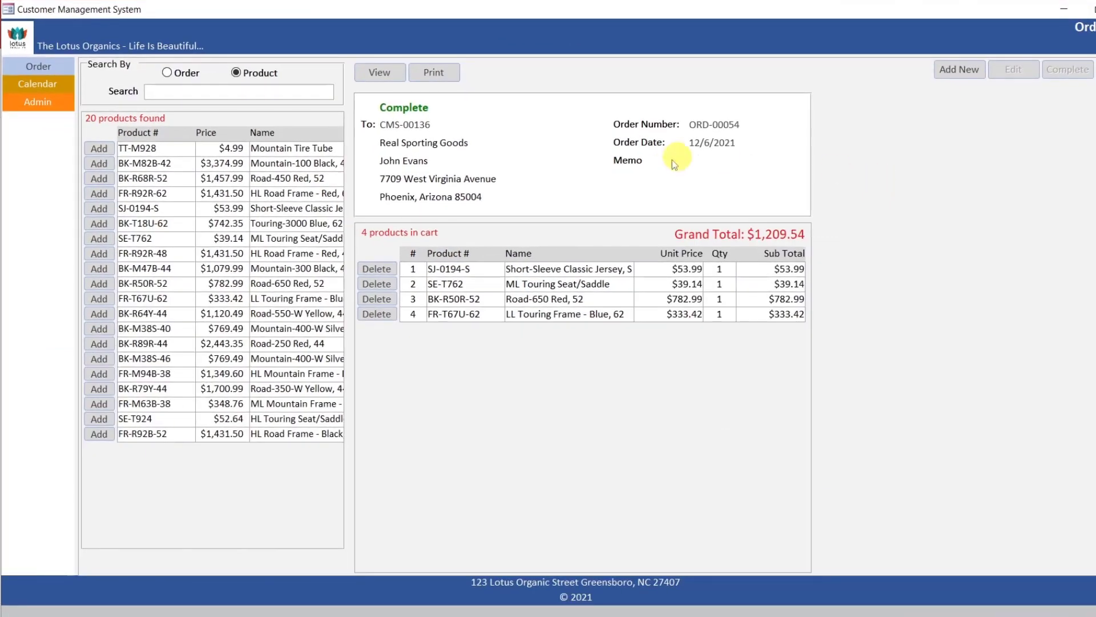
# - Find the Real Sporting Goods transaction by customer number in Transaction Management and review its credit, debit and balance
pyautogui.click(53, 100)
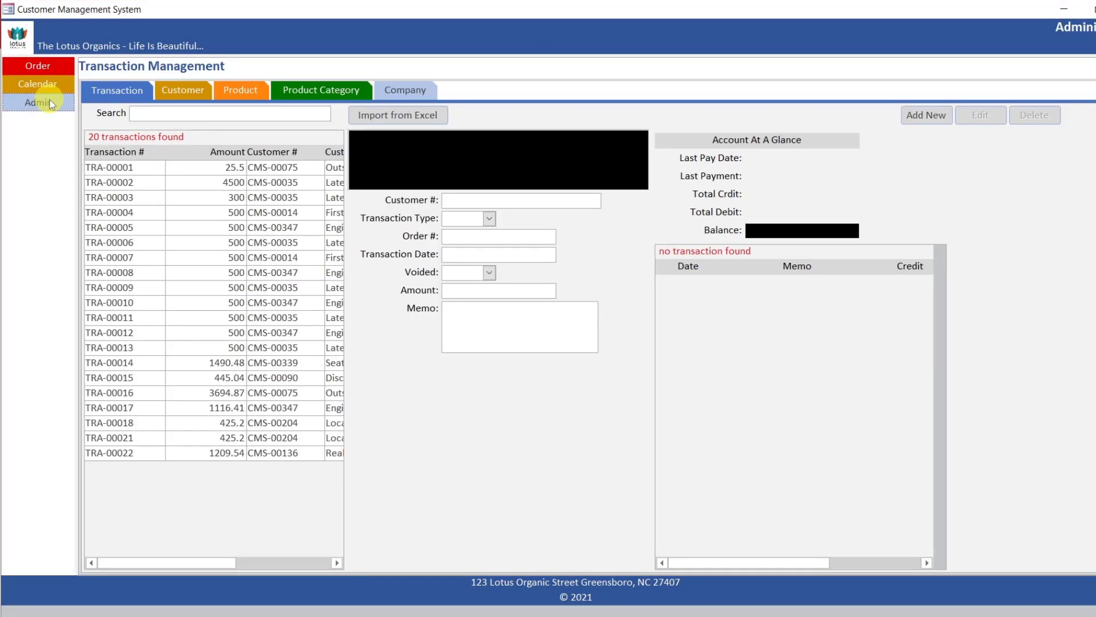
pyautogui.click(149, 112)
pyautogui.write('136')
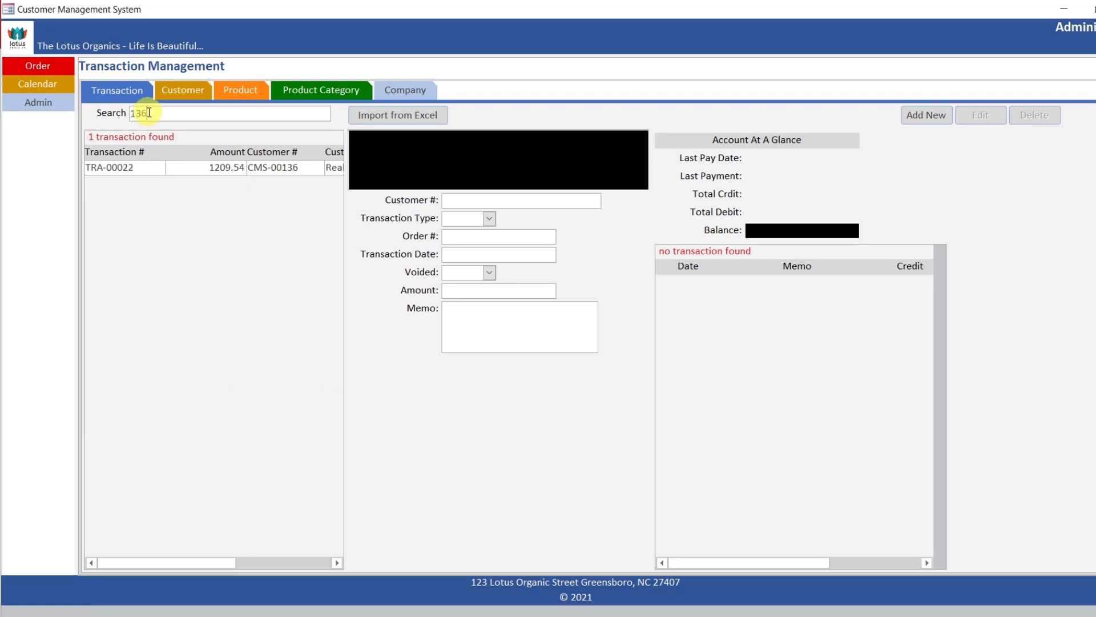
pyautogui.doubleClick(192, 168)
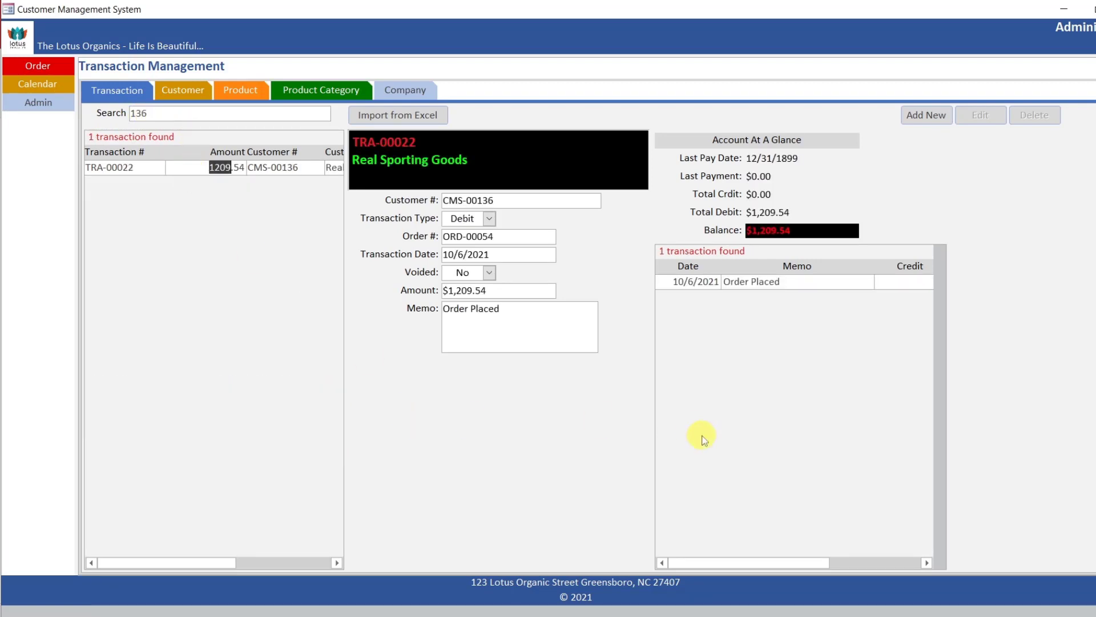
pyautogui.moveTo(799, 563); pyautogui.dragTo(924, 551)
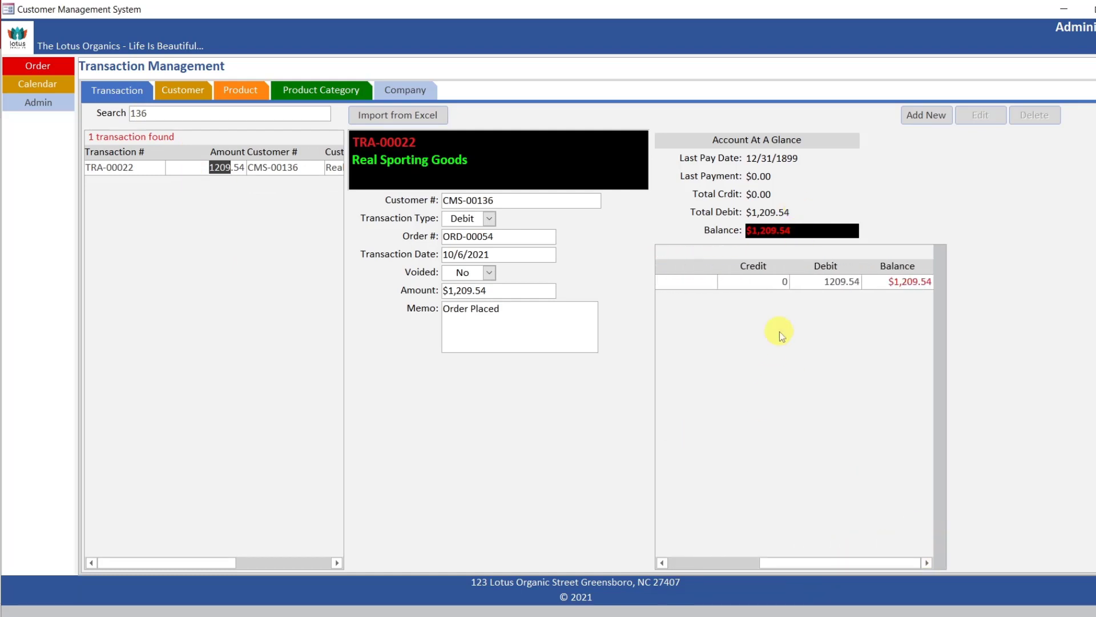
# - Start a new transaction for Real Sporting Goods to check the tab order of its fields, and discard the entry
pyautogui.click(916, 116)
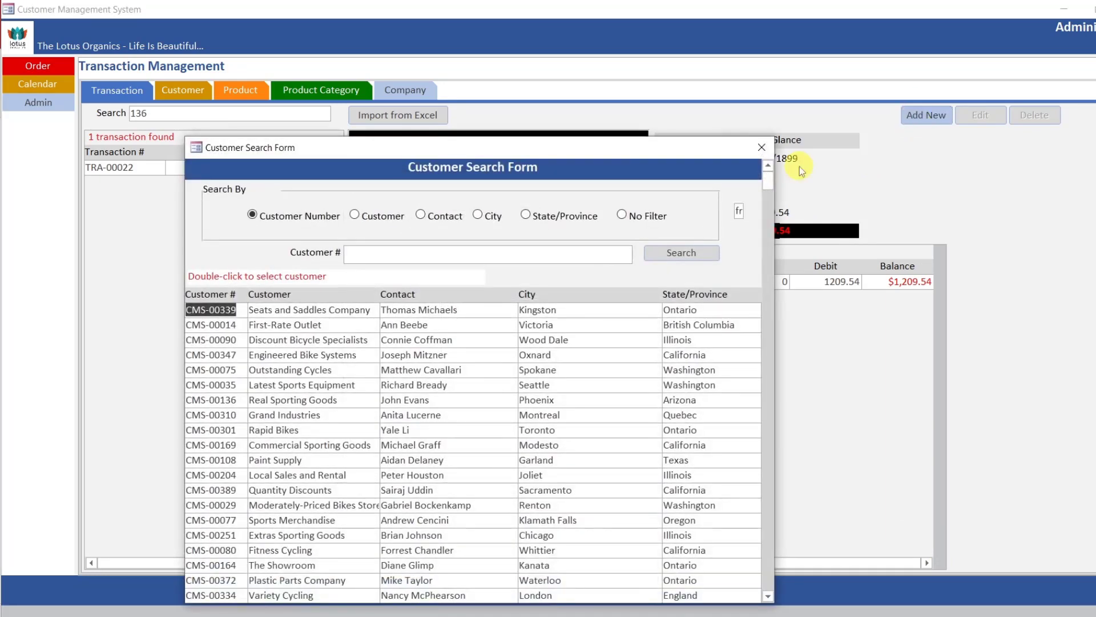
pyautogui.click(339, 403)
pyautogui.doubleClick(340, 403)
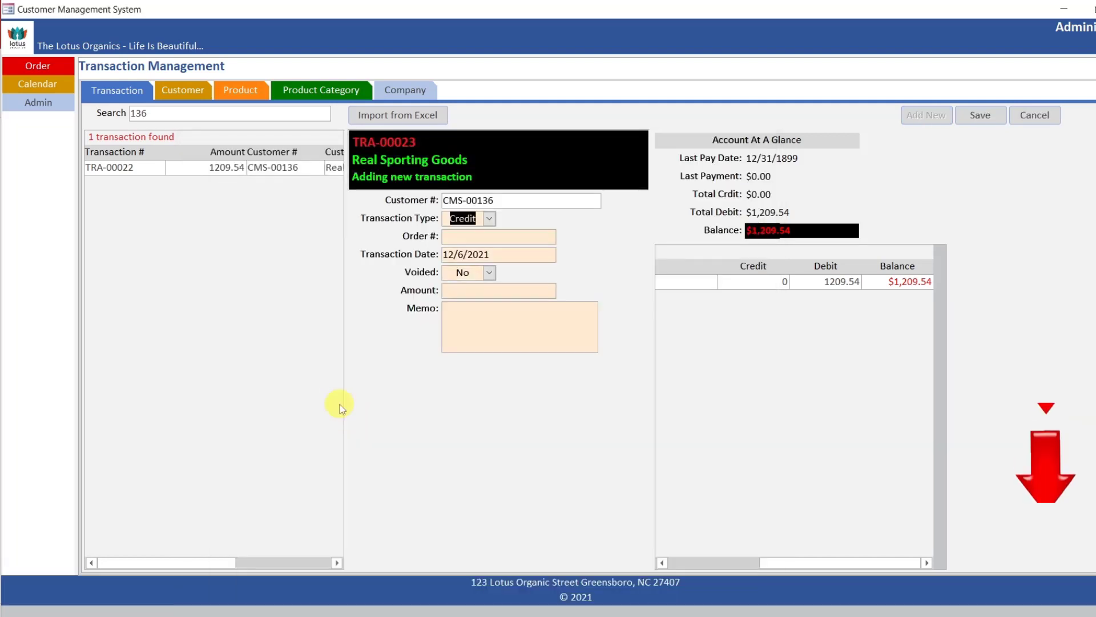
pyautogui.hotkey('shift', 'Tab')
pyautogui.hotkey('shift', 'Tab')
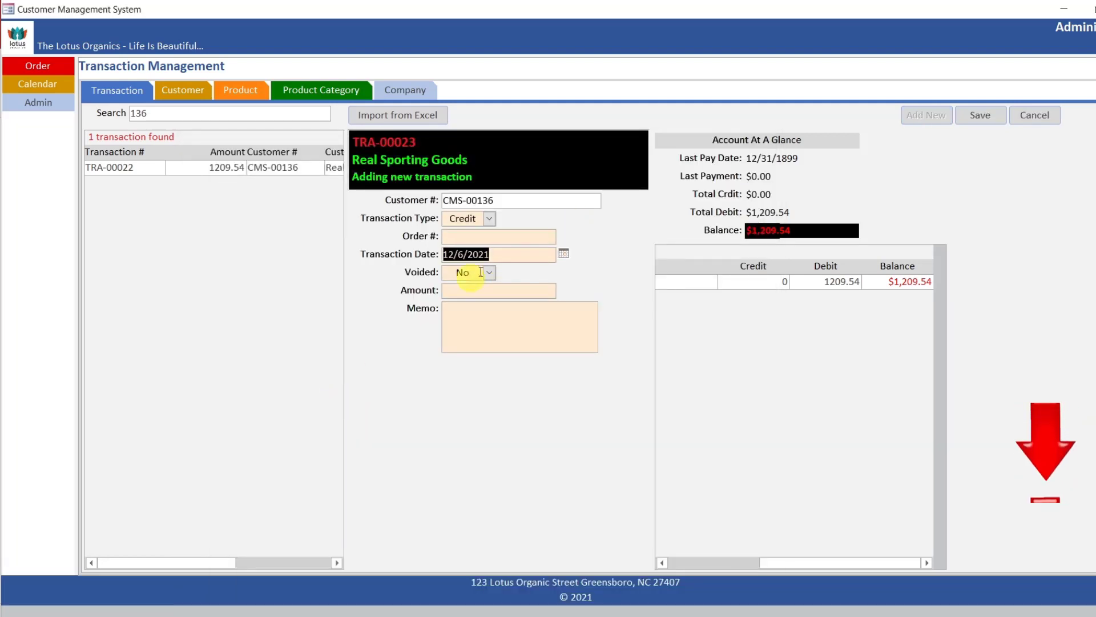
pyautogui.click(1038, 121)
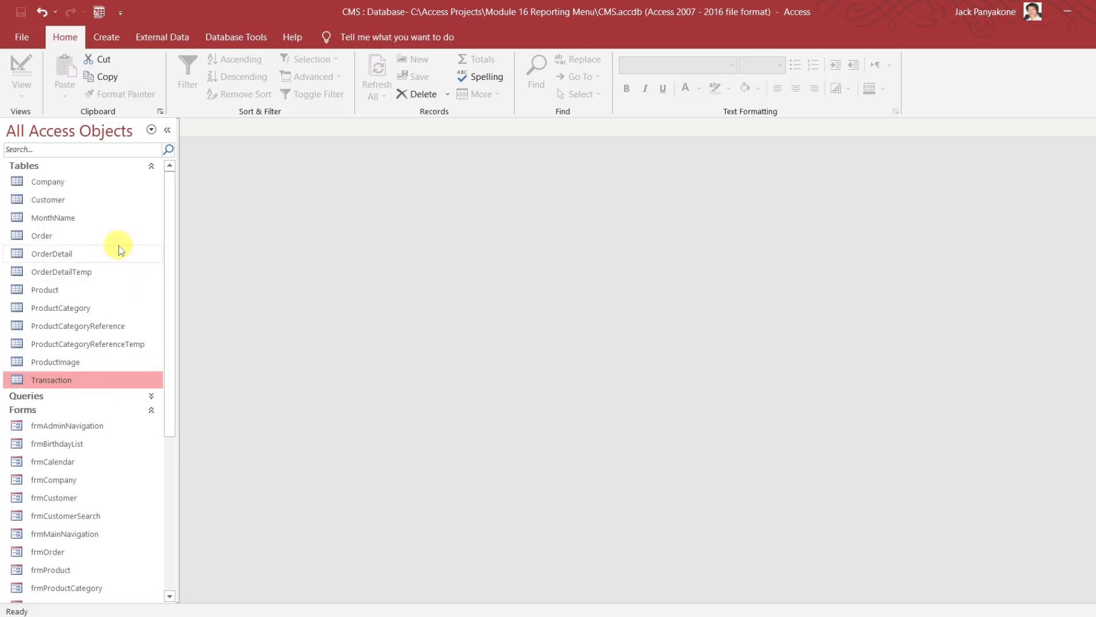
# - Collapse the list of tables and open the frmTransaction form in Design View
pyautogui.click(151, 166)
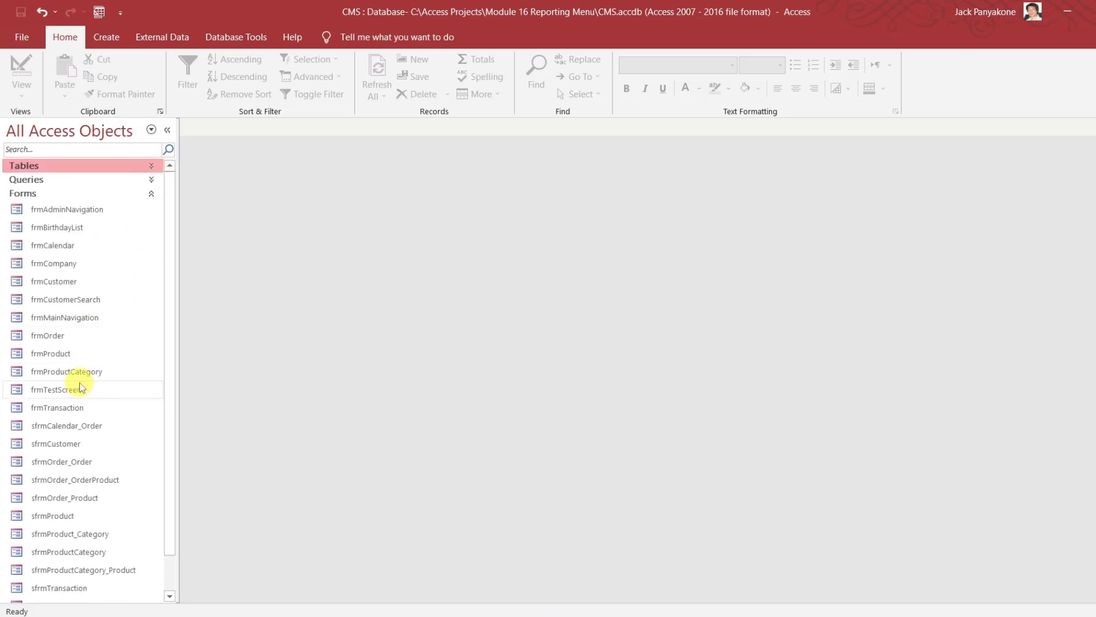
pyautogui.click(68, 408)
pyautogui.rightClick(68, 408)
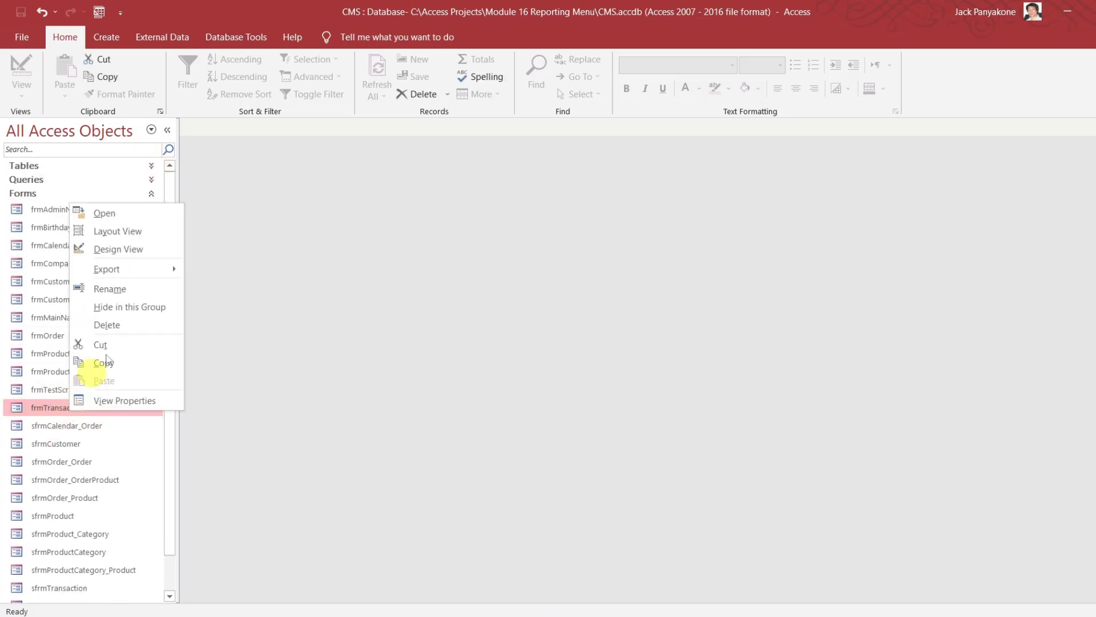
pyautogui.click(144, 250)
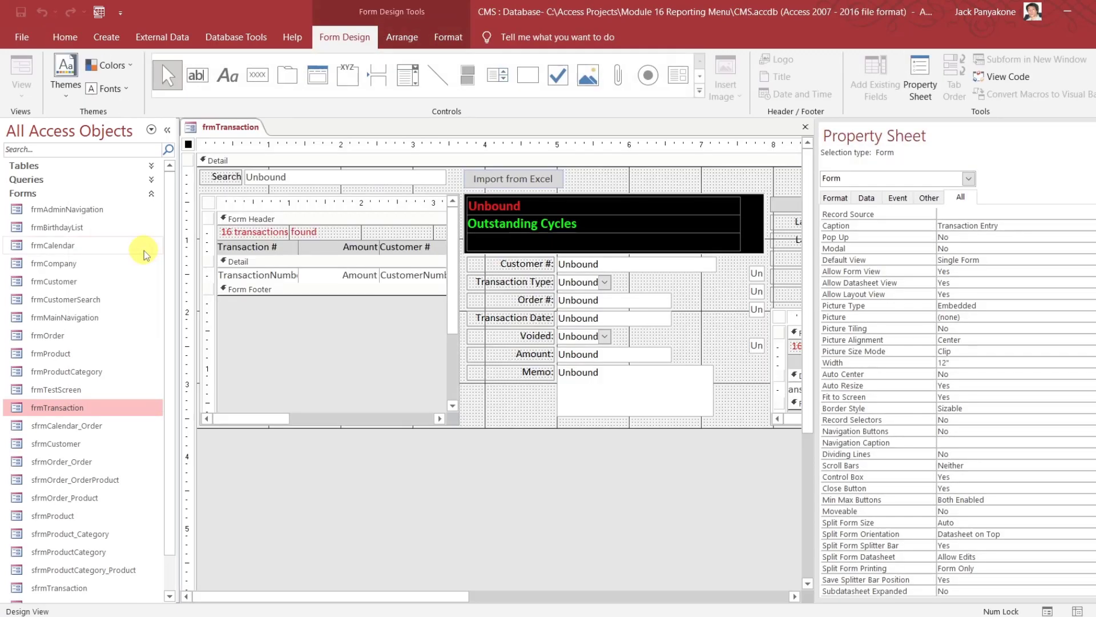
# - Set the Tab Index of the txtCustomerNumber text box to 0
pyautogui.click(588, 263)
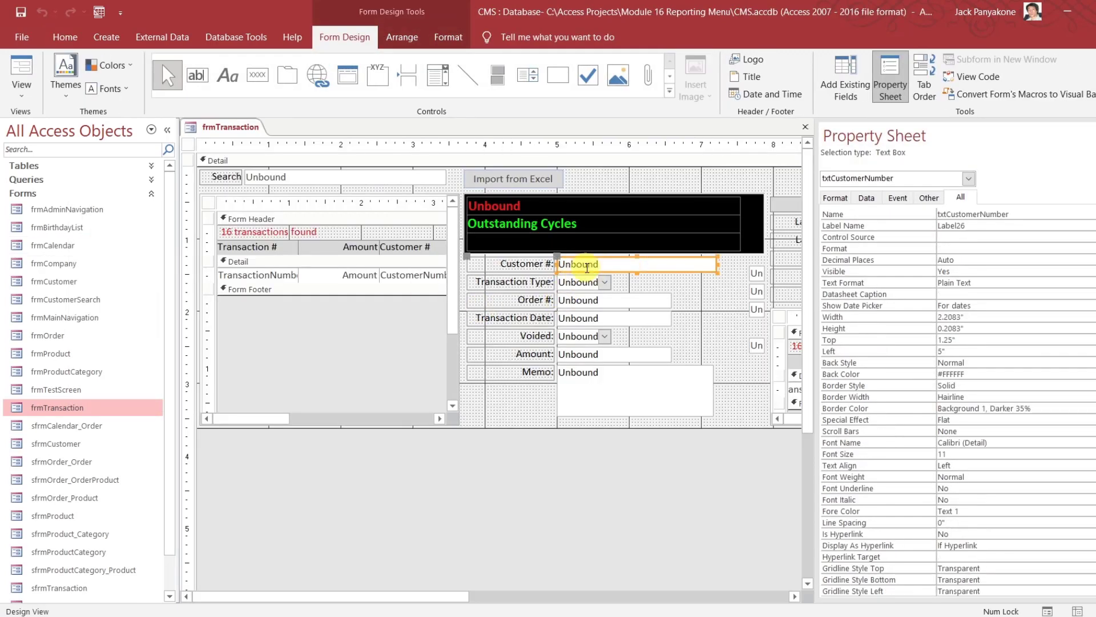
pyautogui.click(926, 197)
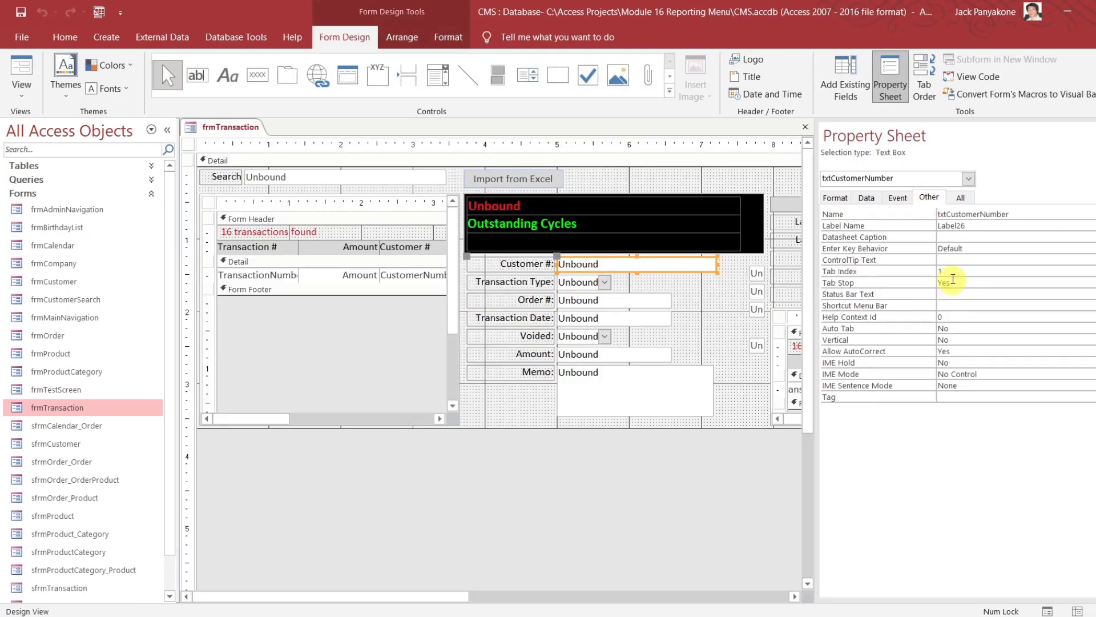
pyautogui.doubleClick(951, 272)
pyautogui.write('0')
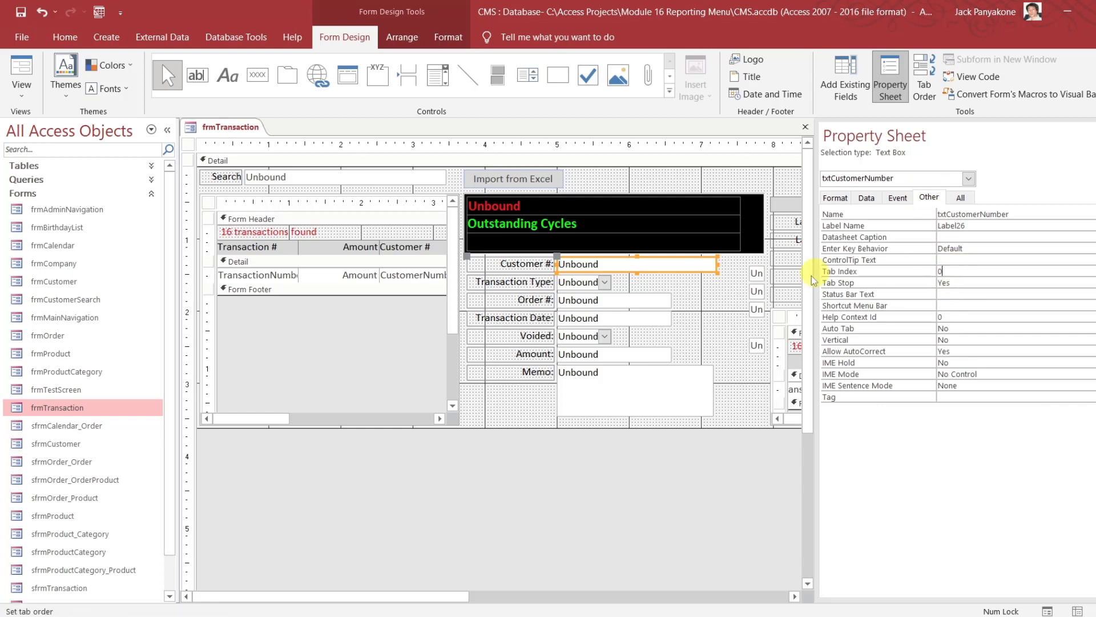
# - Set the Tab Index of the cboTransactionType combo box to 1 and of the txtOrderNumber text box to 2
pyautogui.click(594, 285)
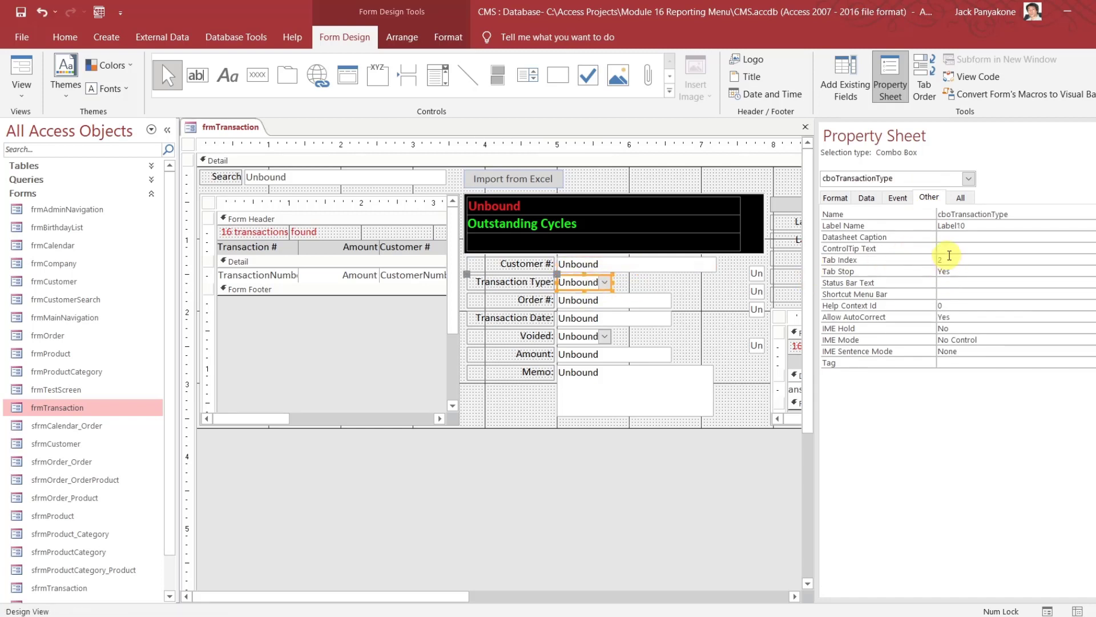
pyautogui.doubleClick(951, 259)
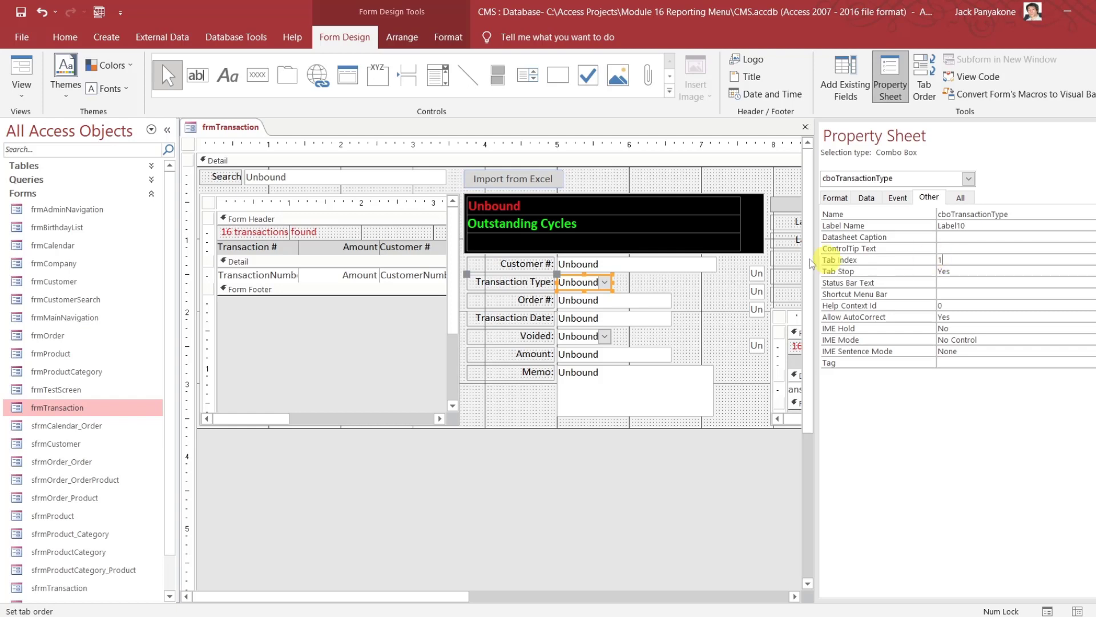
pyautogui.click(664, 302)
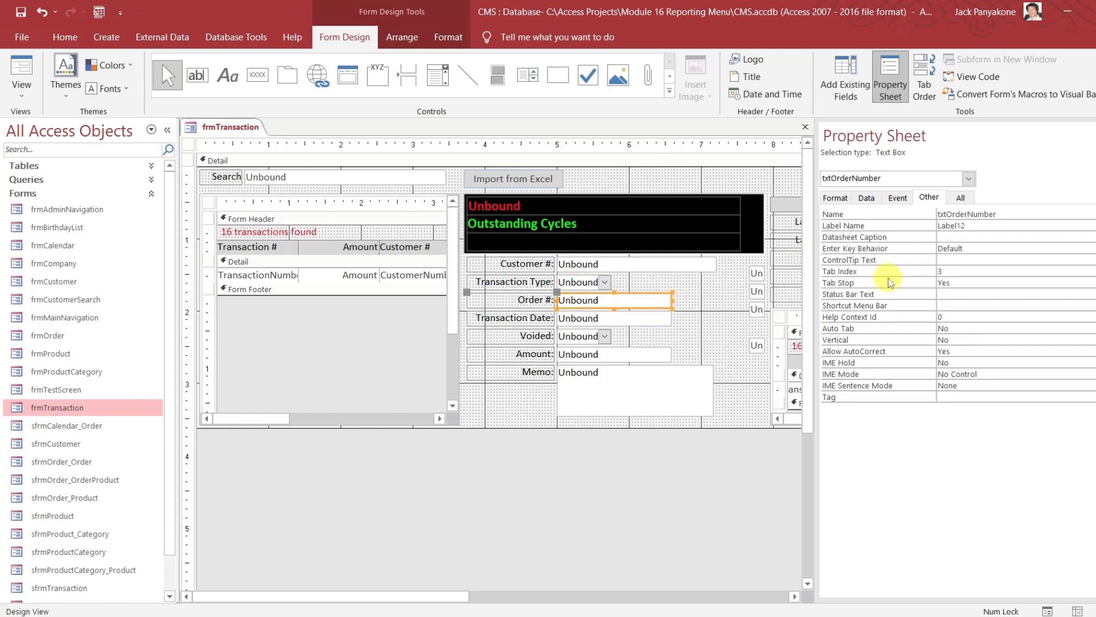
pyautogui.click(944, 270)
pyautogui.moveTo(943, 270); pyautogui.dragTo(911, 265)
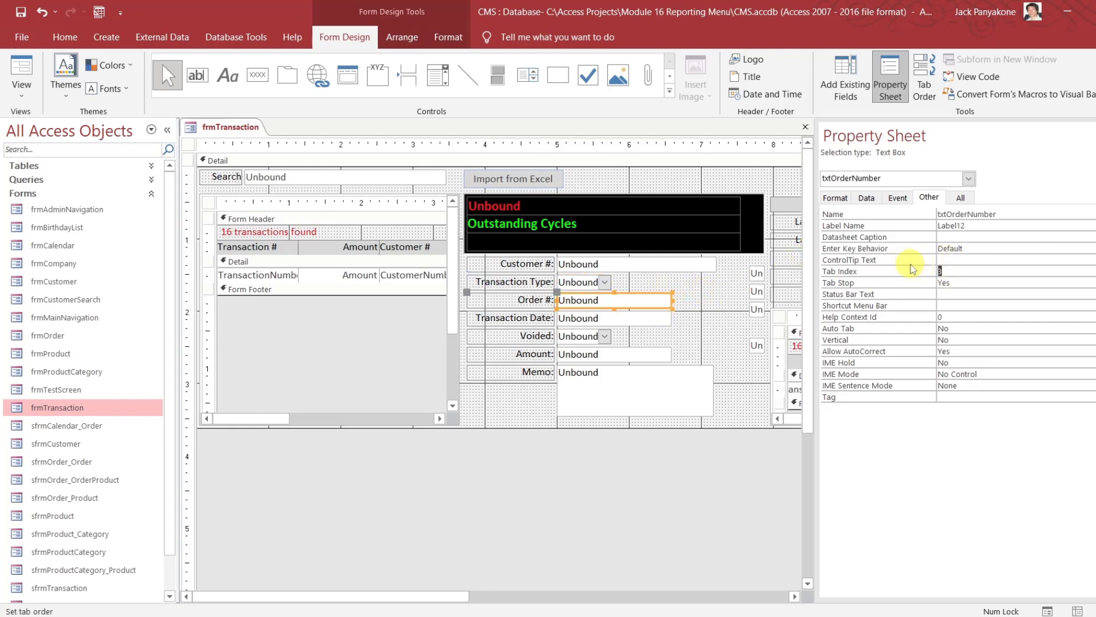
pyautogui.press('Return')
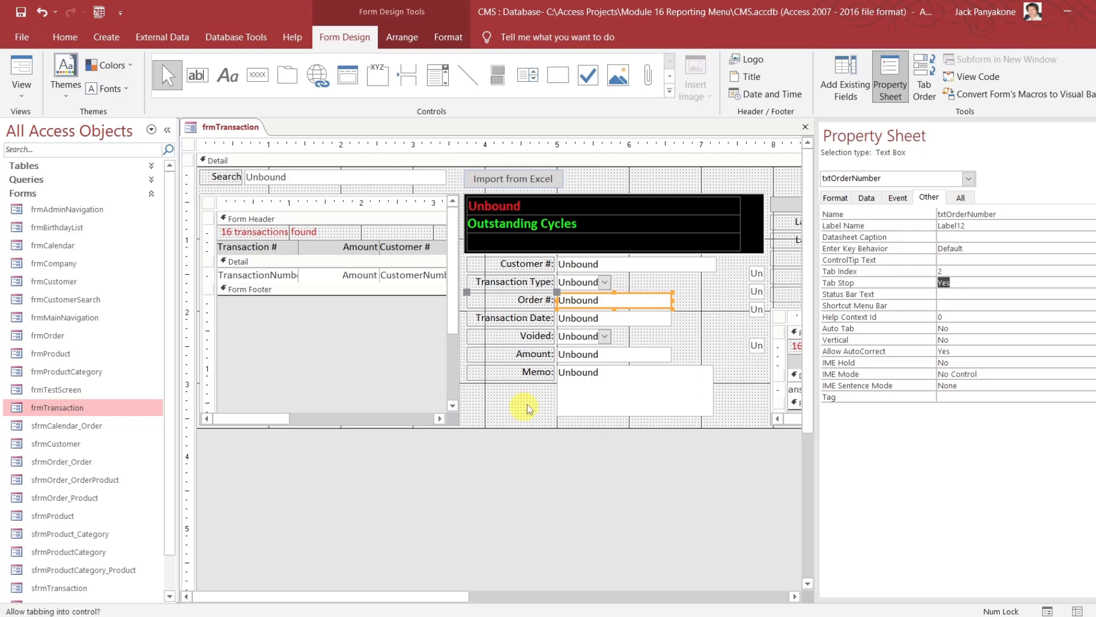
# - Set the Tab Index of the txtTransactionDate text box to 3 and of the cboVoided combo box to 4
pyautogui.click(588, 320)
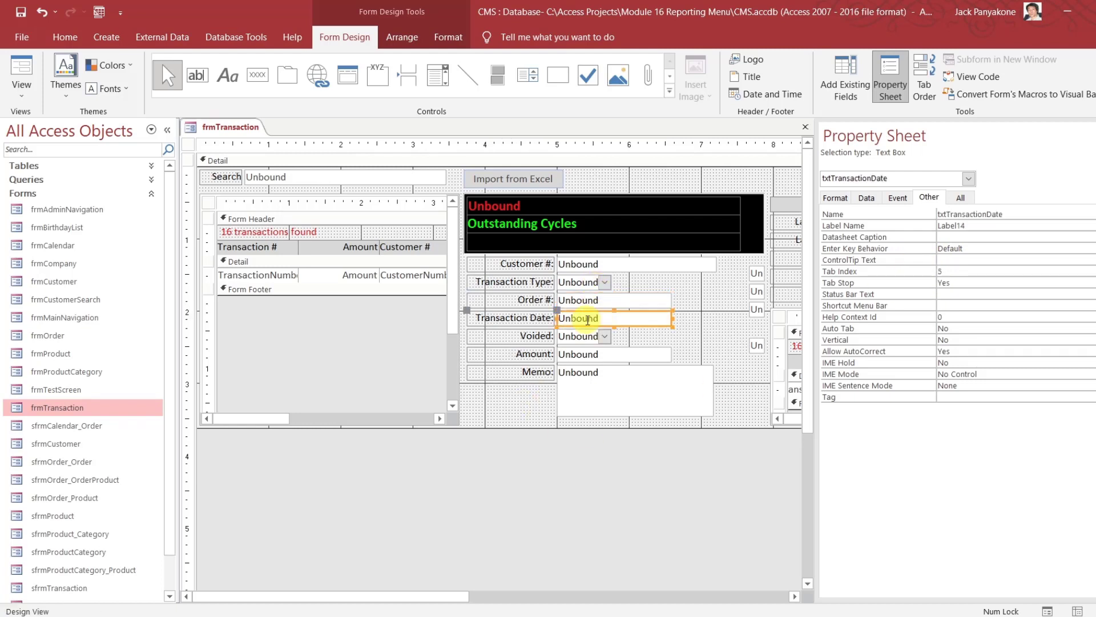
pyautogui.moveTo(942, 271); pyautogui.dragTo(837, 249)
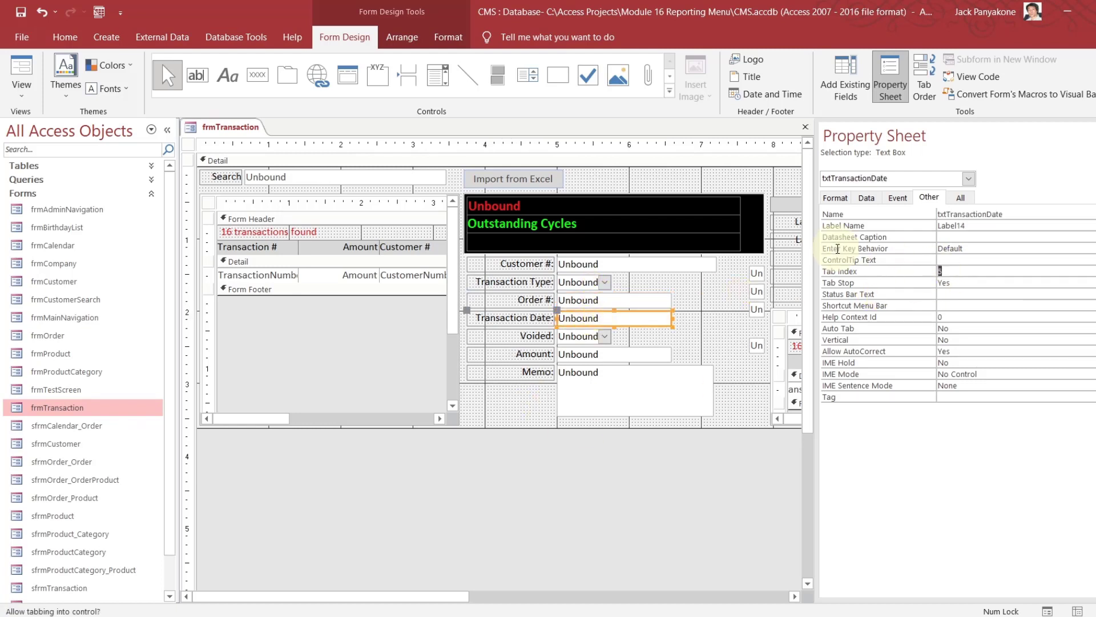
pyautogui.write('3')
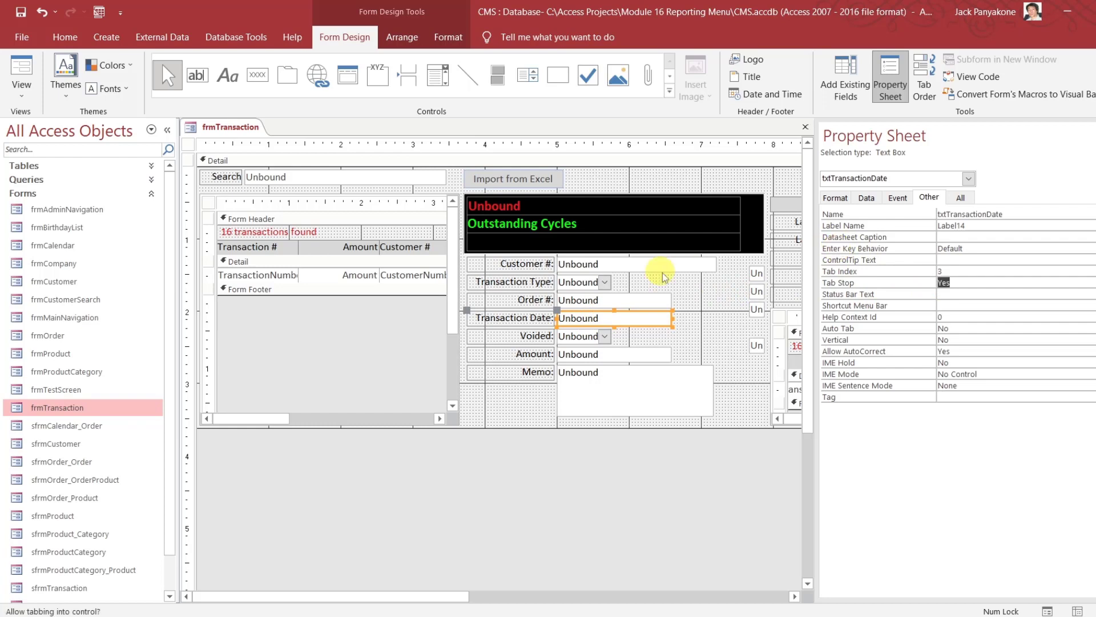
pyautogui.click(576, 336)
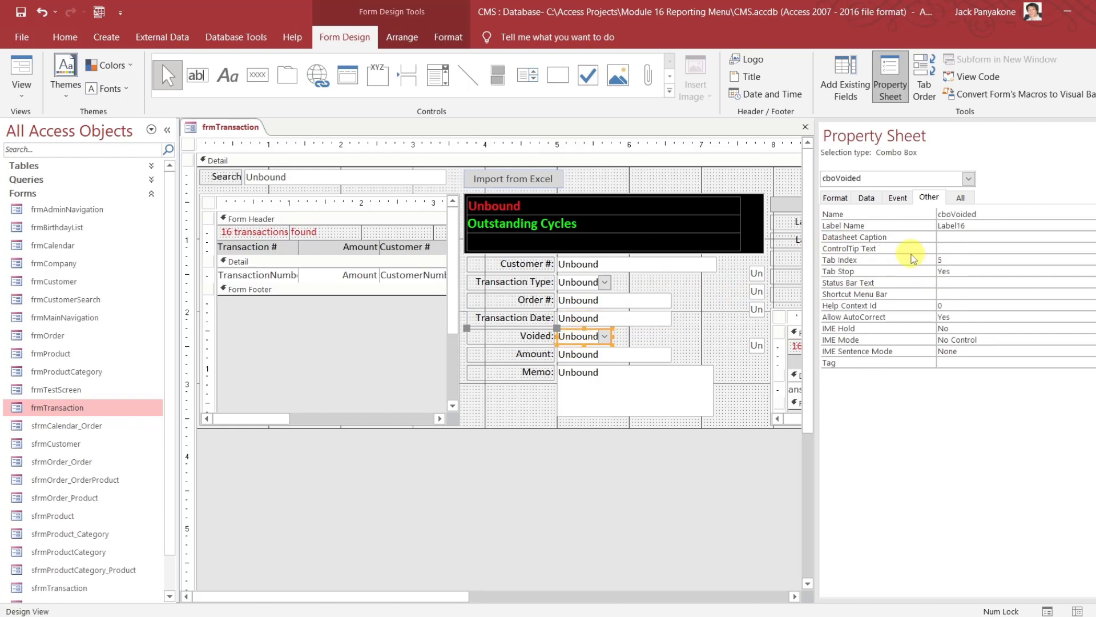
pyautogui.moveTo(950, 260); pyautogui.dragTo(874, 261)
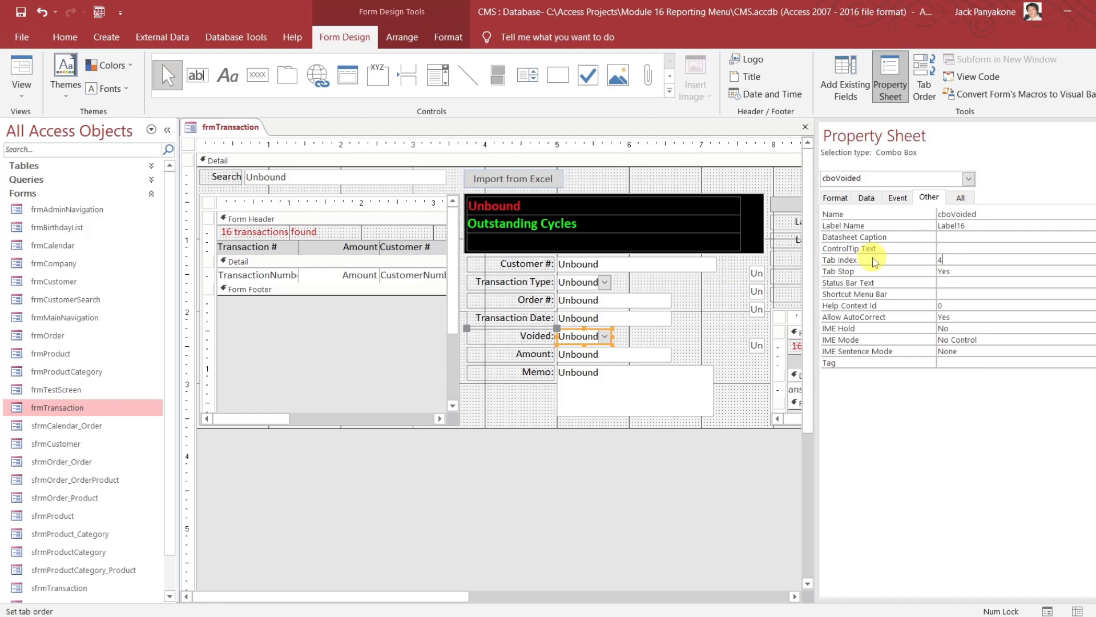
pyautogui.write('4')
pyautogui.press('Return')
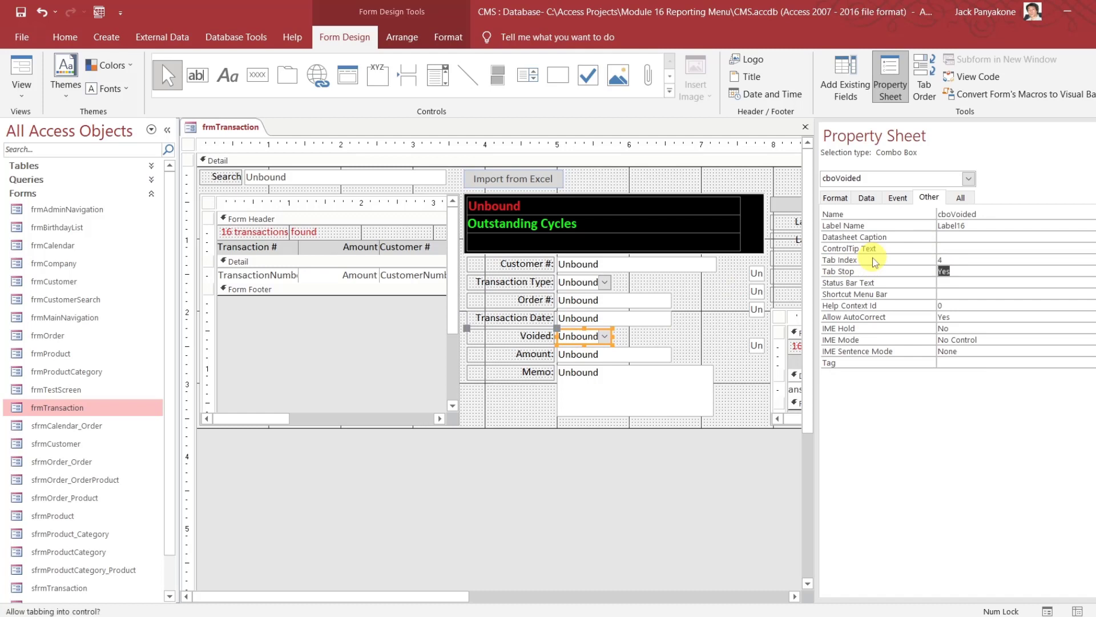
# - Set the Tab Index of the txtAmount text box to 5 and of the txtMemo text box to 6
pyautogui.click(632, 360)
pyautogui.click(911, 269)
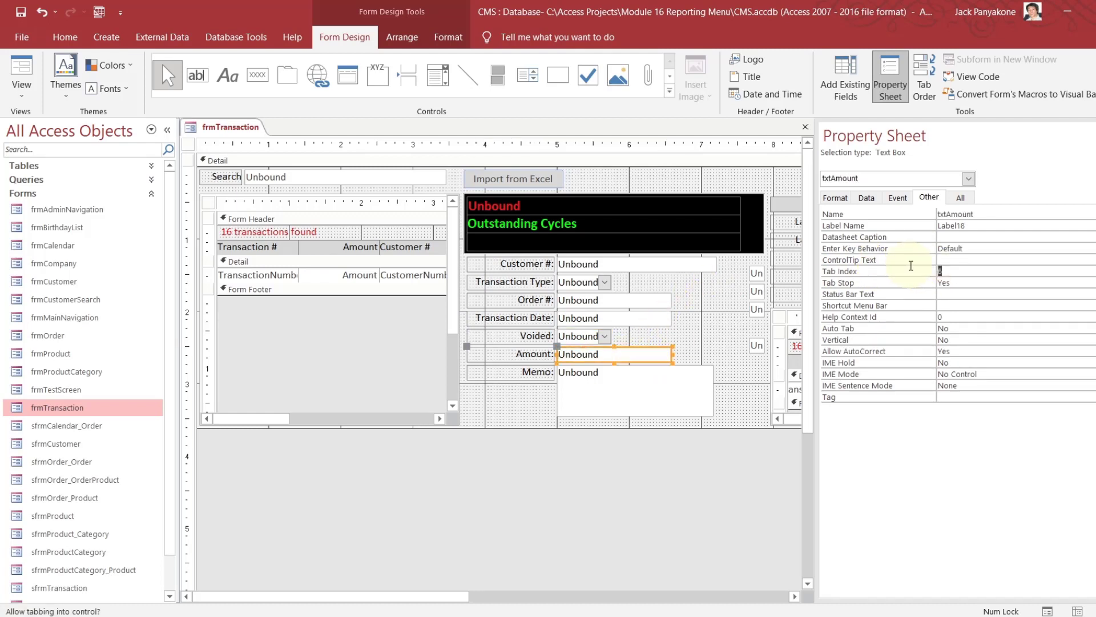
pyautogui.write('5')
pyautogui.press('Return')
pyautogui.click(651, 375)
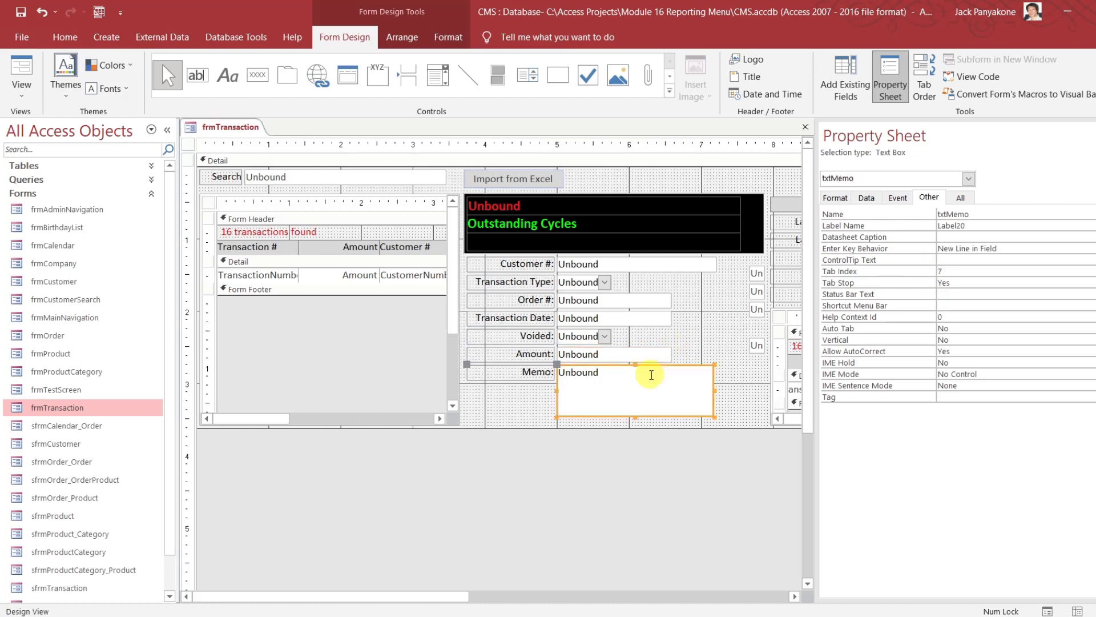
pyautogui.click(898, 270)
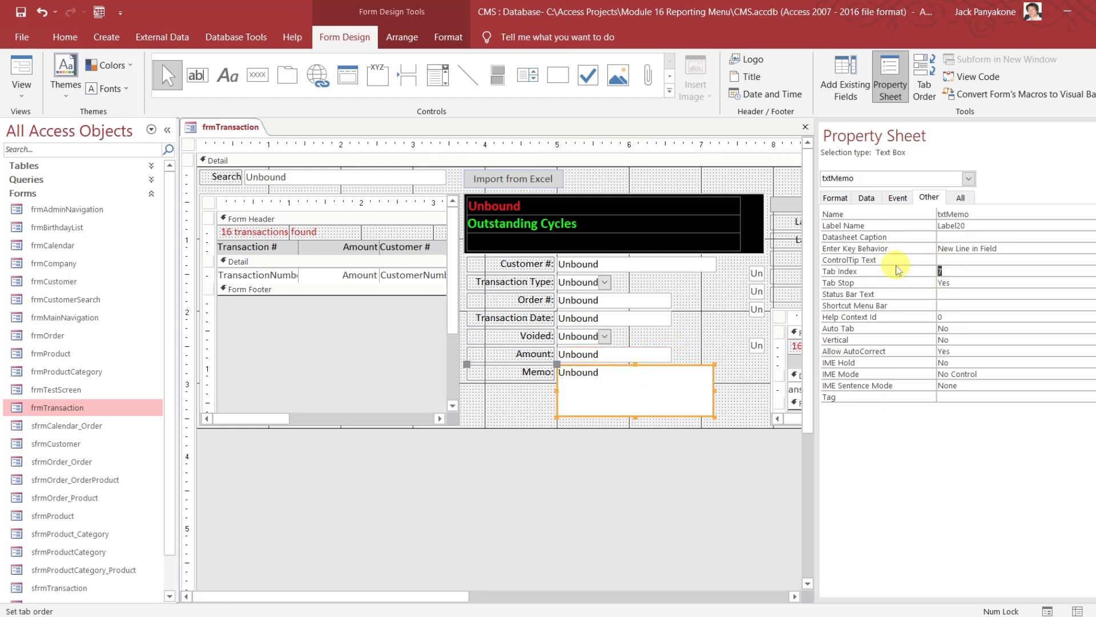
pyautogui.write('6')
pyautogui.press('Return')
# - Check the Tab Index of each transaction field in sequence, from Customer # down to Memo
pyautogui.click(702, 269)
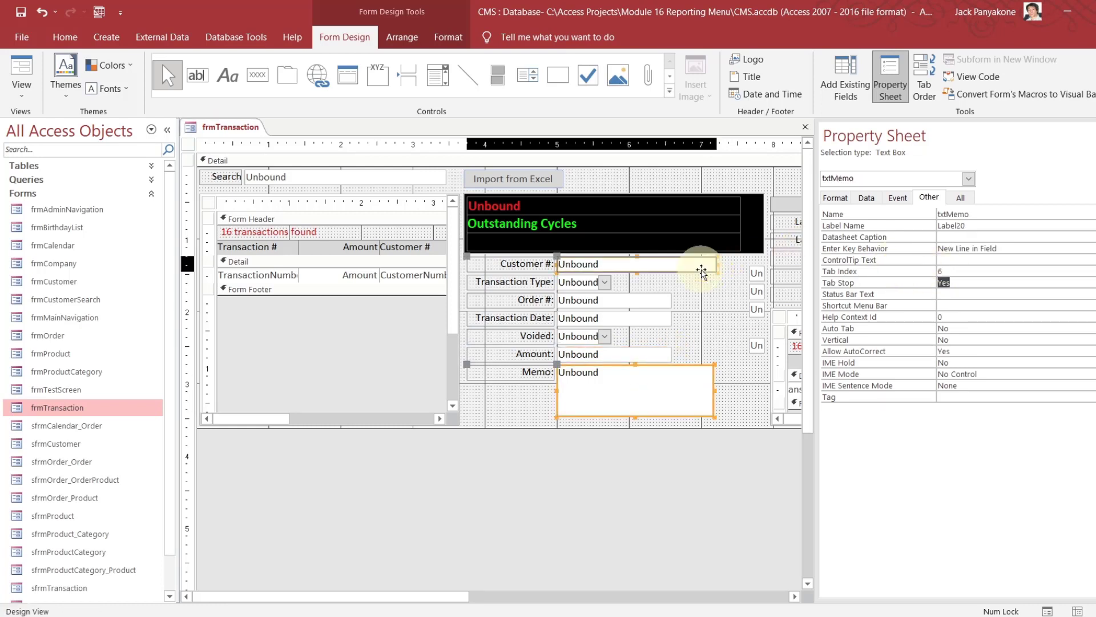
pyautogui.click(579, 282)
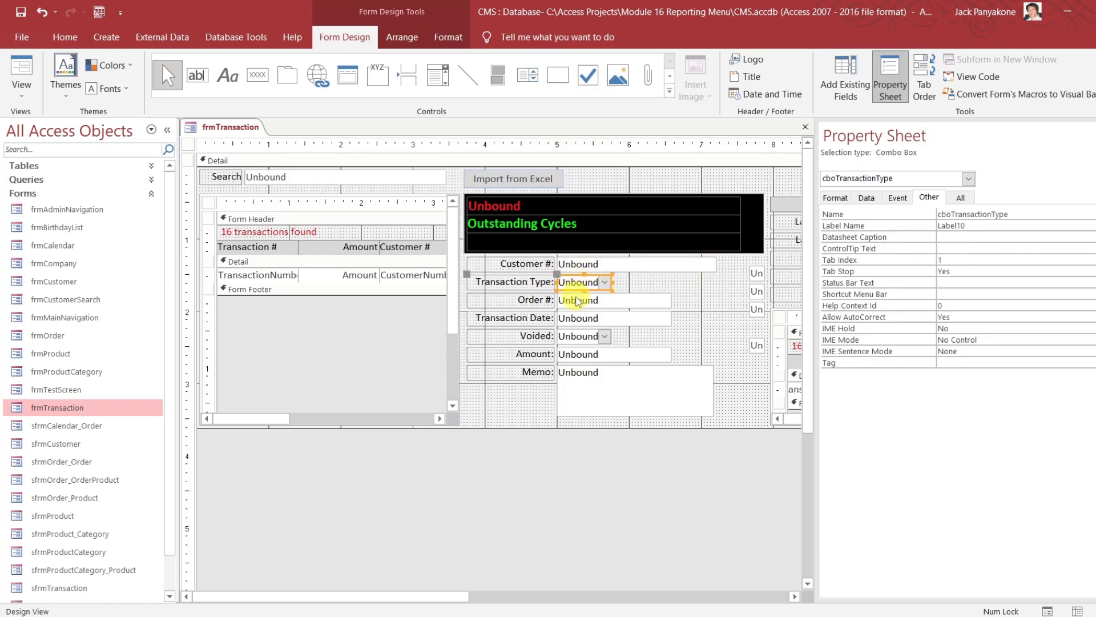
pyautogui.click(578, 301)
pyautogui.click(579, 316)
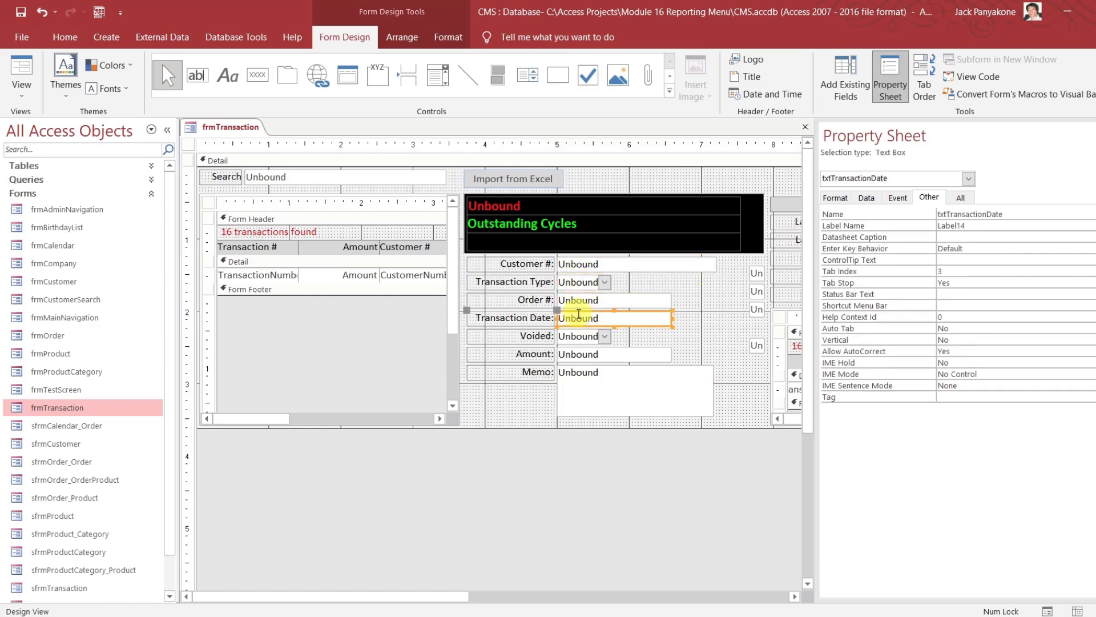
pyautogui.click(573, 337)
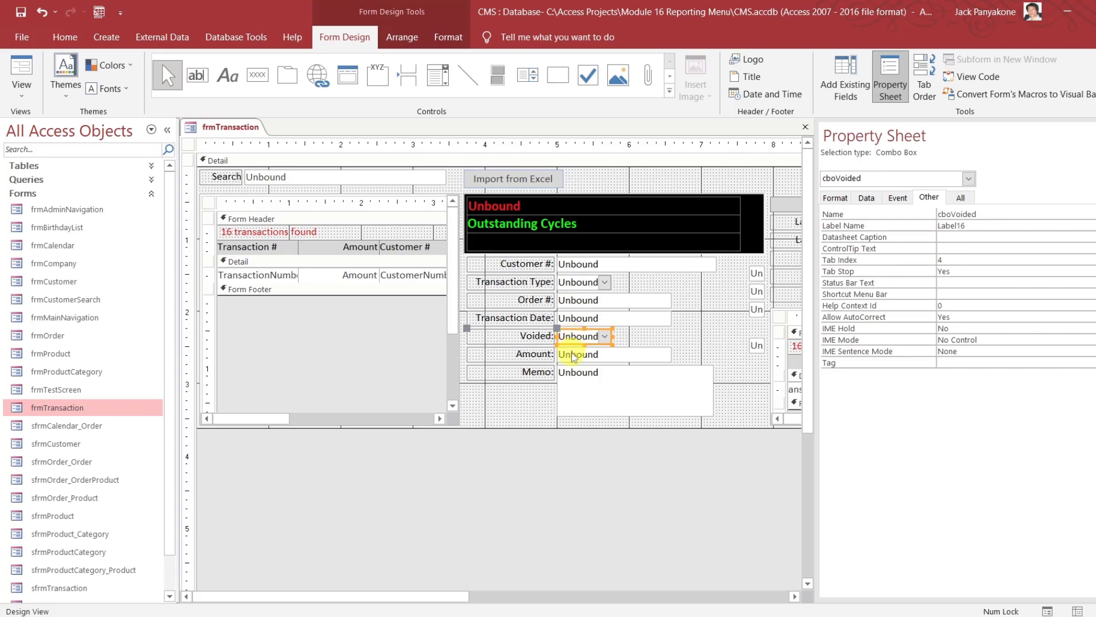
pyautogui.click(573, 355)
pyautogui.click(571, 378)
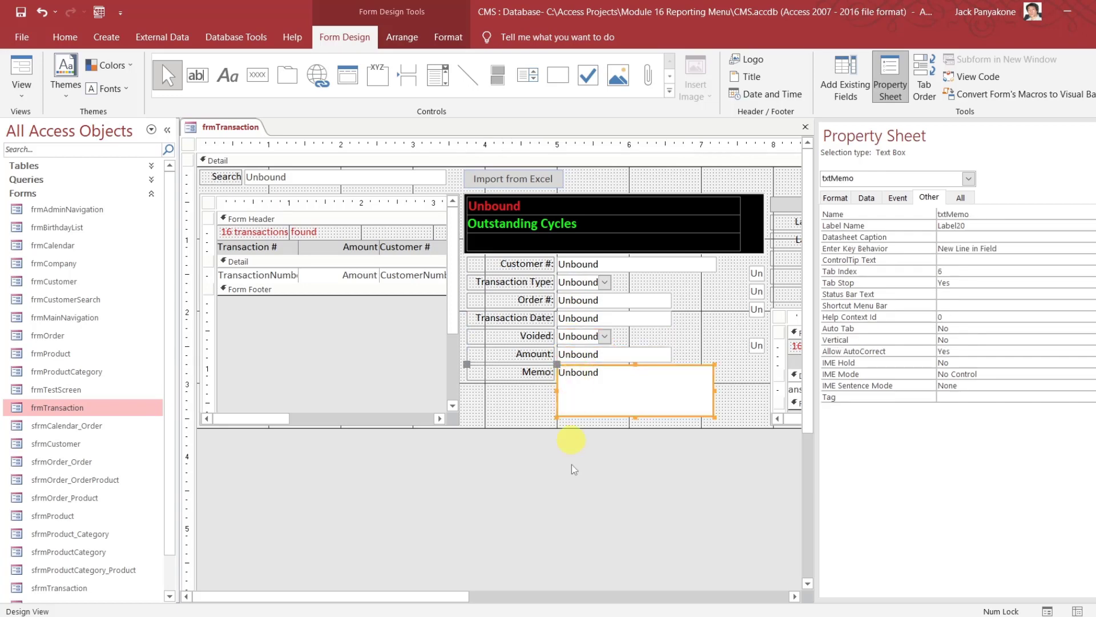
pyautogui.click(574, 491)
# - Set Tab Stop to No for the five Account At A Glance text boxes and for the sfrmTransaction_RecentEntries subform
pyautogui.moveTo(448, 594); pyautogui.dragTo(662, 570)
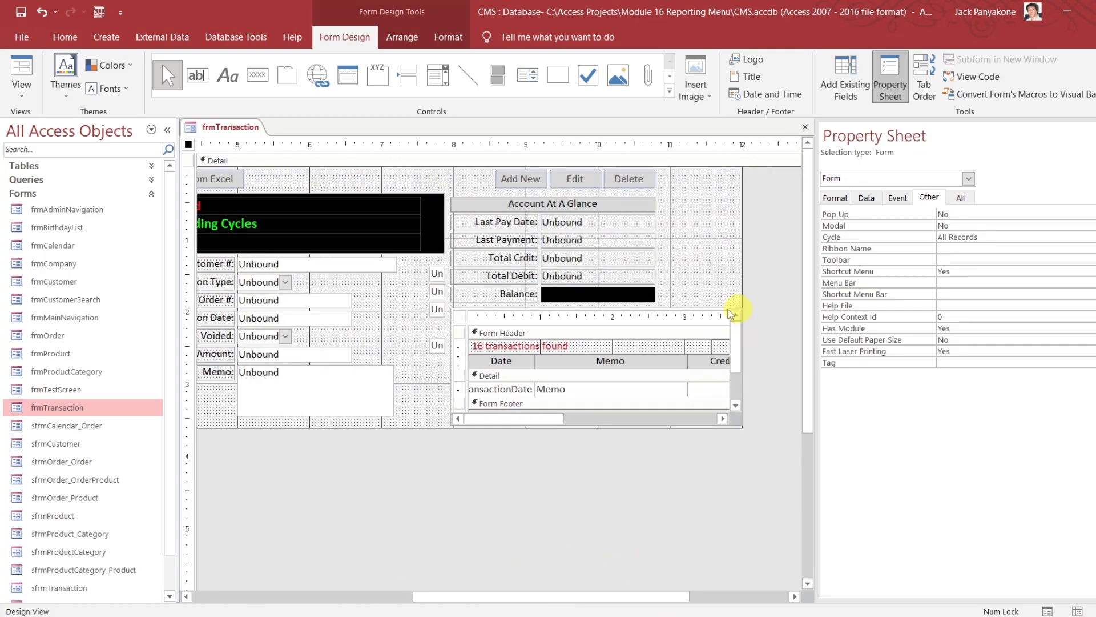
pyautogui.click(669, 295)
pyautogui.moveTo(671, 298); pyautogui.dragTo(639, 217)
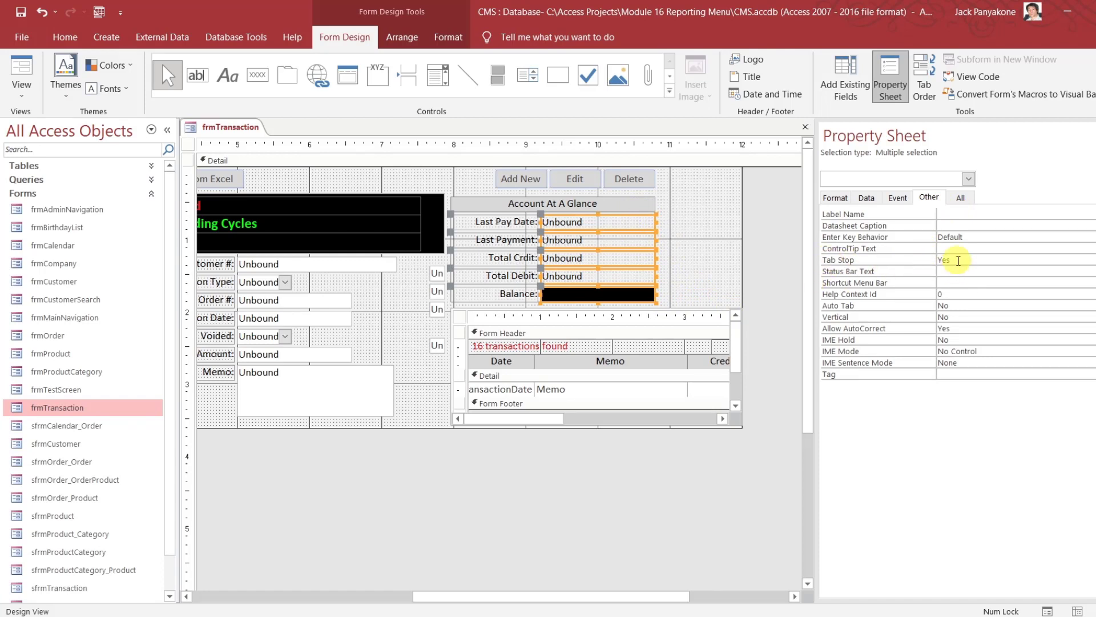
pyautogui.doubleClick(958, 261)
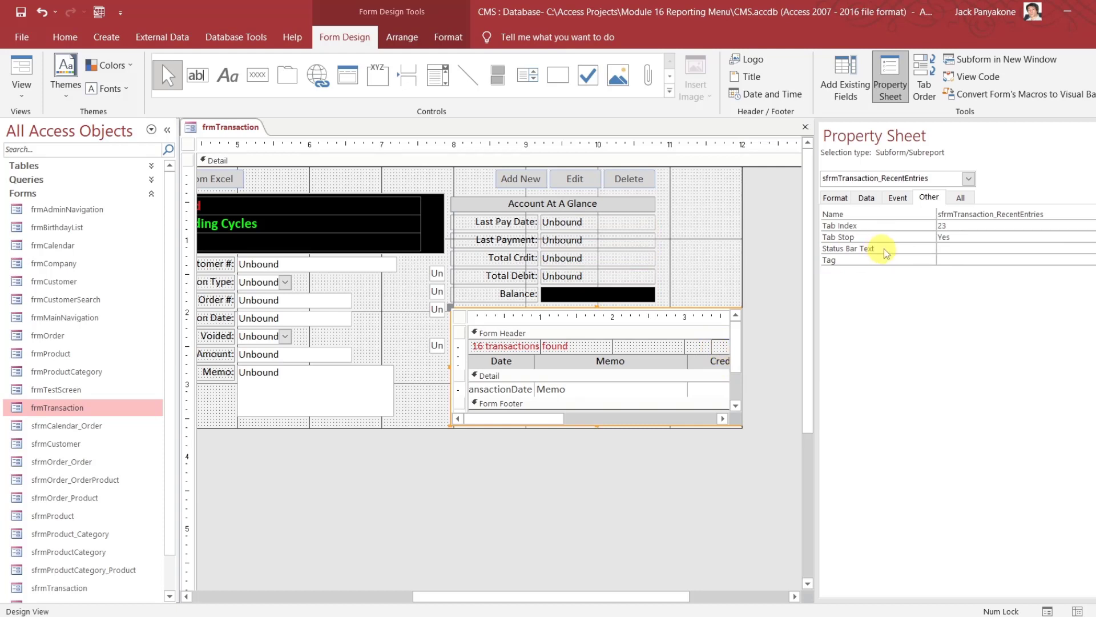
pyautogui.doubleClick(943, 236)
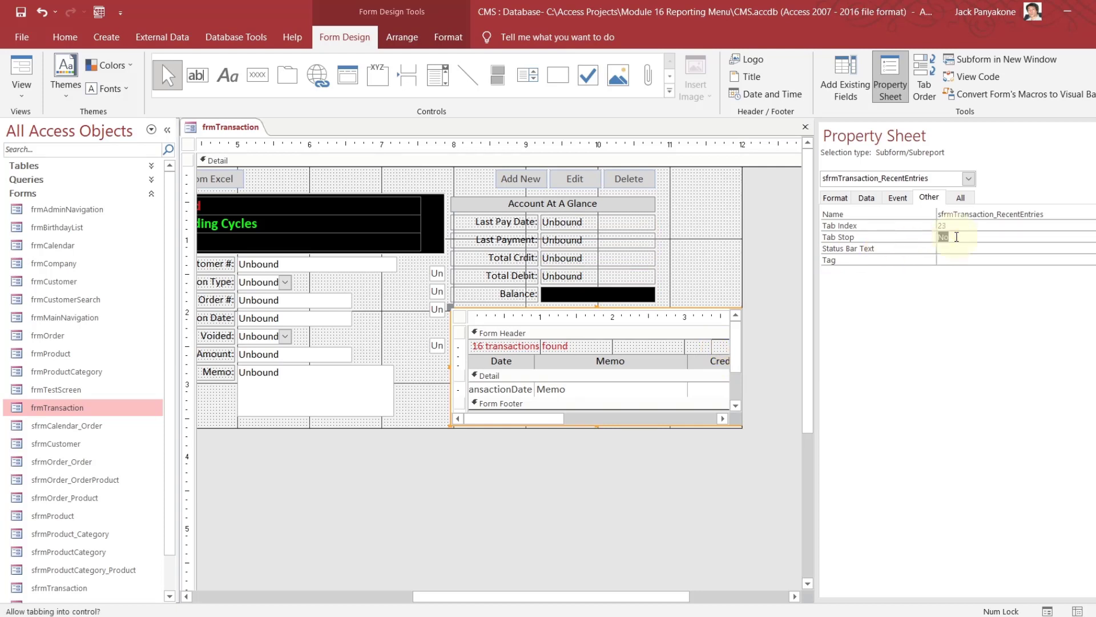
pyautogui.click(777, 311)
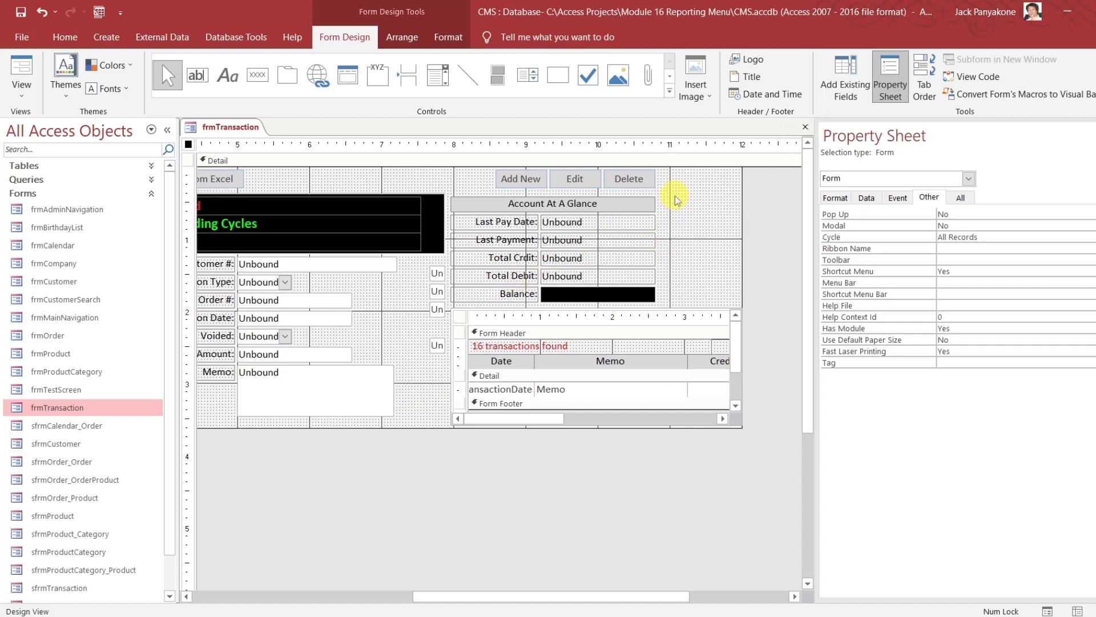
# - Move the Add New, Edit and Delete buttons together to the form's right edge and close frmTransaction
pyautogui.moveTo(687, 175); pyautogui.dragTo(610, 183)
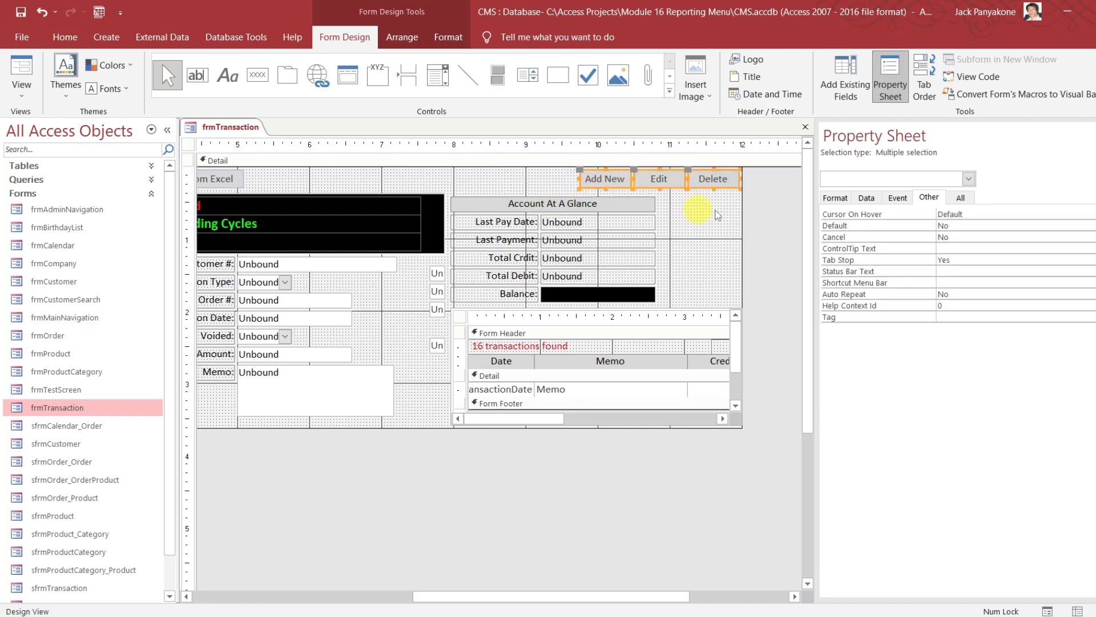
pyautogui.click(765, 226)
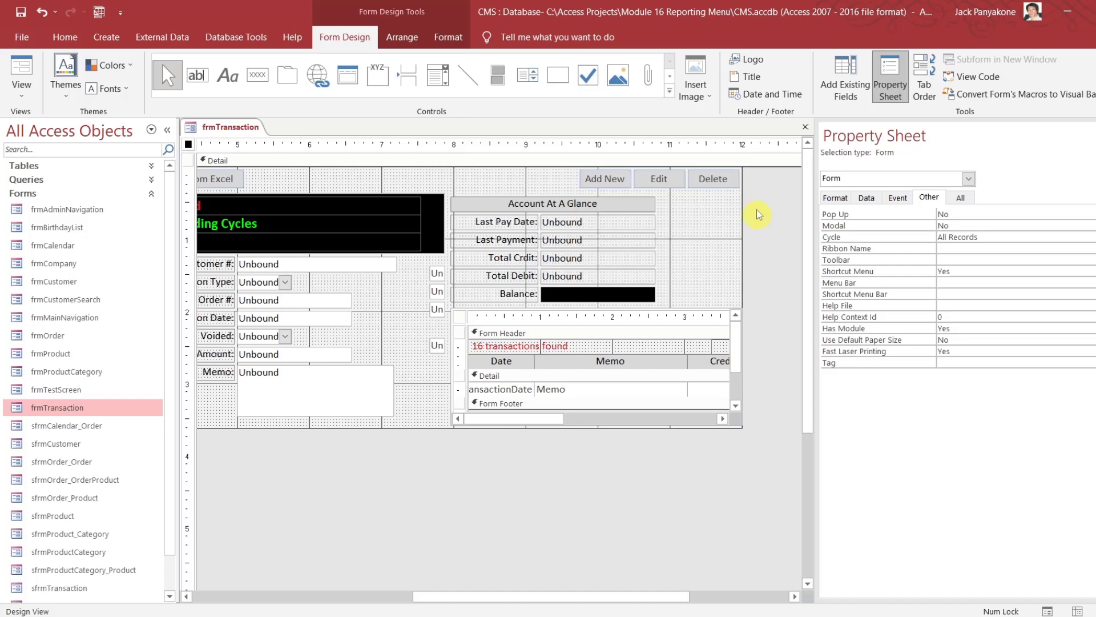
pyautogui.click(805, 127)
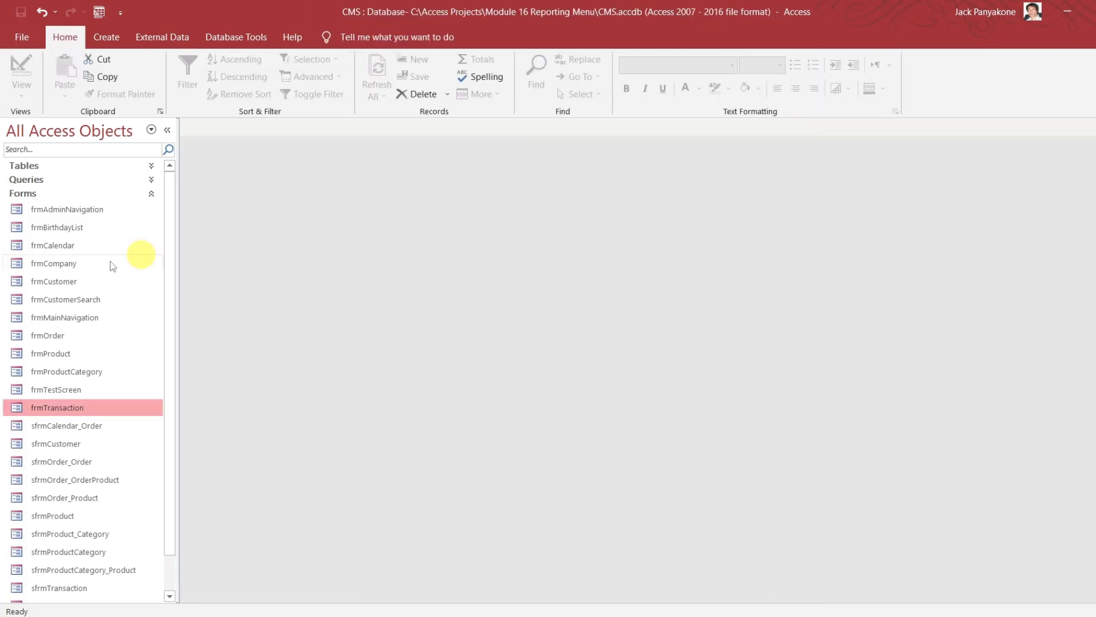
# - Open the frmMainNavigation form, go to the admin Transaction Management page and display the Real Sporting Goods transaction
pyautogui.doubleClick(98, 316)
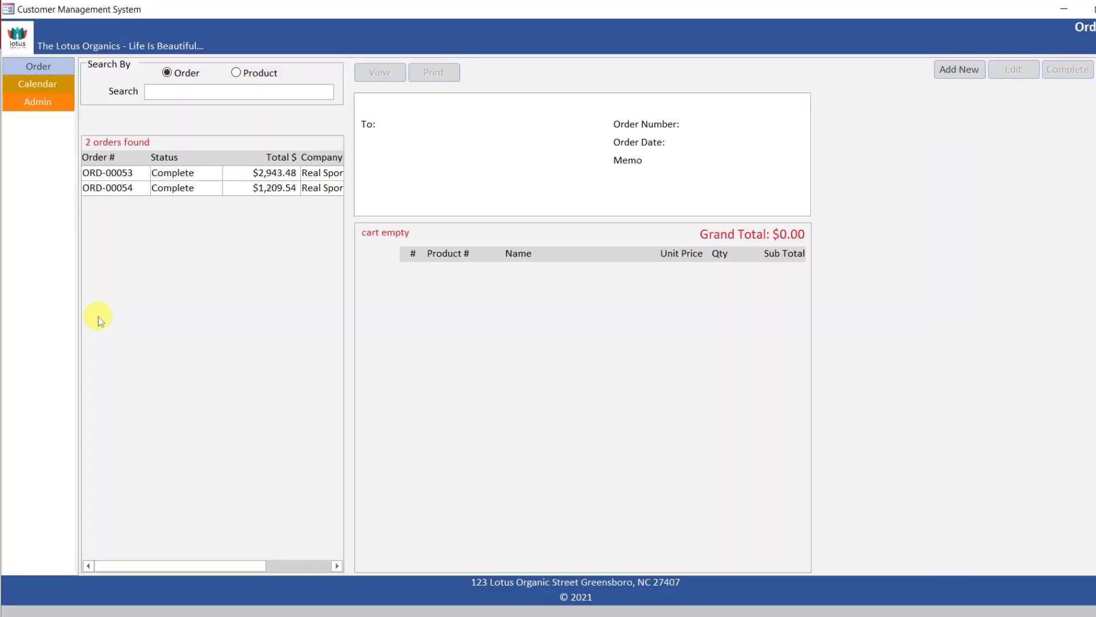
pyautogui.click(52, 102)
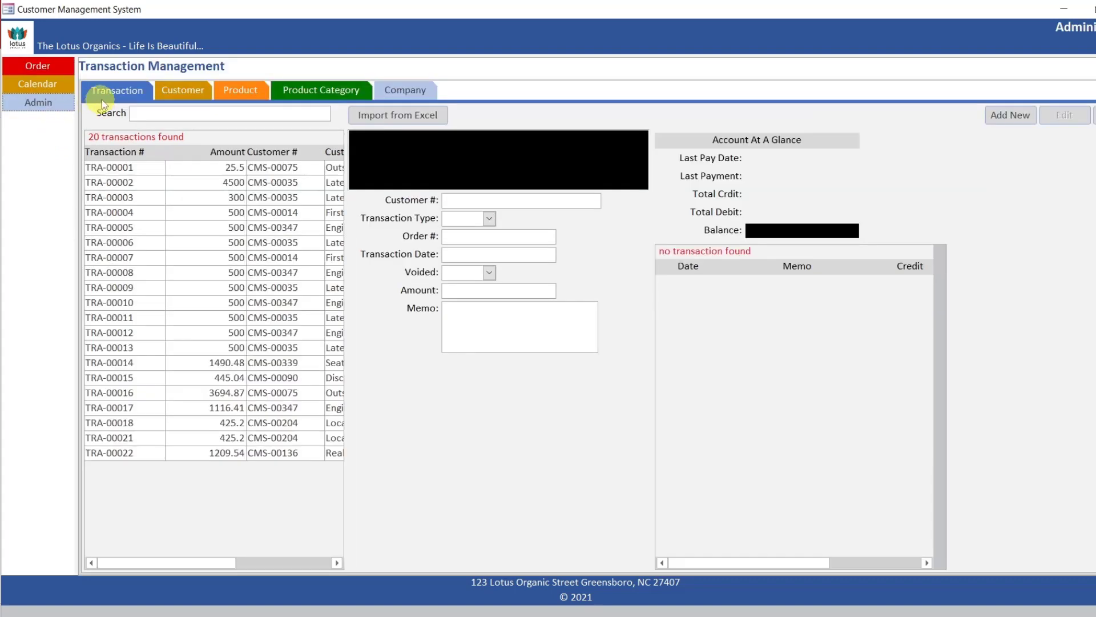
pyautogui.click(141, 111)
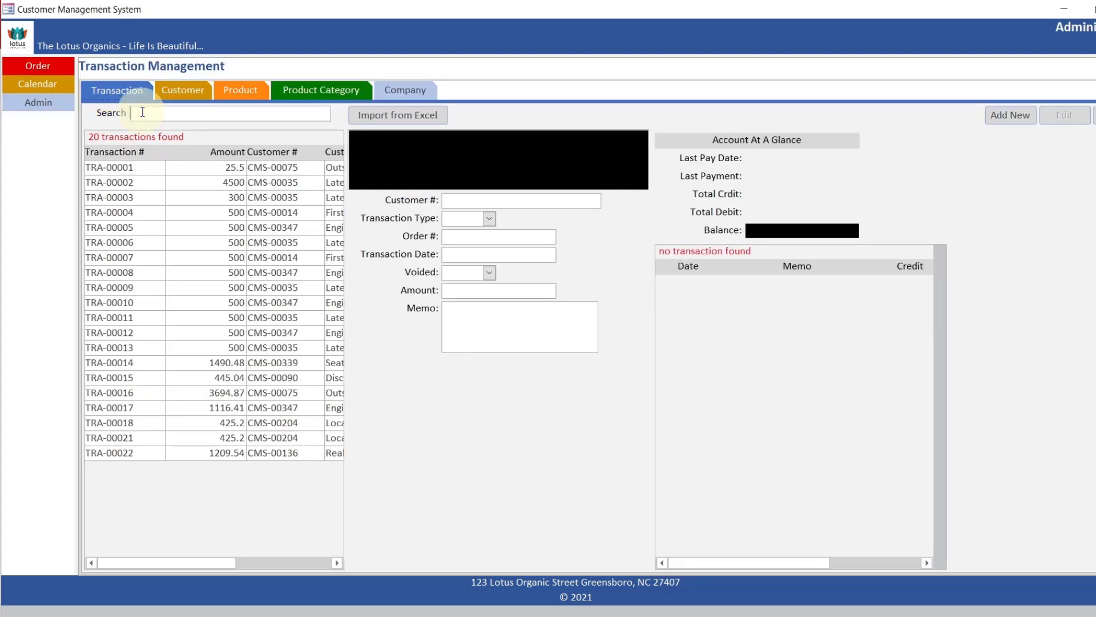
pyautogui.doubleClick(182, 455)
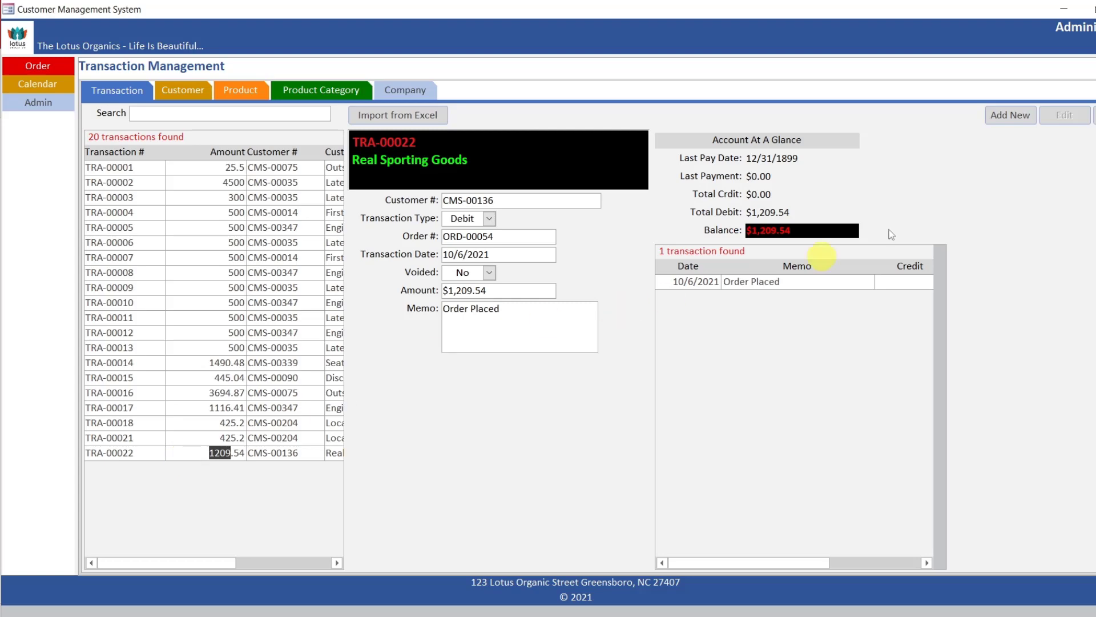
# - Start a new transaction for Real Sporting Goods and set its transaction date to 10/15/2021
pyautogui.click(1026, 119)
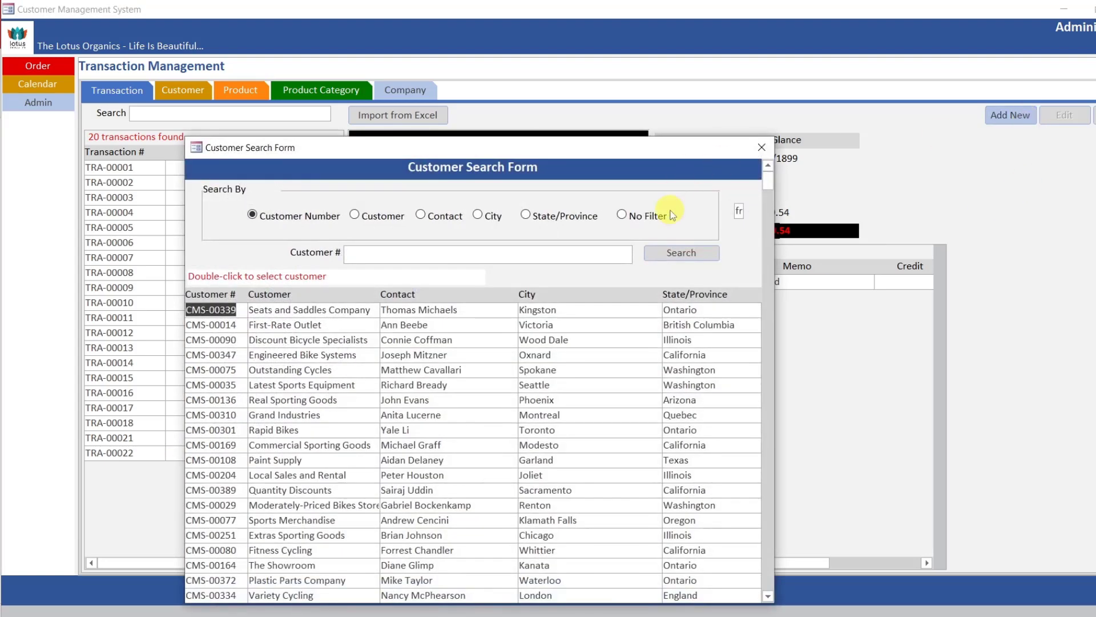
pyautogui.doubleClick(341, 400)
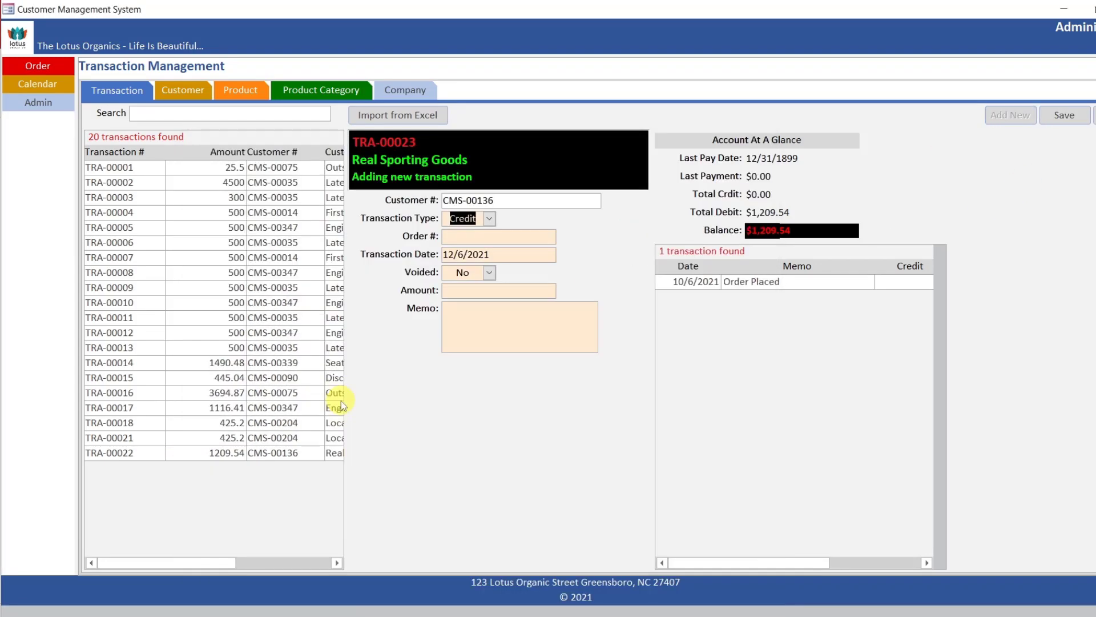
pyautogui.click(454, 254)
pyautogui.press('BackSpace')
pyautogui.write('0')
pyautogui.click(463, 253)
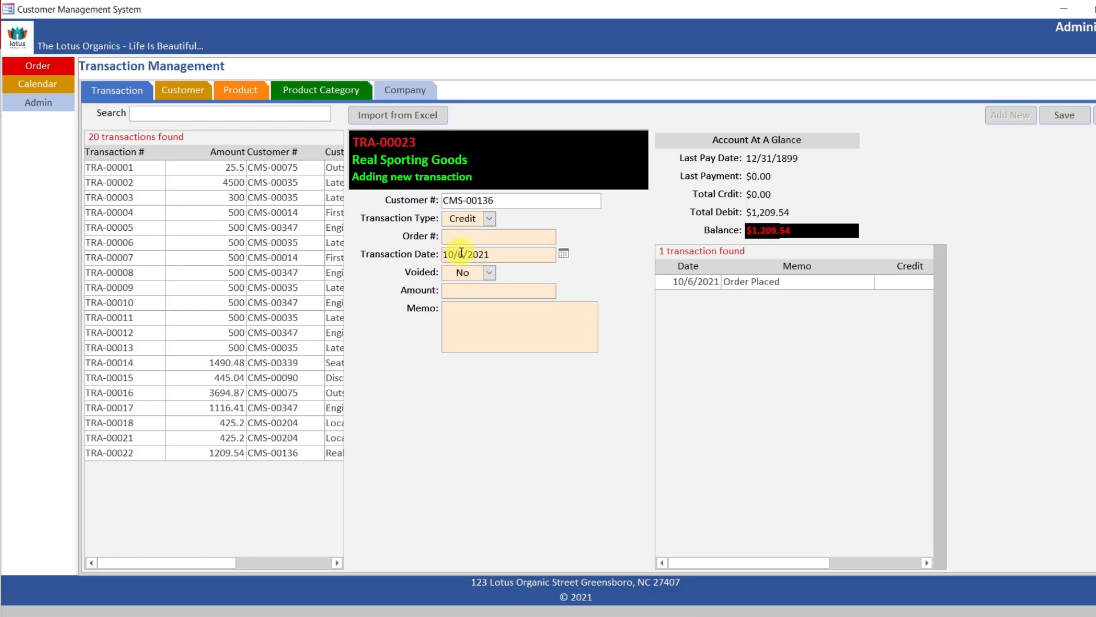
pyautogui.press('BackSpace')
pyautogui.write('15')
pyautogui.click(453, 287)
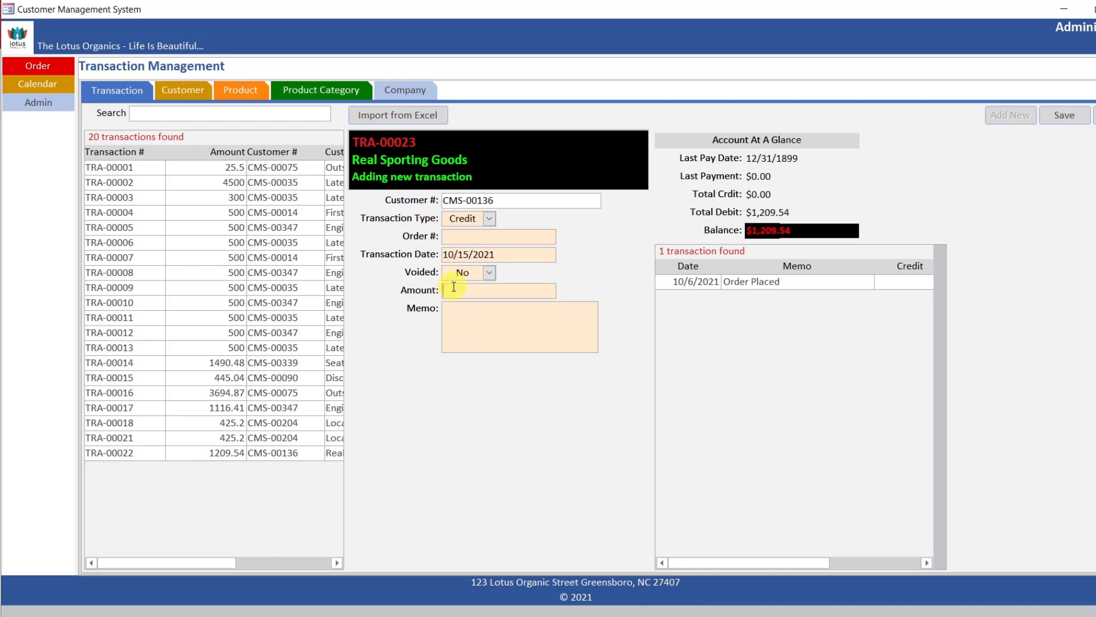
# - Set the new transaction's amount to 350 and memo to "check #1234", save it and view the resulting running balances
pyautogui.write('350')
pyautogui.click(456, 307)
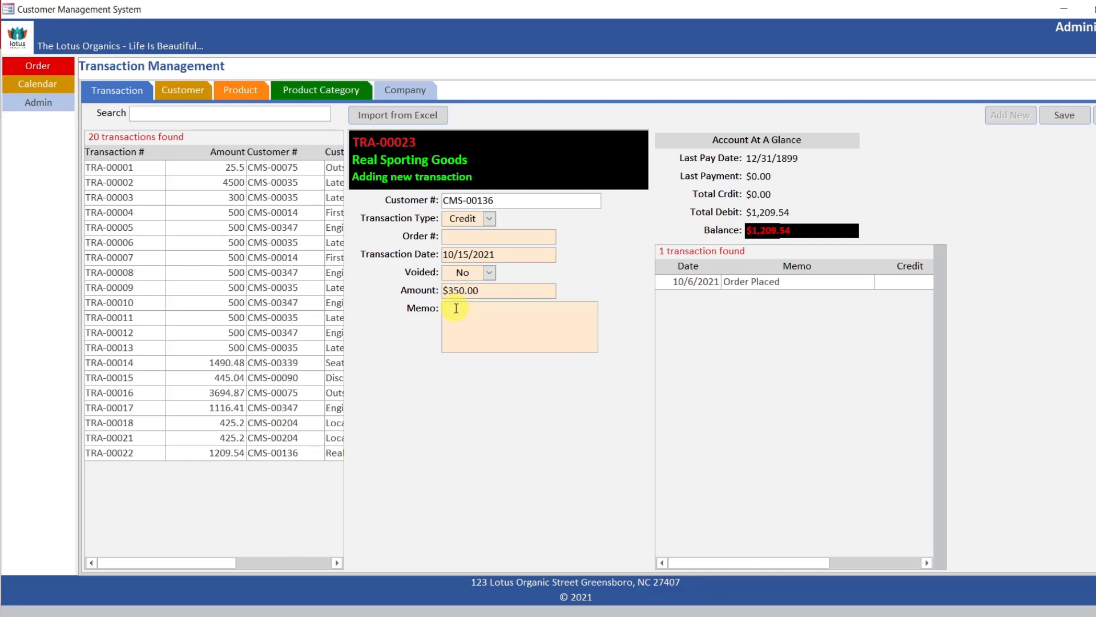
pyautogui.write('check #1234')
pyautogui.click(1065, 116)
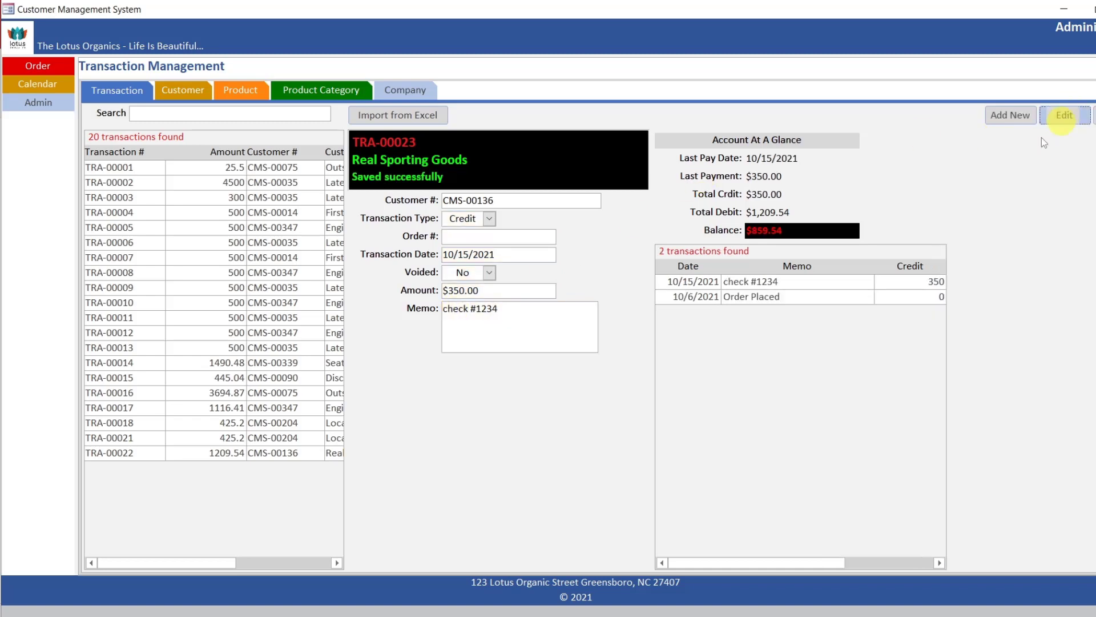
pyautogui.moveTo(790, 564); pyautogui.dragTo(900, 544)
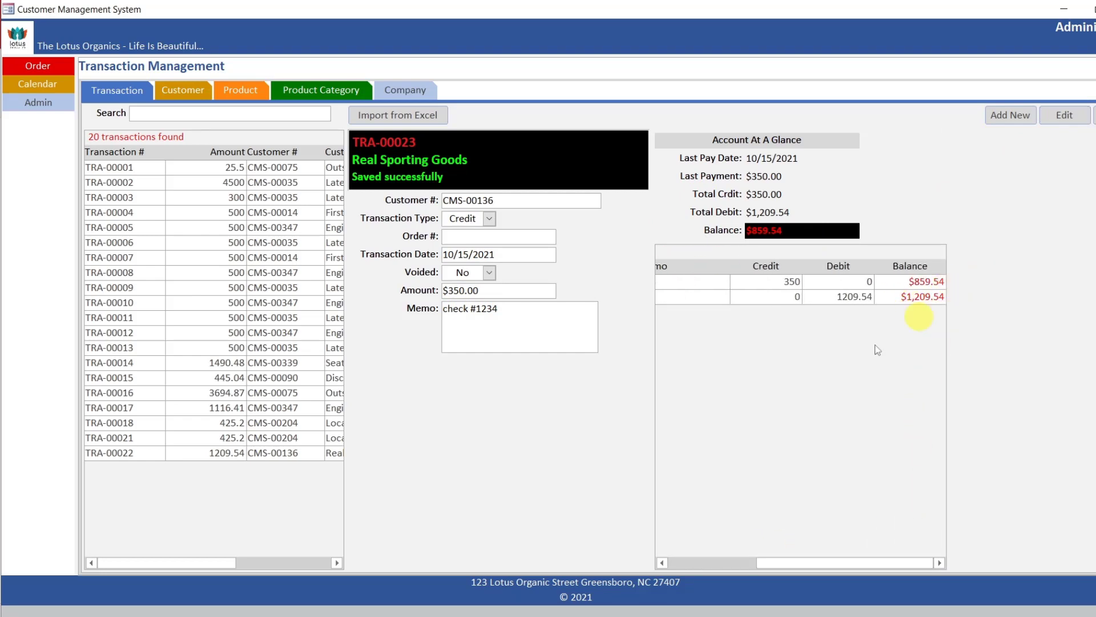
# - Start another credit transaction for Real Sporting Goods and set its transaction date to 11/1/2021
pyautogui.click(1022, 123)
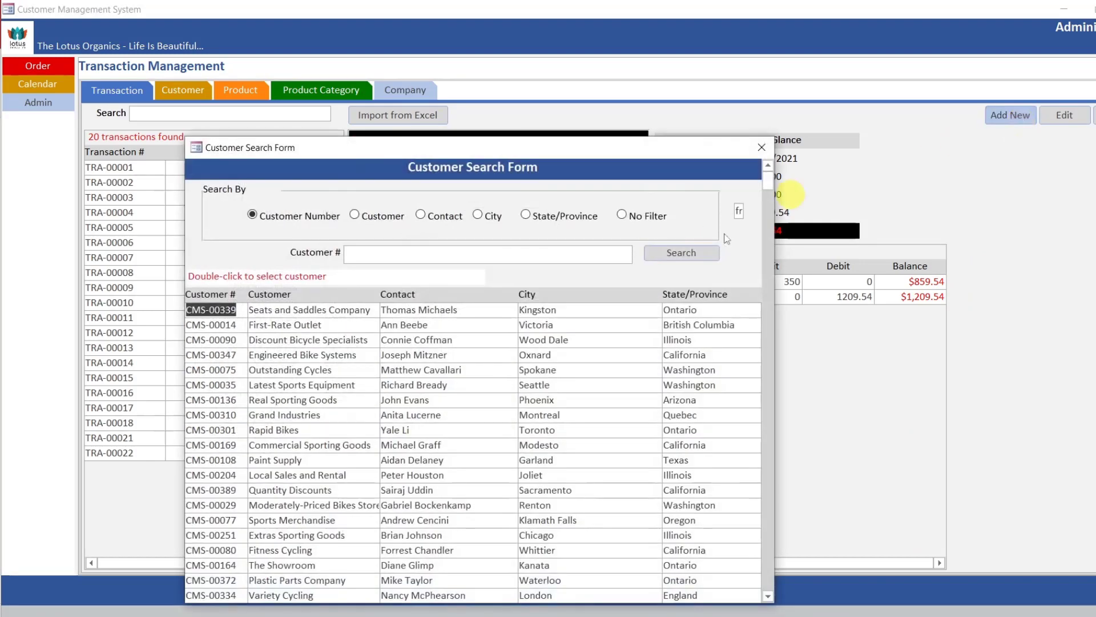
pyautogui.doubleClick(297, 402)
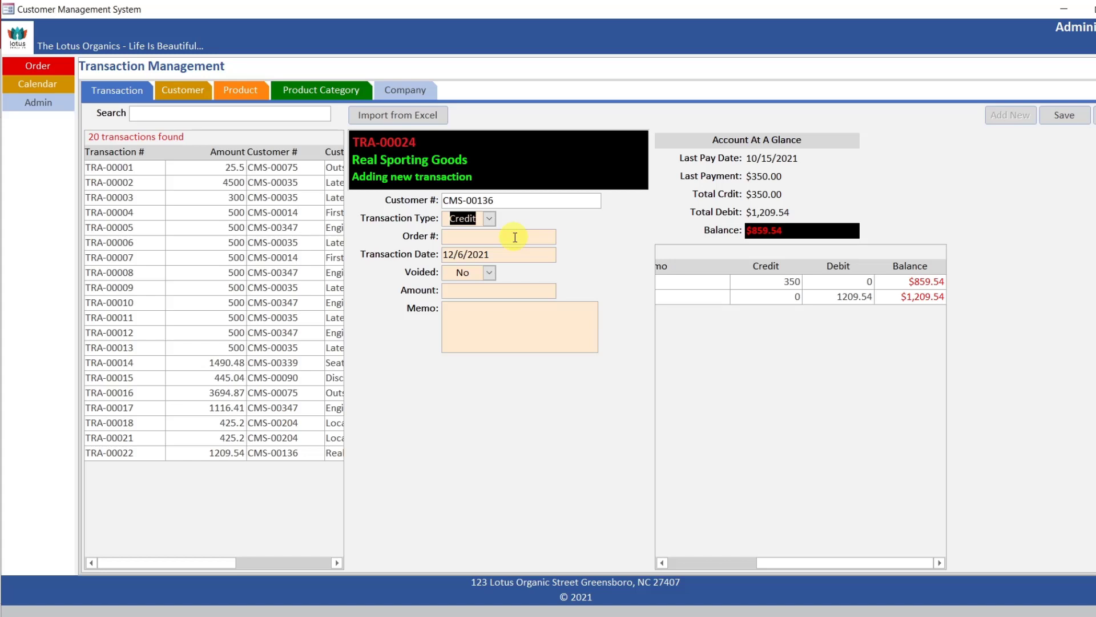
pyautogui.click(453, 255)
pyautogui.press('BackSpace')
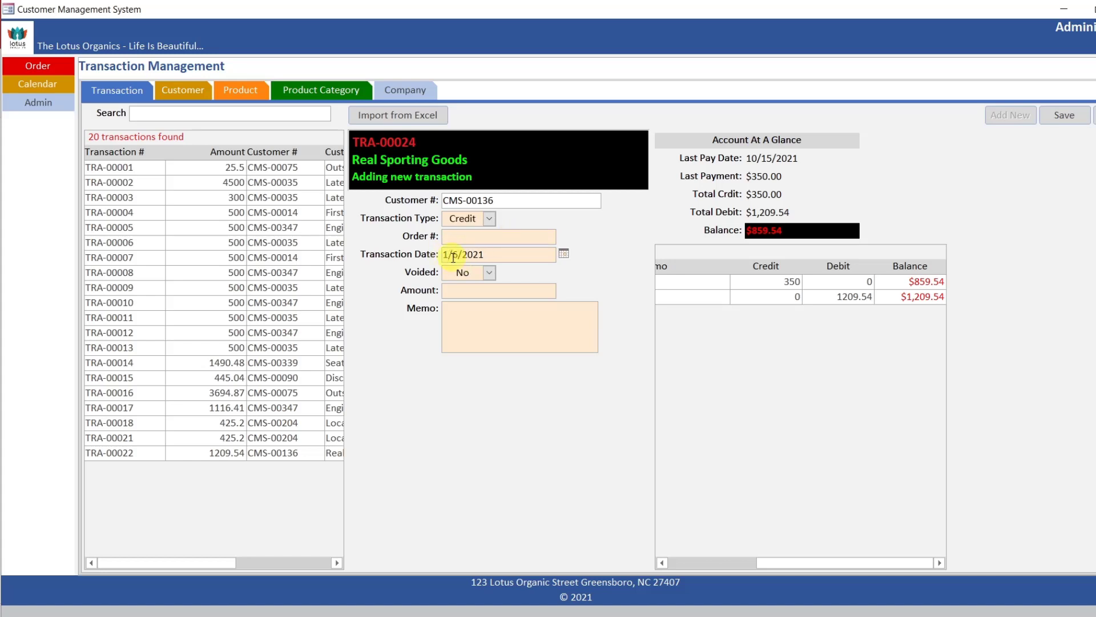
pyautogui.write('1')
pyautogui.press('Delete')
pyautogui.write('1')
# - Enter an amount of 300 and the memo "check# 2345", save the transaction and view the updated balance column
pyautogui.click(484, 292)
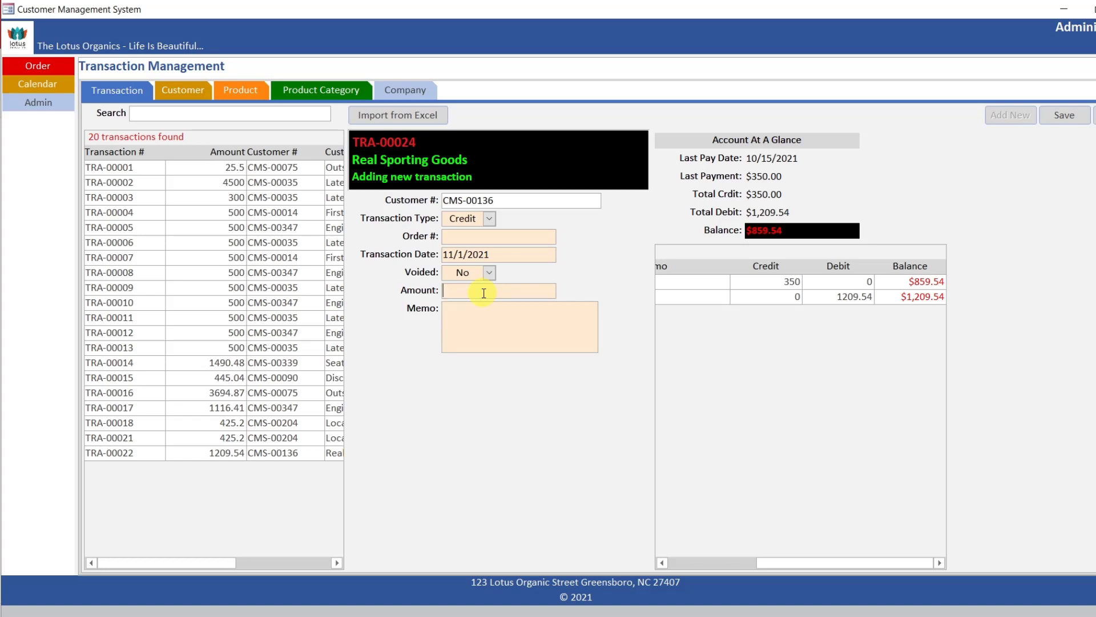
pyautogui.write('300')
pyautogui.click(487, 311)
pyautogui.write('check # 2345')
pyautogui.click(1064, 115)
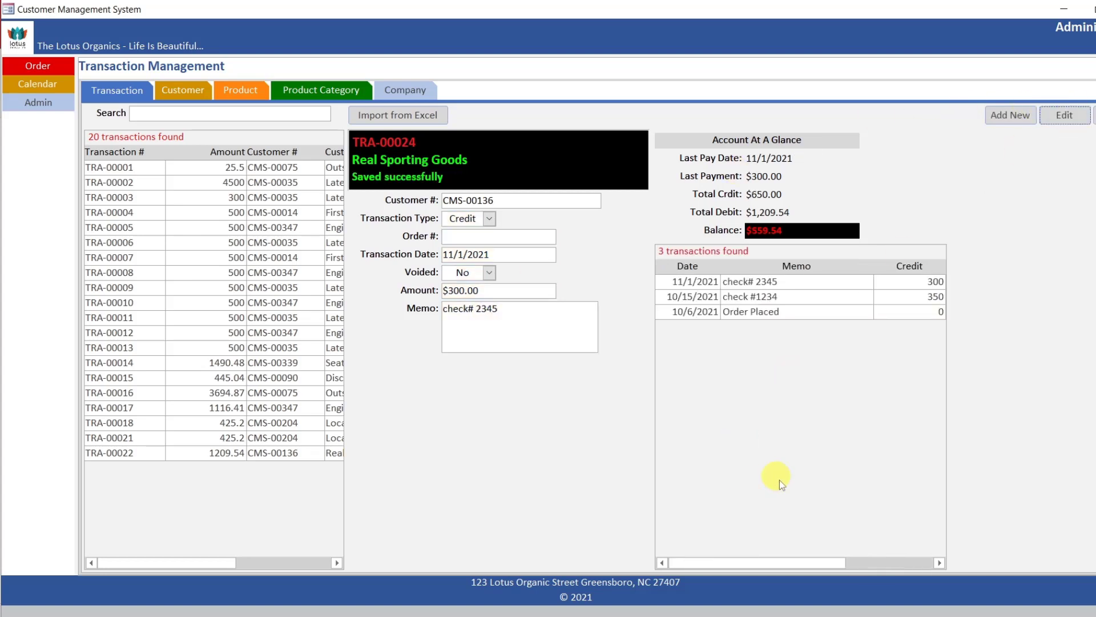
pyautogui.moveTo(766, 563); pyautogui.dragTo(852, 564)
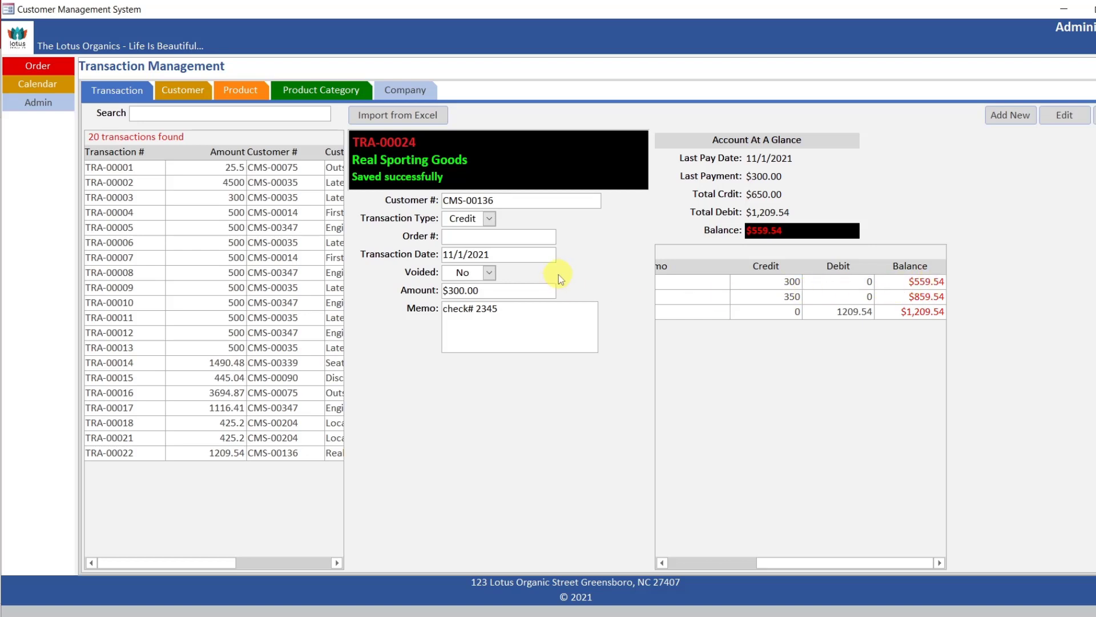
# - Start a third credit transaction for Real Sporting Goods and set its transaction date to 11/25/2021
pyautogui.click(1021, 116)
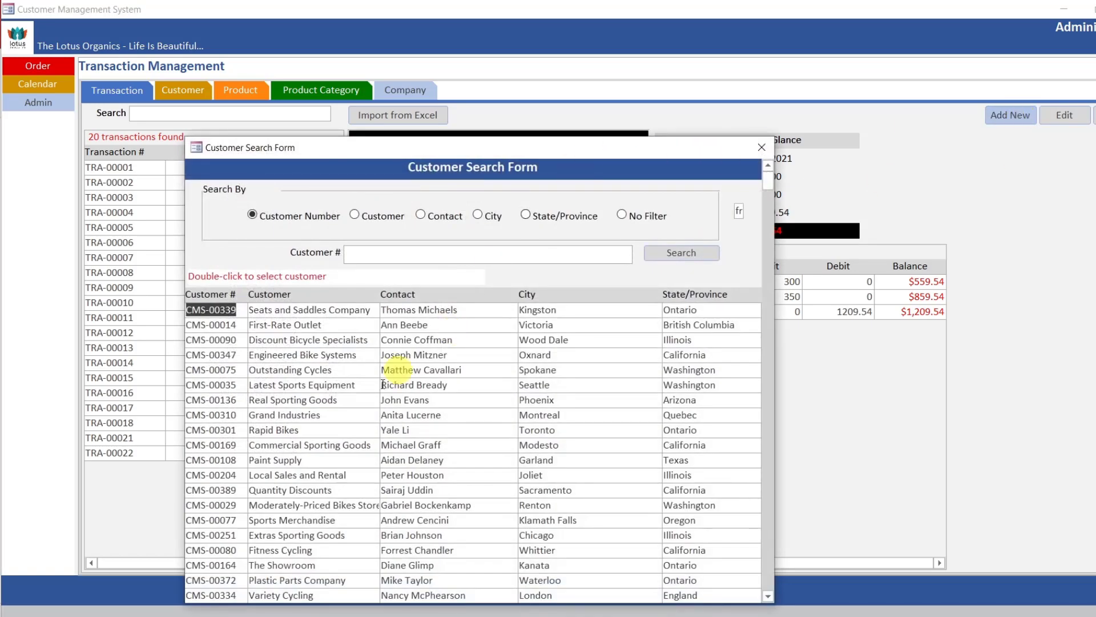
pyautogui.doubleClick(342, 400)
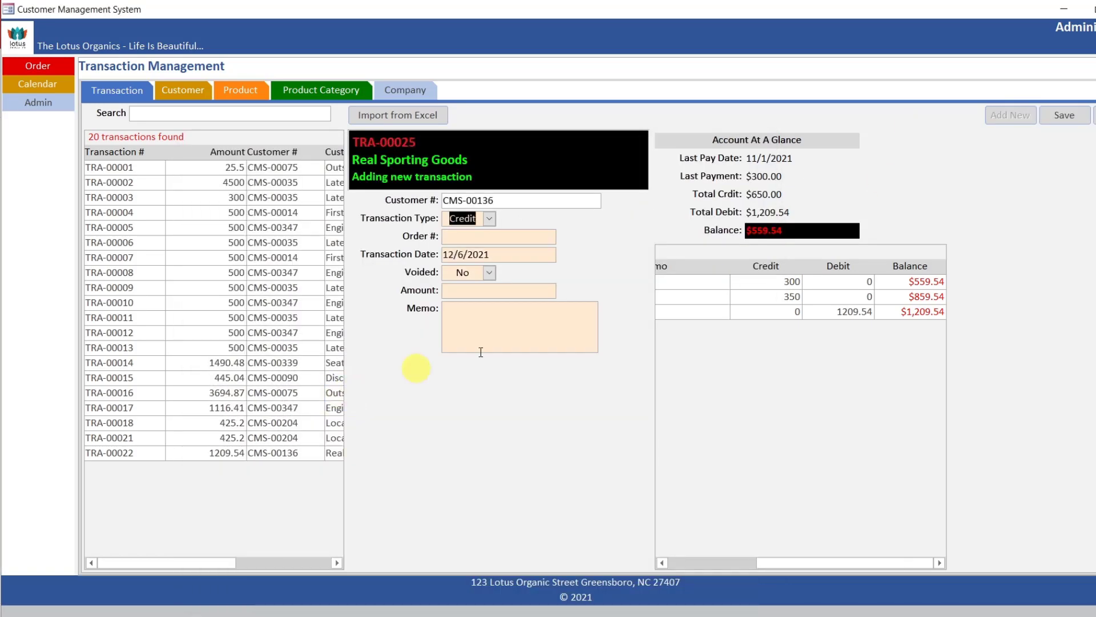
pyautogui.press('Tab')
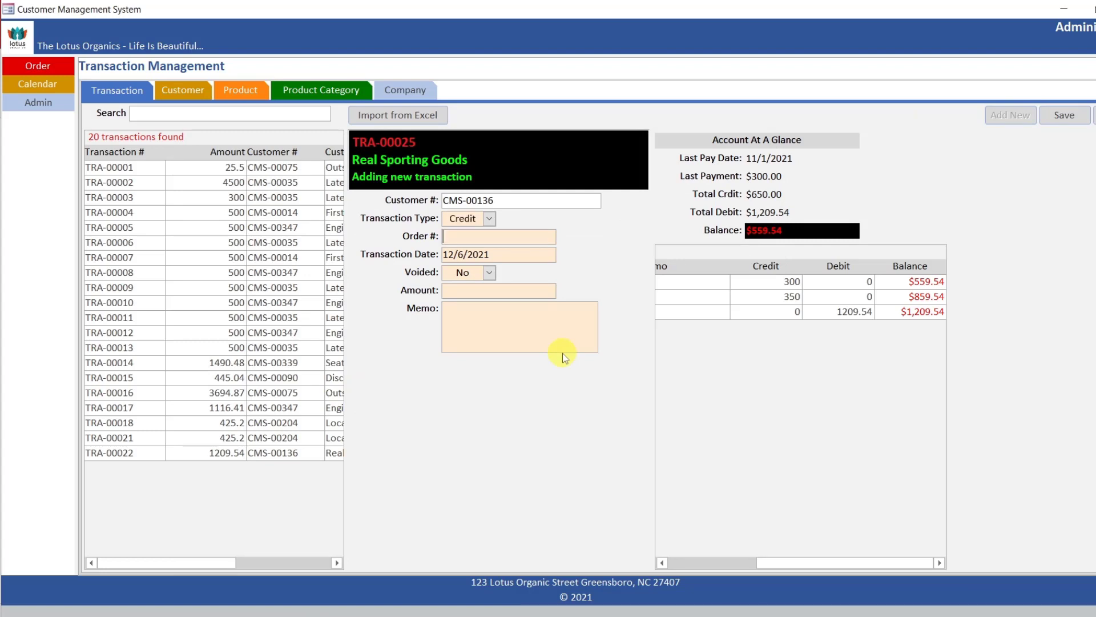
pyautogui.press('Tab')
pyautogui.press('Tab')
pyautogui.press('Tab')
pyautogui.click(452, 252)
pyautogui.press('Delete')
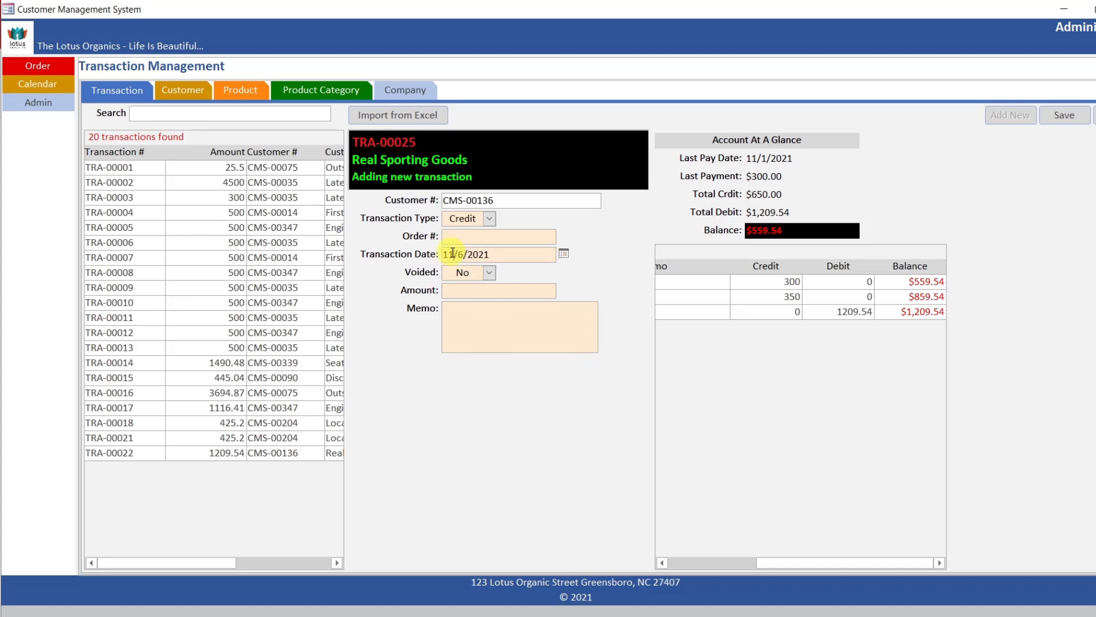
pyautogui.write('1')
pyautogui.press('Delete')
pyautogui.write('25')
# - Enter an amount of 400 and the memo "check# 1236", save the transaction and check the customer's running balances
pyautogui.press('Tab')
pyautogui.press('Tab')
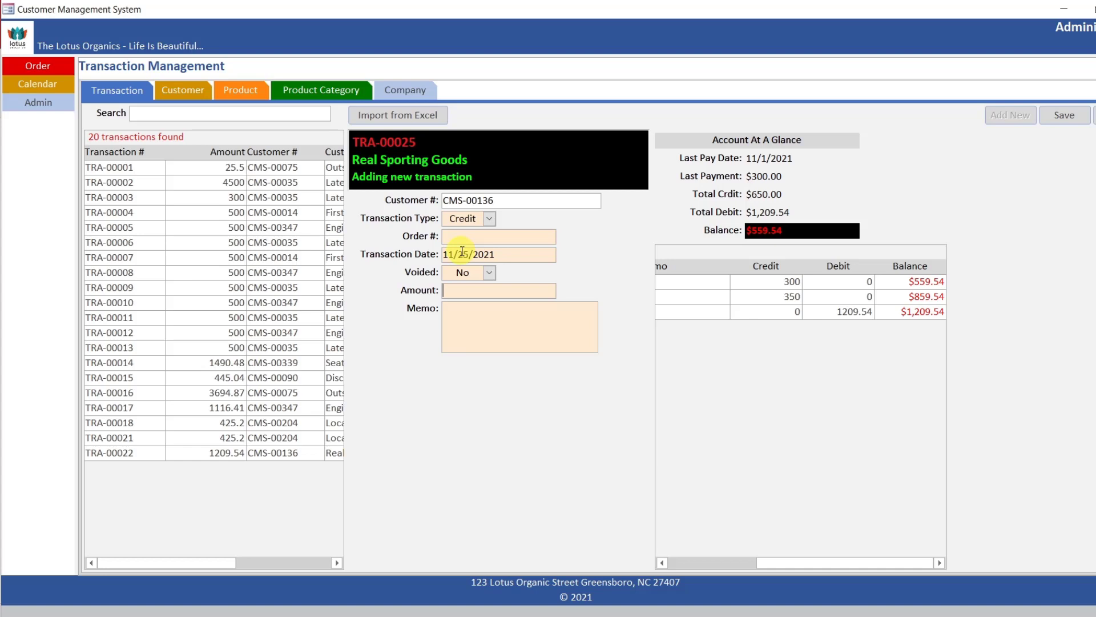
pyautogui.write('400')
pyautogui.click(458, 314)
pyautogui.write('p')
pyautogui.write('heck# 1236')
pyautogui.click(1066, 116)
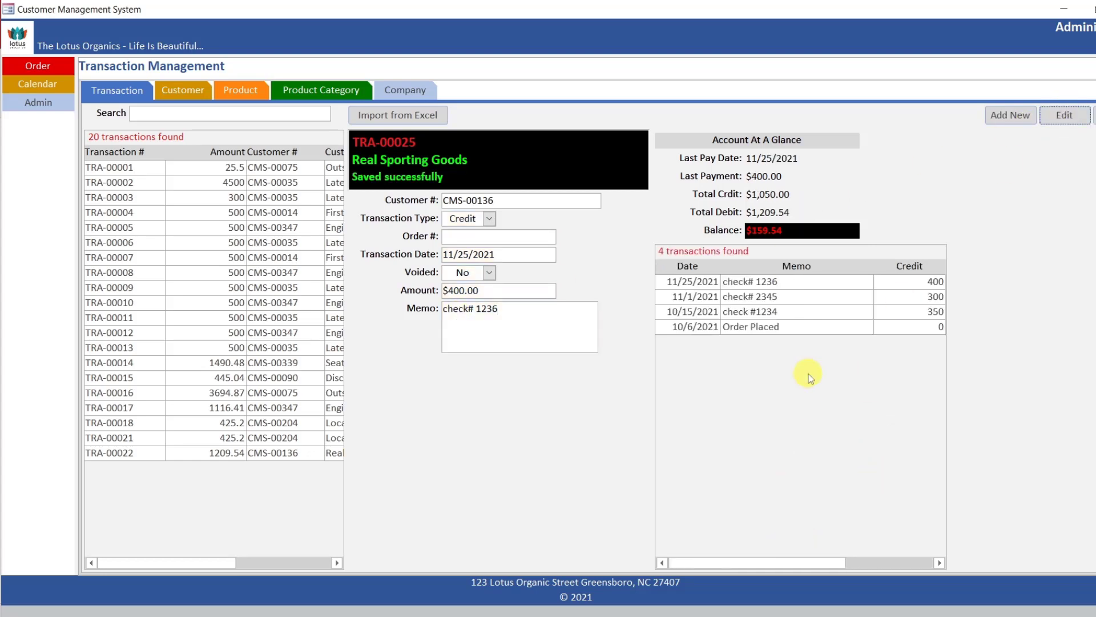
pyautogui.moveTo(755, 568); pyautogui.dragTo(878, 550)
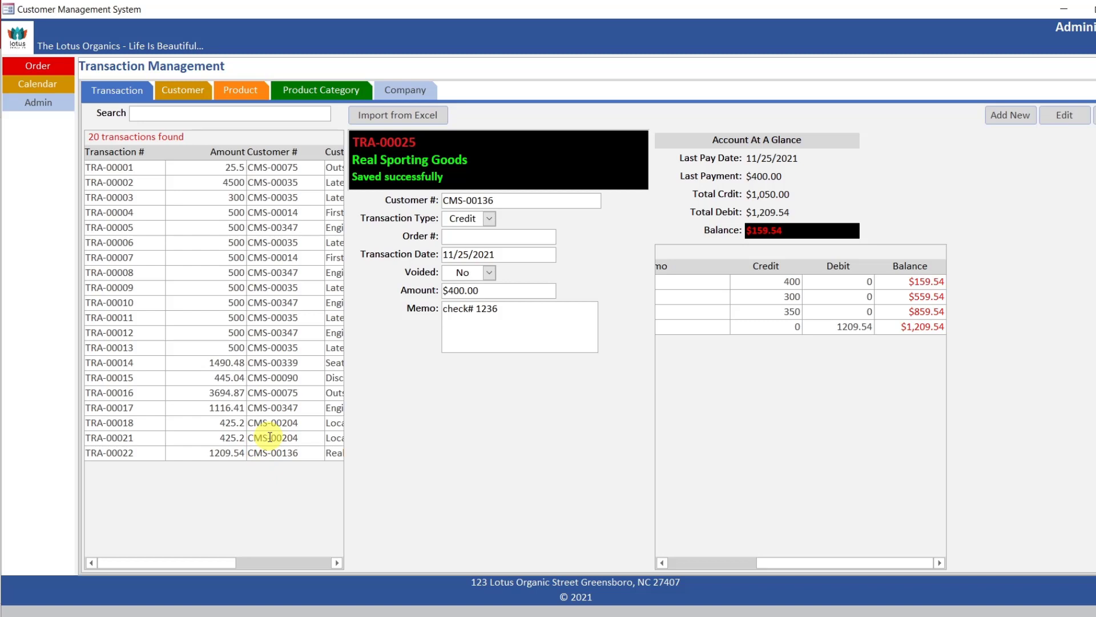
# - Display the latest Local Sales and Rental transaction, then the Engineered Bike Systems debit transaction and examine its recent entries' balances
pyautogui.click(270, 437)
pyautogui.doubleClick(270, 437)
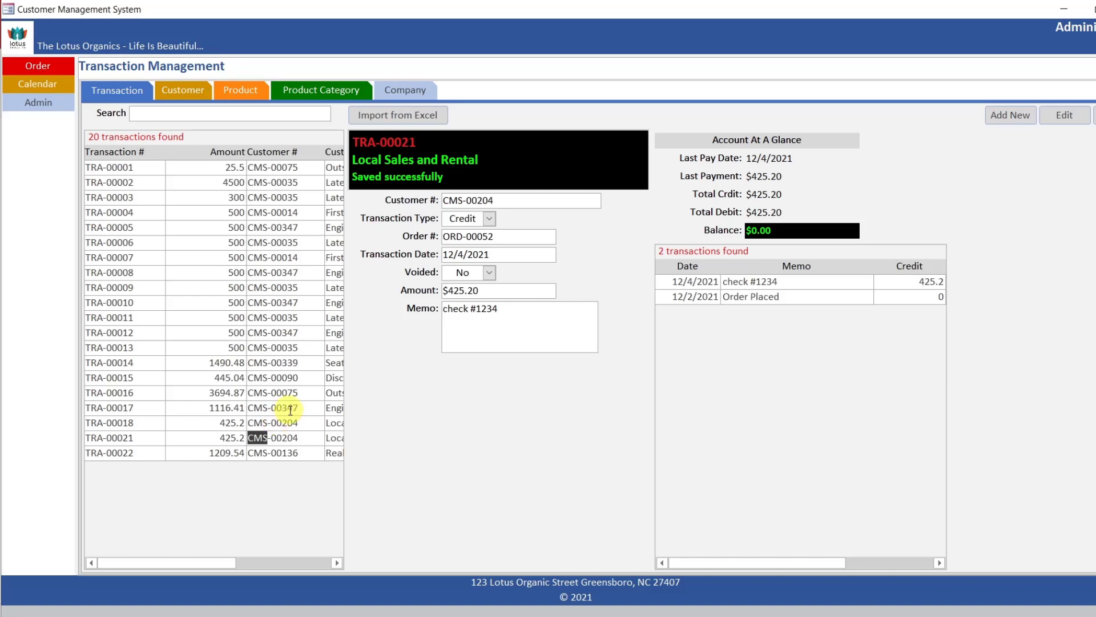
pyautogui.doubleClick(289, 408)
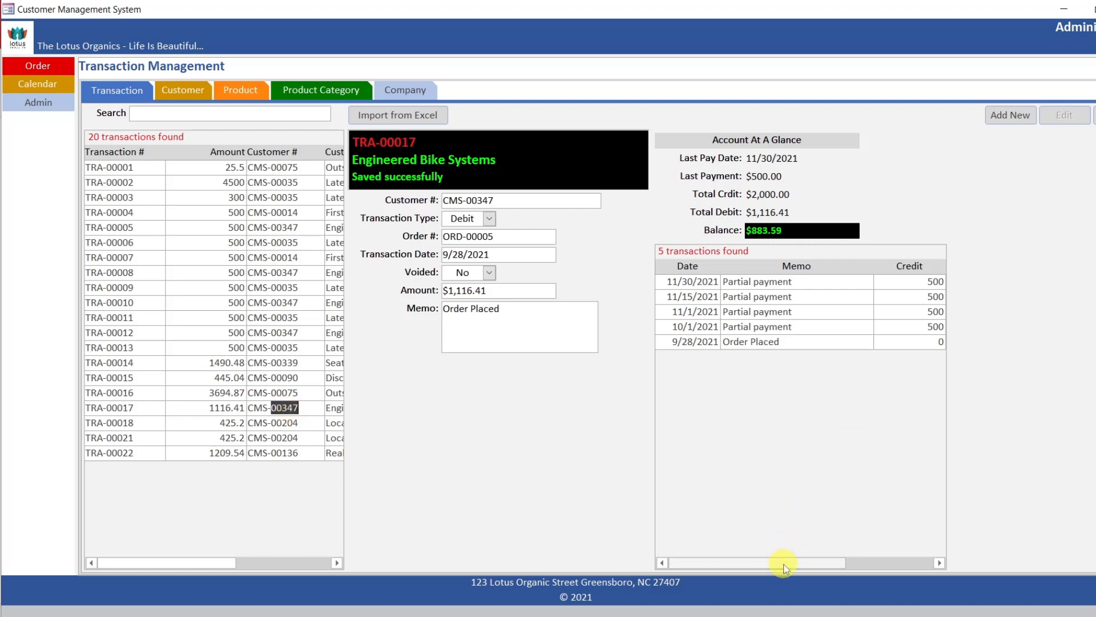
pyautogui.moveTo(784, 567); pyautogui.dragTo(929, 548)
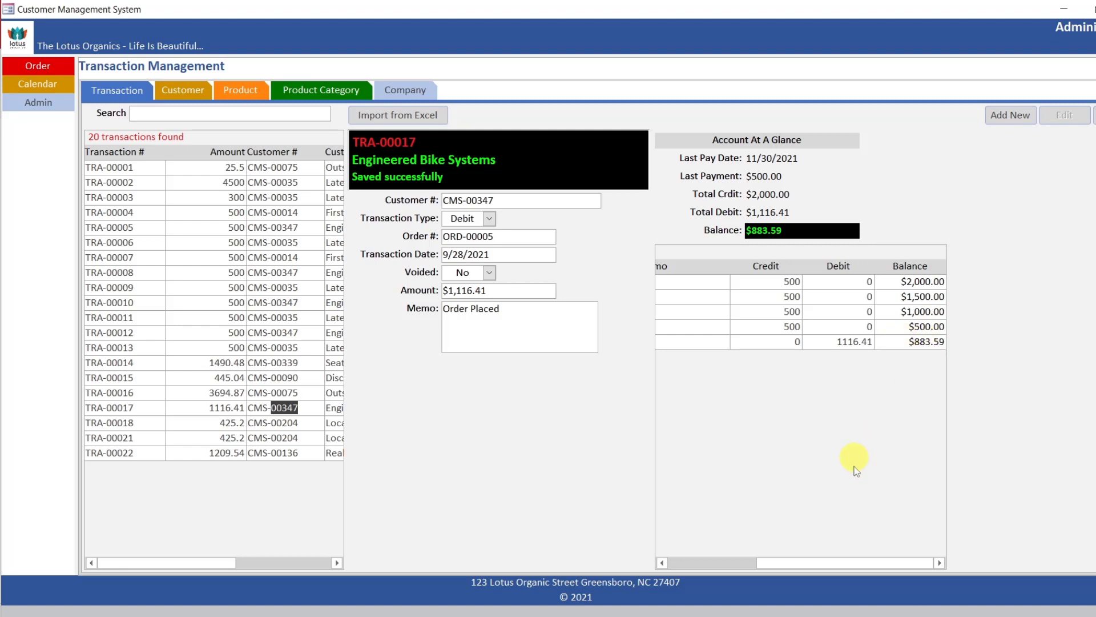
pyautogui.moveTo(821, 567); pyautogui.dragTo(848, 548)
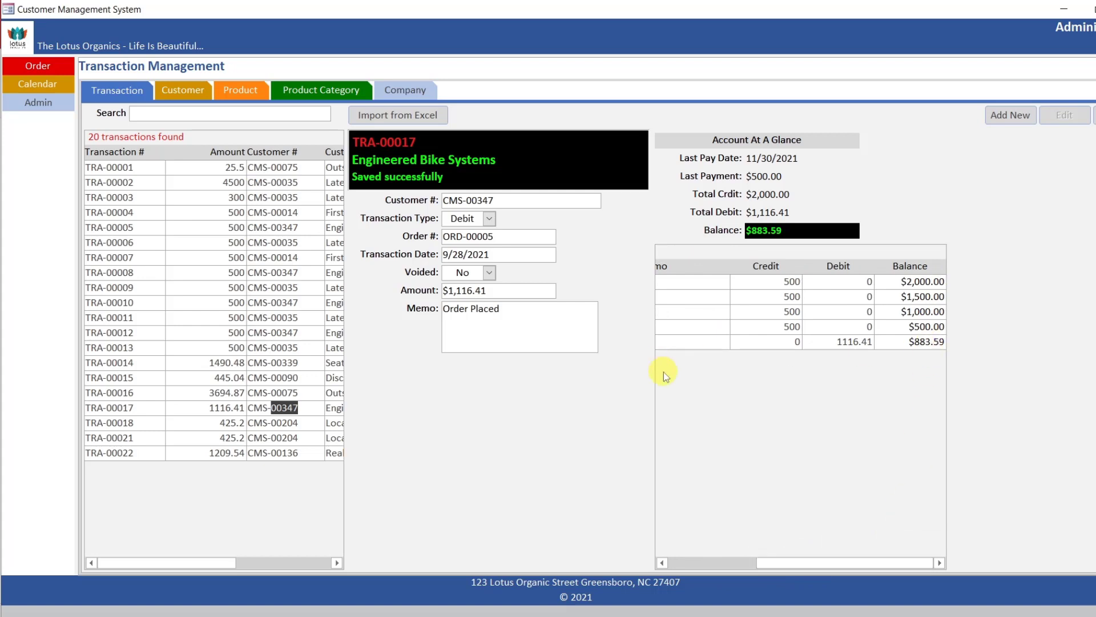
# - Compare the running balances in the recent entries of Real Sporting Goods with those of Engineered Bike Systems
pyautogui.click(301, 453)
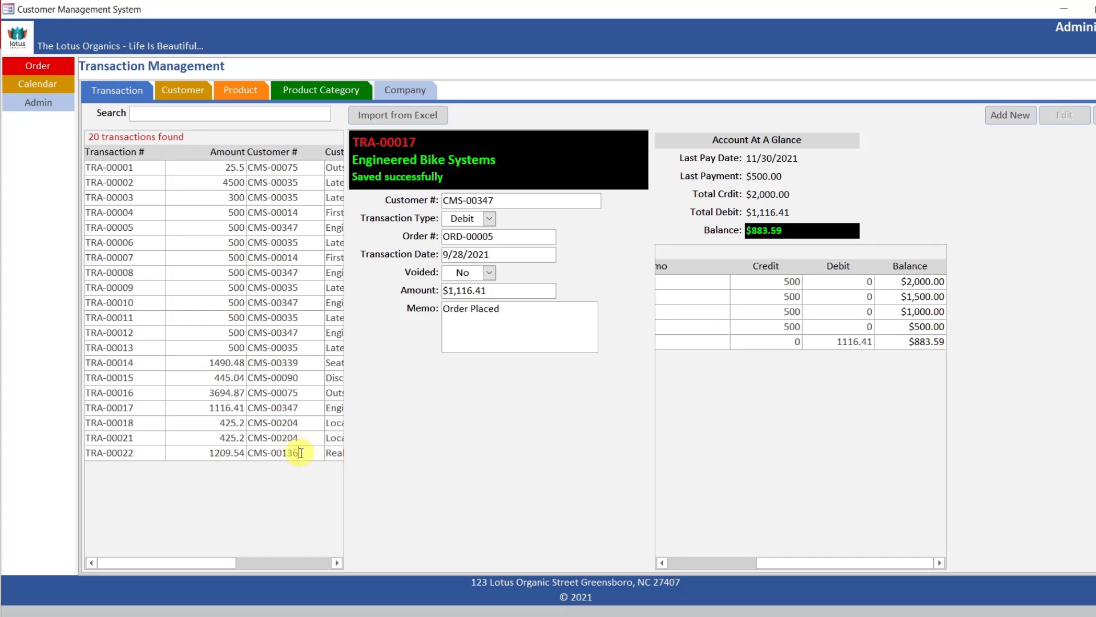
pyautogui.doubleClick(299, 452)
pyautogui.moveTo(678, 563); pyautogui.dragTo(885, 552)
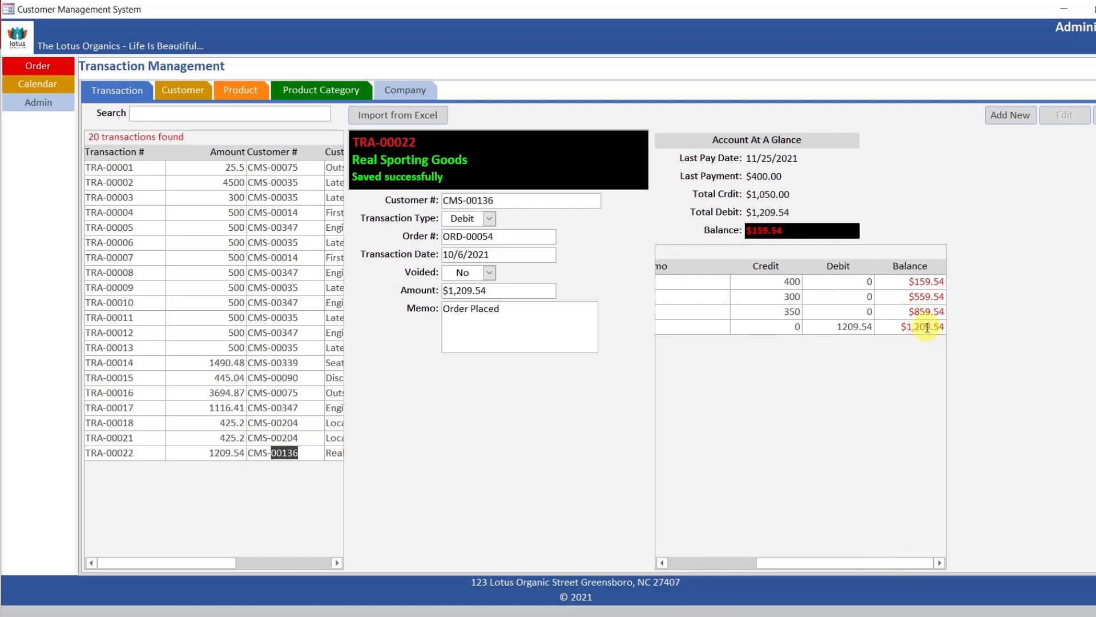
pyautogui.click(290, 403)
pyautogui.doubleClick(290, 403)
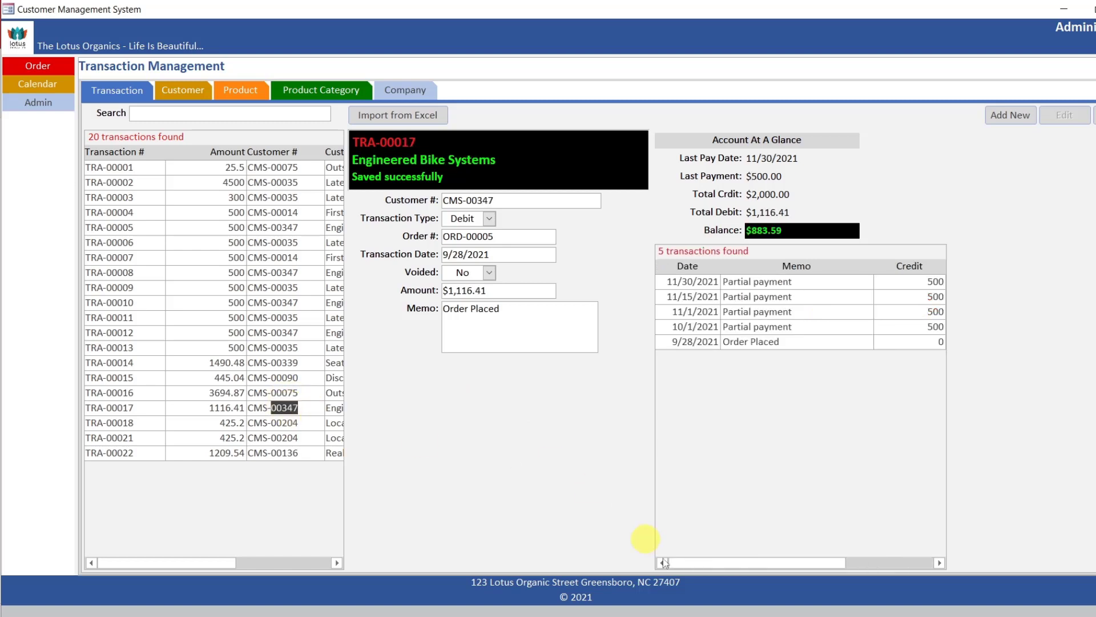
pyautogui.moveTo(718, 562); pyautogui.dragTo(879, 537)
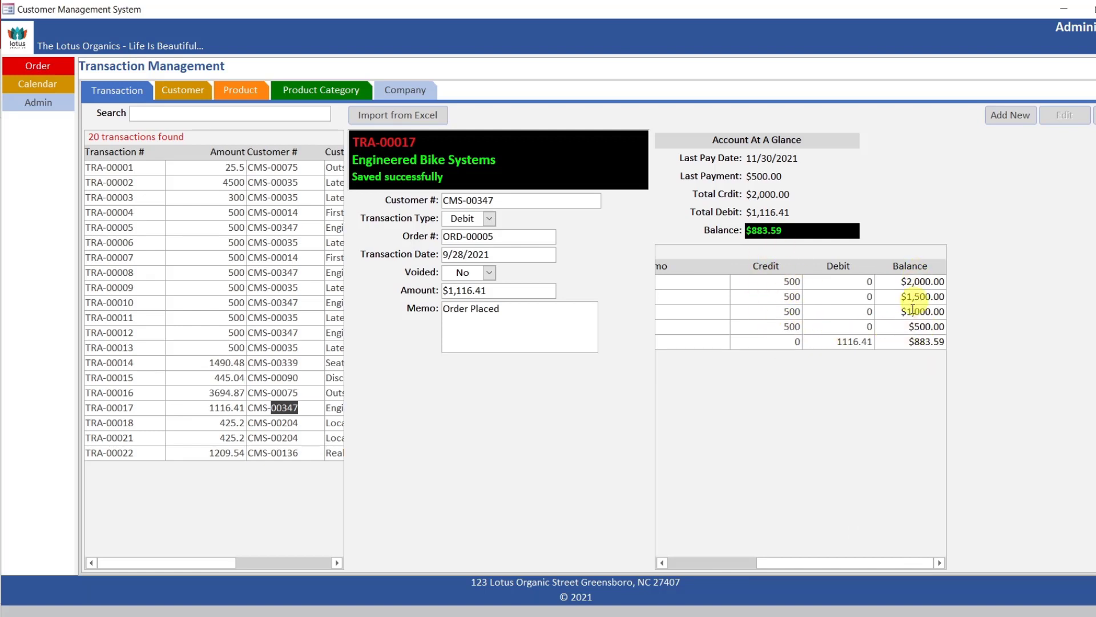
pyautogui.click(865, 345)
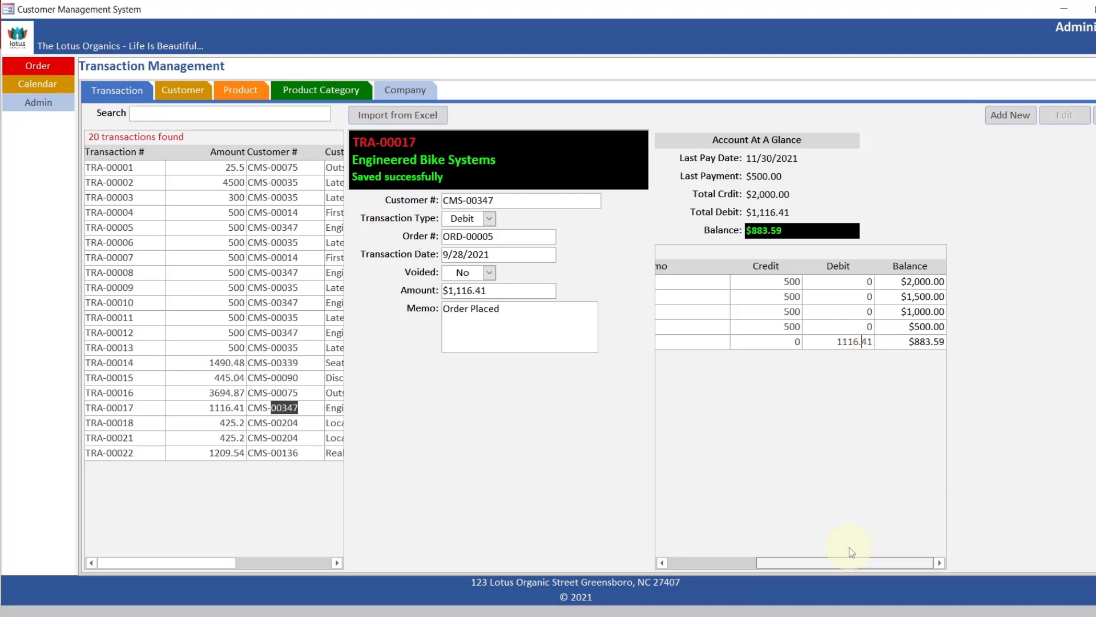
pyautogui.moveTo(852, 552); pyautogui.dragTo(685, 558)
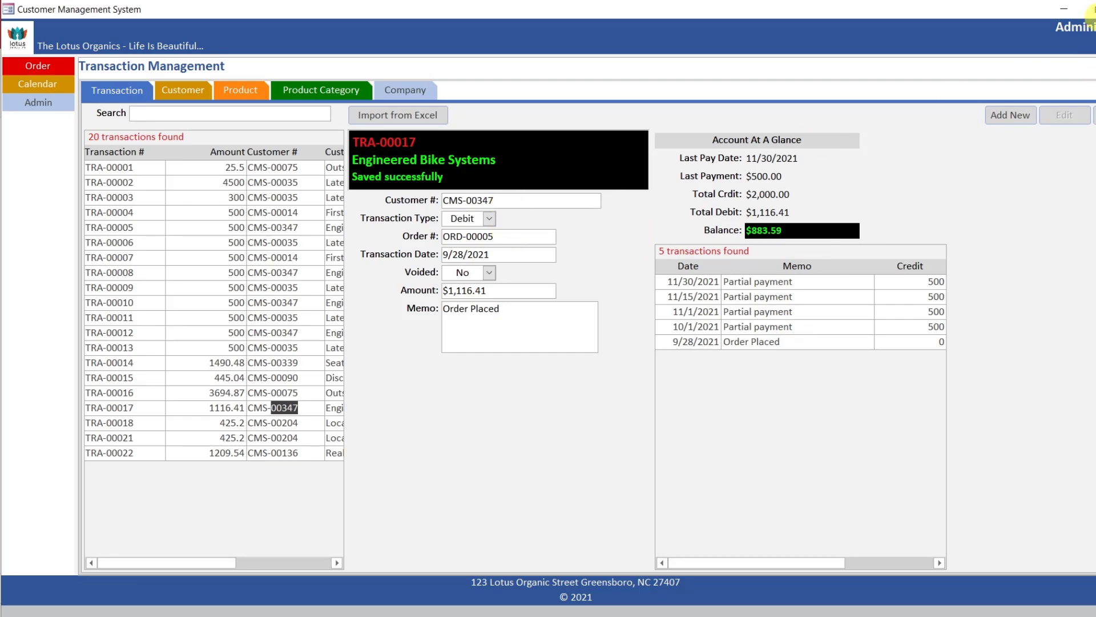
# - Restore the Customer Management System form to a smaller window, move it aside and open the Transaction table with the object list collapsed
pyautogui.click(1086, 9)
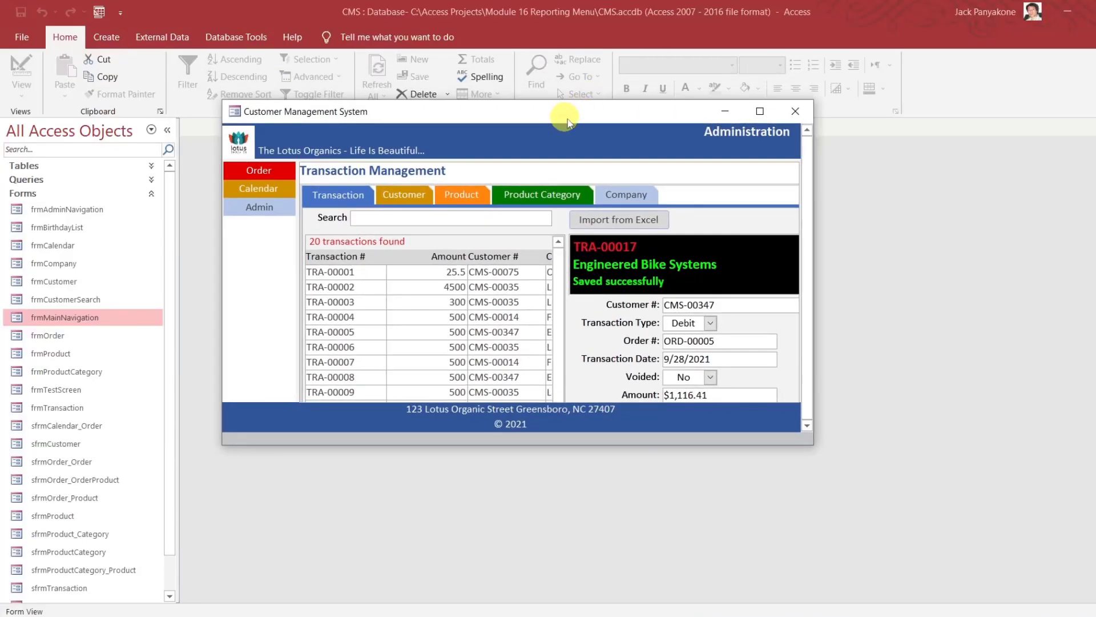
pyautogui.moveTo(568, 122); pyautogui.dragTo(868, 248)
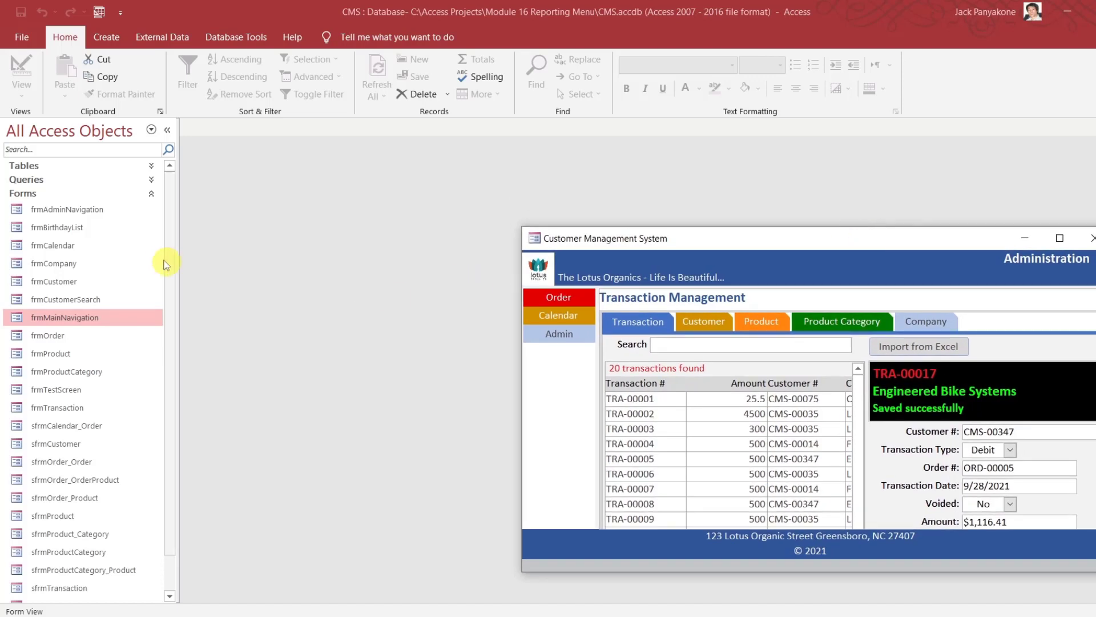
pyautogui.click(153, 169)
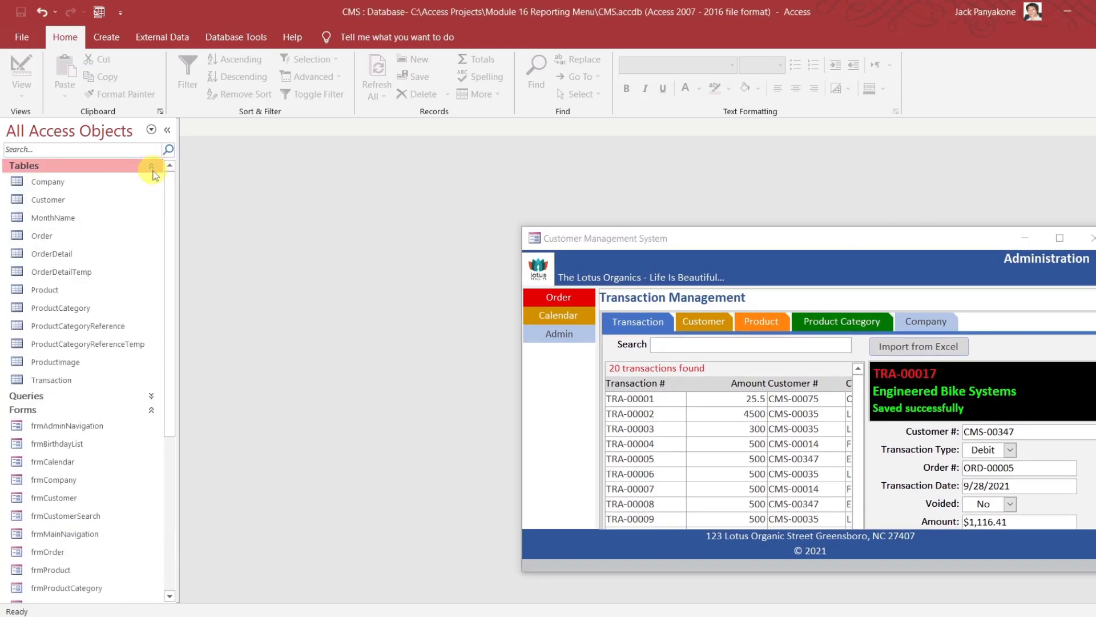
pyautogui.click(78, 383)
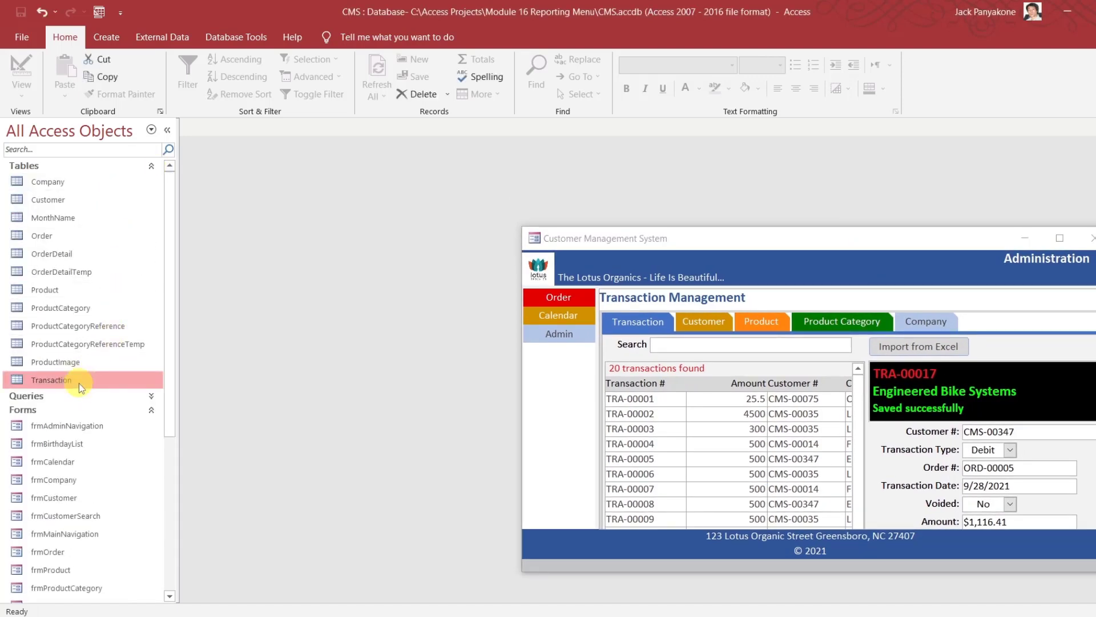
pyautogui.doubleClick(78, 382)
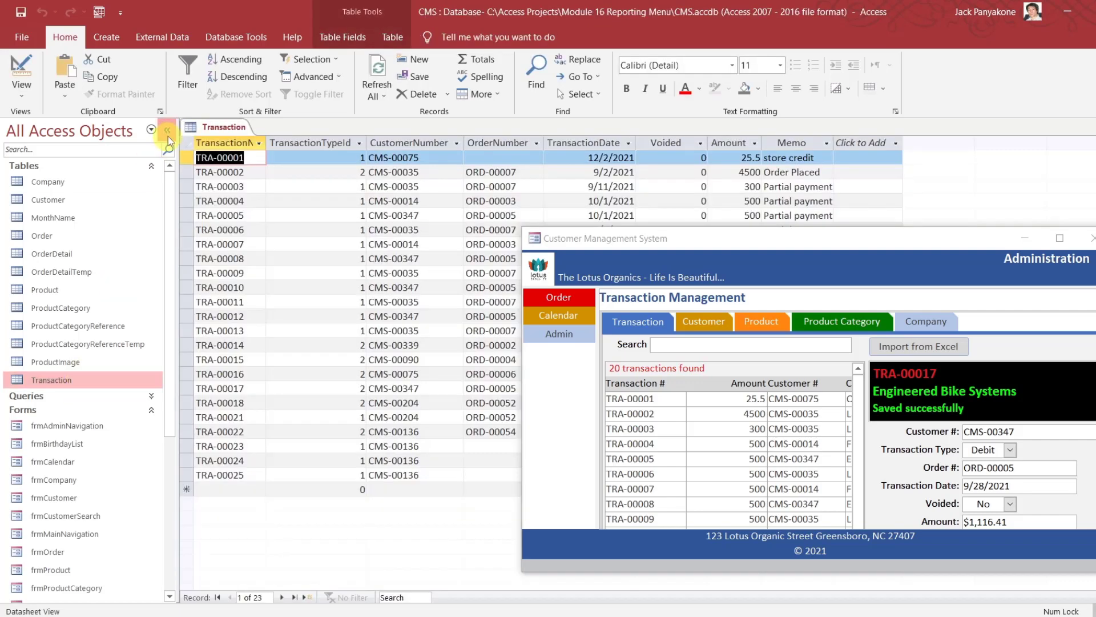
pyautogui.click(167, 131)
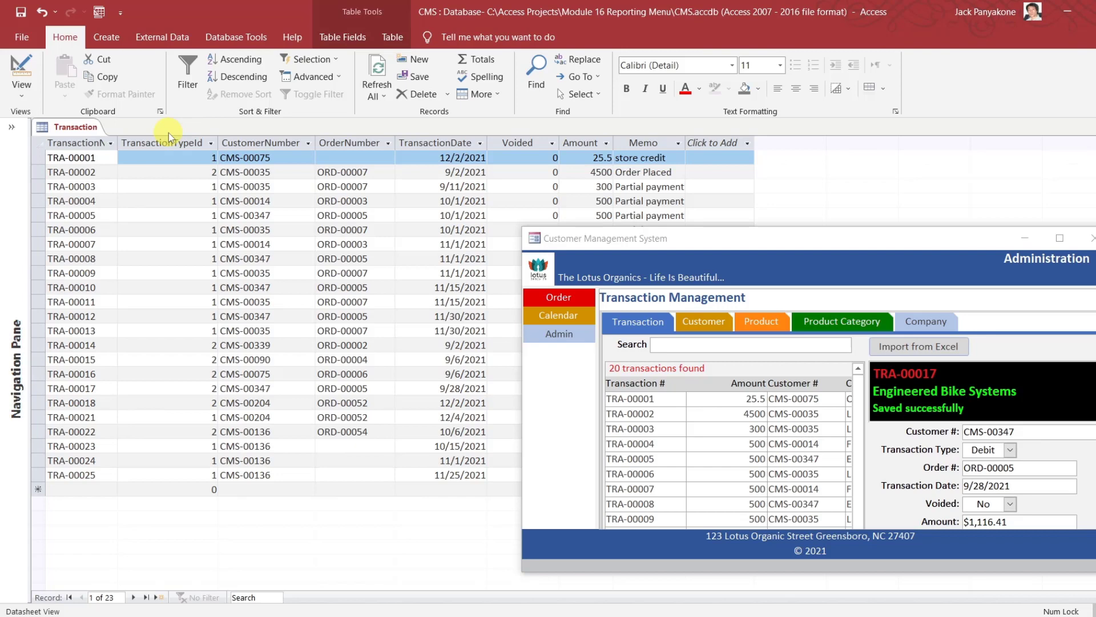
# - Filter the Transaction table by customer number to only the records of Engineered Bike Systems
pyautogui.click(308, 144)
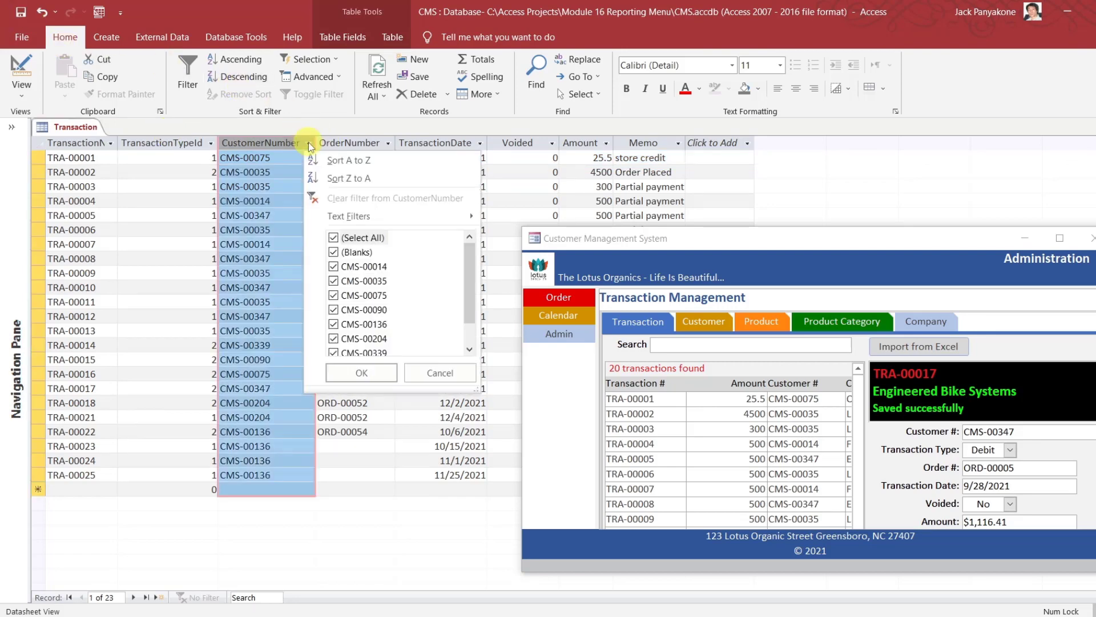
pyautogui.click(333, 239)
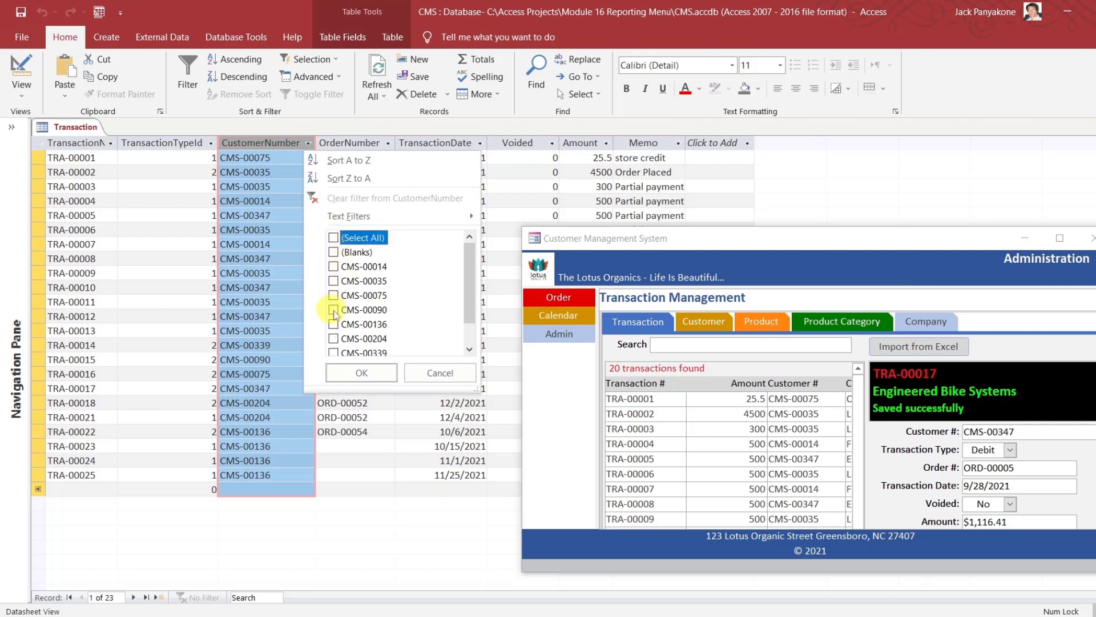
pyautogui.moveTo(468, 309); pyautogui.dragTo(468, 327)
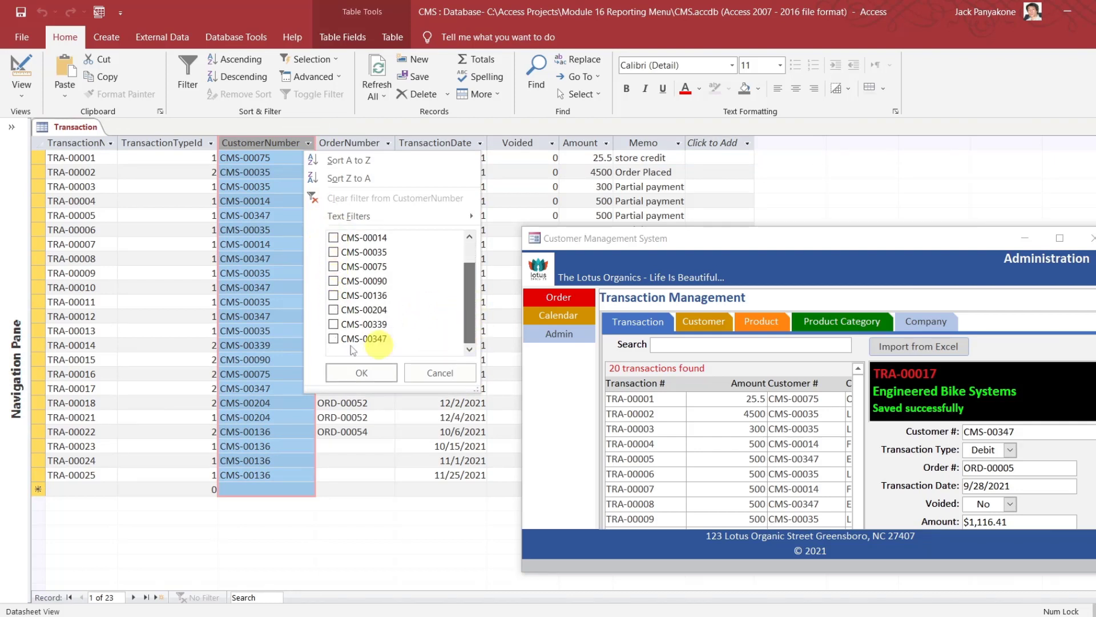
pyautogui.click(333, 339)
pyautogui.click(345, 373)
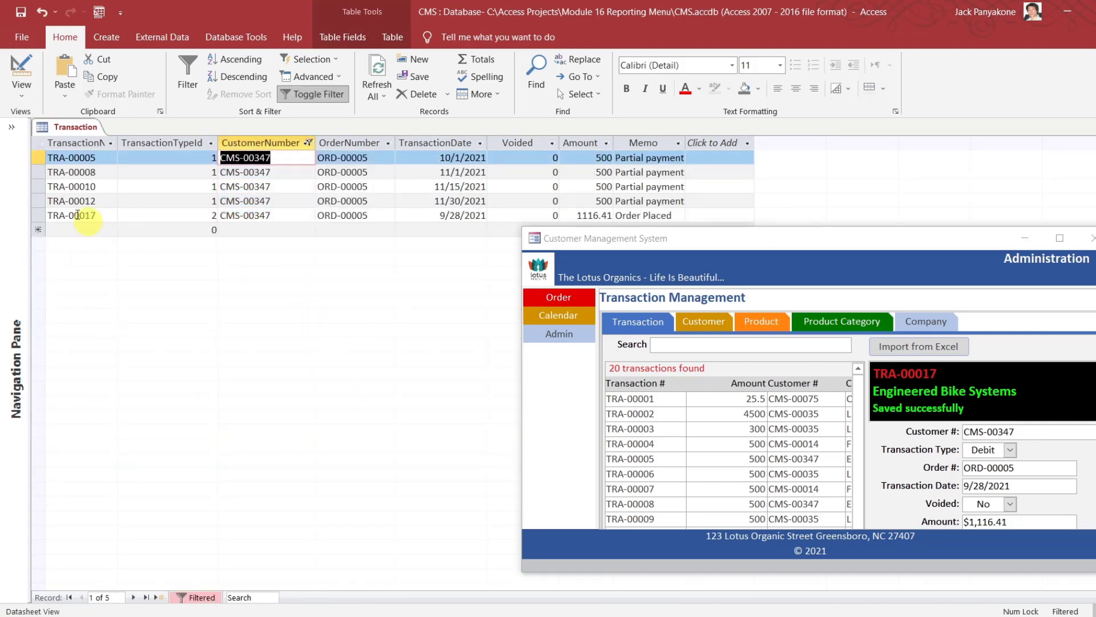
# - Delete the customer's four 500 partial payment records and close the Transaction table without saving its design changes
pyautogui.click(40, 201)
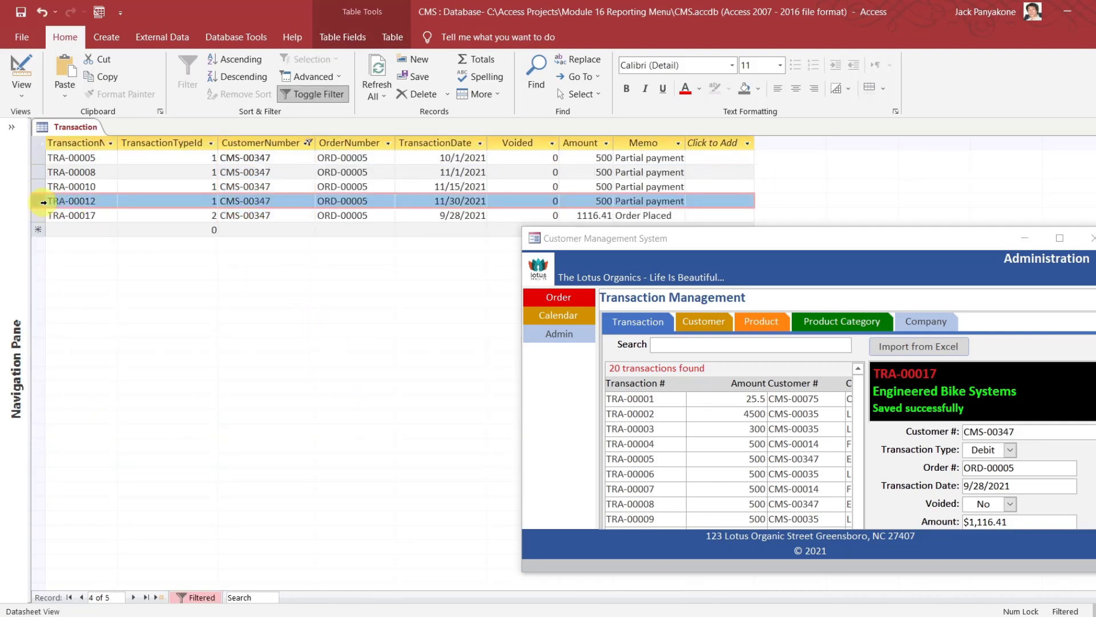
pyautogui.keyDown('shift'); pyautogui.click(40, 159); pyautogui.keyUp('shift')
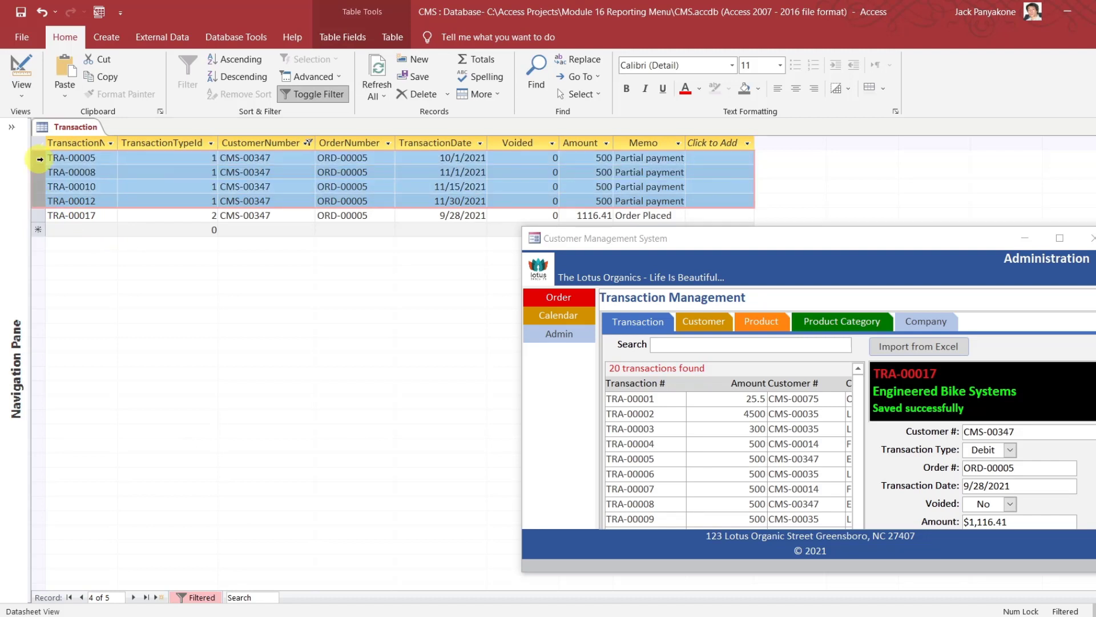
pyautogui.press('Delete')
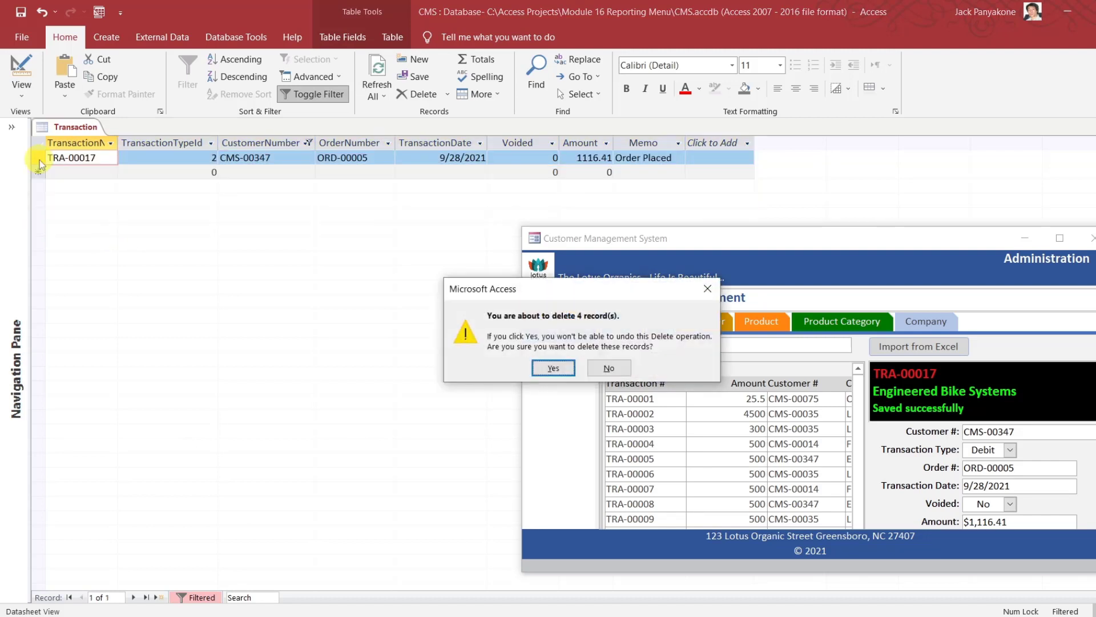
pyautogui.click(549, 367)
pyautogui.hotkey('ctrl', 'w')
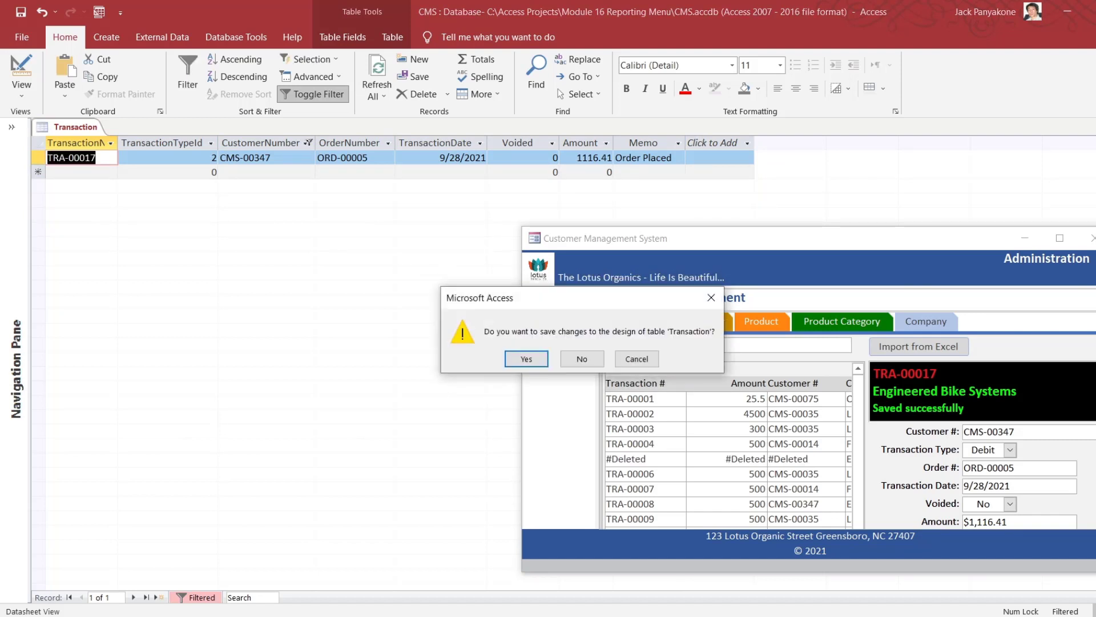
pyautogui.click(582, 359)
# - Open the qryTransactionRunningBalance query, examine the Engineered Bike Systems balance with the form moved out of the way, and close the query
pyautogui.click(11, 127)
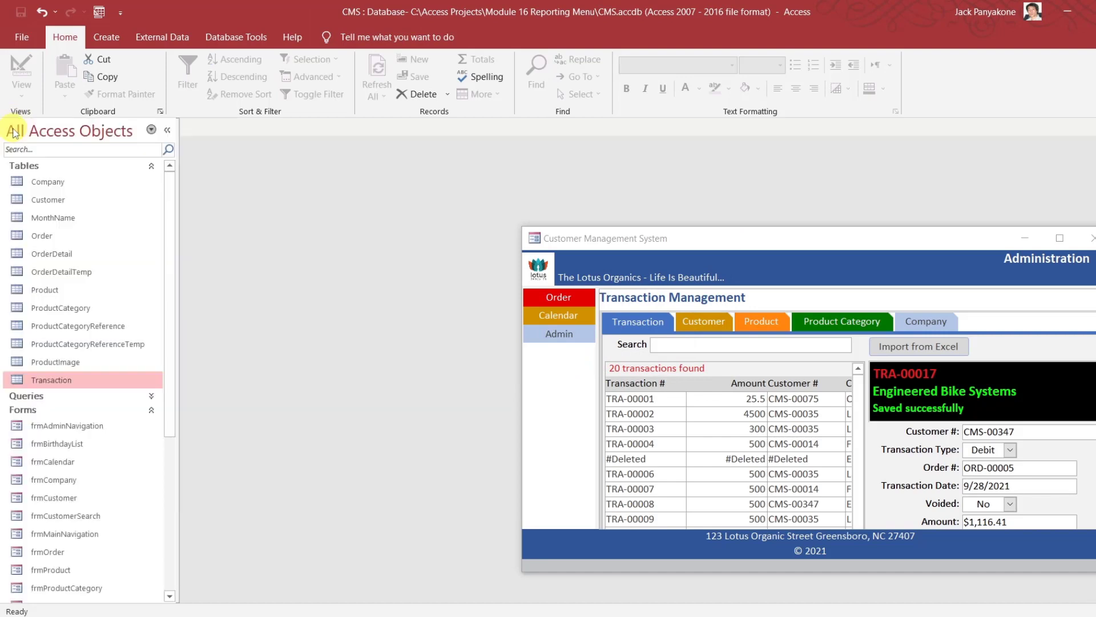
pyautogui.click(154, 398)
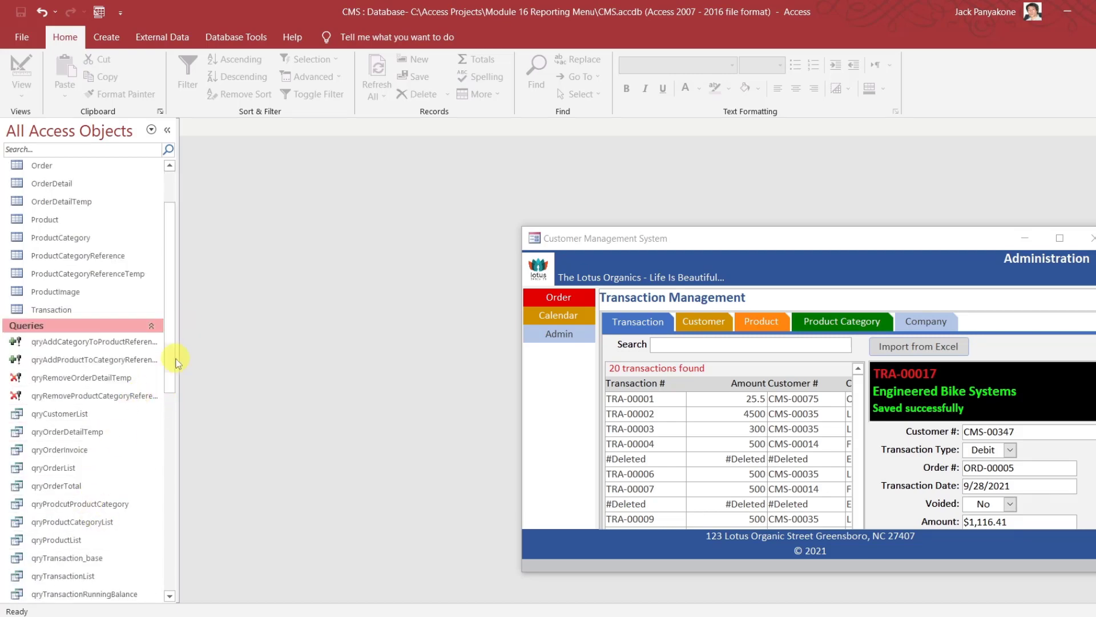
pyautogui.moveTo(171, 355); pyautogui.dragTo(166, 437)
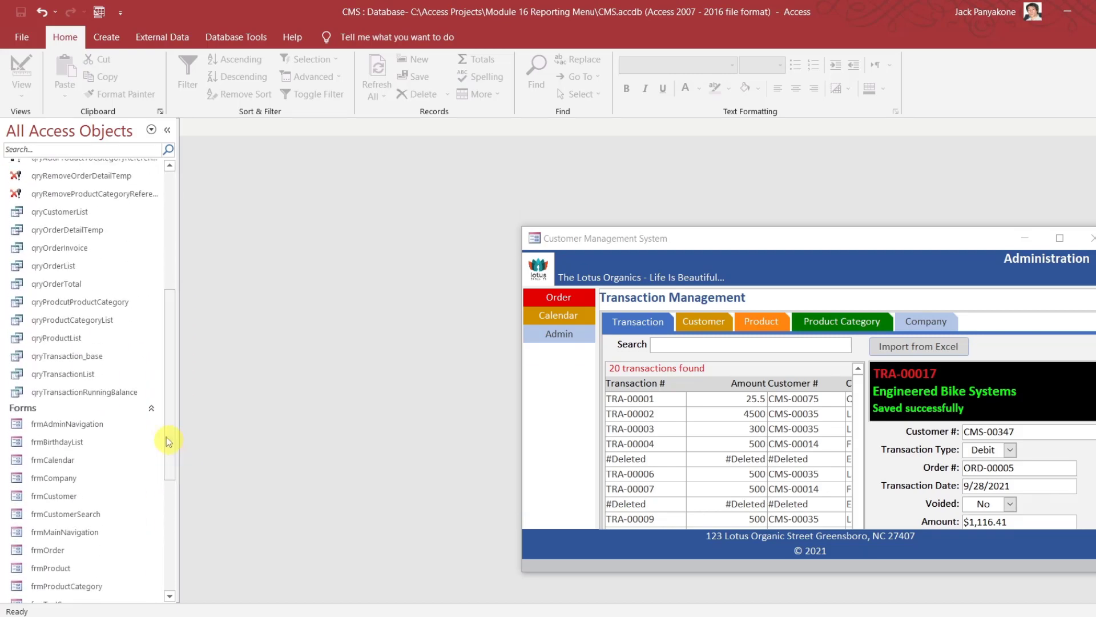
pyautogui.doubleClick(146, 391)
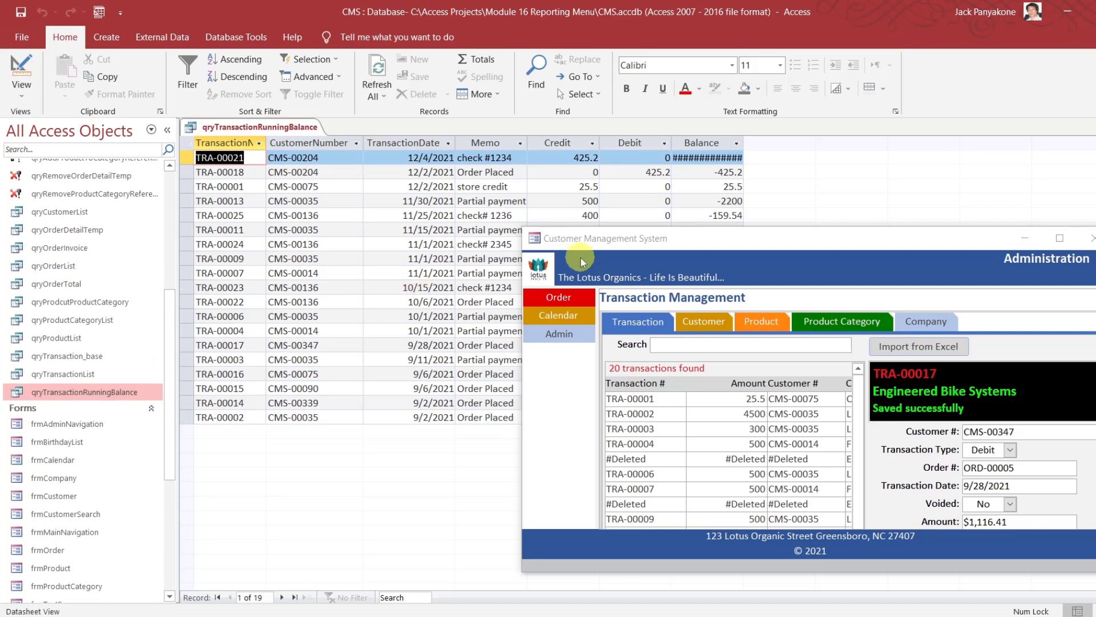
pyautogui.click(168, 129)
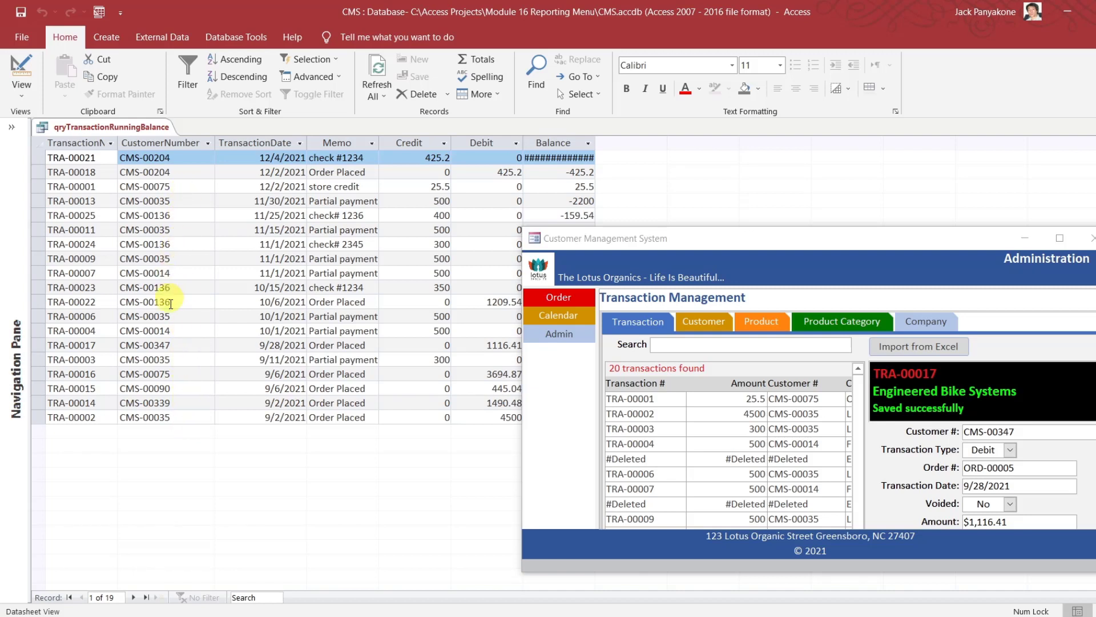
pyautogui.click(169, 347)
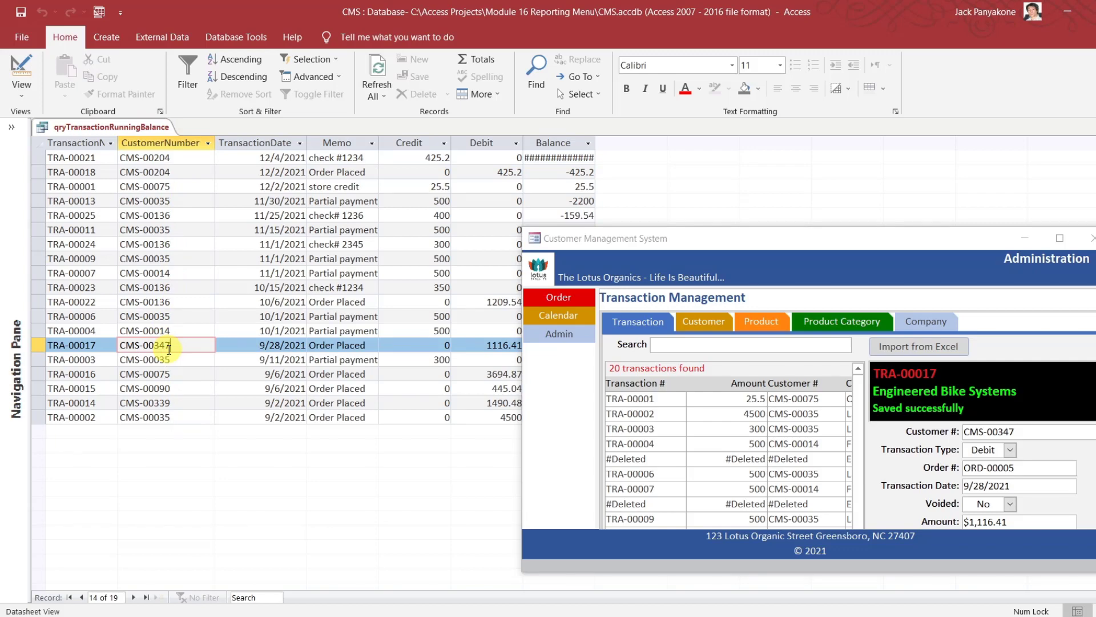
pyautogui.moveTo(693, 242); pyautogui.dragTo(613, 431)
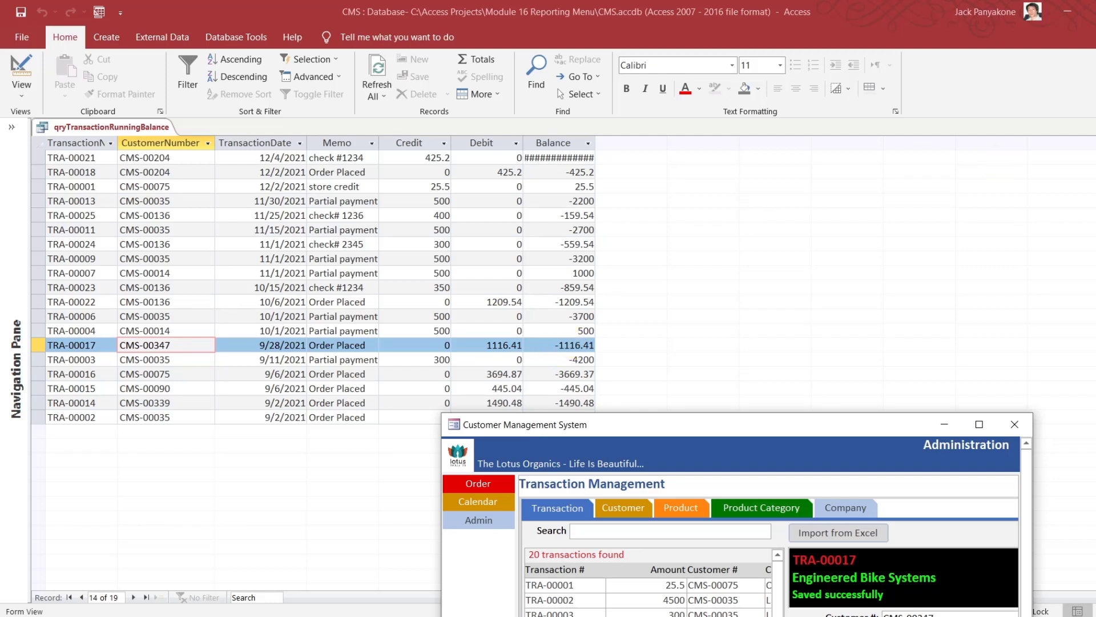
pyautogui.click(1089, 127)
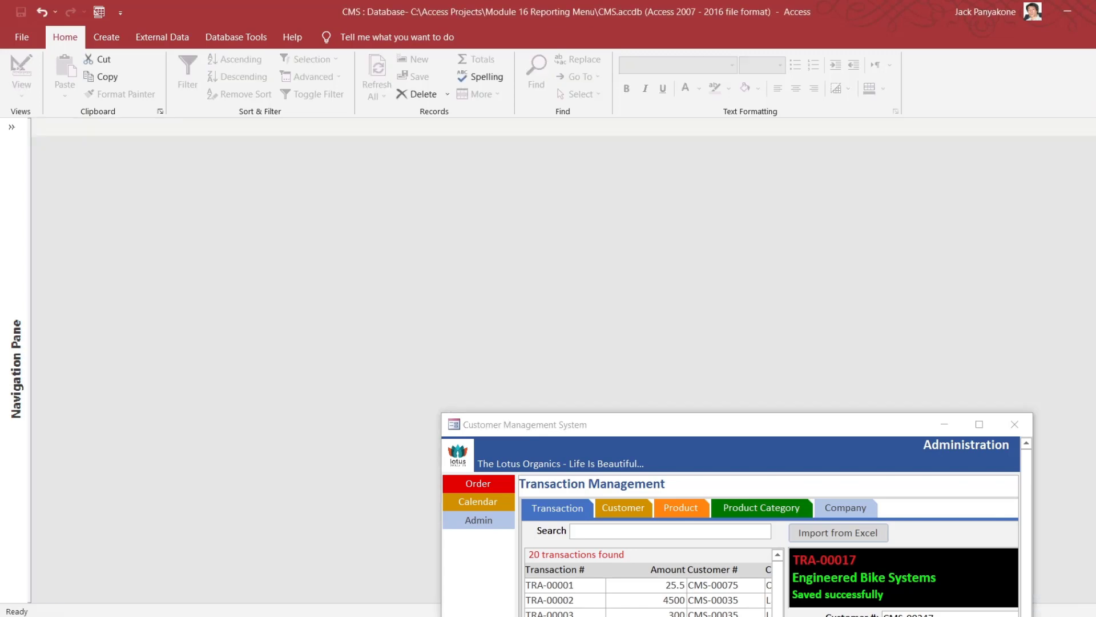
# - Maximize the Customer Management System form and examine the running balances of the Real Sporting Goods debit transaction
pyautogui.moveTo(824, 426); pyautogui.dragTo(765, 179)
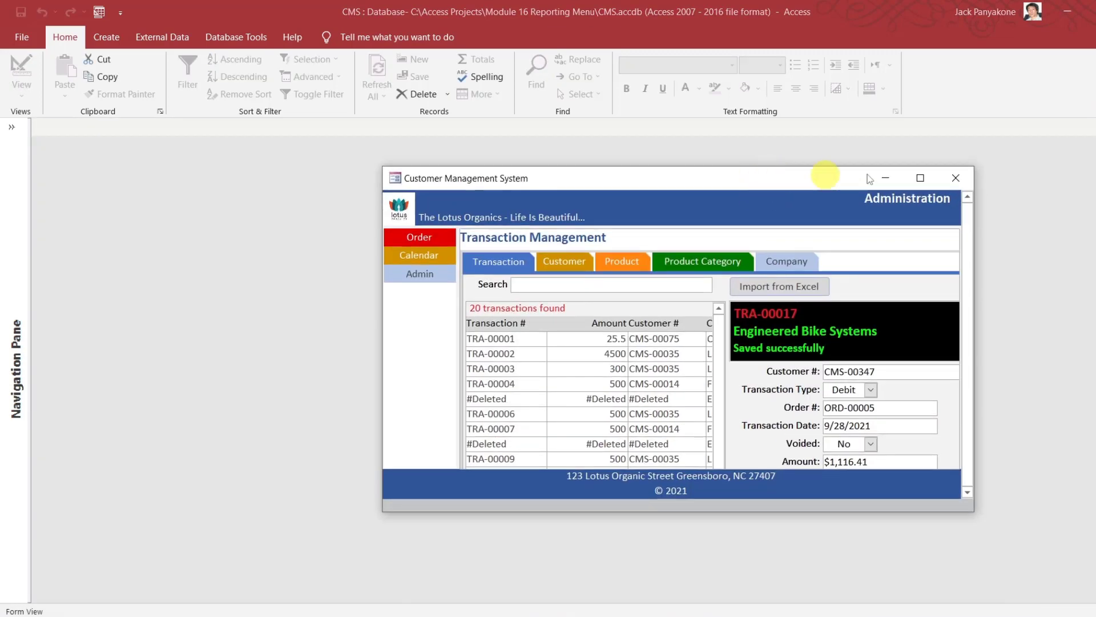
pyautogui.click(926, 178)
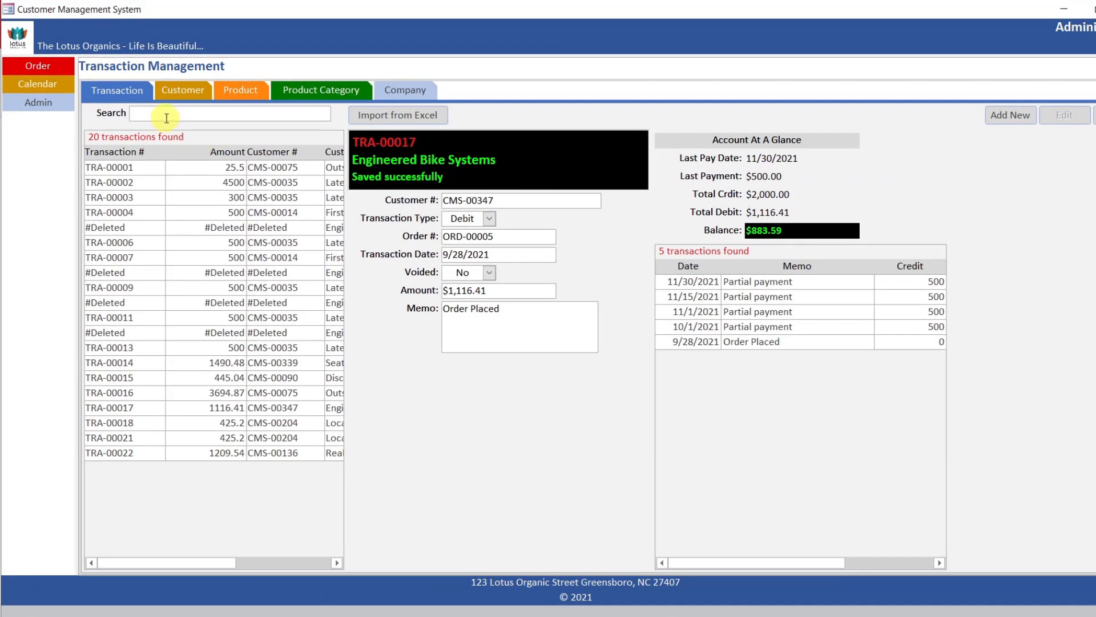
pyautogui.click(165, 116)
pyautogui.doubleClick(194, 455)
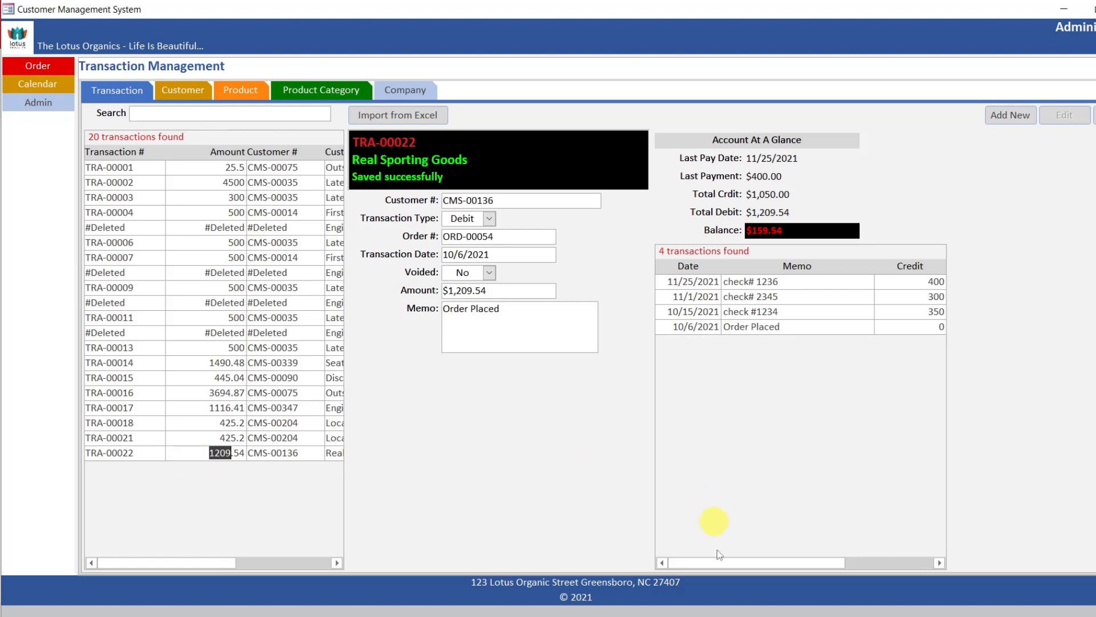
pyautogui.moveTo(718, 564); pyautogui.dragTo(814, 539)
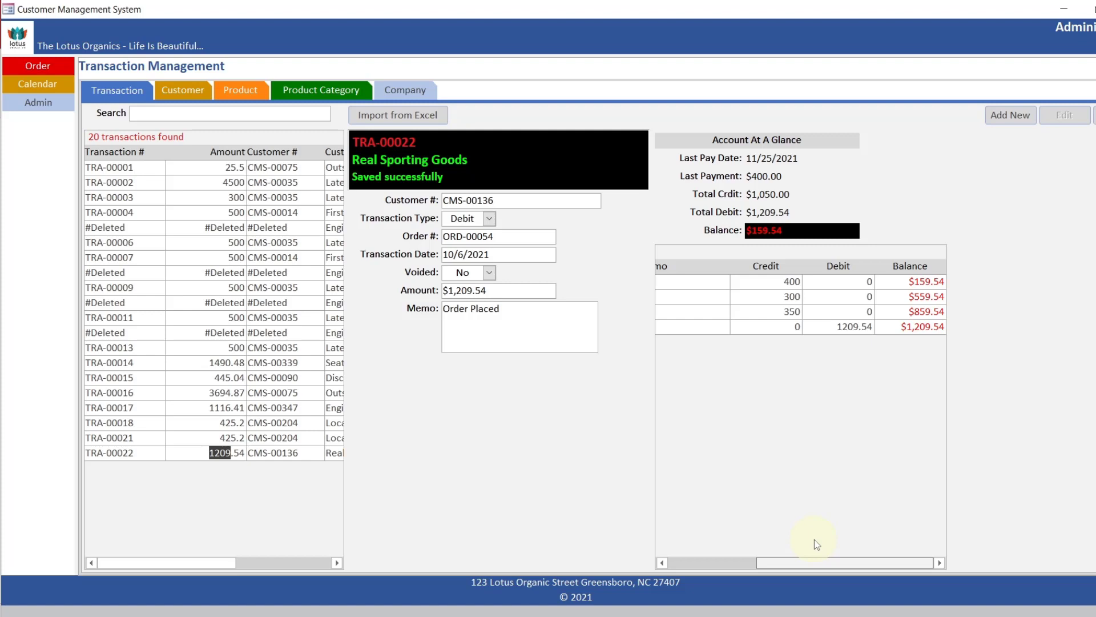
# - Display the Engineered Bike Systems debit transaction and examine the running balance in its recent entries
pyautogui.doubleClick(254, 406)
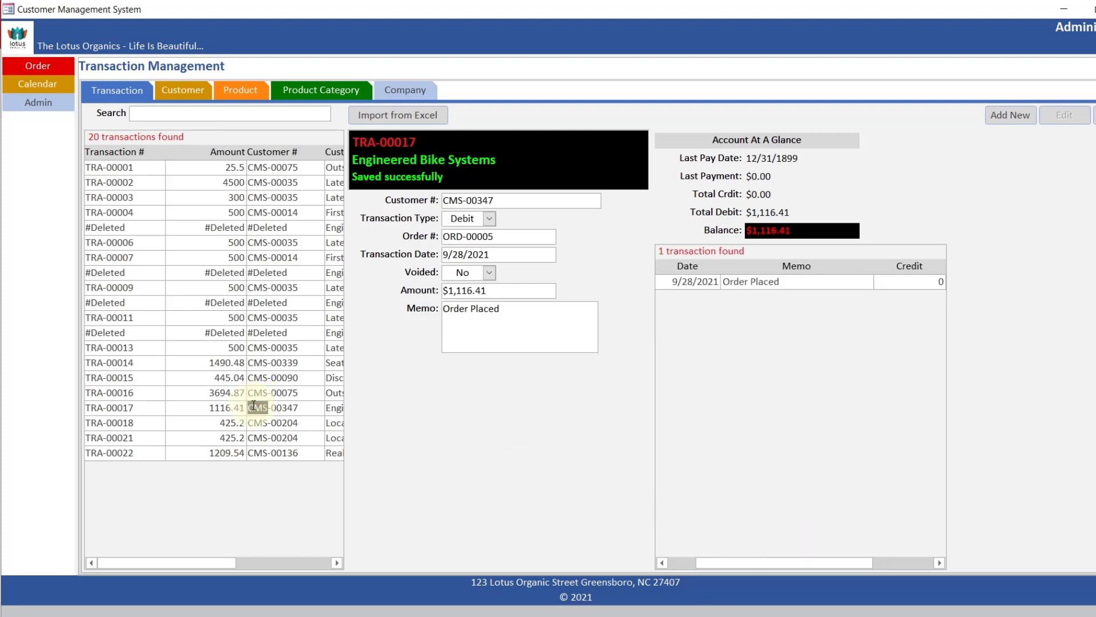
pyautogui.moveTo(697, 564); pyautogui.dragTo(841, 553)
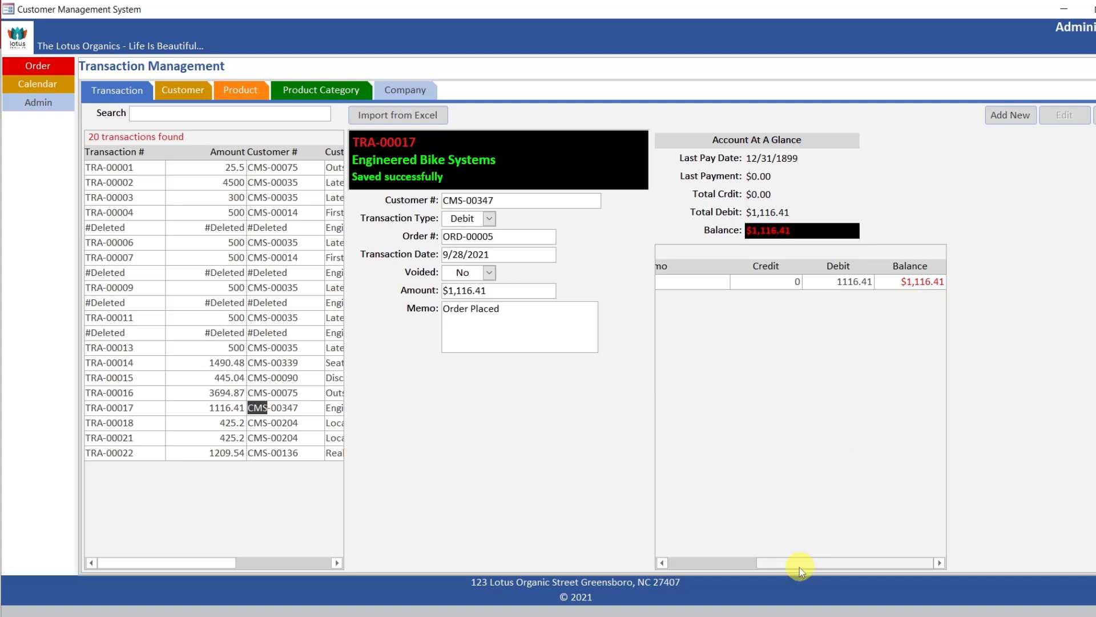
pyautogui.moveTo(797, 566); pyautogui.dragTo(851, 545)
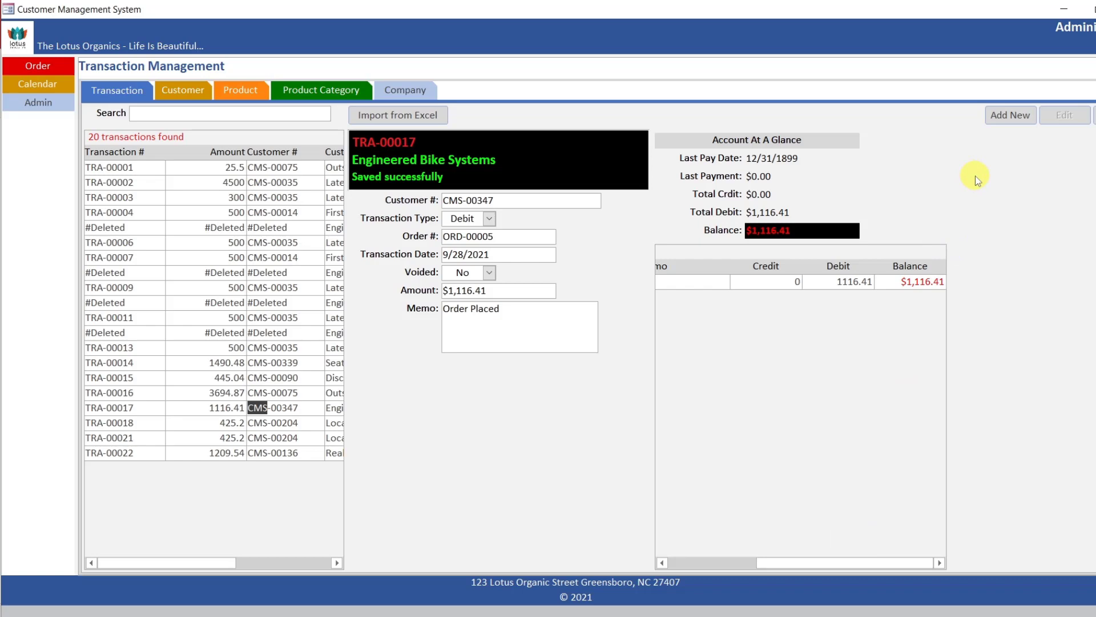
# - Add a new credit transaction for Engineered Bike Systems and set its transaction date to 10/25/2021
pyautogui.click(1000, 114)
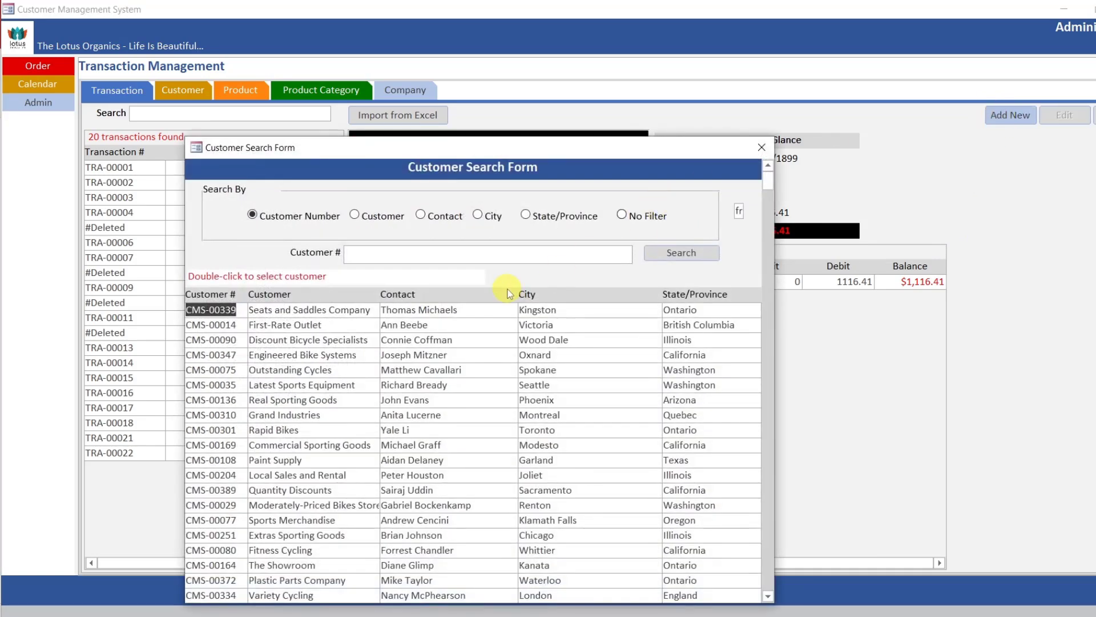
pyautogui.doubleClick(377, 355)
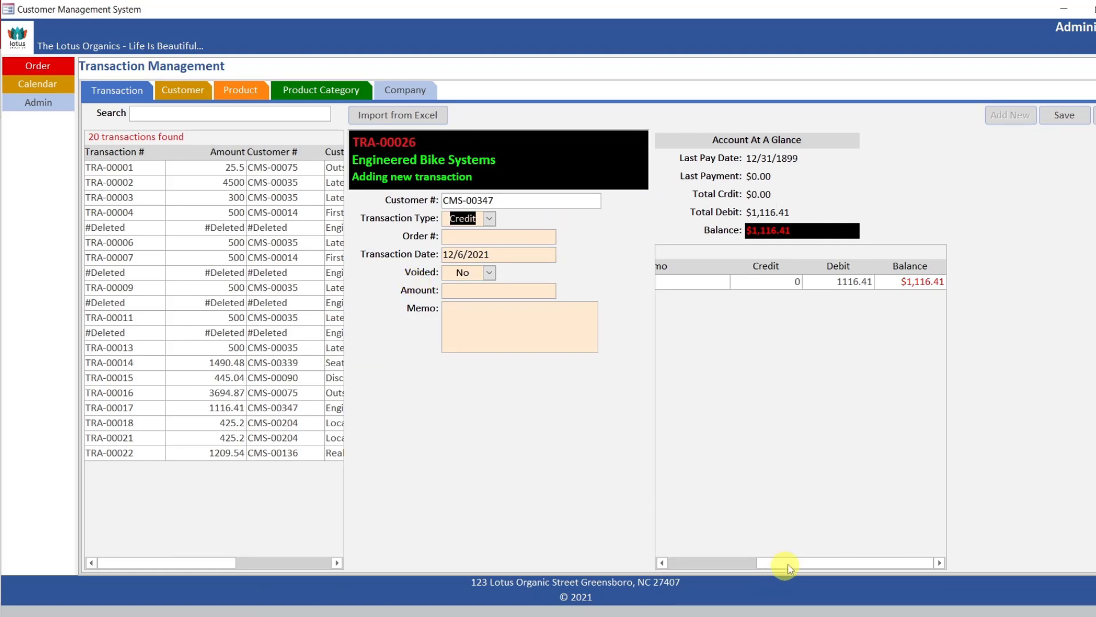
pyautogui.moveTo(788, 567); pyautogui.dragTo(692, 560)
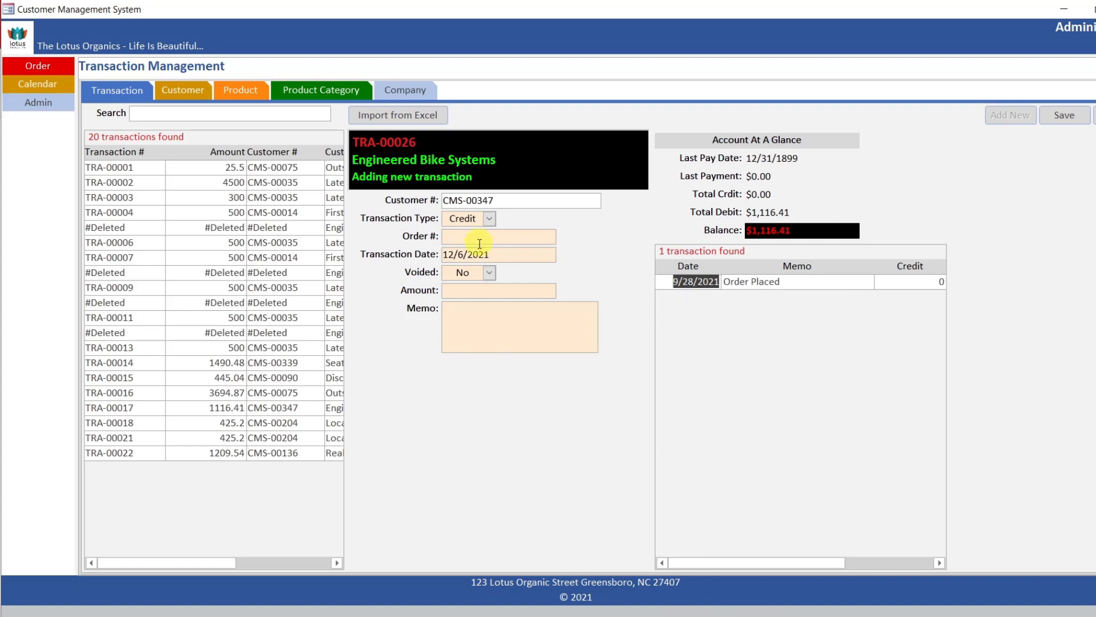
pyautogui.click(453, 253)
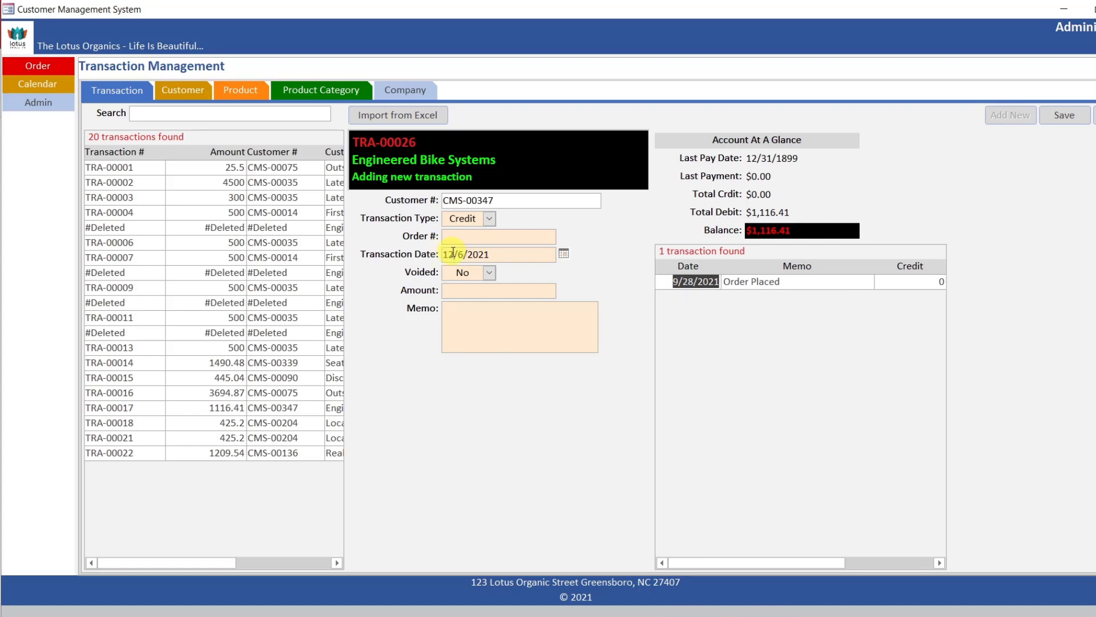
pyautogui.press('BackSpace')
pyautogui.write('0')
pyautogui.press('BackSpace')
pyautogui.write('25')
pyautogui.press('Tab')
pyautogui.press('Tab')
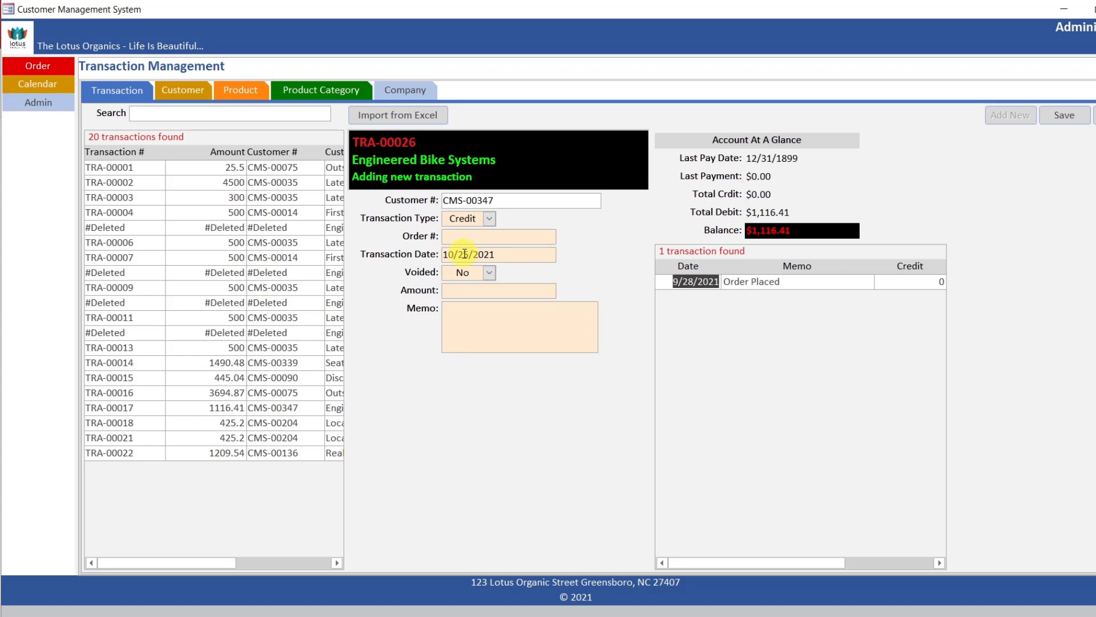
# - Enter an amount of 200 and the memo "check#12345", save the transaction and check the customer's running balances
pyautogui.write('200')
pyautogui.press('Tab')
pyautogui.write('partialpa')
pyautogui.press('BackSpace')
pyautogui.press('BackSpace')
pyautogui.press('BackSpace')
pyautogui.press('BackSpace')
pyautogui.press('BackSpace')
pyautogui.press('BackSpace')
pyautogui.press('BackSpace')
pyautogui.press('BackSpace')
pyautogui.press('BackSpace')
pyautogui.press('BackSpace')
pyautogui.write('check#12345')
pyautogui.click(1078, 119)
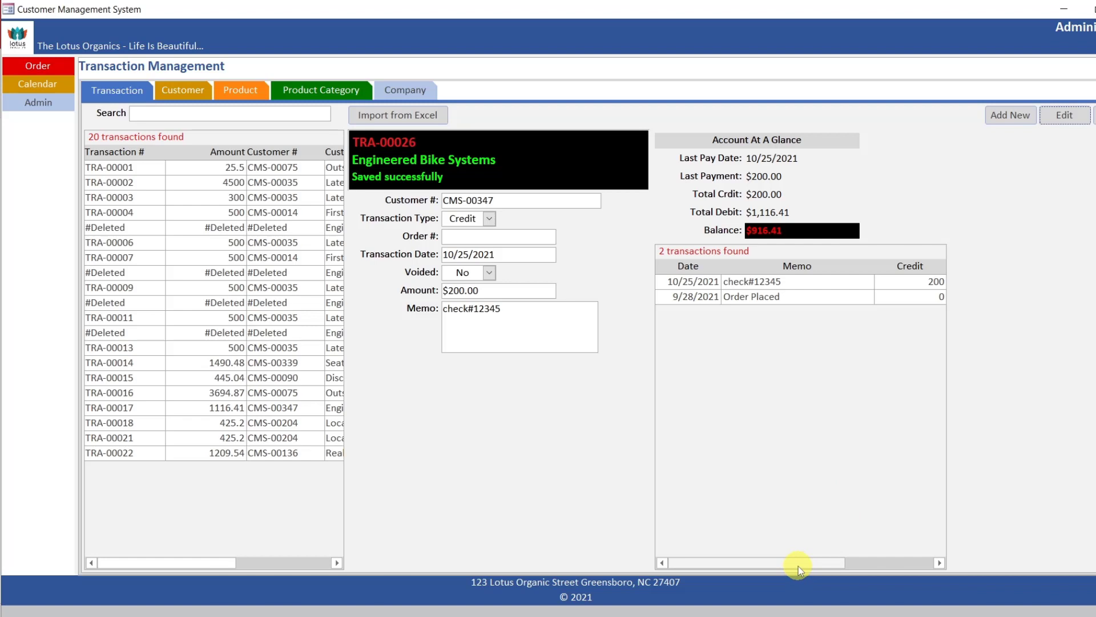
pyautogui.moveTo(798, 567); pyautogui.dragTo(891, 565)
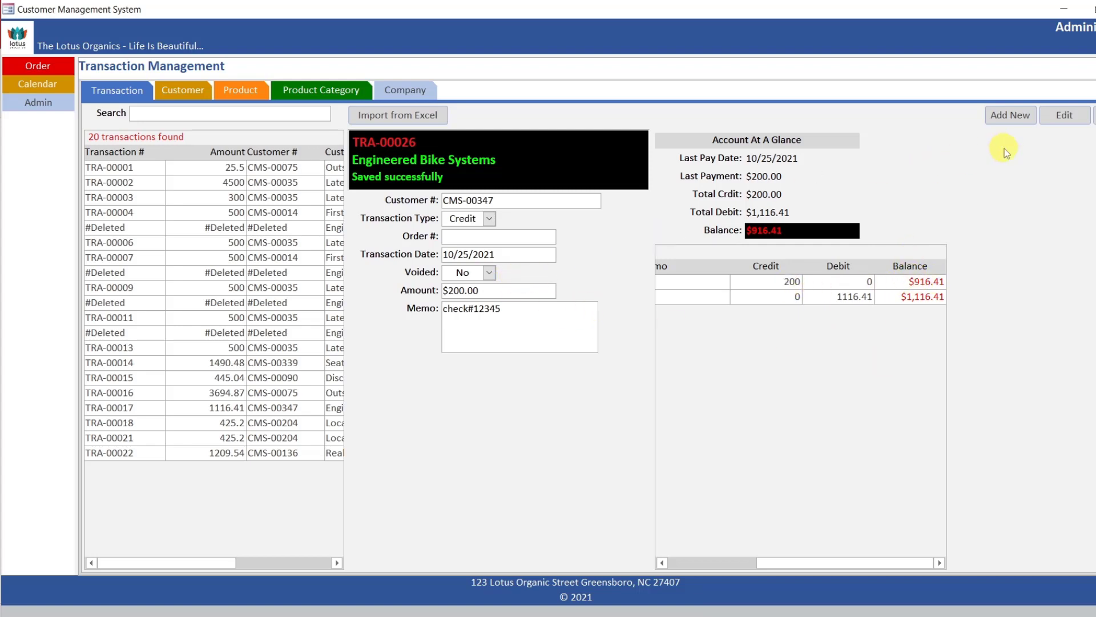
# - Add a new credit transaction for Engineered Bike Systems and set its transaction date to 11/6/2021
pyautogui.click(1018, 117)
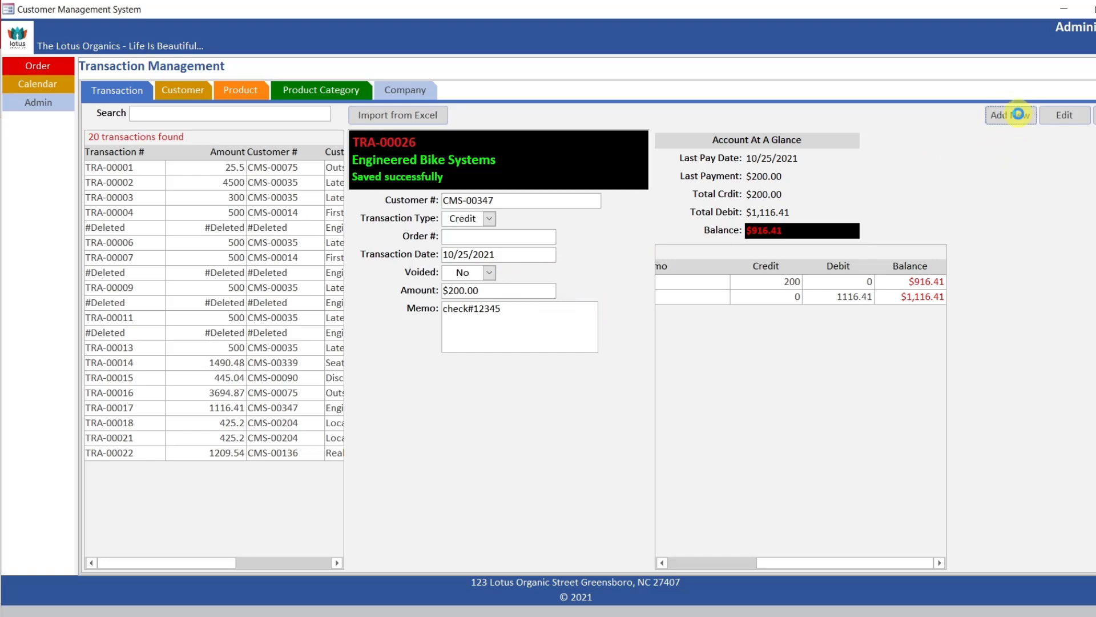
pyautogui.moveTo(581, 155); pyautogui.dragTo(732, 125)
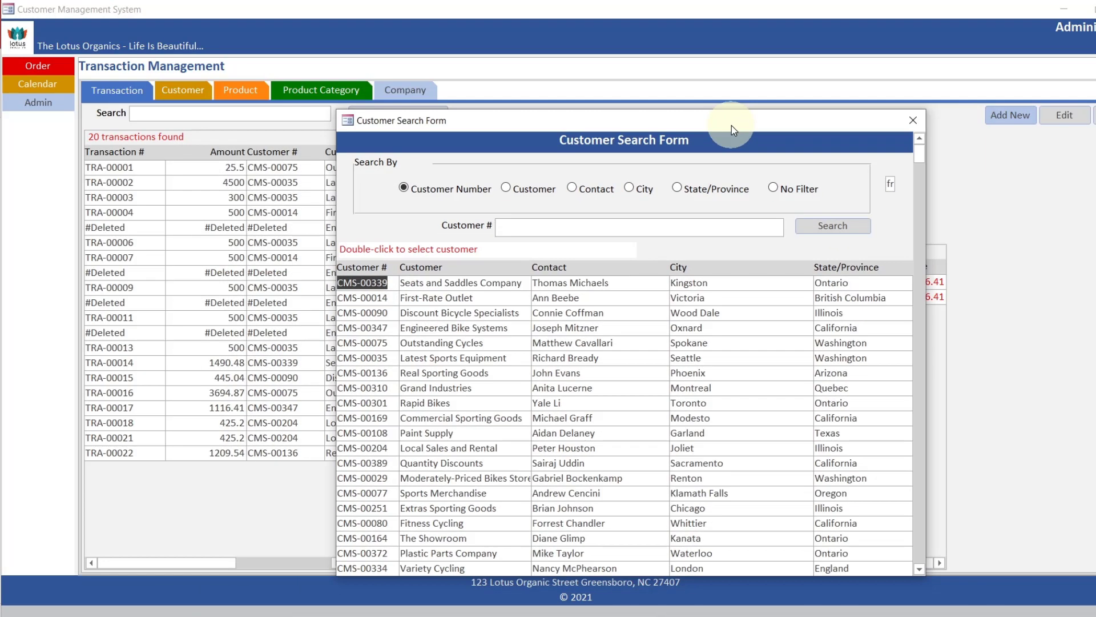
pyautogui.doubleClick(524, 344)
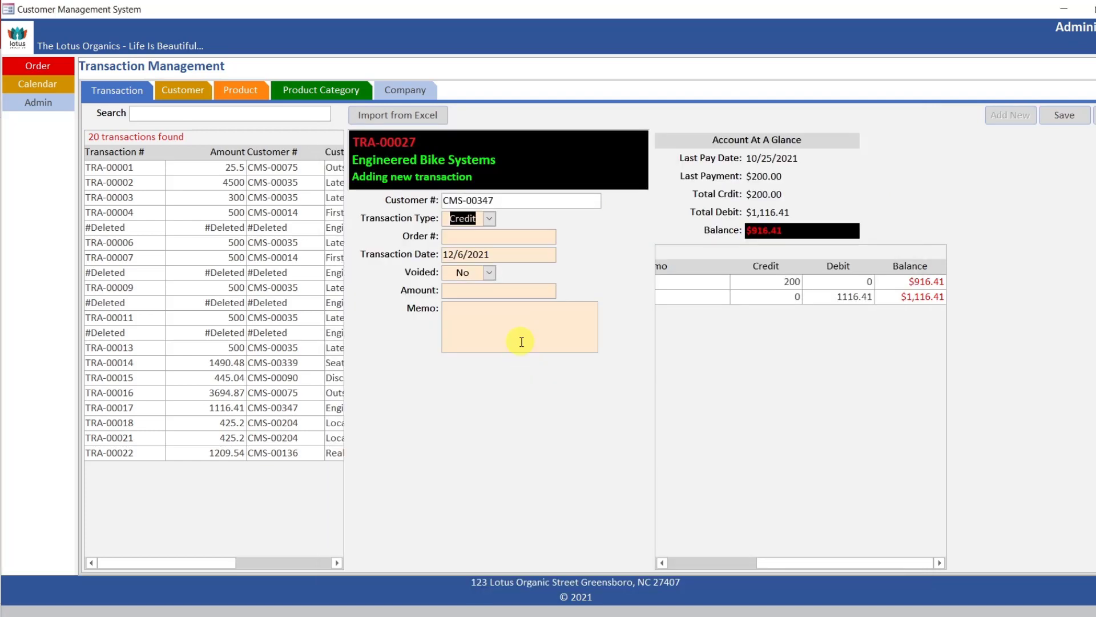
pyautogui.click(453, 254)
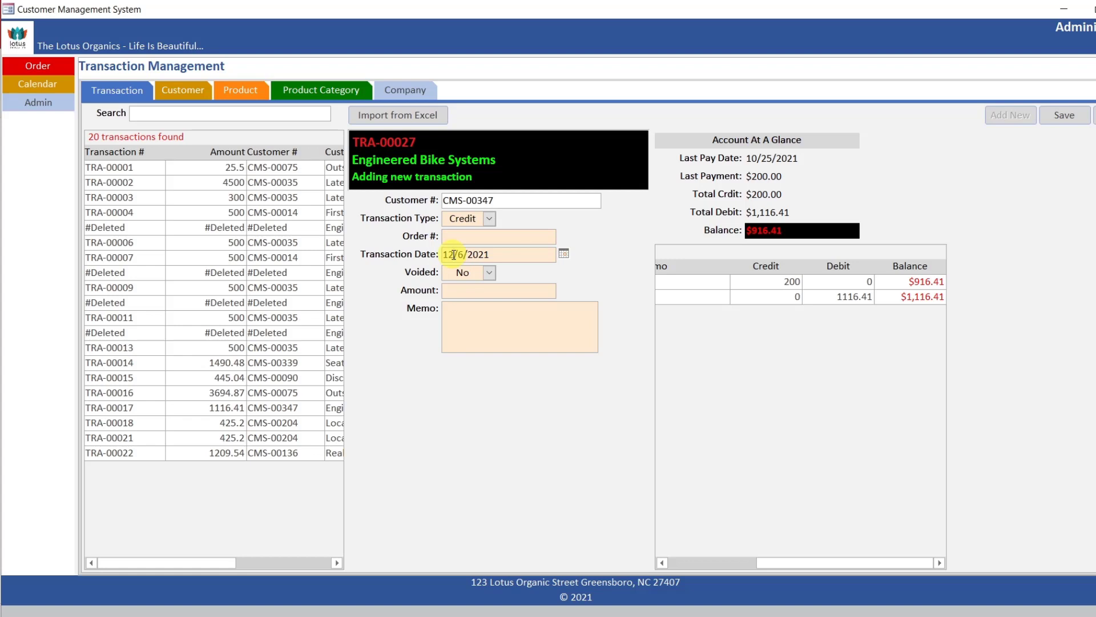
pyautogui.moveTo(765, 565); pyautogui.dragTo(676, 564)
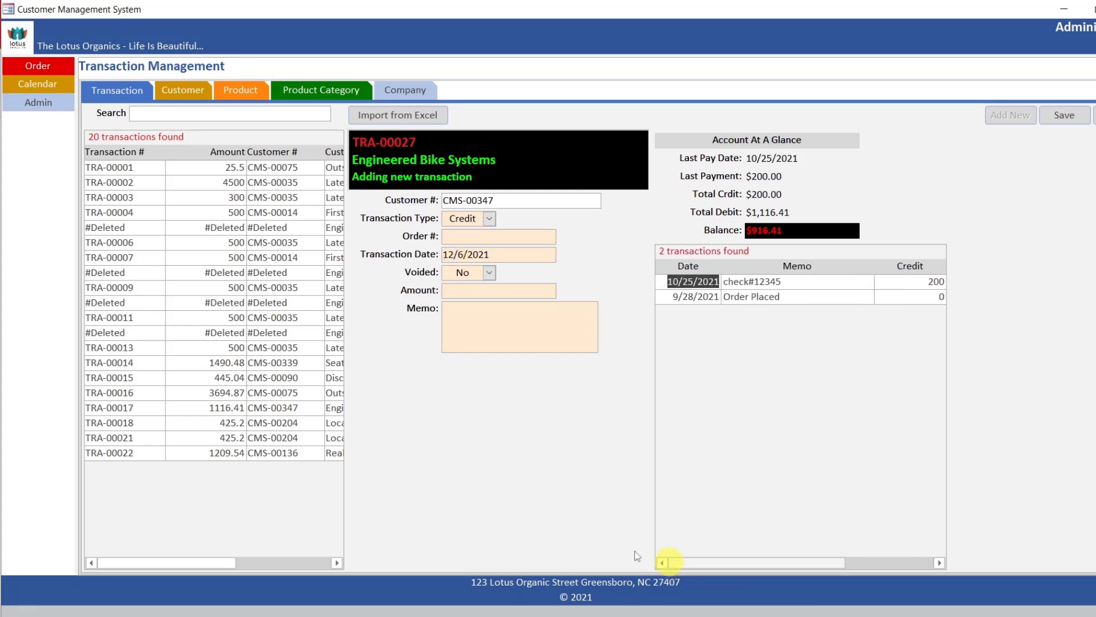
pyautogui.click(453, 254)
pyautogui.press('BackSpace')
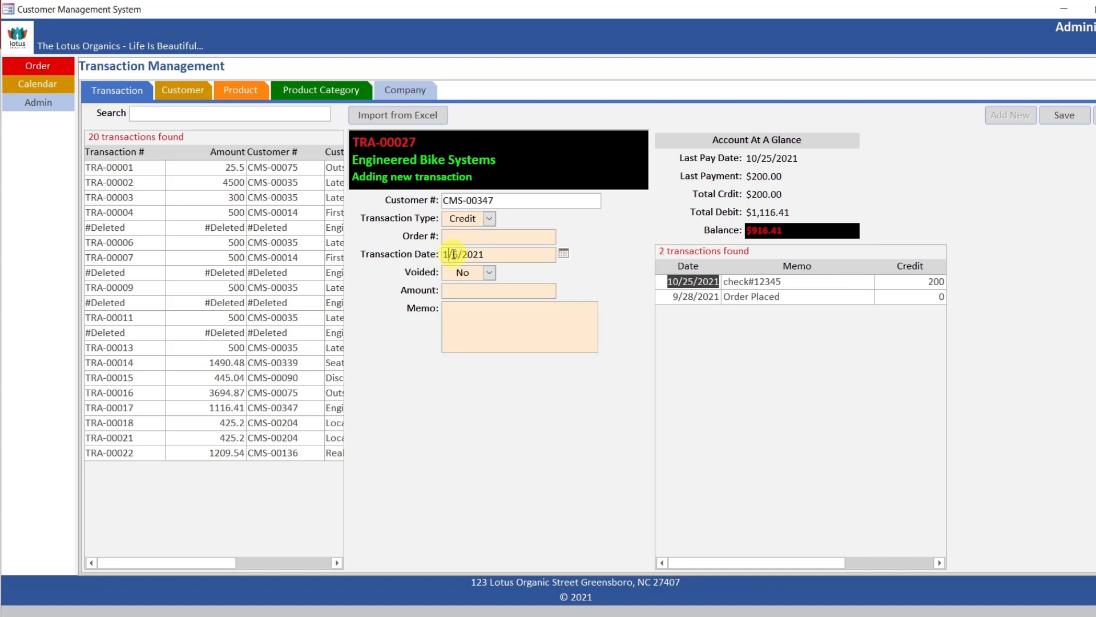
pyautogui.write('1')
# - Enter an amount of 350 and the memo "check#1255", save the transaction and check the running balances
pyautogui.click(455, 289)
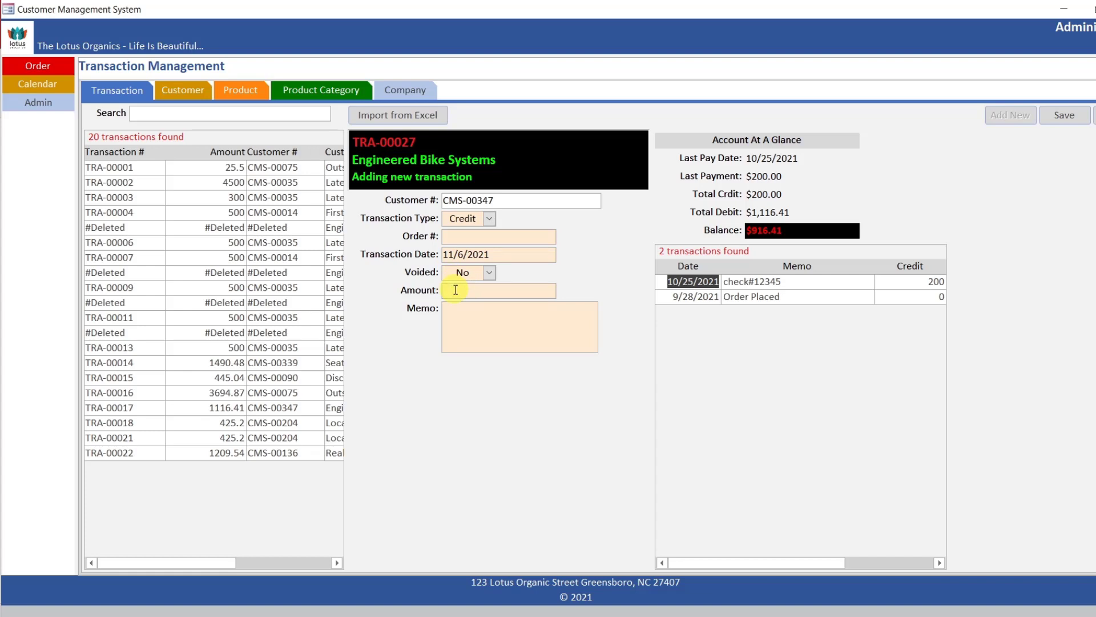
pyautogui.write('350')
pyautogui.click(449, 309)
pyautogui.write('check#1255')
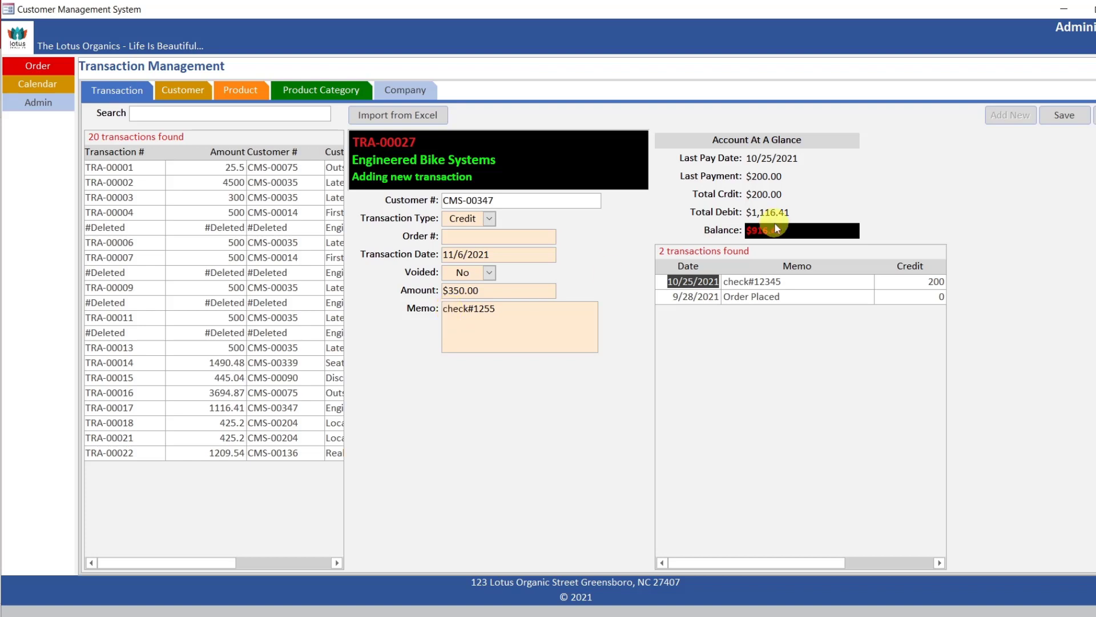
pyautogui.click(1064, 115)
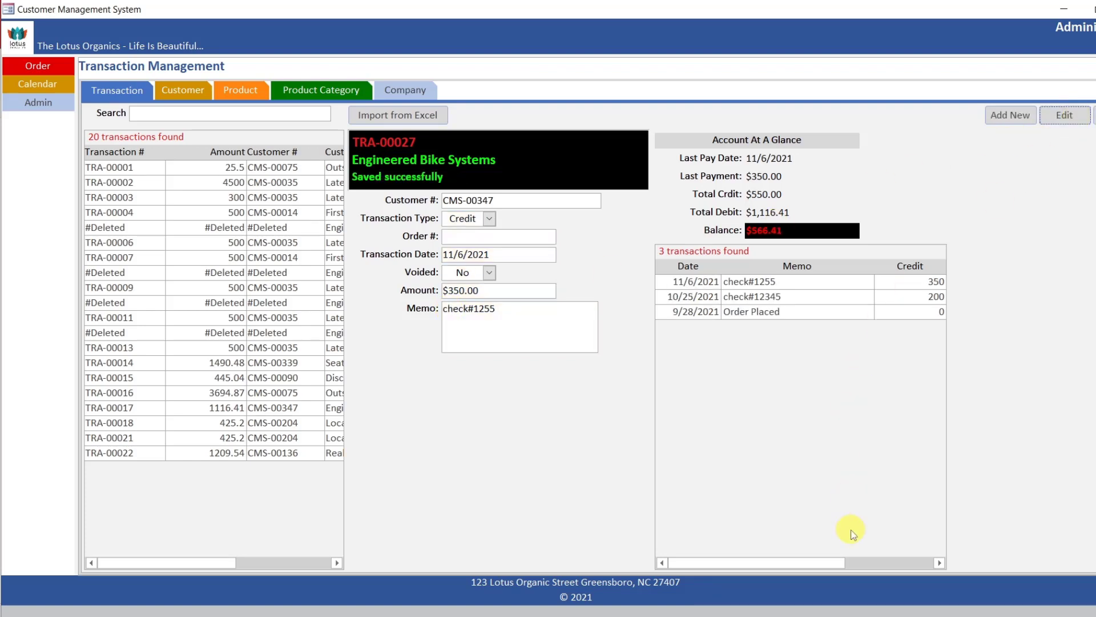
pyautogui.moveTo(821, 561); pyautogui.dragTo(914, 544)
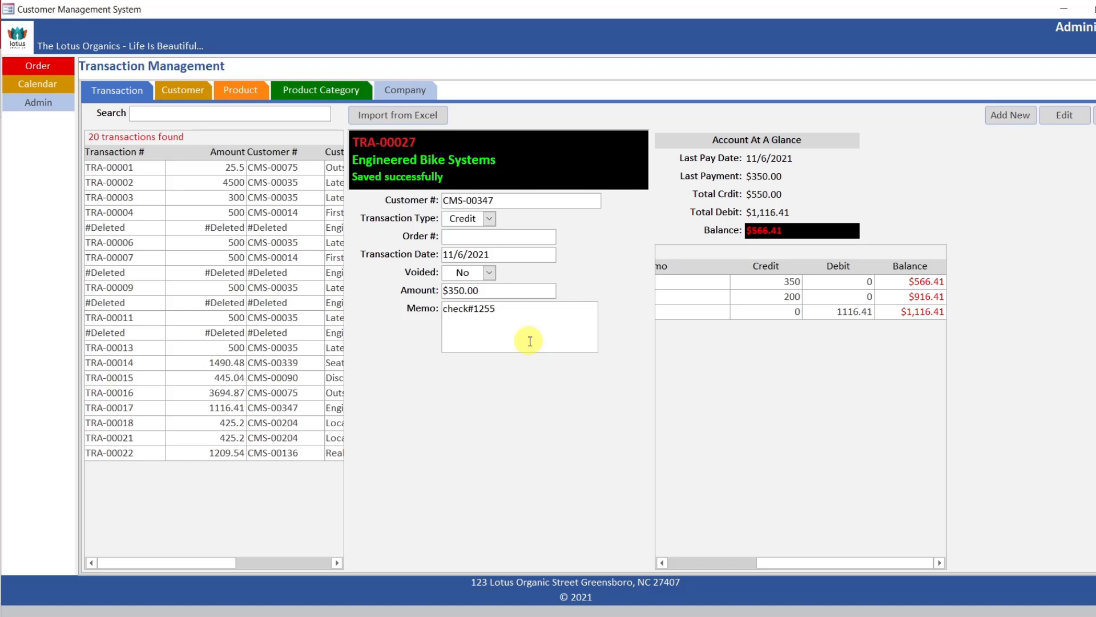
# - Start another credit transaction for Engineered Bike Systems with an amount of 400
pyautogui.click(1006, 123)
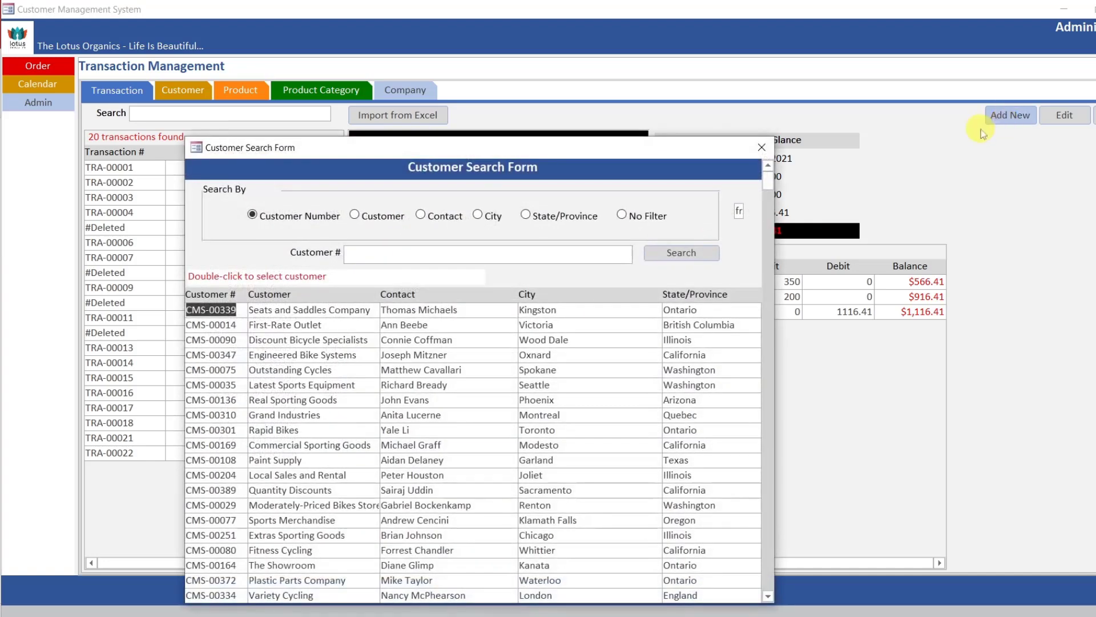
pyautogui.doubleClick(329, 349)
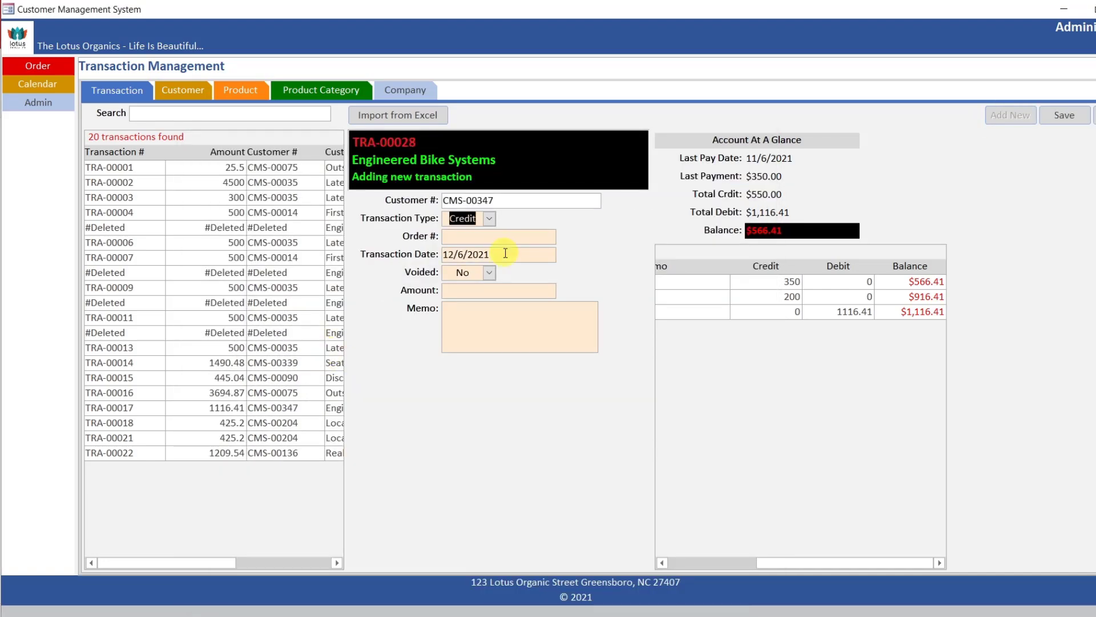
pyautogui.press('Tab')
pyautogui.press('Tab')
pyautogui.press('Tab')
pyautogui.press('Tab')
pyautogui.write('400')
# - Change the transaction date of the new $400 credit to 11/25/2021
pyautogui.moveTo(768, 564); pyautogui.dragTo(683, 564)
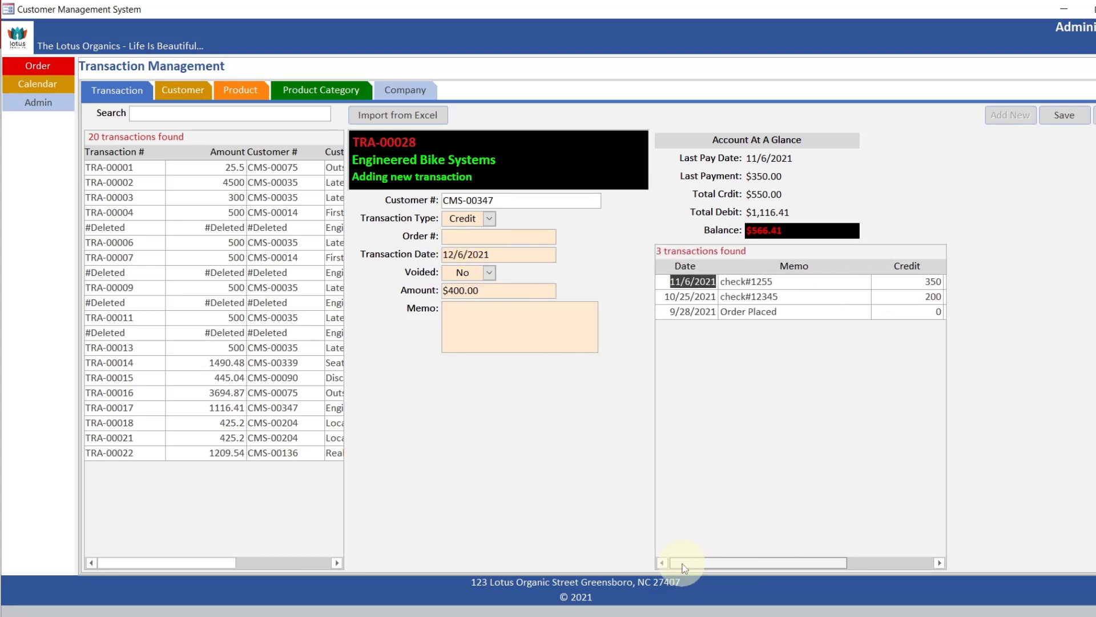
pyautogui.click(452, 254)
pyautogui.press('BackSpace')
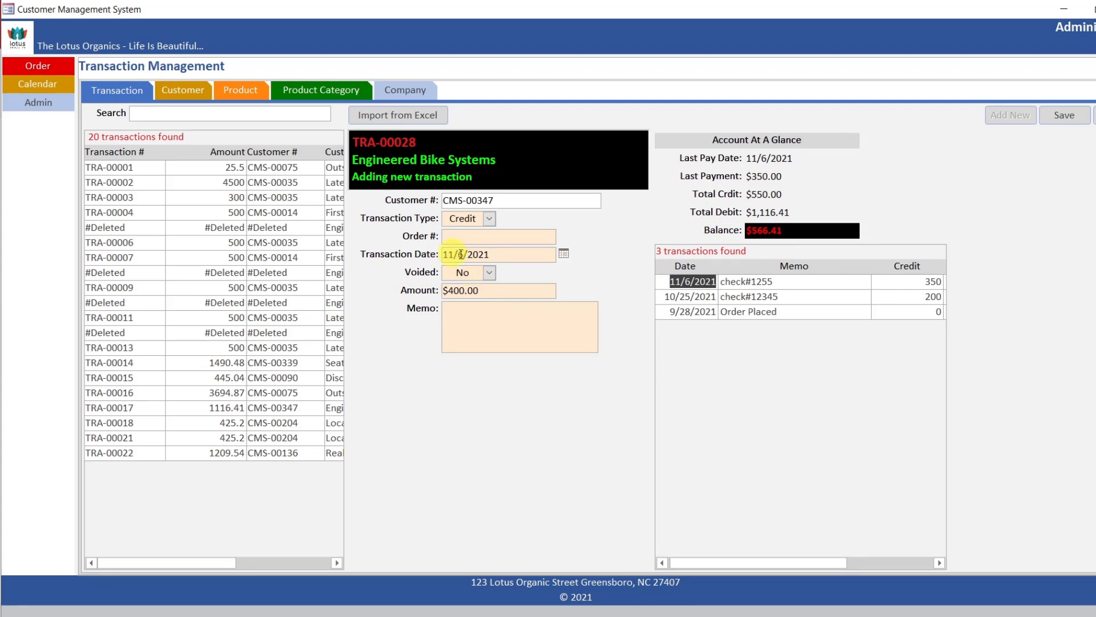
pyautogui.doubleClick(460, 254)
pyautogui.write('25')
# - Enter the memo "check#1270", save the transaction and compare the dates and running balances of the customer's recent entries
pyautogui.click(478, 331)
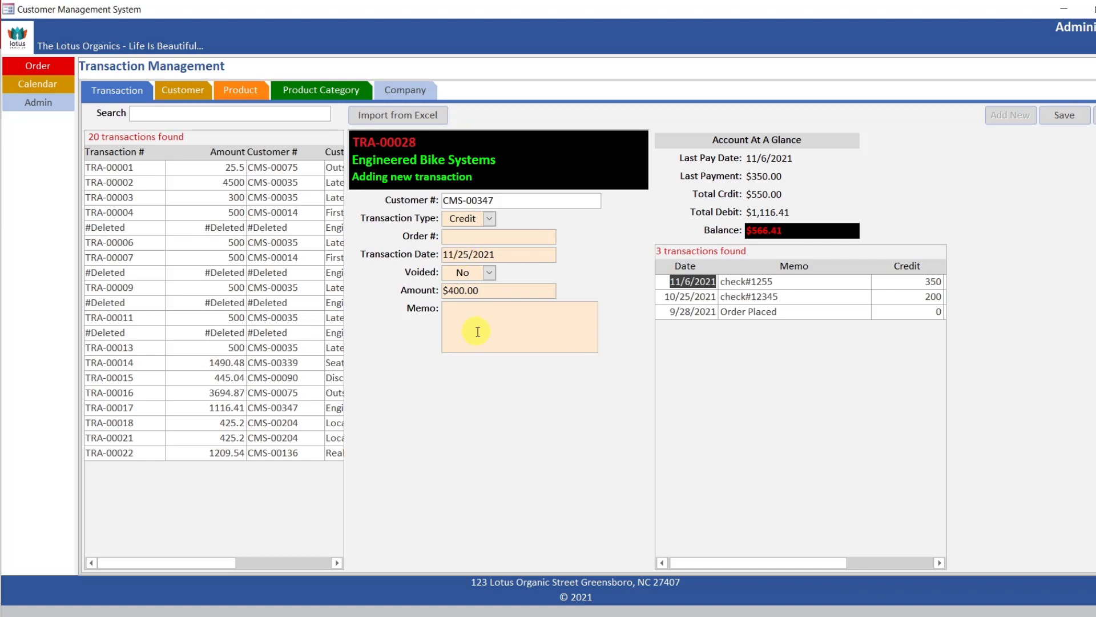
pyautogui.write('check#1270')
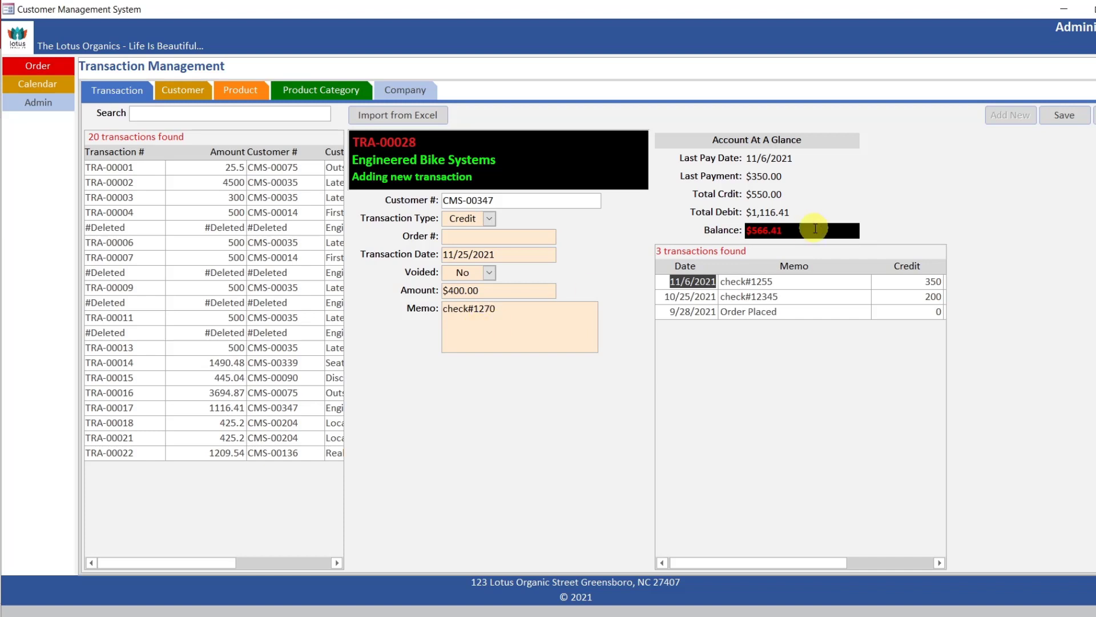
pyautogui.click(1079, 118)
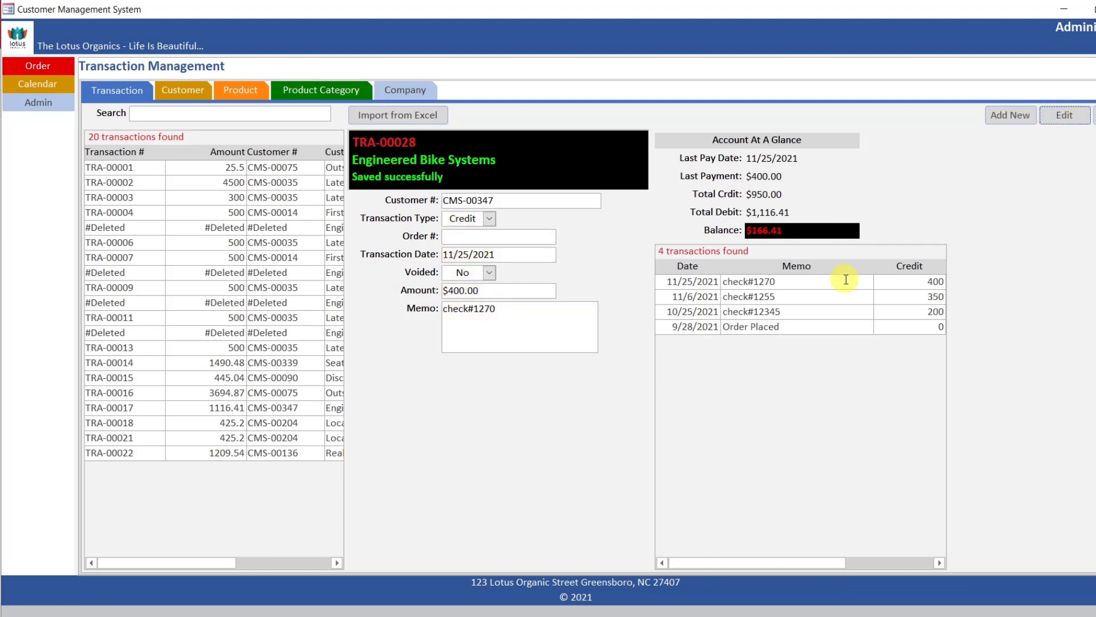
pyautogui.moveTo(813, 567); pyautogui.dragTo(898, 557)
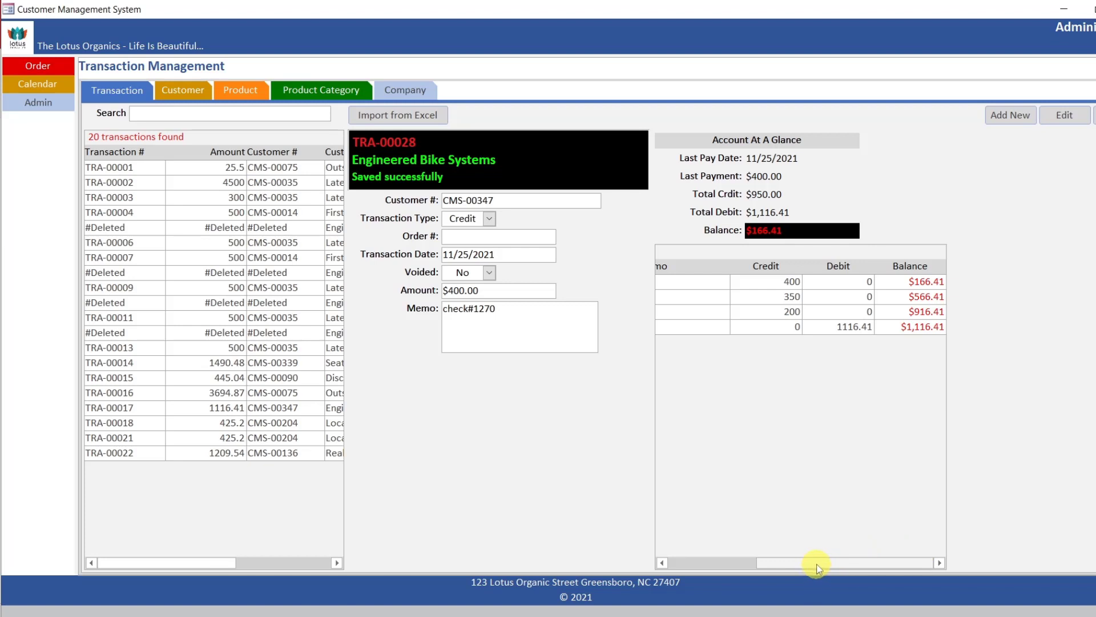
pyautogui.moveTo(820, 565); pyautogui.dragTo(706, 565)
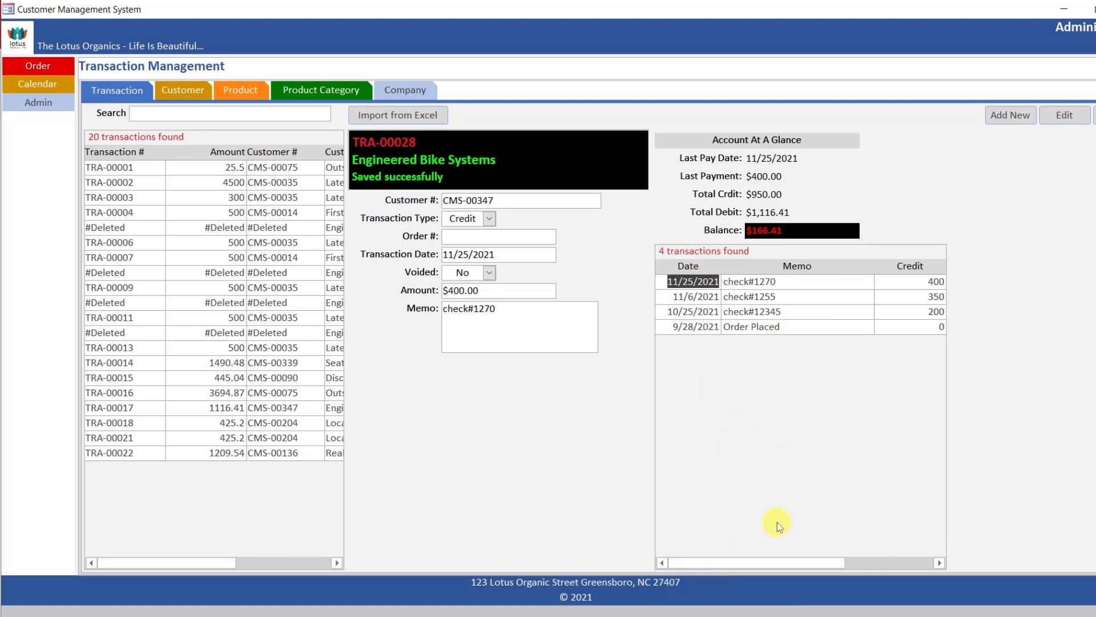
pyautogui.moveTo(759, 562); pyautogui.dragTo(847, 563)
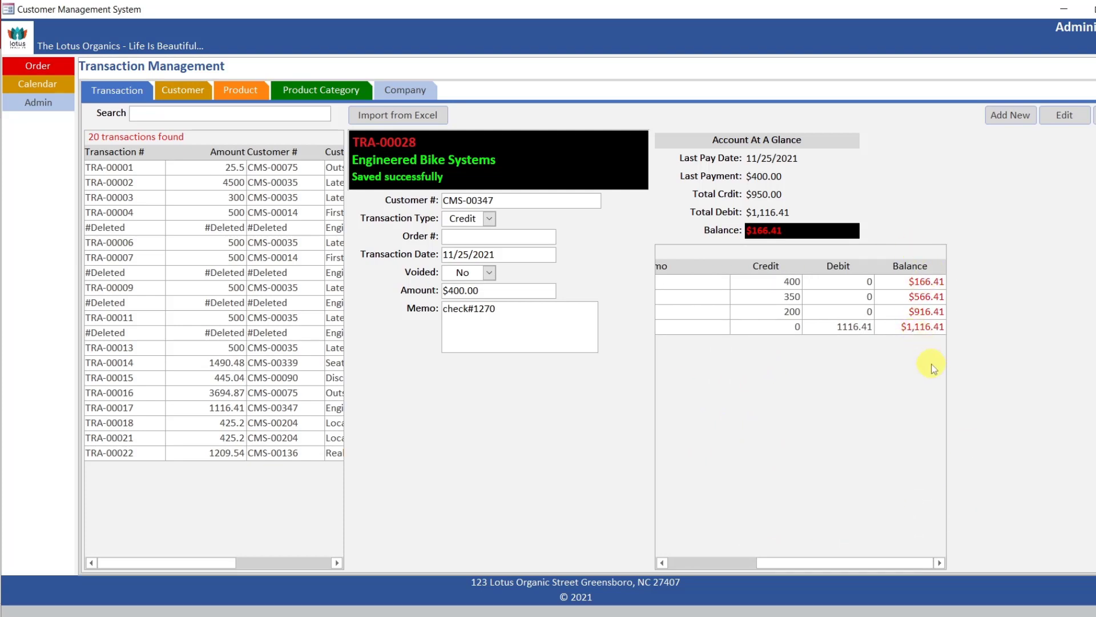
# - Display the Outstanding Cycles debit transaction and the same customer's store credit transaction, and examine the running balances
pyautogui.doubleClick(294, 395)
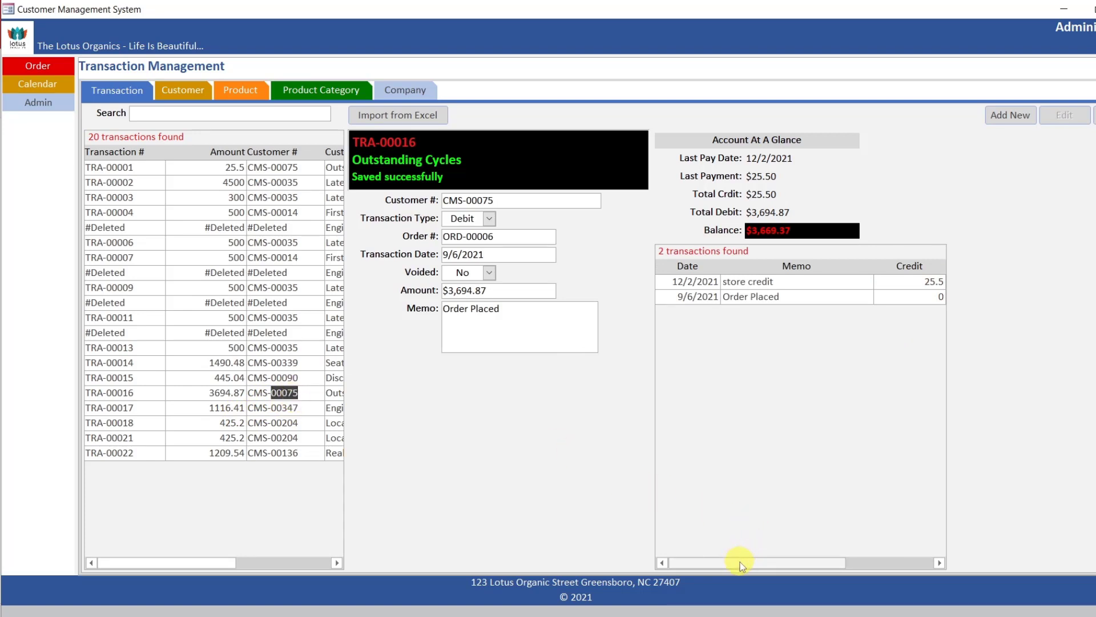
pyautogui.moveTo(740, 562); pyautogui.dragTo(848, 552)
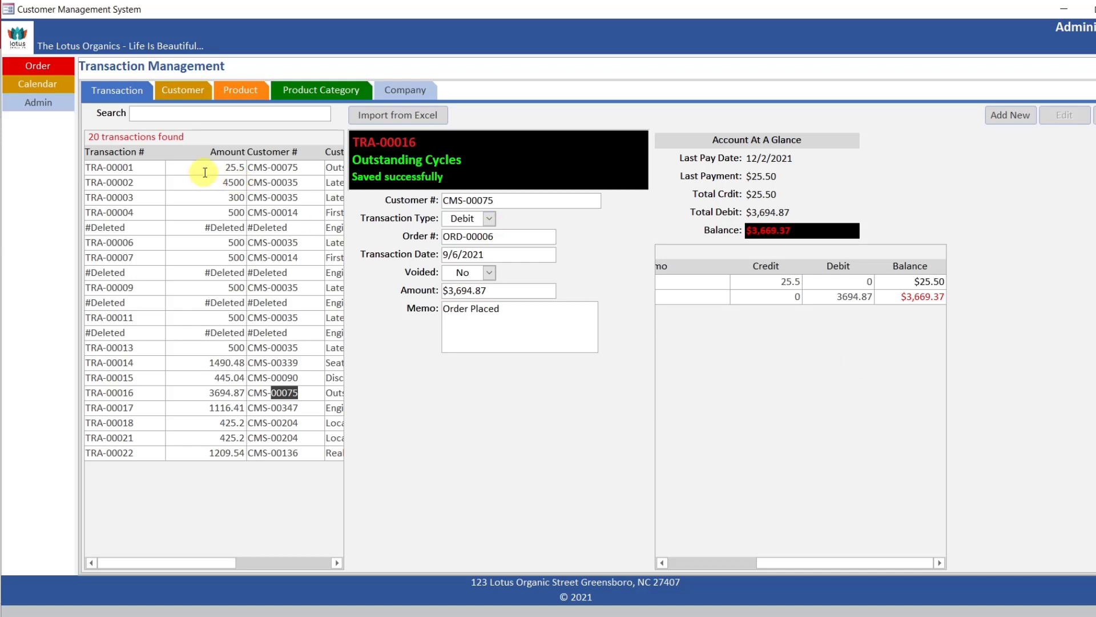
pyautogui.doubleClick(228, 167)
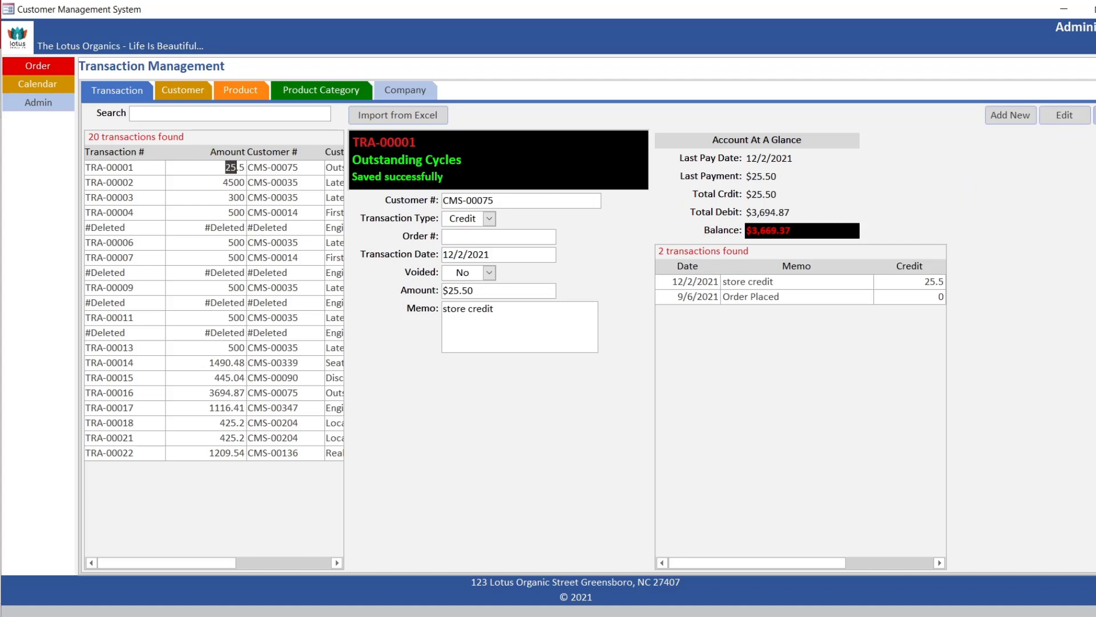
pyautogui.click(1094, 115)
pyautogui.click(603, 379)
# - Restore the Customer Management System form to its smaller size and open the Transaction table from the database objects
pyautogui.click(1091, 9)
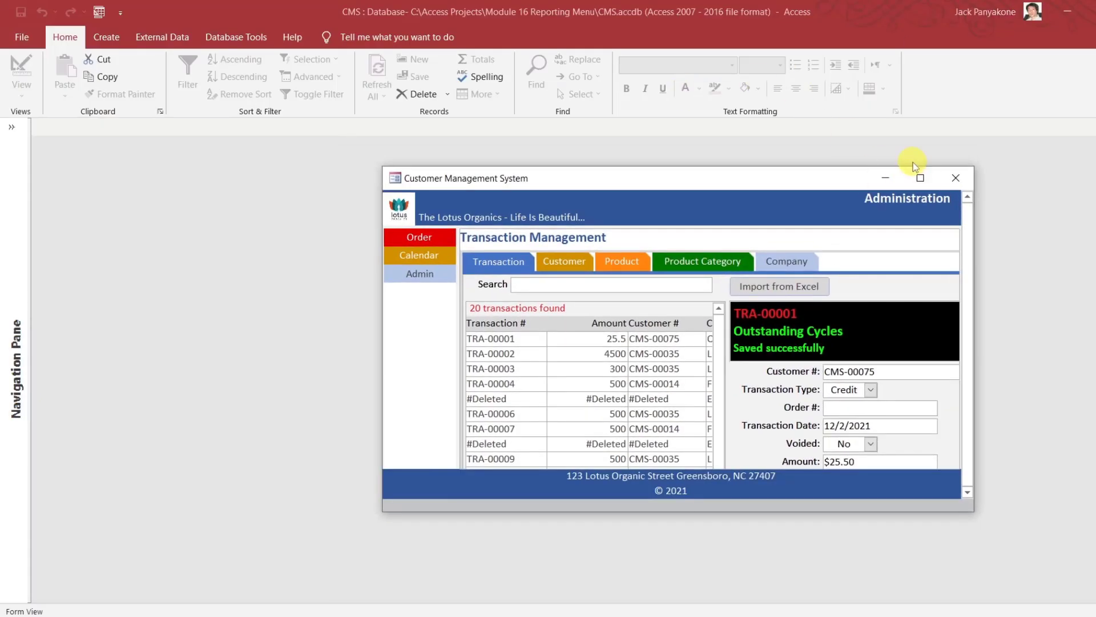
pyautogui.click(11, 127)
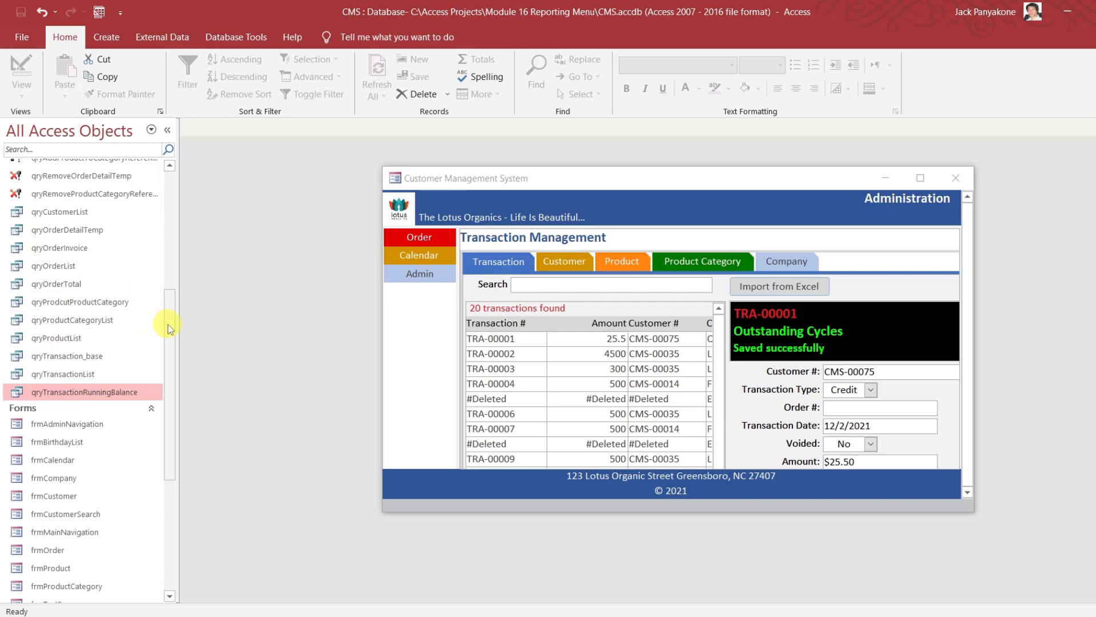
pyautogui.moveTo(168, 324); pyautogui.dragTo(172, 177)
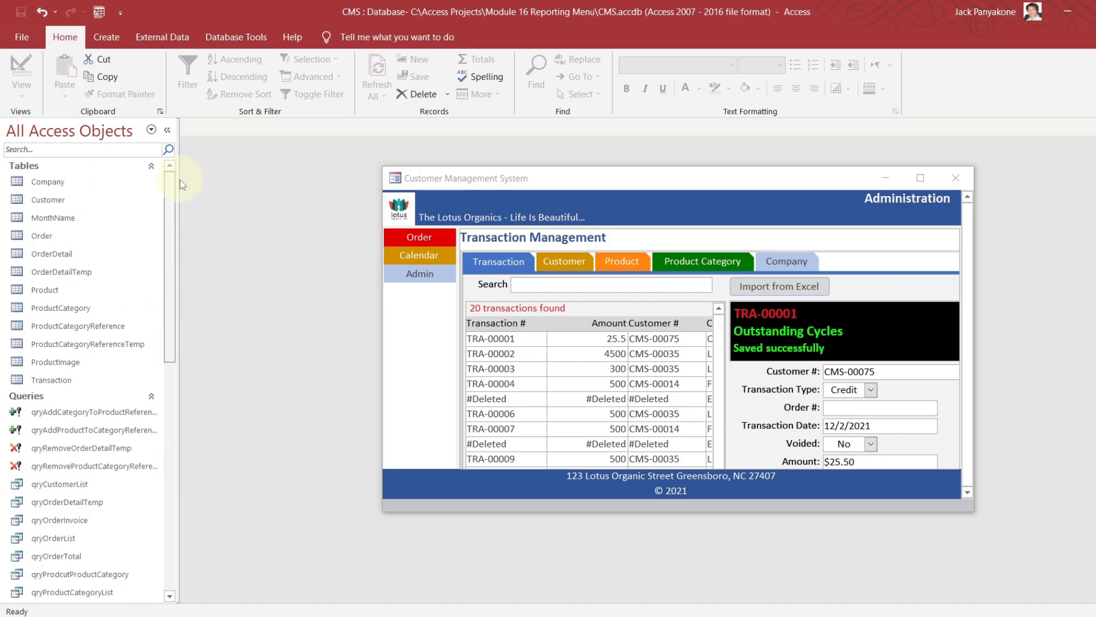
pyautogui.click(90, 386)
pyautogui.doubleClick(90, 382)
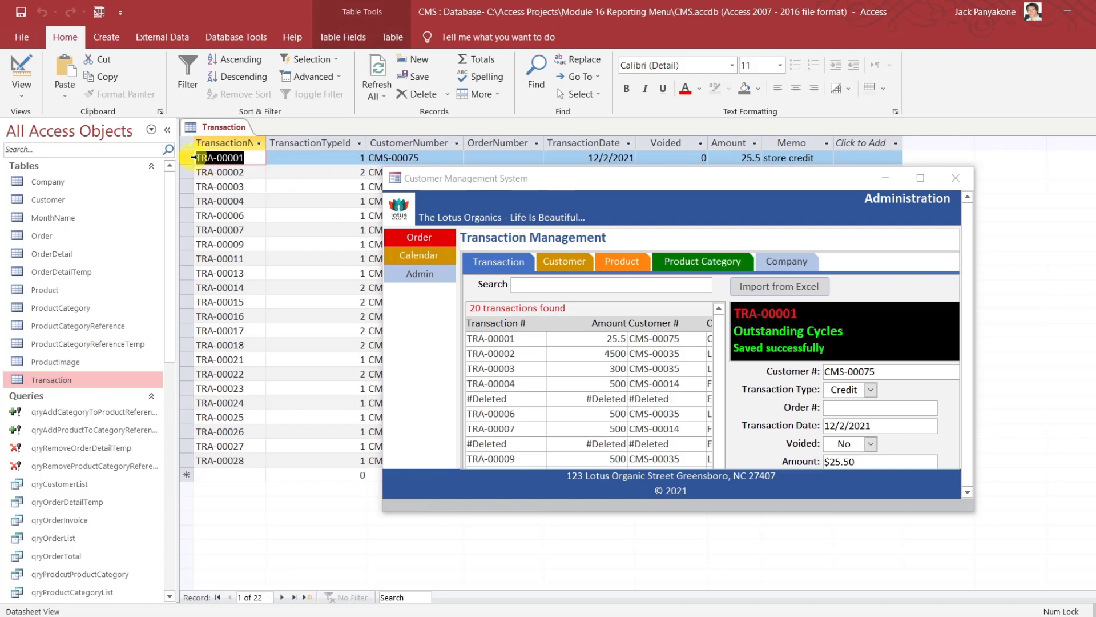
# - Delete the Outstanding Cycles store credit record dated 12/2/2021 from the Transaction table and close the table
pyautogui.click(191, 157)
pyautogui.rightClick(193, 158)
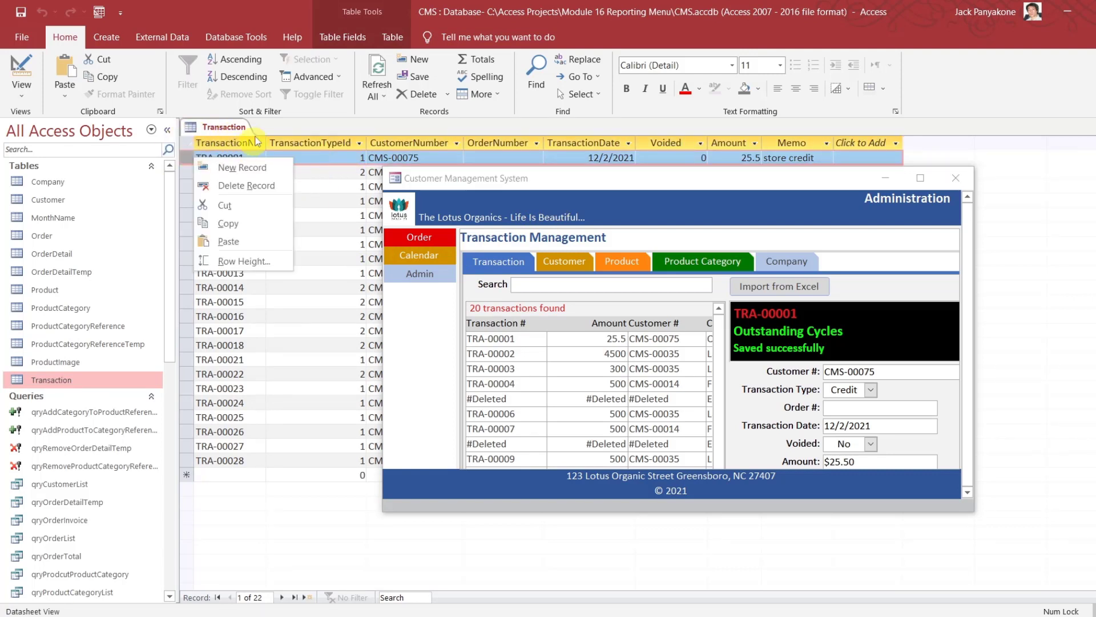
pyautogui.click(267, 193)
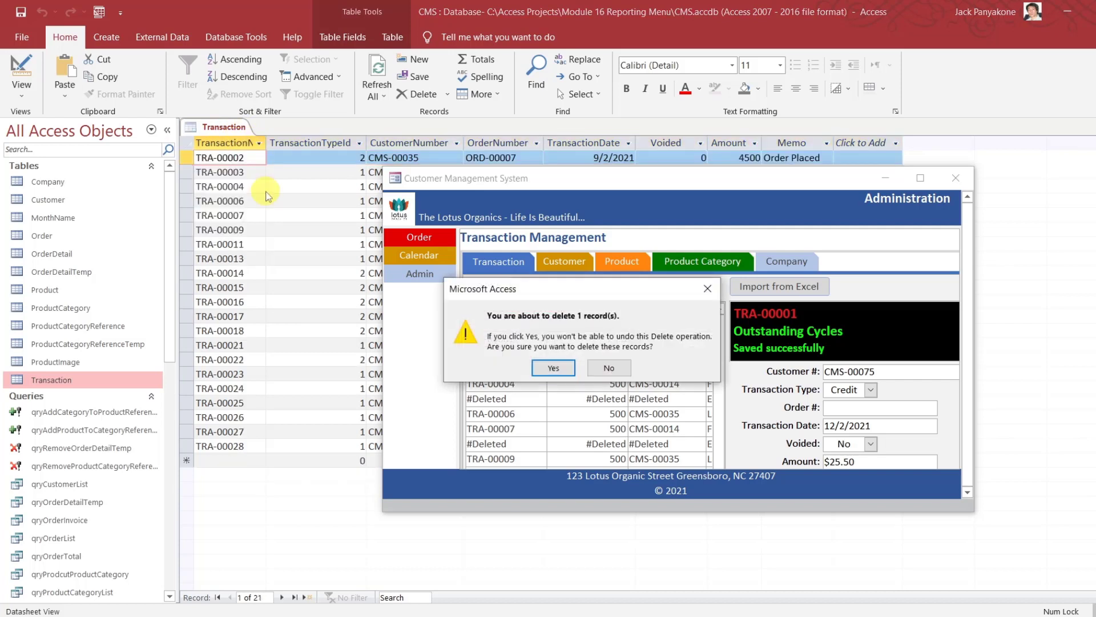
pyautogui.click(567, 360)
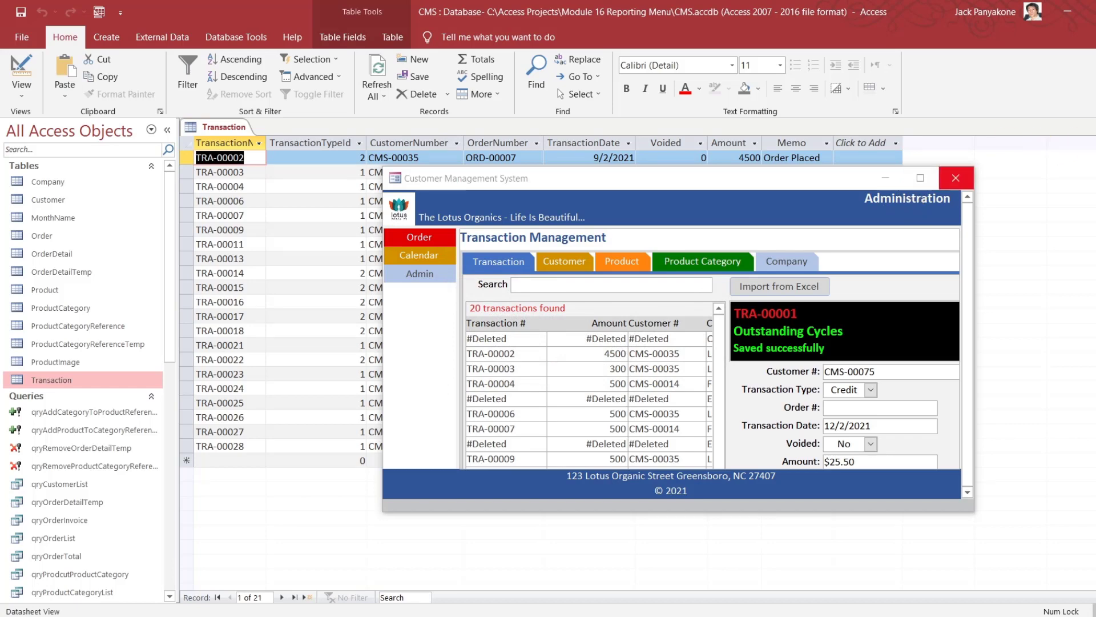
pyautogui.click(1089, 128)
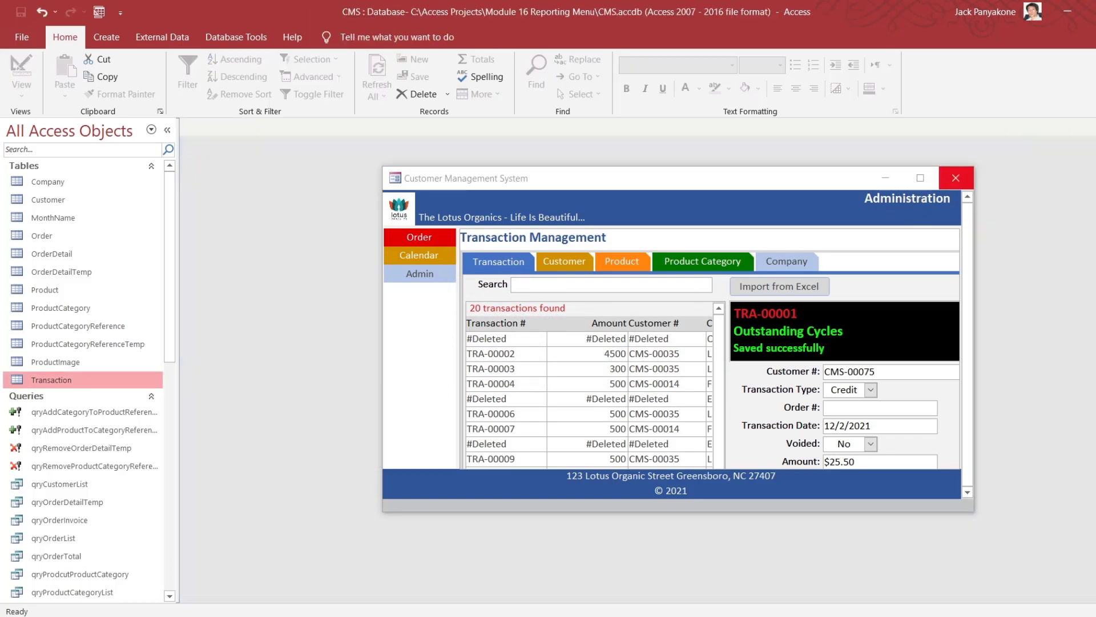
# - Maximize the form, refresh the transaction list by switching to Order and back to Admin, and display the Local Sales and Rental credit transaction
pyautogui.click(920, 181)
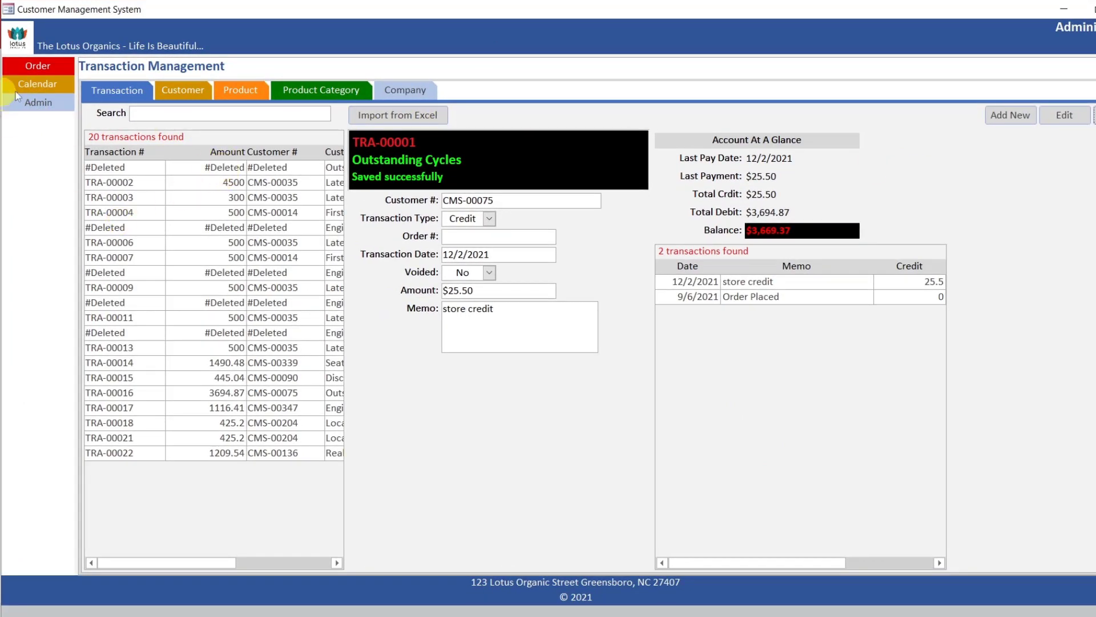
pyautogui.click(55, 72)
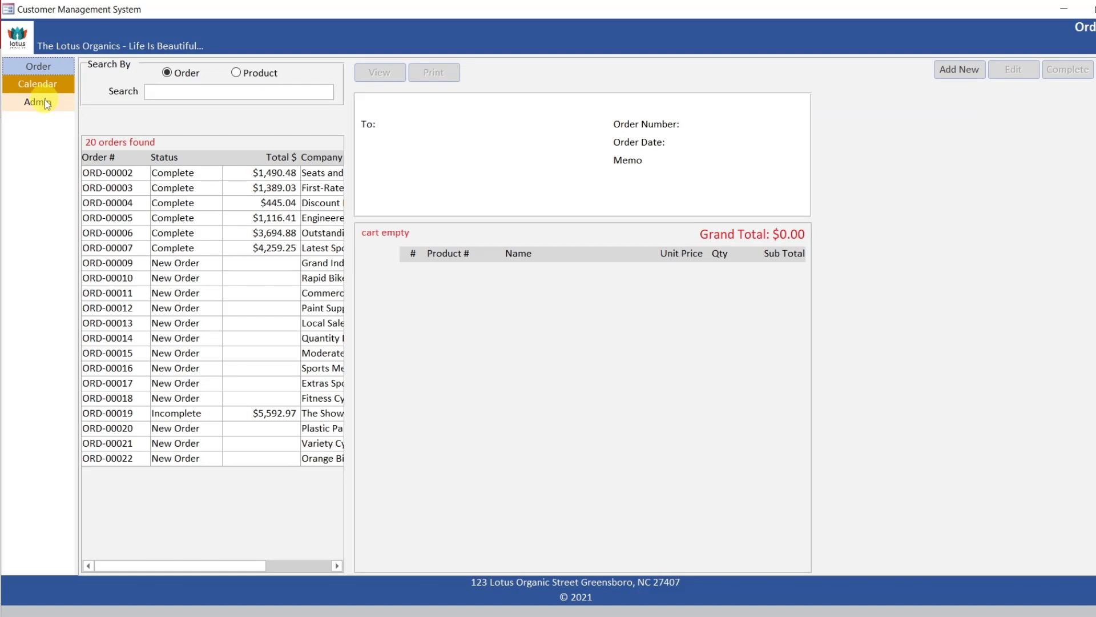
pyautogui.click(46, 104)
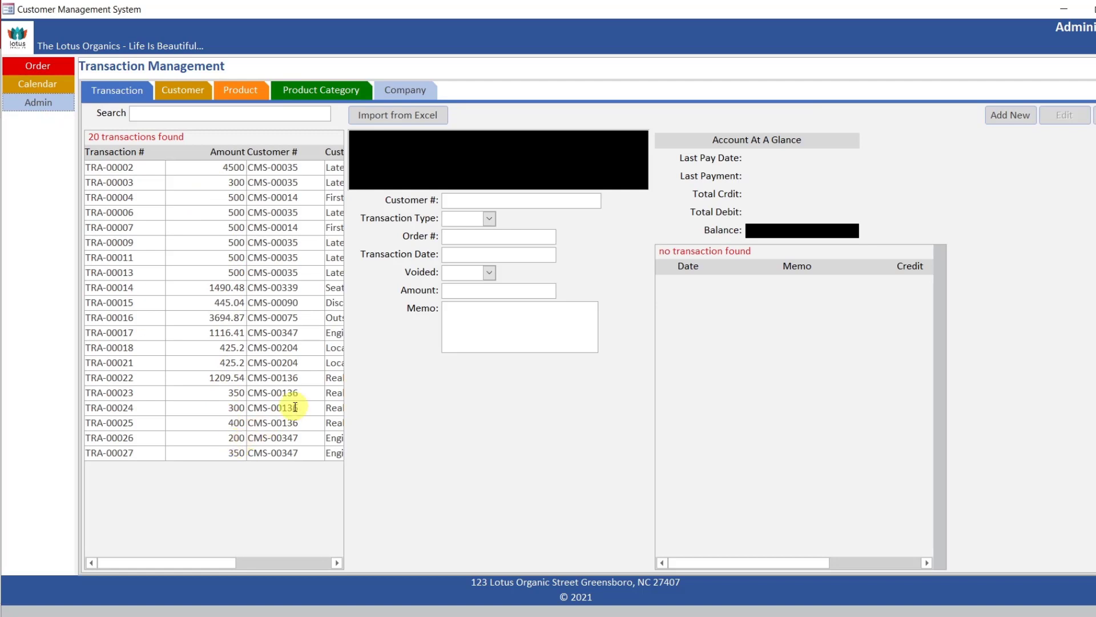
pyautogui.doubleClick(292, 362)
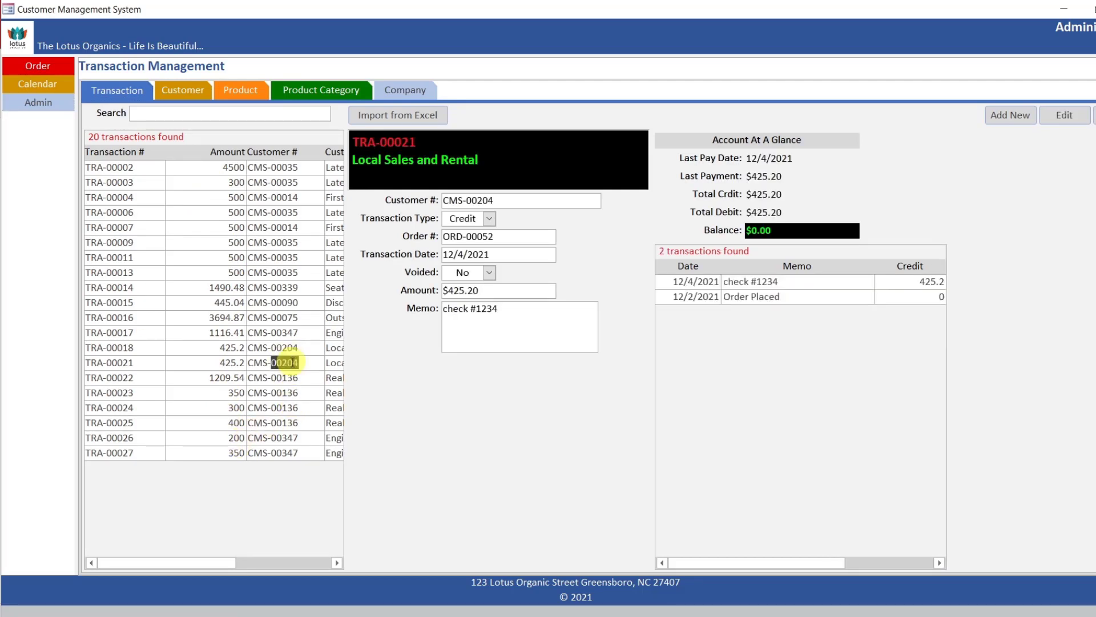
# - Display the Outstanding Cycles debit transaction and examine its credit, debit and balance columns in the account history
pyautogui.doubleClick(290, 334)
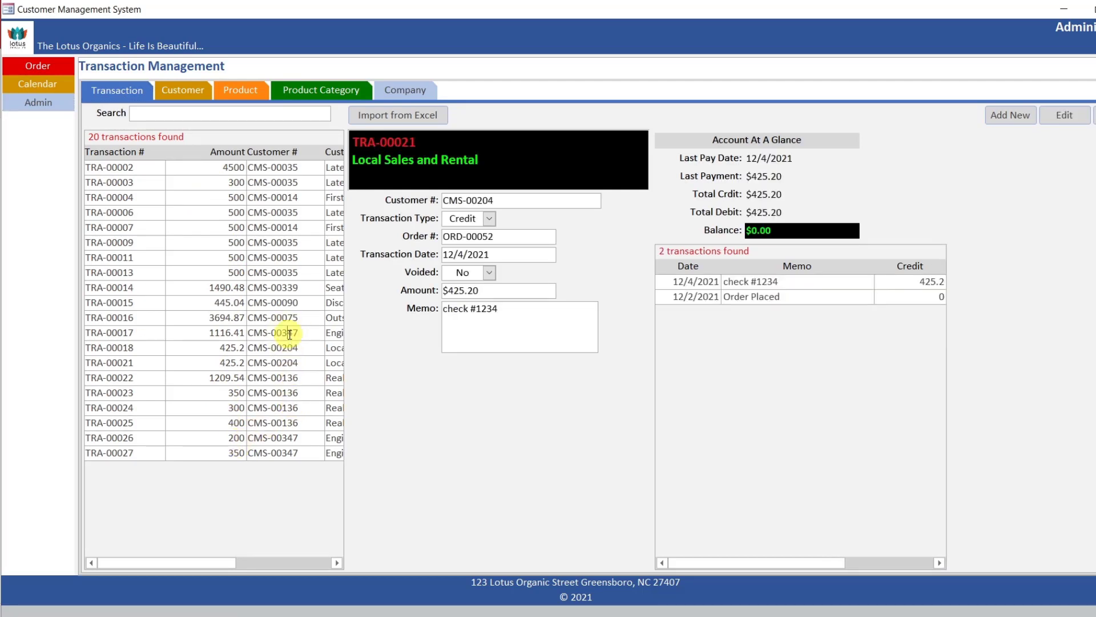
pyautogui.doubleClick(289, 317)
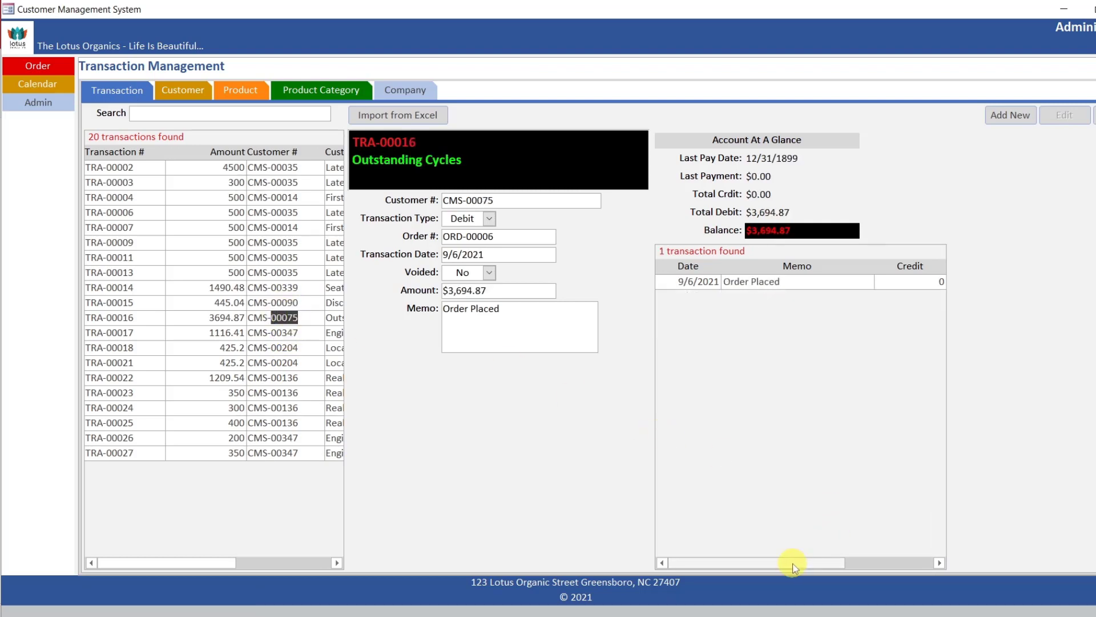
pyautogui.click(900, 564)
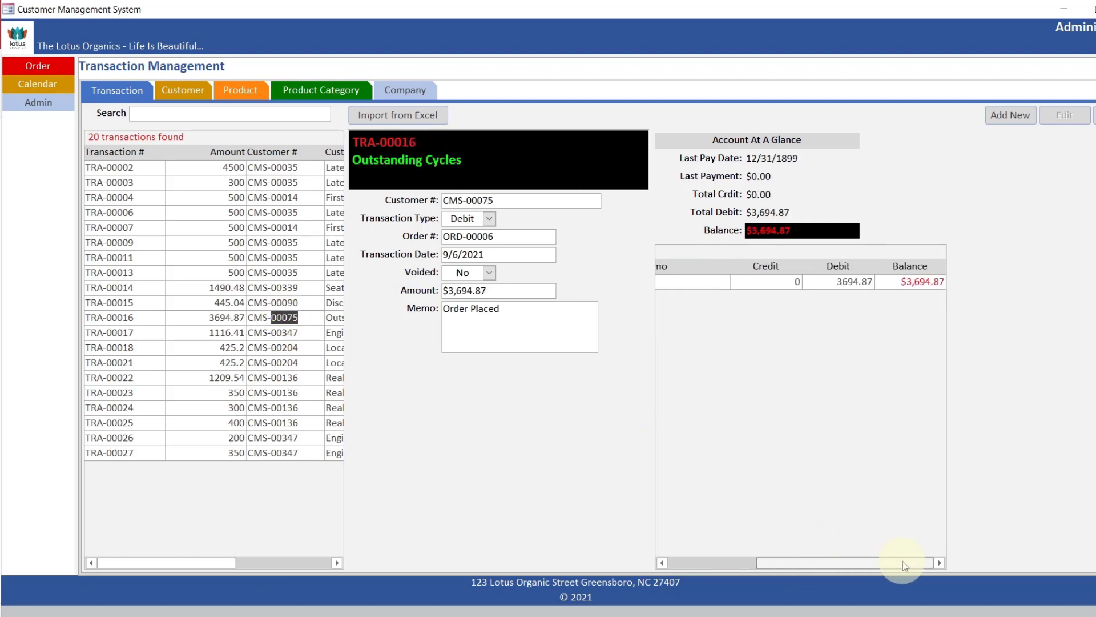
pyautogui.moveTo(903, 560); pyautogui.dragTo(857, 561)
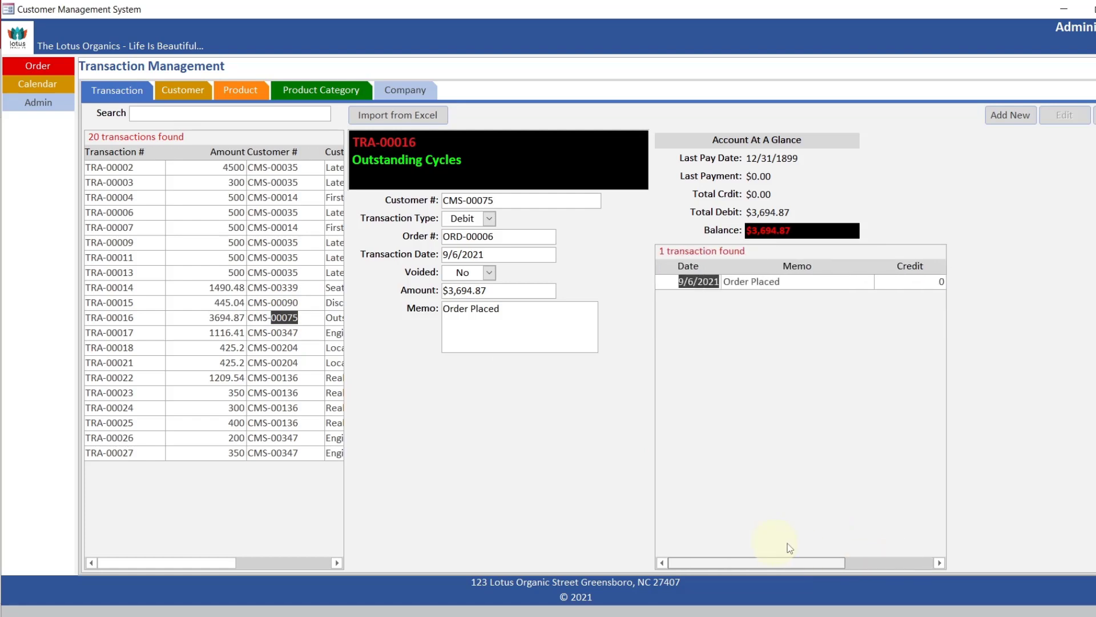
pyautogui.moveTo(775, 539); pyautogui.dragTo(869, 539)
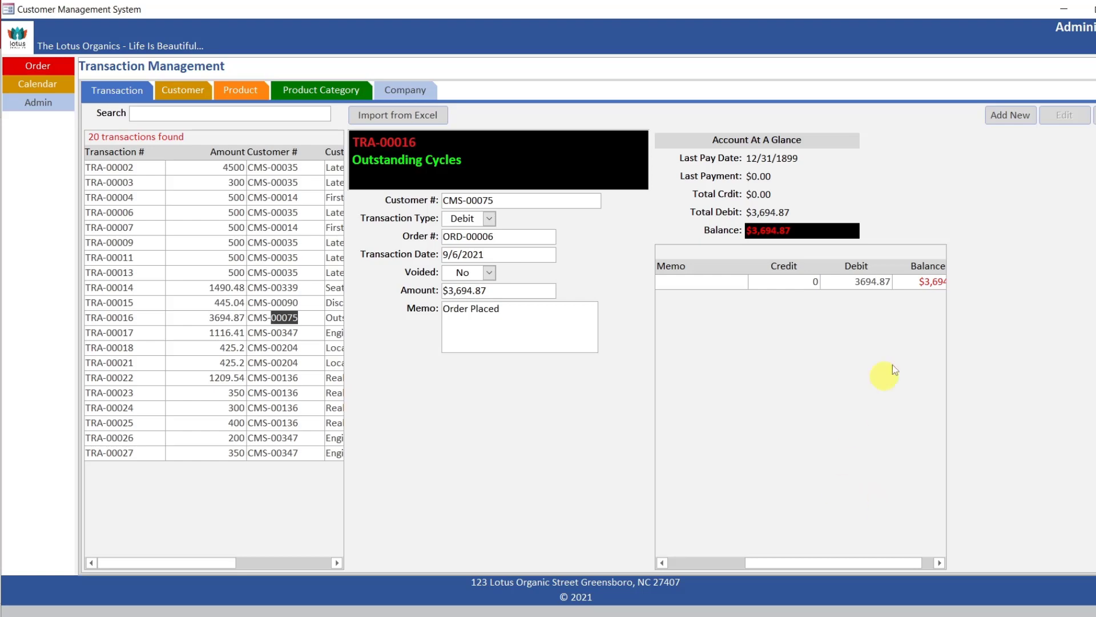
# - Start a new transaction for Outstanding Cycles, finding the company by its customer number in the Customer Search Form
pyautogui.click(1004, 121)
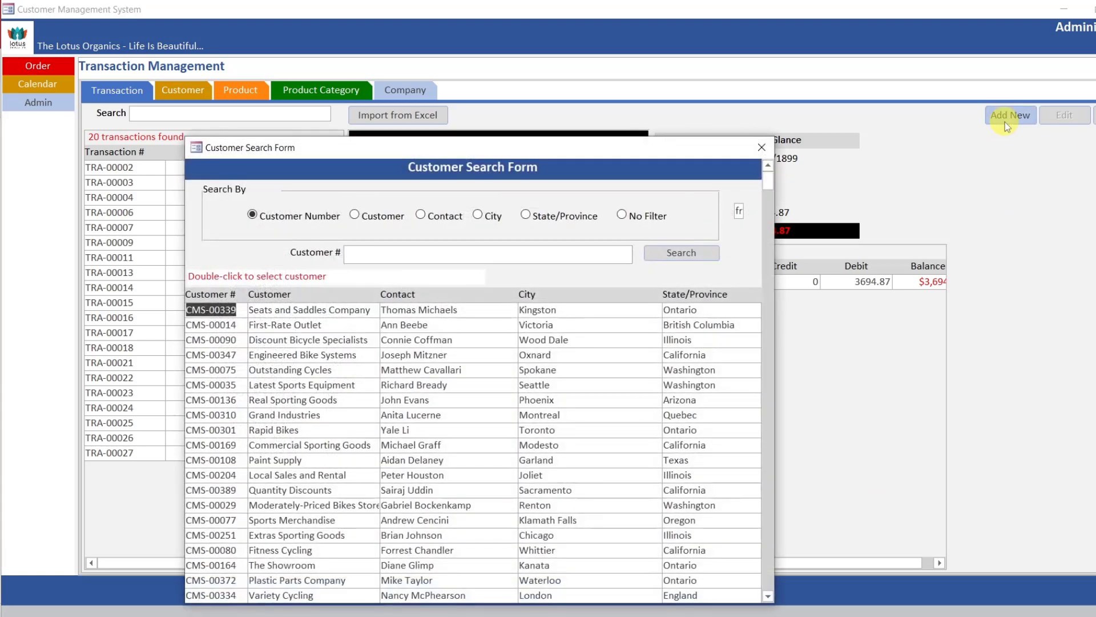
pyautogui.moveTo(580, 145); pyautogui.dragTo(764, 141)
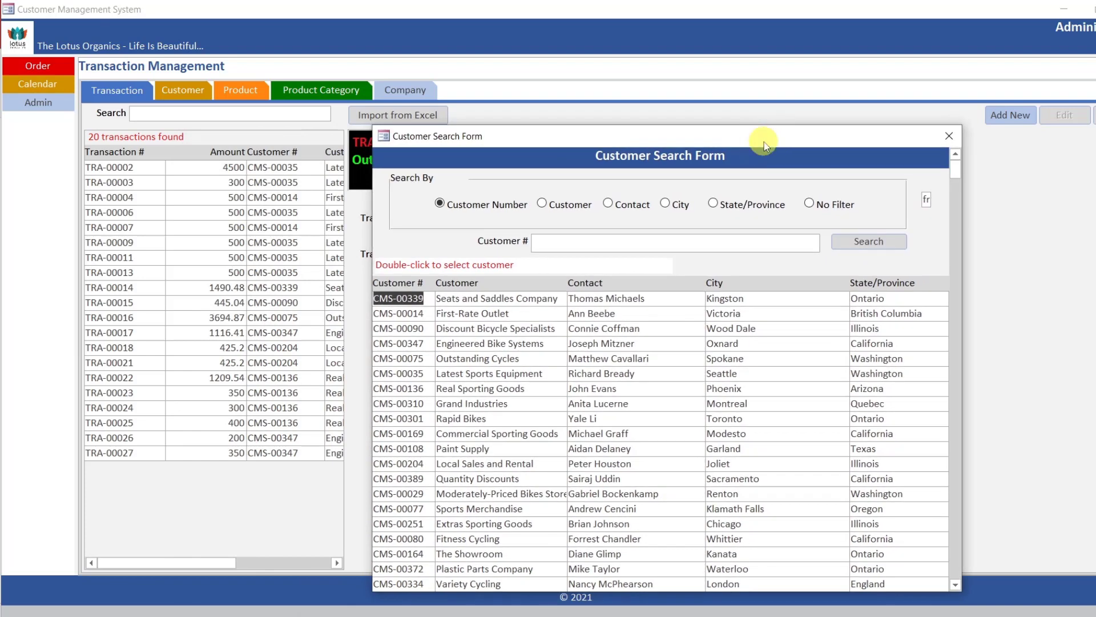
pyautogui.moveTo(666, 147); pyautogui.dragTo(643, 242)
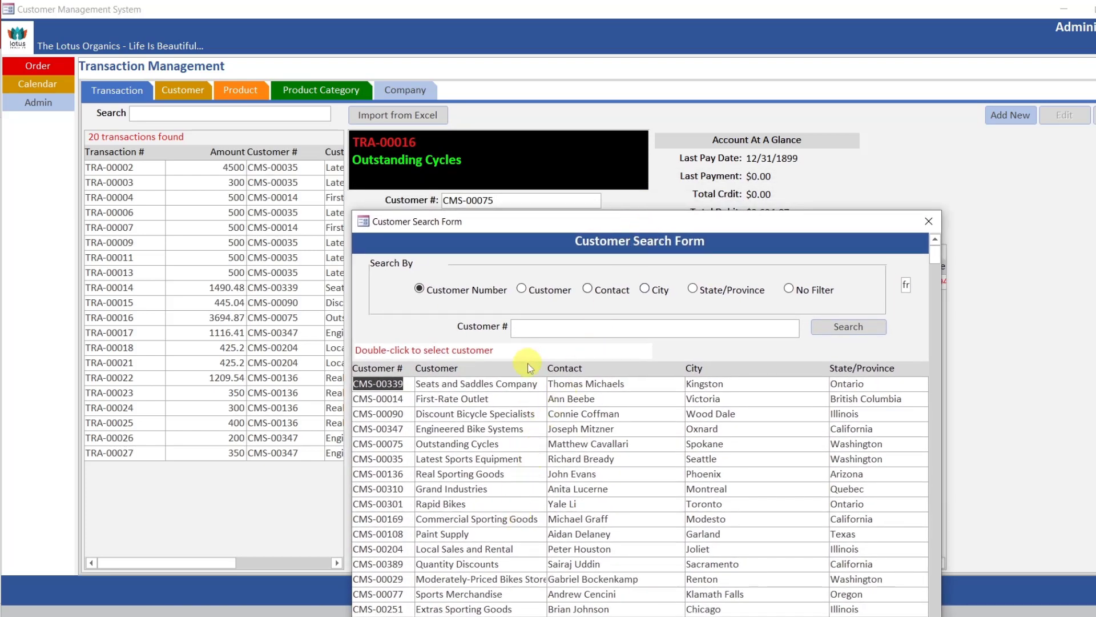
pyautogui.click(539, 326)
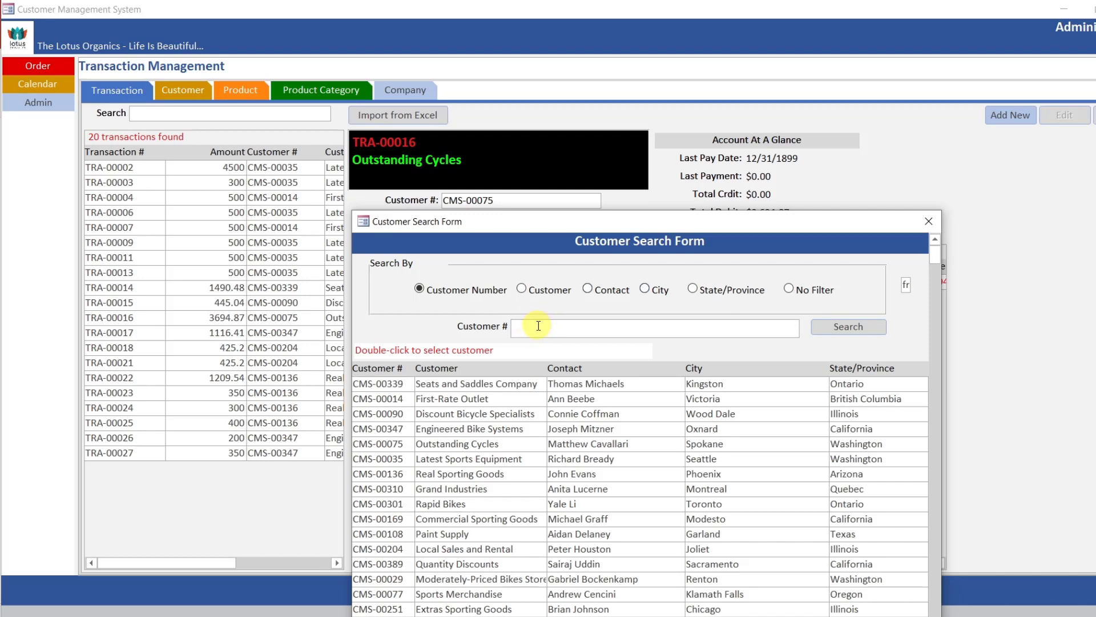
pyautogui.write('075')
pyautogui.press('Home')
pyautogui.write('cms-00')
pyautogui.click(837, 324)
pyautogui.doubleClick(618, 380)
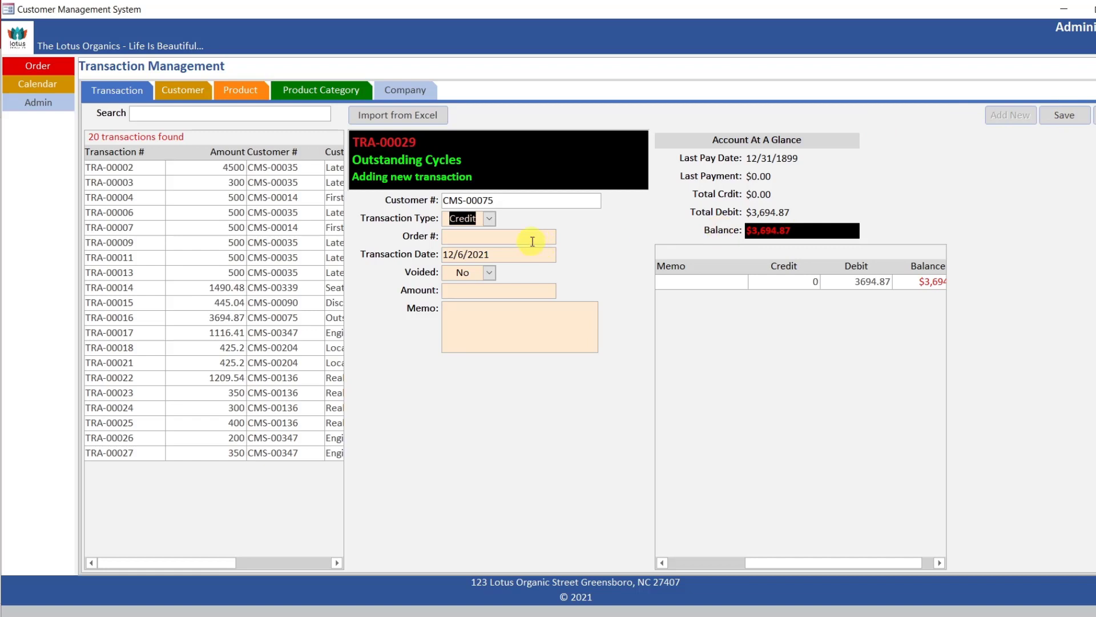
# - Enter an amount of $1,000.00 with the memo "payment", save the credit transaction and check the account history
pyautogui.click(472, 290)
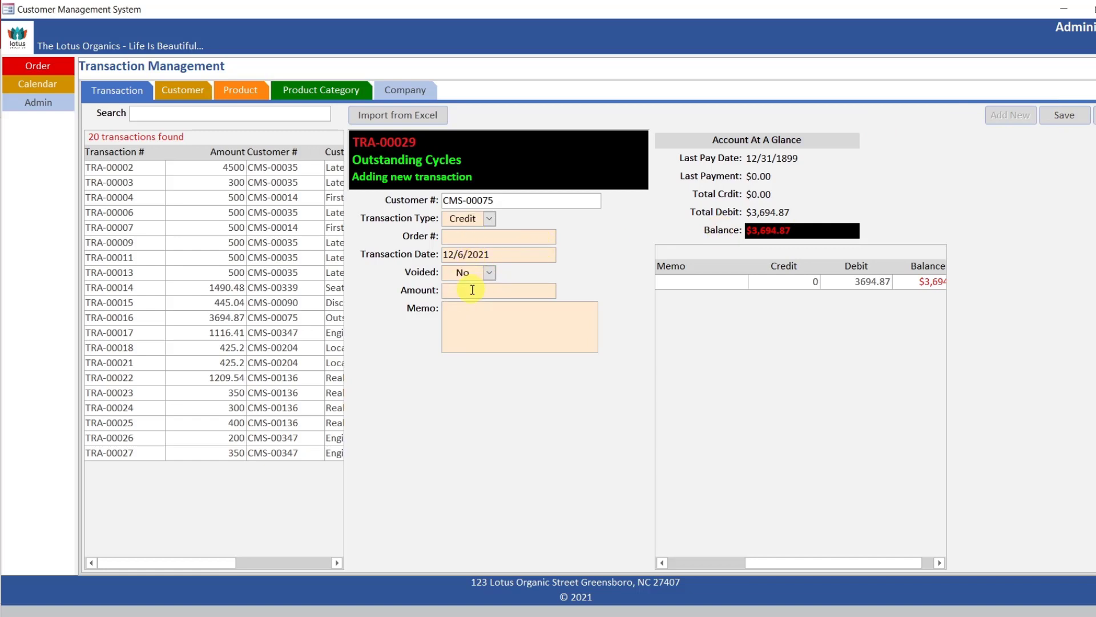
pyautogui.write('1000')
pyautogui.click(470, 316)
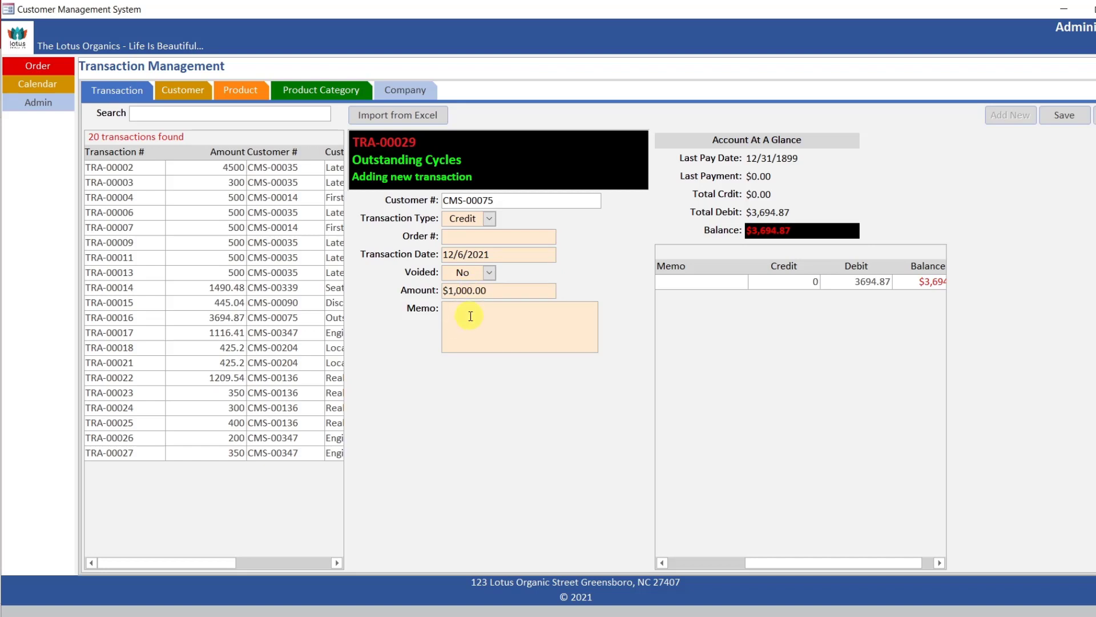
pyautogui.write('payment')
pyautogui.click(1065, 115)
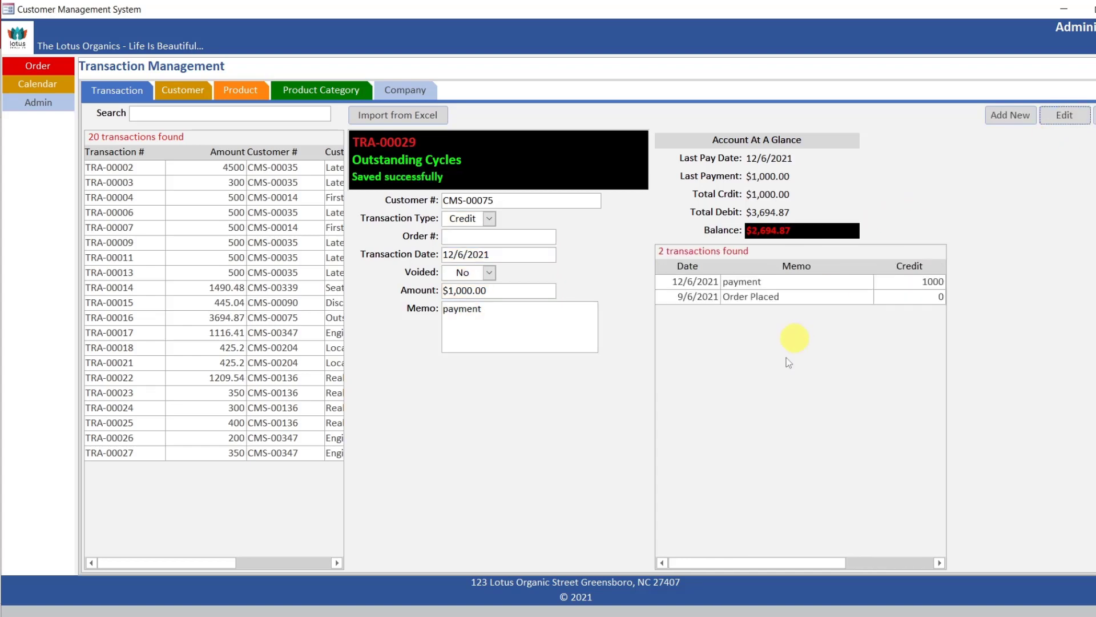
pyautogui.moveTo(811, 562); pyautogui.dragTo(730, 534)
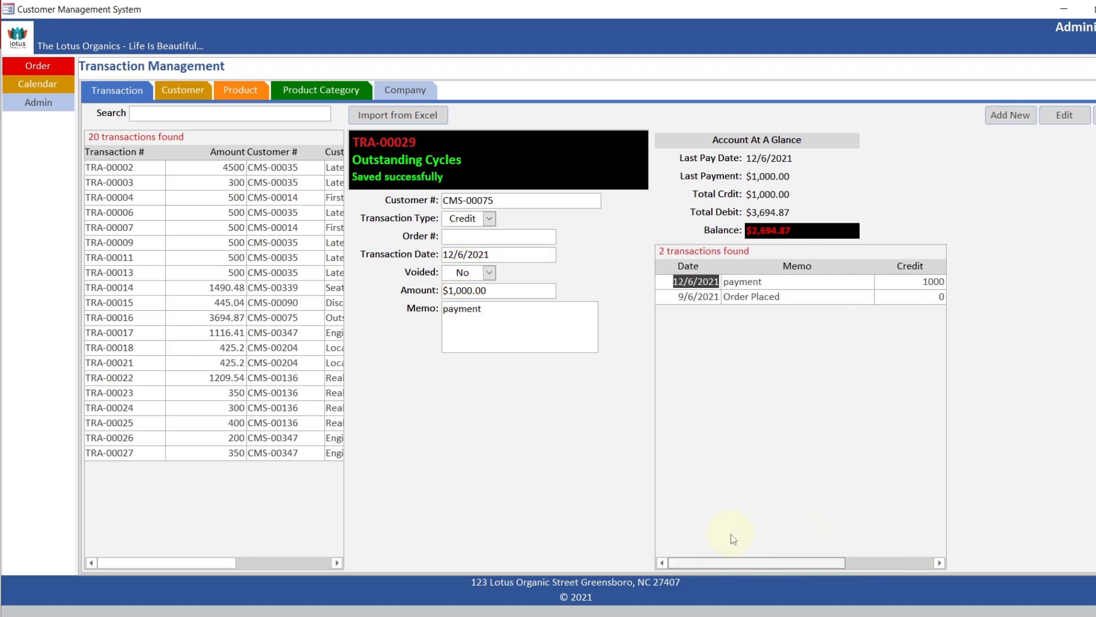
# - Start another new transaction for Outstanding Cycles, searching by customer for "outstanding" and selecting the company
pyautogui.click(1012, 116)
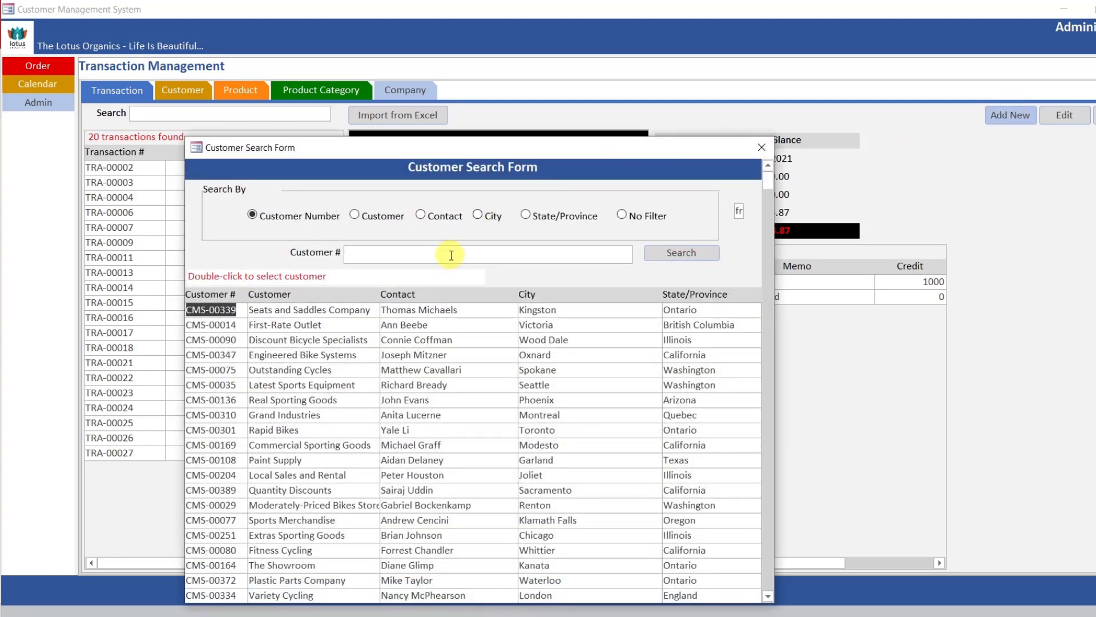
pyautogui.click(355, 214)
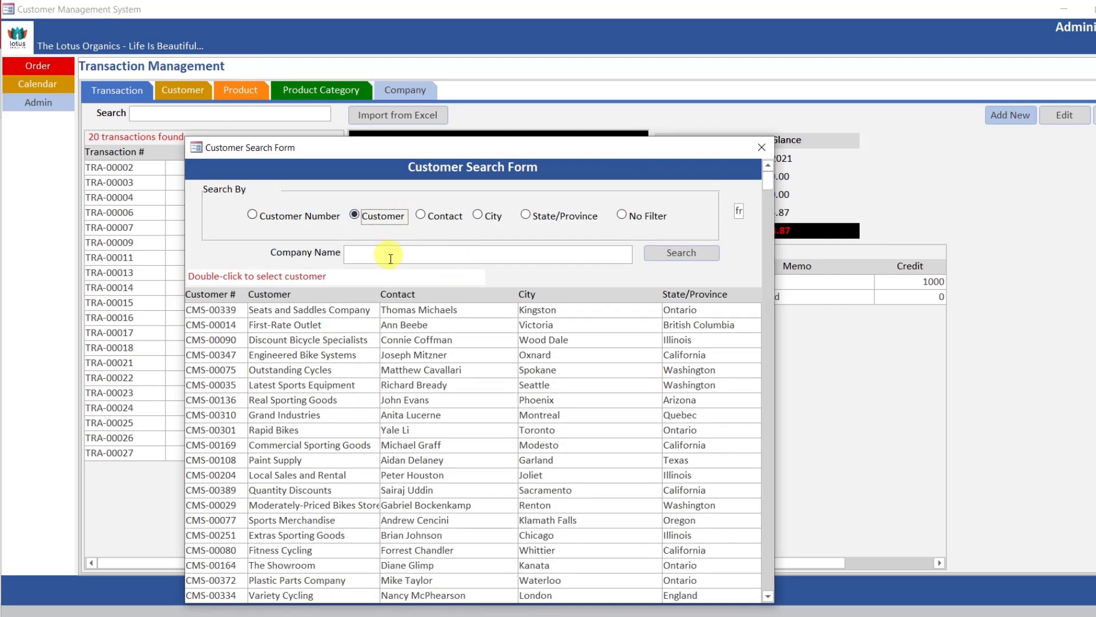
pyautogui.write('outstanding')
pyautogui.click(682, 254)
pyautogui.doubleClick(483, 311)
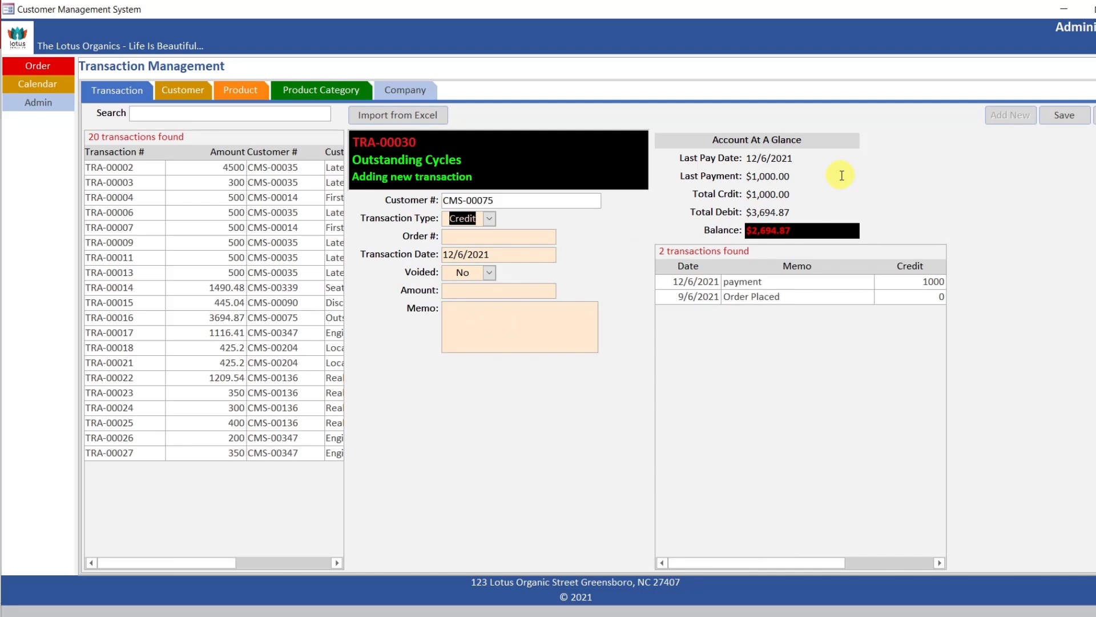
pyautogui.press('Tab')
pyautogui.press('Tab')
pyautogui.press('Tab')
# - Restore the Customer Management System form to its smaller size, open the Transaction table and move the form clear of the records
pyautogui.click(1089, 10)
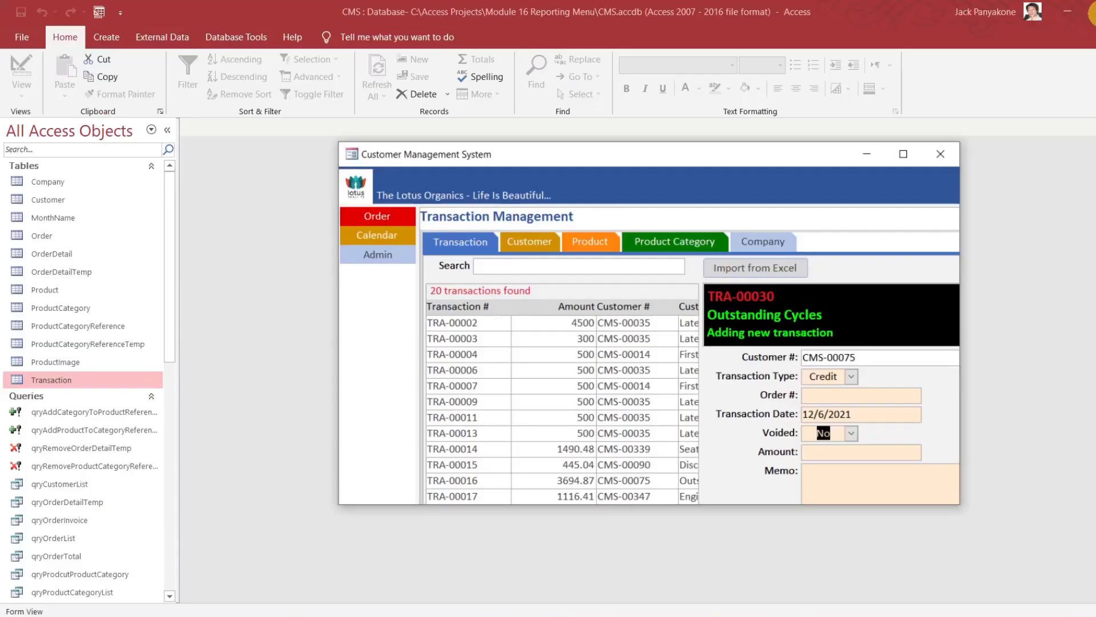
pyautogui.click(172, 297)
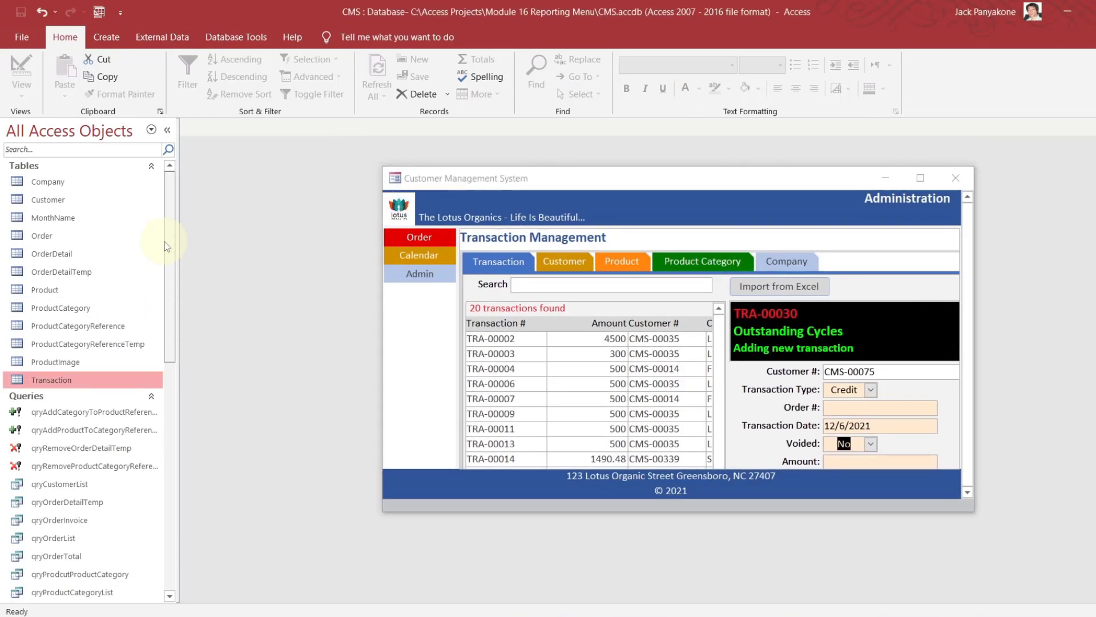
pyautogui.doubleClick(65, 376)
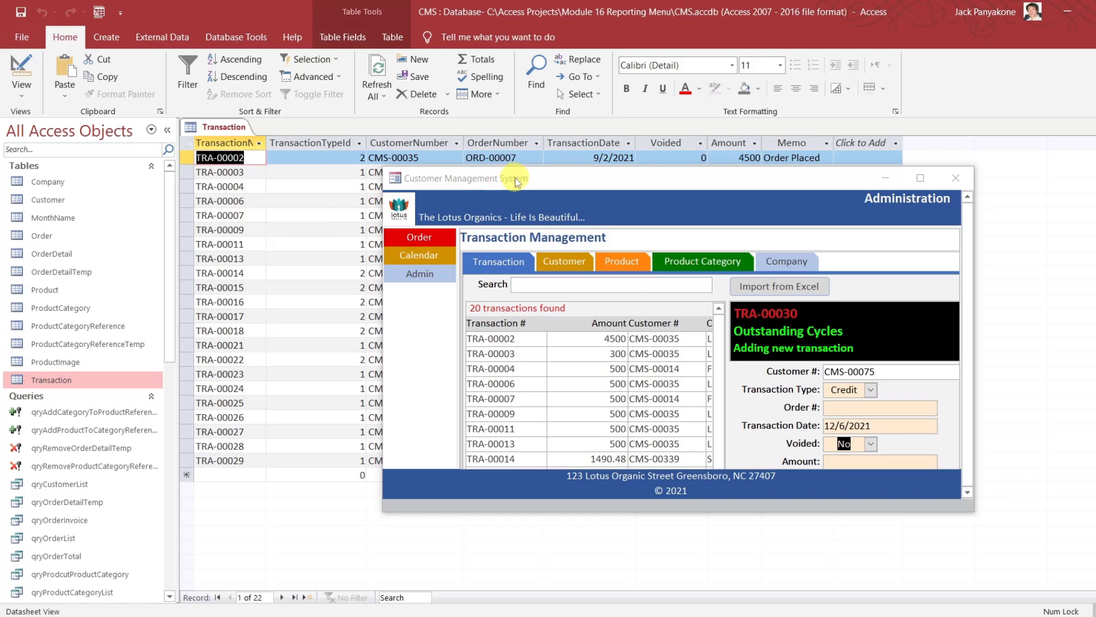
pyautogui.moveTo(515, 177); pyautogui.dragTo(473, 501)
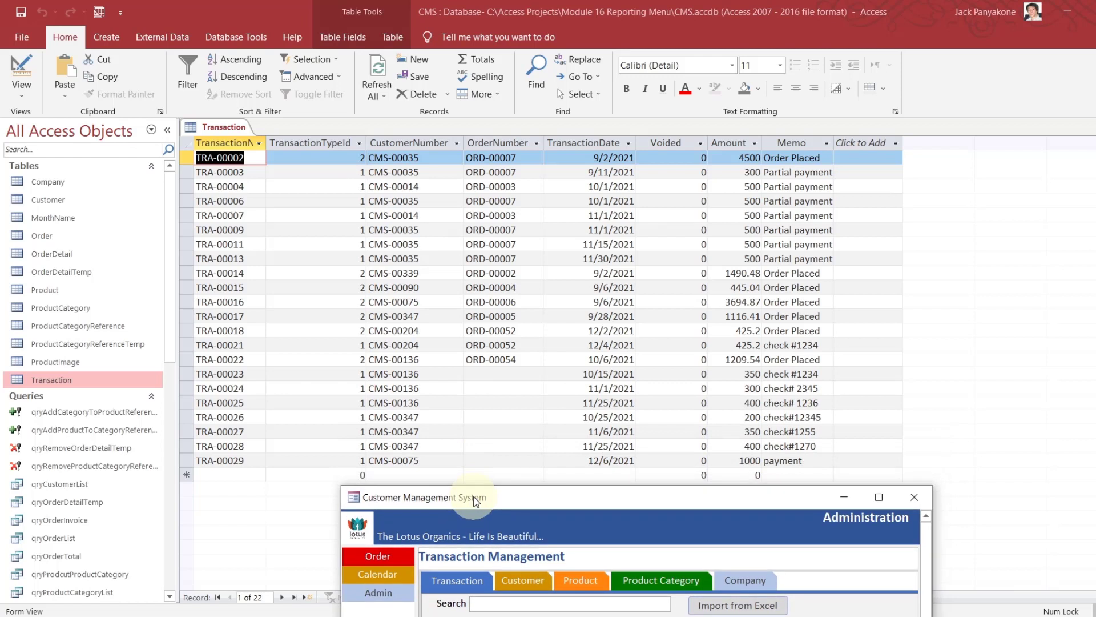
# - Change the transaction date of the 1000 Outstanding Cycles payment to 10/6/2021 and close the Transaction table
pyautogui.click(595, 460)
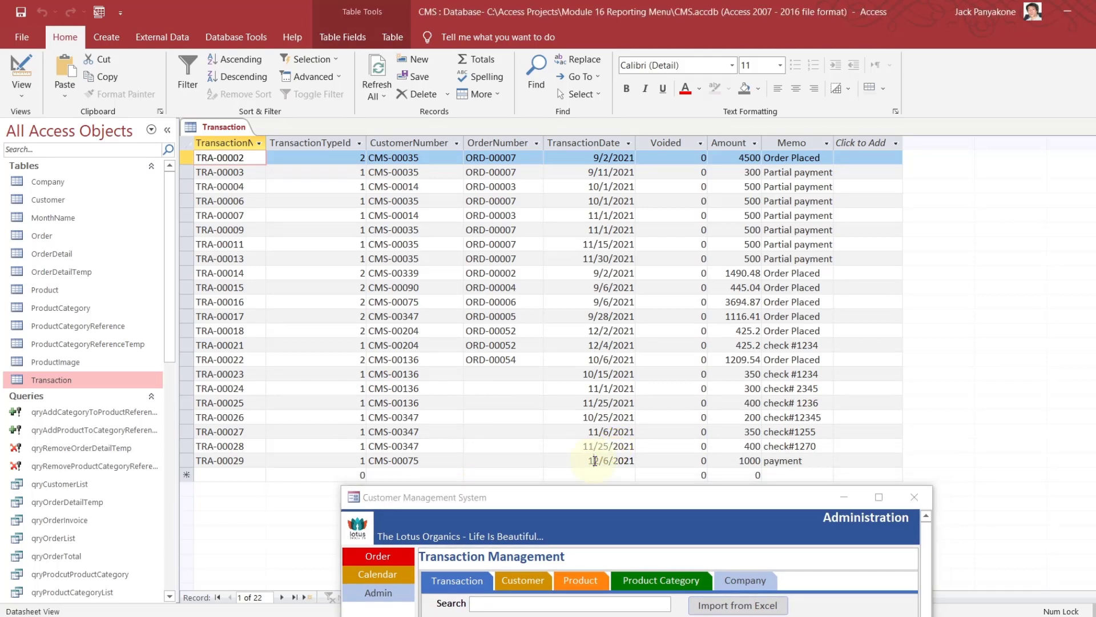
pyautogui.click(594, 460)
pyautogui.press('BackSpace')
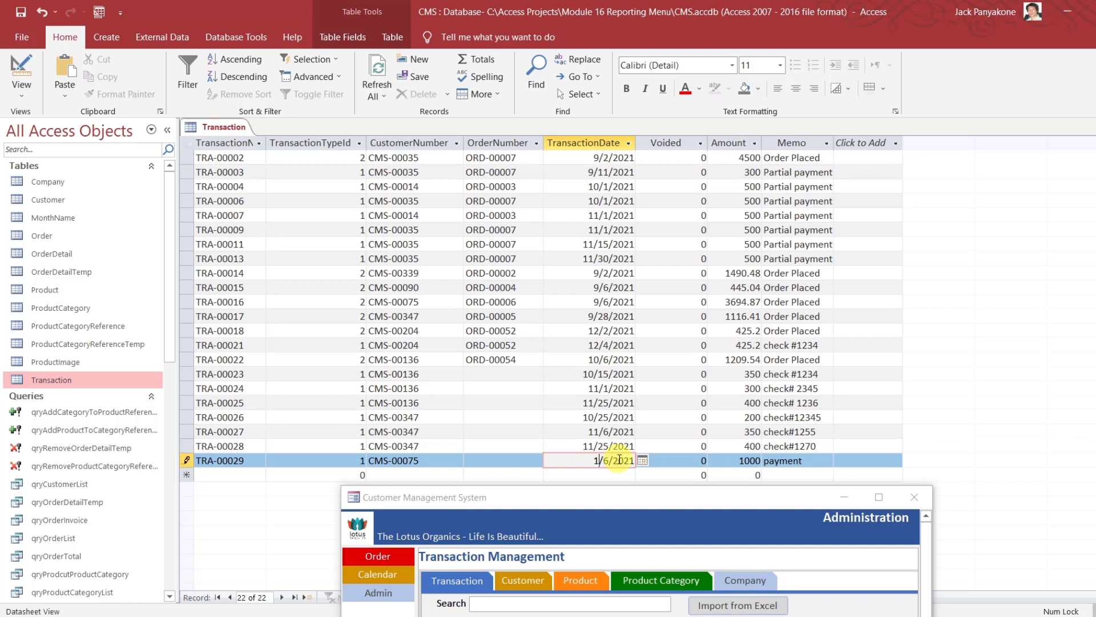
pyautogui.write('0')
pyautogui.press('Up')
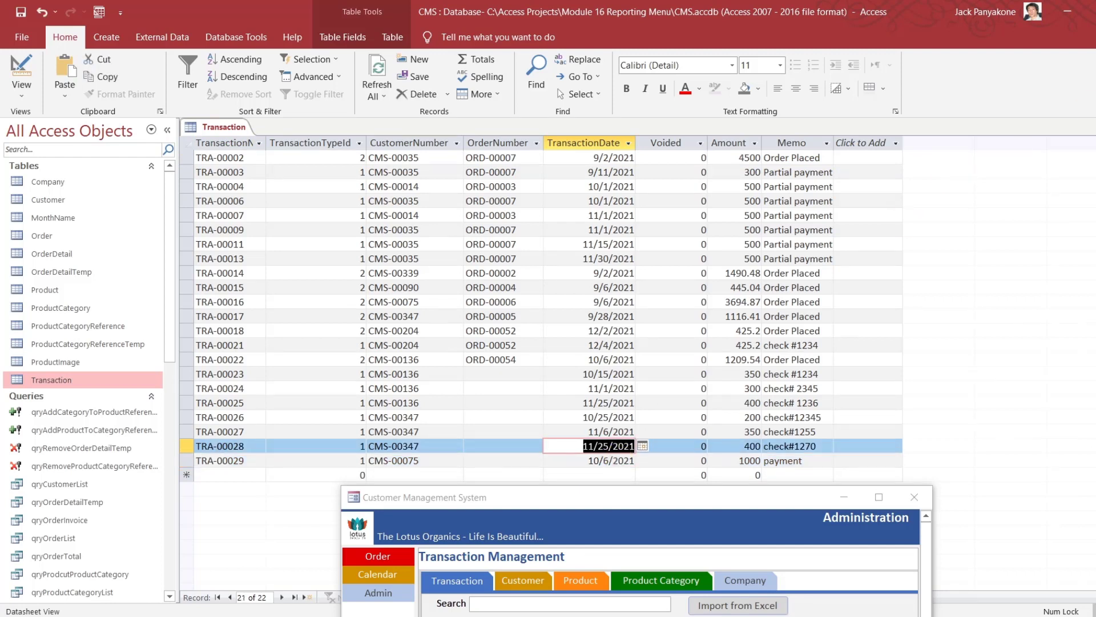
pyautogui.click(1091, 126)
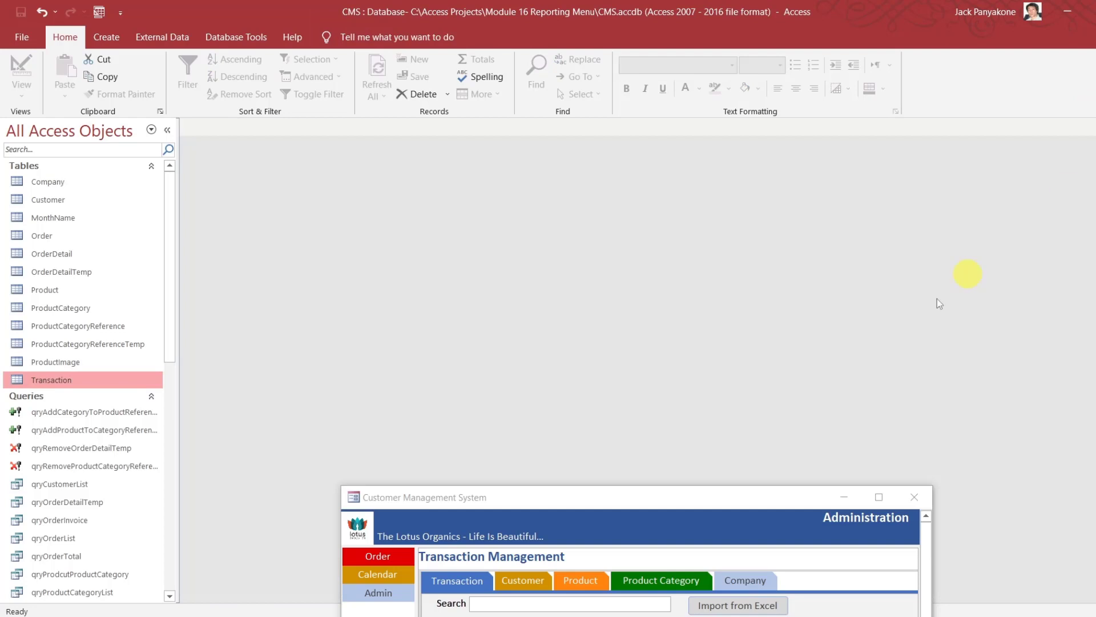
# - Maximize the Customer Management System form and set the new Outstanding Cycles transaction's date to 11/15/2021
pyautogui.click(880, 499)
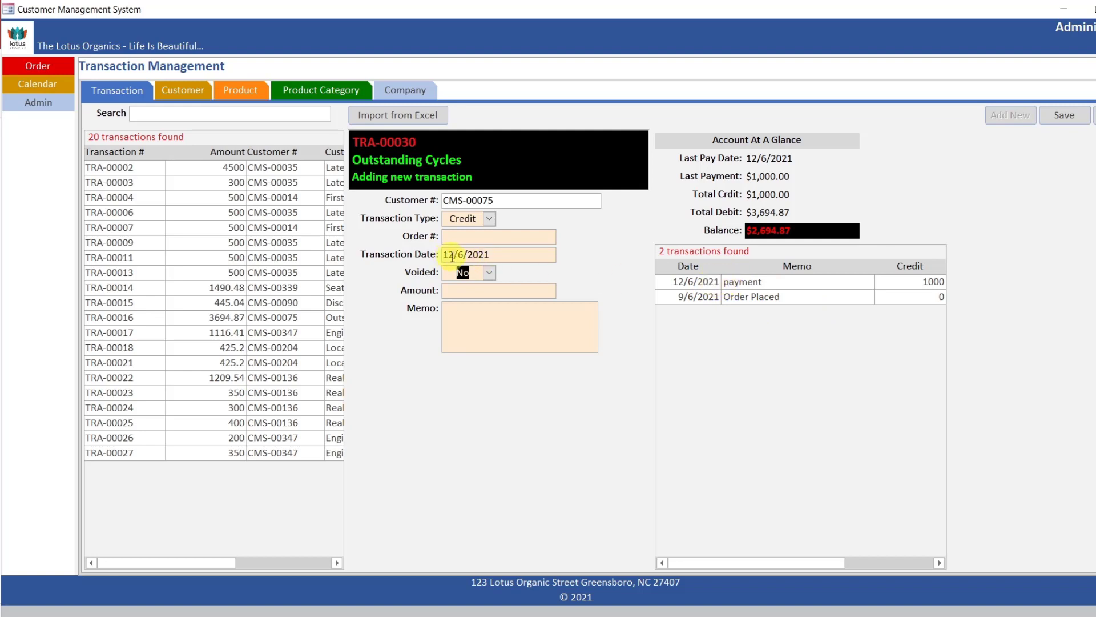
pyautogui.click(453, 256)
pyautogui.press('Delete')
pyautogui.write('1')
pyautogui.doubleClick(461, 255)
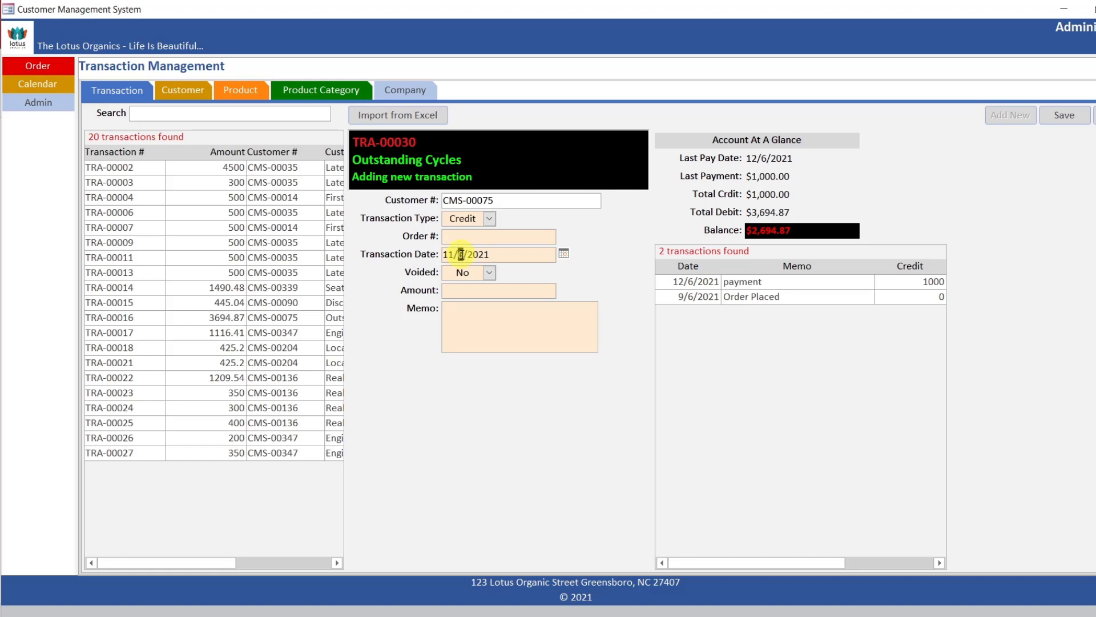
pyautogui.write('15')
# - Set the new transaction's amount to $1,500.00 and its memo to "payment", and save it
pyautogui.click(470, 291)
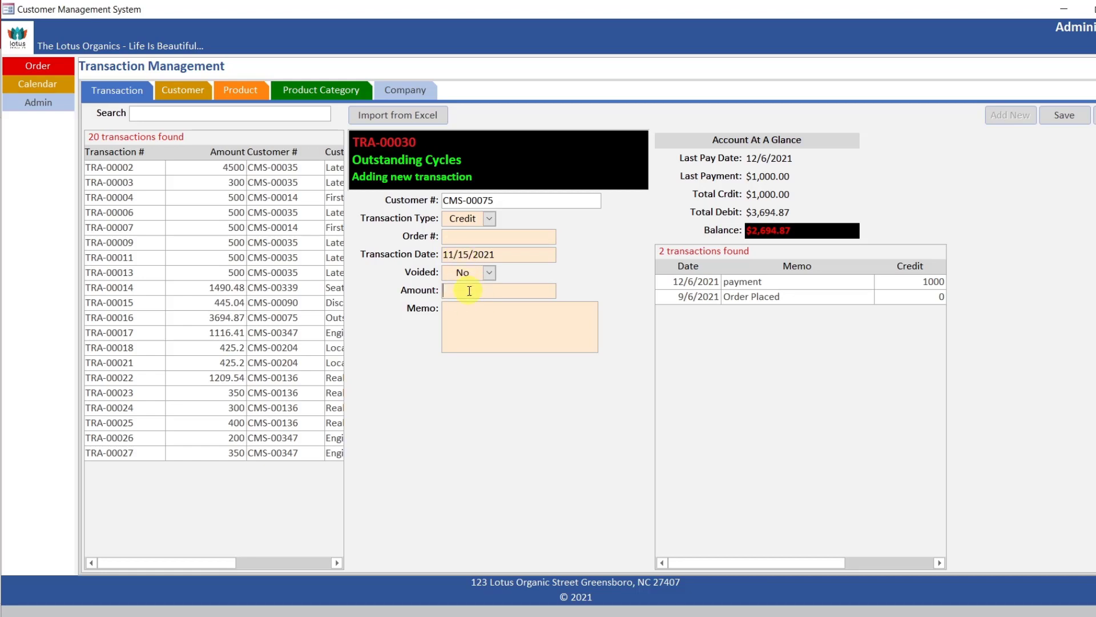
pyautogui.write('1500')
pyautogui.click(472, 308)
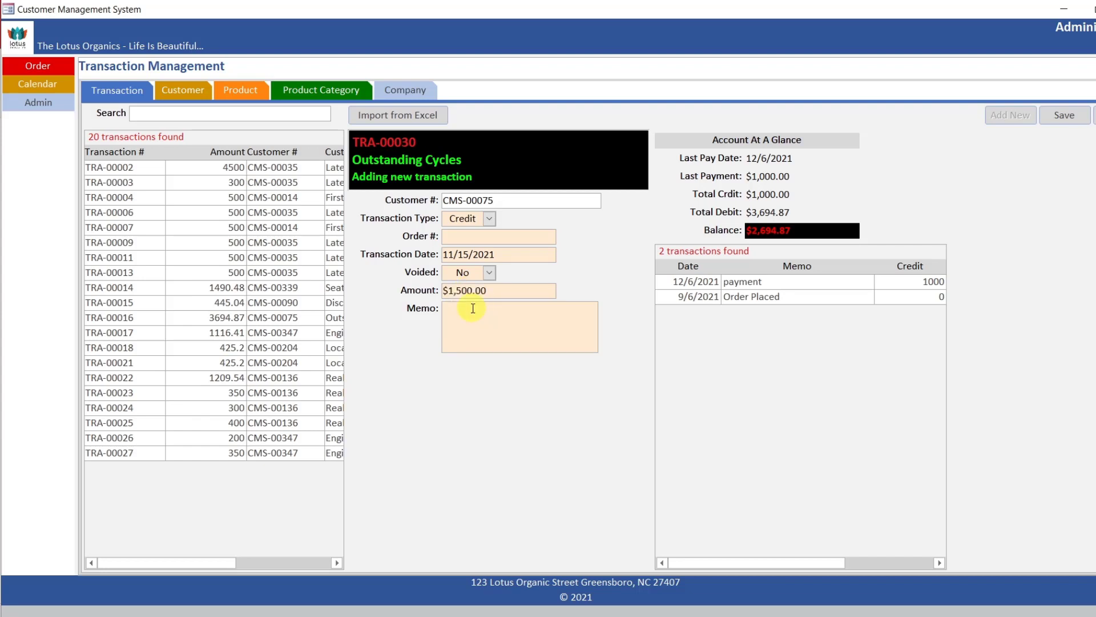
pyautogui.write('payment')
pyautogui.click(1065, 115)
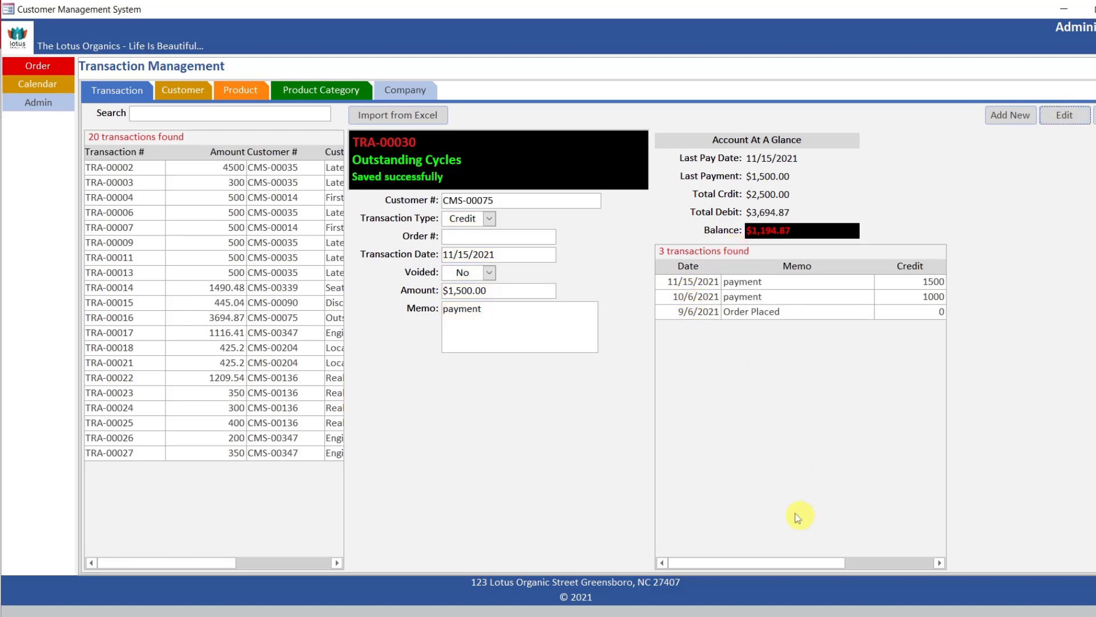
# - Examine the credit, debit and running balance columns of the Outstanding Cycles account history
pyautogui.click(755, 556)
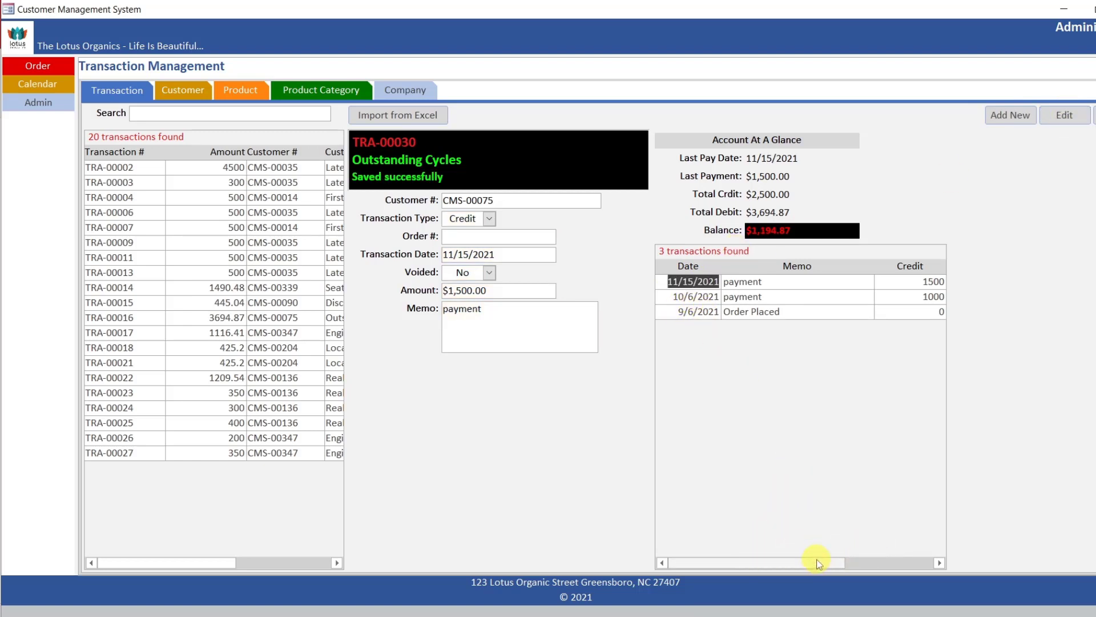
pyautogui.moveTo(822, 560); pyautogui.dragTo(930, 557)
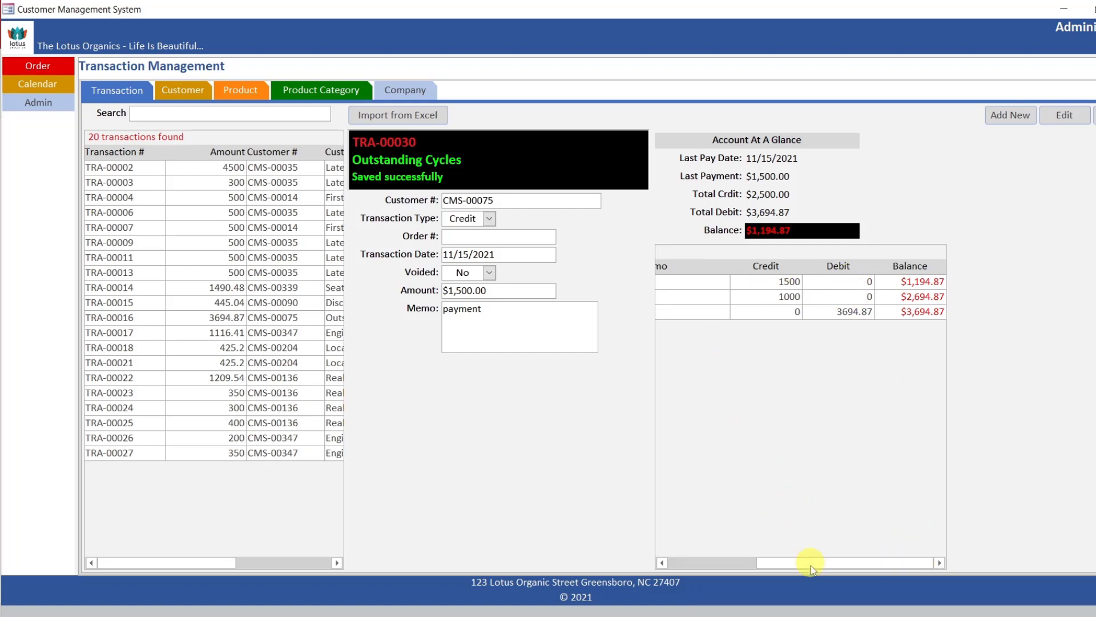
pyautogui.moveTo(810, 559); pyautogui.dragTo(853, 548)
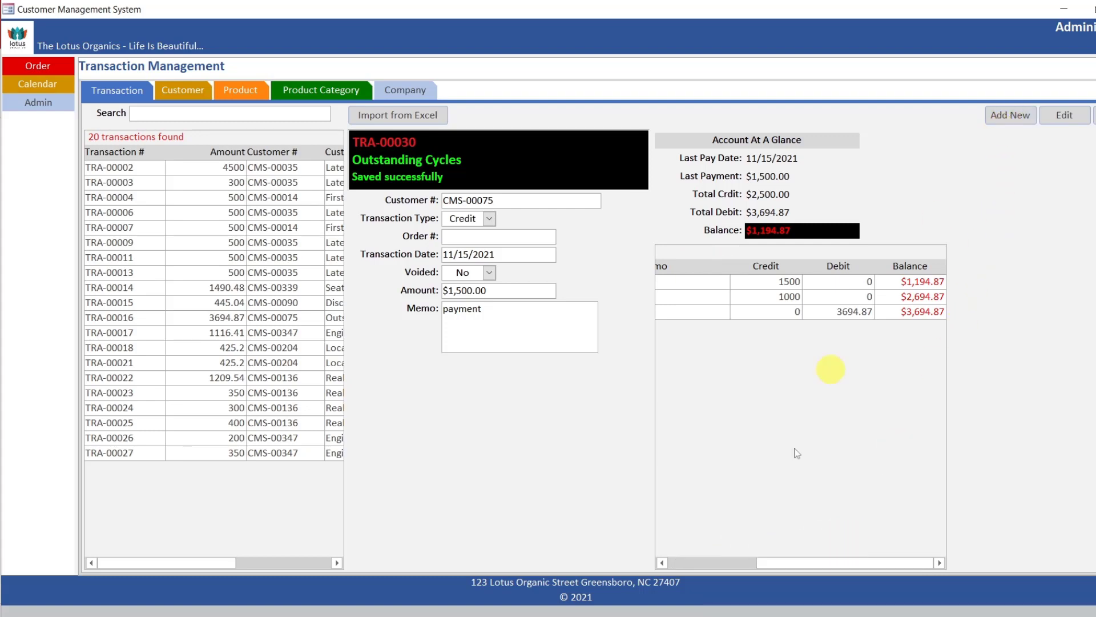
pyautogui.moveTo(779, 563); pyautogui.dragTo(677, 562)
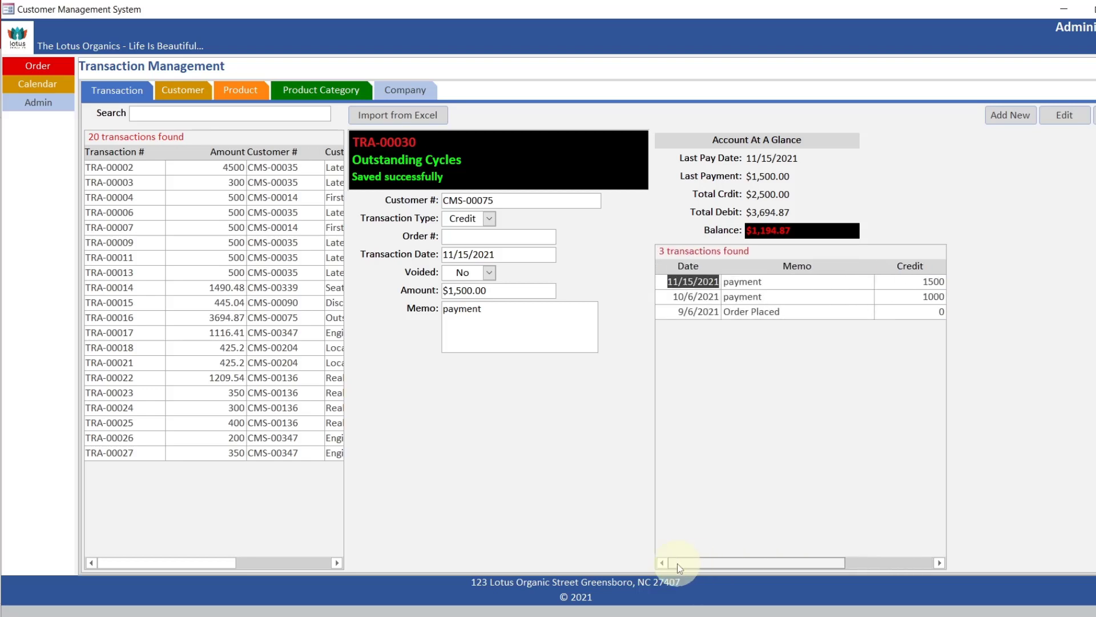
# - Start a new transaction for Outstanding Cycles, finding the customer by the company name "outstanding"
pyautogui.click(1009, 116)
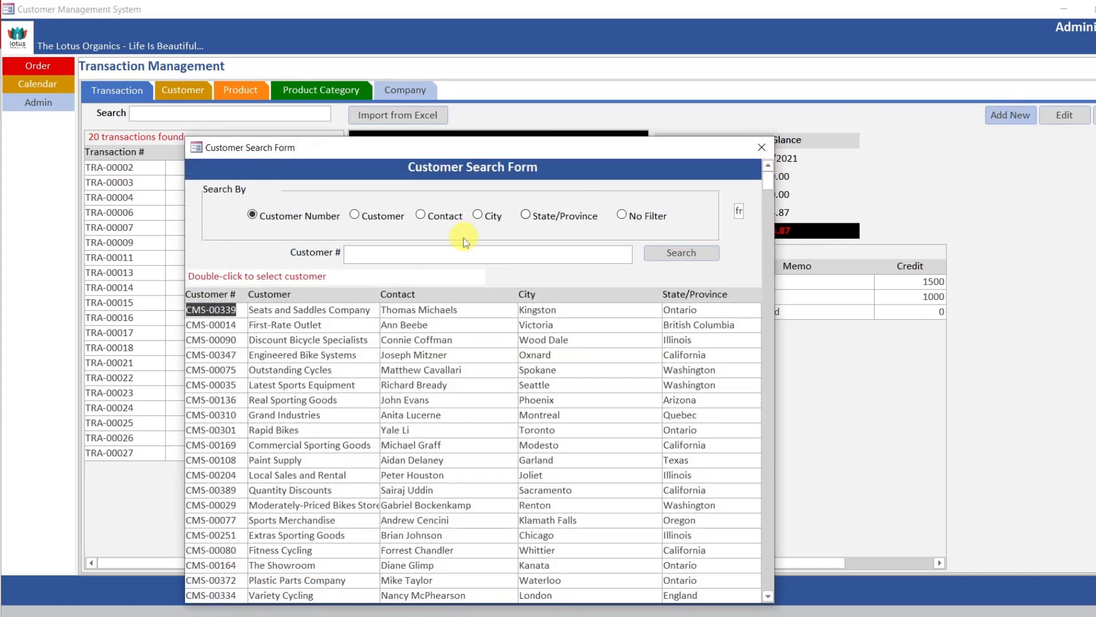
pyautogui.click(383, 215)
pyautogui.write('out')
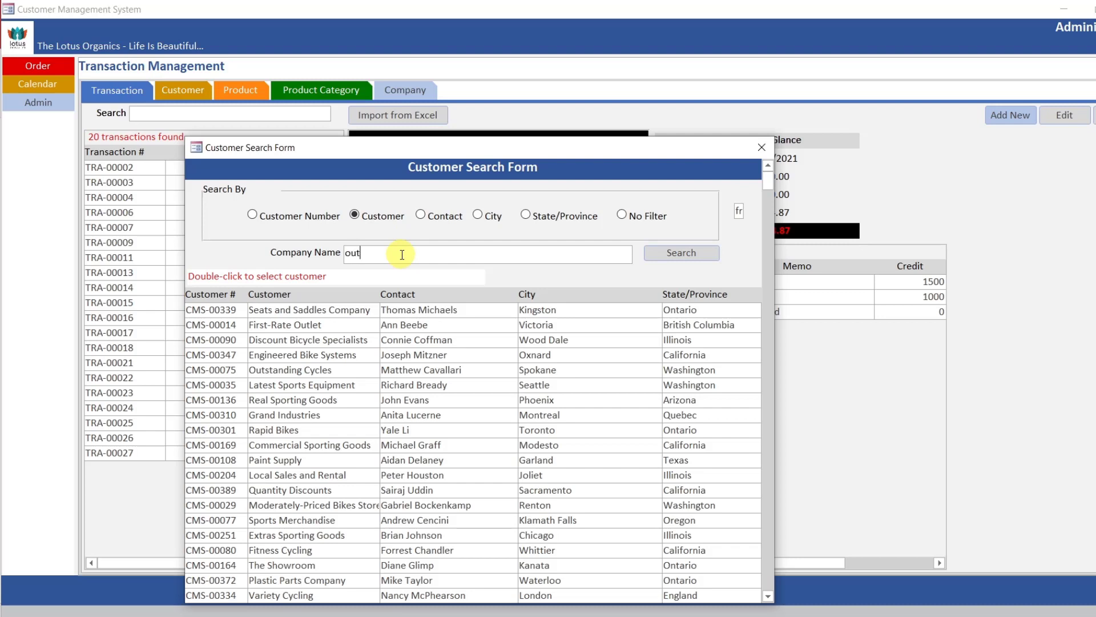
pyautogui.write('standing')
pyautogui.click(676, 254)
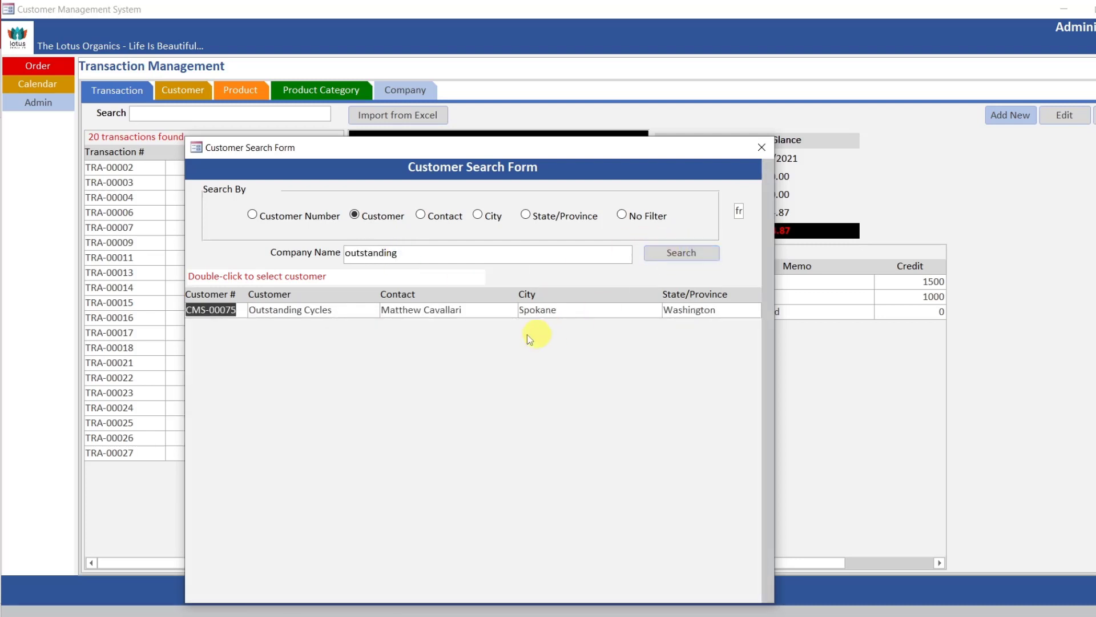
pyautogui.doubleClick(508, 310)
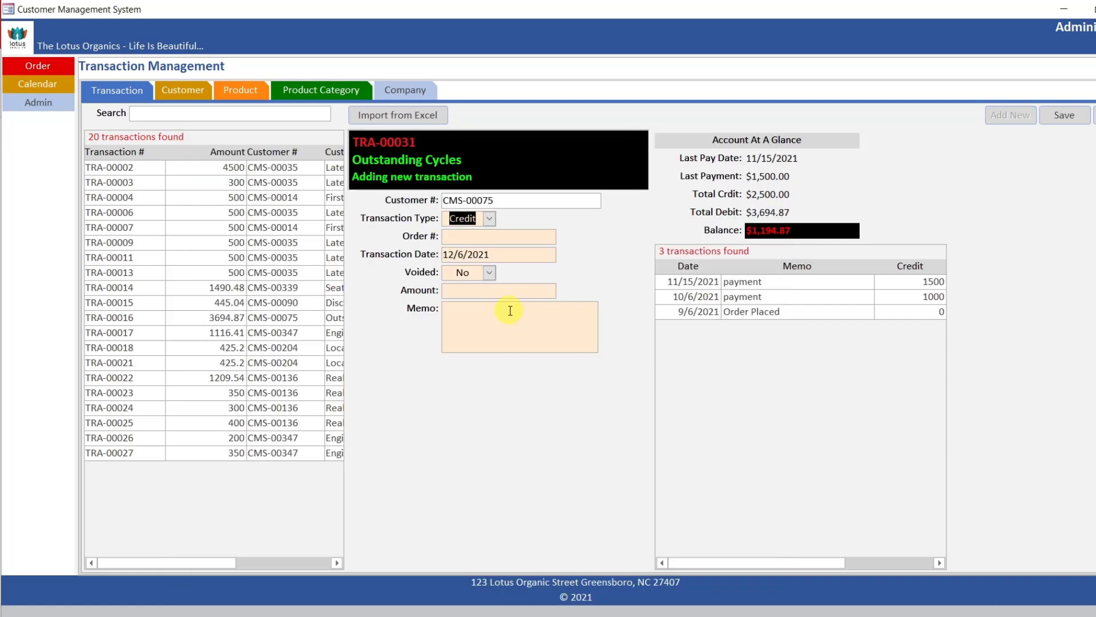
# - Set the new Outstanding Cycles credit's amount to $1,194.87
pyautogui.press('Tab')
pyautogui.press('Tab')
pyautogui.press('Tab')
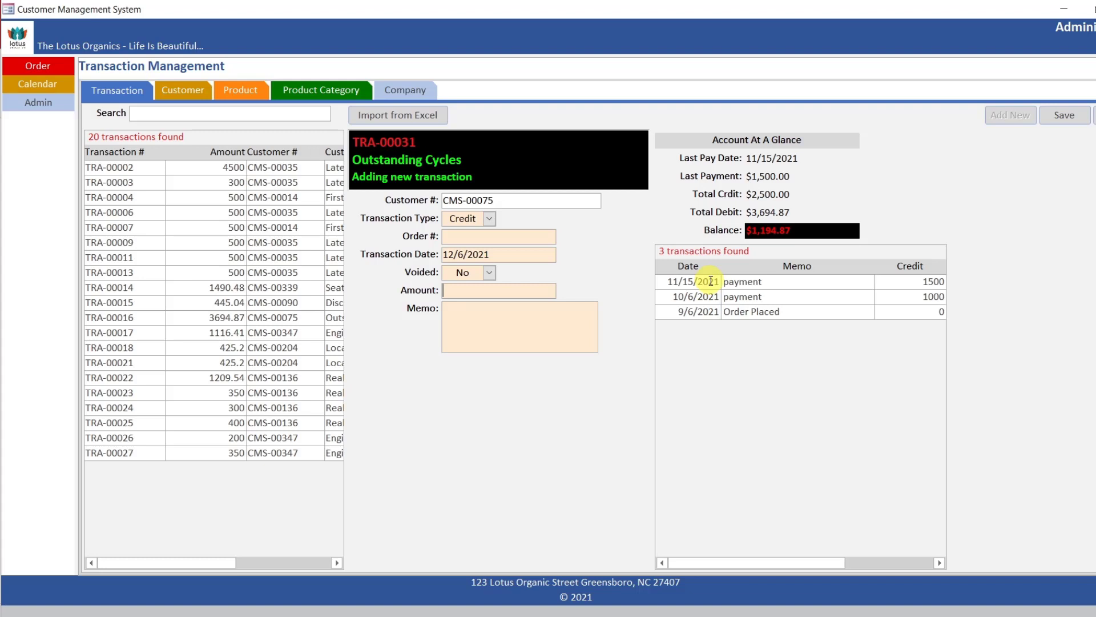
pyautogui.write('111')
pyautogui.press('BackSpace')
pyautogui.write('94.84')
pyautogui.press('BackSpace')
pyautogui.write('7')
# - Enter "payment" as the new transaction's memo and save the transaction
pyautogui.click(569, 314)
pyautogui.write('pay')
pyautogui.press('BackSpace')
pyautogui.write('yment')
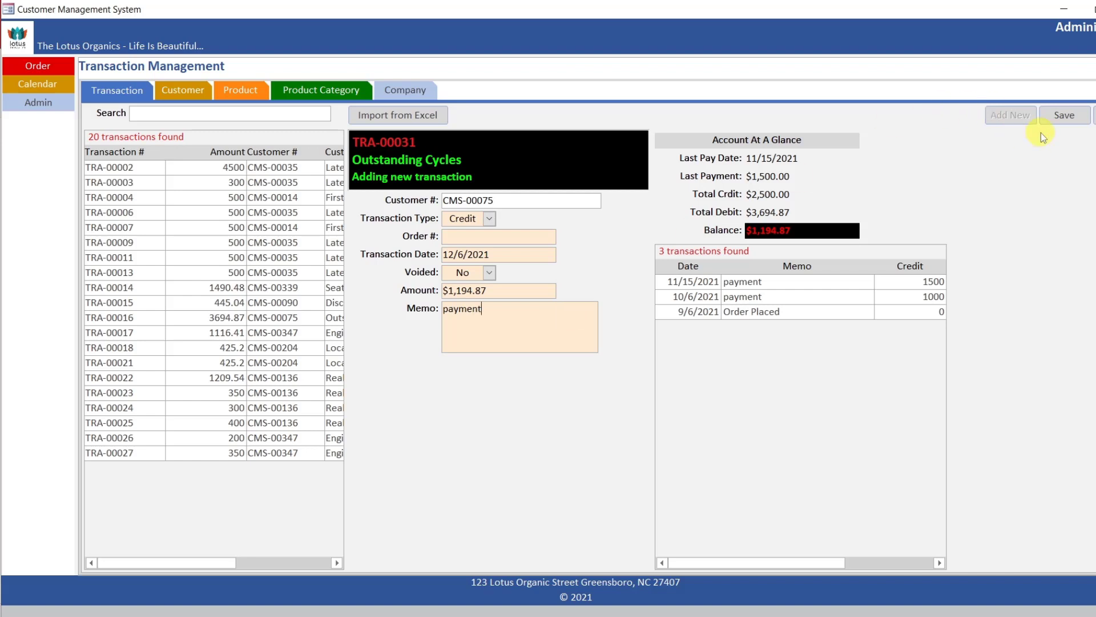
pyautogui.click(1068, 119)
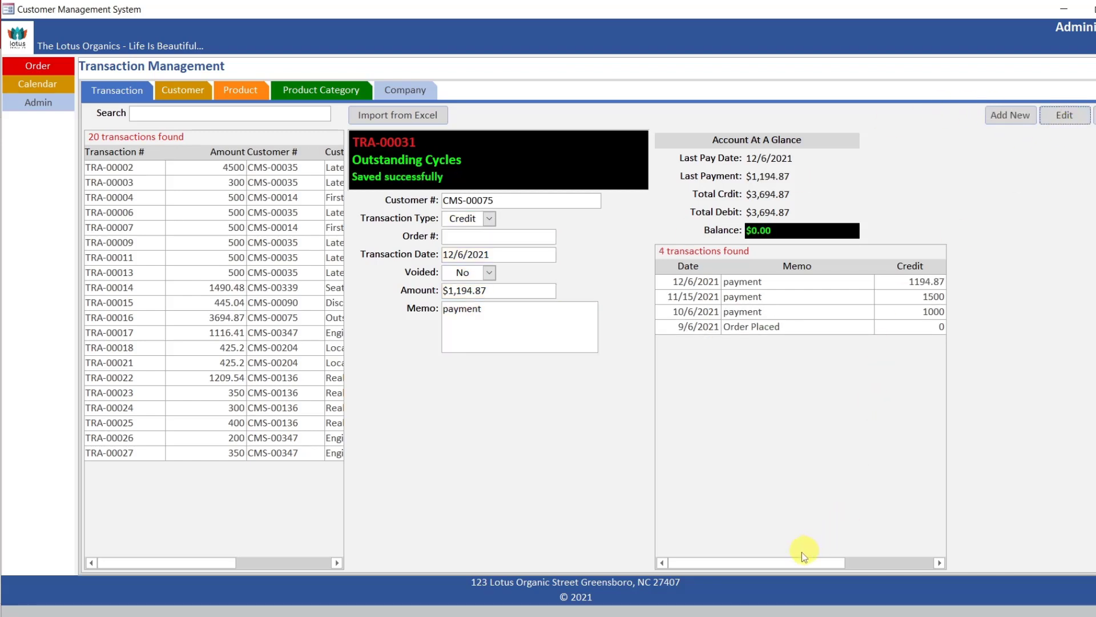
# - Examine the running balance columns of the Outstanding Cycles and Engineered Bike Systems account histories
pyautogui.click(853, 562)
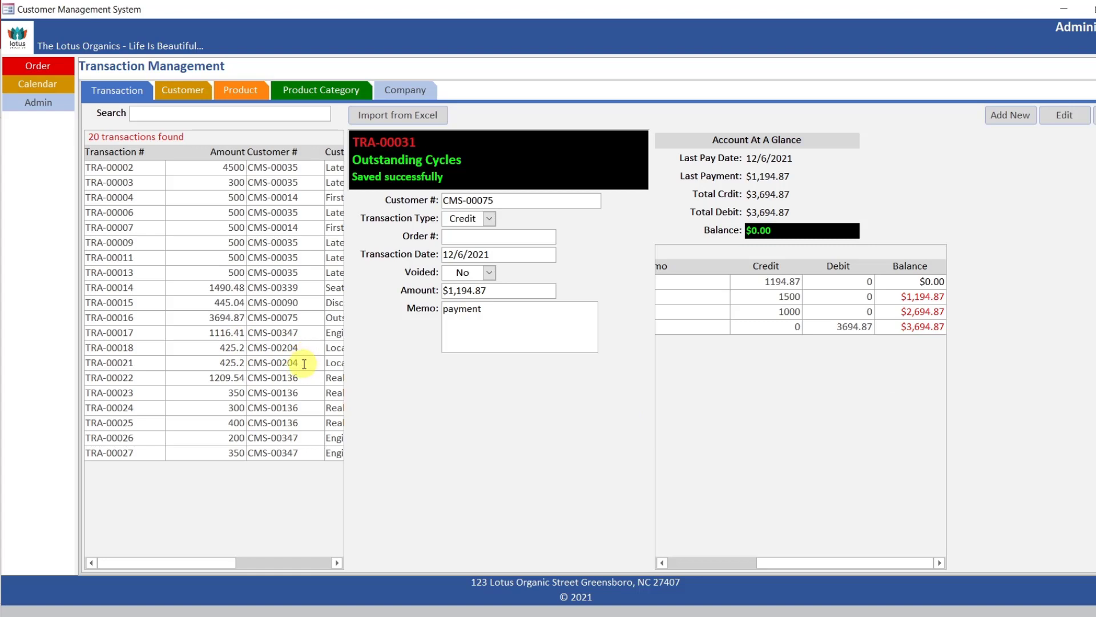
pyautogui.doubleClick(285, 332)
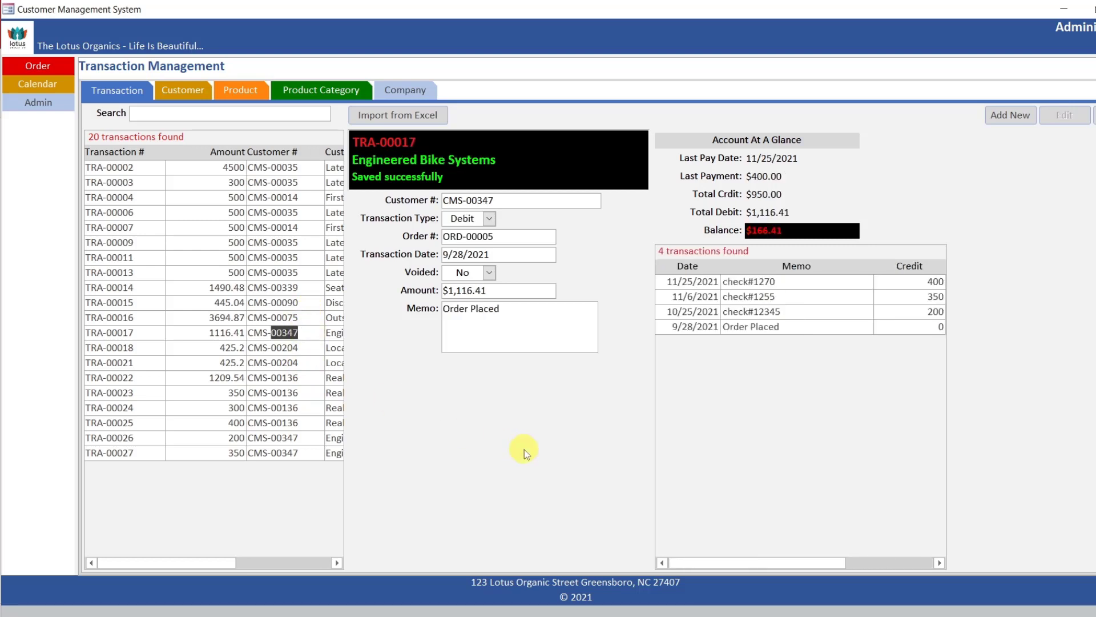
pyautogui.moveTo(734, 561); pyautogui.dragTo(862, 547)
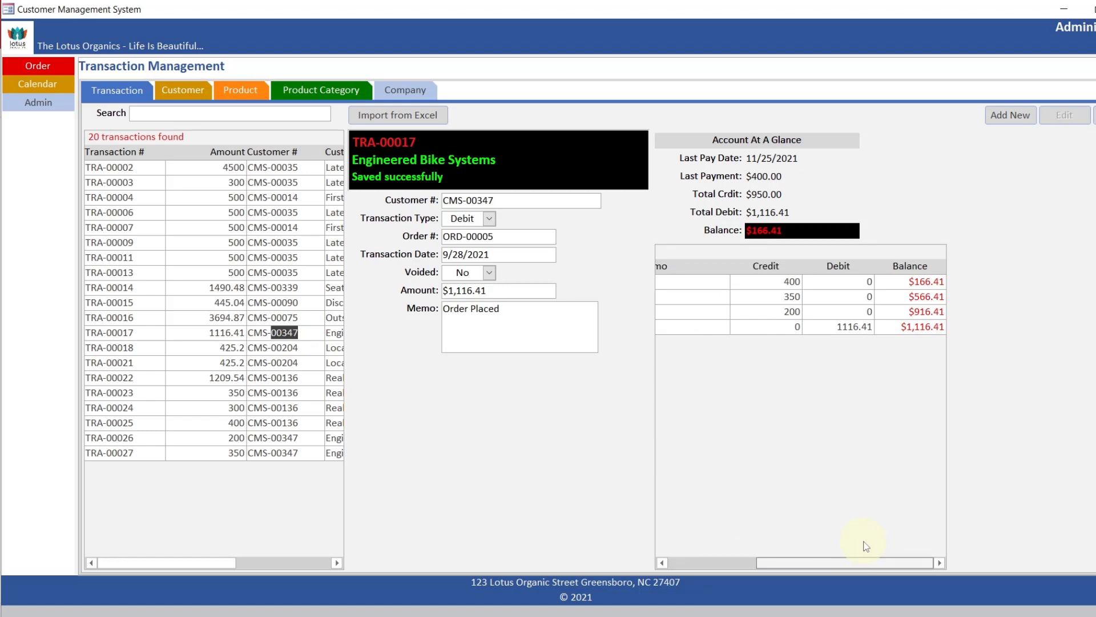
# - Open the Discount Bicycle Specialists and Seats and Saddles Company transactions and check their account histories
pyautogui.click(298, 303)
pyautogui.doubleClick(297, 303)
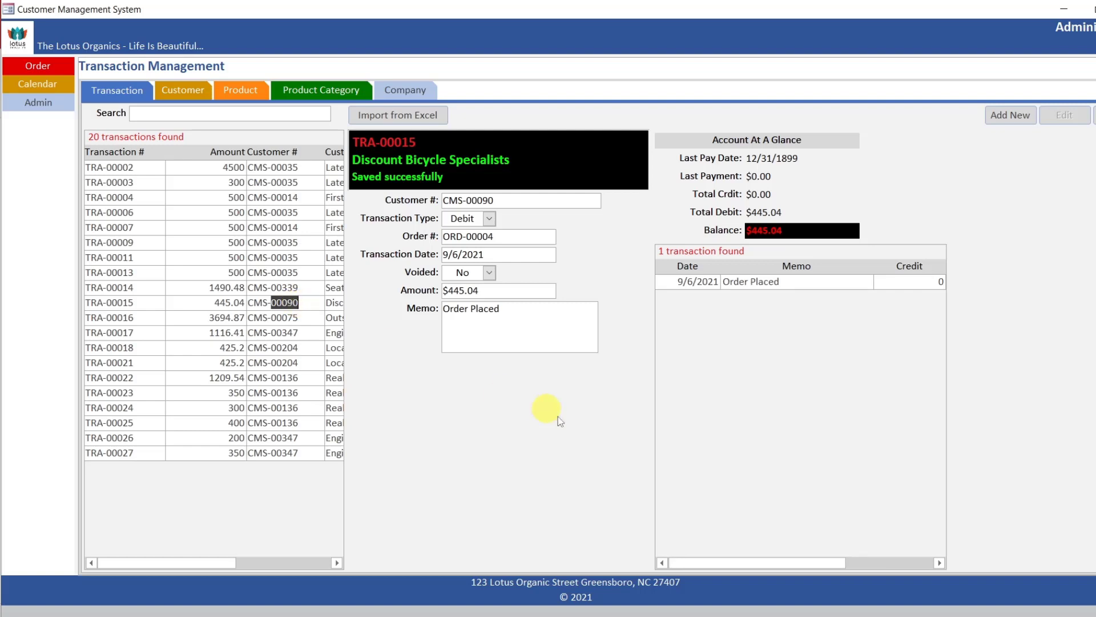
pyautogui.moveTo(731, 562)
pyautogui.mouseDown()
pyautogui.moveTo(853, 559)
pyautogui.moveTo(731, 557)
pyautogui.mouseUp()
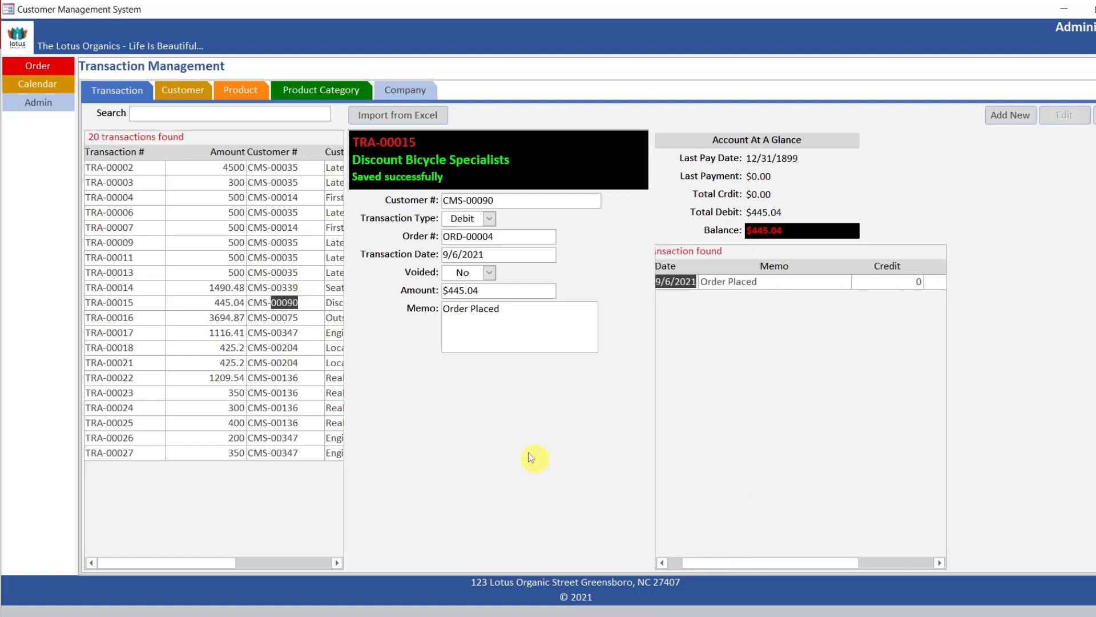
pyautogui.doubleClick(286, 287)
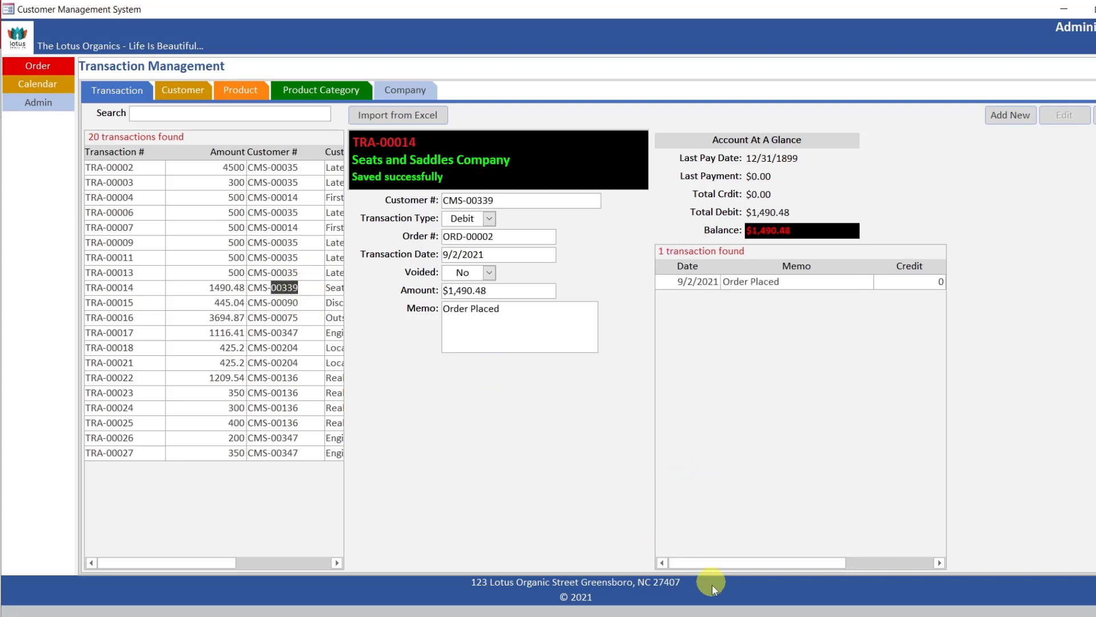
pyautogui.moveTo(708, 560)
pyautogui.mouseDown()
pyautogui.moveTo(843, 556)
pyautogui.moveTo(697, 554)
pyautogui.mouseUp()
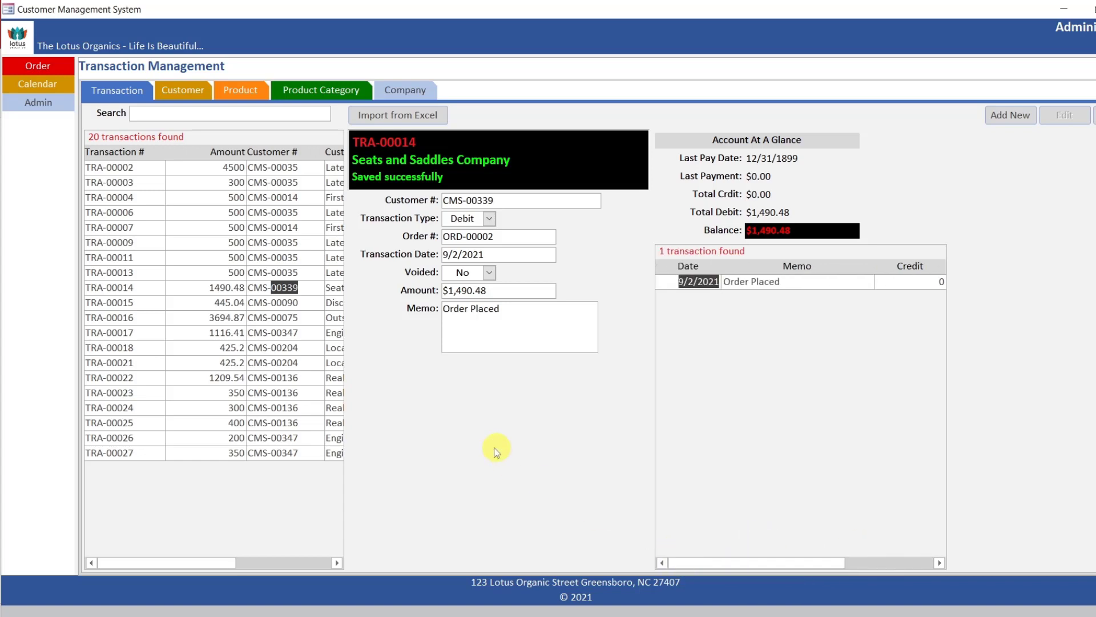
# - Open the last Latest Sports Equipment transaction and examine the credits, debits and running balances in its account history
pyautogui.doubleClick(300, 275)
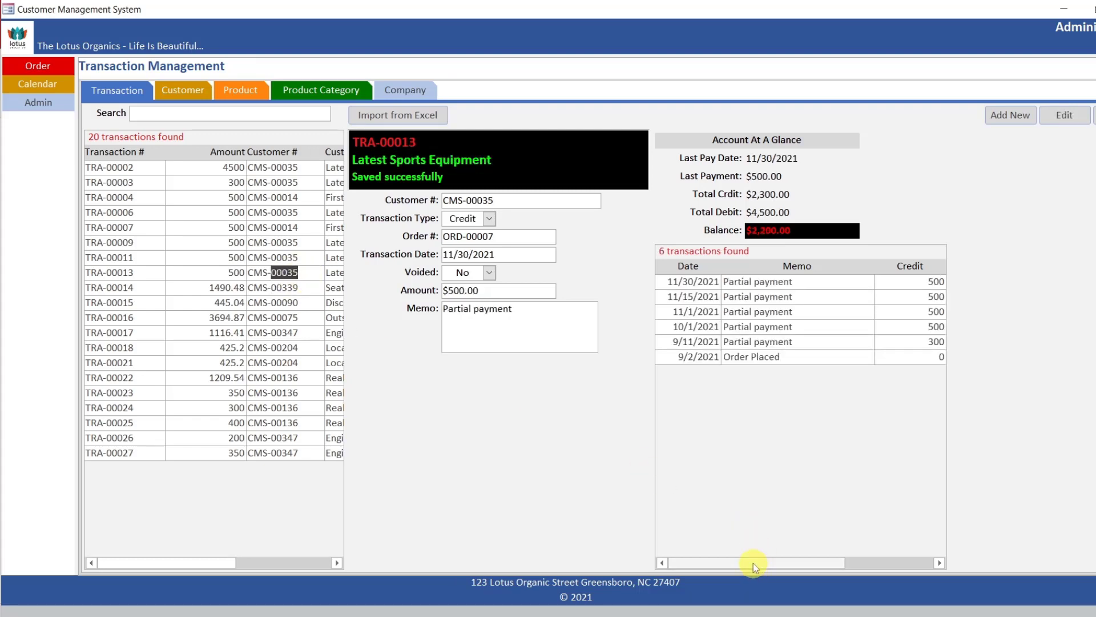
pyautogui.moveTo(753, 563); pyautogui.dragTo(849, 563)
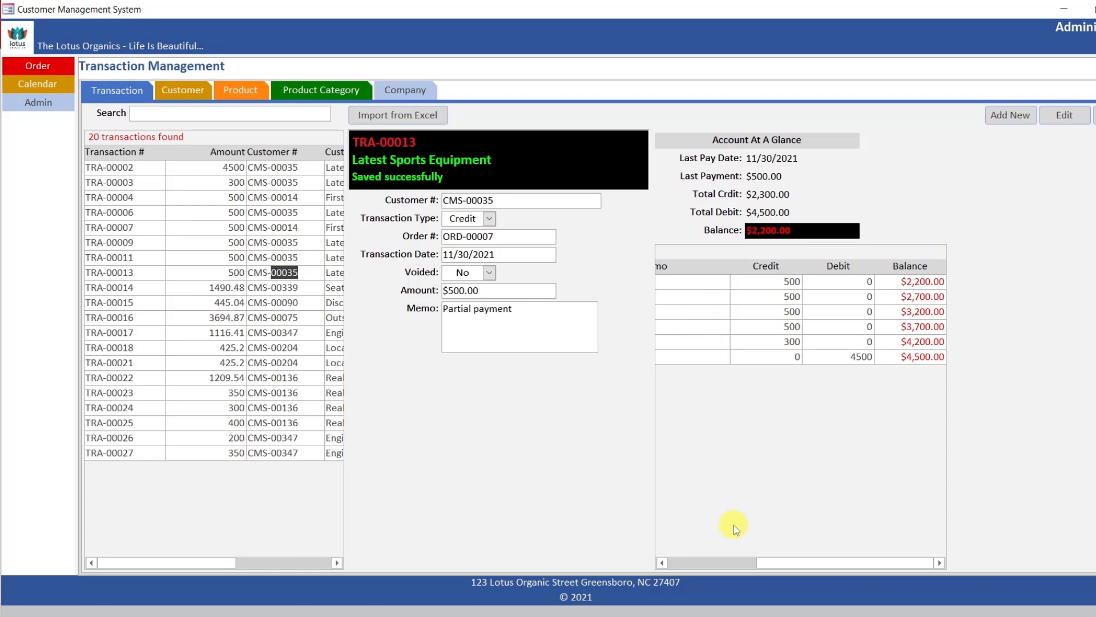
pyautogui.moveTo(766, 567); pyautogui.dragTo(656, 566)
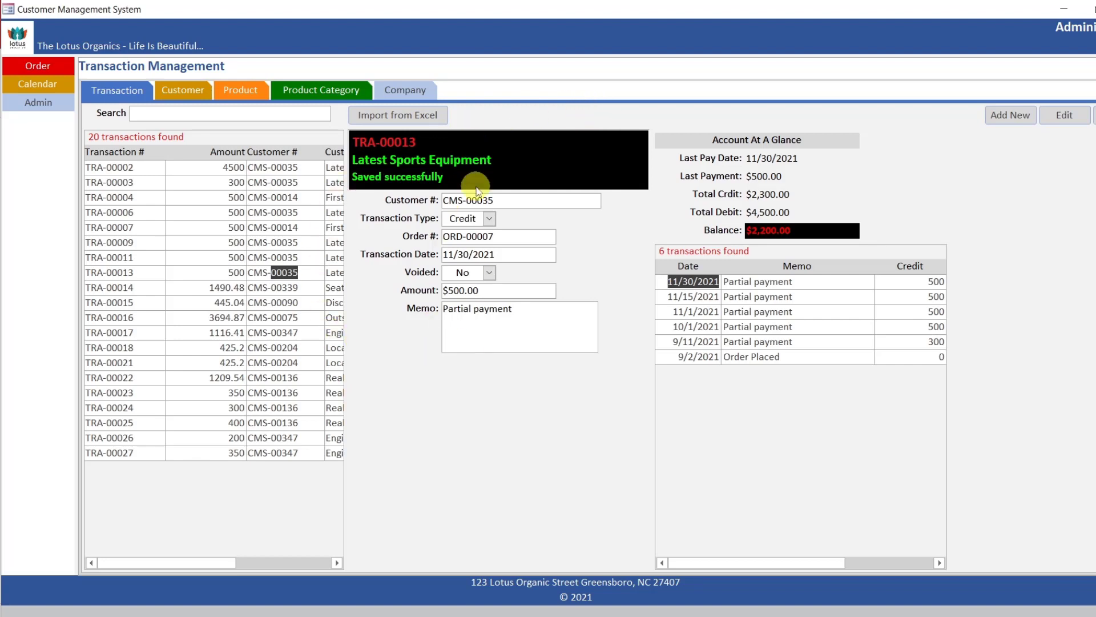
# - Review the running balances in the account histories of Engineered Bike Systems and Real Sporting Goods
pyautogui.click(302, 452)
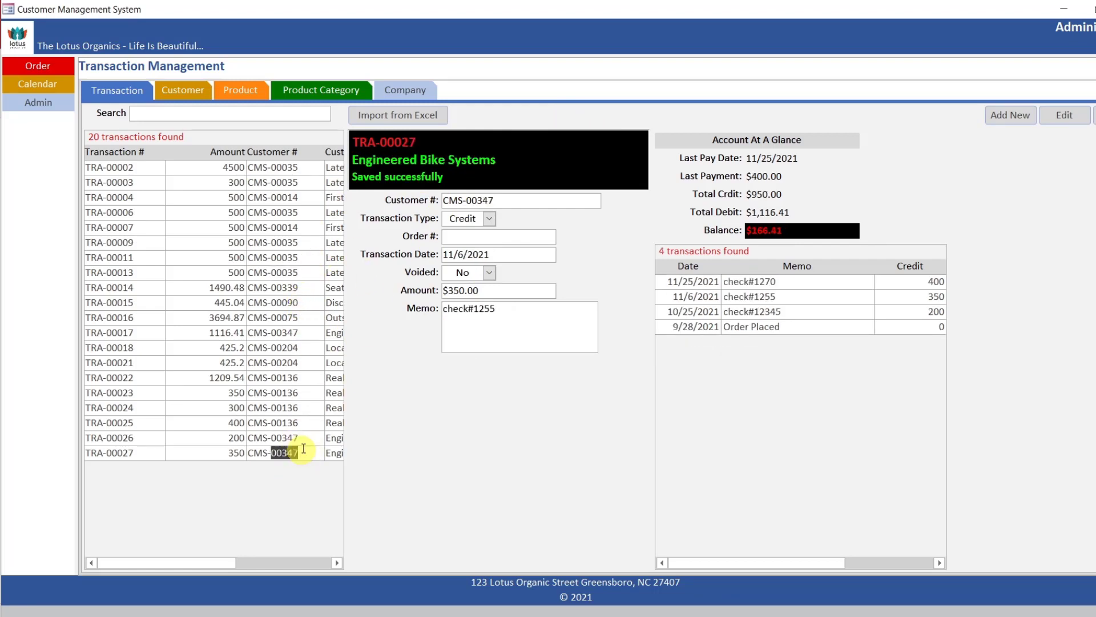
pyautogui.moveTo(720, 557); pyautogui.dragTo(845, 569)
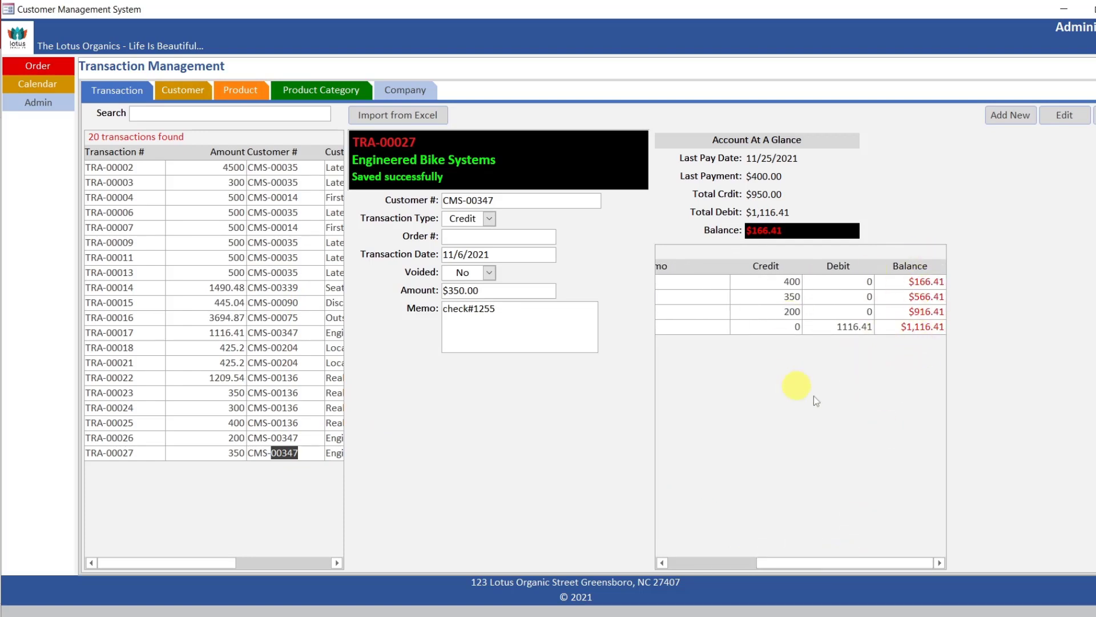
pyautogui.doubleClick(272, 438)
pyautogui.doubleClick(281, 423)
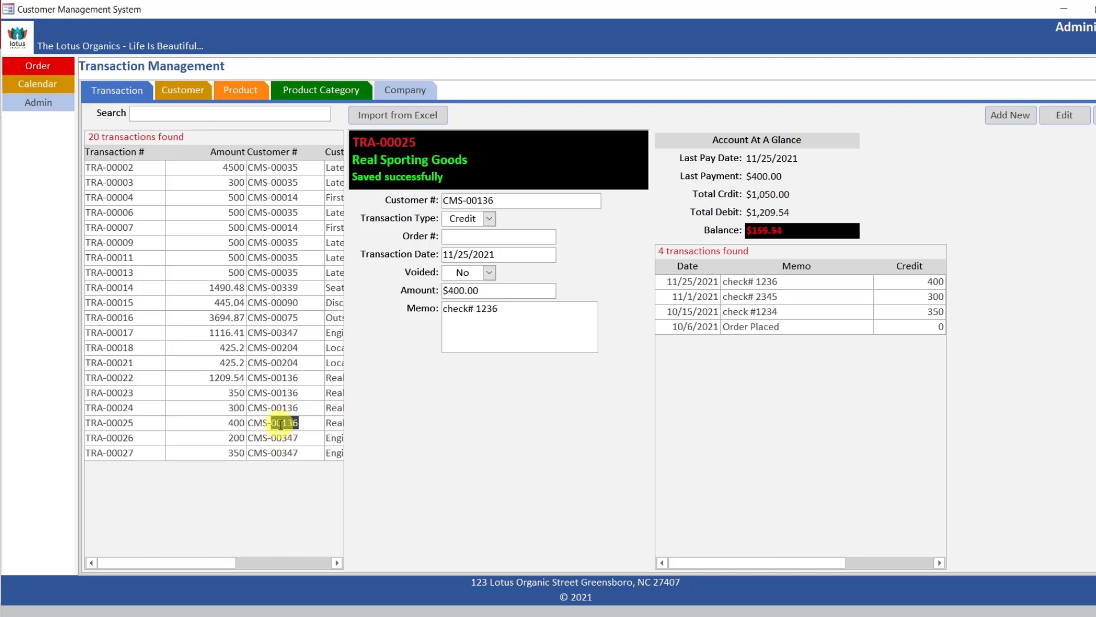
pyautogui.doubleClick(313, 408)
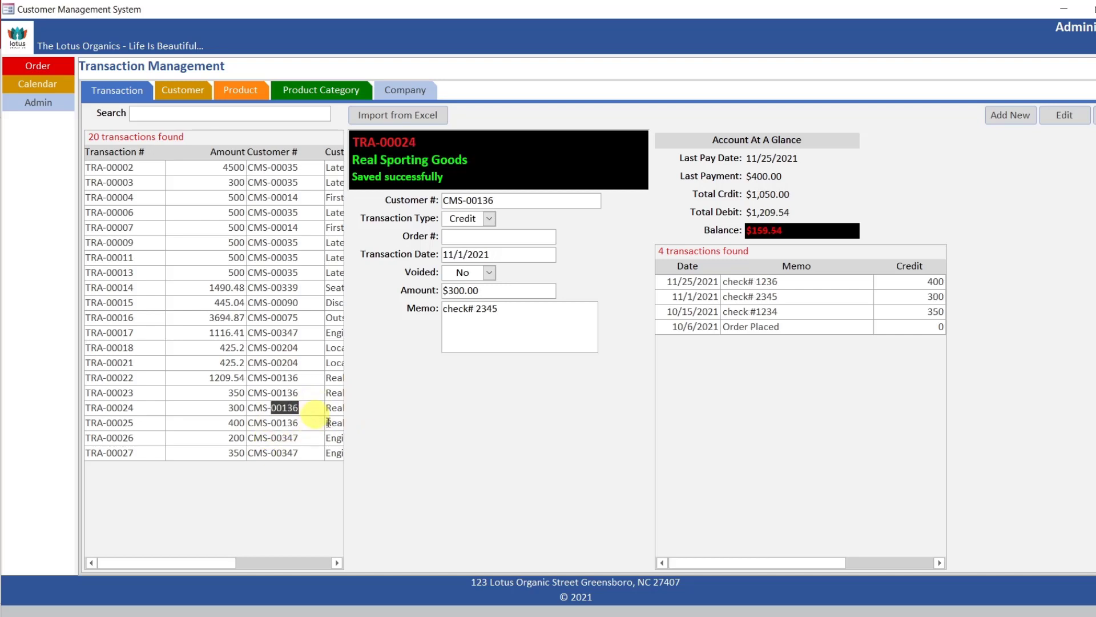
pyautogui.moveTo(703, 564); pyautogui.dragTo(826, 564)
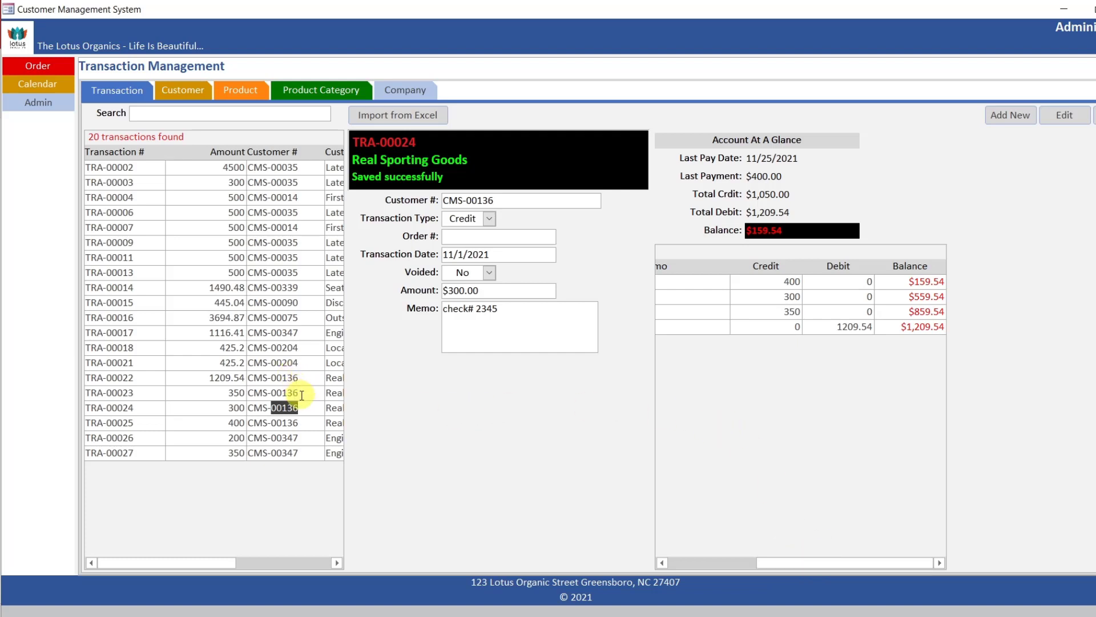
# - Reopen the $350 Engineered Bike Systems payment and recheck the account's credit, debit and balance columns
pyautogui.click(286, 452)
pyautogui.moveTo(766, 564); pyautogui.dragTo(889, 562)
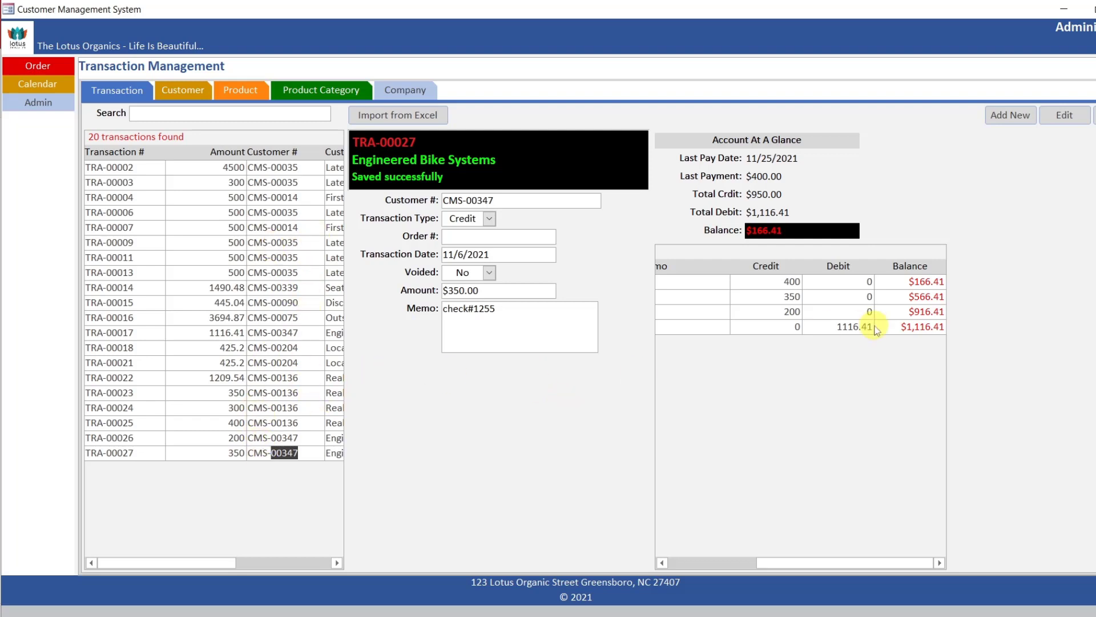
pyautogui.moveTo(832, 570); pyautogui.dragTo(890, 563)
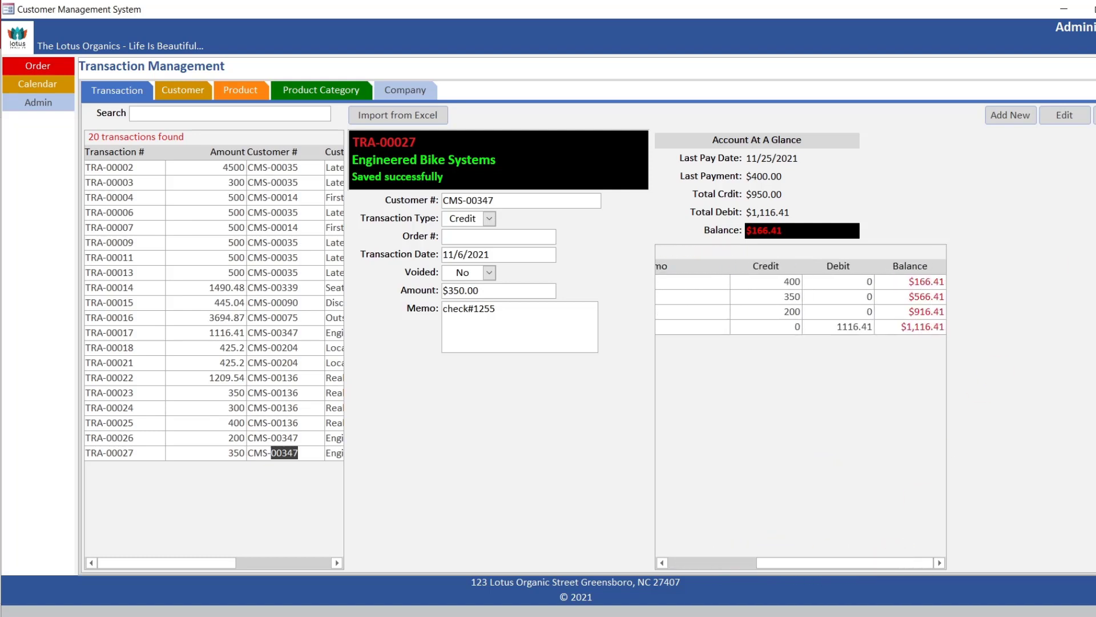